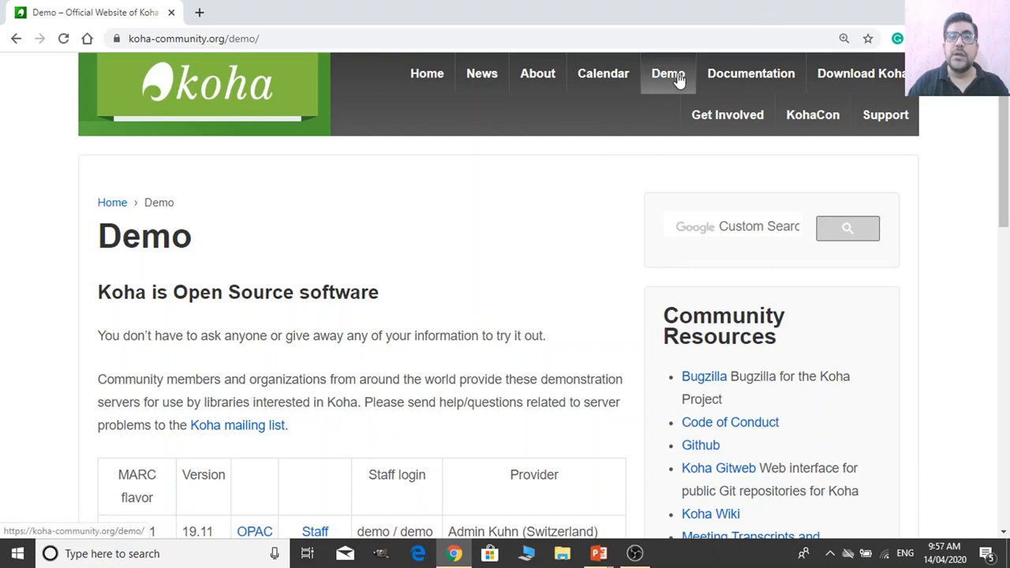
Open the MARC21 19.11 demo's staff interface and OPAC links each in a new tab.
{"action": "scroll", "coordinate": [431, 399], "scroll_direction": "down", "scroll_amount": 2}
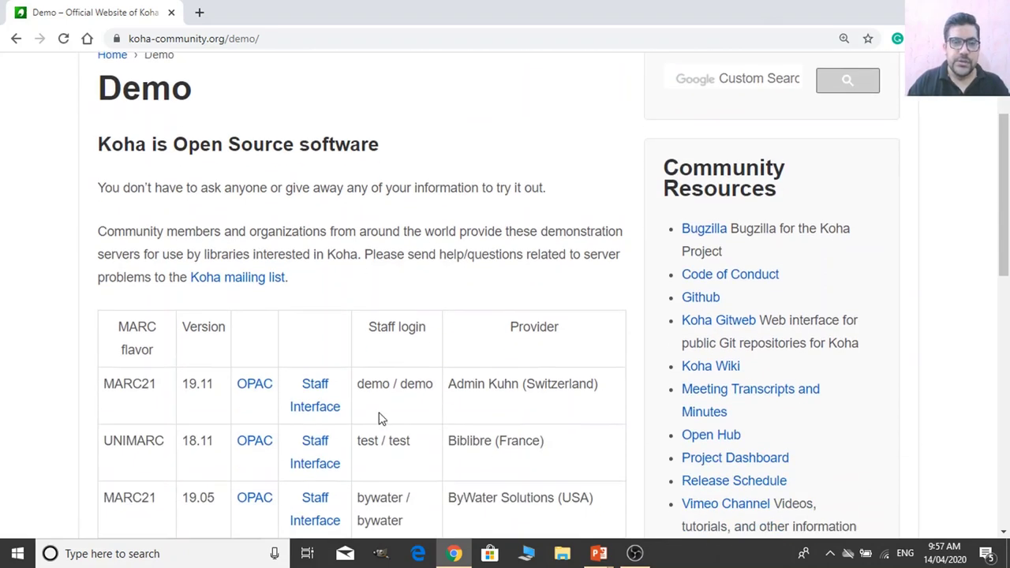
{"action": "scroll", "coordinate": [418, 419], "scroll_direction": "down", "scroll_amount": 2}
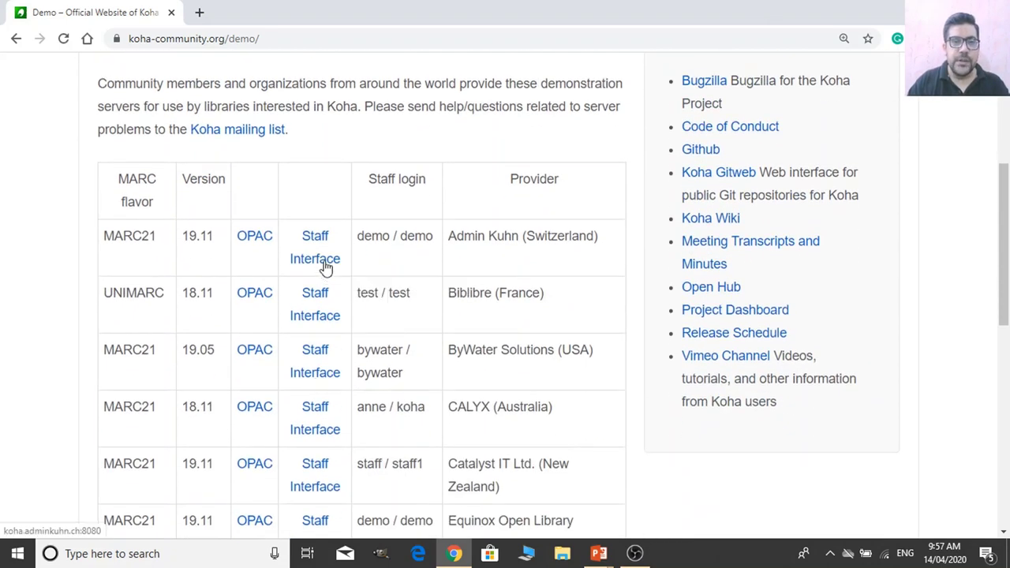
{"action": "right_click", "coordinate": [325, 267]}
{"action": "left_click", "coordinate": [388, 272]}
{"action": "right_click", "coordinate": [263, 244]}
{"action": "left_click", "coordinate": [306, 251]}
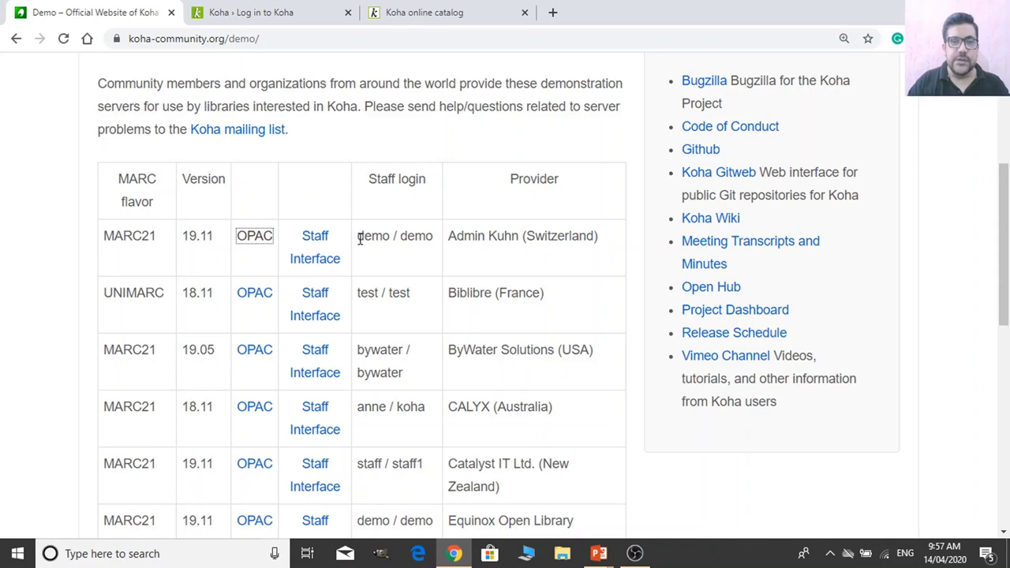
Search Google for 'koha manual 19.11' in a new browser tab.
{"action": "left_click", "coordinate": [424, 12]}
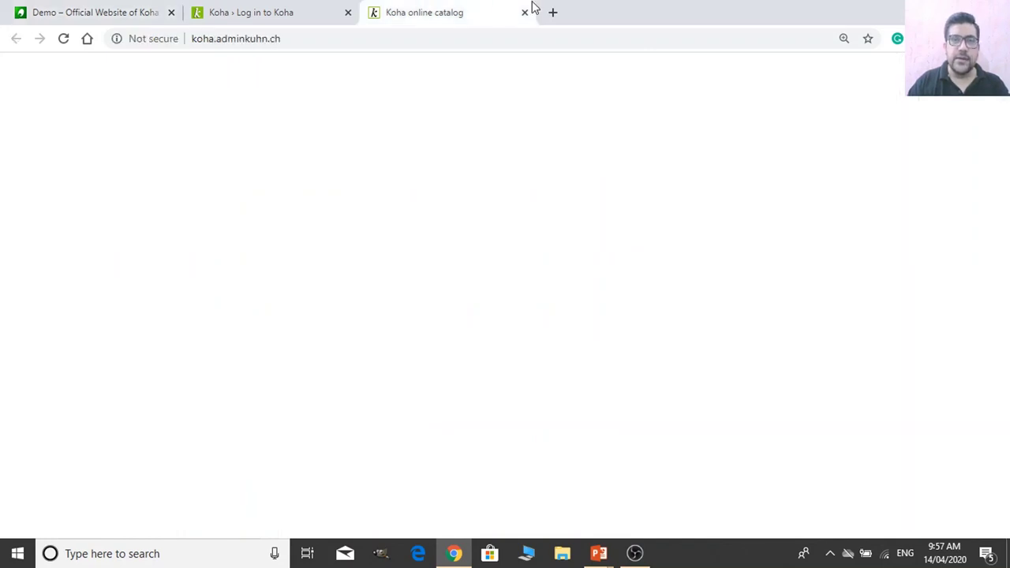
{"action": "left_click", "coordinate": [553, 12]}
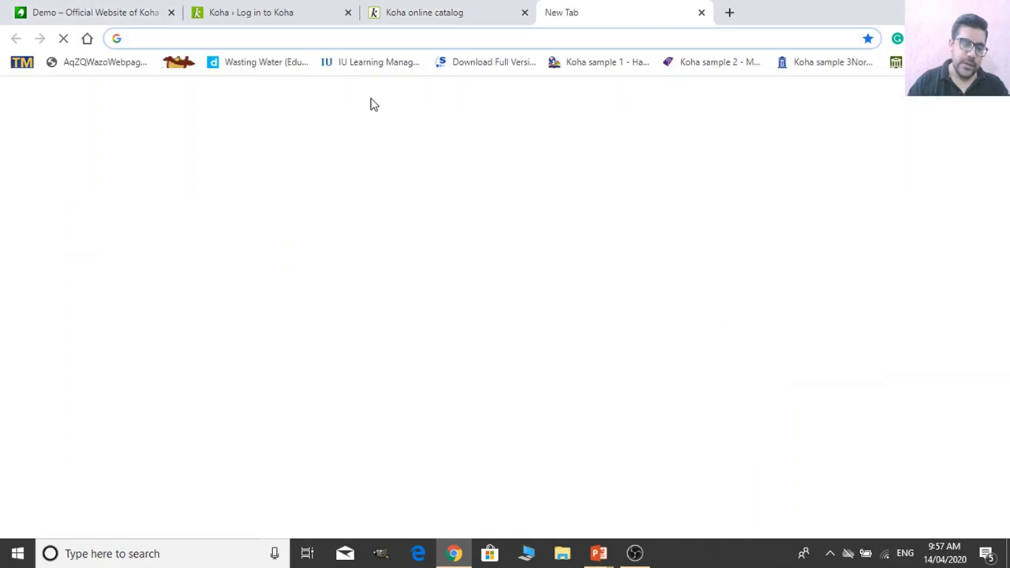
{"action": "type", "text": "koha "}
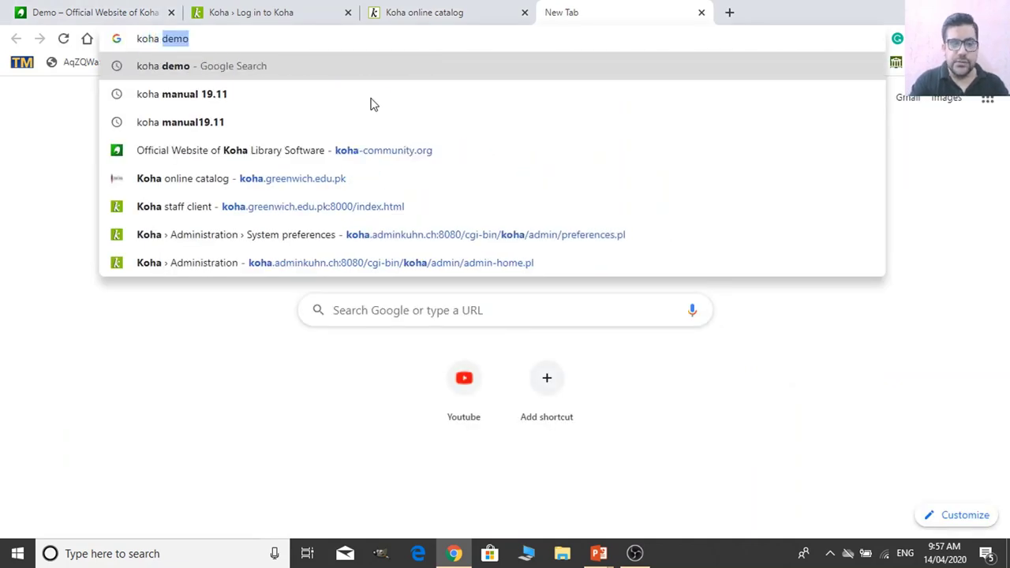
{"action": "type", "text": "manual"}
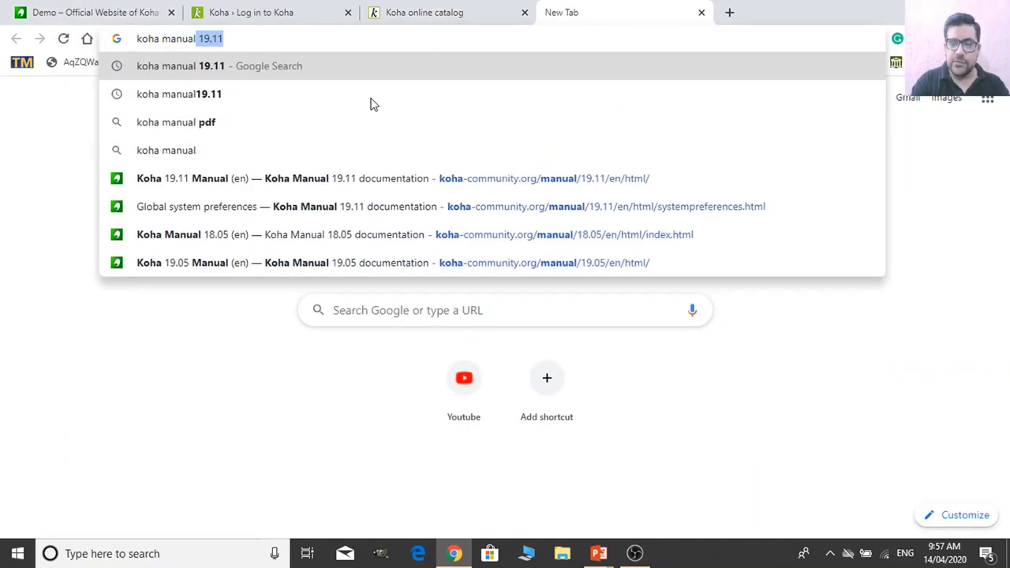
{"action": "key", "text": "End"}
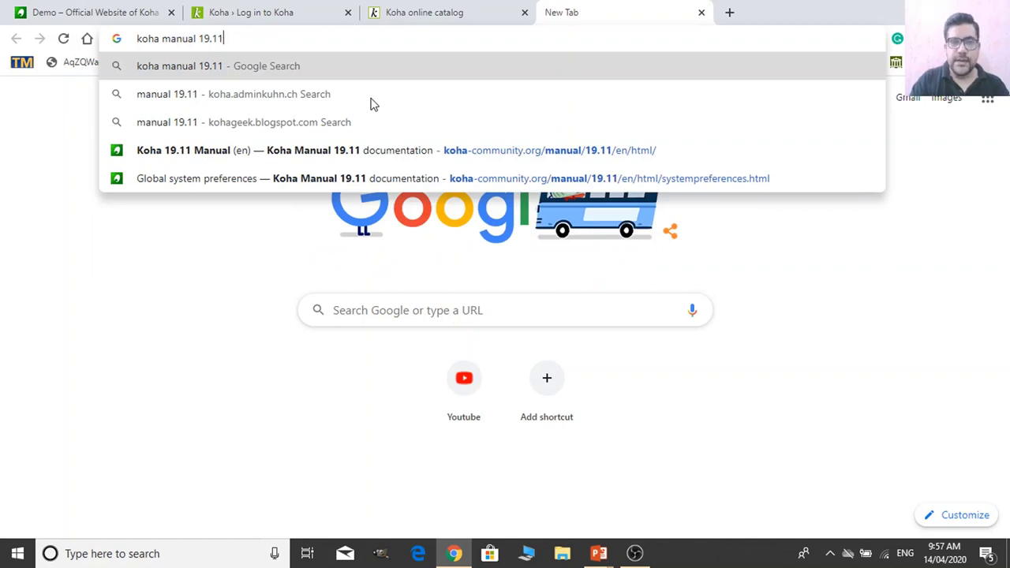
{"action": "key", "text": "Return"}
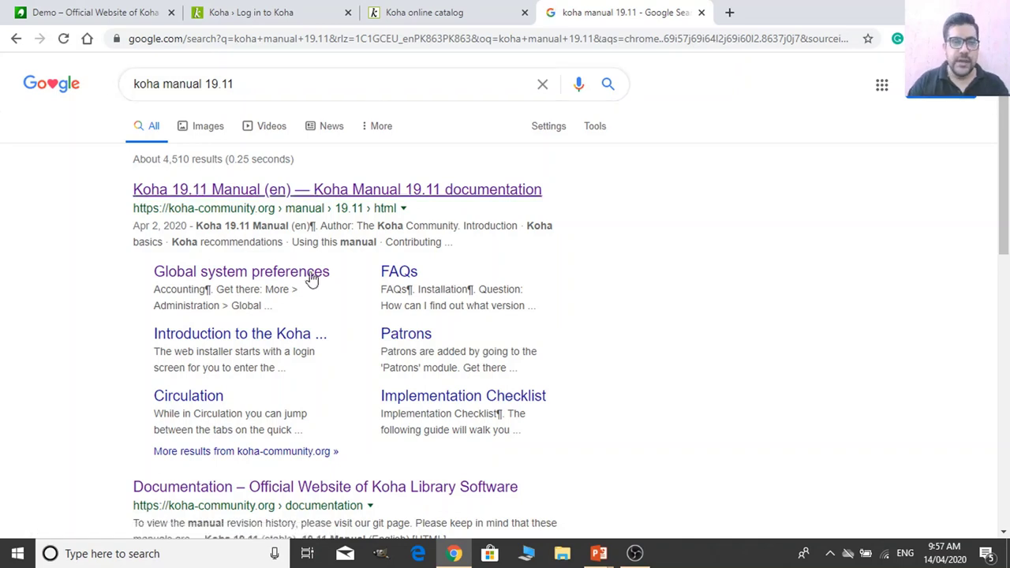
Open the Koha 19.11 Manual result and scroll to its Global system preferences topics.
{"action": "left_click", "coordinate": [419, 197]}
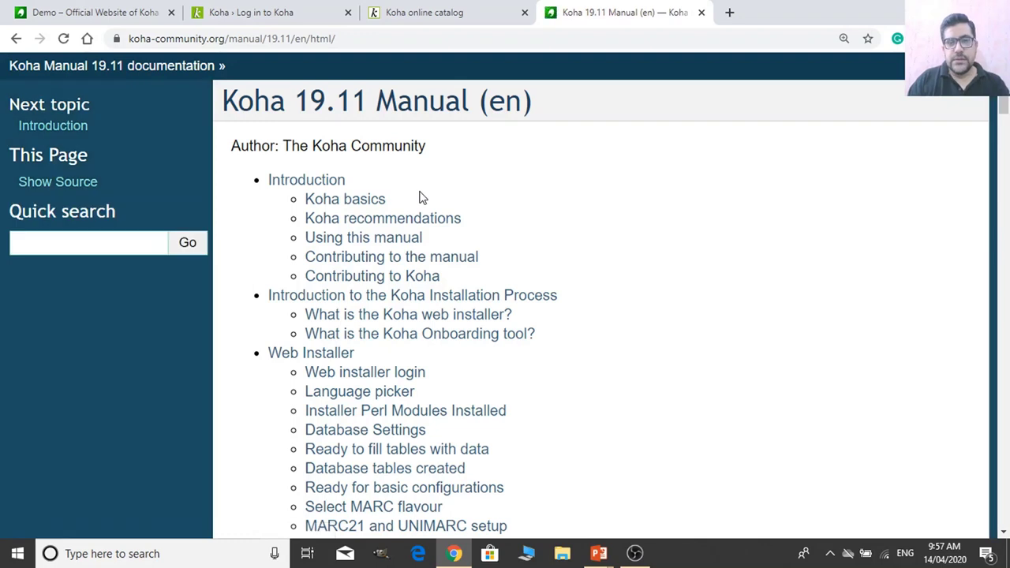
{"action": "scroll", "coordinate": [573, 403], "scroll_direction": "down", "scroll_amount": 3}
{"action": "scroll", "coordinate": [572, 405], "scroll_direction": "down", "scroll_amount": 6}
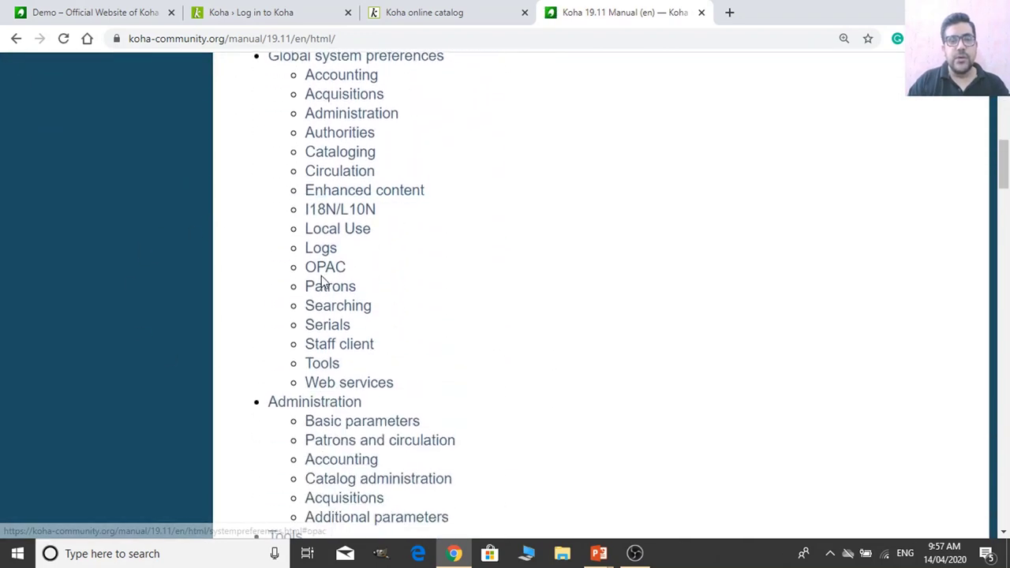
{"action": "scroll", "coordinate": [325, 277], "scroll_direction": "up", "scroll_amount": 2}
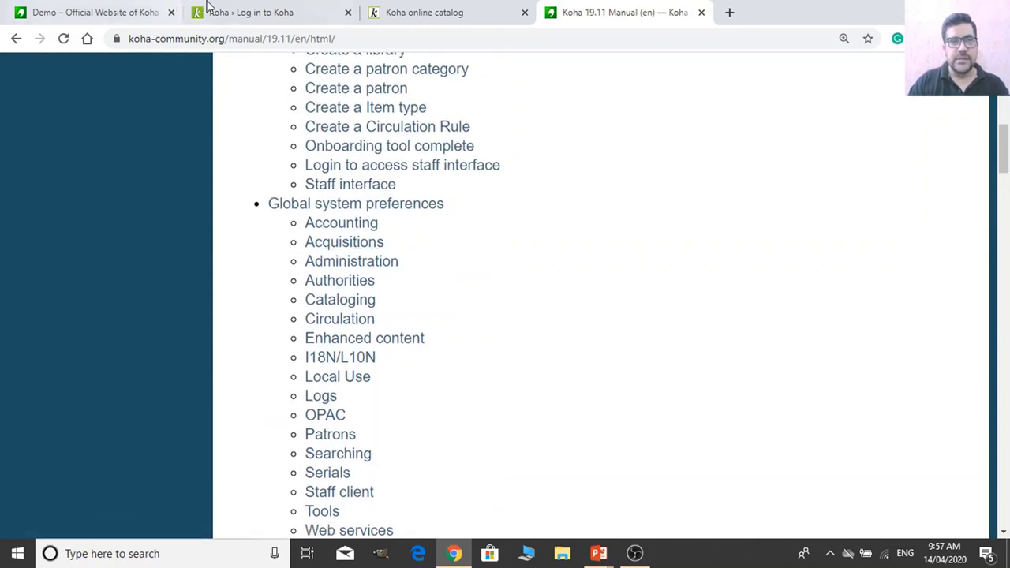
Log in to the demo staff client using the saved demo account credentials.
{"action": "left_click", "coordinate": [277, 9]}
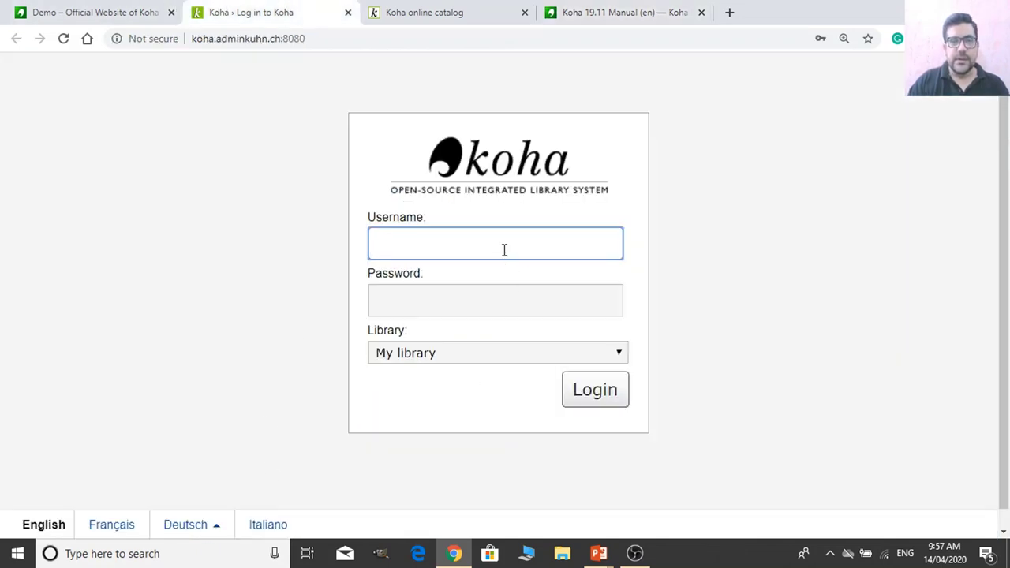
{"action": "left_click", "coordinate": [614, 8]}
{"action": "left_click", "coordinate": [254, 7]}
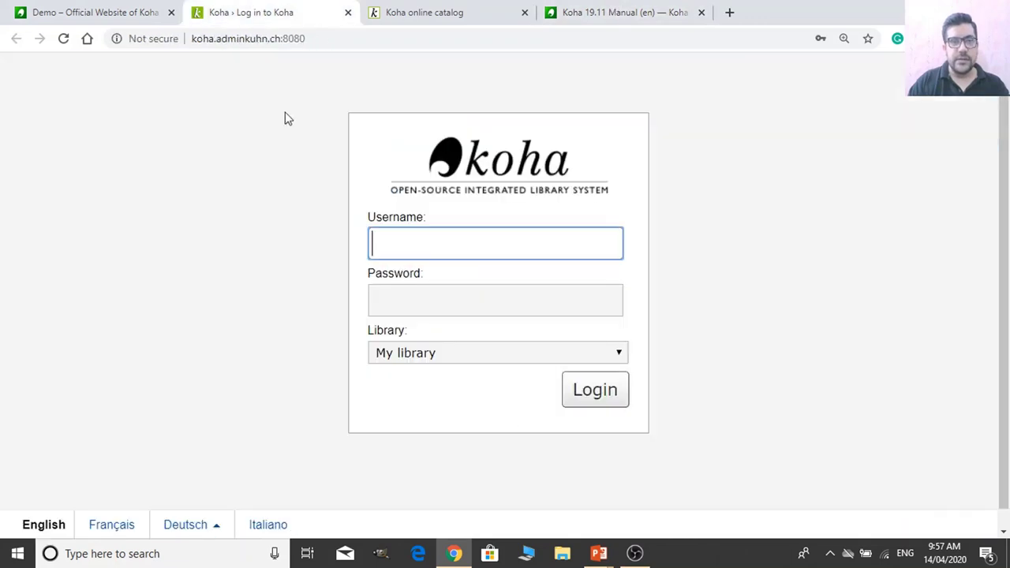
{"action": "left_click", "coordinate": [430, 250]}
{"action": "left_click", "coordinate": [424, 286]}
{"action": "left_click", "coordinate": [617, 404]}
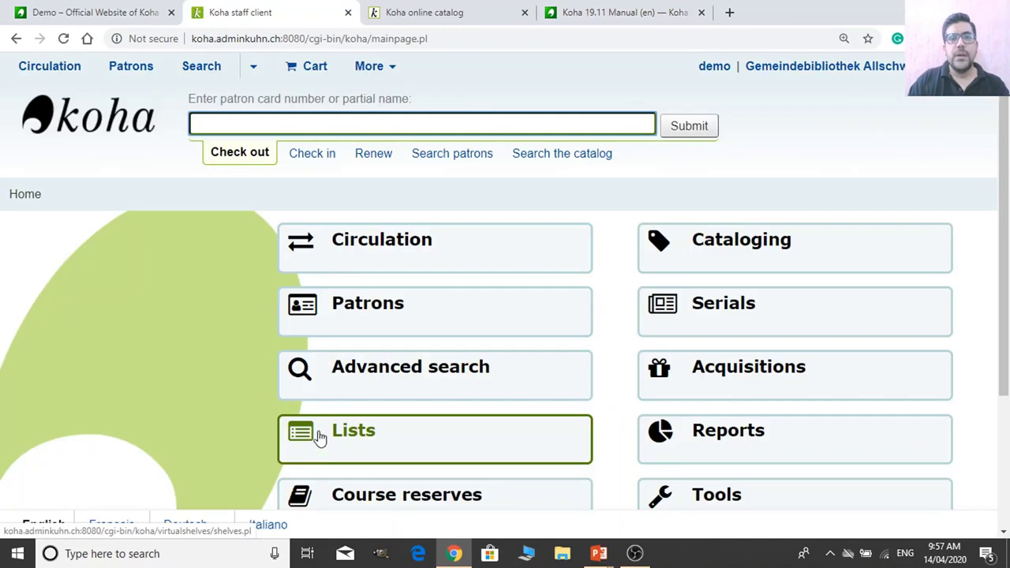
Look over the staff client's module list, then bring up the public online catalog.
{"action": "scroll", "coordinate": [307, 428], "scroll_direction": "down", "scroll_amount": 2}
{"action": "scroll", "coordinate": [255, 413], "scroll_direction": "up", "scroll_amount": 2}
{"action": "scroll", "coordinate": [254, 412], "scroll_direction": "down", "scroll_amount": 1}
{"action": "scroll", "coordinate": [254, 412], "scroll_direction": "down", "scroll_amount": 1}
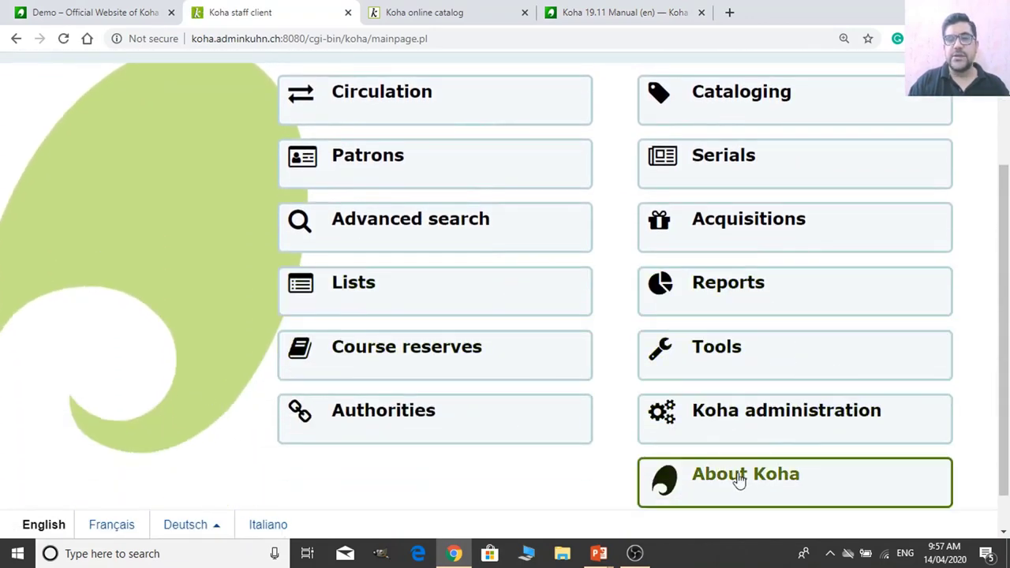
{"action": "left_click", "coordinate": [477, 9]}
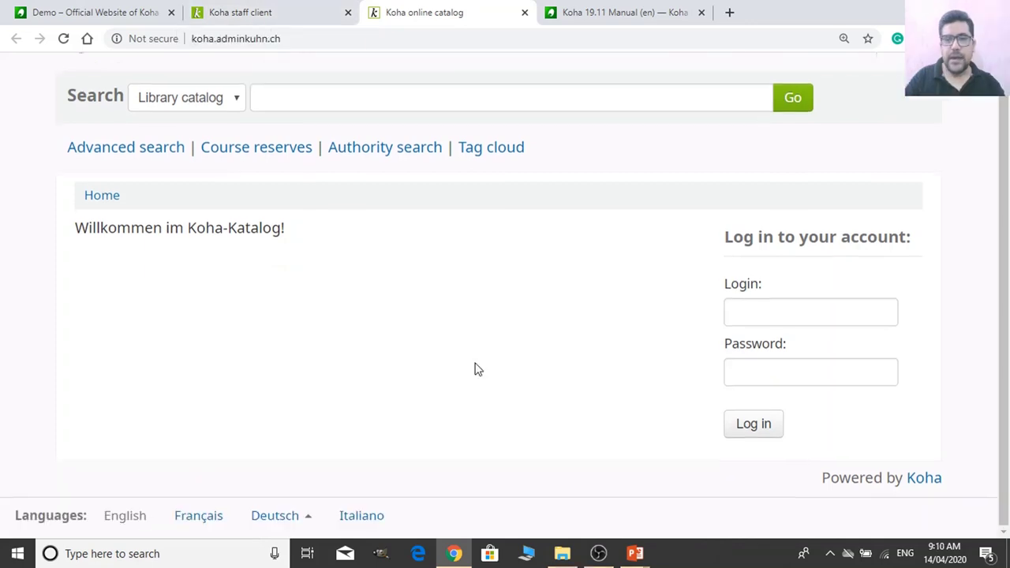
{"action": "scroll", "coordinate": [473, 368], "scroll_direction": "up", "scroll_amount": 1}
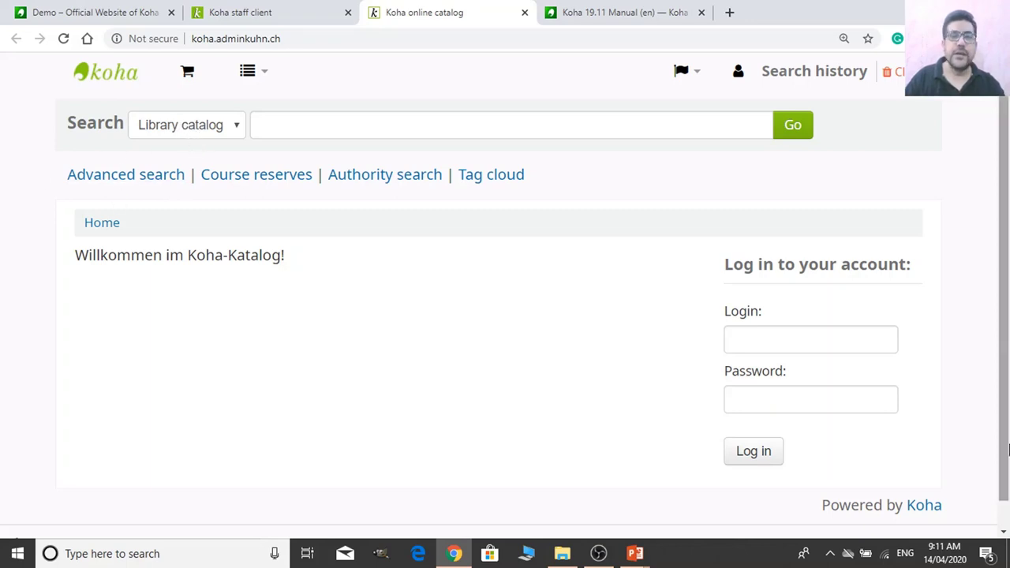
{"action": "key", "text": "super+Down"}
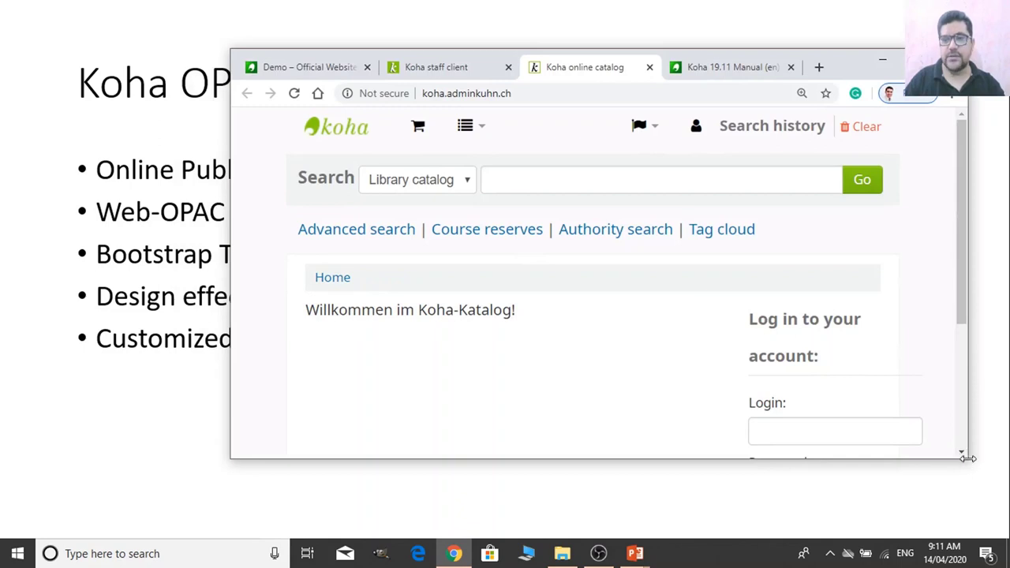
{"action": "left_click_drag", "start_coordinate": [960, 458], "coordinate": [485, 503]}
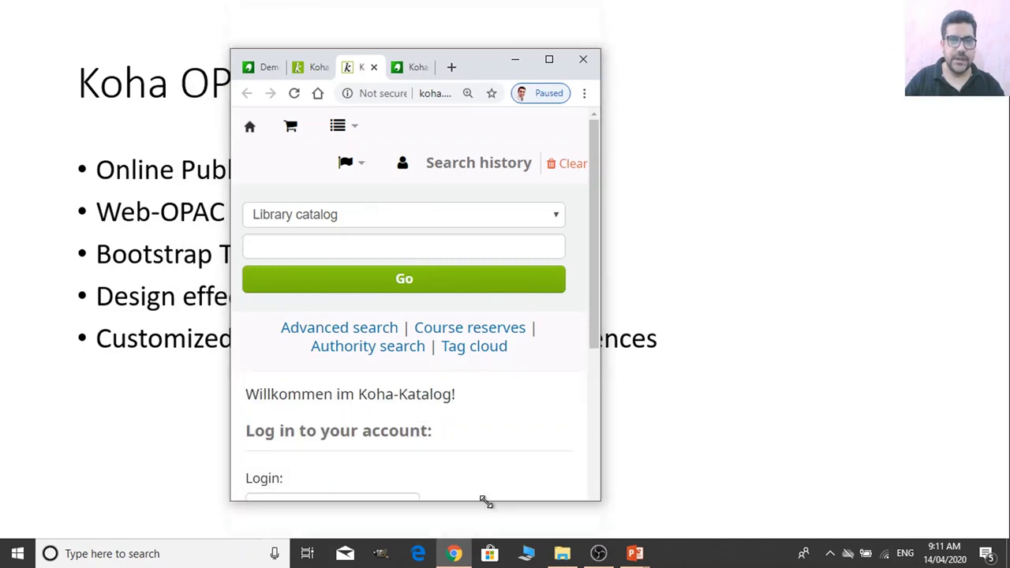
{"action": "left_click_drag", "start_coordinate": [491, 71], "coordinate": [494, 2]}
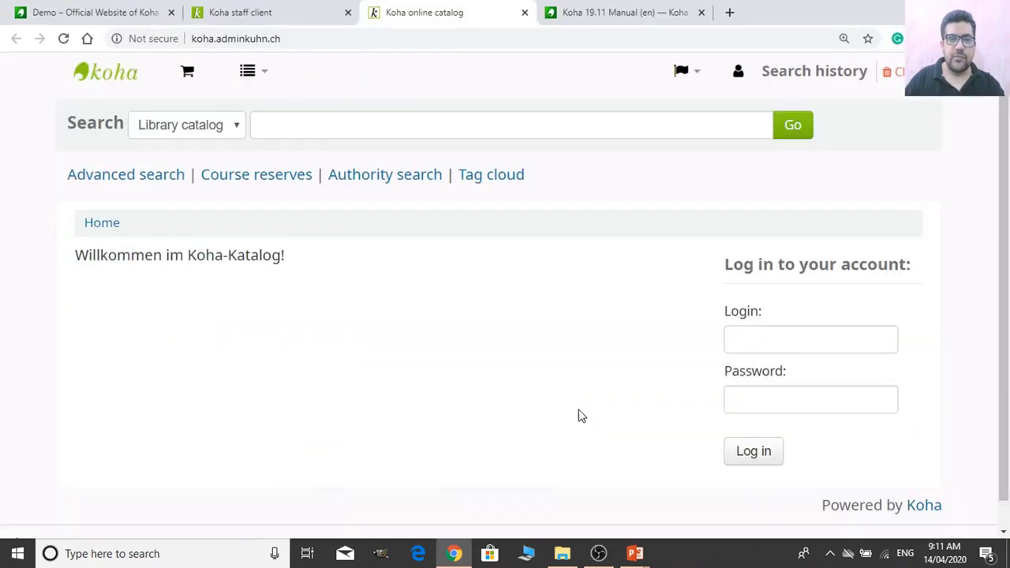
{"action": "key", "text": "super+Down"}
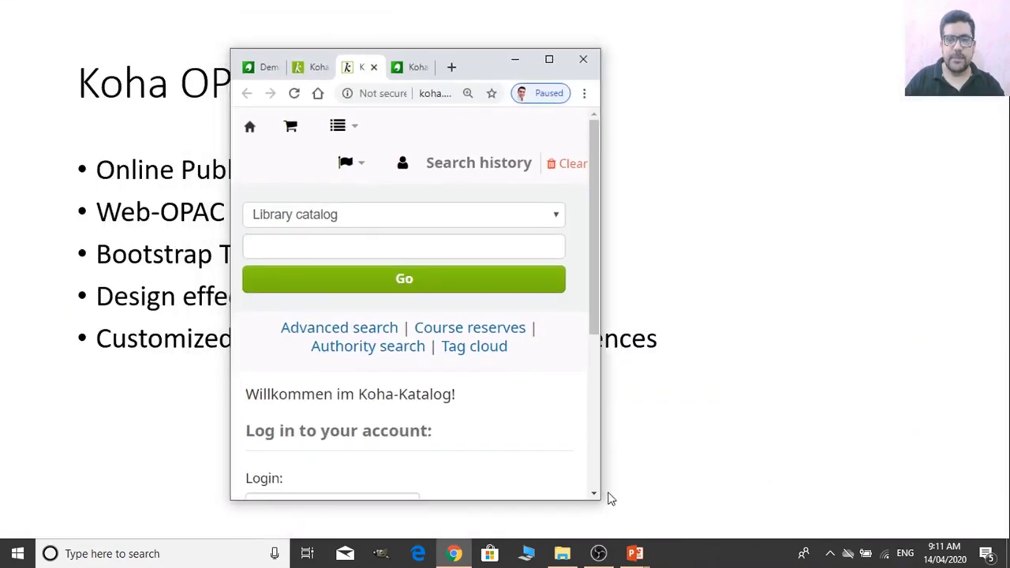
{"action": "left_click_drag", "start_coordinate": [598, 498], "coordinate": [1005, 505]}
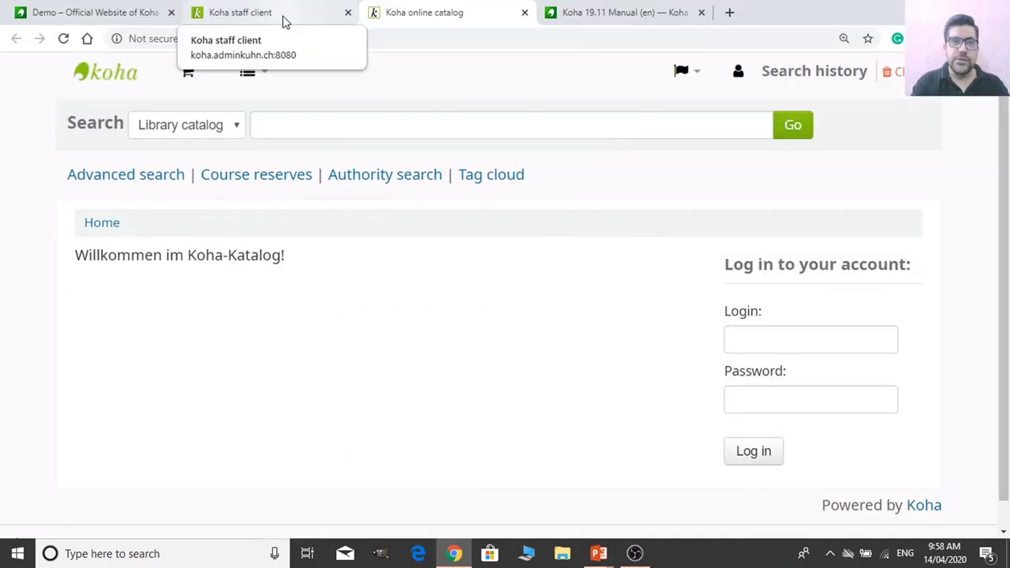
Go from the staff home page through Koha administration and Global system preferences to the OPAC preferences.
{"action": "left_click", "coordinate": [284, 22]}
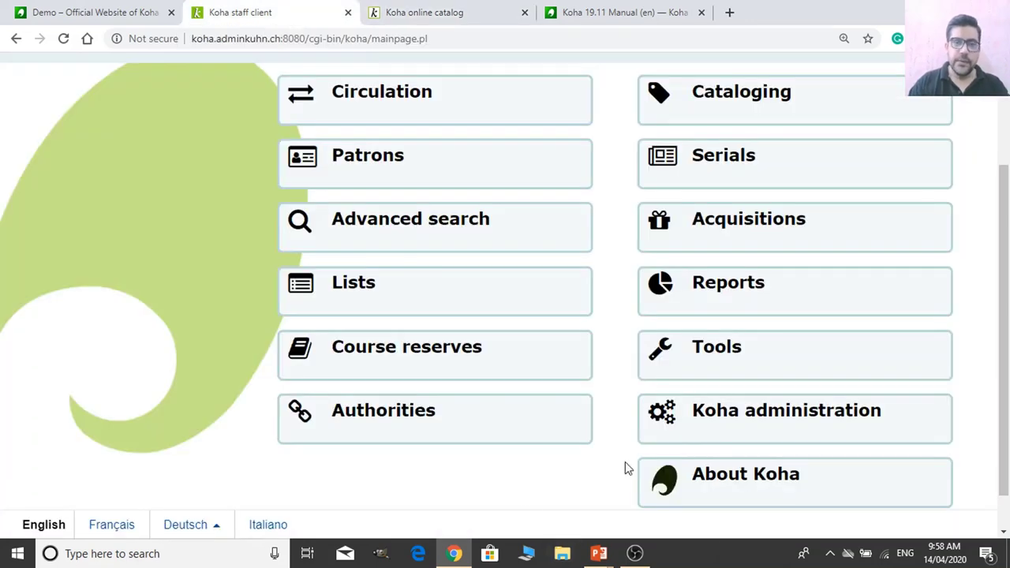
{"action": "scroll", "coordinate": [759, 472], "scroll_direction": "down", "scroll_amount": 1}
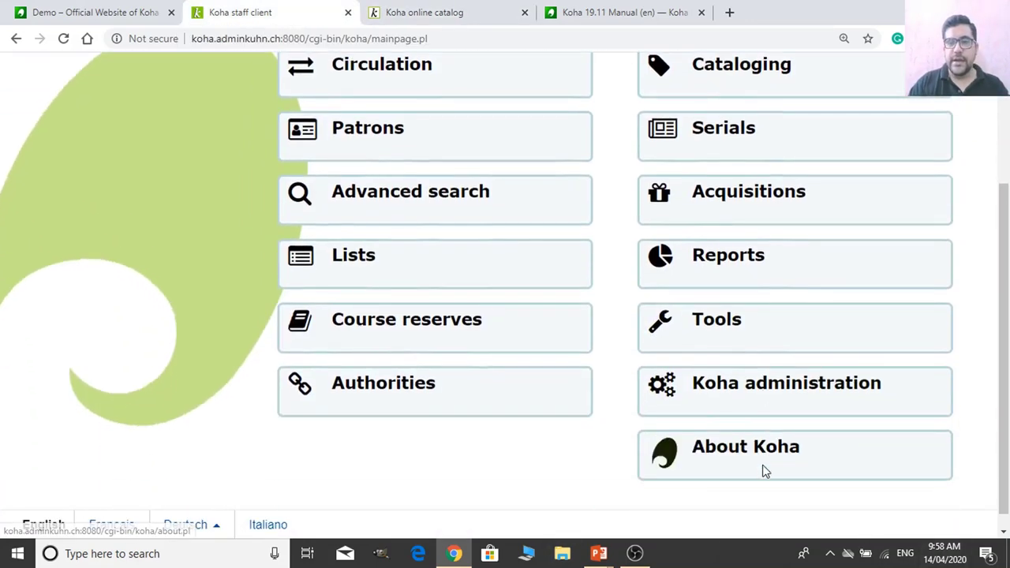
{"action": "left_click", "coordinate": [751, 378]}
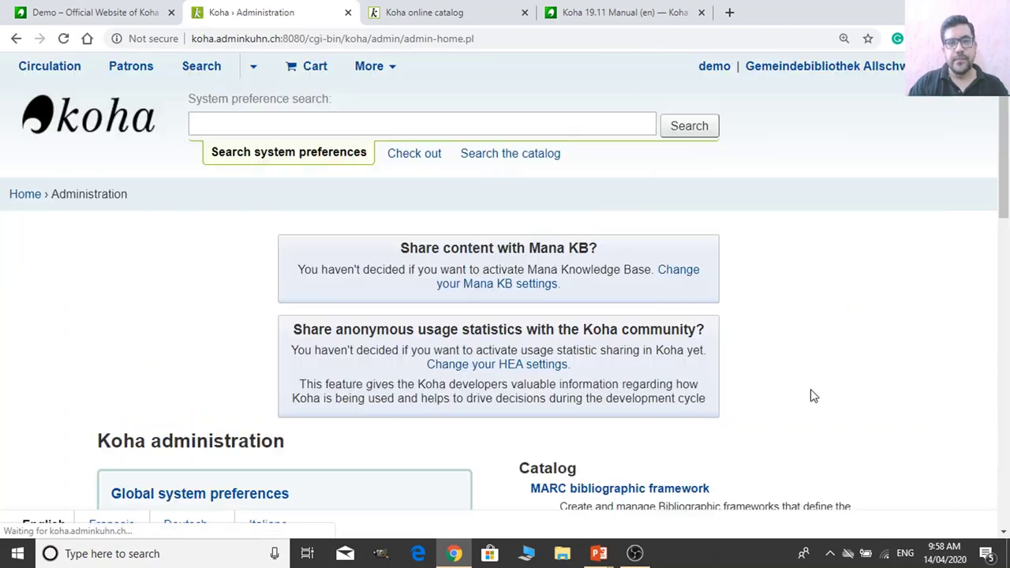
{"action": "scroll", "coordinate": [810, 391], "scroll_direction": "down", "scroll_amount": 3}
{"action": "scroll", "coordinate": [810, 389], "scroll_direction": "down", "scroll_amount": 2}
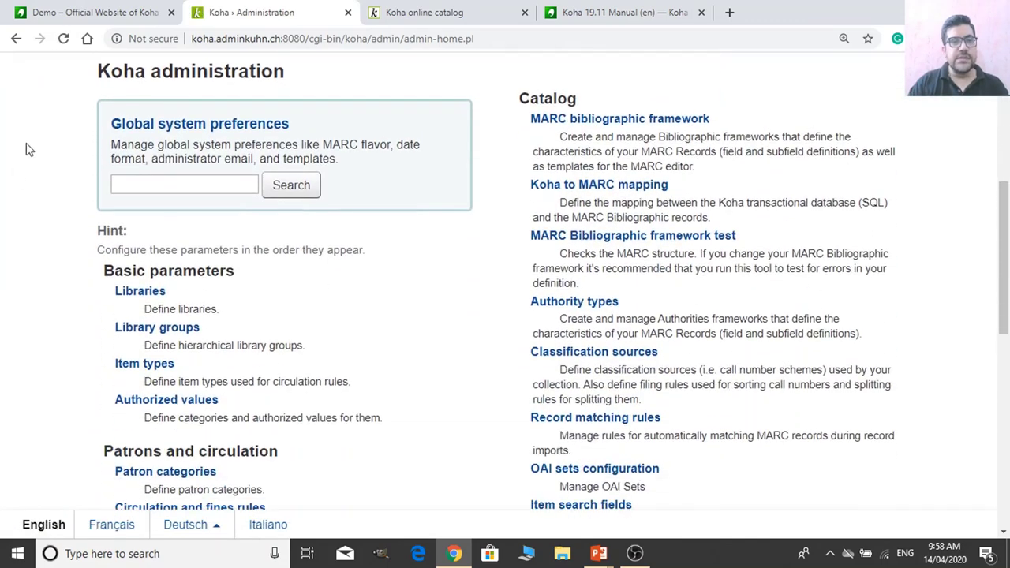
{"action": "left_click", "coordinate": [219, 130]}
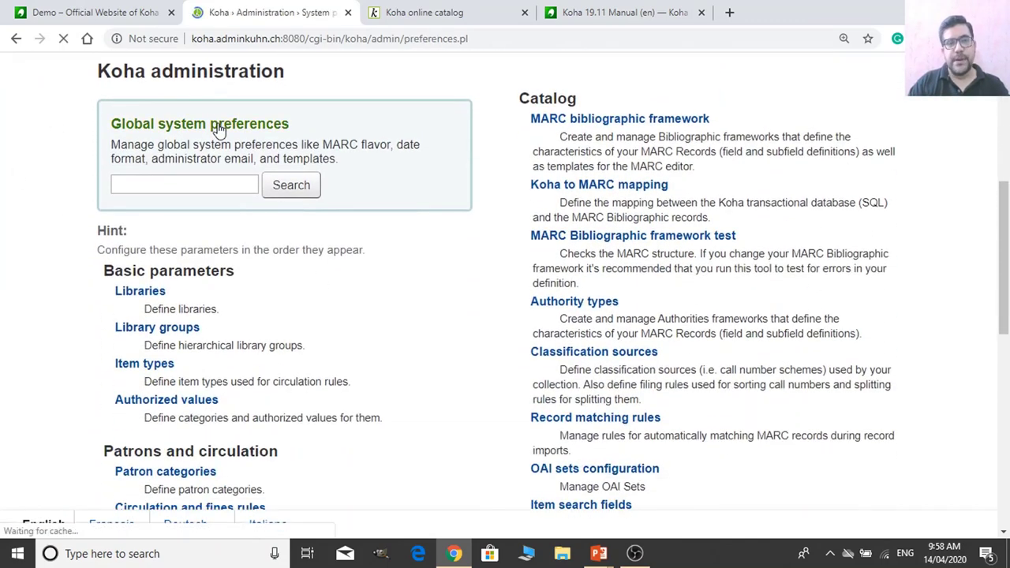
{"action": "scroll", "coordinate": [381, 352], "scroll_direction": "down", "scroll_amount": 3}
{"action": "scroll", "coordinate": [252, 414], "scroll_direction": "down", "scroll_amount": 4}
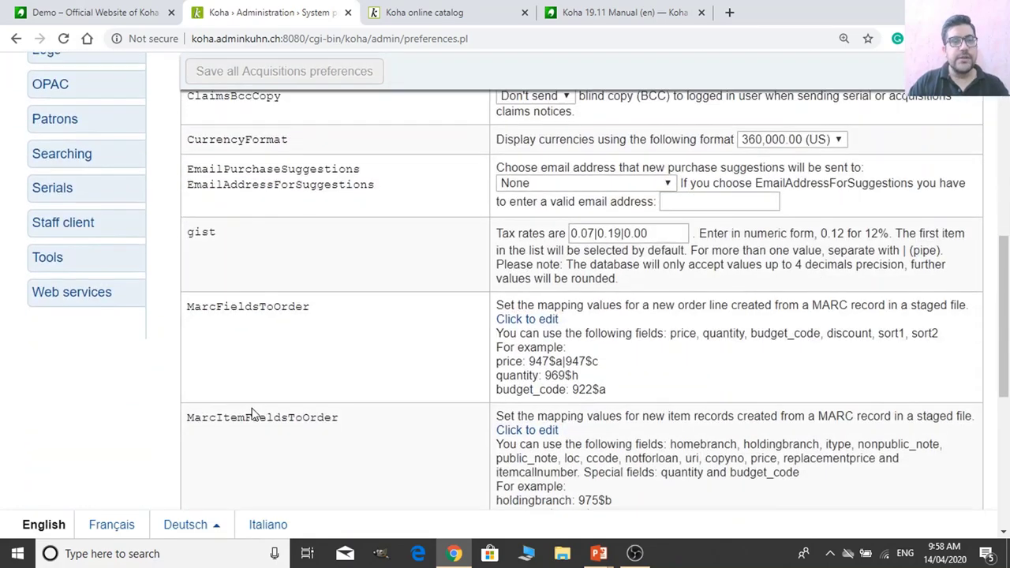
{"action": "left_click", "coordinate": [79, 84]}
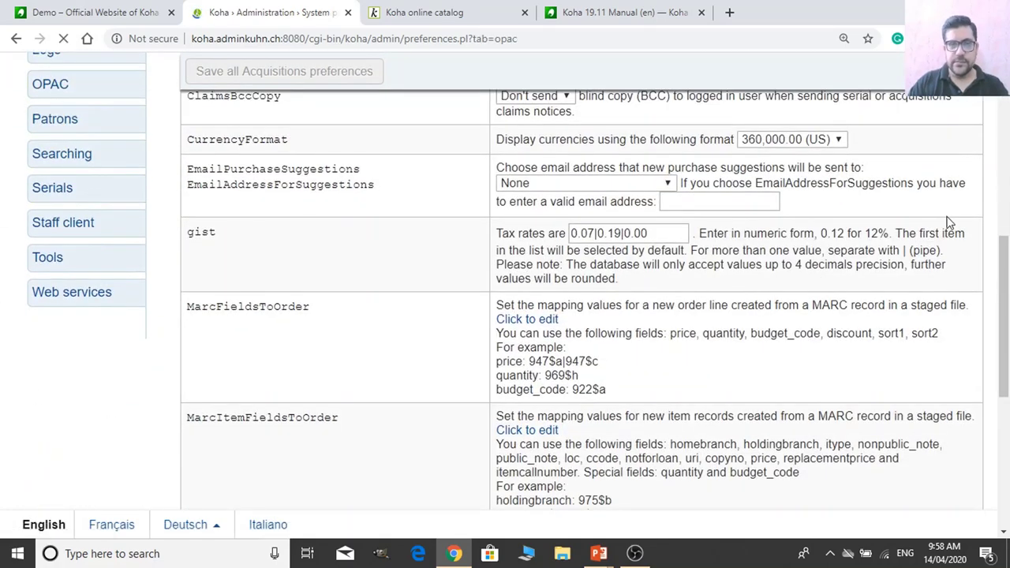
Collapse each OPAC section from Advanced Search Options to Shelf Browser, then reopen Advanced Search Options.
{"action": "scroll", "coordinate": [901, 266], "scroll_direction": "down", "scroll_amount": 1}
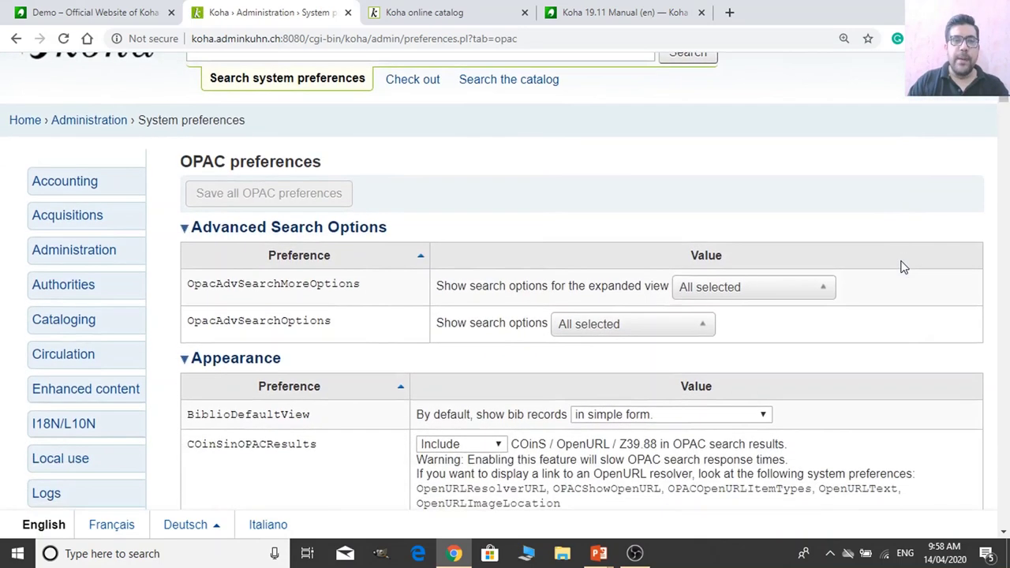
{"action": "left_click", "coordinate": [225, 231]}
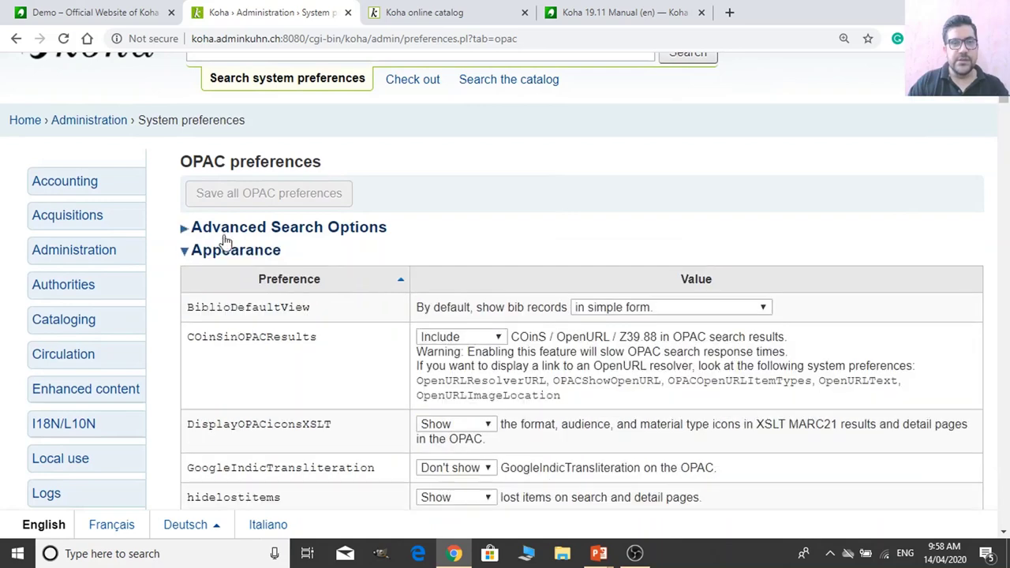
{"action": "left_click", "coordinate": [260, 253]}
{"action": "scroll", "coordinate": [245, 231], "scroll_direction": "down", "scroll_amount": 1}
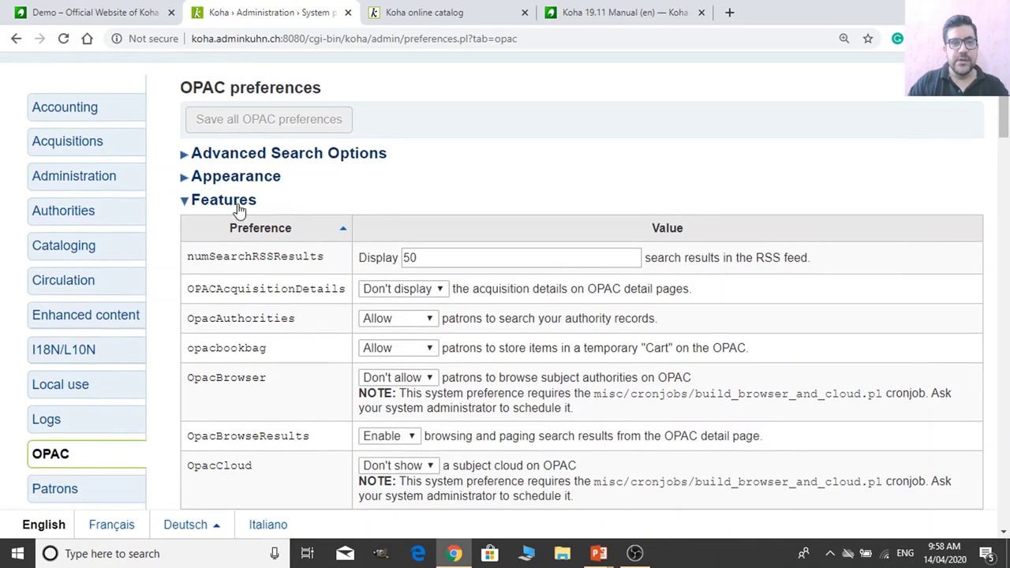
{"action": "left_click", "coordinate": [237, 203]}
{"action": "left_click", "coordinate": [242, 225]}
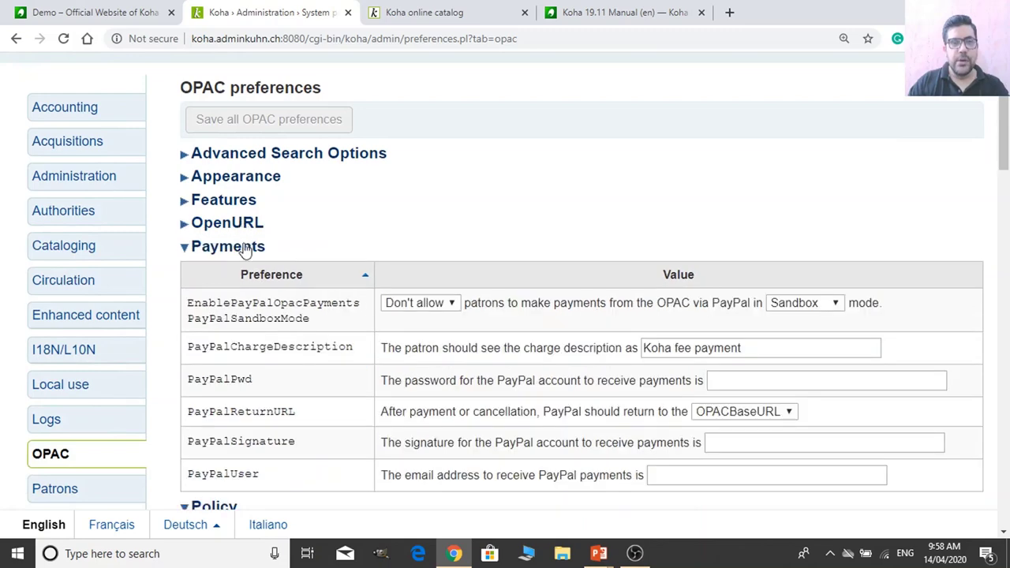
{"action": "left_click", "coordinate": [237, 247]}
{"action": "left_click", "coordinate": [228, 270]}
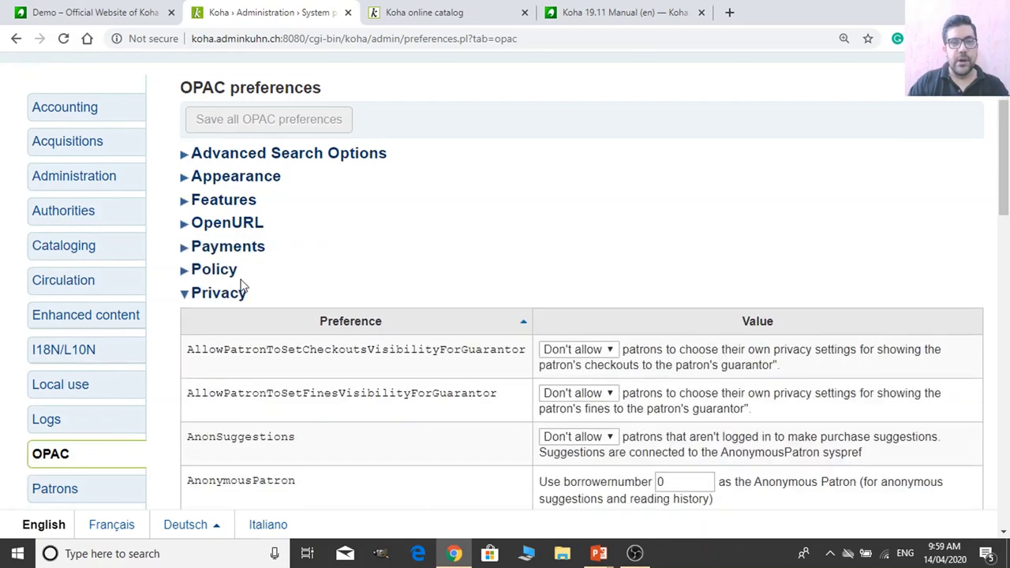
{"action": "left_click", "coordinate": [229, 295]}
{"action": "left_click", "coordinate": [229, 318]}
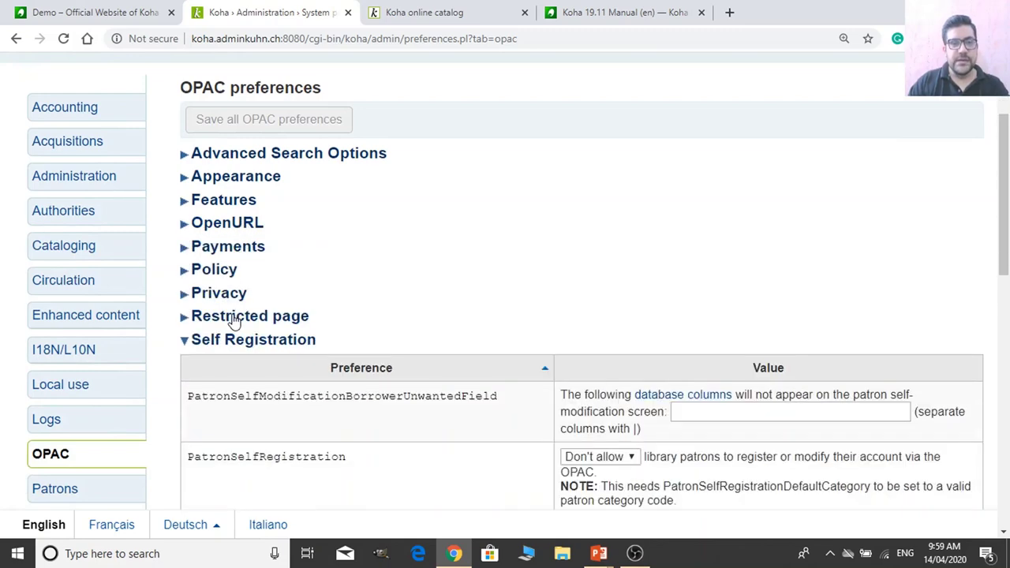
{"action": "left_click", "coordinate": [270, 347]}
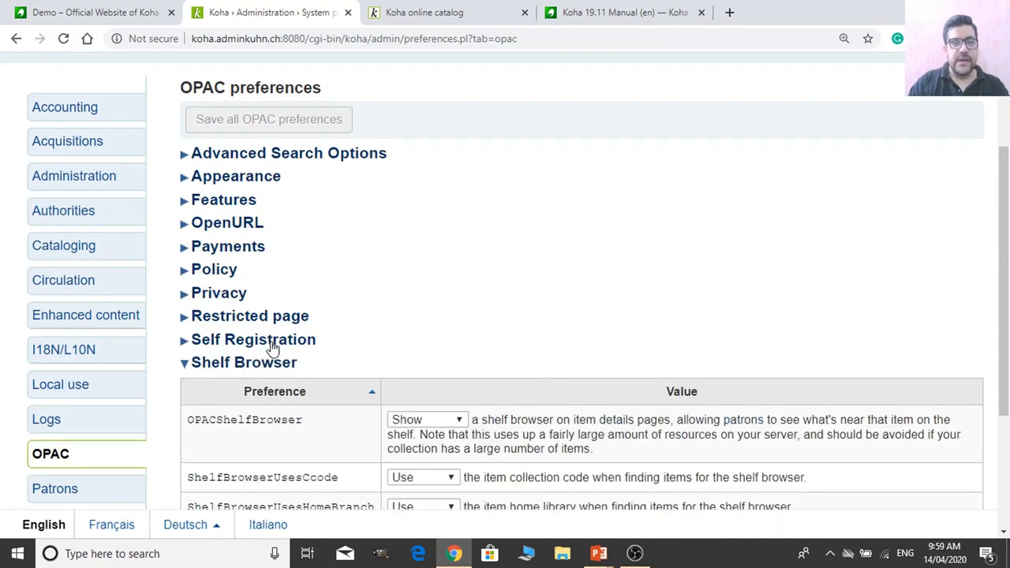
{"action": "left_click", "coordinate": [257, 365]}
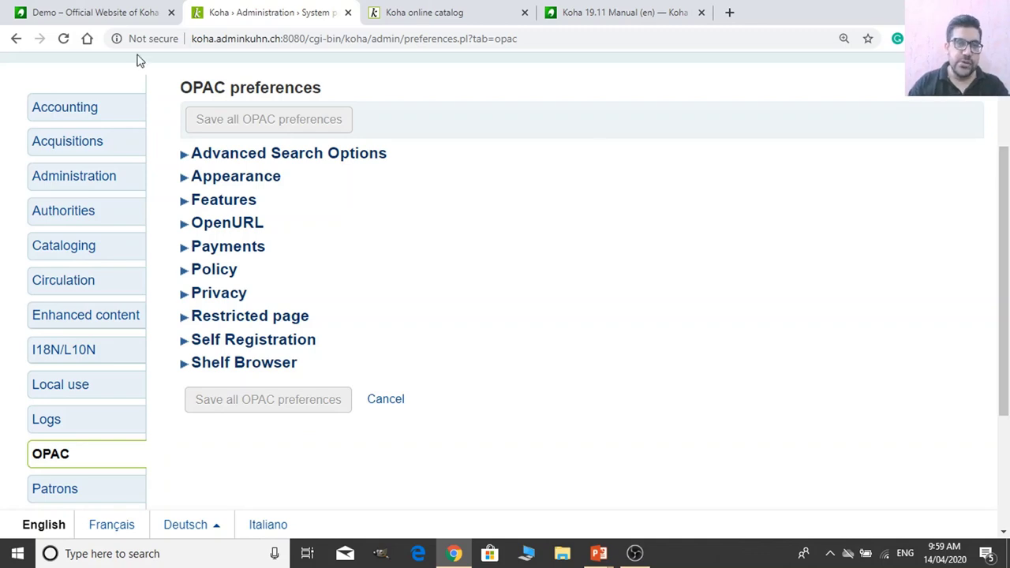
{"action": "left_click", "coordinate": [285, 160]}
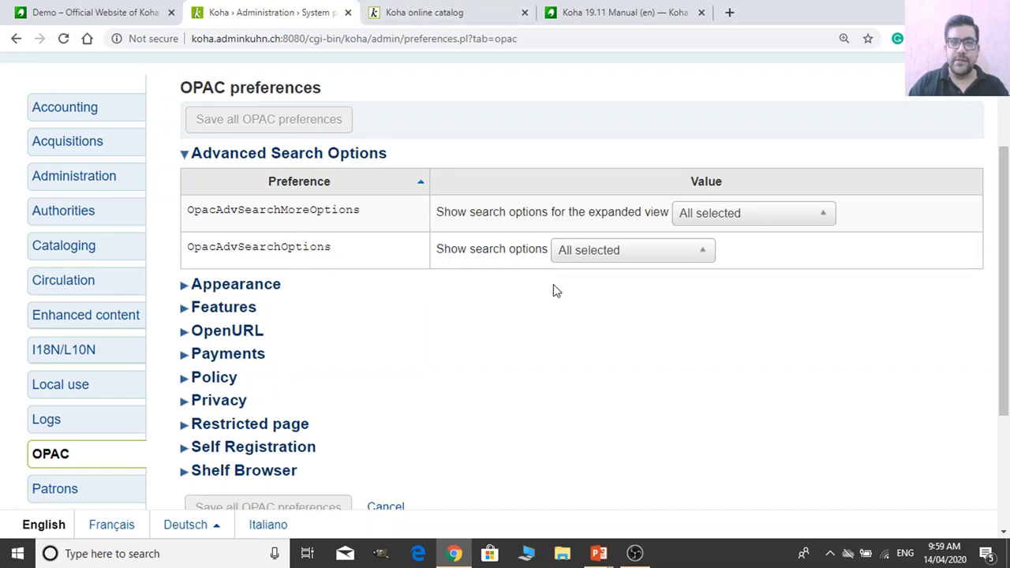
{"action": "left_click", "coordinate": [426, 12]}
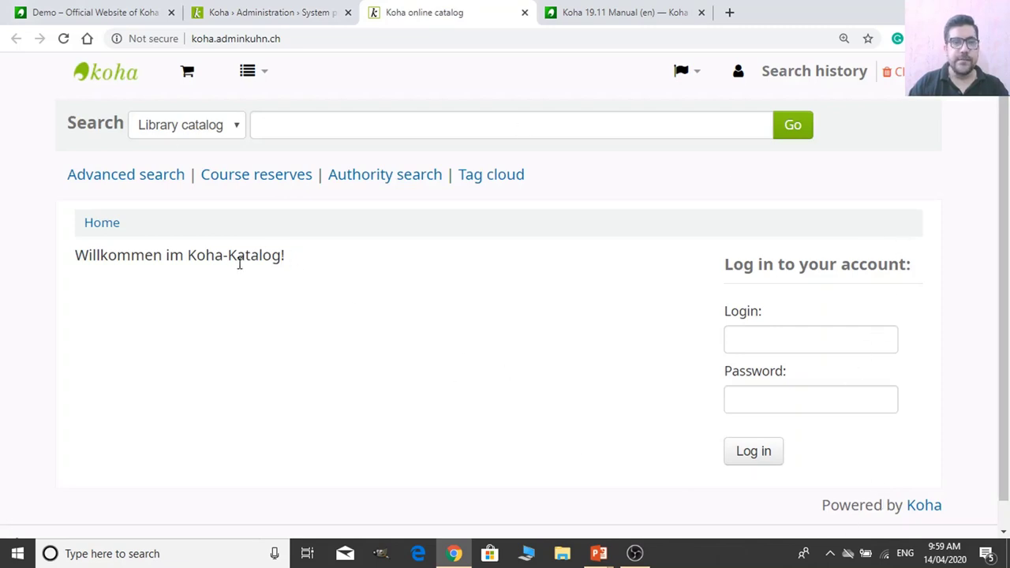
Open the catalog's advanced search page and scroll through its item type, language, availability and sorting limits.
{"action": "left_click", "coordinate": [138, 188]}
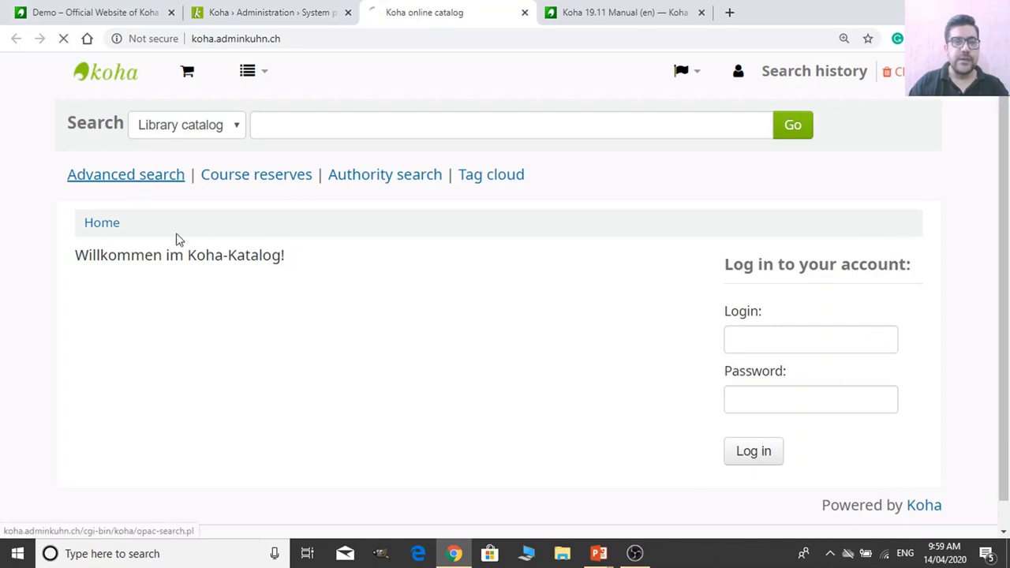
{"action": "scroll", "coordinate": [575, 288], "scroll_direction": "down", "scroll_amount": 5}
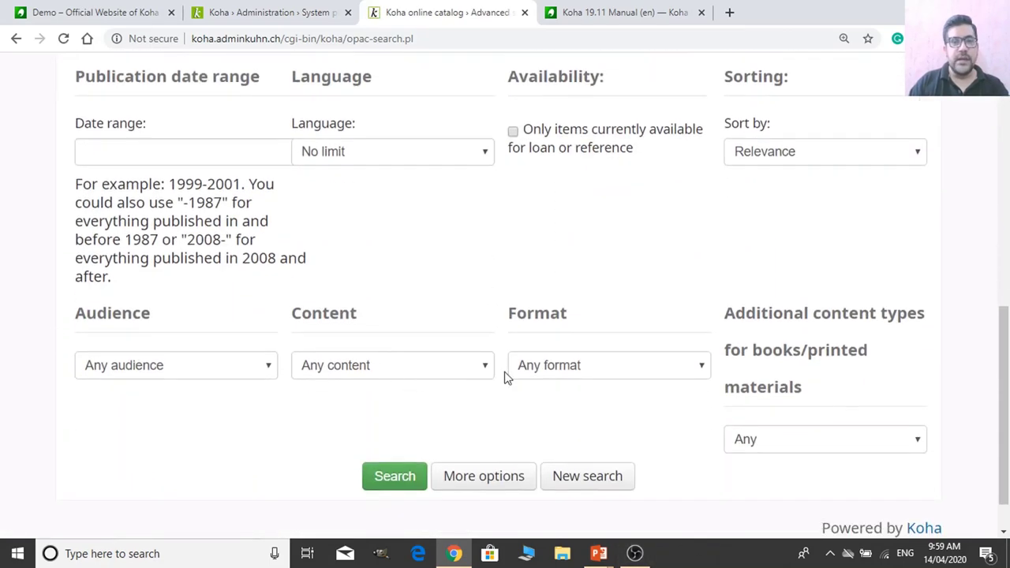
{"action": "scroll", "coordinate": [606, 437], "scroll_direction": "down", "scroll_amount": 1}
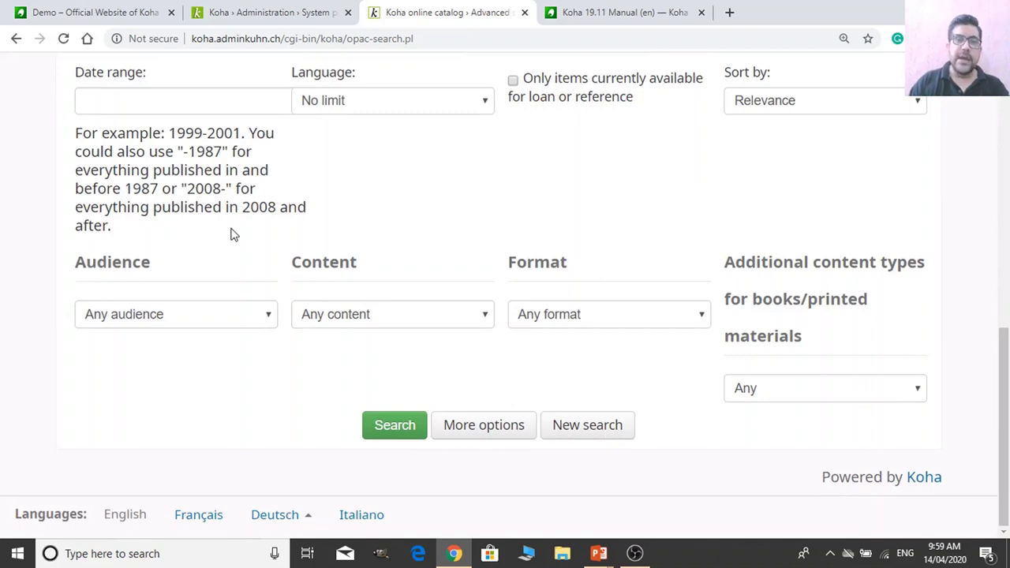
{"action": "scroll", "coordinate": [474, 314], "scroll_direction": "up", "scroll_amount": 5}
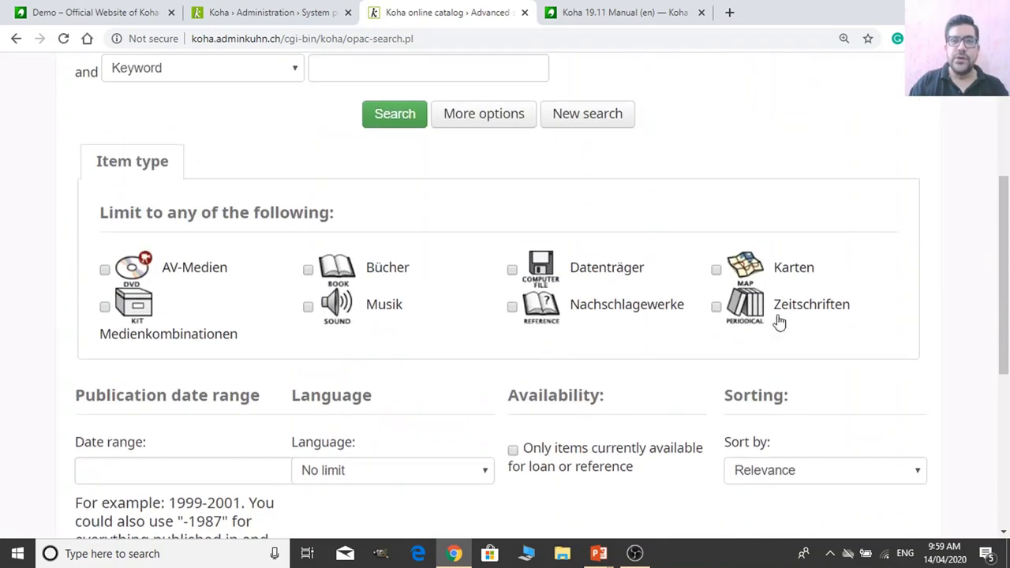
{"action": "scroll", "coordinate": [623, 331], "scroll_direction": "down", "scroll_amount": 2}
{"action": "scroll", "coordinate": [734, 331], "scroll_direction": "up", "scroll_amount": 2}
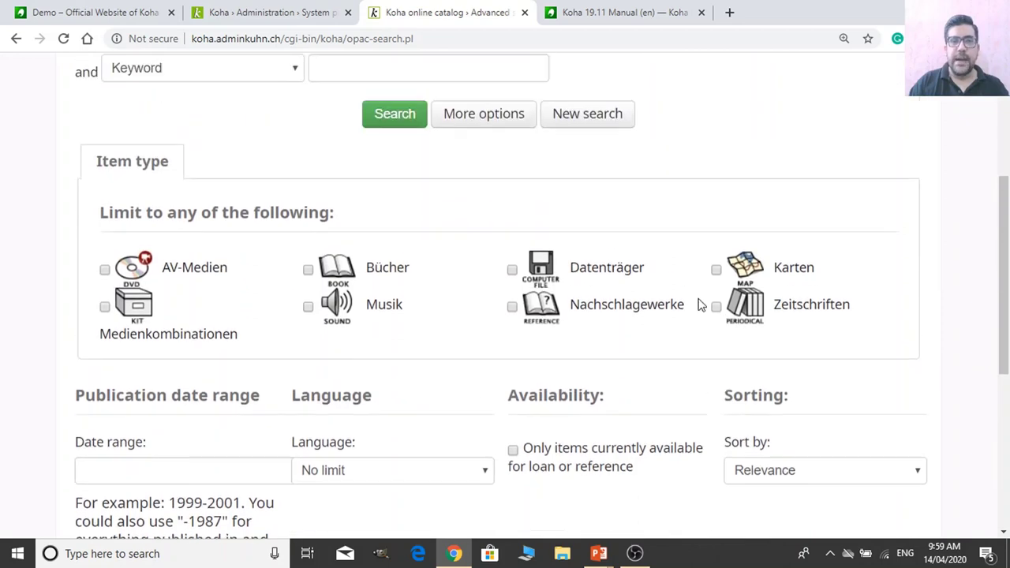
{"action": "scroll", "coordinate": [569, 294], "scroll_direction": "down", "scroll_amount": 2}
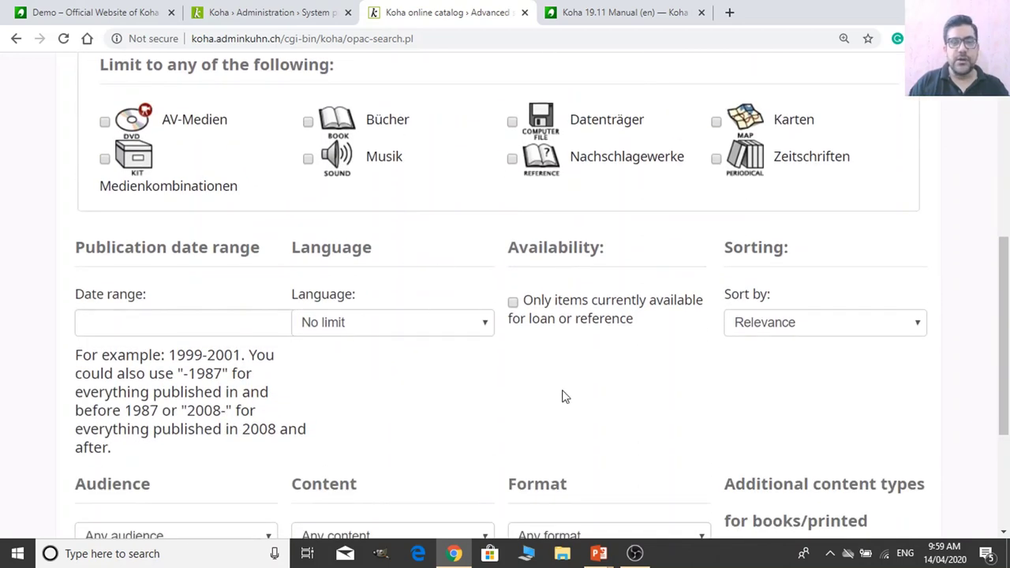
{"action": "scroll", "coordinate": [523, 387], "scroll_direction": "down", "scroll_amount": 2}
{"action": "scroll", "coordinate": [523, 387], "scroll_direction": "up", "scroll_amount": 2}
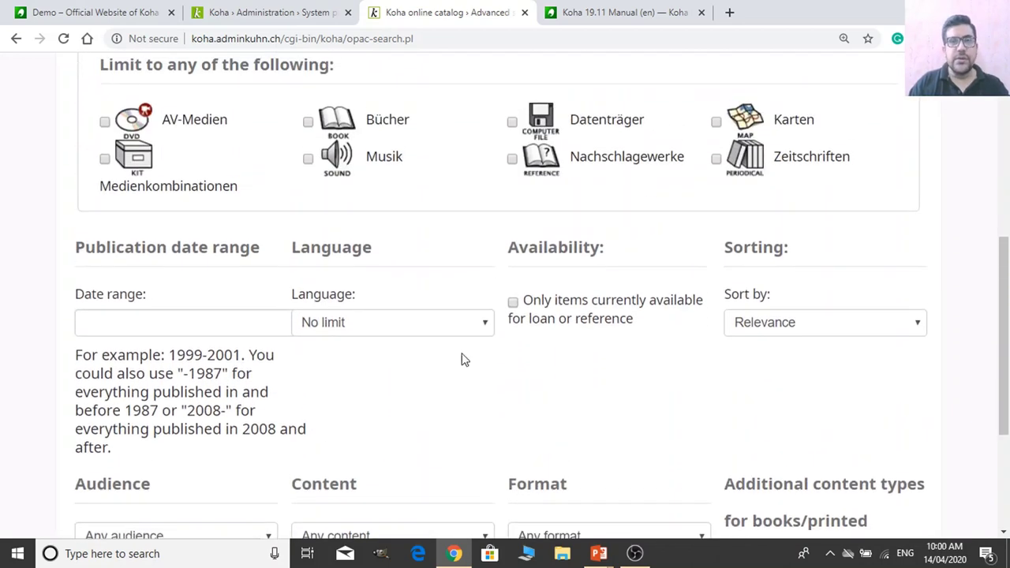
{"action": "scroll", "coordinate": [568, 304], "scroll_direction": "up", "scroll_amount": 1}
{"action": "left_click", "coordinate": [282, 6]}
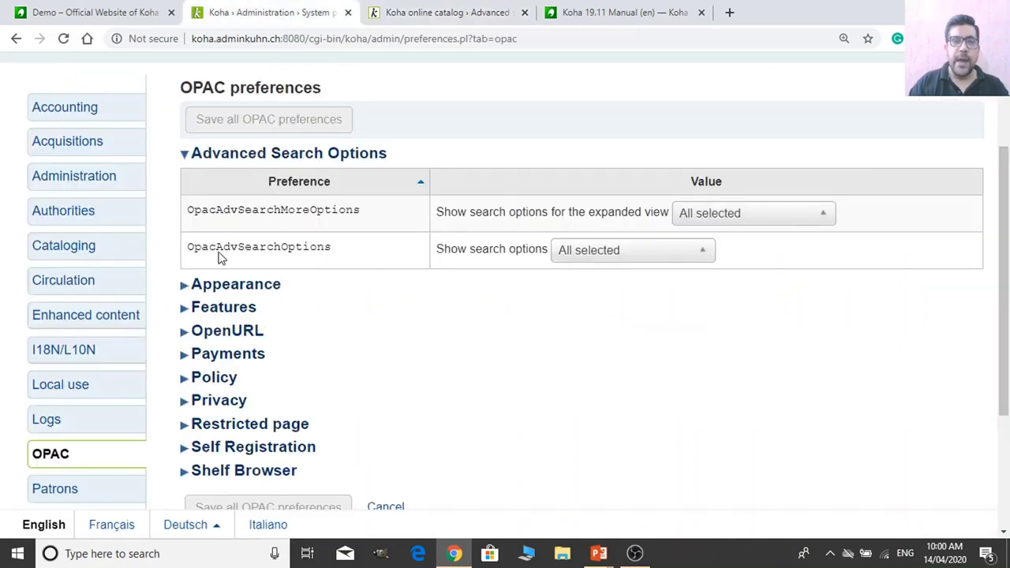
Uncheck Sorting and Language in OpacAdvSearchOptions and save all OPAC preferences.
{"action": "left_click", "coordinate": [601, 256]}
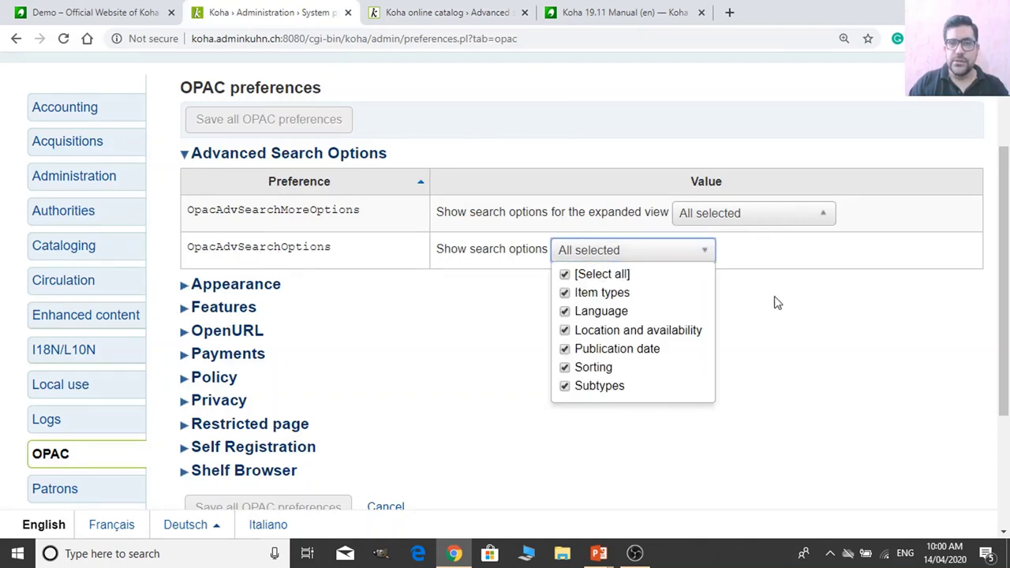
{"action": "left_click", "coordinate": [565, 368]}
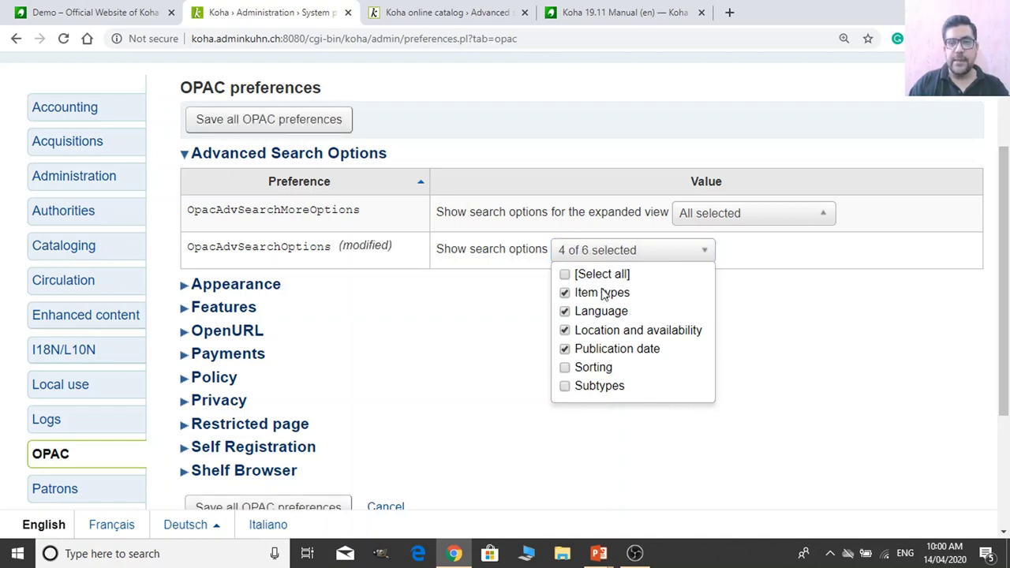
{"action": "left_click", "coordinate": [588, 314]}
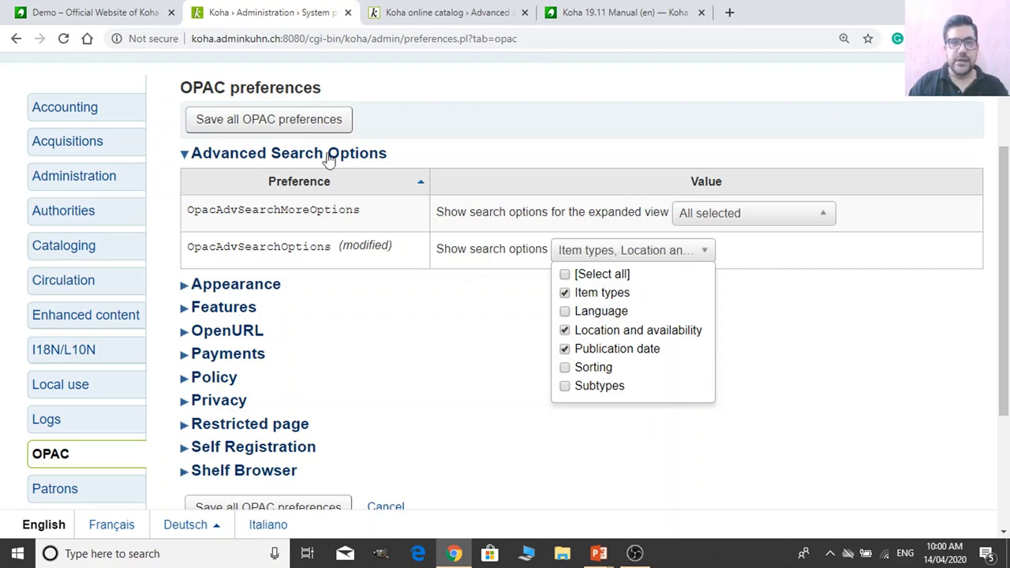
{"action": "left_click", "coordinate": [326, 119]}
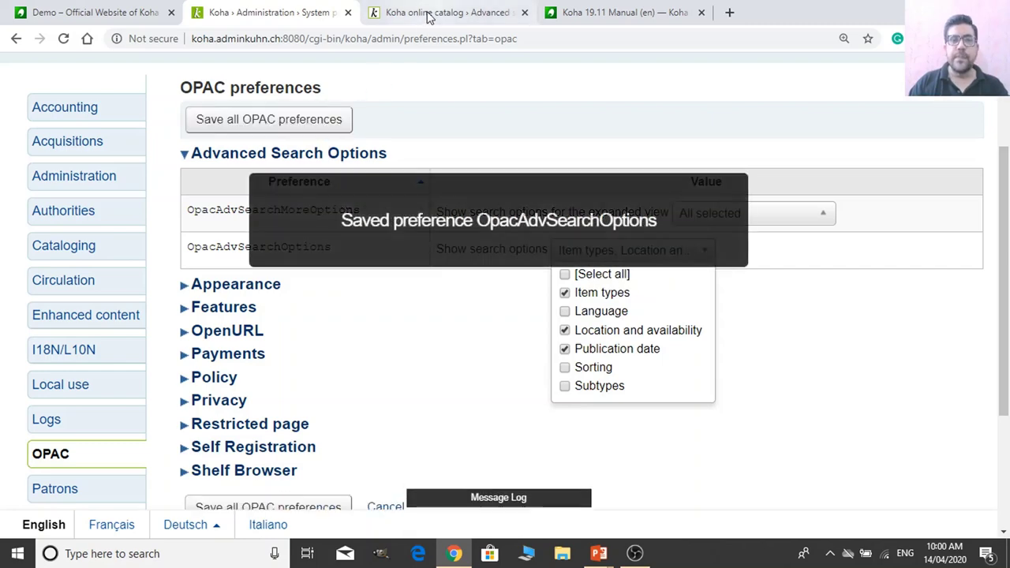
{"action": "left_click", "coordinate": [430, 13]}
{"action": "left_click", "coordinate": [454, 44]}
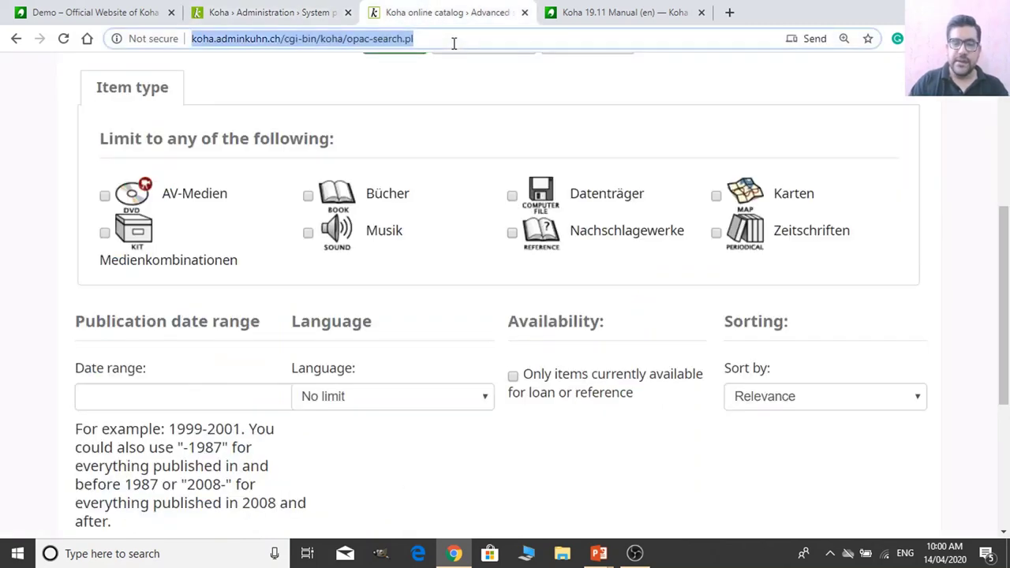
Reload the OPAC advanced search page to confirm Language and Sorting no longer appear.
{"action": "key", "text": "ctrl+plus"}
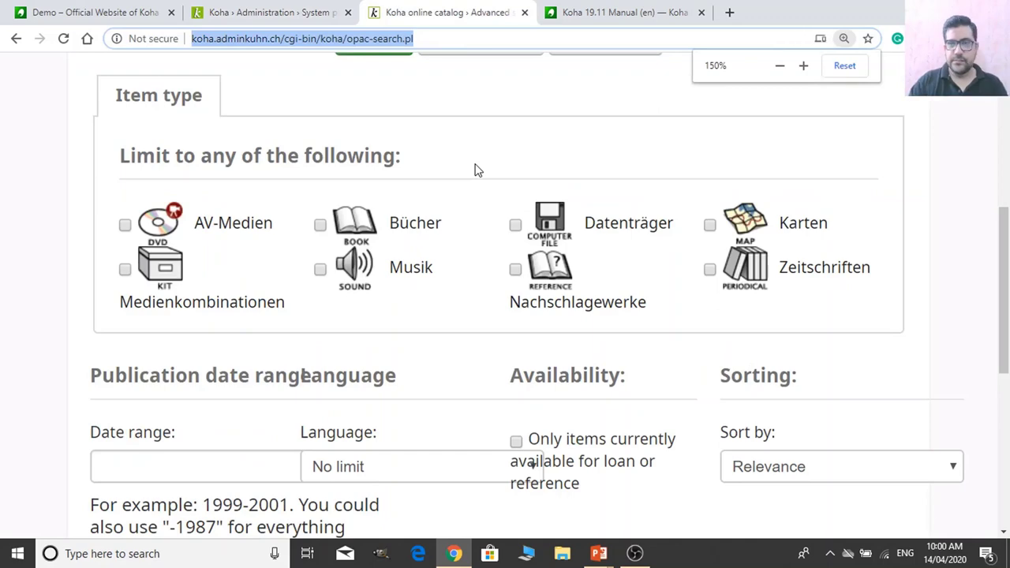
{"action": "key", "text": "Return"}
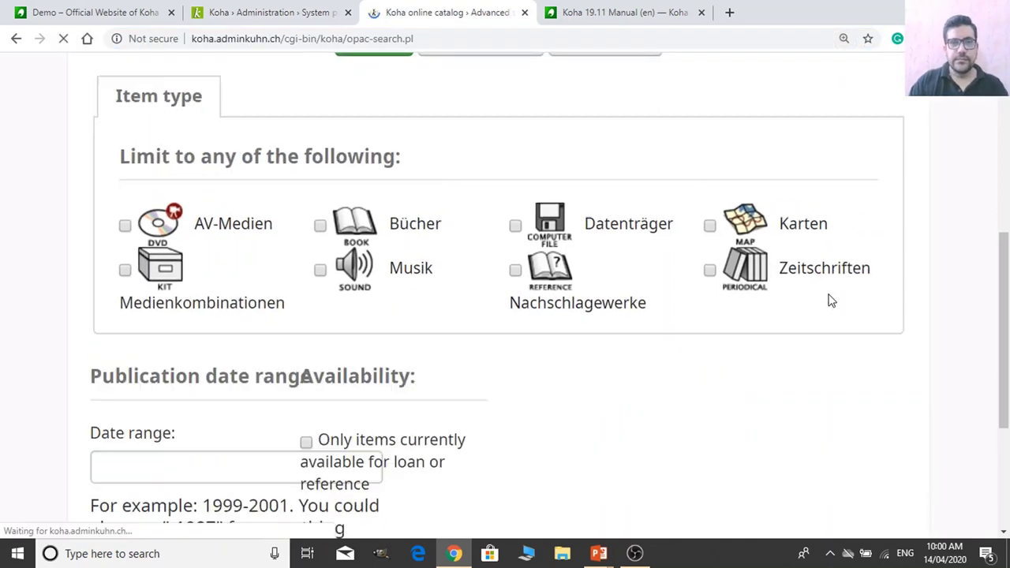
{"action": "key", "text": "ctrl+minus"}
{"action": "key", "text": "ctrl+minus"}
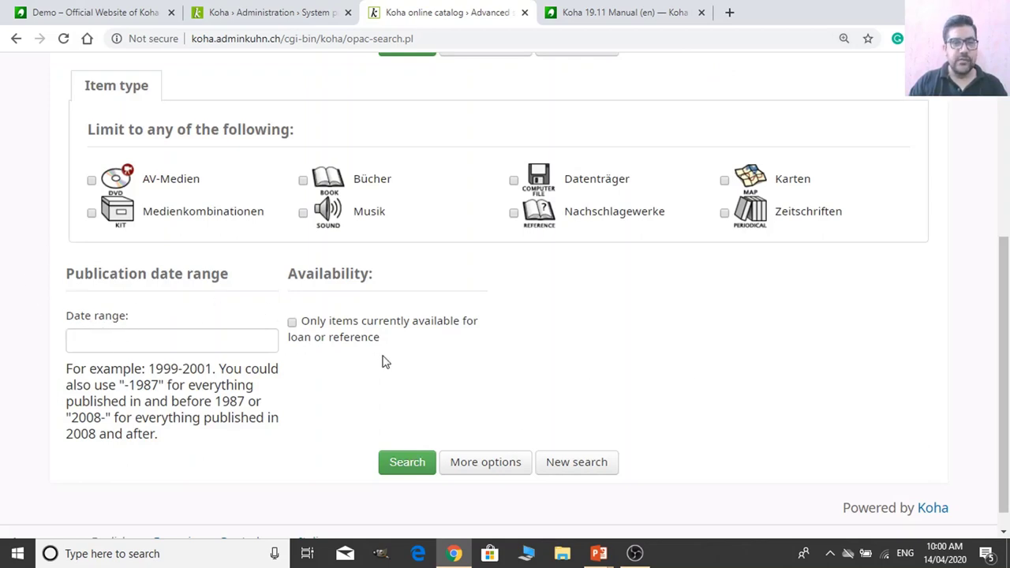
{"action": "scroll", "coordinate": [558, 370], "scroll_direction": "up", "scroll_amount": 2}
{"action": "scroll", "coordinate": [997, 313], "scroll_direction": "up", "scroll_amount": 1}
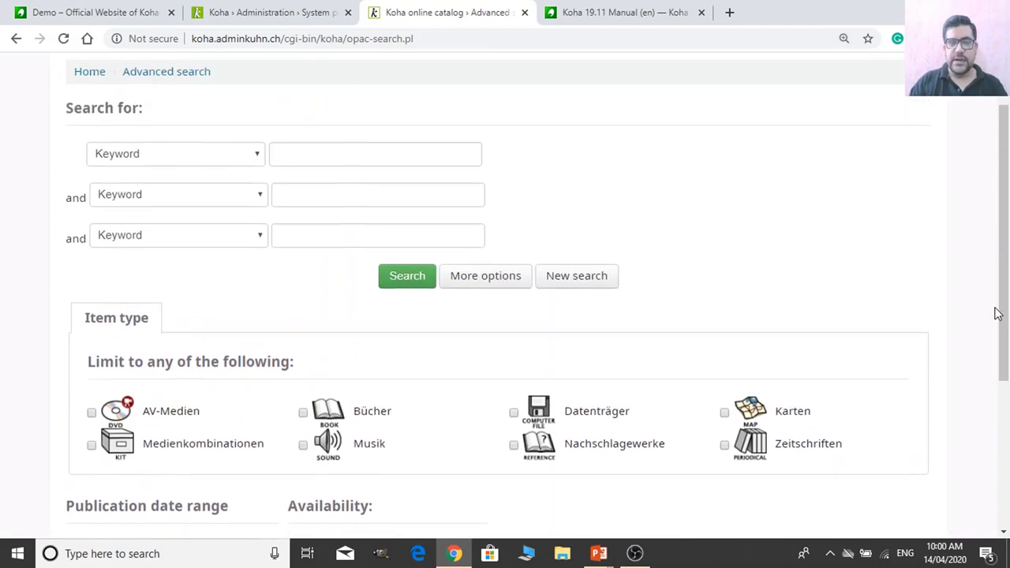
{"action": "scroll", "coordinate": [997, 314], "scroll_direction": "up", "scroll_amount": 1}
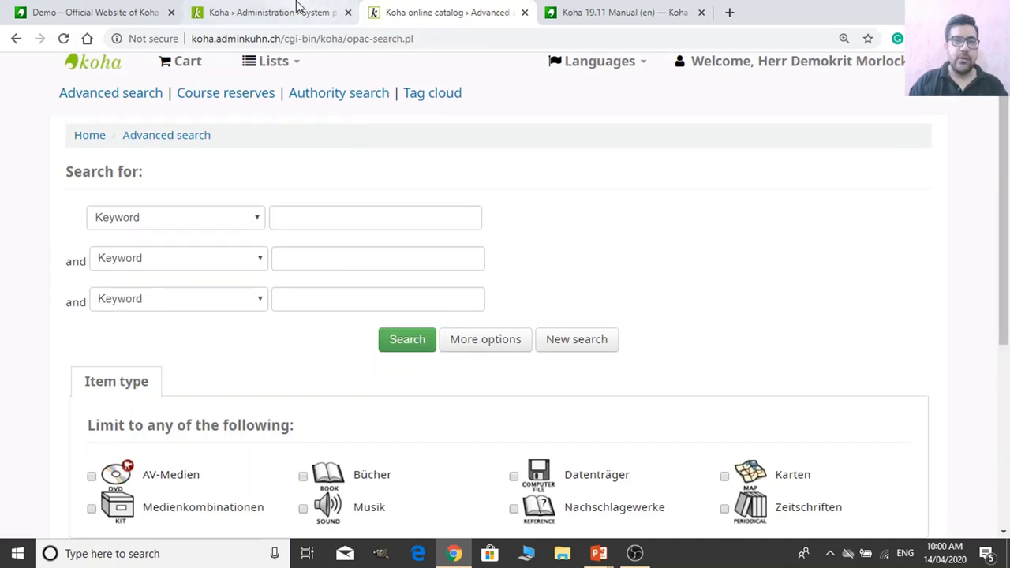
Re-select all OpacAdvSearchOptions and save the OPAC preferences again.
{"action": "left_click", "coordinate": [87, 134]}
{"action": "left_click", "coordinate": [246, 10]}
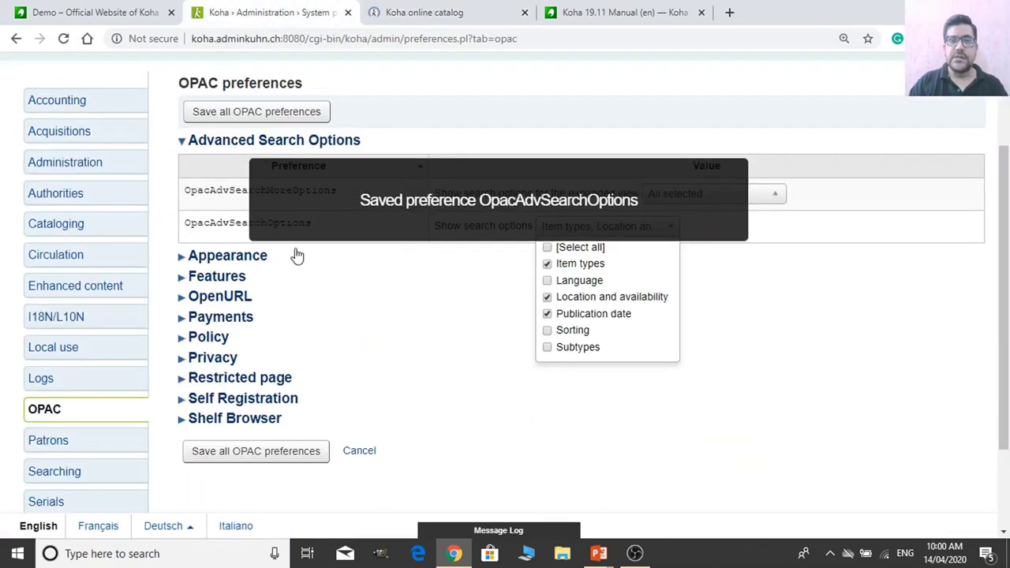
{"action": "left_click", "coordinate": [547, 248]}
{"action": "left_click", "coordinate": [308, 452]}
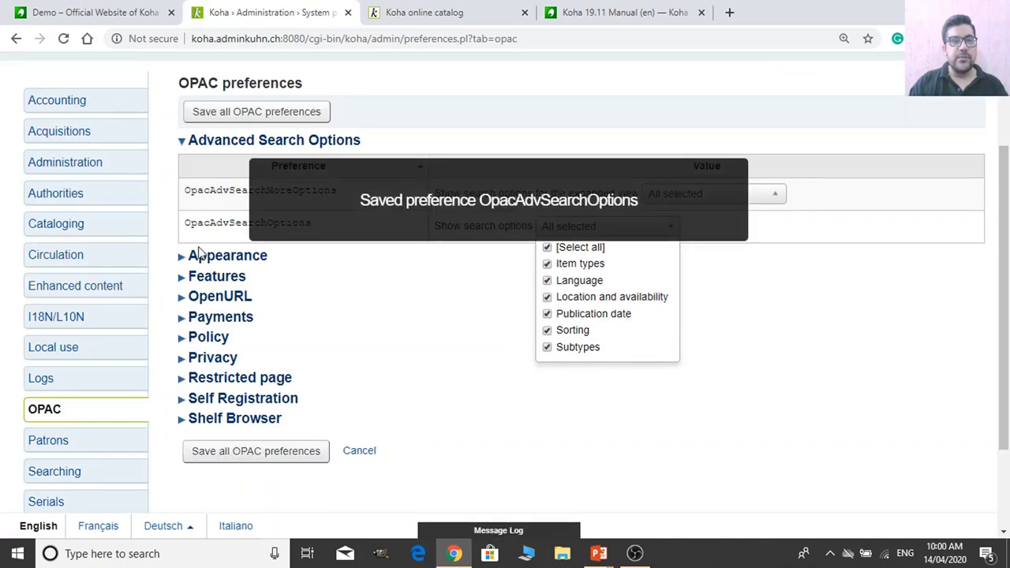
Expand the Appearance preferences group and zoom the page to 125%.
{"action": "left_click", "coordinate": [207, 261]}
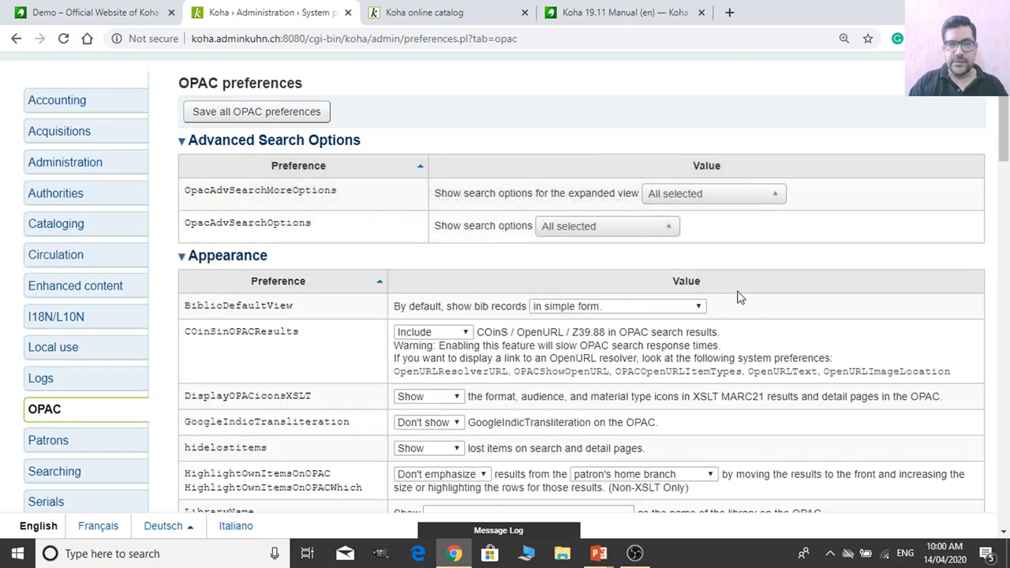
{"action": "scroll", "coordinate": [738, 294], "scroll_direction": "down", "scroll_amount": 3}
{"action": "scroll", "coordinate": [752, 295], "scroll_direction": "up", "scroll_amount": 1}
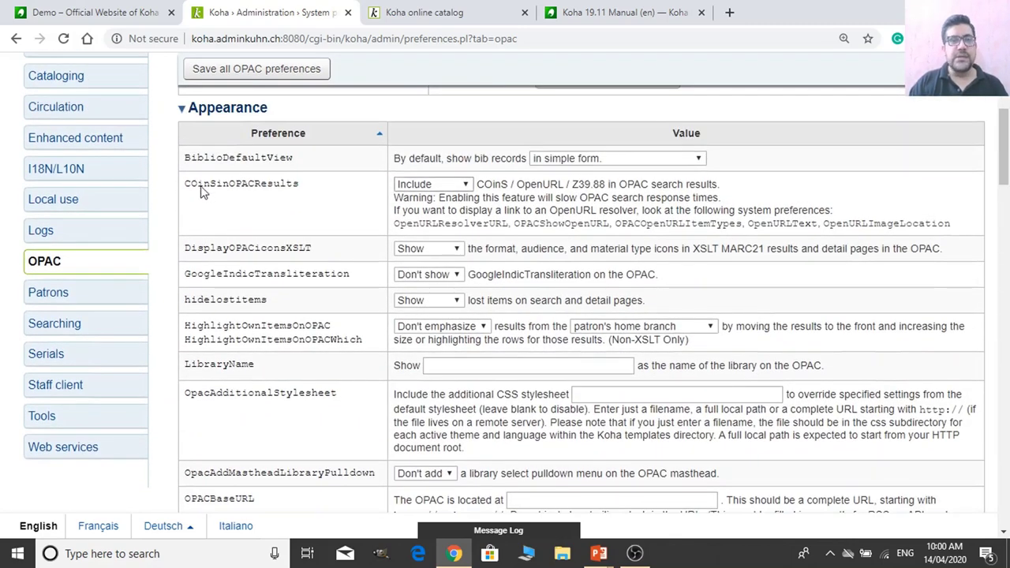
{"action": "key", "text": "ctrl+plus"}
{"action": "key", "text": "ctrl+plus"}
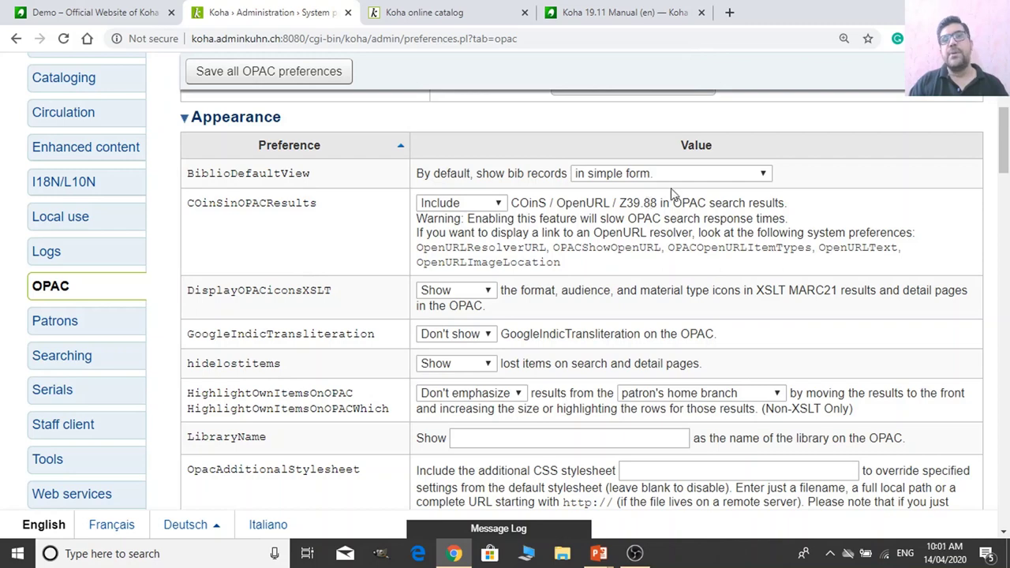
{"action": "left_click", "coordinate": [485, 11]}
Search the catalog for 'book' and open the Korean-English Dictionary record among the 466 results.
{"action": "left_click", "coordinate": [307, 131]}
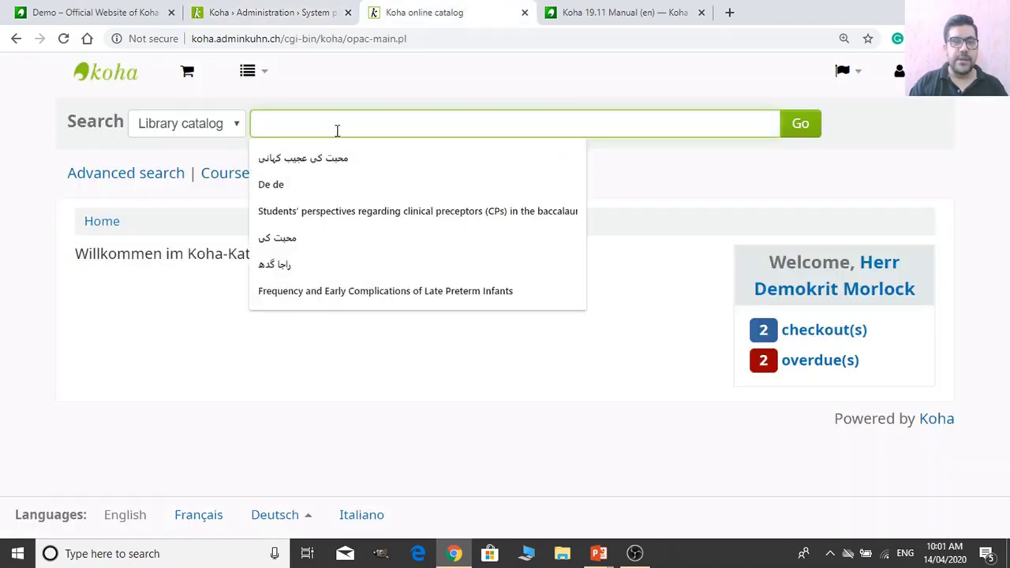
{"action": "type", "text": "book"}
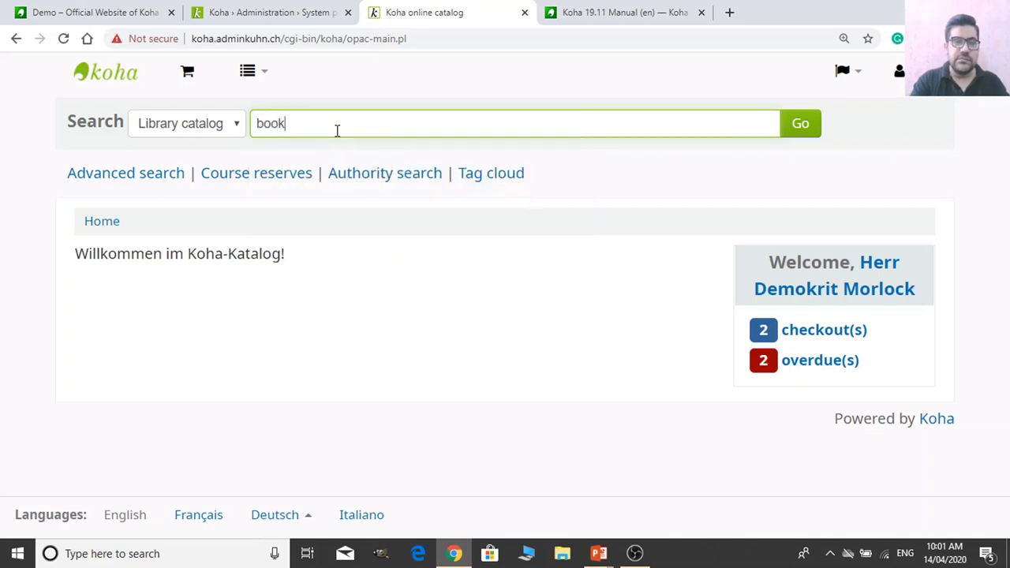
{"action": "key", "text": "Return"}
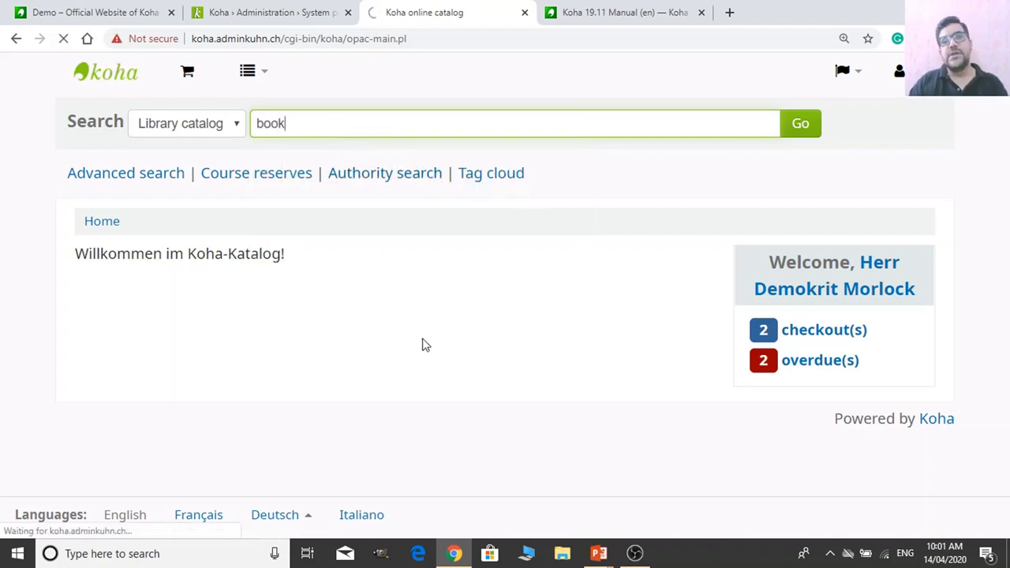
{"action": "scroll", "coordinate": [485, 397], "scroll_direction": "down", "scroll_amount": 2}
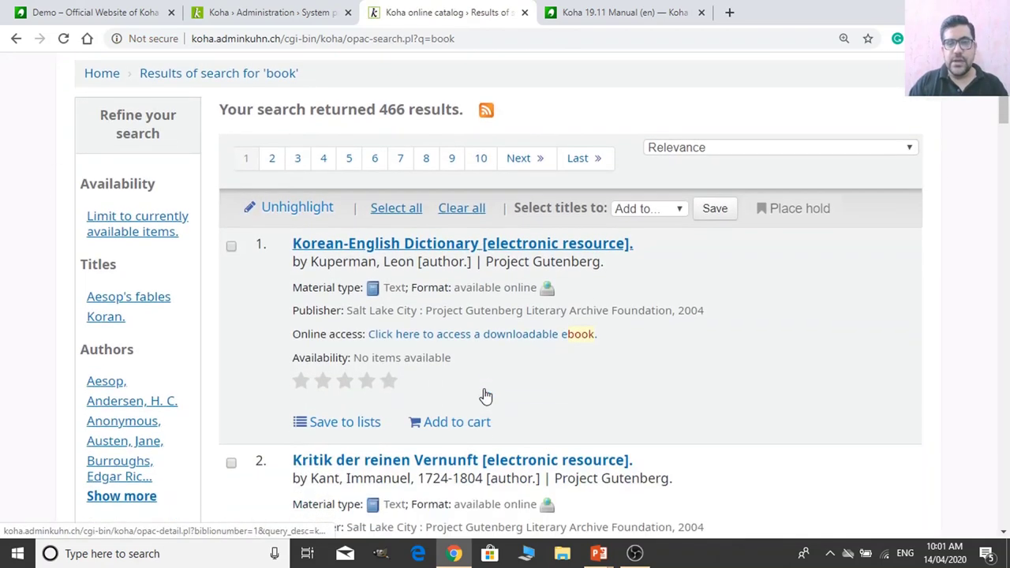
{"action": "scroll", "coordinate": [442, 340], "scroll_direction": "down", "scroll_amount": 1}
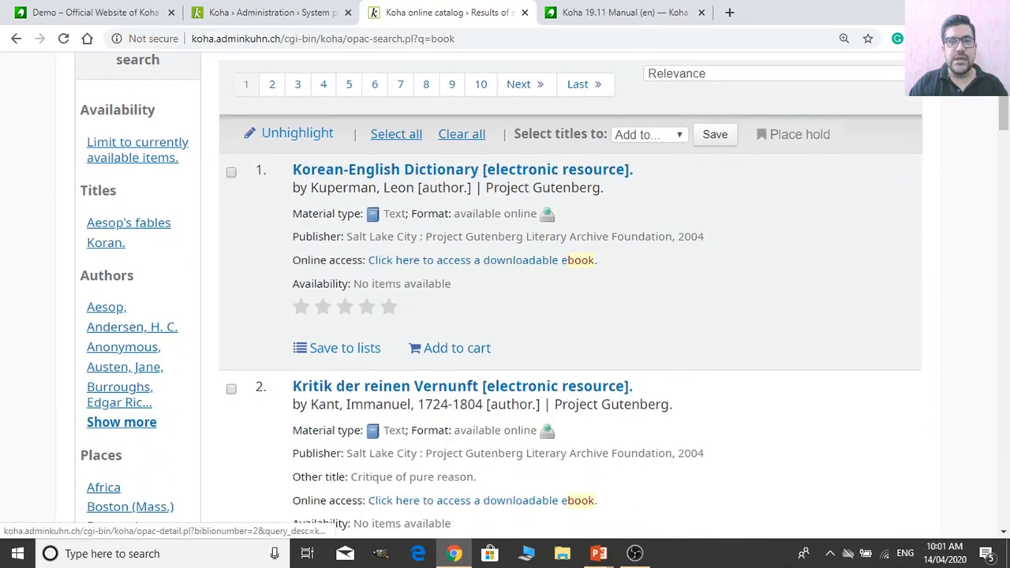
{"action": "left_click", "coordinate": [609, 180]}
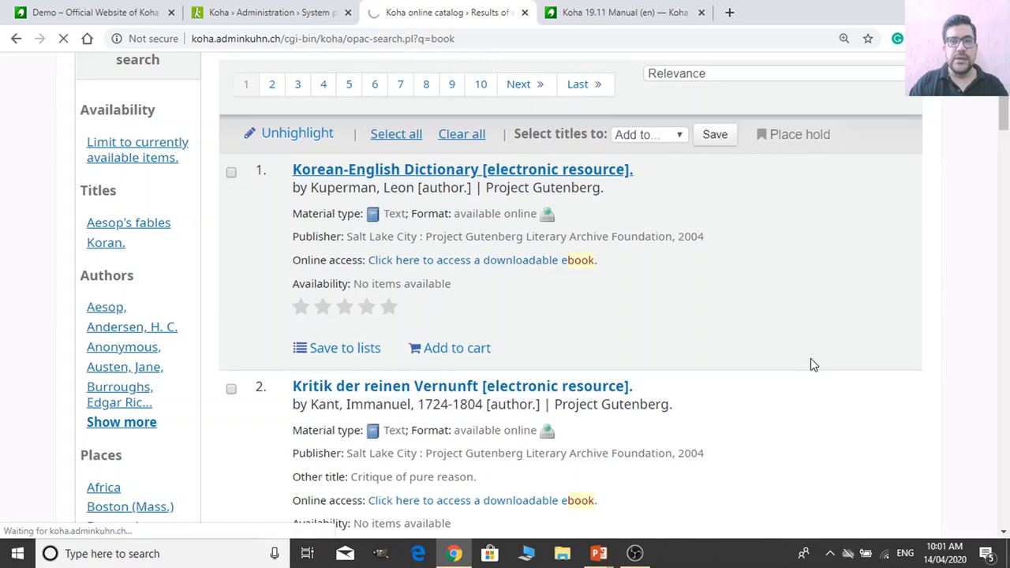
Show the Korean-English Dictionary record in MARC view, then ISBD view, then back to Normal view.
{"action": "scroll", "coordinate": [694, 369], "scroll_direction": "down", "scroll_amount": 3}
{"action": "scroll", "coordinate": [616, 354], "scroll_direction": "up", "scroll_amount": 1}
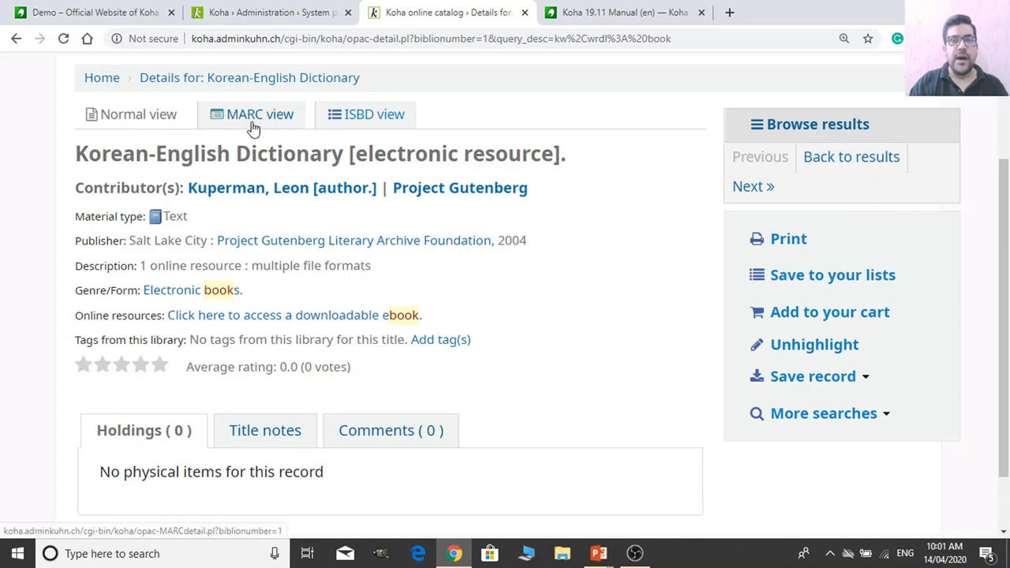
{"action": "left_click", "coordinate": [280, 124]}
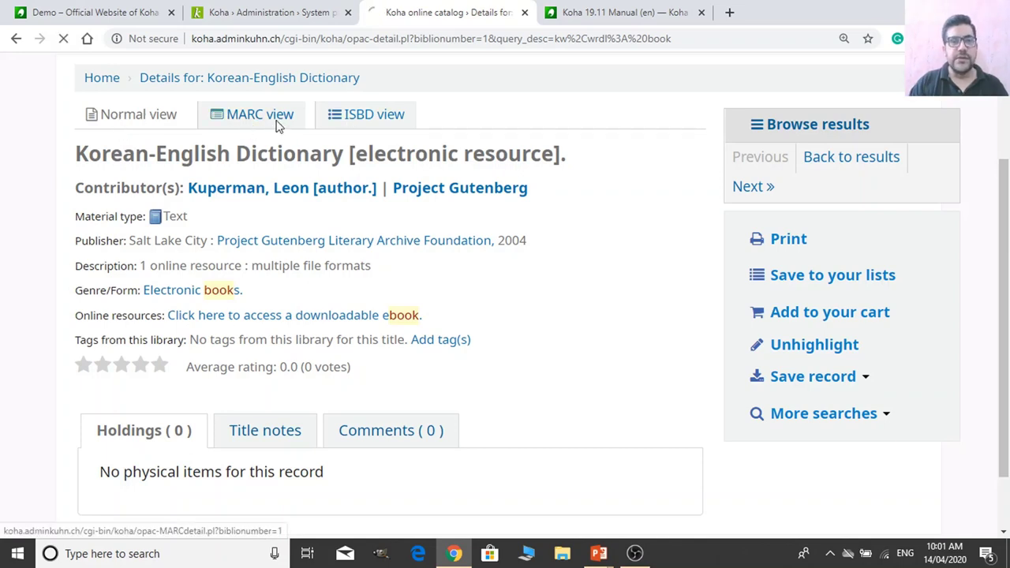
{"action": "scroll", "coordinate": [406, 252], "scroll_direction": "down", "scroll_amount": 3}
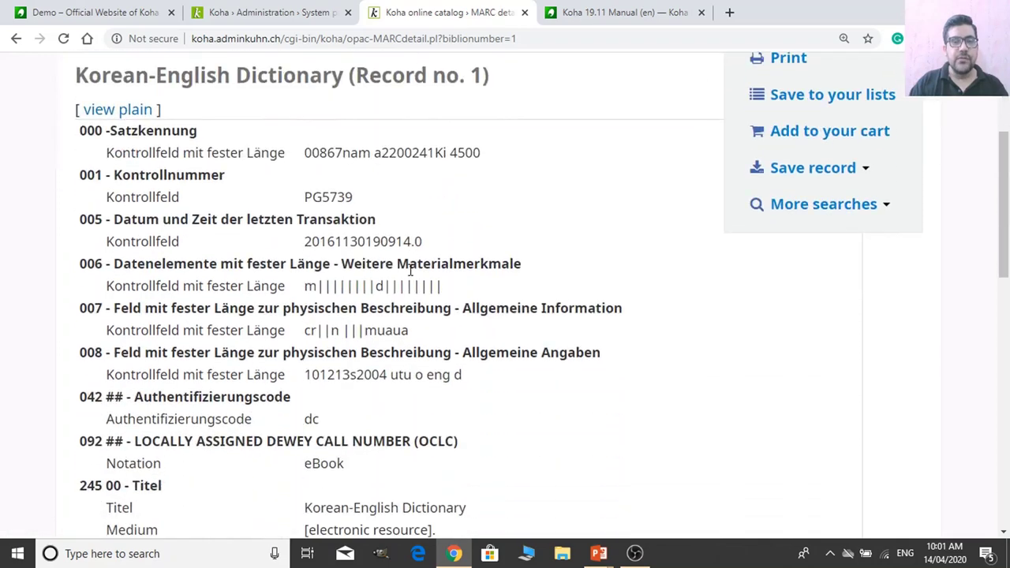
{"action": "scroll", "coordinate": [410, 272], "scroll_direction": "up", "scroll_amount": 3}
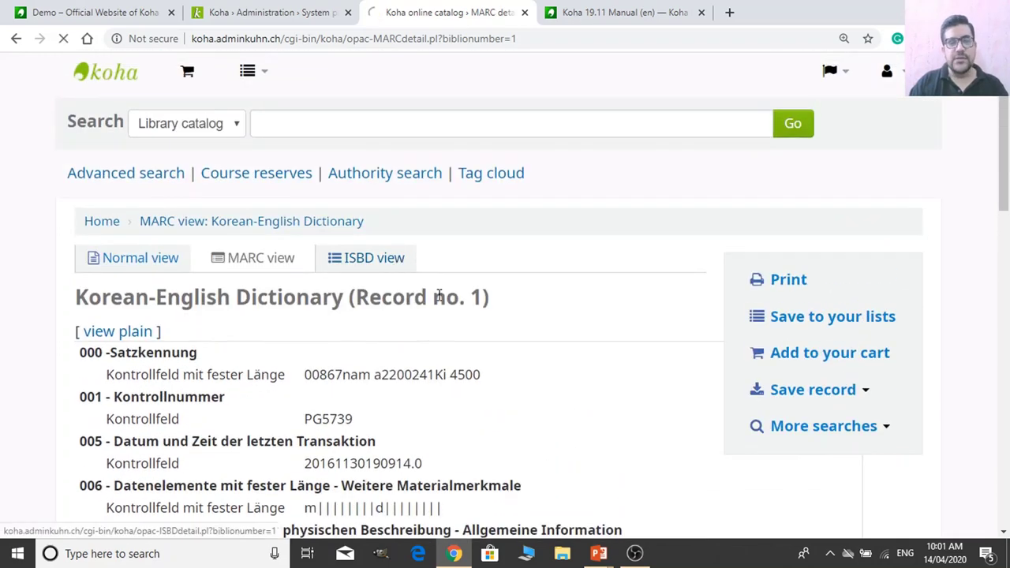
{"action": "left_click", "coordinate": [396, 261]}
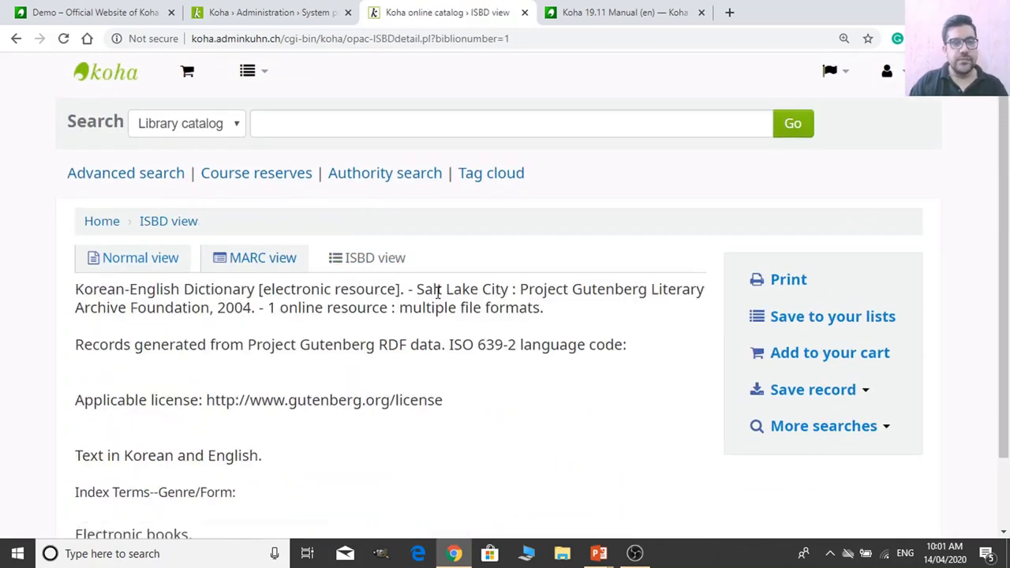
{"action": "scroll", "coordinate": [357, 274], "scroll_direction": "down", "scroll_amount": 2}
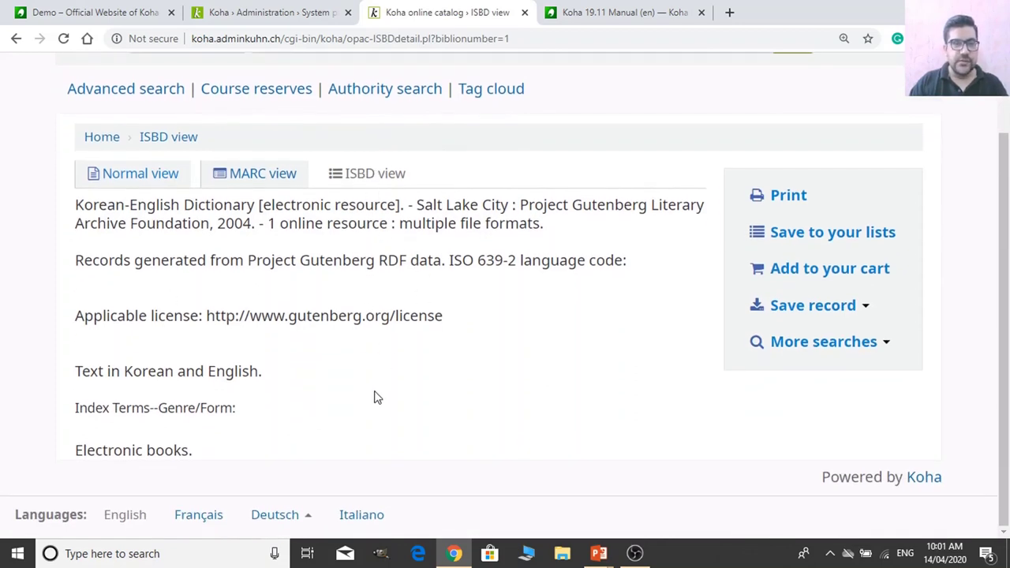
{"action": "scroll", "coordinate": [375, 397], "scroll_direction": "up", "scroll_amount": 2}
{"action": "left_click", "coordinate": [146, 260]}
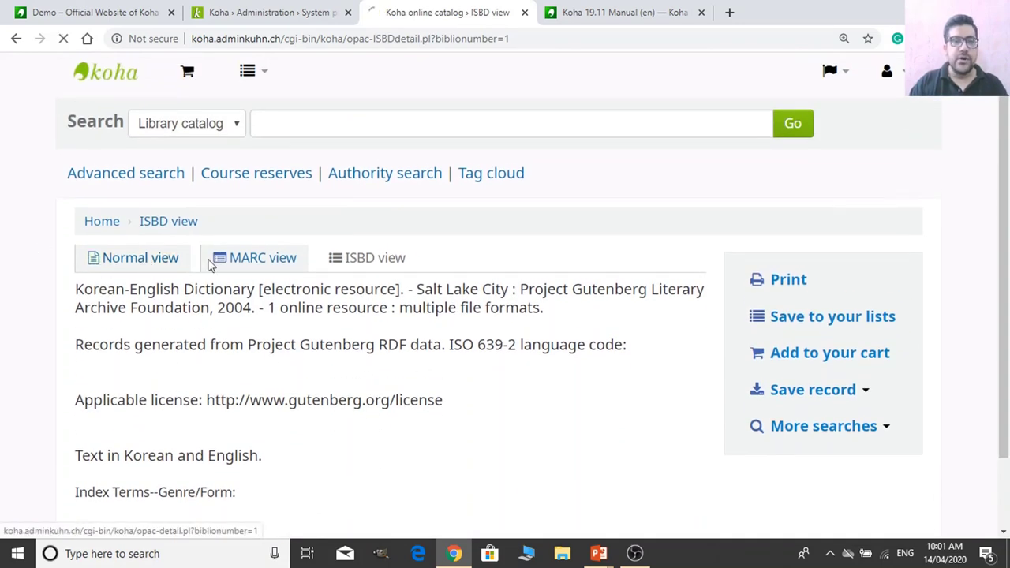
{"action": "scroll", "coordinate": [356, 198], "scroll_direction": "down", "scroll_amount": 4}
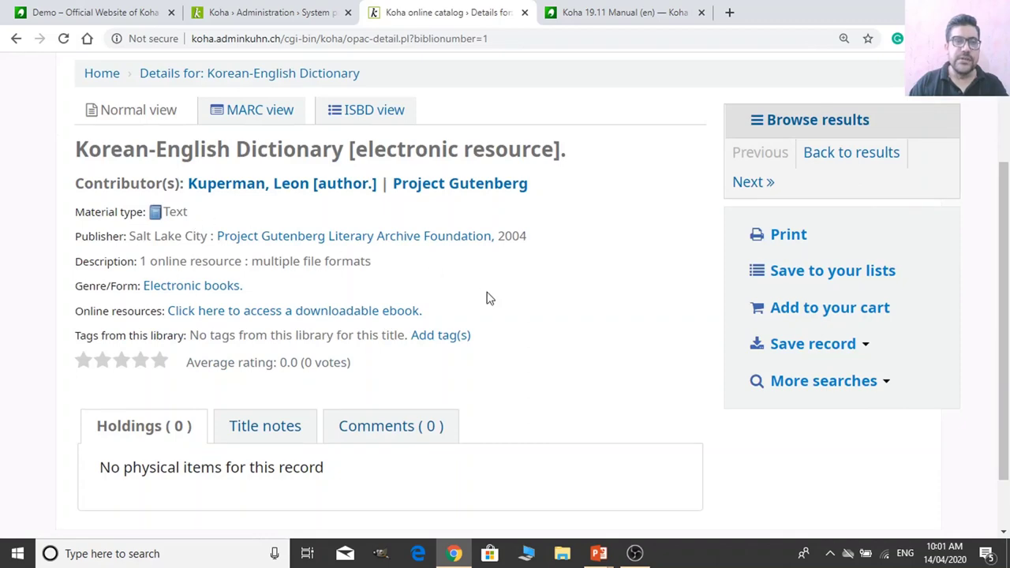
{"action": "left_click", "coordinate": [303, 12]}
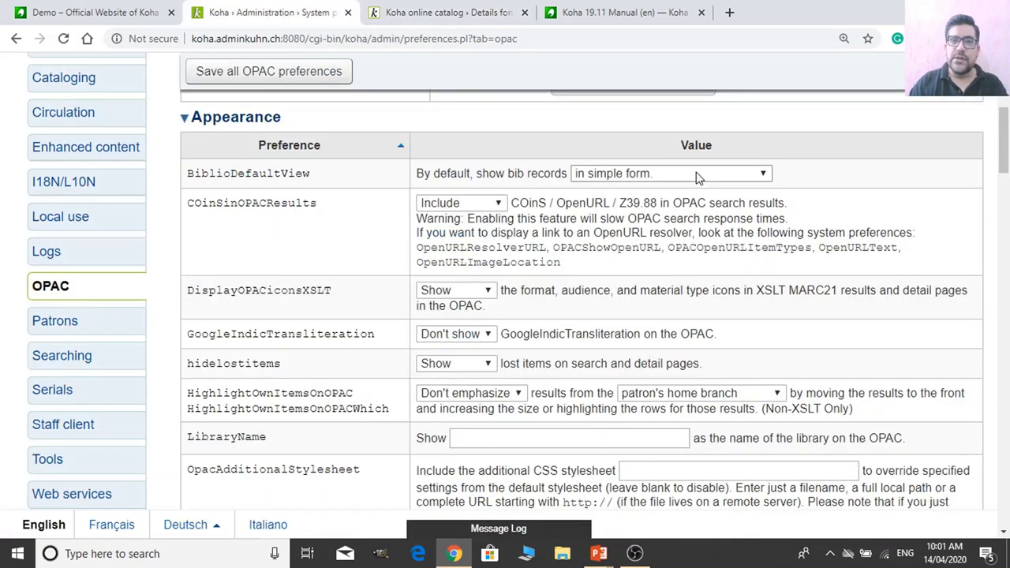
Leave BiblioDefaultView at simple form and hidelostitems at Show, scrolling on past them.
{"action": "left_click", "coordinate": [629, 176]}
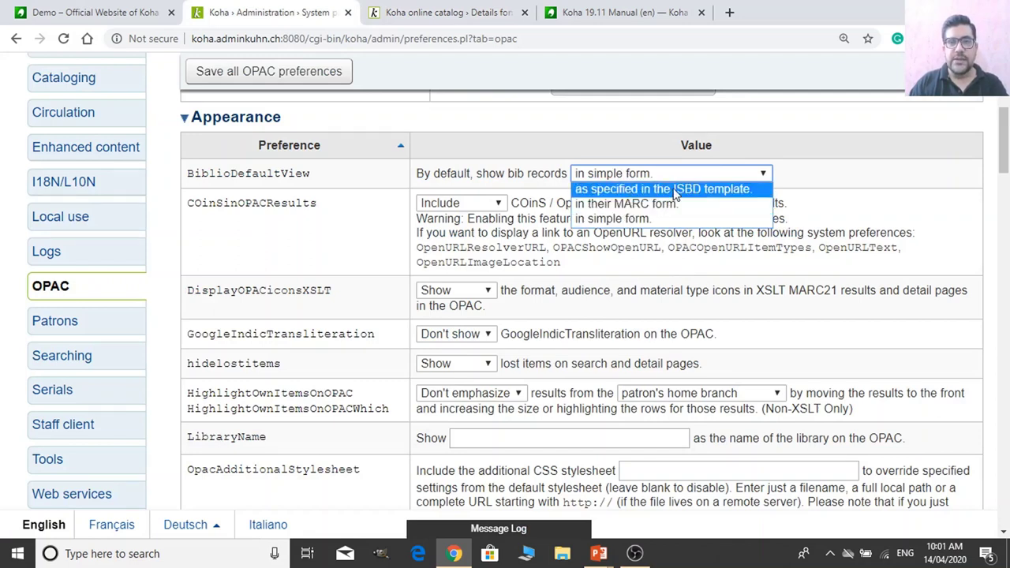
{"action": "left_click", "coordinate": [660, 220]}
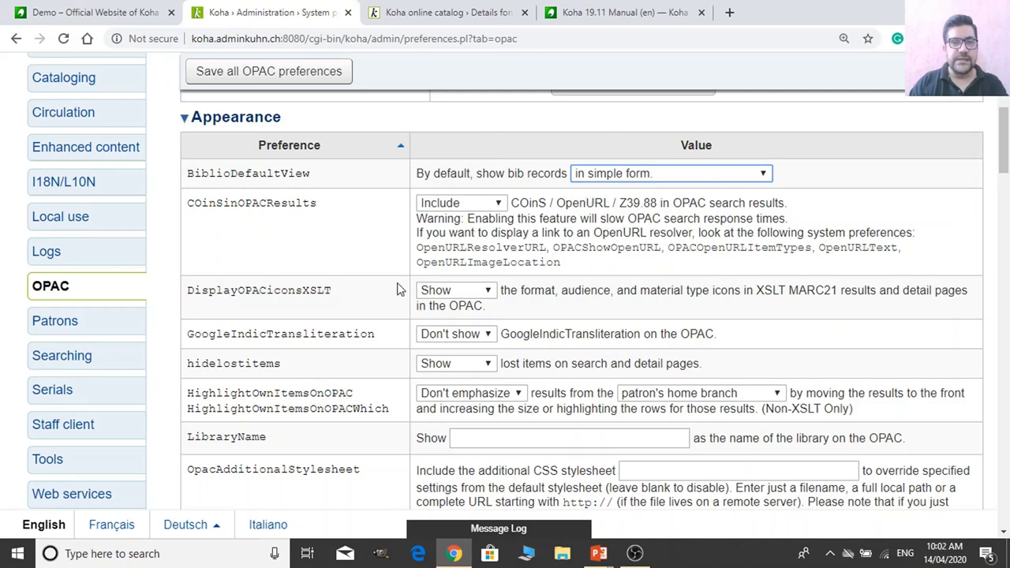
{"action": "scroll", "coordinate": [397, 289], "scroll_direction": "down", "scroll_amount": 1}
{"action": "scroll", "coordinate": [398, 289], "scroll_direction": "down", "scroll_amount": 1}
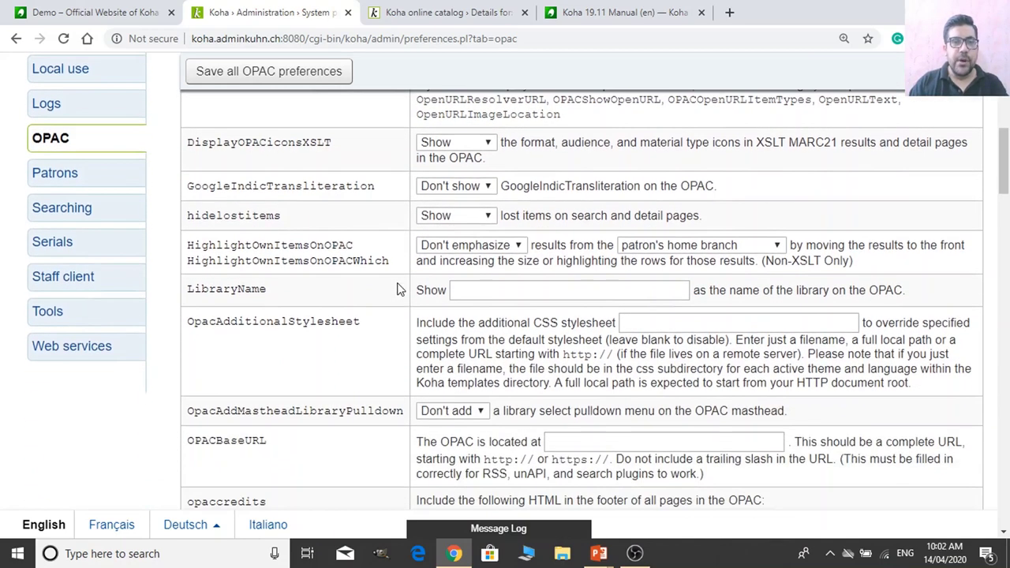
{"action": "scroll", "coordinate": [398, 290], "scroll_direction": "down", "scroll_amount": 1}
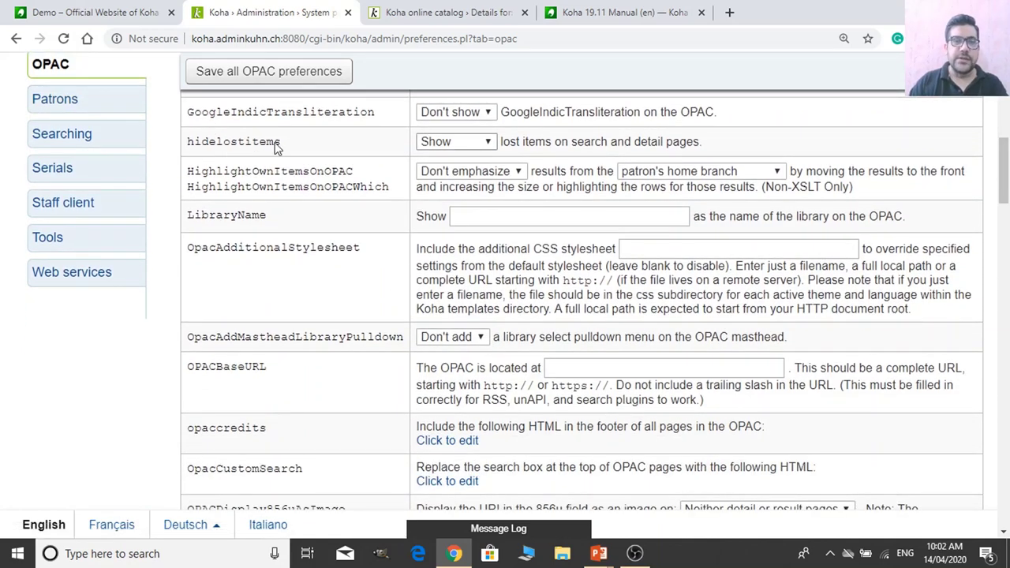
{"action": "left_click", "coordinate": [430, 141]}
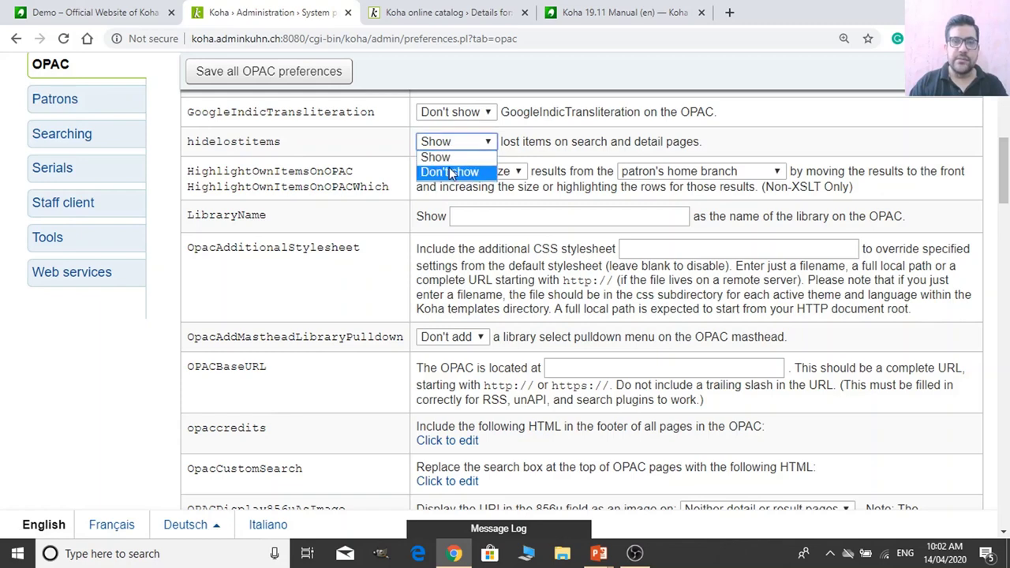
{"action": "left_click", "coordinate": [387, 144]}
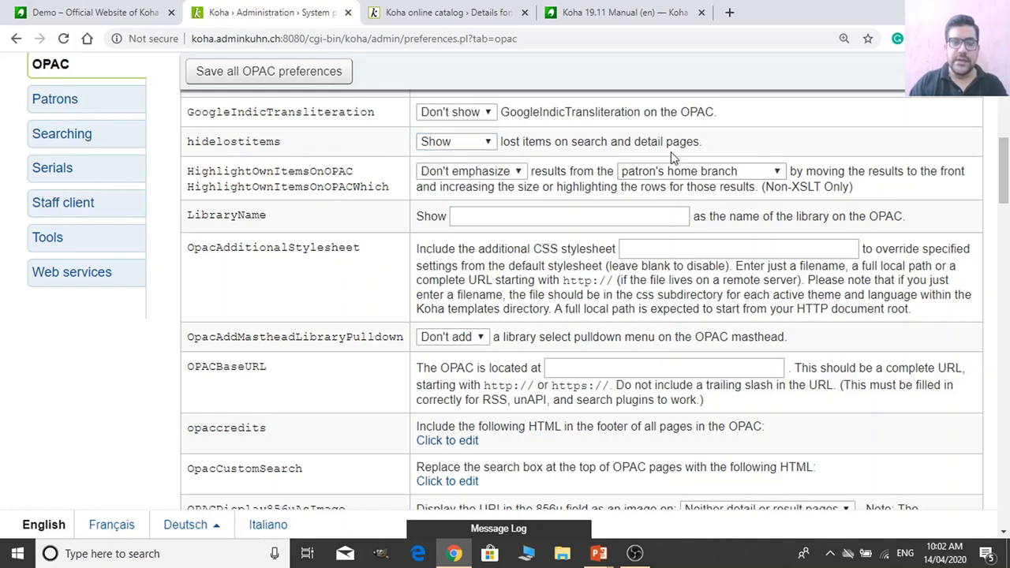
{"action": "scroll", "coordinate": [323, 231], "scroll_direction": "down", "scroll_amount": 1}
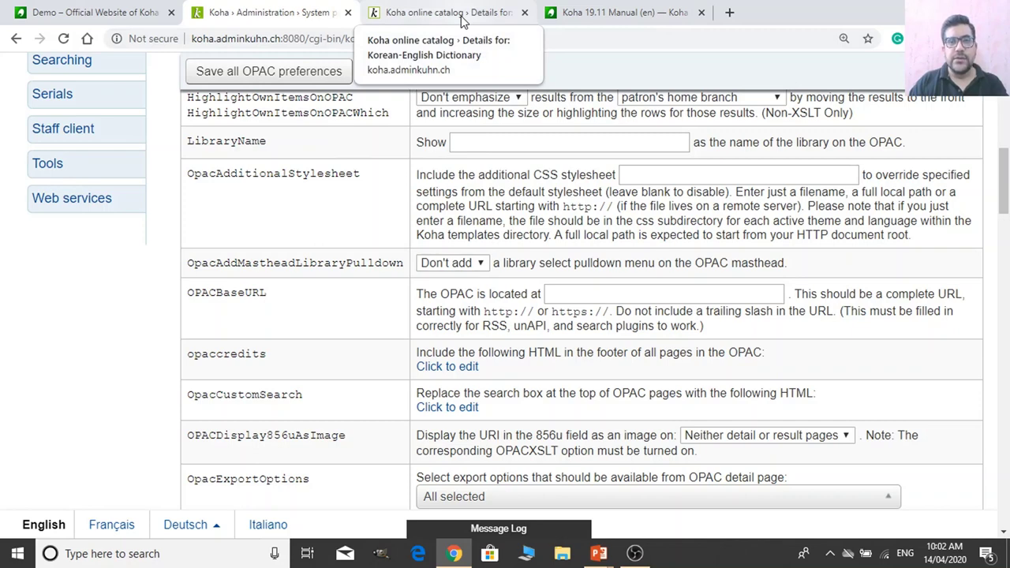
Enter a new LibraryName starting with 'Z', save it, and reload the public catalog.
{"action": "left_click", "coordinate": [538, 137]}
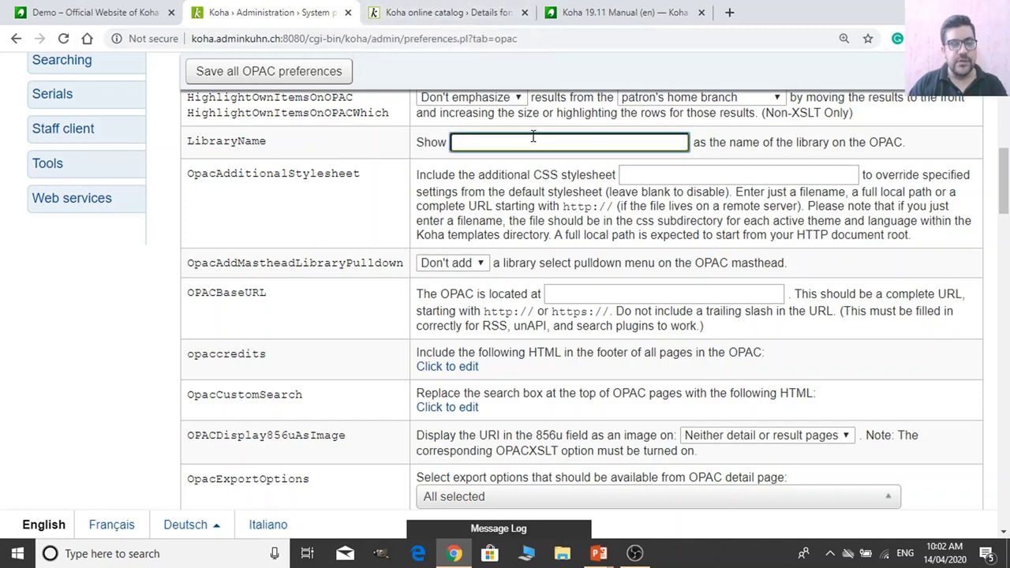
{"action": "type", "text": "Zai Public Library"}
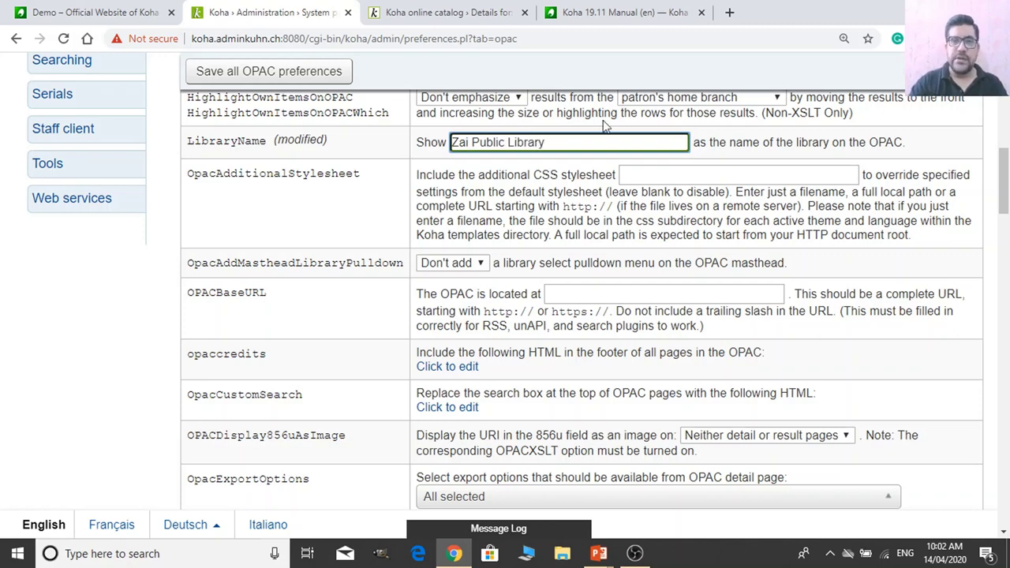
{"action": "left_click", "coordinate": [316, 72]}
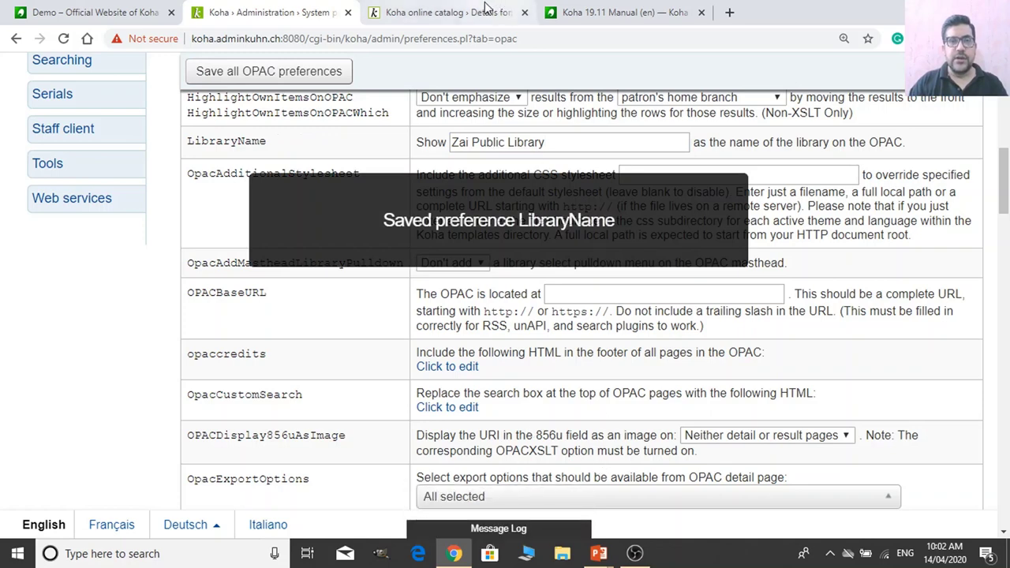
{"action": "left_click", "coordinate": [489, 12]}
{"action": "left_click", "coordinate": [477, 39]}
{"action": "key", "text": "Return"}
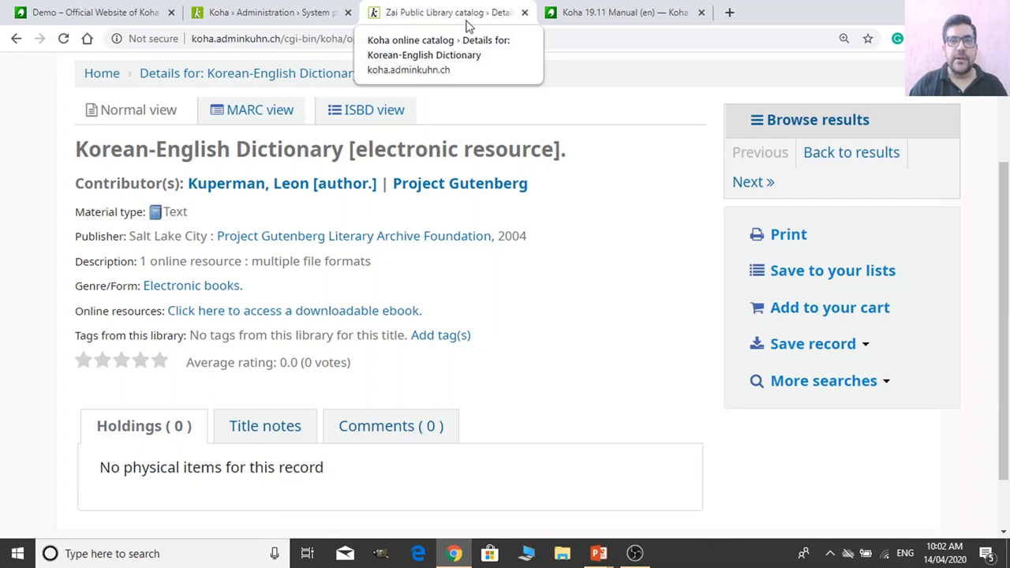
Go to the OPAC home page, highlight its opac-main.pl address, and open Advanced search.
{"action": "left_click", "coordinate": [97, 80]}
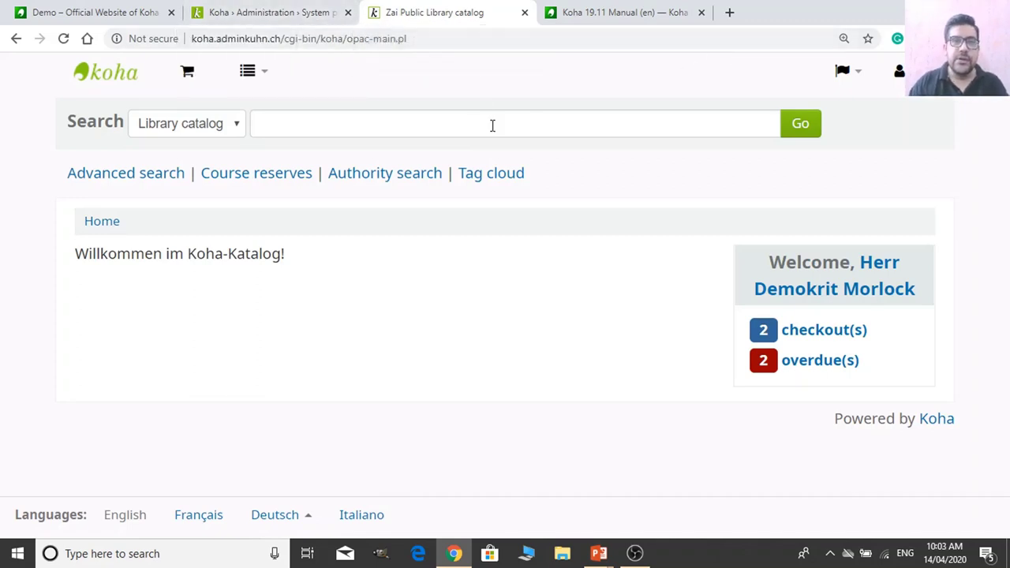
{"action": "left_click_drag", "start_coordinate": [424, 41], "coordinate": [348, 45]}
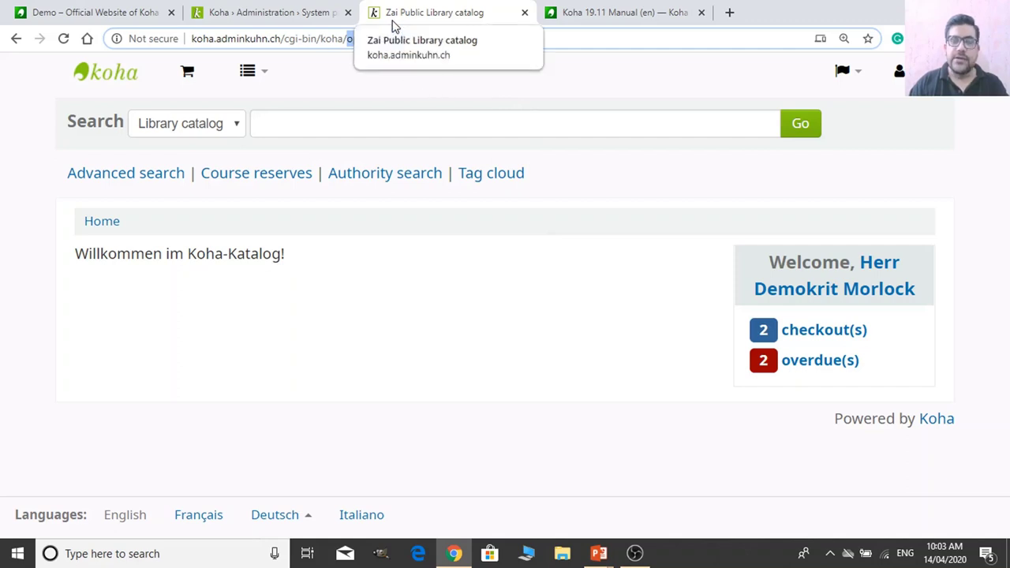
{"action": "left_click", "coordinate": [523, 94]}
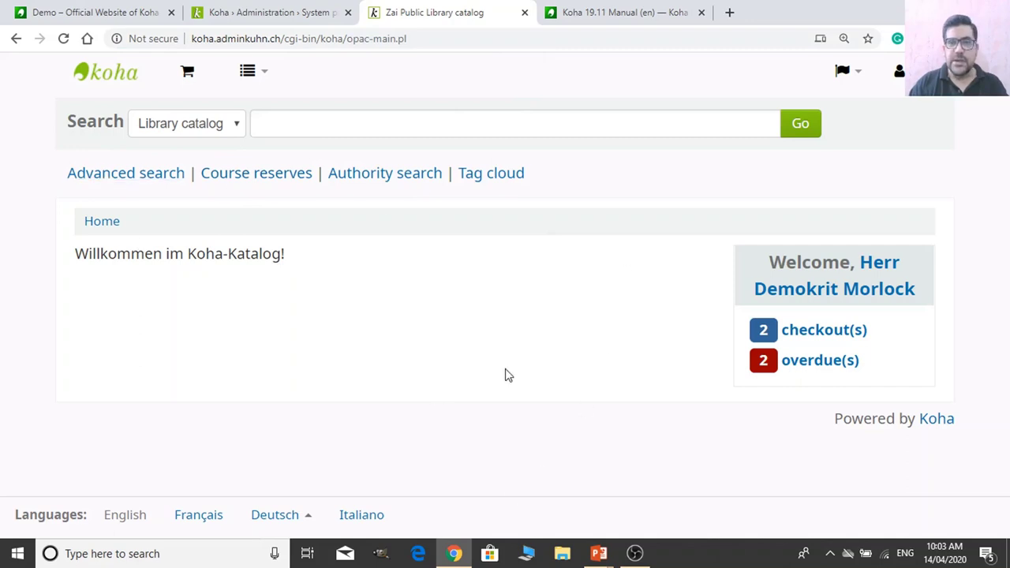
{"action": "left_click", "coordinate": [109, 175]}
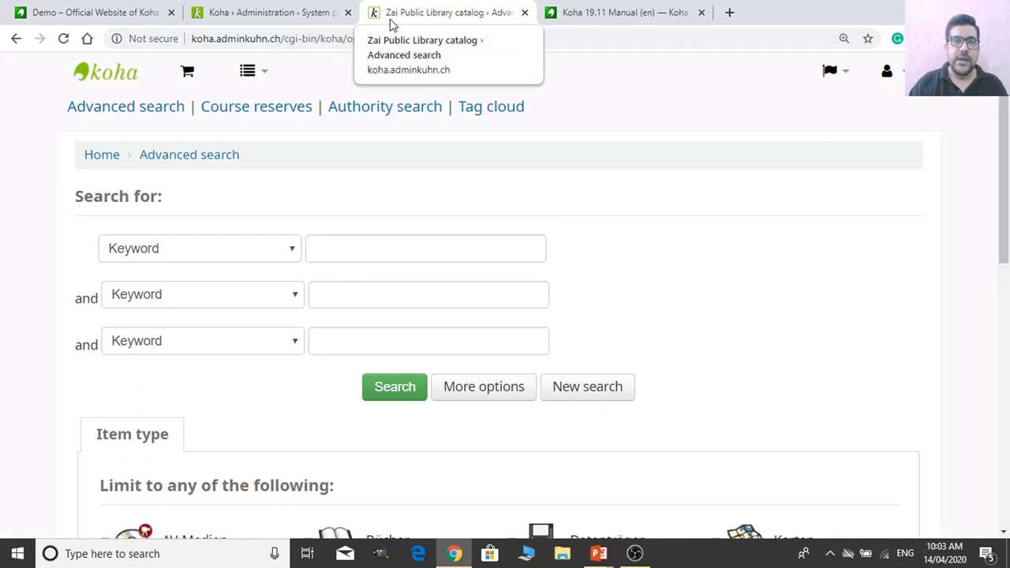
{"action": "left_click", "coordinate": [271, 14]}
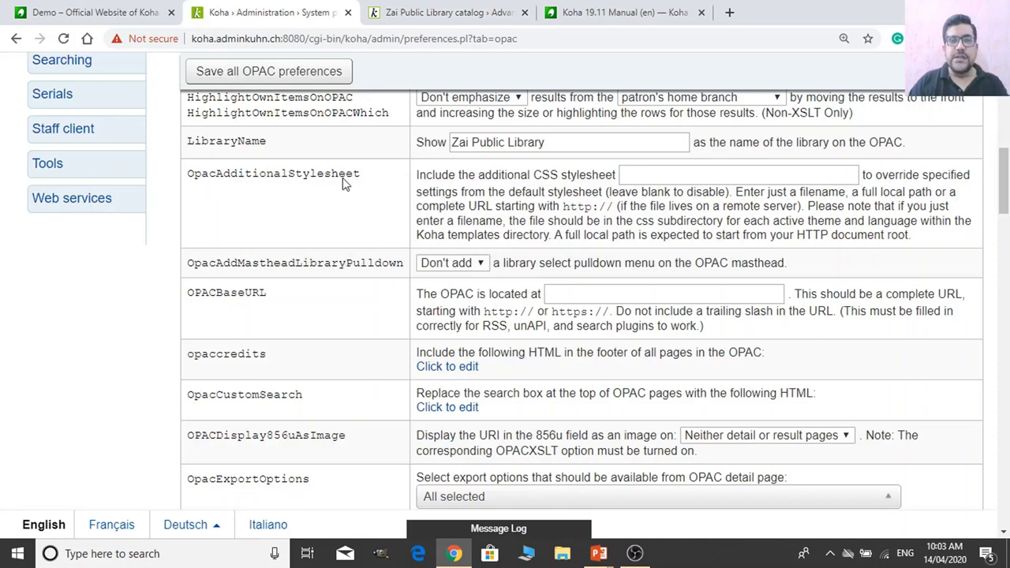
{"action": "left_click", "coordinate": [635, 179]}
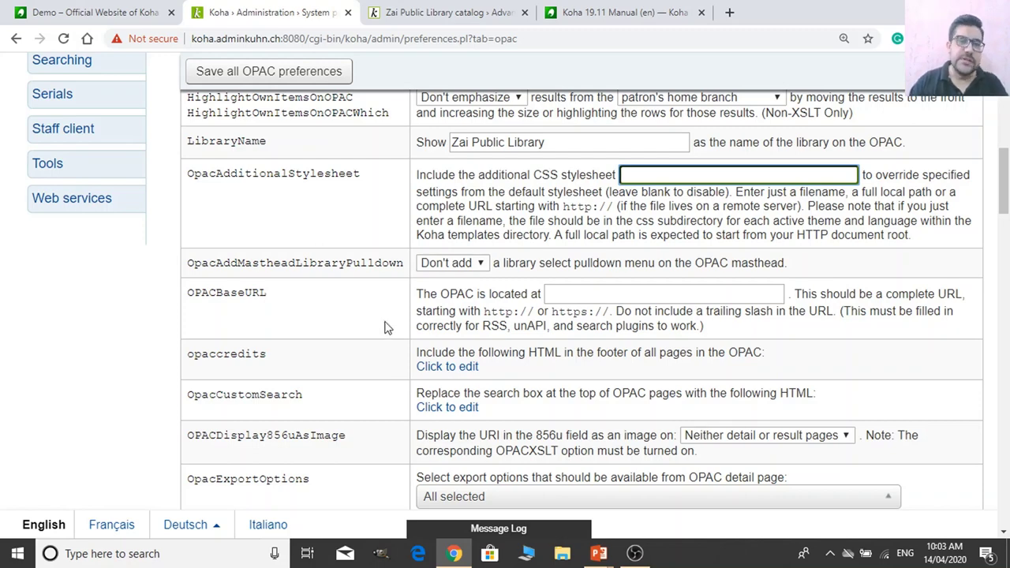
{"action": "scroll", "coordinate": [379, 347], "scroll_direction": "down", "scroll_amount": 1}
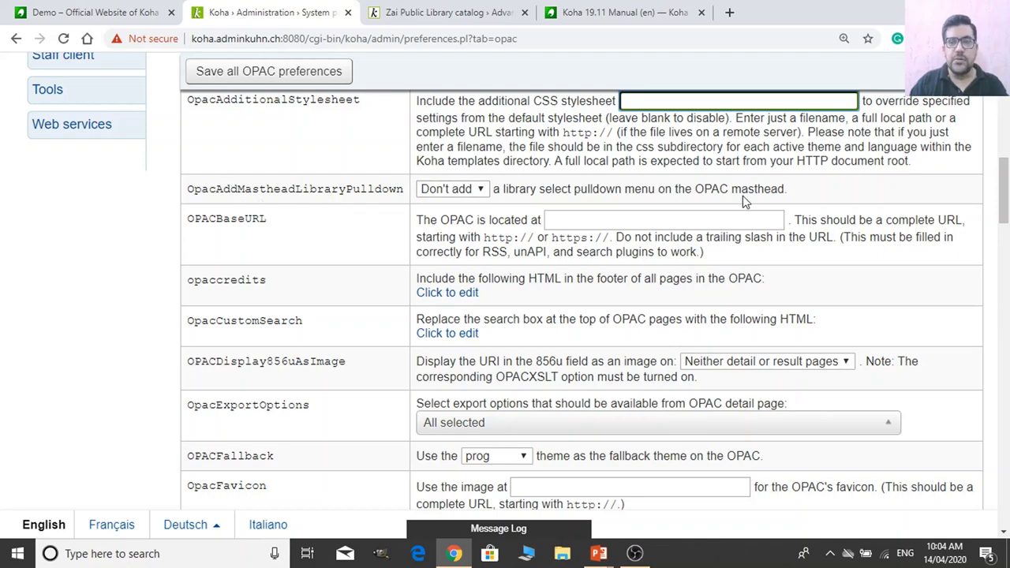
{"action": "left_click", "coordinate": [470, 7]}
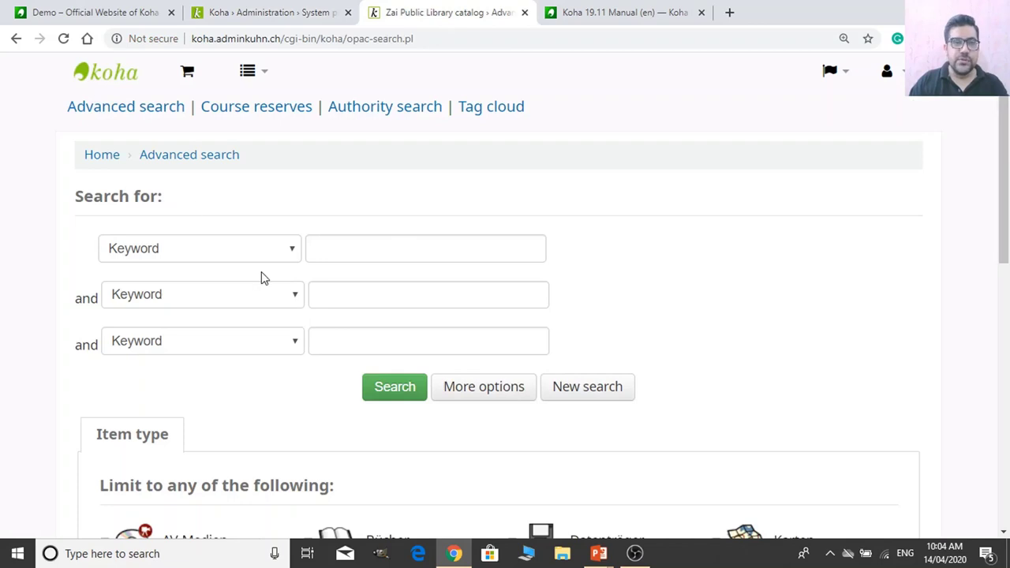
Return the catalog to its home page and browse the search-type options without changing them.
{"action": "left_click", "coordinate": [101, 160]}
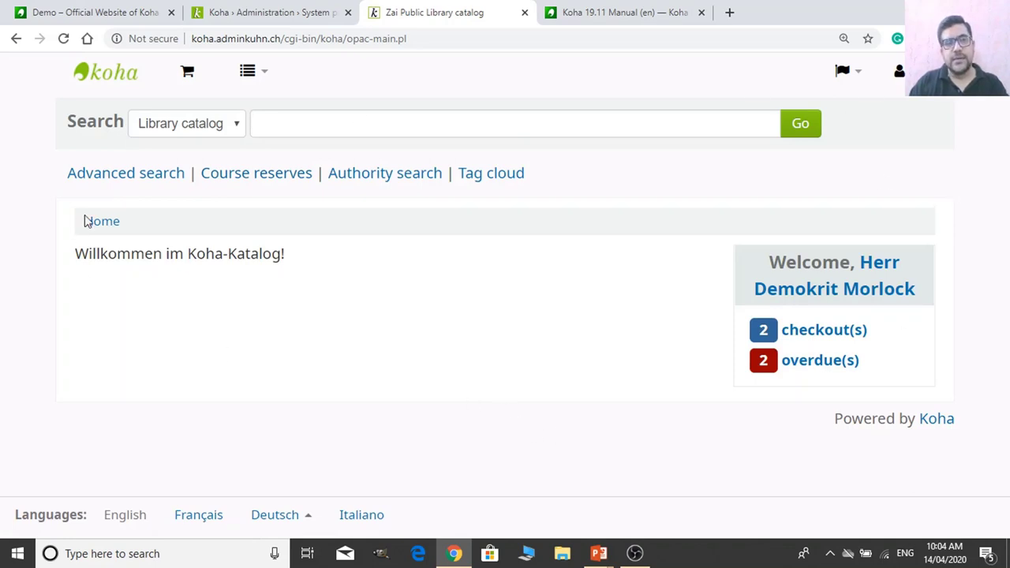
{"action": "left_click", "coordinate": [167, 134]}
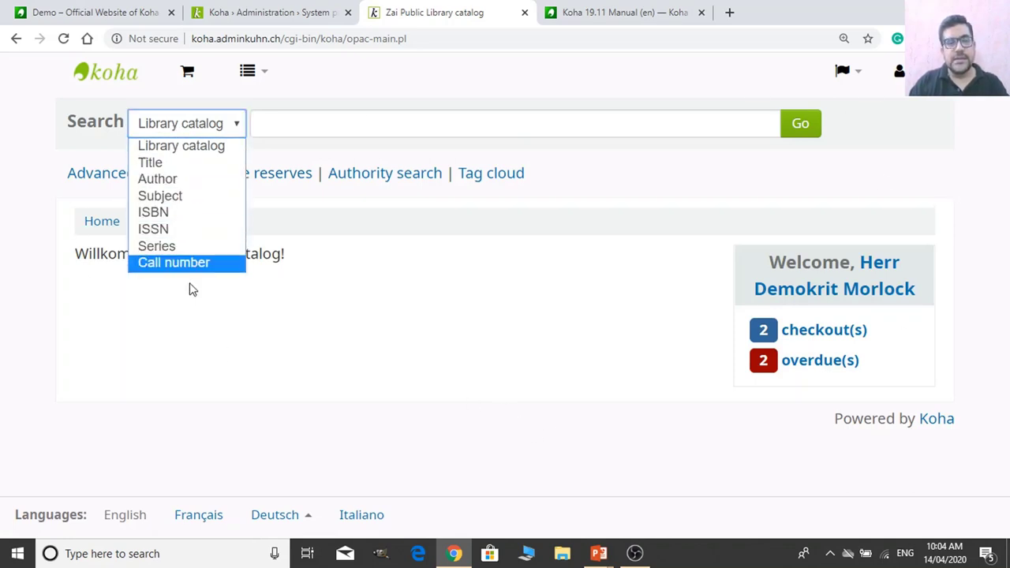
{"action": "left_click", "coordinate": [255, 323]}
{"action": "left_click", "coordinate": [202, 128]}
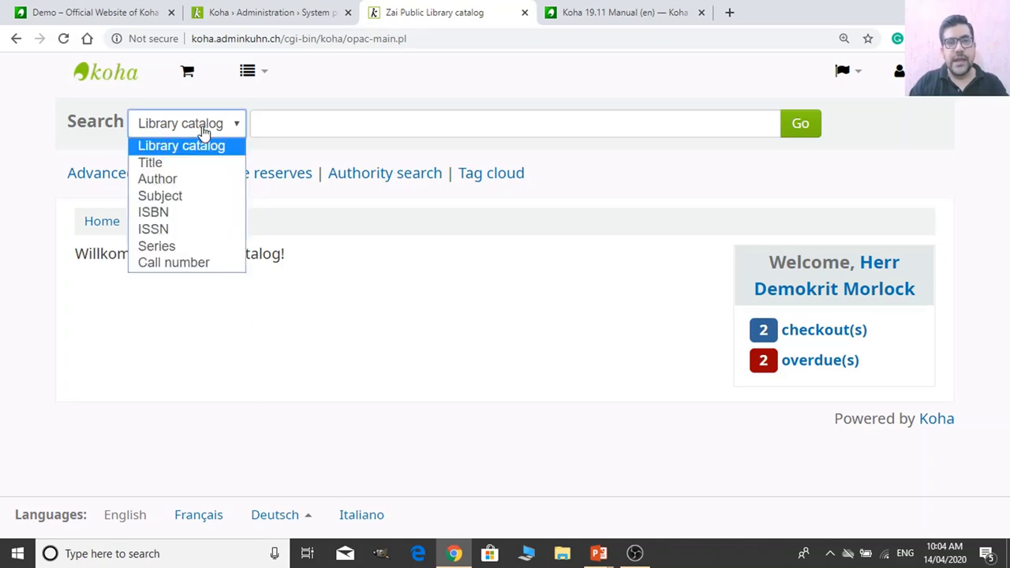
{"action": "left_click", "coordinate": [260, 320]}
Try the catalog search box, then go back to the OPAC preferences in administration.
{"action": "left_click", "coordinate": [297, 111]}
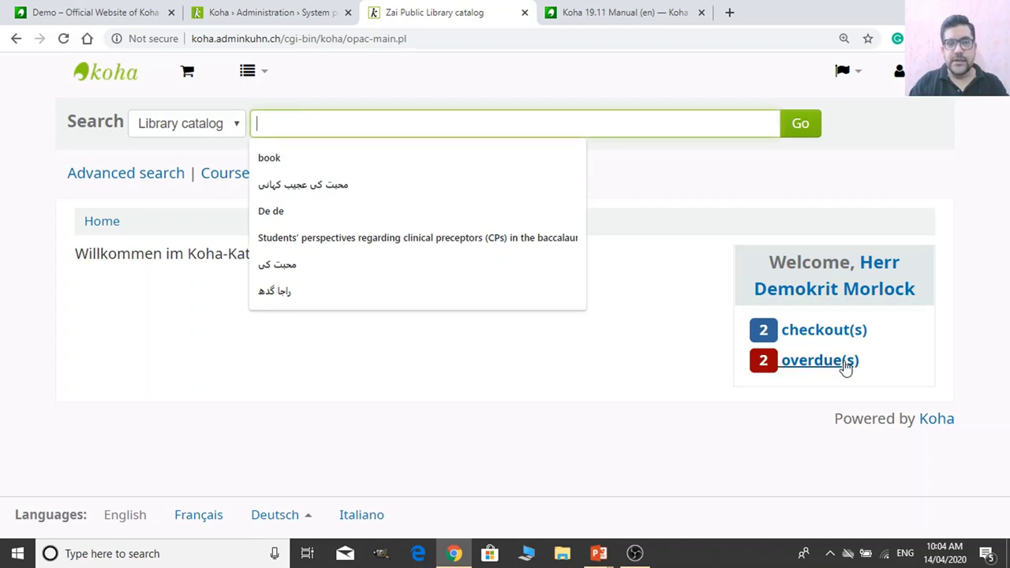
{"action": "left_click", "coordinate": [249, 285]}
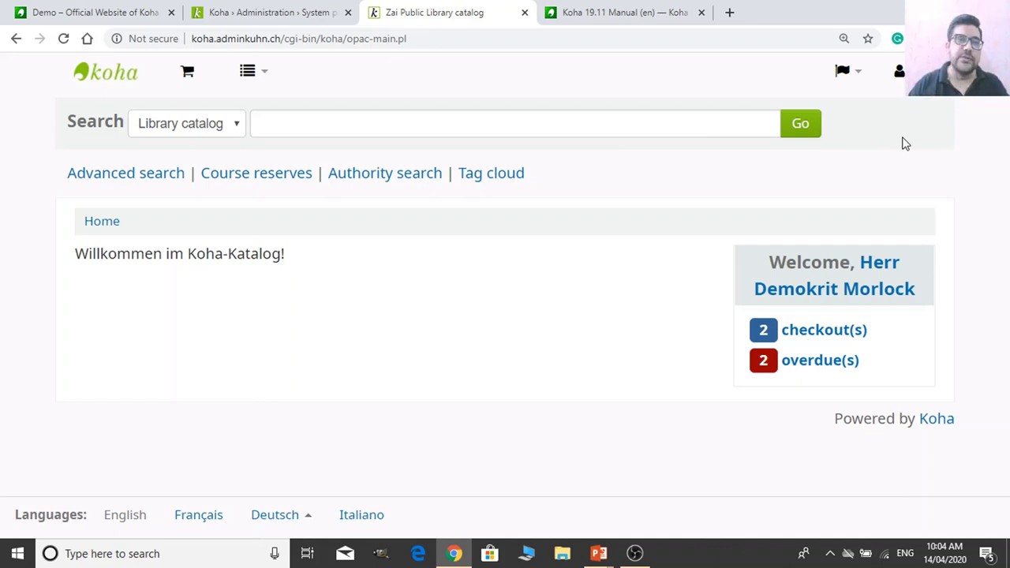
{"action": "left_click", "coordinate": [307, 9]}
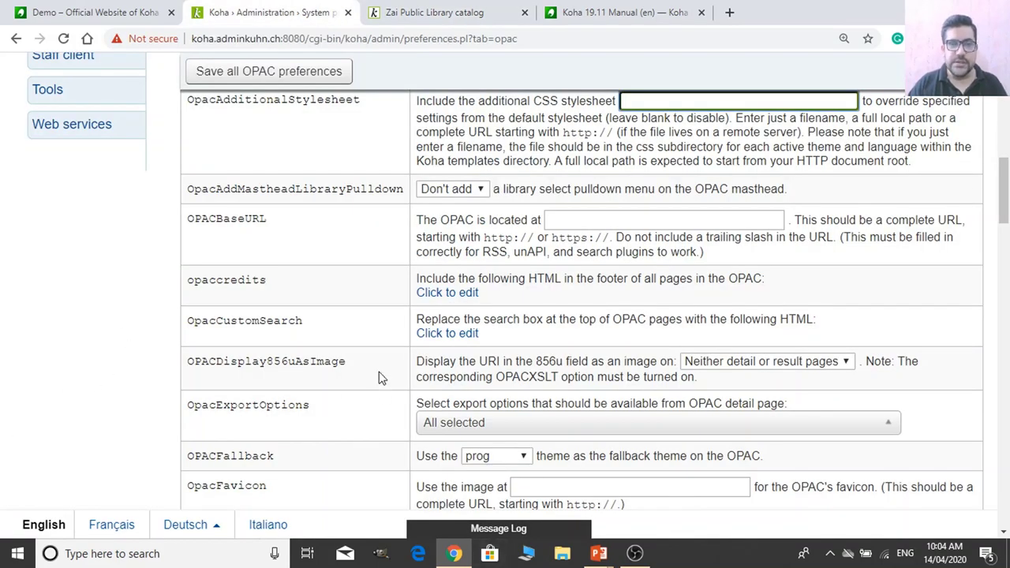
Zoom in and save OpacAddMastheadLibraryPulldown set to Add.
{"action": "key", "text": "ctrl+plus"}
{"action": "key", "text": "ctrl+plus"}
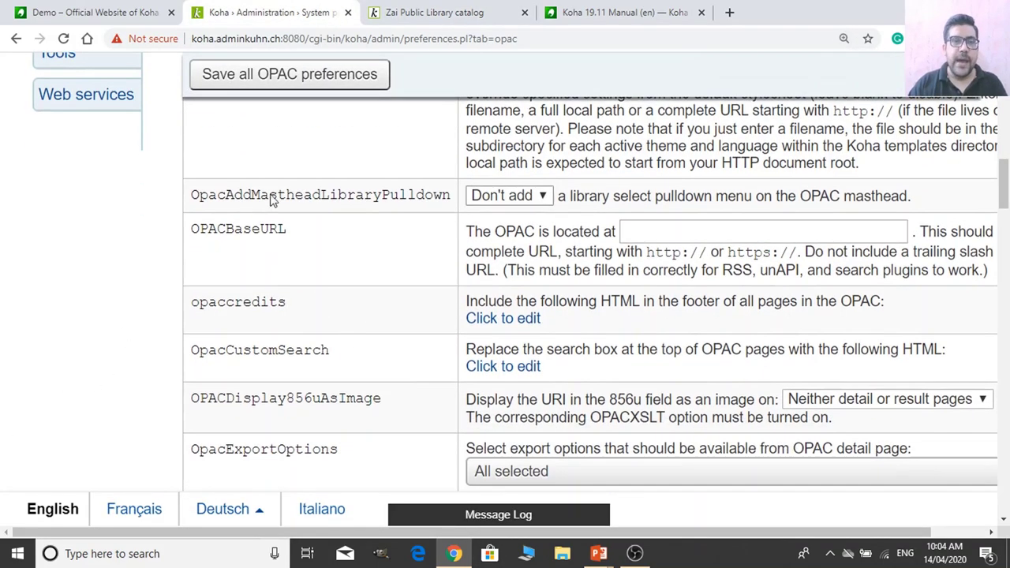
{"action": "left_click", "coordinate": [509, 198]}
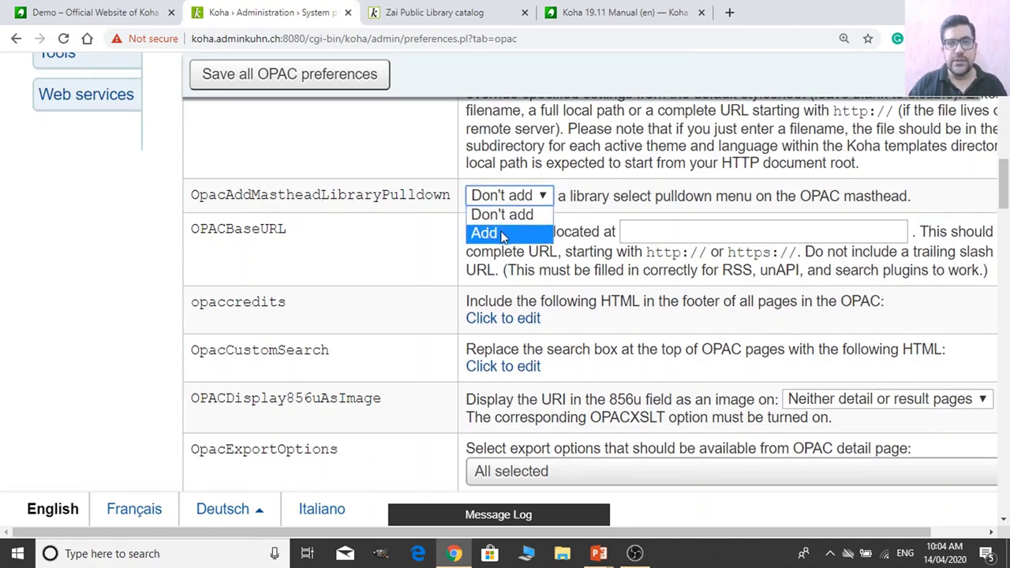
{"action": "left_click", "coordinate": [501, 235]}
{"action": "left_click", "coordinate": [369, 87]}
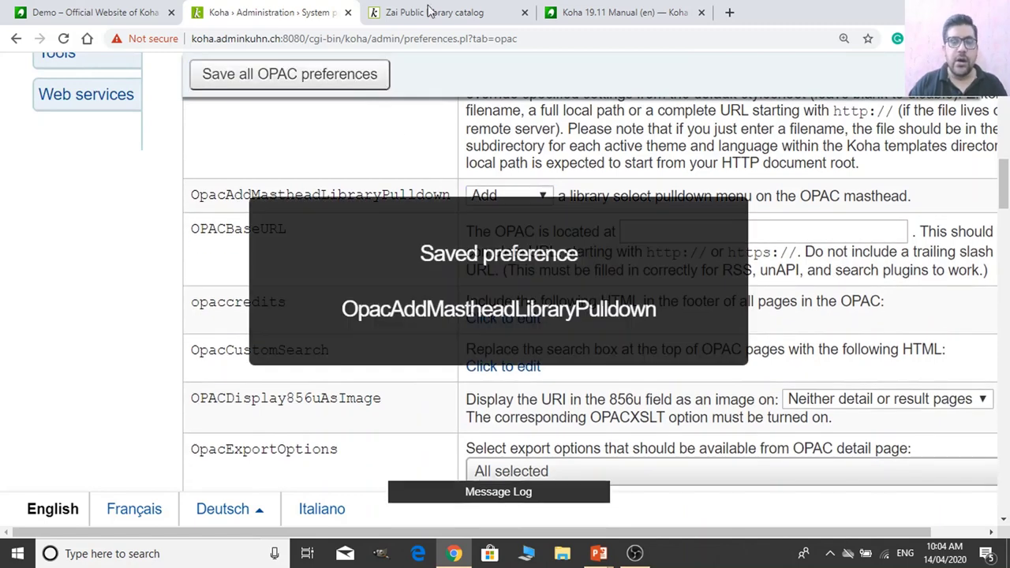
Reload the public catalog and pick Gemeindebibliothek Allschwil from the new library list.
{"action": "key", "text": "ctrl+Tab"}
{"action": "left_click", "coordinate": [496, 36]}
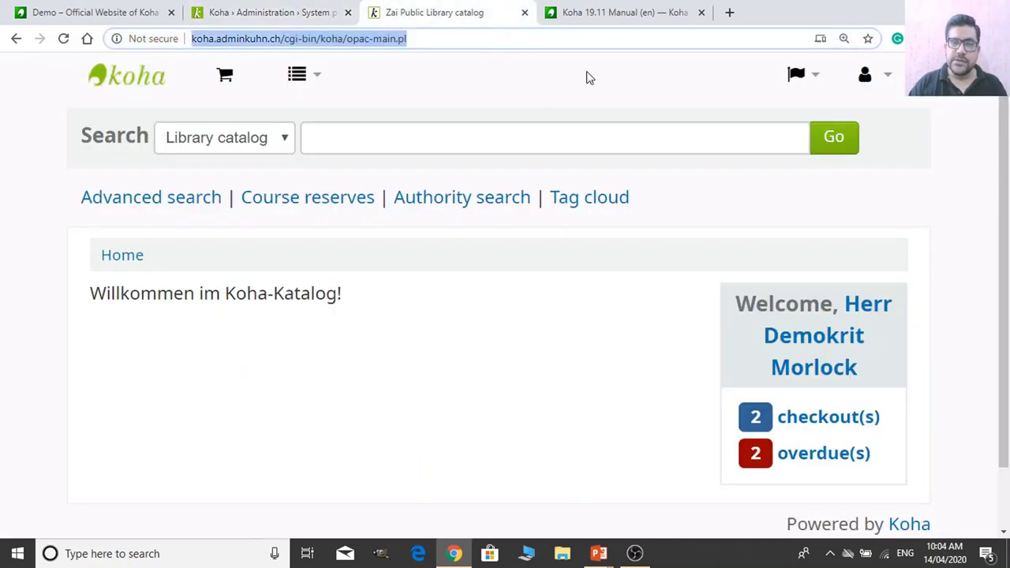
{"action": "key", "text": "Return"}
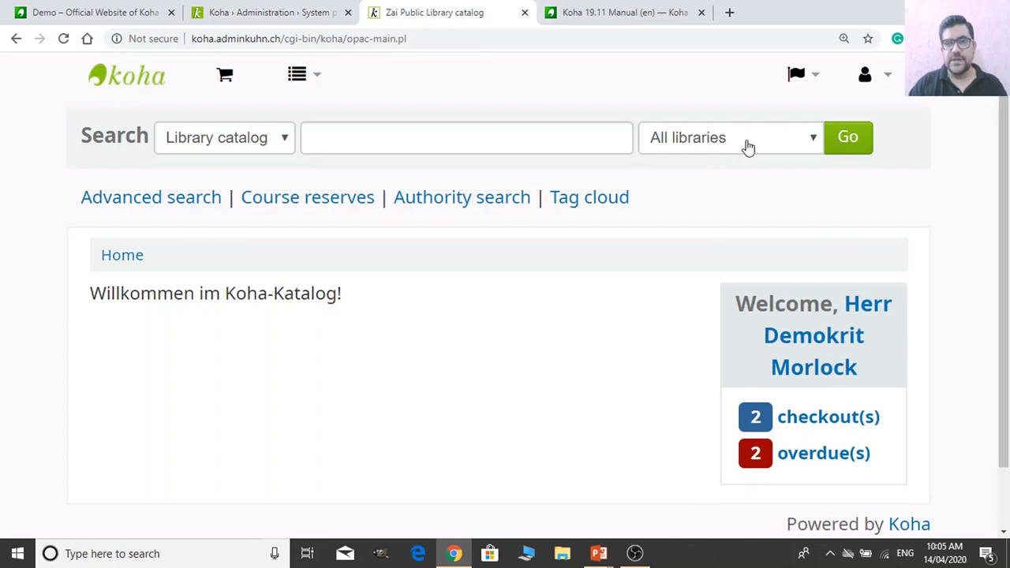
{"action": "left_click", "coordinate": [688, 149]}
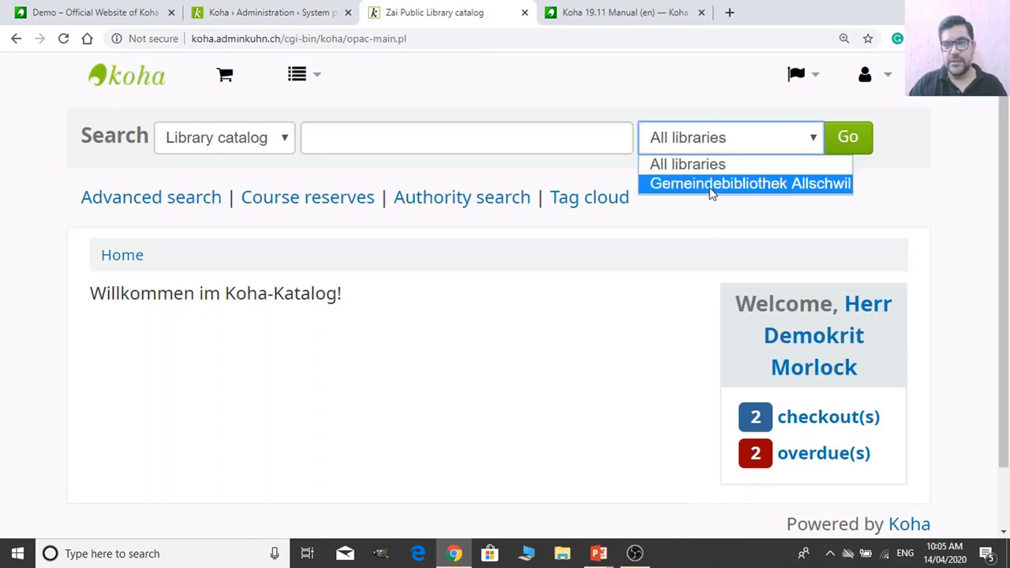
{"action": "left_click", "coordinate": [710, 187]}
{"action": "left_click", "coordinate": [681, 150]}
{"action": "left_click", "coordinate": [689, 191]}
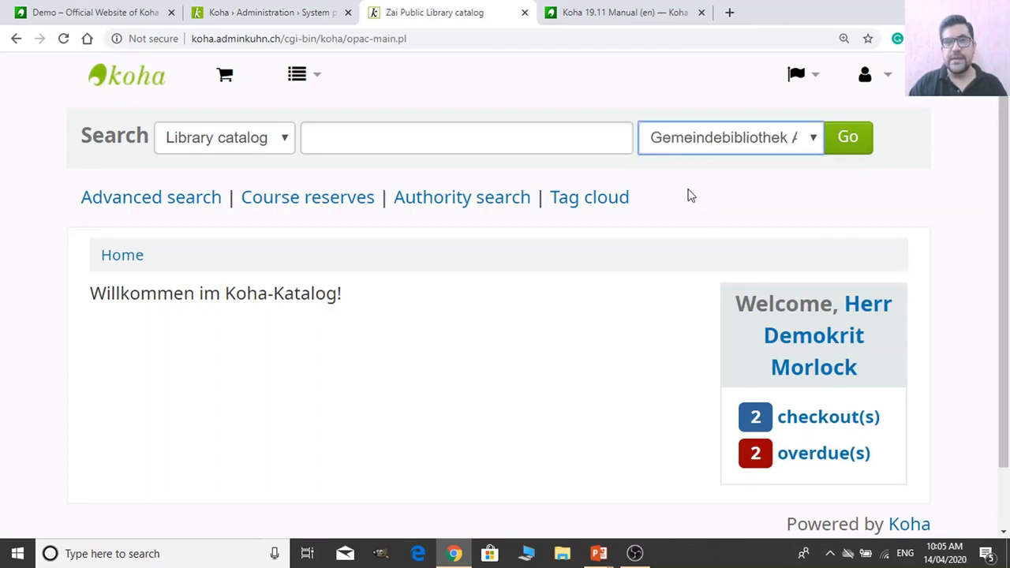
{"action": "left_click", "coordinate": [699, 142]}
{"action": "left_click", "coordinate": [699, 183]}
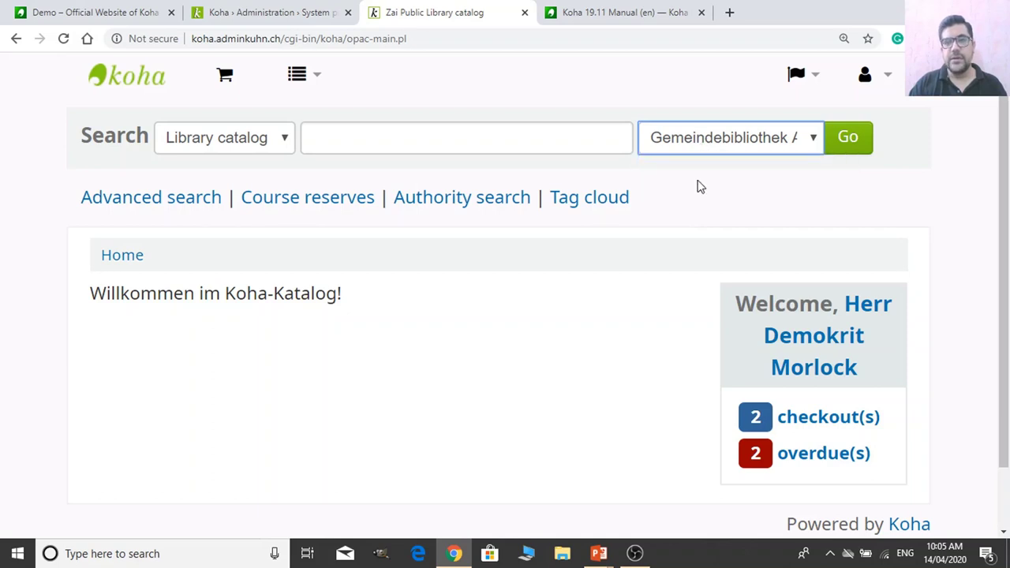
Try the catalog search box, then return to the OPAC preferences.
{"action": "left_click", "coordinate": [555, 150]}
{"action": "left_click", "coordinate": [574, 427]}
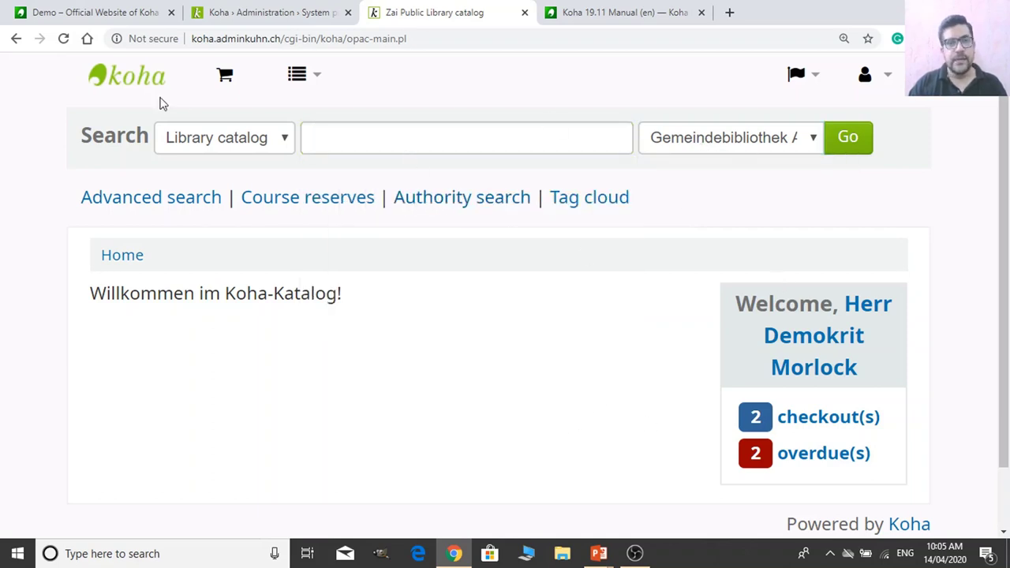
{"action": "left_click", "coordinate": [223, 6]}
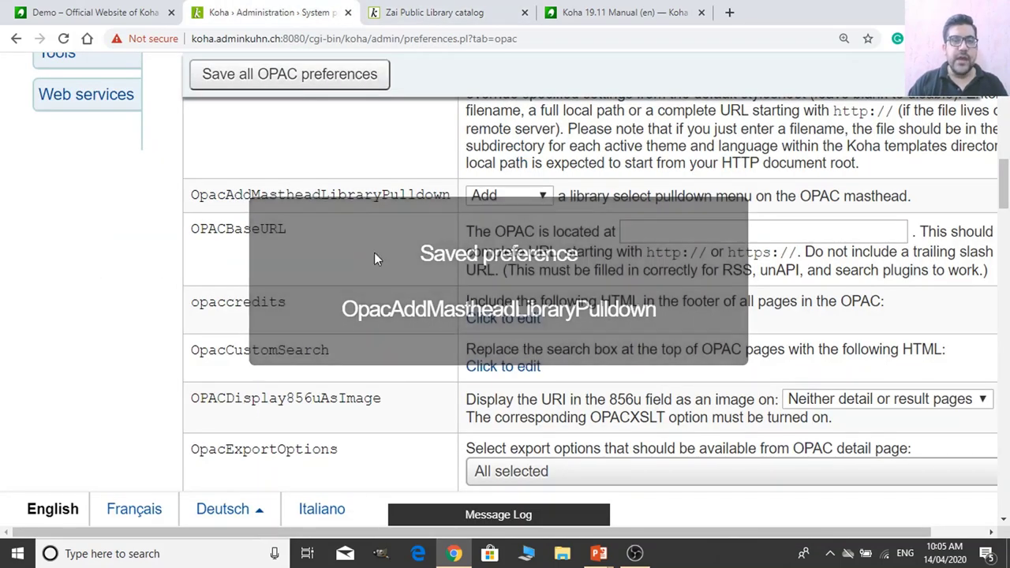
Scroll the OPAC preferences past the base URL setting, glance at the catalog, and return to opaccredits.
{"action": "scroll", "coordinate": [340, 273], "scroll_direction": "down", "scroll_amount": 1}
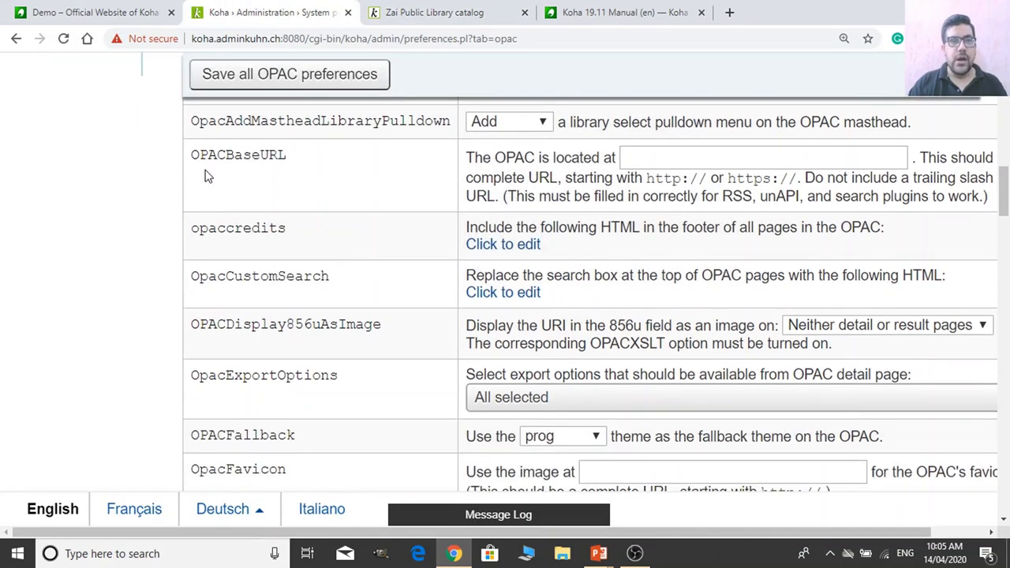
{"action": "left_click", "coordinate": [668, 166]}
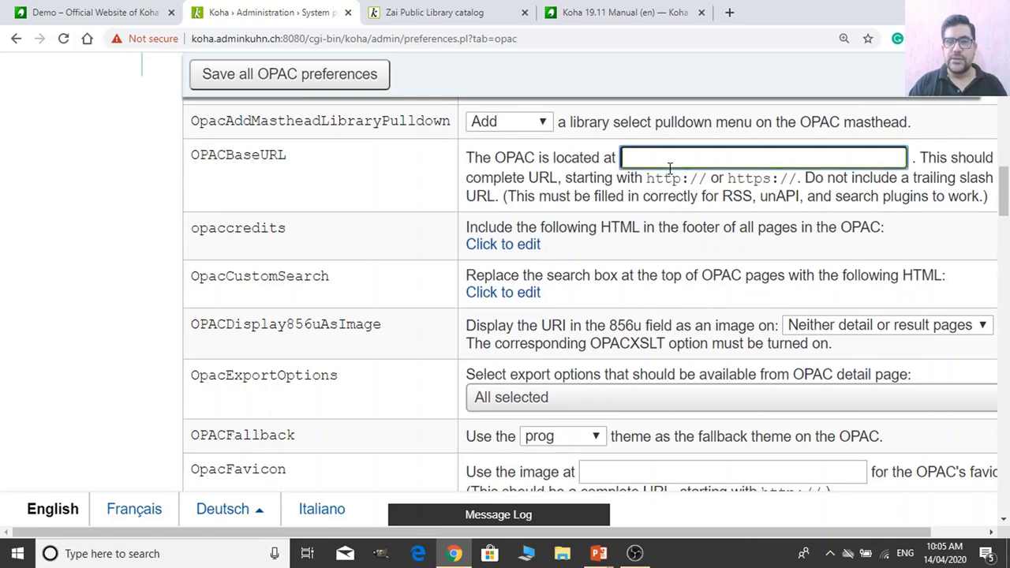
{"action": "scroll", "coordinate": [145, 264], "scroll_direction": "down", "scroll_amount": 2}
{"action": "scroll", "coordinate": [116, 261], "scroll_direction": "up", "scroll_amount": 1}
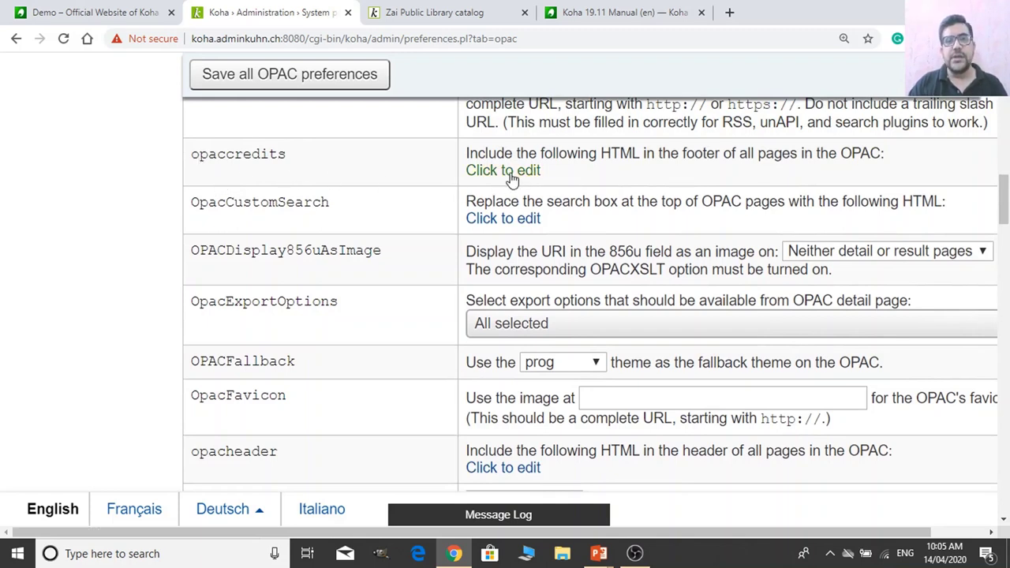
{"action": "left_click", "coordinate": [451, 15]}
{"action": "scroll", "coordinate": [478, 356], "scroll_direction": "down", "scroll_amount": 1}
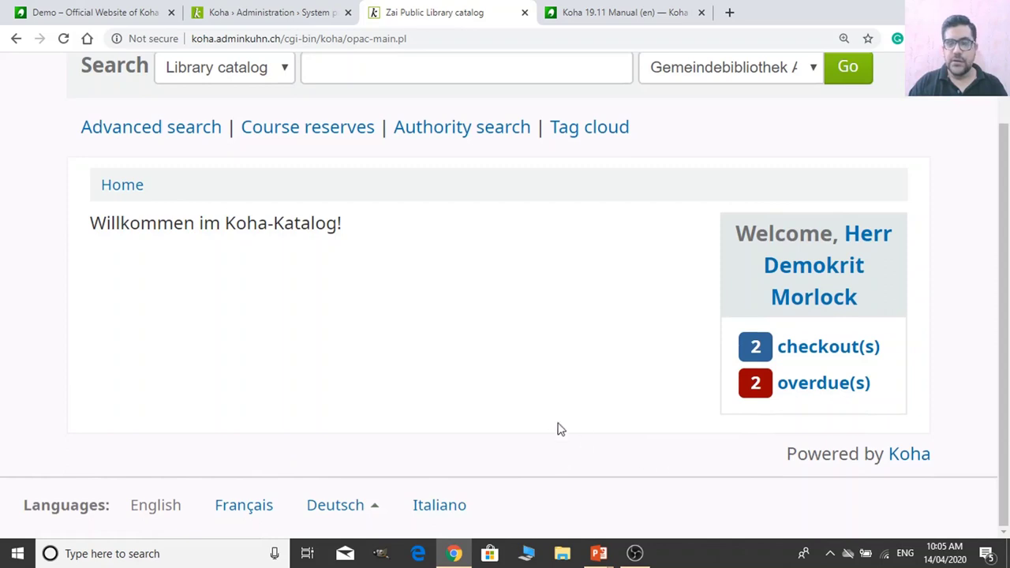
{"action": "scroll", "coordinate": [582, 442], "scroll_direction": "up", "scroll_amount": 1}
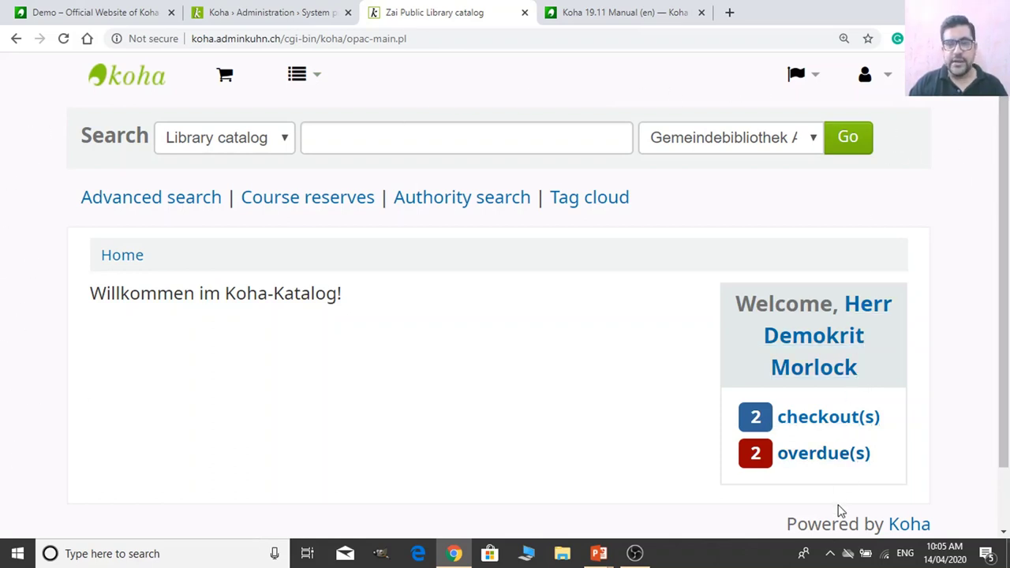
{"action": "scroll", "coordinate": [383, 248], "scroll_direction": "down", "scroll_amount": 2}
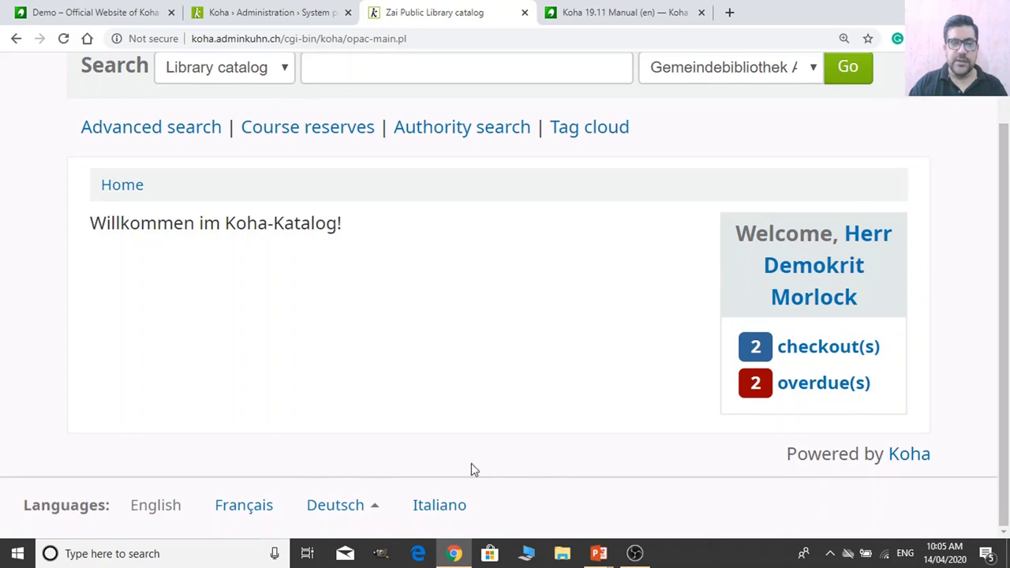
{"action": "left_click", "coordinate": [276, 10]}
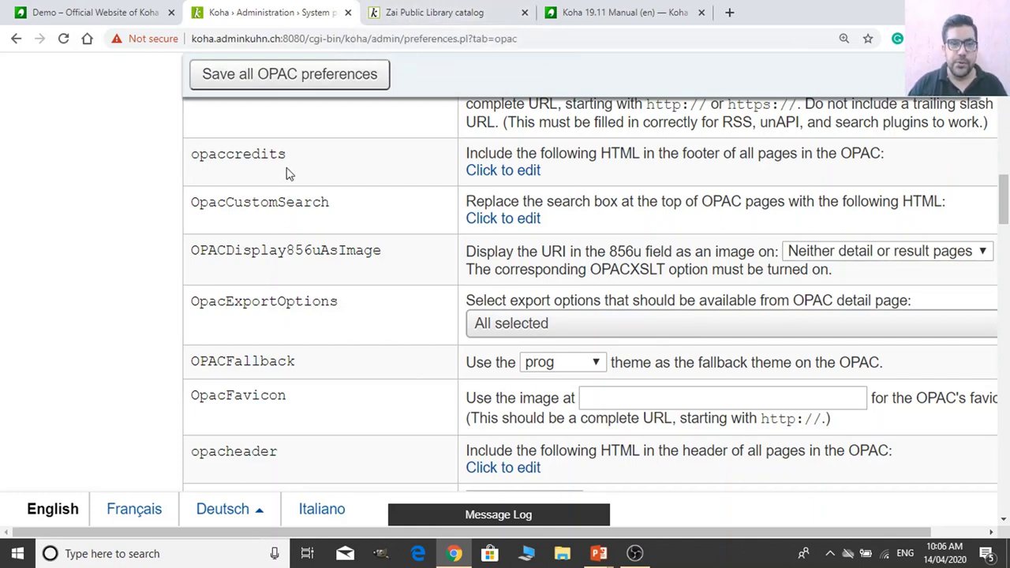
Enter 'All rights reserved to RAFLIMTS, 2020.' as the opaccredits footer and save it.
{"action": "left_click", "coordinate": [514, 172]}
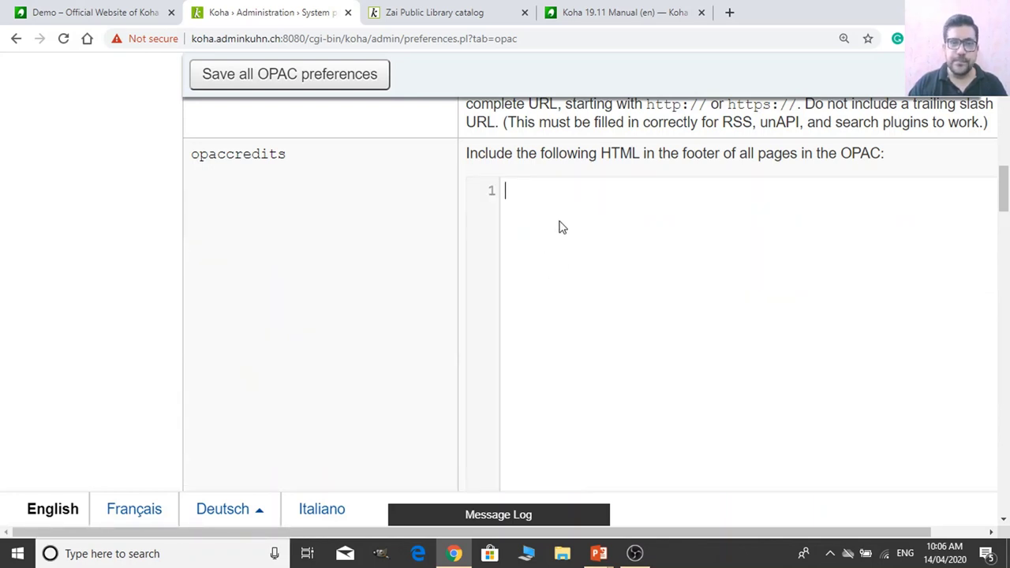
{"action": "scroll", "coordinate": [863, 375], "scroll_direction": "down", "scroll_amount": 1}
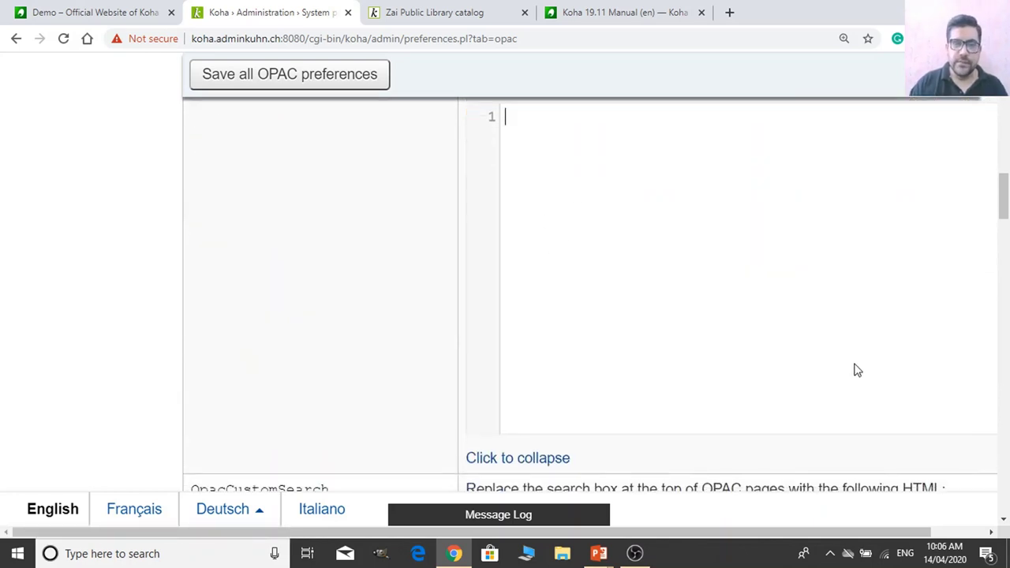
{"action": "key", "text": "ctrl+minus"}
{"action": "scroll", "coordinate": [602, 338], "scroll_direction": "up", "scroll_amount": 1}
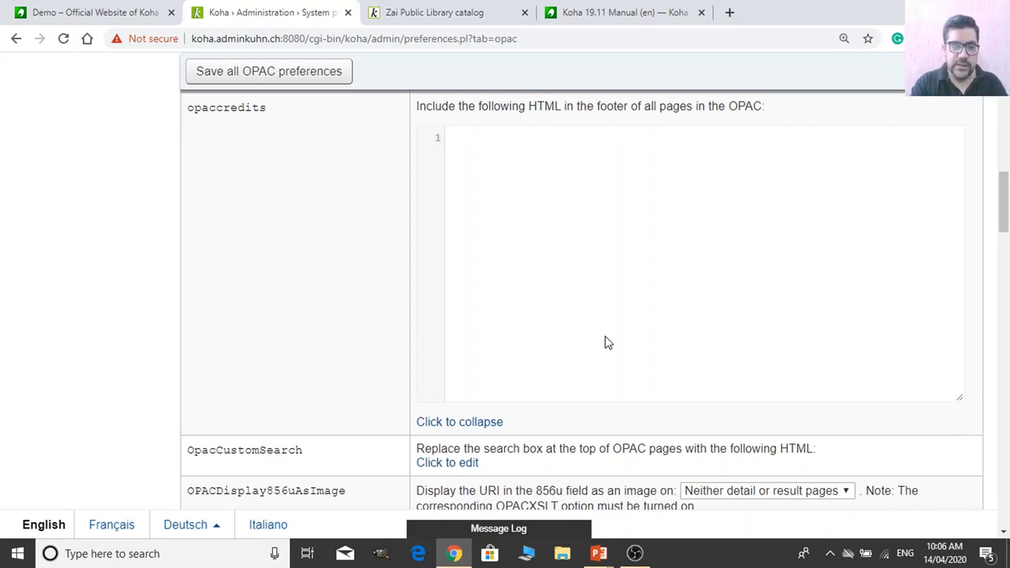
{"action": "type", "text": "All"}
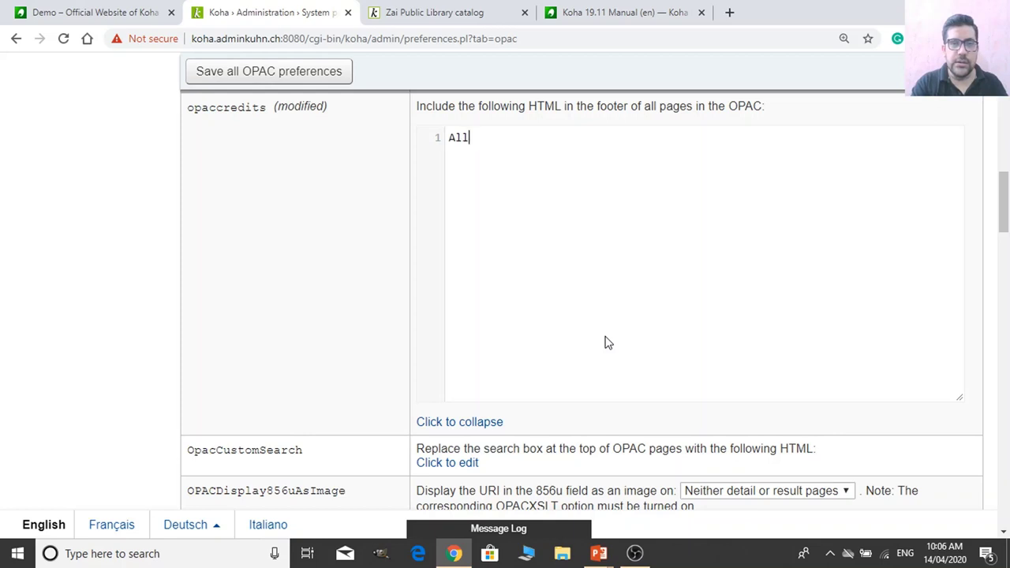
{"action": "type", "text": " rights reserved"}
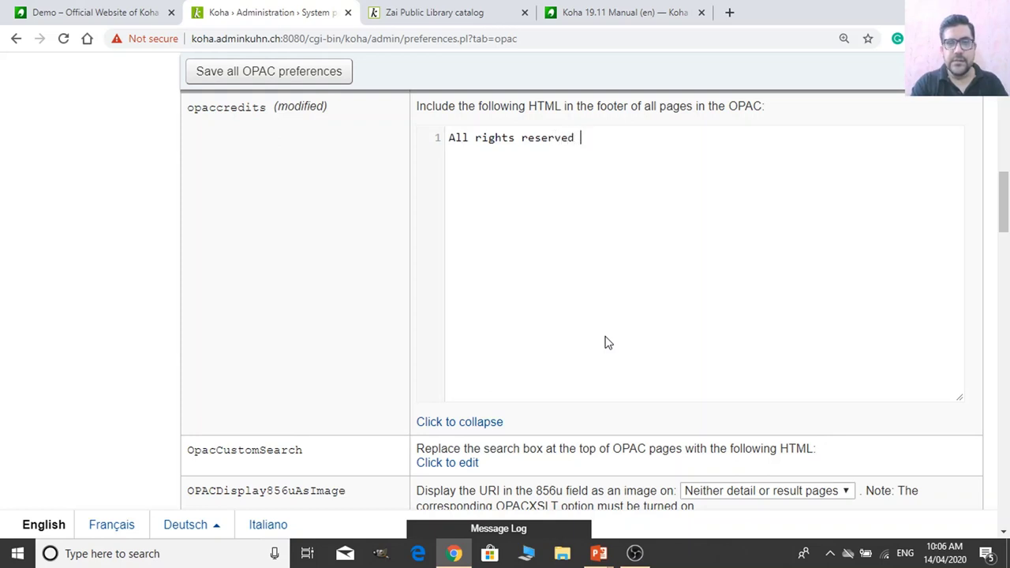
{"action": "type", "text": "to RAFLIMTS"}
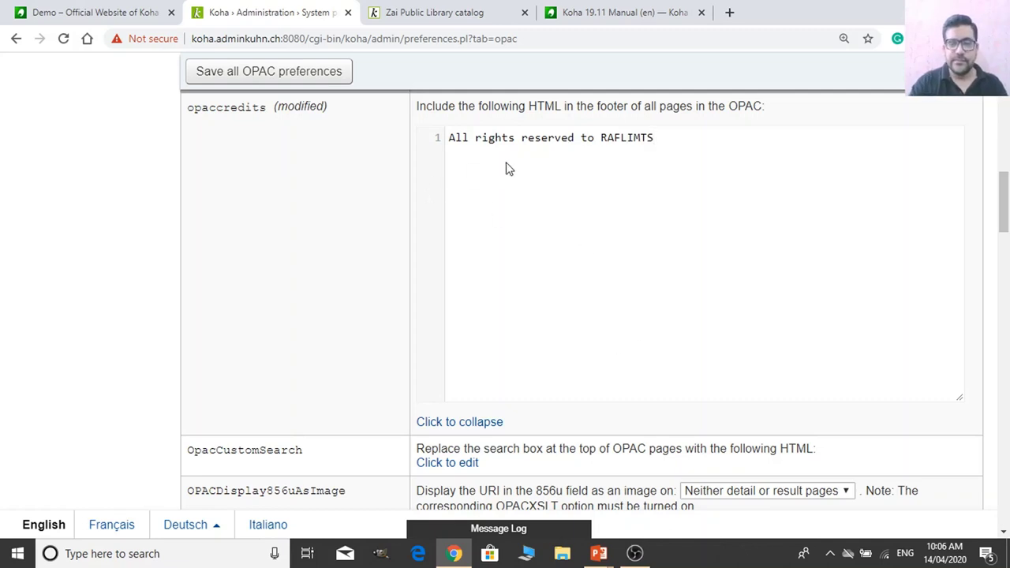
{"action": "type", "text": ", 2020."}
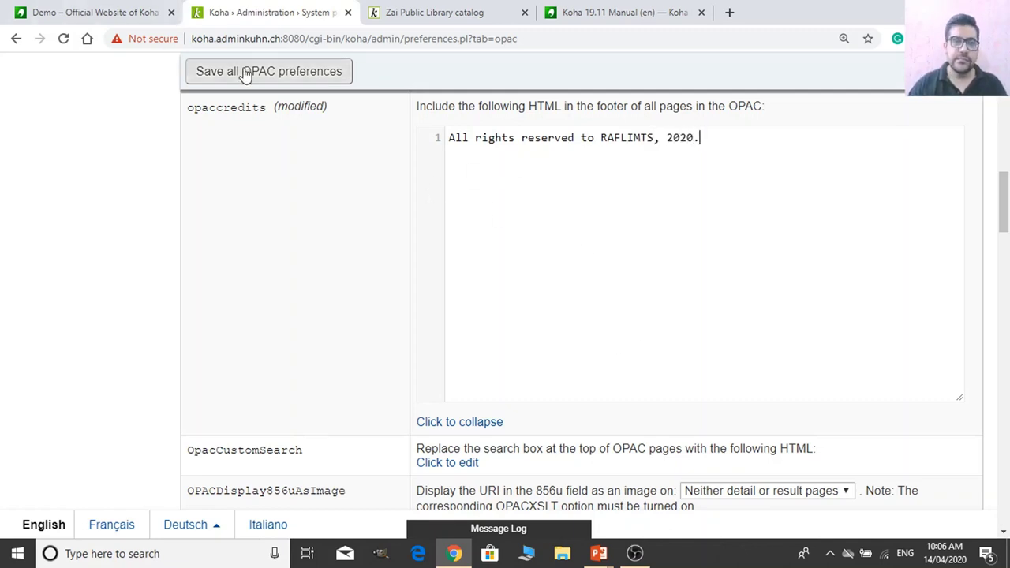
{"action": "left_click", "coordinate": [243, 70]}
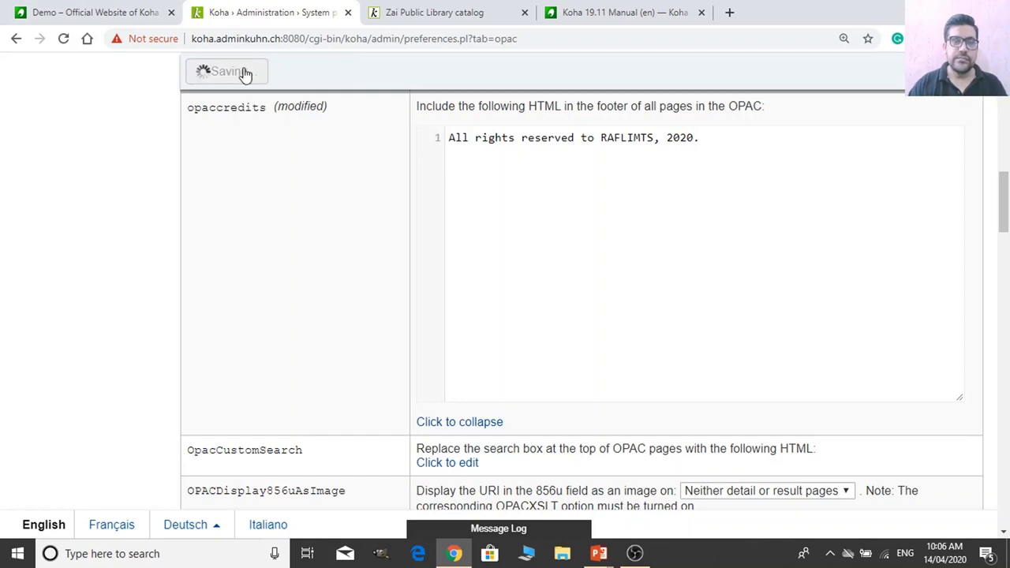
{"action": "left_click", "coordinate": [449, 10]}
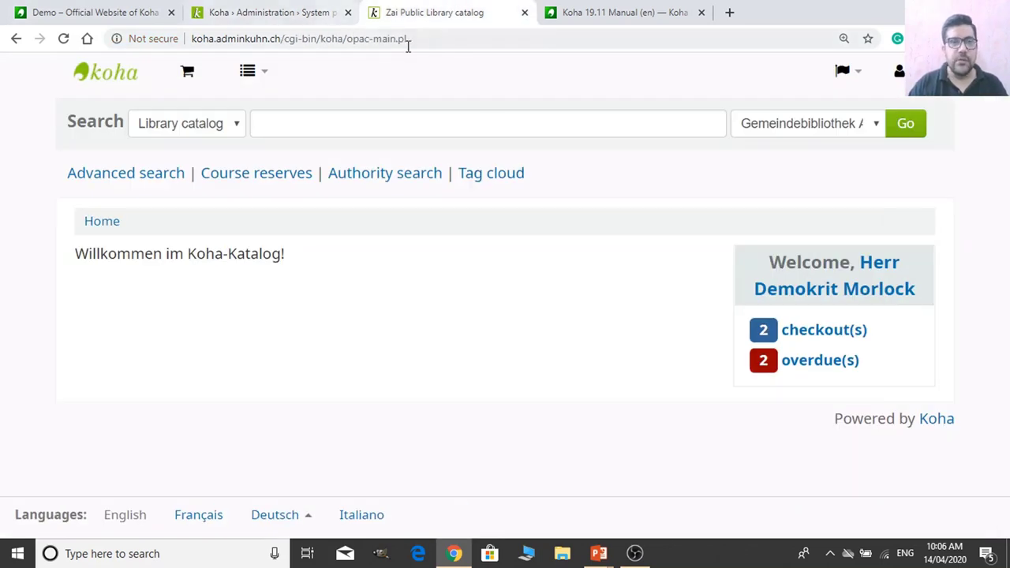
Reload the public catalog so the RAFLIMTS 2020 footer line appears.
{"action": "left_click", "coordinate": [439, 39]}
{"action": "key", "text": "Return"}
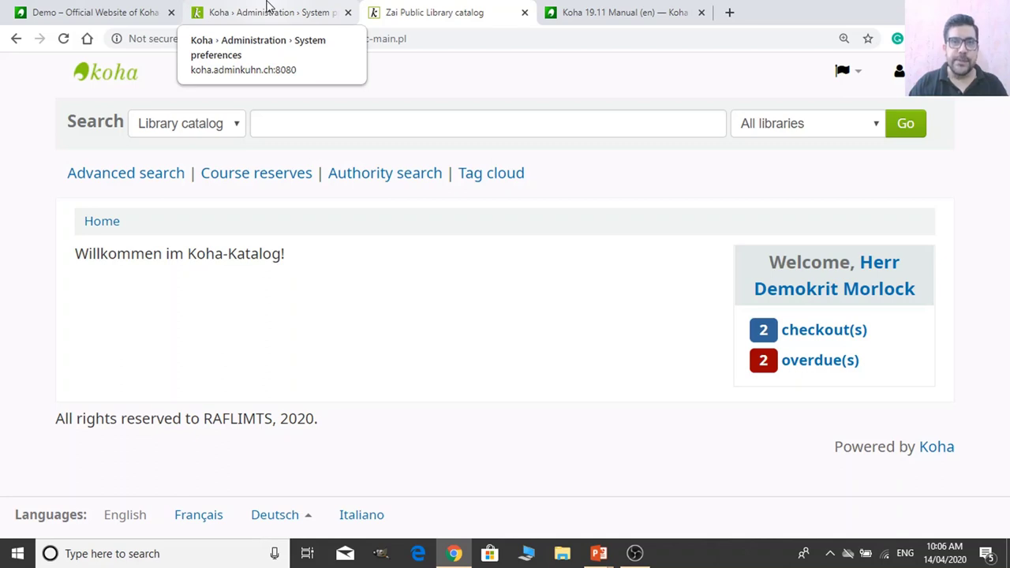
{"action": "mouse_move", "coordinate": [453, 556]}
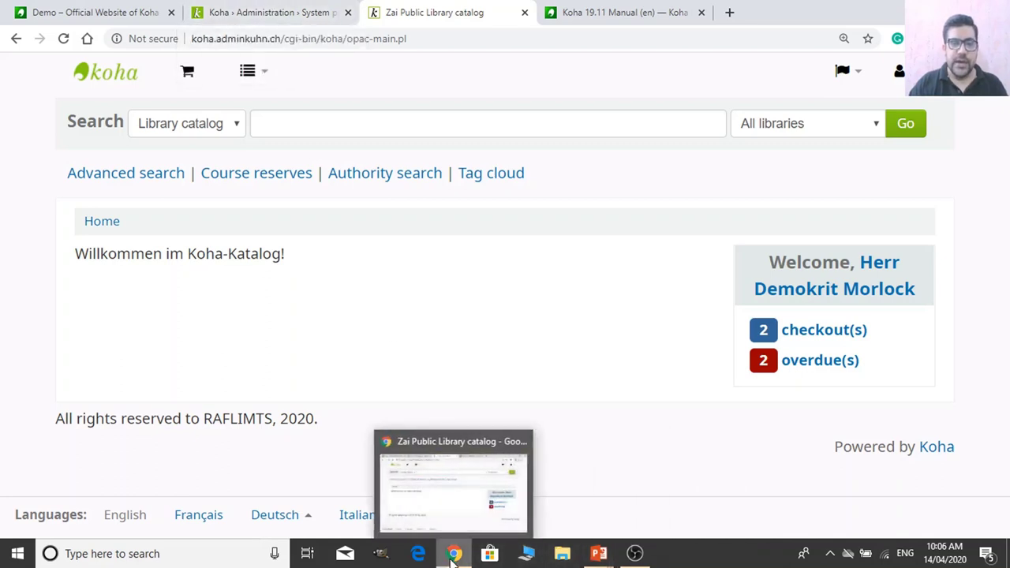
Open the '9. OPAC - Credits' document from File Explorer's 5. OPAC folder.
{"action": "left_click", "coordinate": [564, 555]}
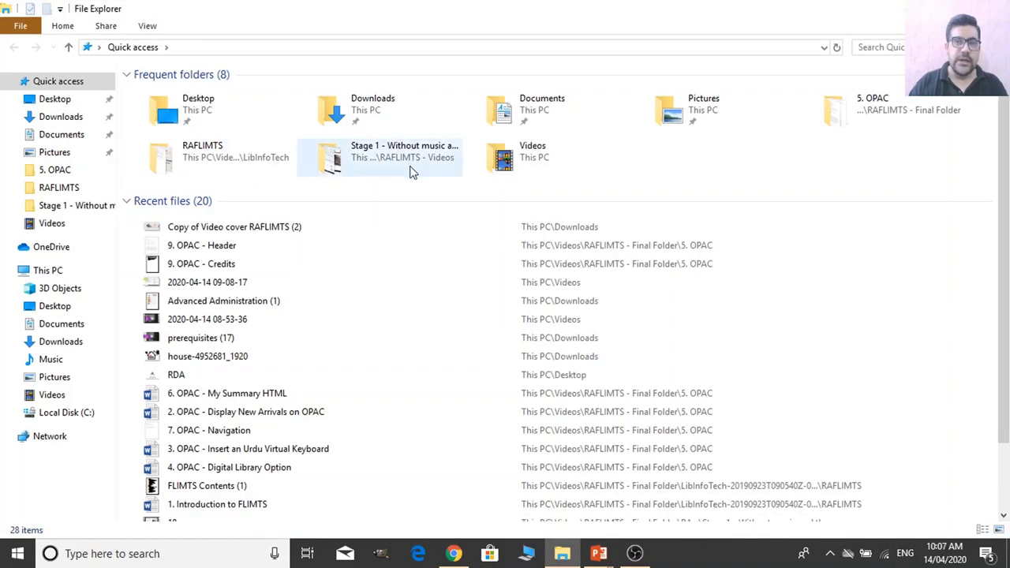
{"action": "double_click", "coordinate": [915, 119]}
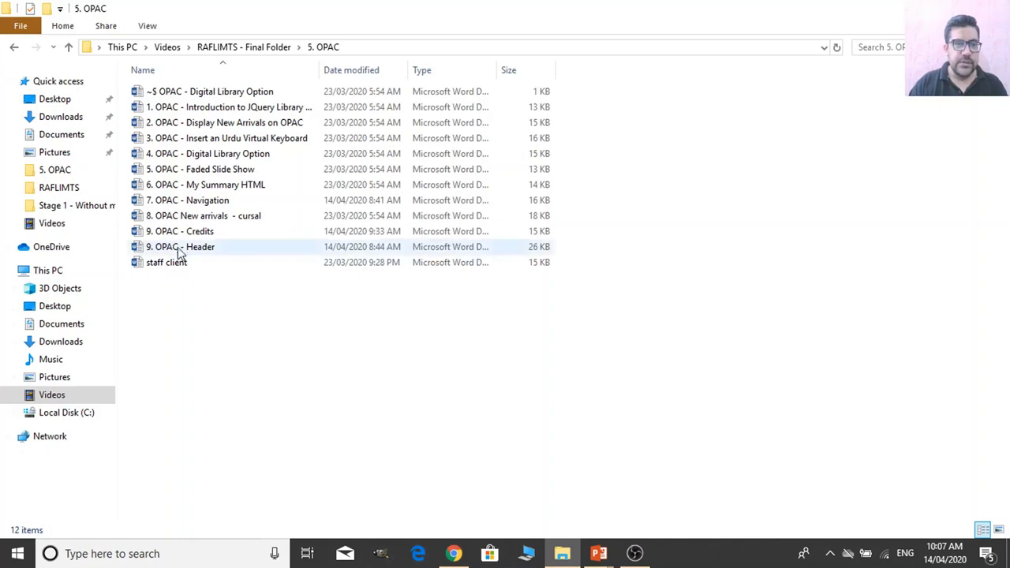
{"action": "double_click", "coordinate": [195, 237]}
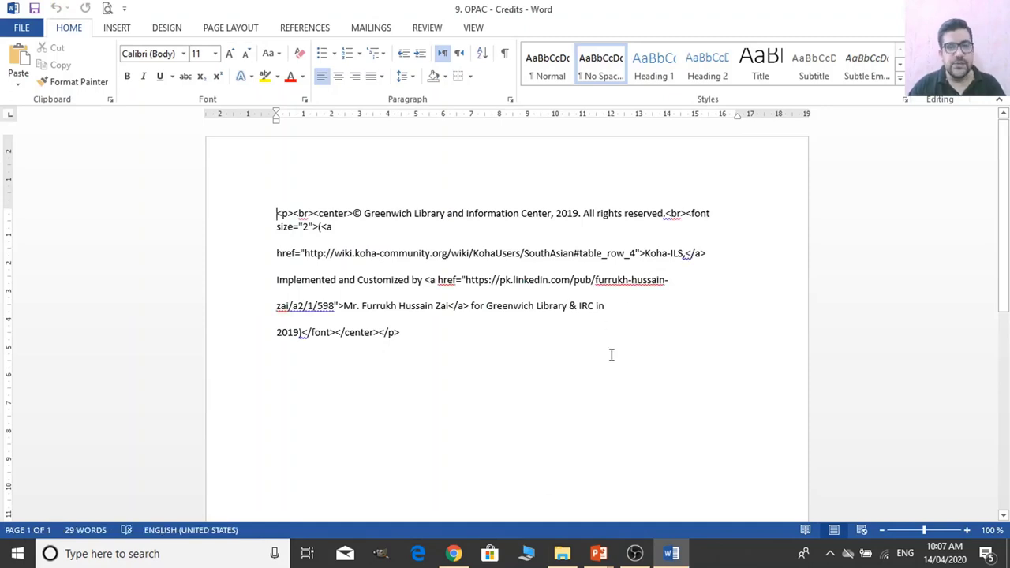
Colour the copyright sentence on the first line of the credits HTML red.
{"action": "scroll", "coordinate": [610, 355], "scroll_direction": "up", "scroll_amount": 1}
{"action": "left_click_drag", "start_coordinate": [217, 219], "coordinate": [369, 373]}
{"action": "left_click", "coordinate": [451, 412]}
{"action": "left_click_drag", "start_coordinate": [351, 215], "coordinate": [664, 220]}
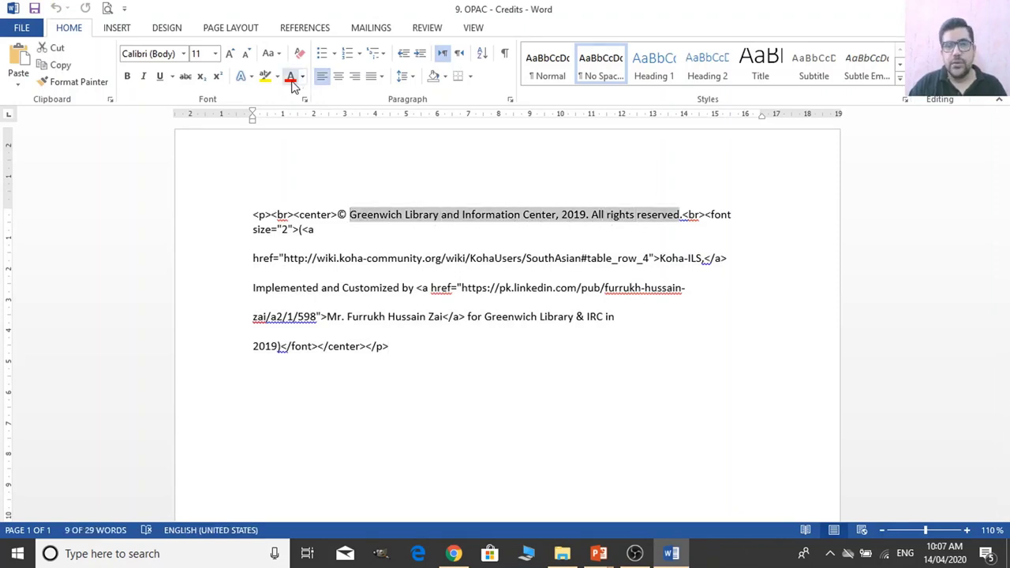
{"action": "left_click", "coordinate": [290, 79]}
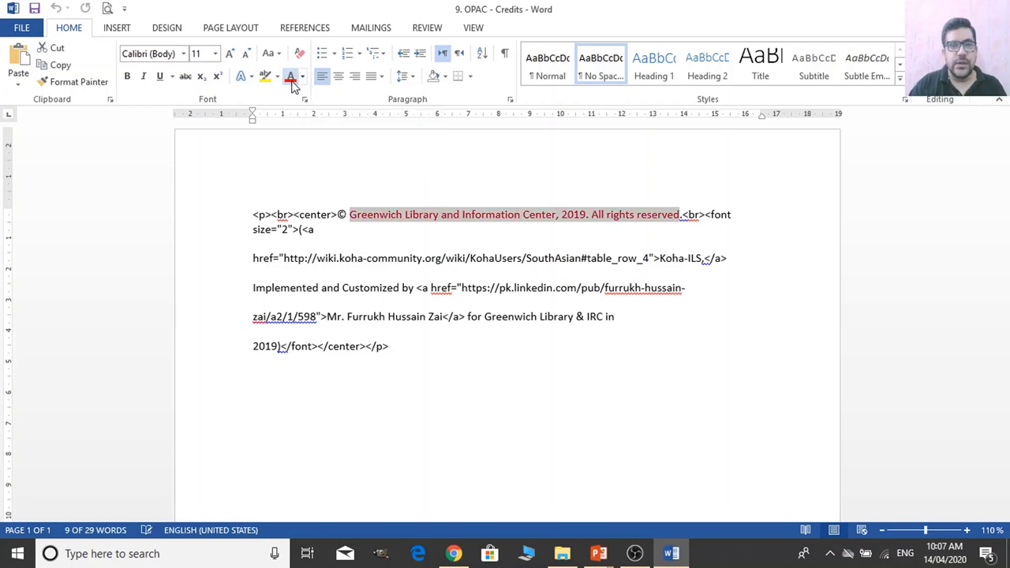
{"action": "left_click", "coordinate": [614, 330]}
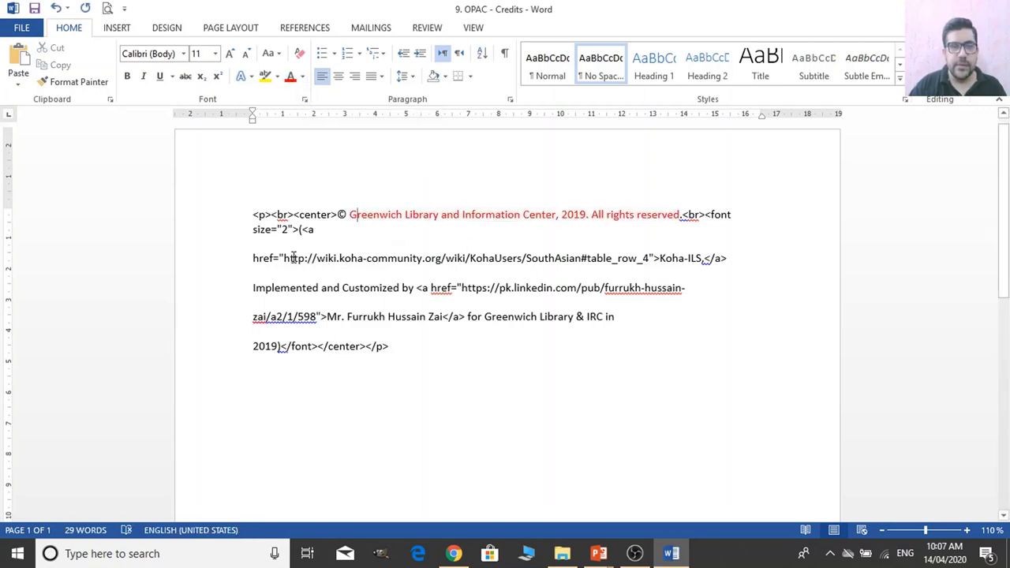
Colour the Koha wiki link and second href address red, then select the whole snippet.
{"action": "left_click_drag", "start_coordinate": [309, 258], "coordinate": [649, 260]}
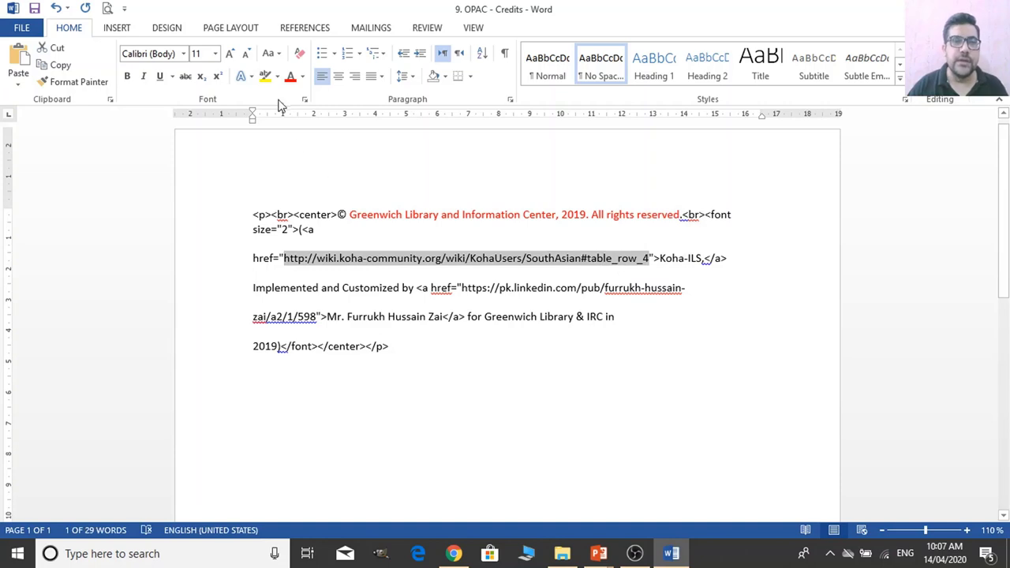
{"action": "left_click", "coordinate": [289, 76]}
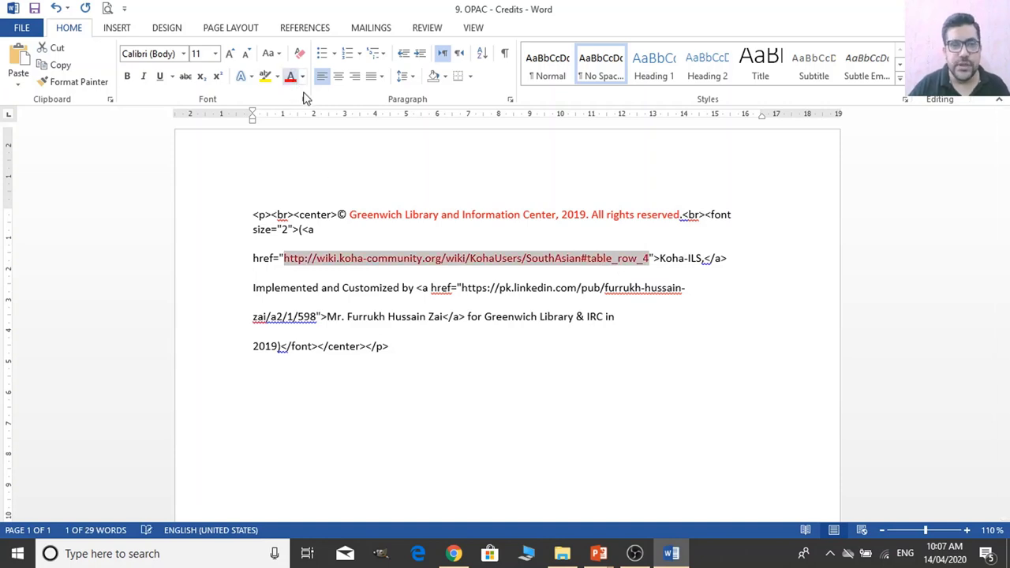
{"action": "left_click", "coordinate": [433, 288]}
{"action": "left_click_drag", "start_coordinate": [433, 288], "coordinate": [316, 319]}
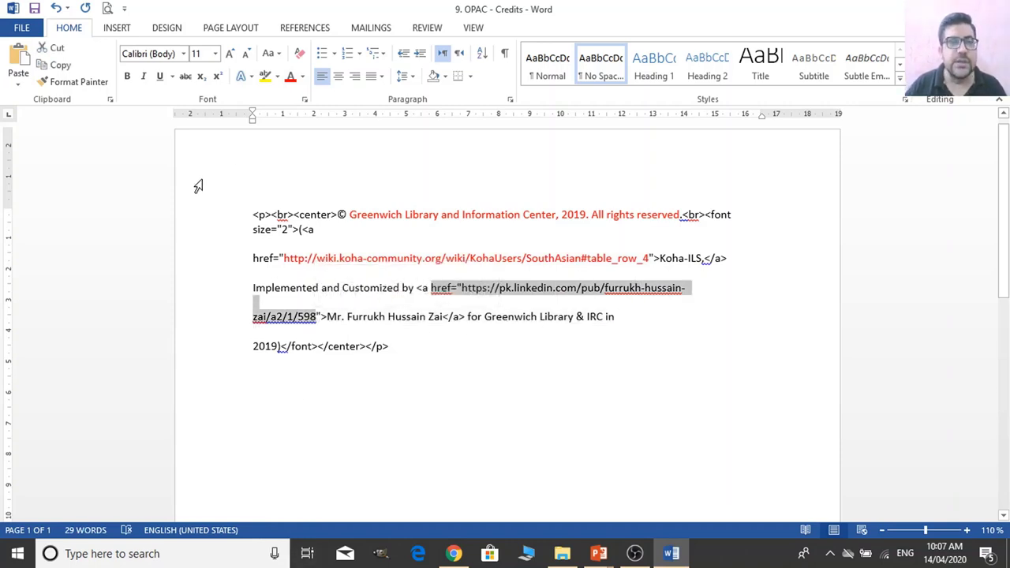
{"action": "left_click", "coordinate": [291, 81]}
{"action": "left_click", "coordinate": [478, 345]}
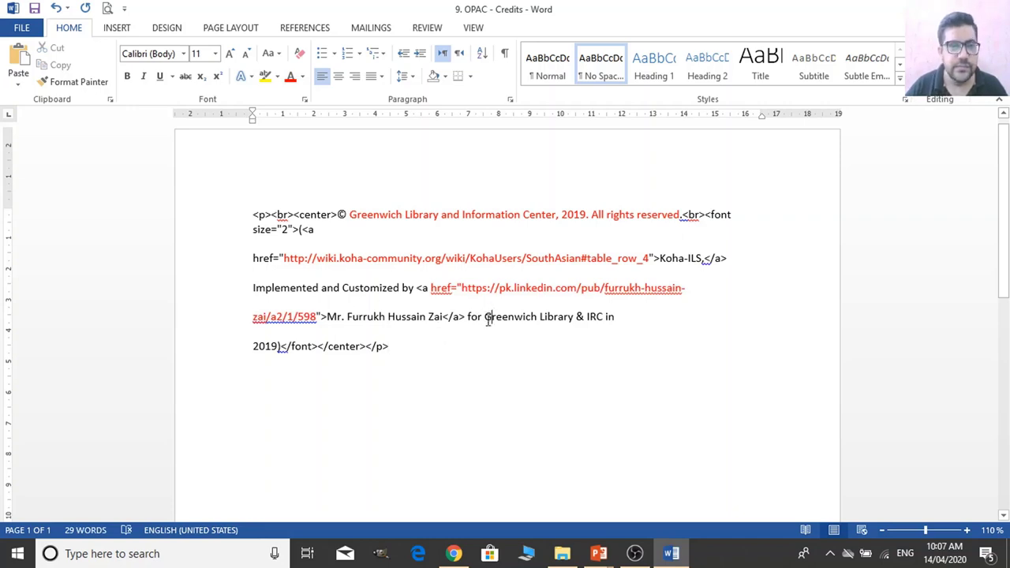
{"action": "left_click_drag", "start_coordinate": [478, 344], "coordinate": [220, 218]}
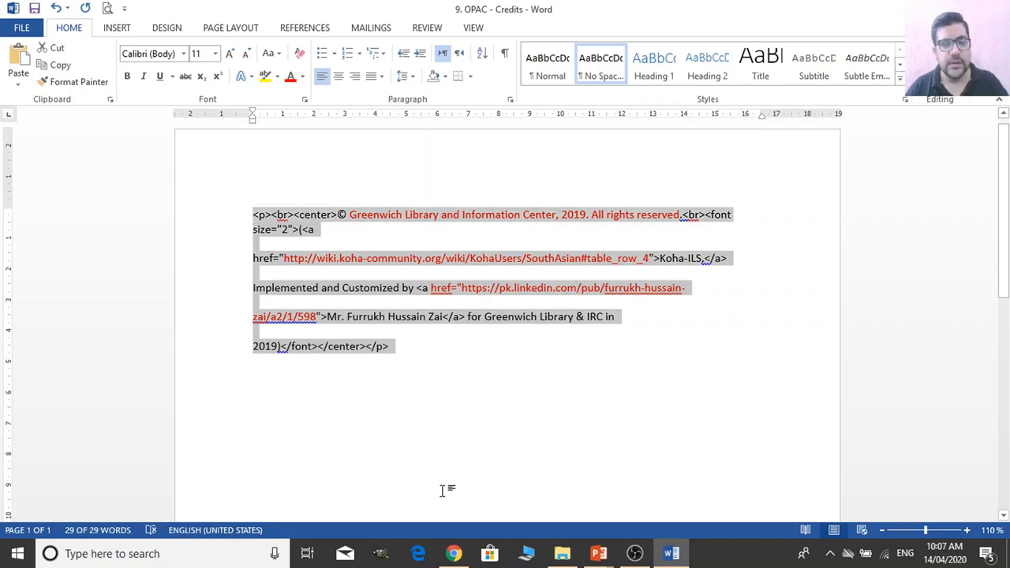
{"action": "key", "text": "alt+Tab"}
{"action": "key", "text": "alt+Tab"}
{"action": "key", "text": "alt+Tab"}
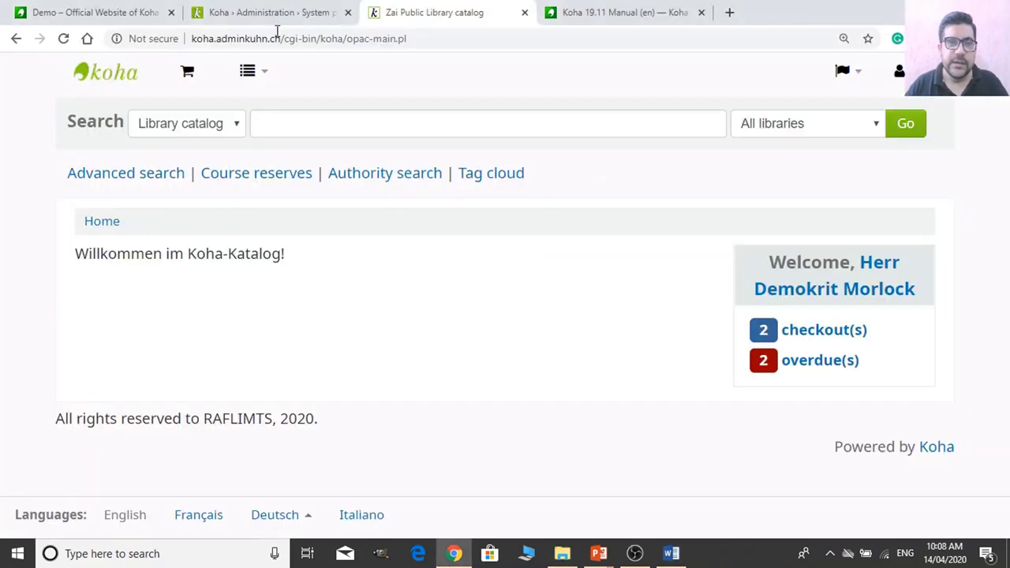
Replace the opaccredits text with the copied Greenwich Library credits HTML.
{"action": "left_click", "coordinate": [276, 16]}
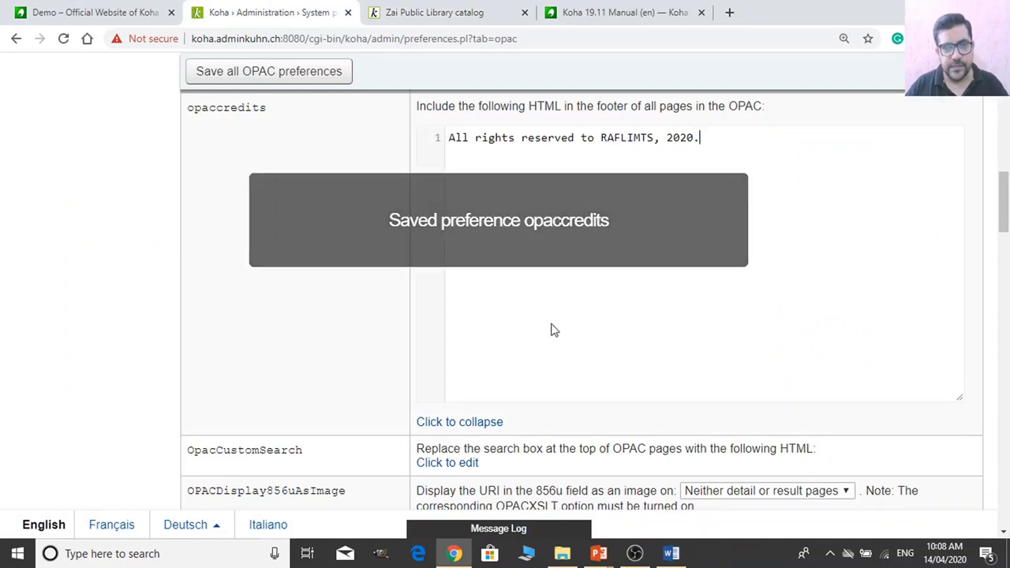
{"action": "key", "text": "ctrl+a"}
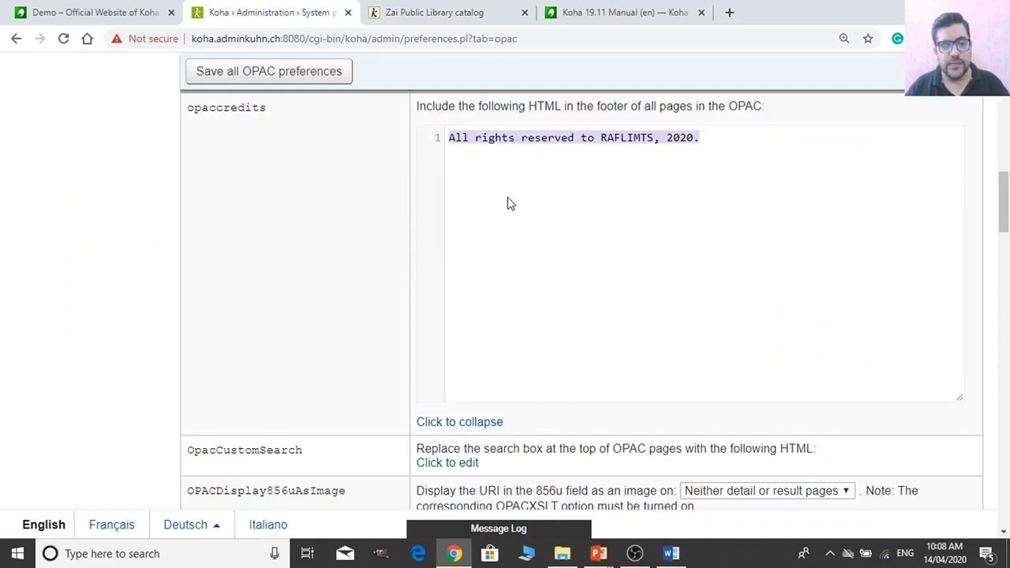
{"action": "type", "text": "<p><br><center>© Greenwich Library and Information Center, 2019. All rights reserved.<br><font size=\"2\">(<a  href=\"http://wiki.koha-community.org/wiki/KohaUsers/SouthAsian#table_row_4\">Koha-ILS,</a>  Implemented and Customized by <a href=\"https://pk.linkedin.com/pub/furrukh-hussain-  zai/a2/1/598\">Mr. Furrukh Hussain Zai</a> for Greenwich Library & IRC in  2019)</font></center></p>"}
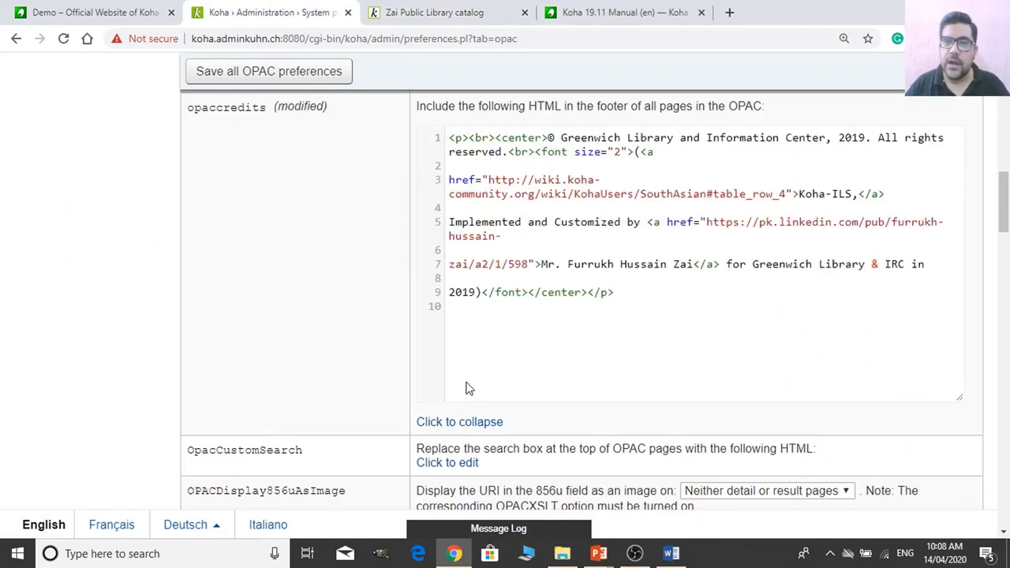
{"action": "key", "text": "ctrl+plus"}
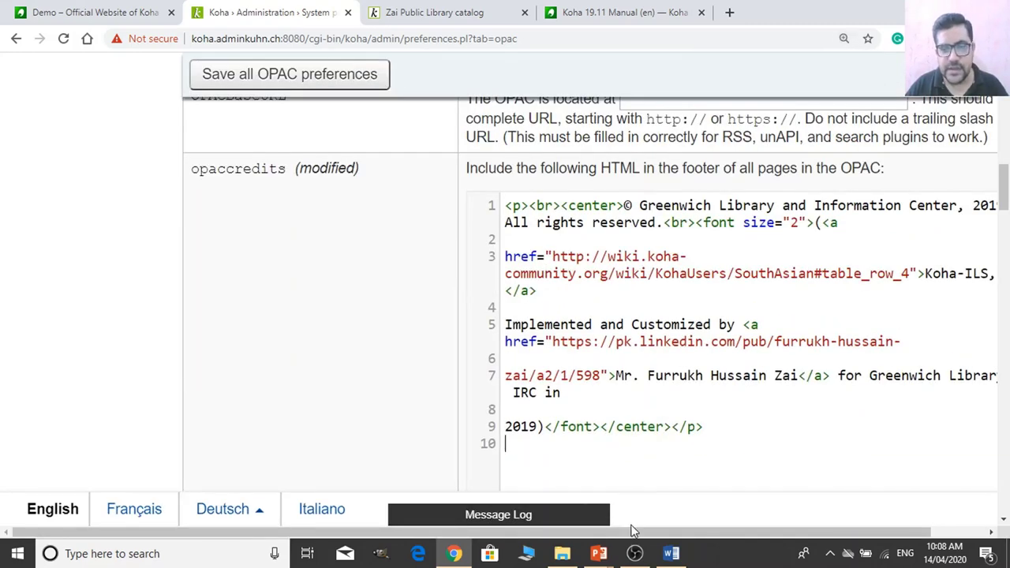
Fix the first br tag in the pasted code by adding a slash.
{"action": "left_click_drag", "start_coordinate": [697, 533], "coordinate": [766, 541]}
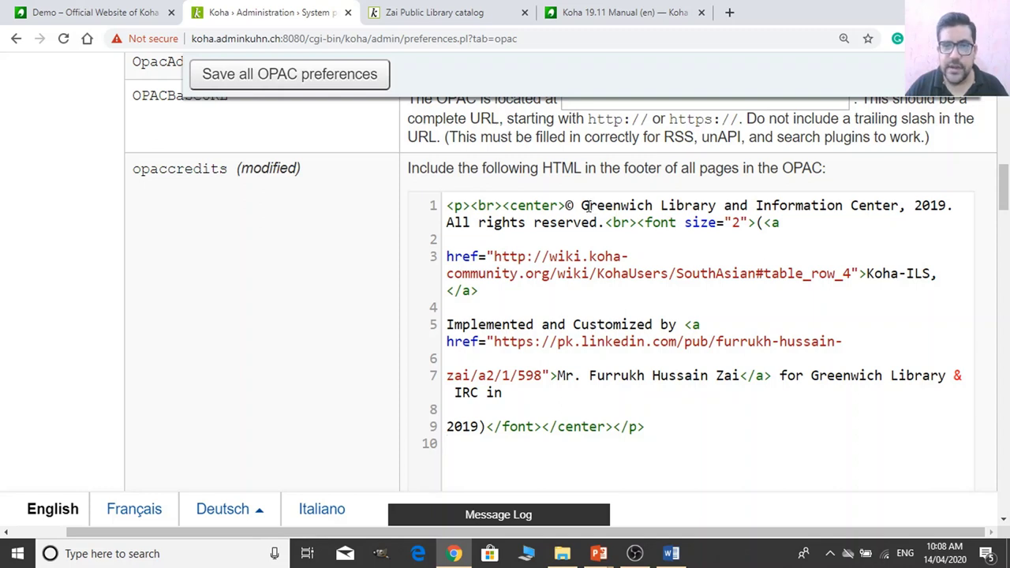
{"action": "left_click", "coordinate": [615, 225]}
{"action": "type", "text": "/"}
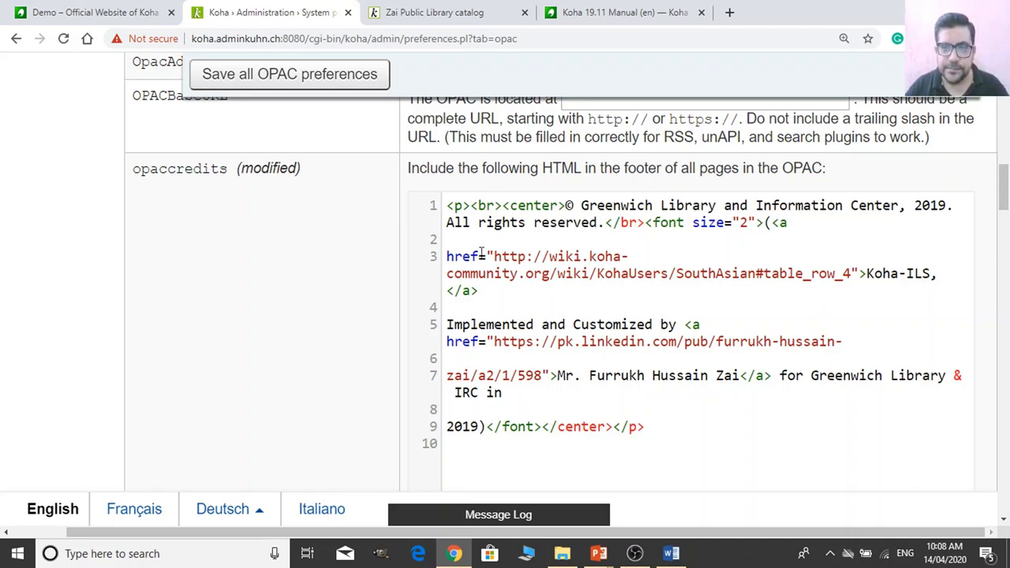
{"action": "left_click", "coordinate": [811, 230]}
{"action": "scroll", "coordinate": [497, 294], "scroll_direction": "down", "scroll_amount": 1}
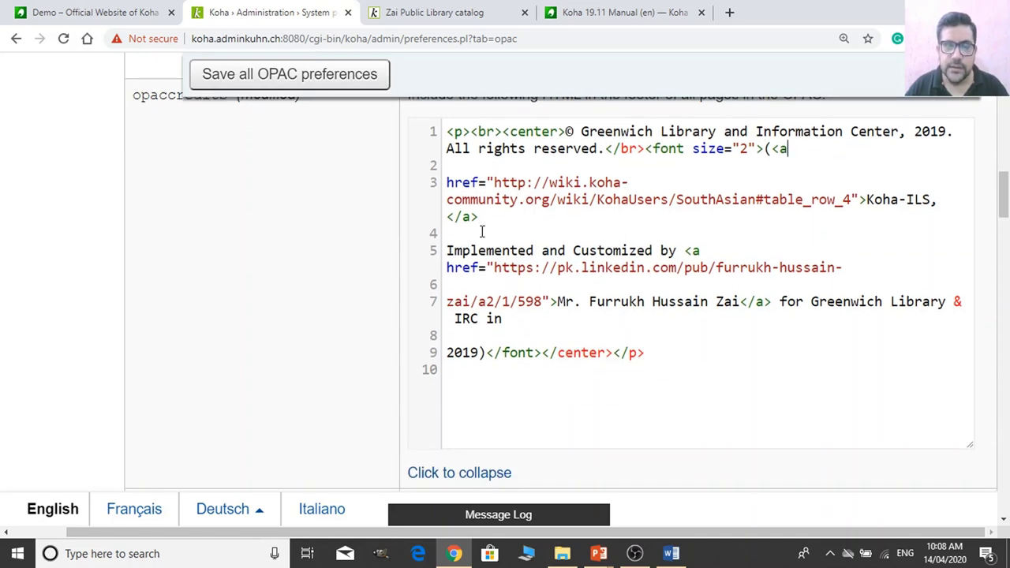
Save the opaccredits HTML and reload the public catalog home page.
{"action": "left_click", "coordinate": [316, 76]}
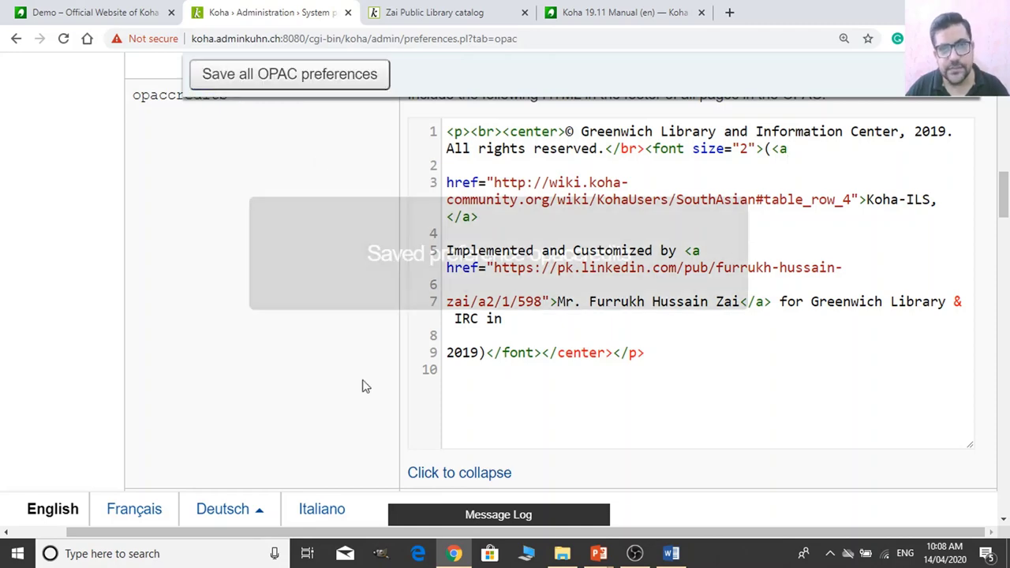
{"action": "left_click", "coordinate": [489, 8]}
{"action": "left_click", "coordinate": [429, 38]}
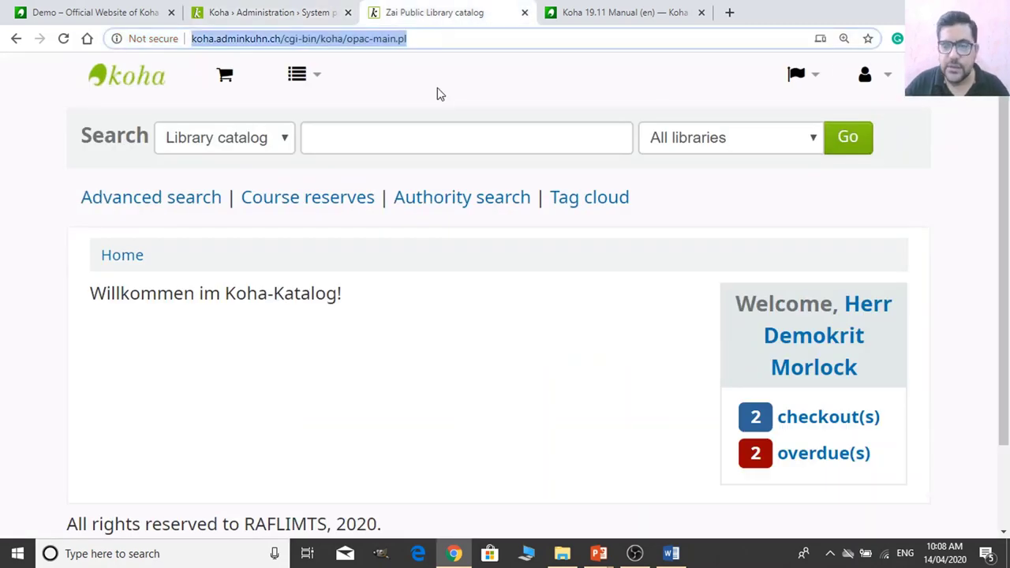
{"action": "key", "text": "Return"}
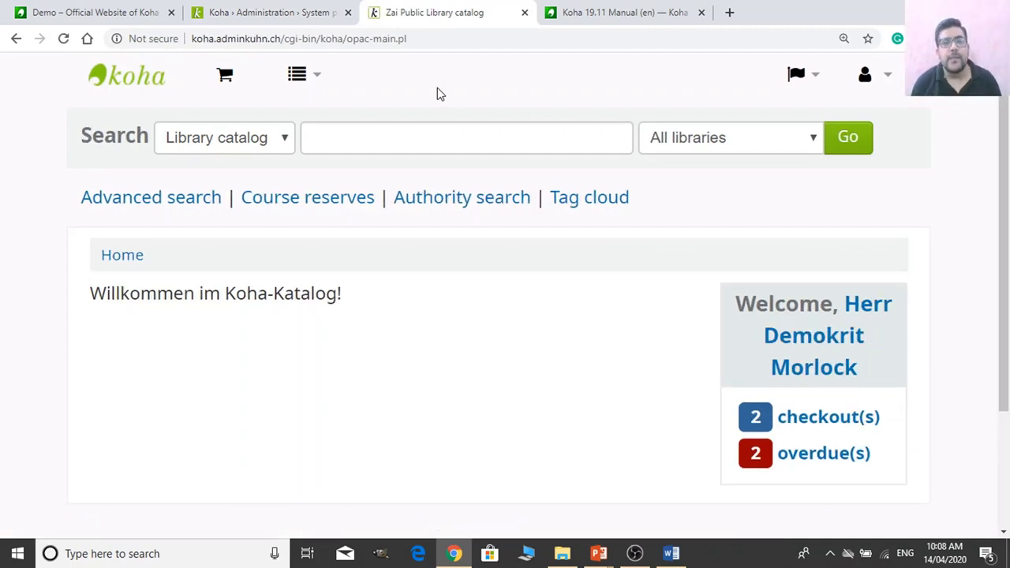
{"action": "scroll", "coordinate": [513, 150], "scroll_direction": "down", "scroll_amount": 2}
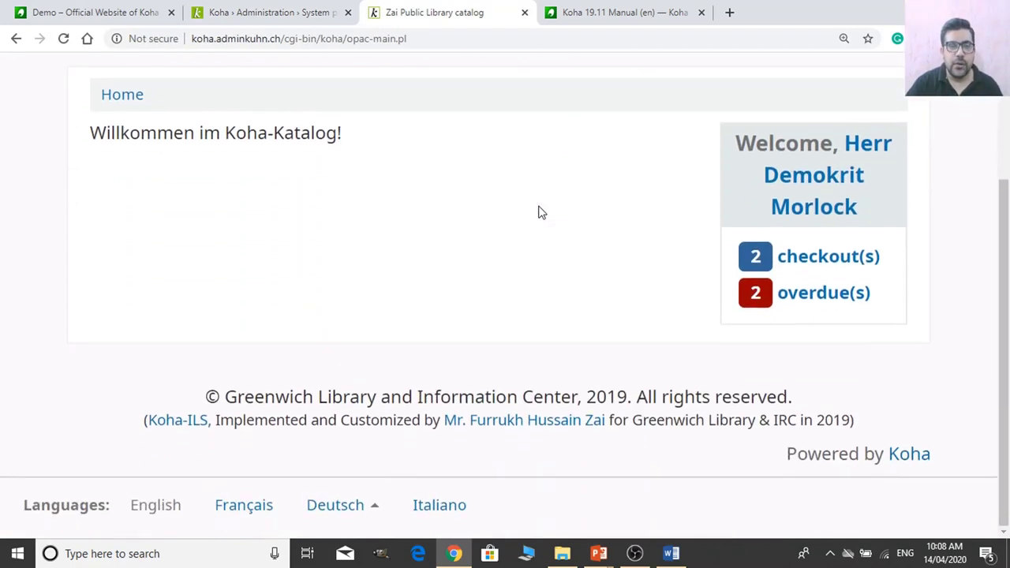
{"action": "key", "text": "ctrl+minus"}
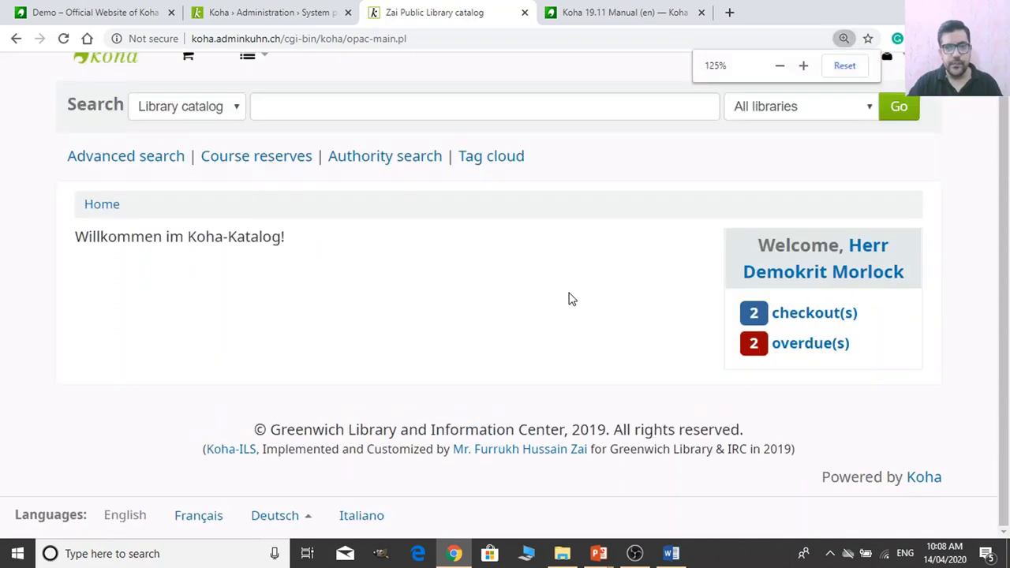
{"action": "key", "text": "ctrl+minus"}
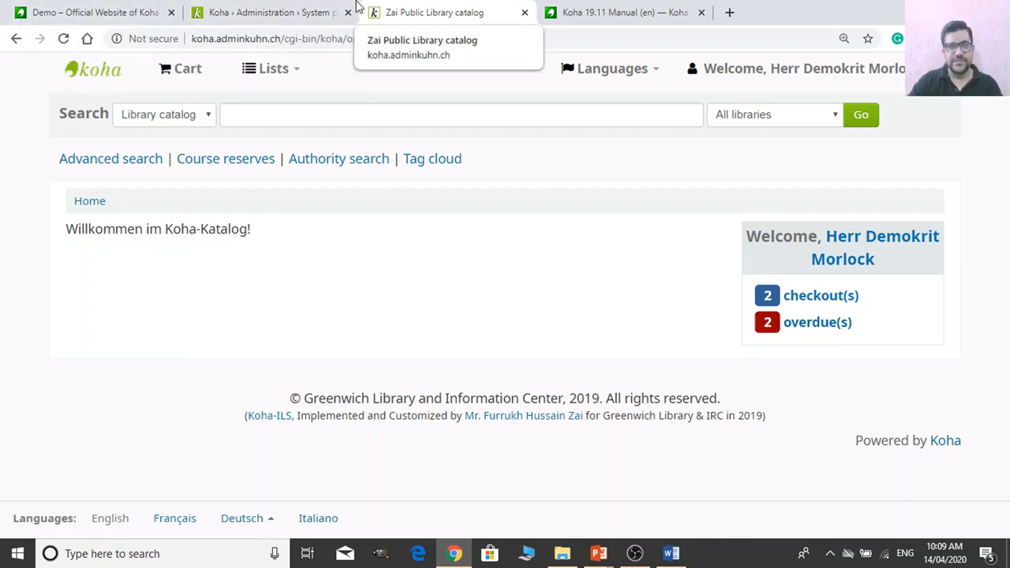
{"action": "left_click", "coordinate": [316, 11]}
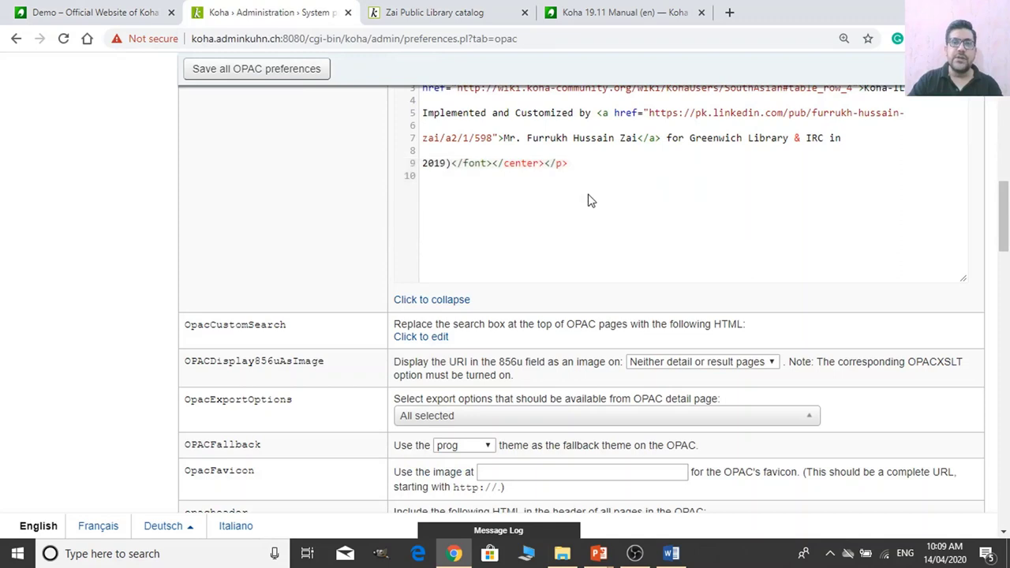
Try selecting the opaccredits HTML and compare it with the public catalog footer.
{"action": "scroll", "coordinate": [590, 199], "scroll_direction": "up", "scroll_amount": 2}
{"action": "left_click_drag", "start_coordinate": [581, 310], "coordinate": [411, 206]}
{"action": "left_click", "coordinate": [693, 331]}
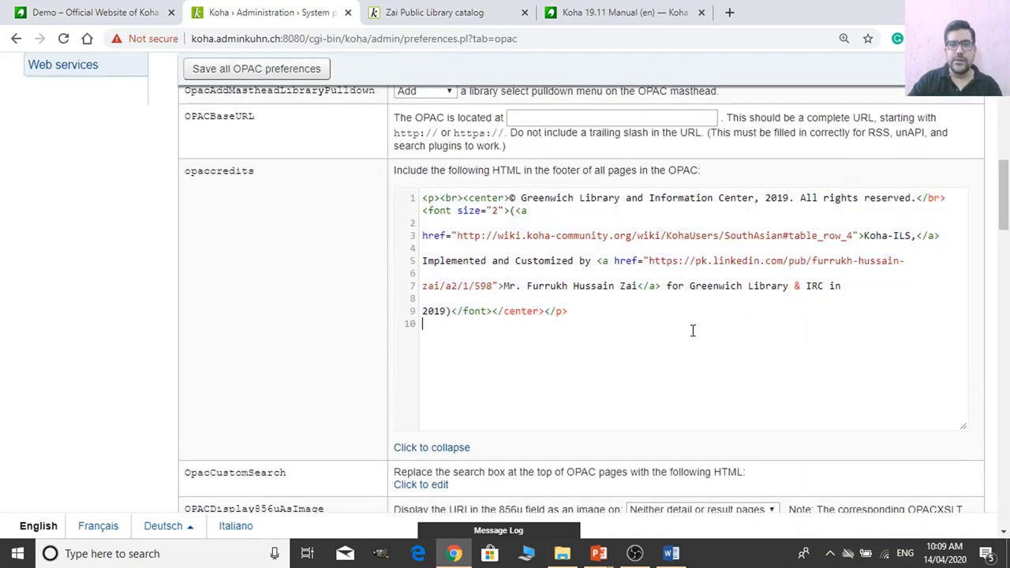
{"action": "left_click_drag", "start_coordinate": [623, 310], "coordinate": [410, 201]}
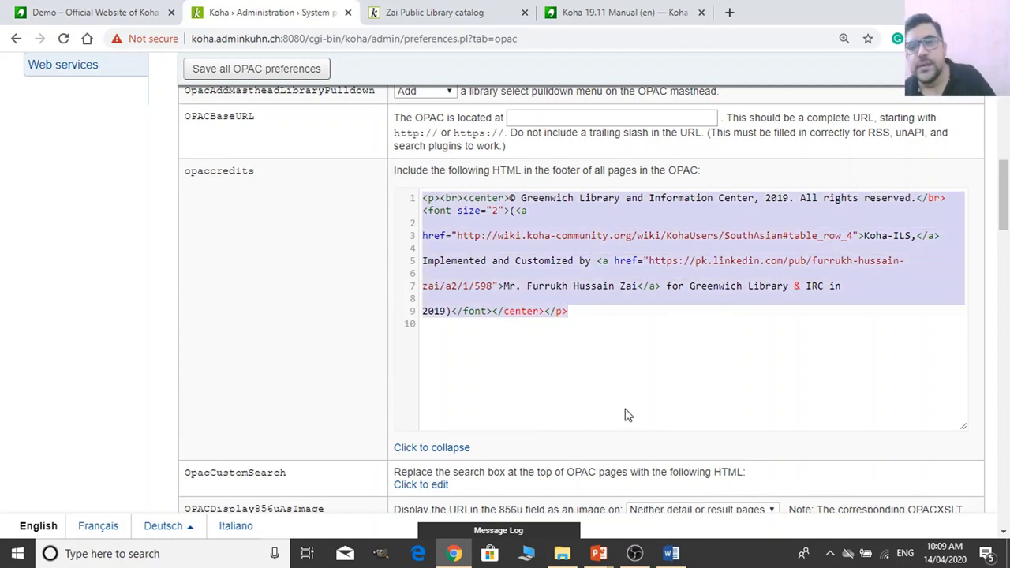
{"action": "left_click", "coordinate": [623, 344]}
{"action": "left_click", "coordinate": [426, 9]}
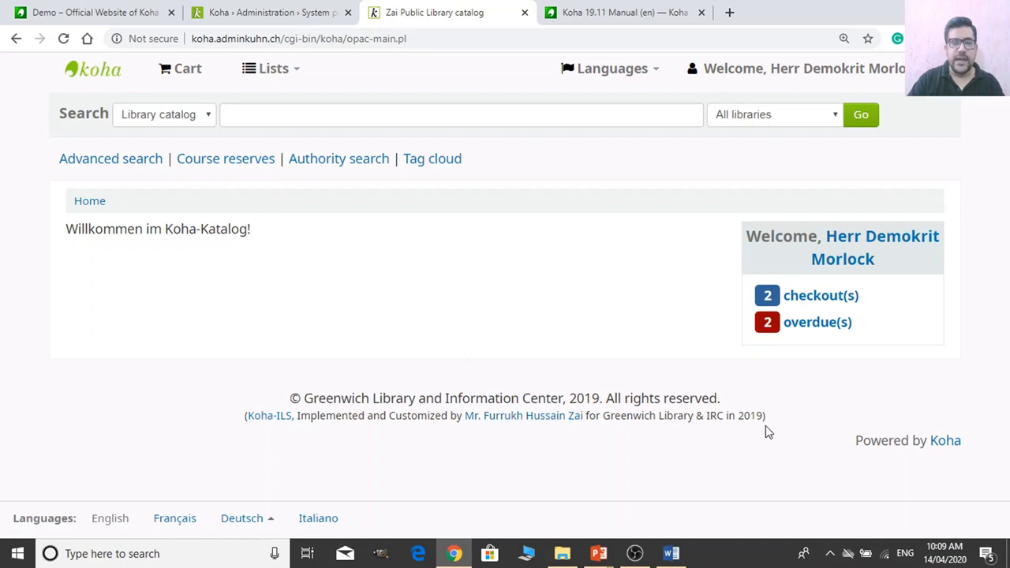
{"action": "left_click", "coordinate": [254, 13]}
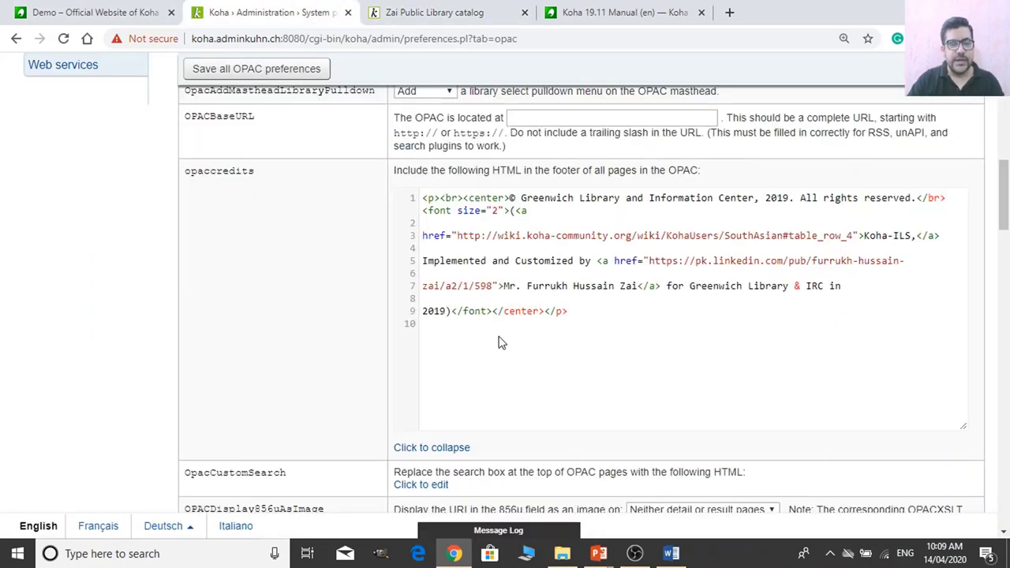
Delete all the opaccredits HTML, save the empty preference, and collapse its editor.
{"action": "left_click", "coordinate": [499, 342]}
{"action": "key", "text": "ctrl+a"}
{"action": "key", "text": "BackSpace"}
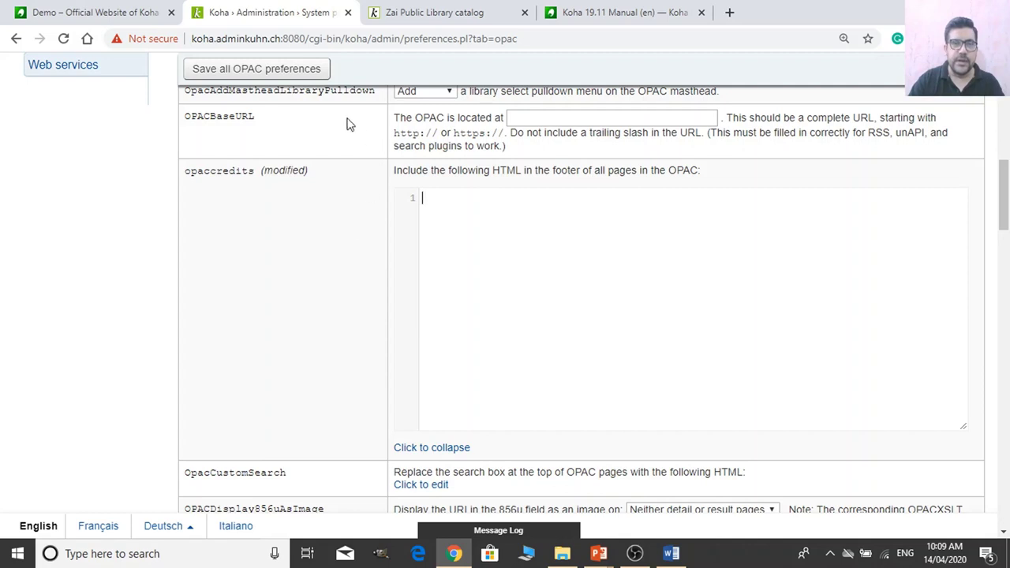
{"action": "left_click", "coordinate": [263, 69]}
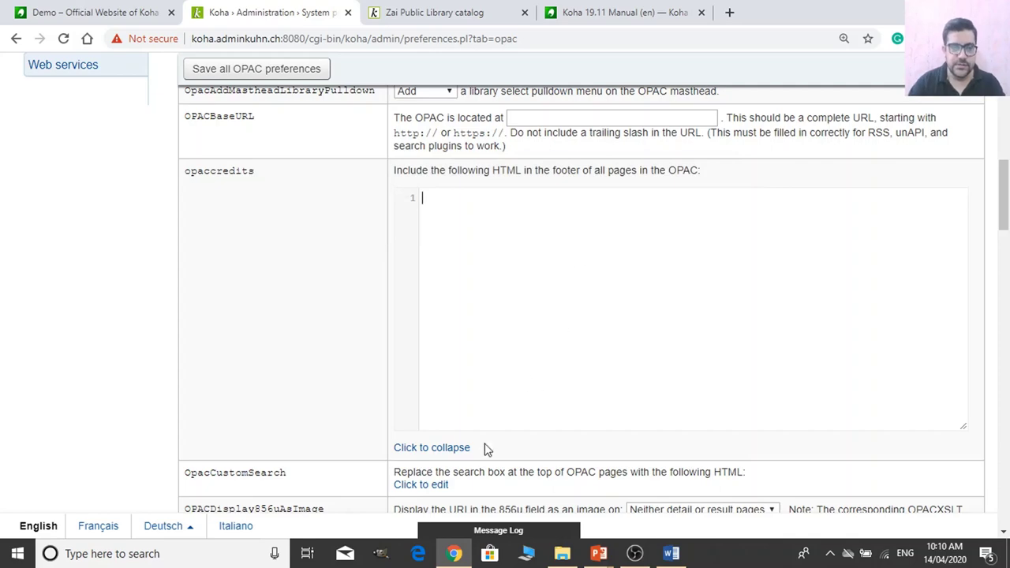
{"action": "left_click", "coordinate": [442, 448]}
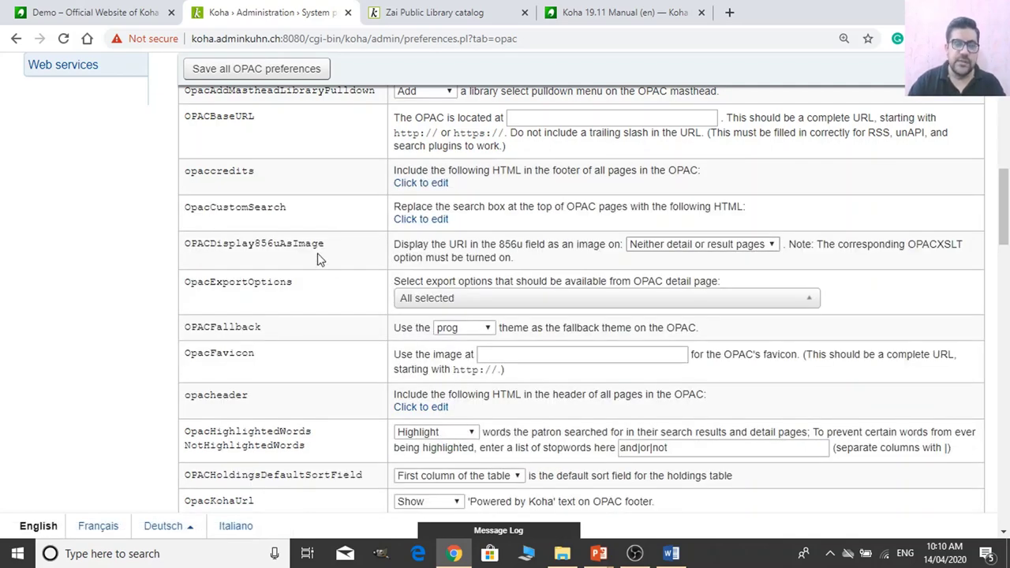
At 125% zoom, set OPACDisplay856uAsImage to 'Both detail and result pages' and save.
{"action": "key", "text": "ctrl+plus"}
{"action": "key", "text": "ctrl+plus"}
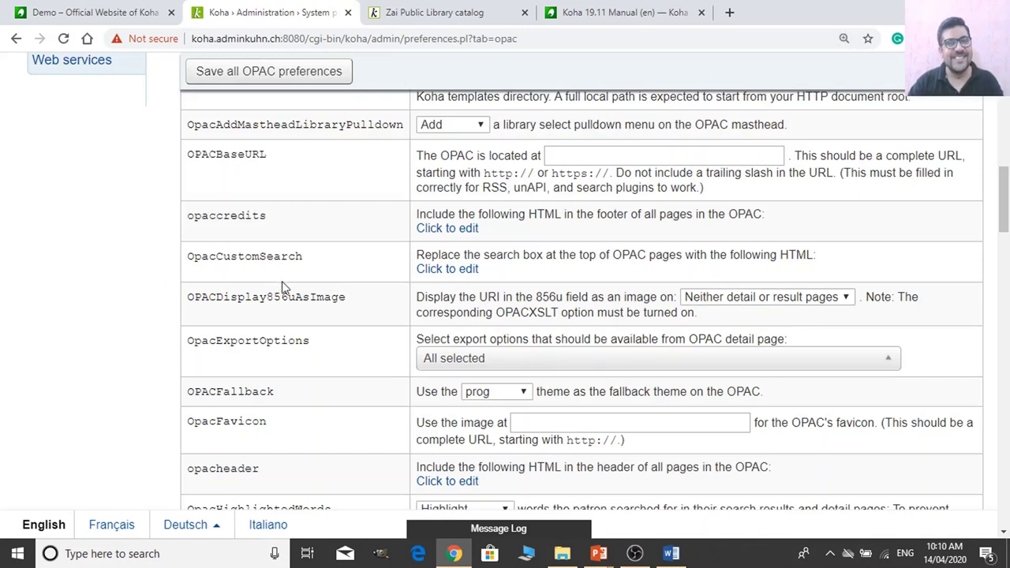
{"action": "scroll", "coordinate": [230, 288], "scroll_direction": "down", "scroll_amount": 1}
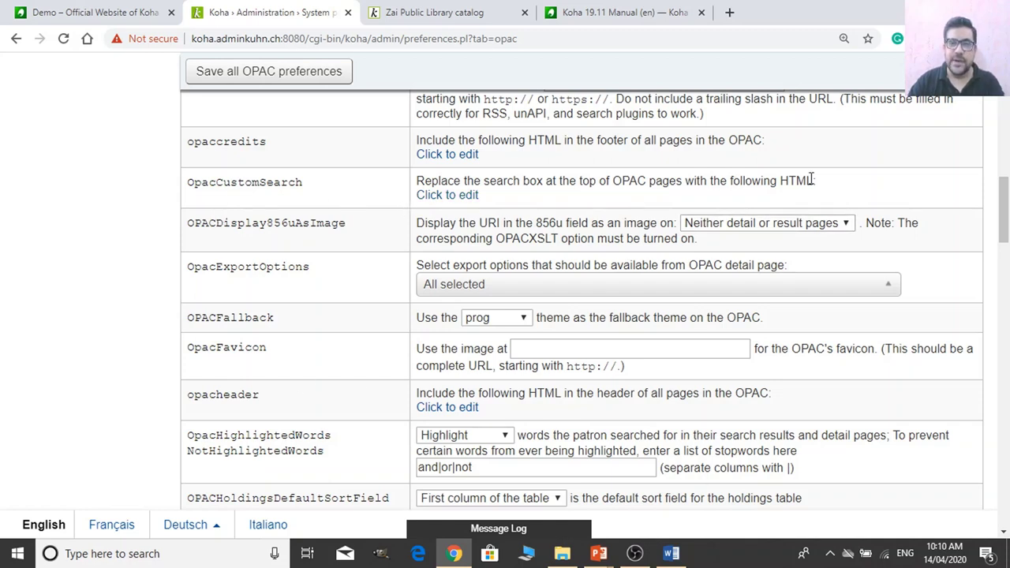
{"action": "scroll", "coordinate": [658, 293], "scroll_direction": "down", "scroll_amount": 1}
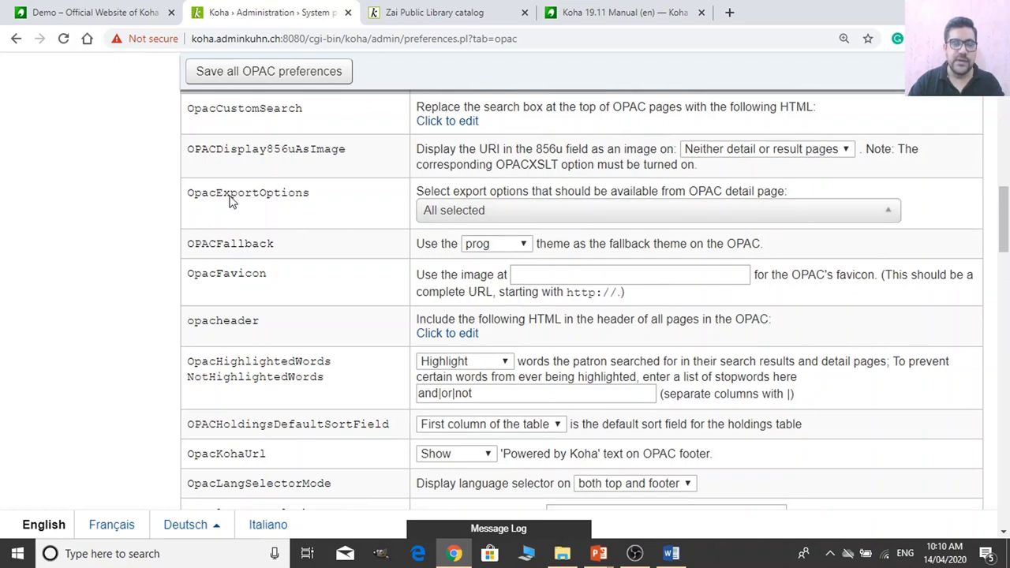
{"action": "scroll", "coordinate": [231, 202], "scroll_direction": "down", "scroll_amount": 1}
{"action": "scroll", "coordinate": [259, 223], "scroll_direction": "up", "scroll_amount": 1}
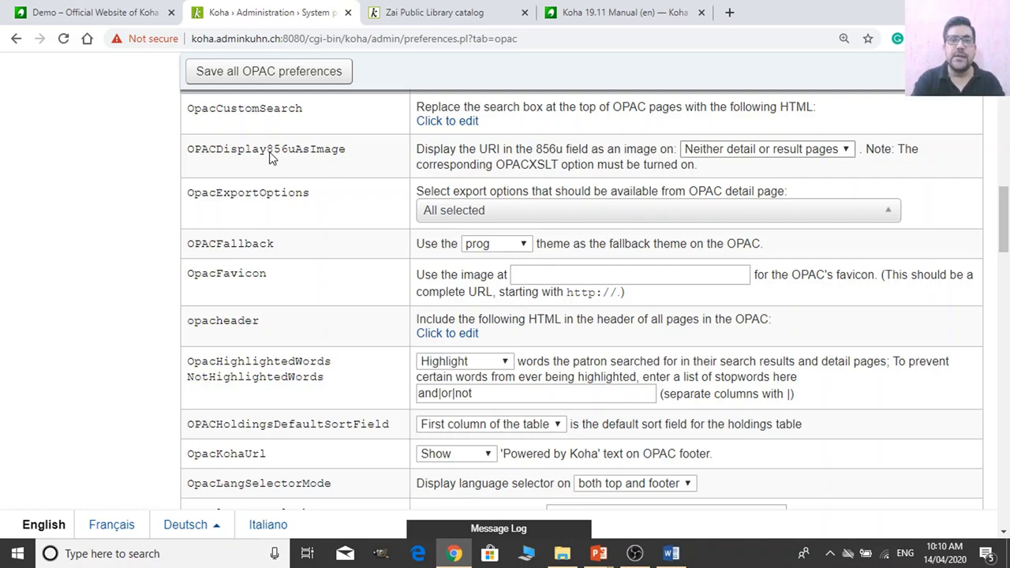
{"action": "left_click", "coordinate": [775, 149]}
{"action": "left_click", "coordinate": [762, 181]}
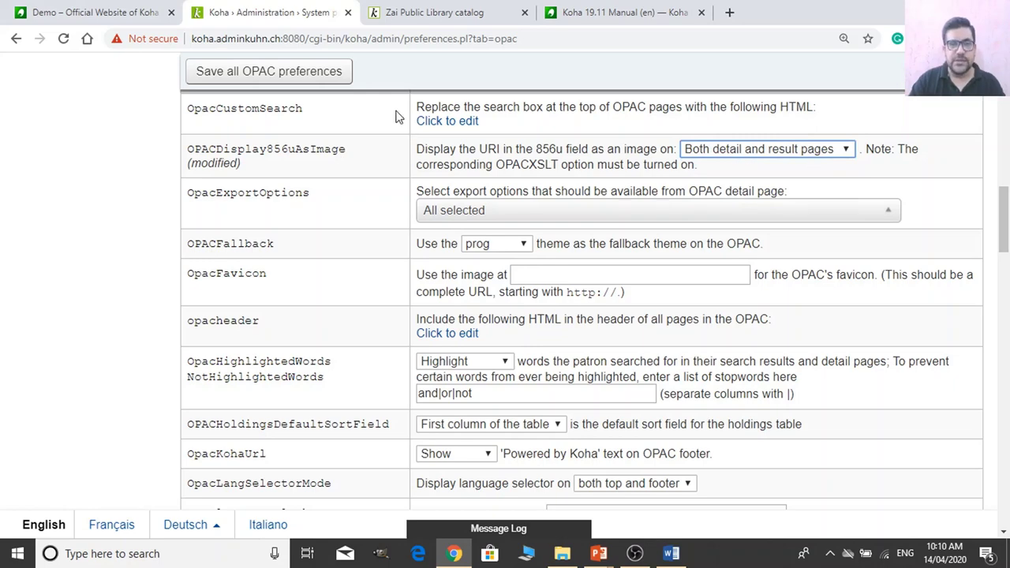
{"action": "left_click", "coordinate": [337, 74]}
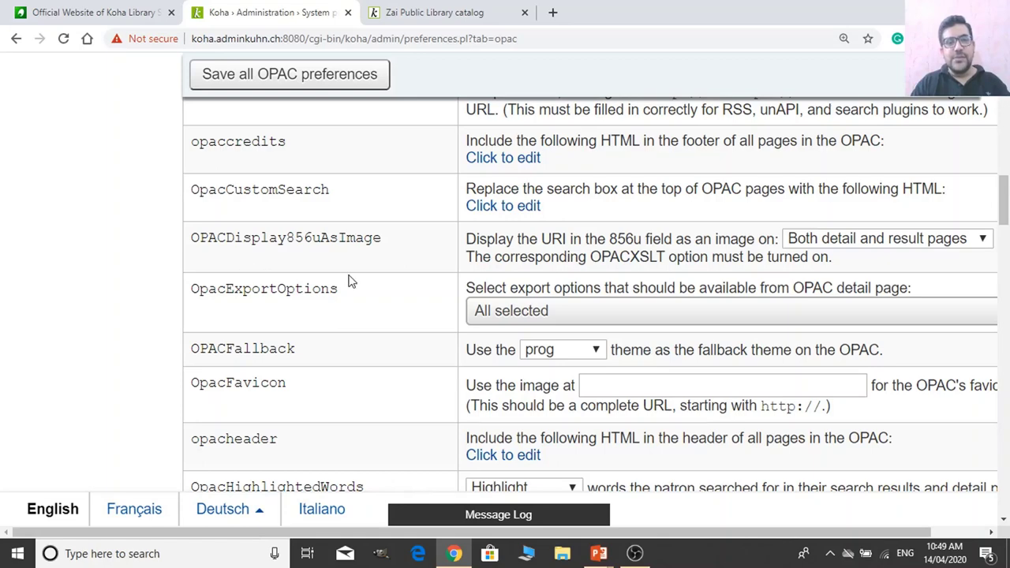
Paste the Koha community group photo's image address into the OpacFavicon field.
{"action": "scroll", "coordinate": [348, 280], "scroll_direction": "down", "scroll_amount": 3}
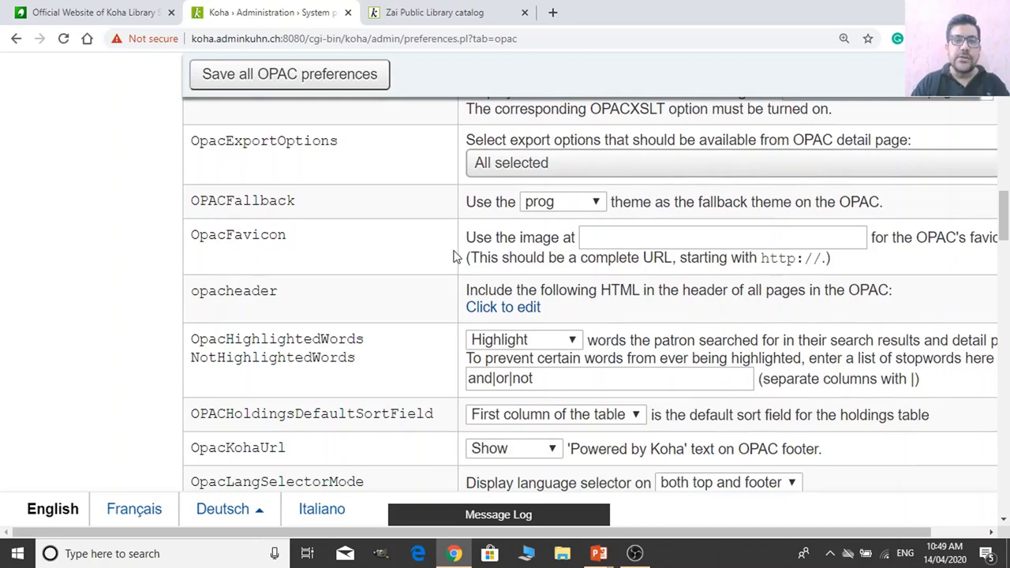
{"action": "left_click", "coordinate": [449, 18]}
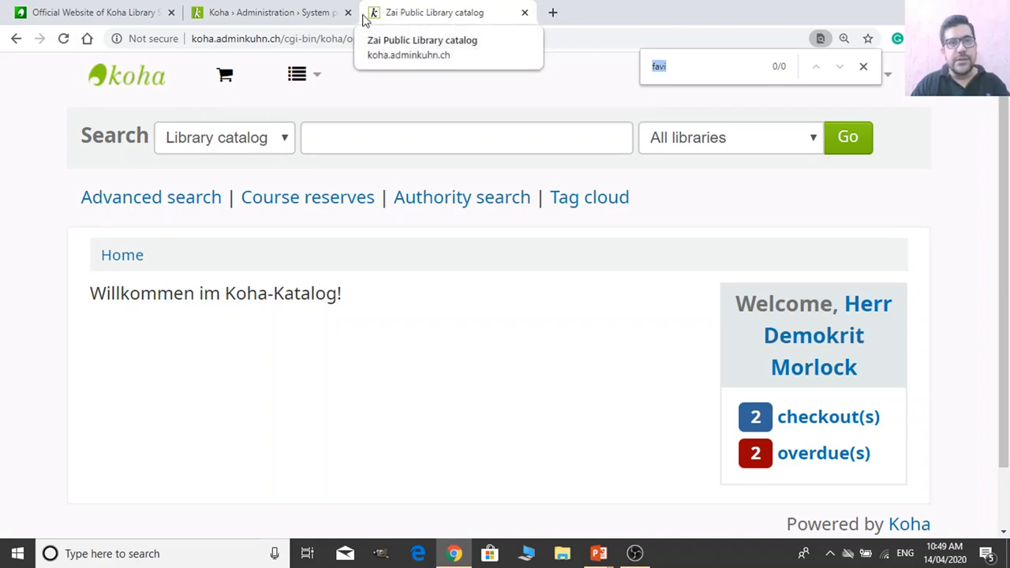
{"action": "left_click", "coordinate": [299, 12]}
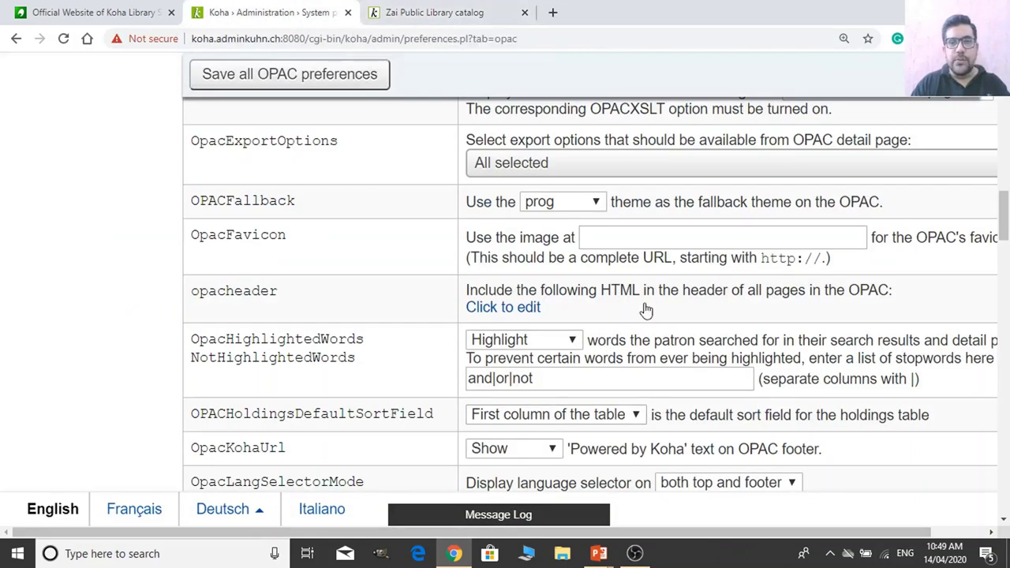
{"action": "left_click", "coordinate": [611, 238]}
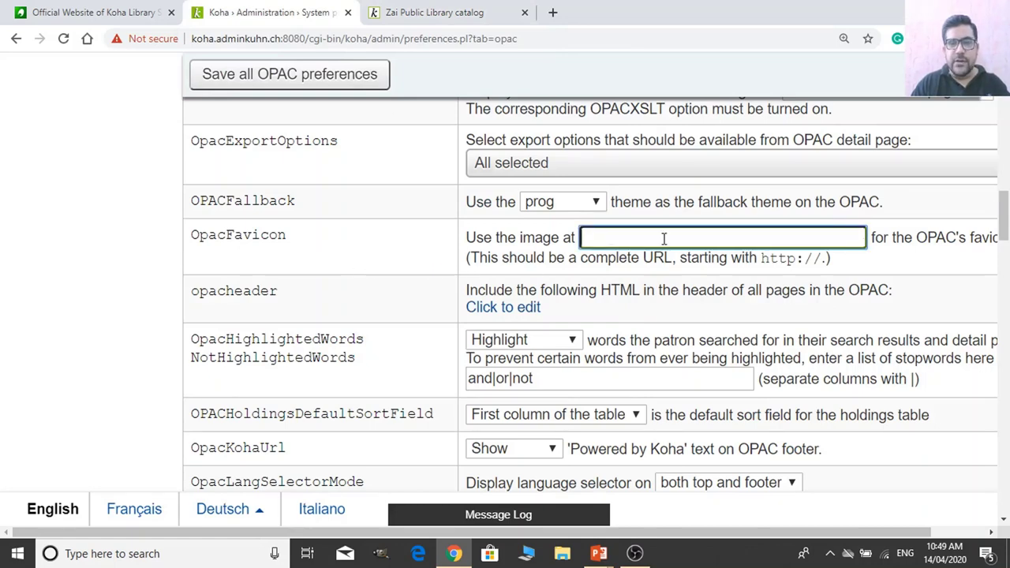
{"action": "left_click", "coordinate": [71, 11]}
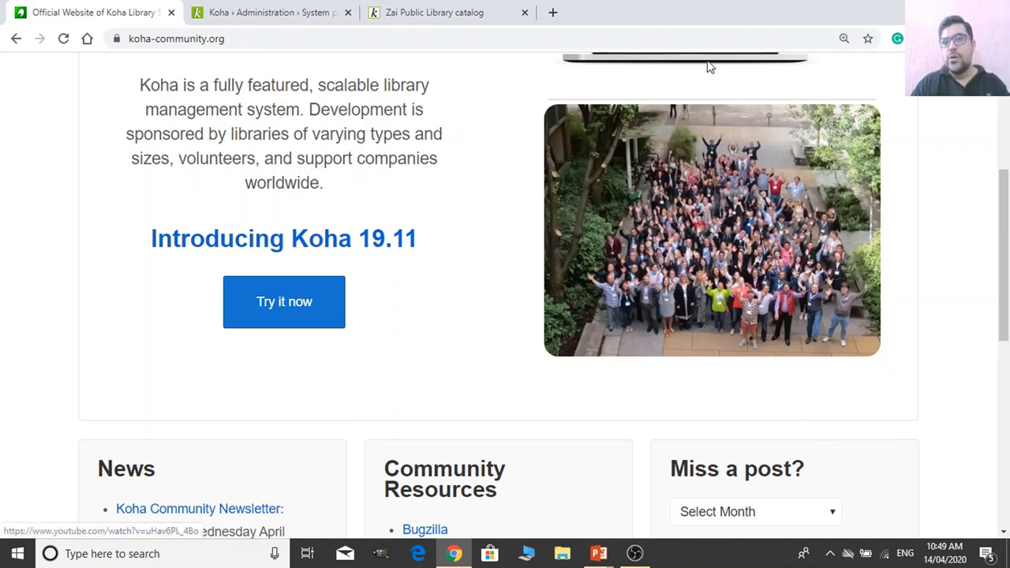
{"action": "right_click", "coordinate": [674, 247]}
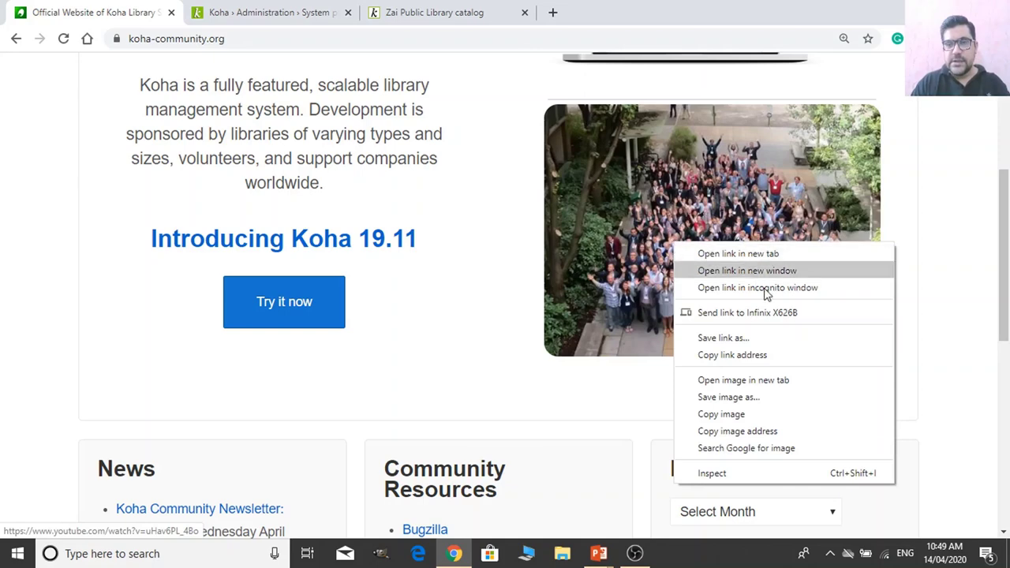
{"action": "left_click", "coordinate": [759, 432]}
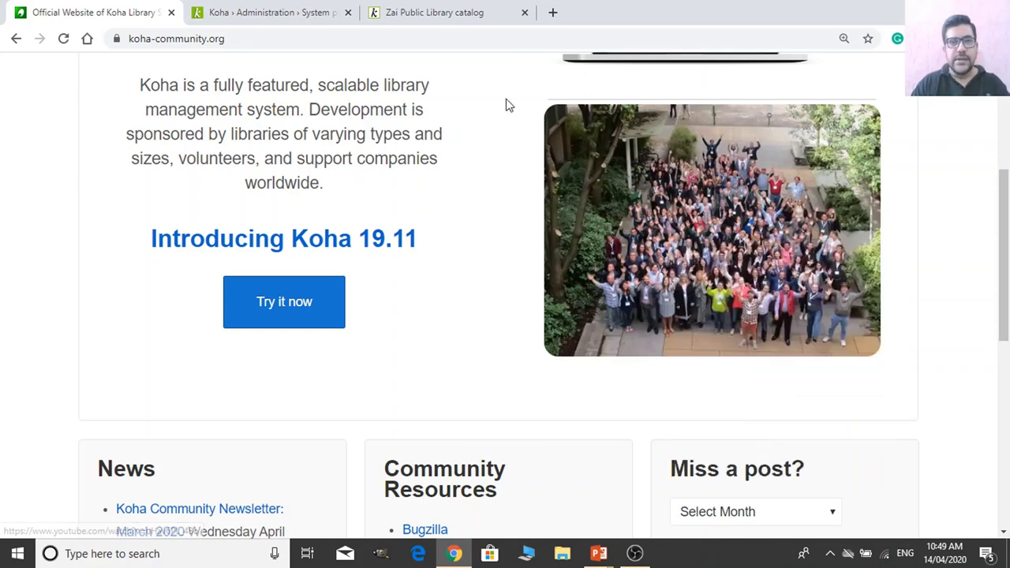
{"action": "left_click", "coordinate": [261, 12]}
{"action": "right_click", "coordinate": [623, 240]}
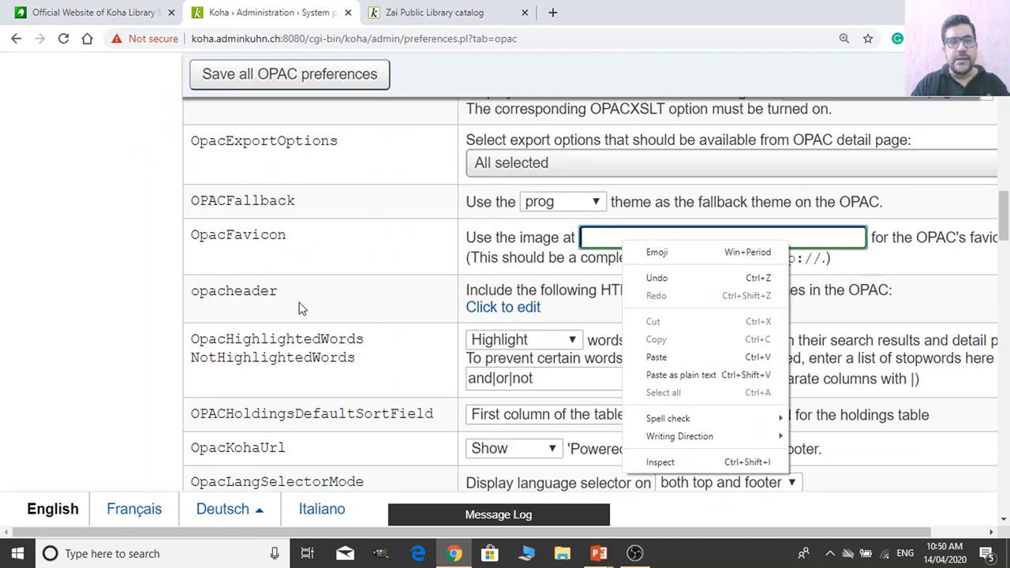
{"action": "left_click", "coordinate": [674, 359]}
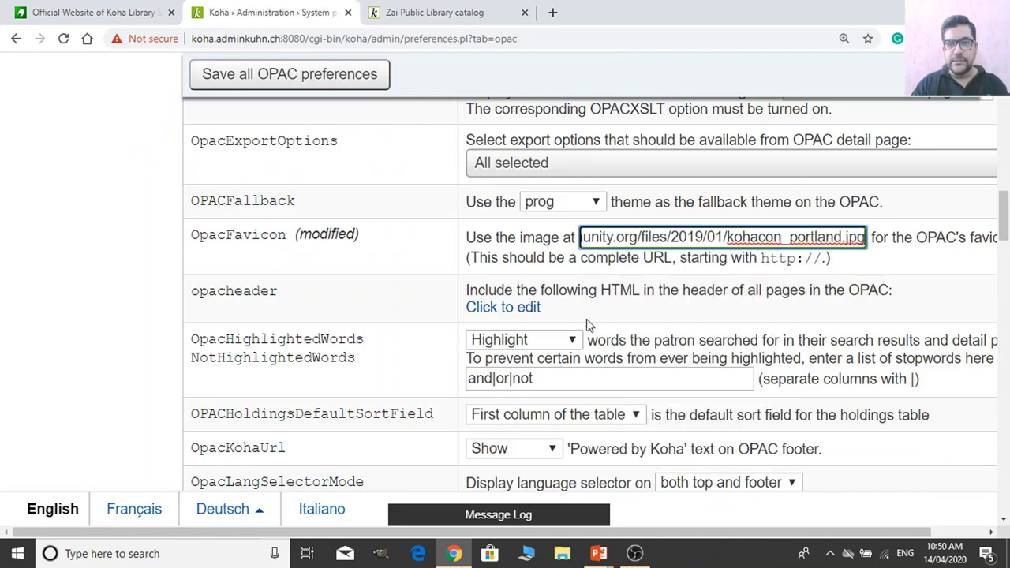
Save the kohacon_portland.jpg favicon setting and reload the public catalog to check it.
{"action": "left_click_drag", "start_coordinate": [842, 237], "coordinate": [865, 237]}
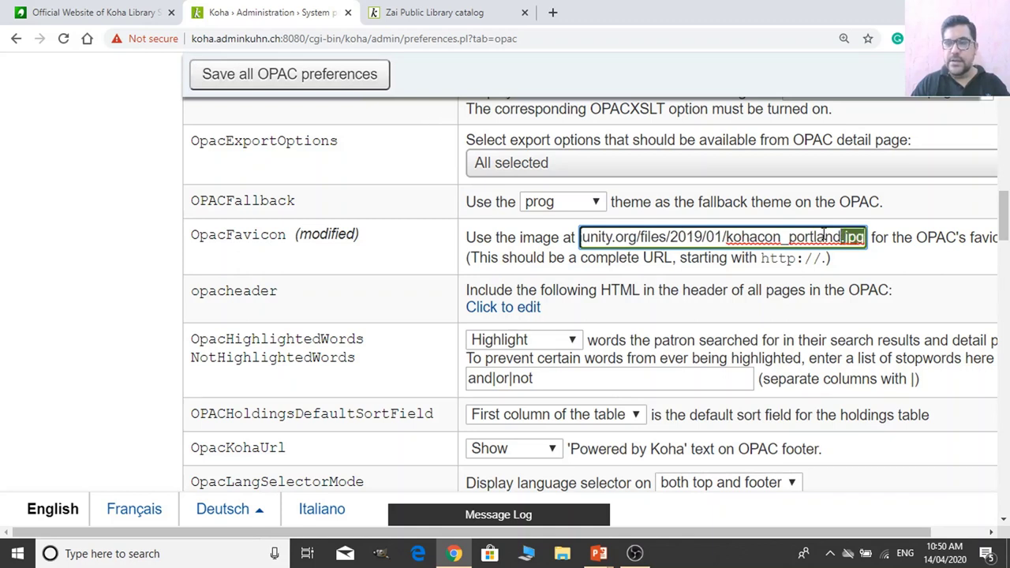
{"action": "left_click", "coordinate": [677, 224]}
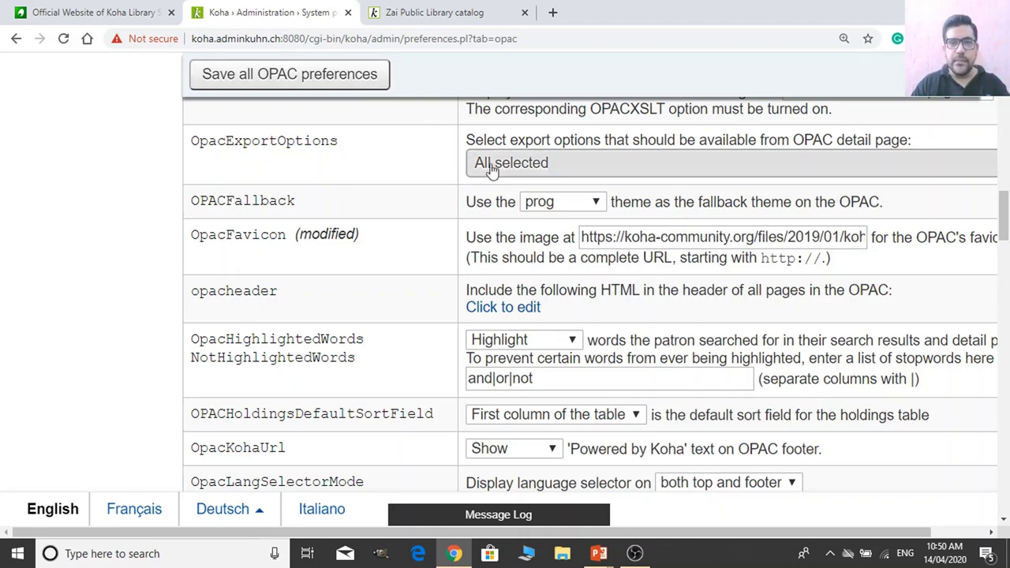
{"action": "left_click", "coordinate": [320, 76]}
{"action": "left_click", "coordinate": [450, 7]}
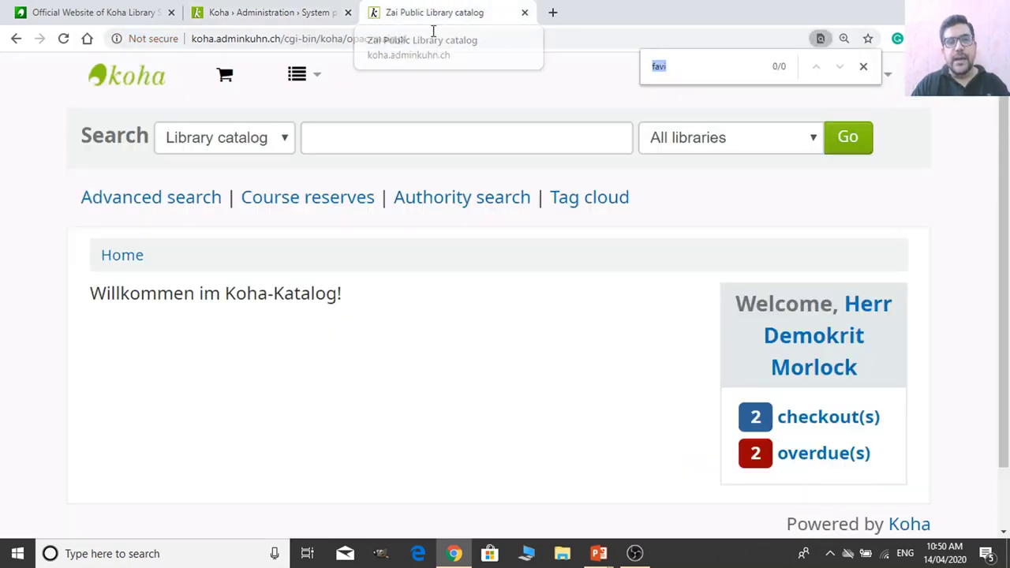
{"action": "left_click", "coordinate": [466, 38]}
{"action": "key", "text": "Return"}
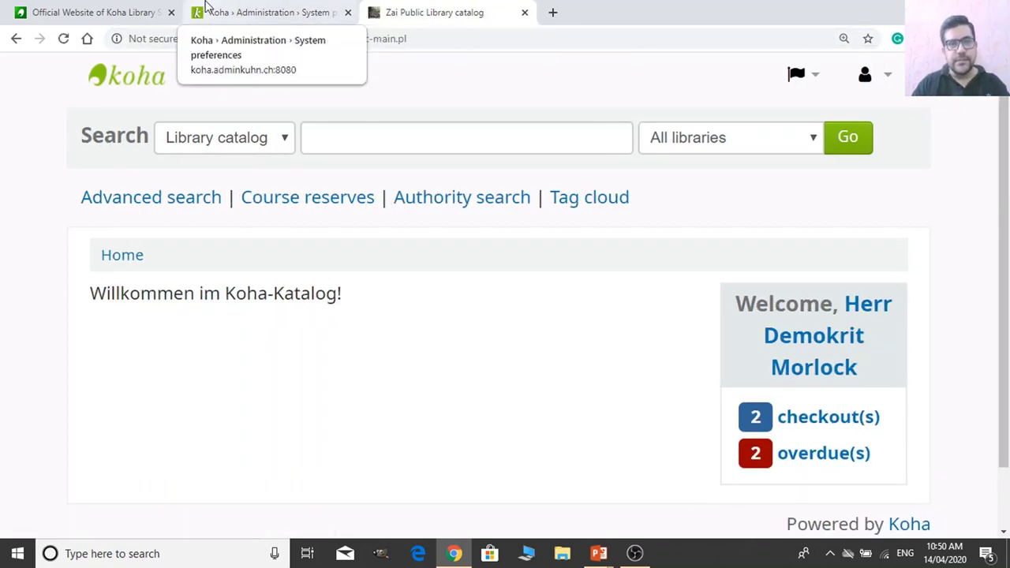
{"action": "left_click", "coordinate": [237, 12]}
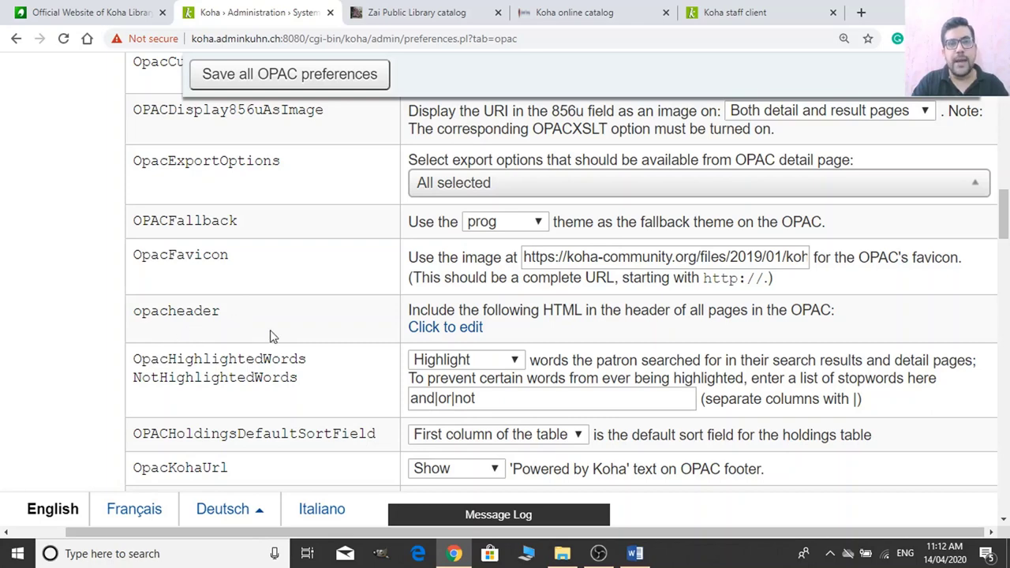
{"action": "left_click", "coordinate": [442, 14]}
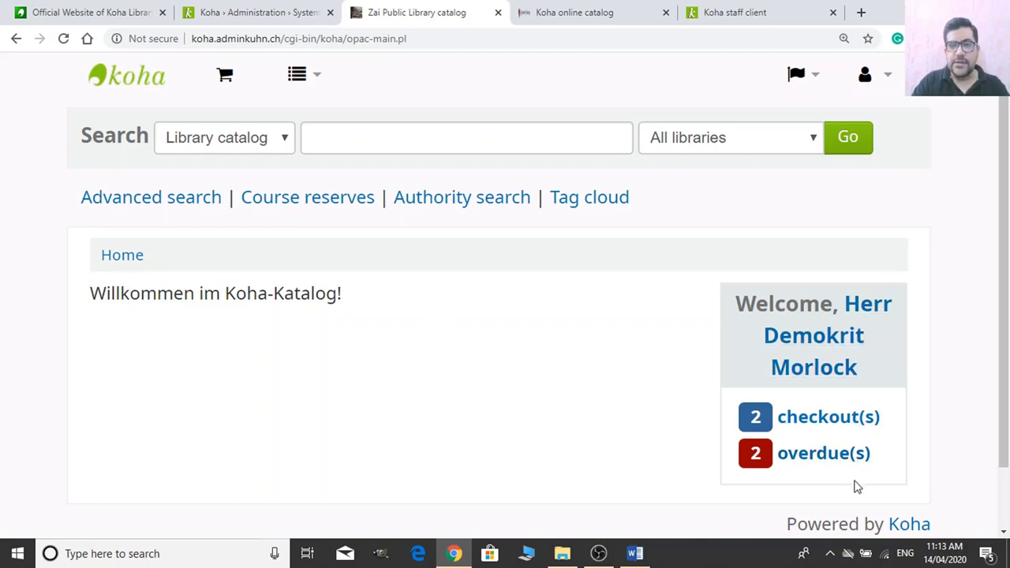
{"action": "scroll", "coordinate": [537, 477], "scroll_direction": "down", "scroll_amount": 1}
{"action": "scroll", "coordinate": [537, 477], "scroll_direction": "down", "scroll_amount": 1}
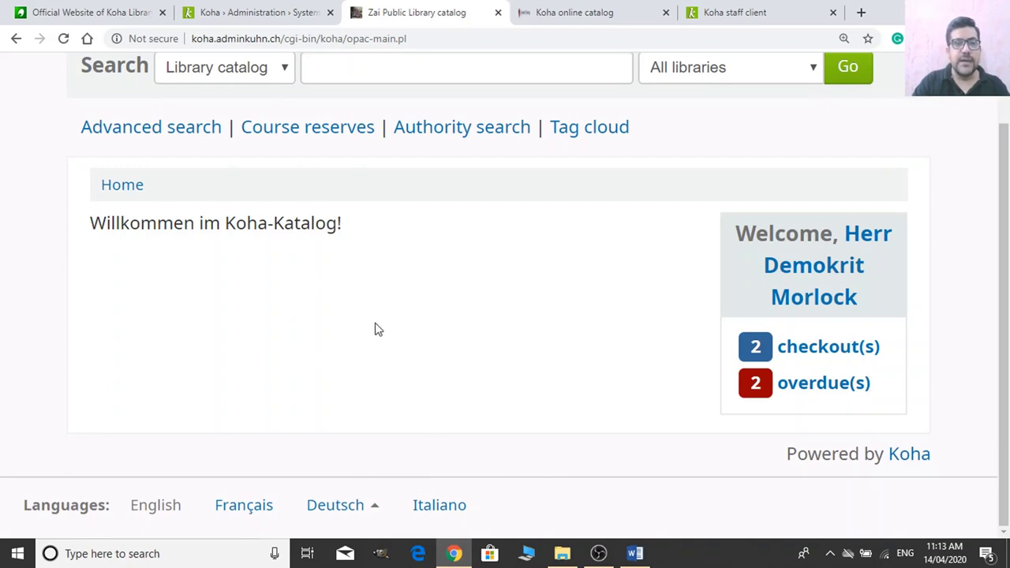
{"action": "scroll", "coordinate": [356, 316], "scroll_direction": "up", "scroll_amount": 1}
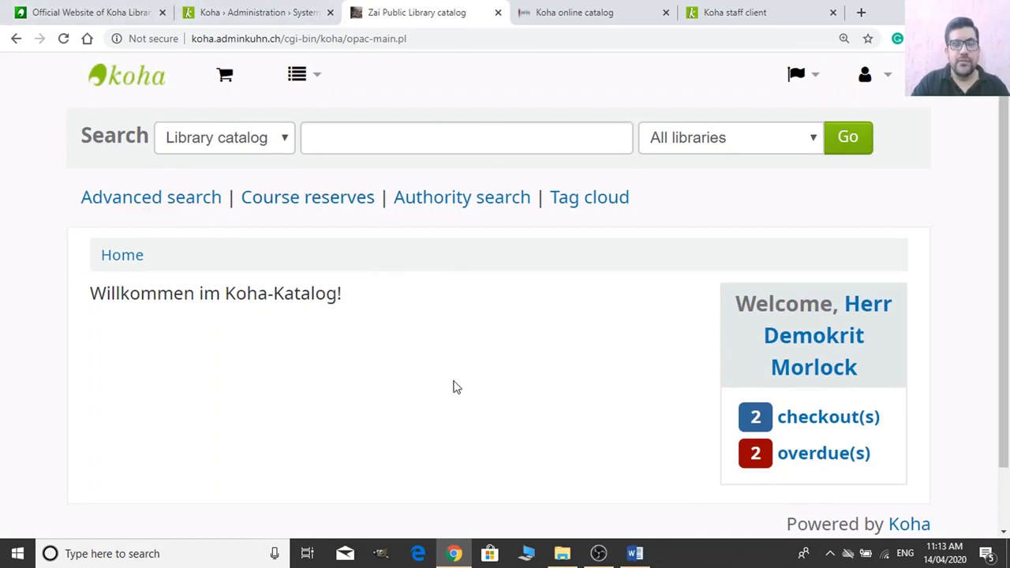
{"action": "left_click", "coordinate": [572, 15]}
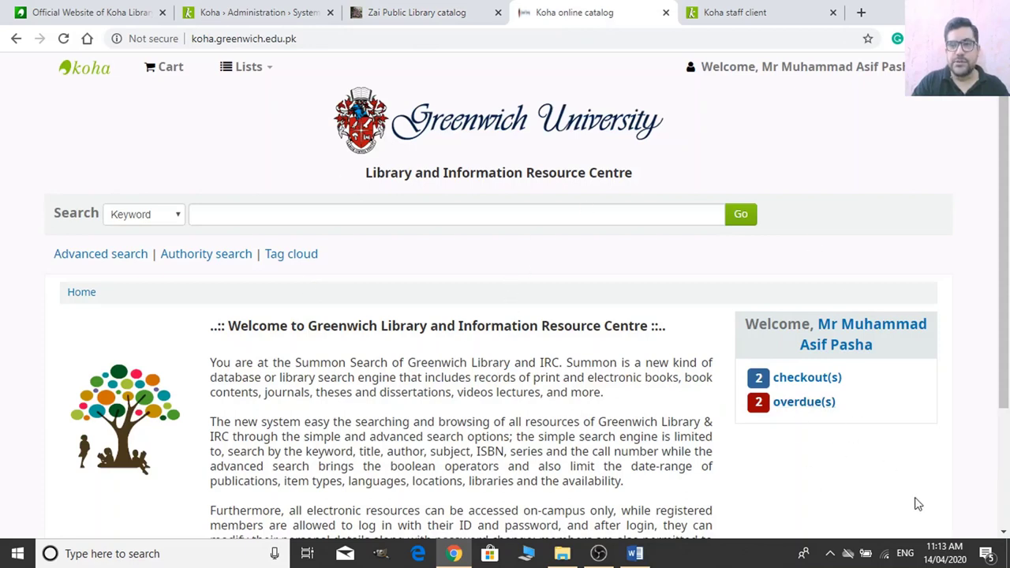
{"action": "scroll", "coordinate": [206, 412], "scroll_direction": "down", "scroll_amount": 1}
{"action": "scroll", "coordinate": [217, 413], "scroll_direction": "up", "scroll_amount": 1}
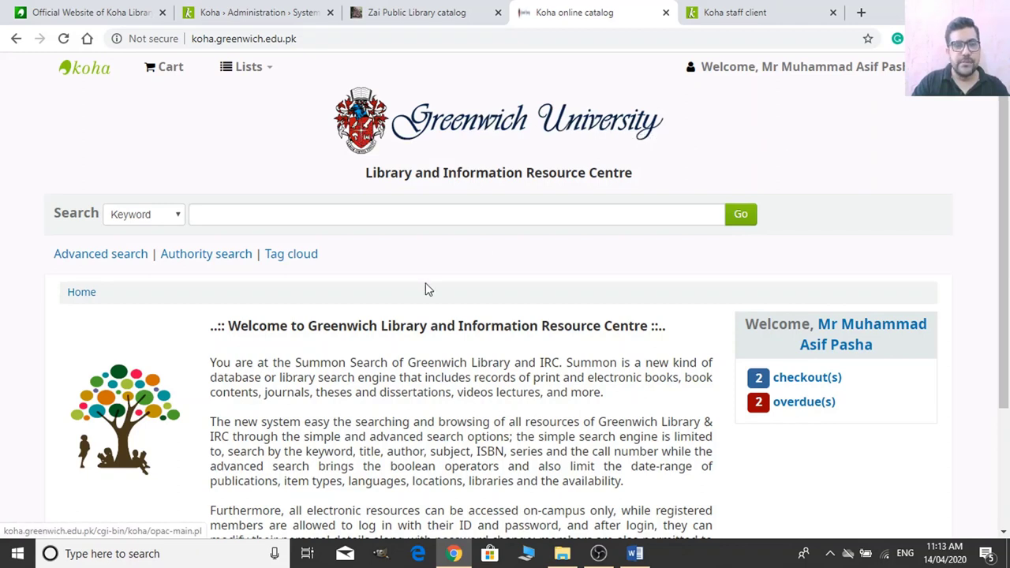
{"action": "scroll", "coordinate": [377, 437], "scroll_direction": "down", "scroll_amount": 1}
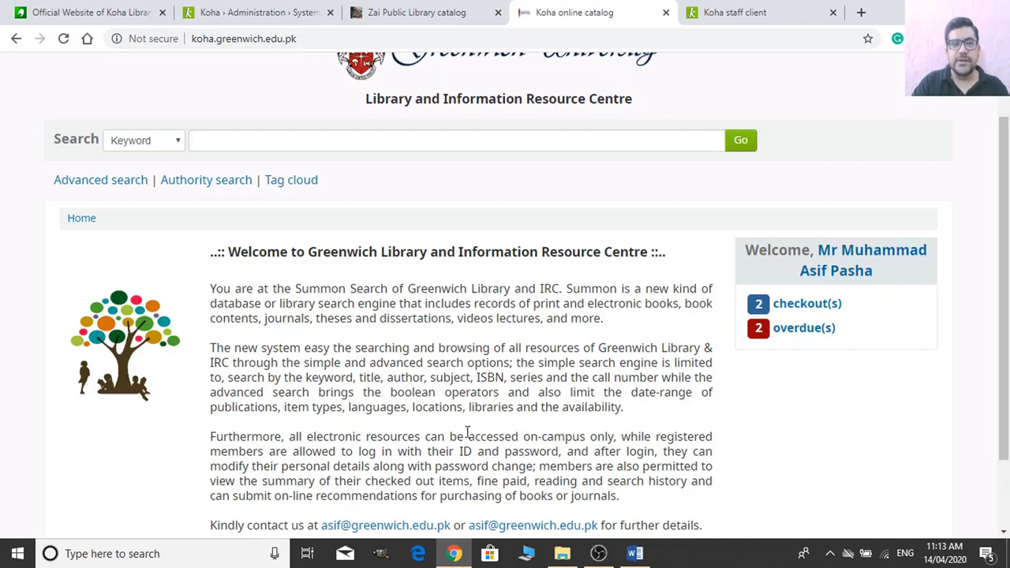
{"action": "scroll", "coordinate": [467, 435], "scroll_direction": "down", "scroll_amount": 1}
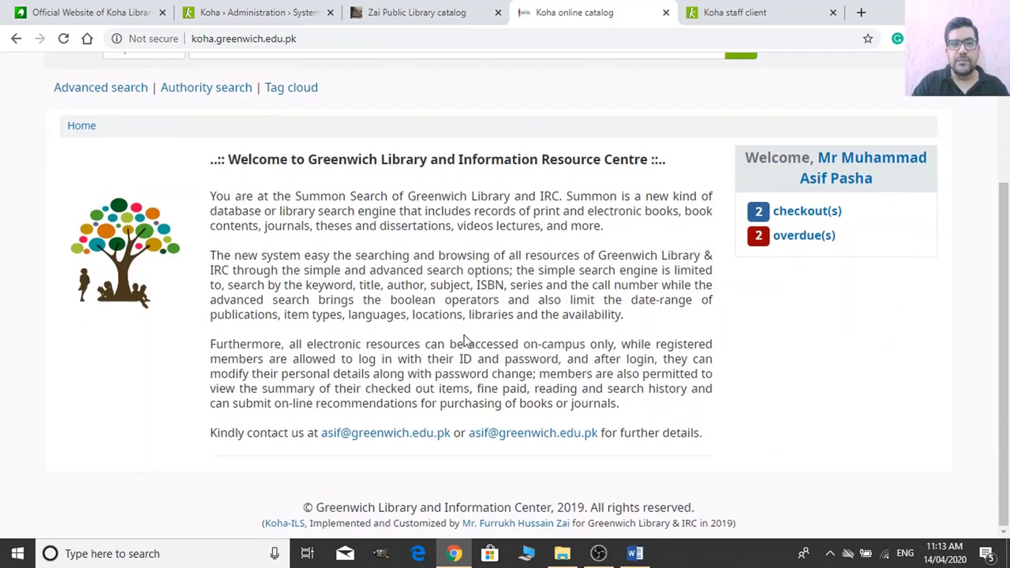
{"action": "left_click_drag", "start_coordinate": [308, 509], "coordinate": [718, 525]}
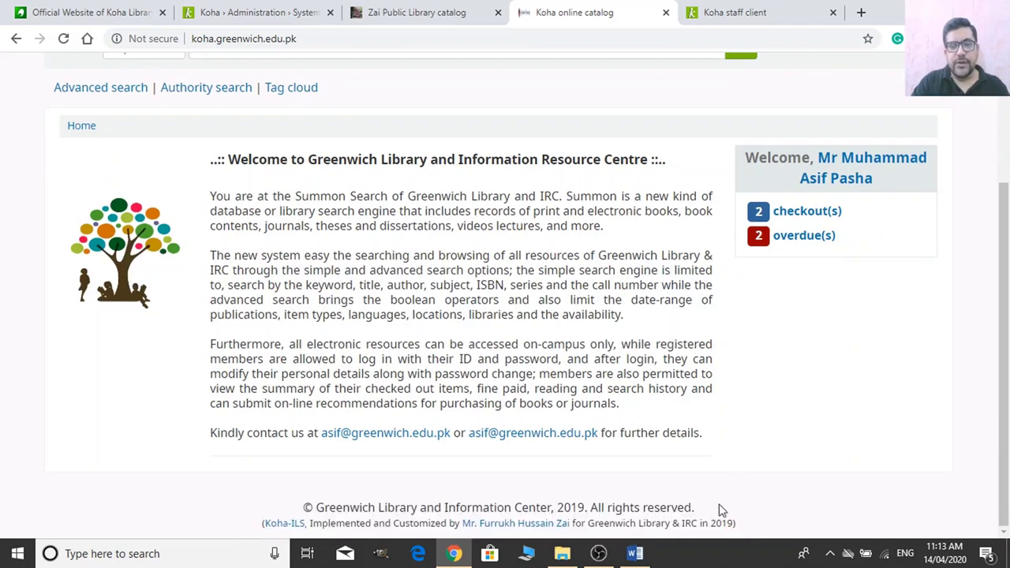
{"action": "scroll", "coordinate": [714, 497], "scroll_direction": "up", "scroll_amount": 3}
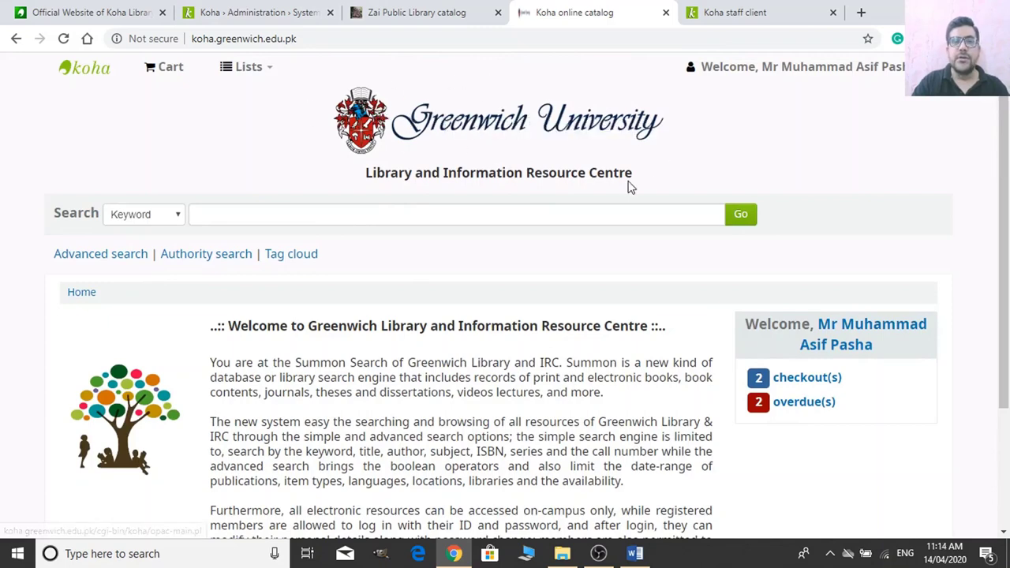
{"action": "left_click", "coordinate": [244, 12]}
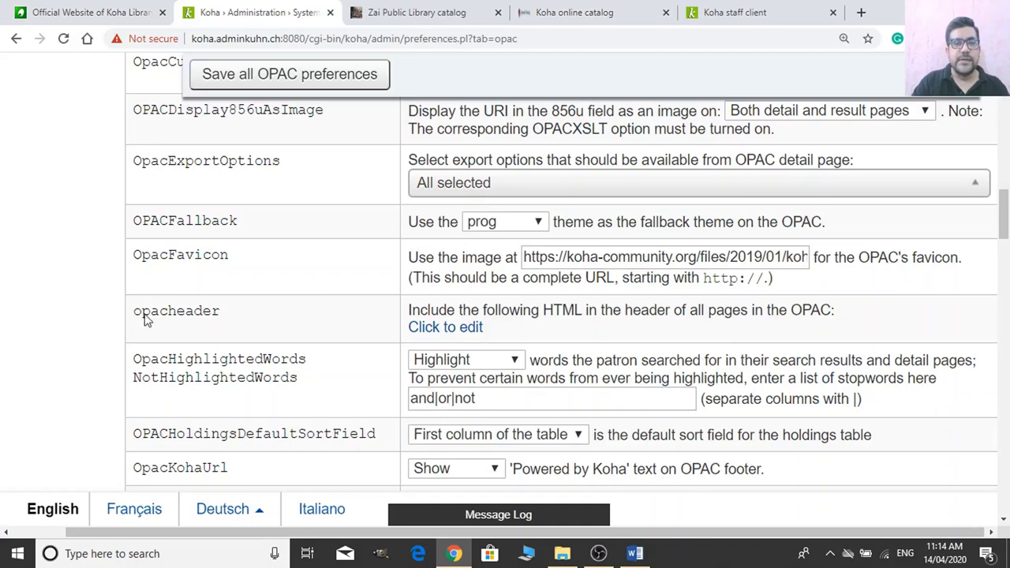
Open the empty opacheader HTML editor and scroll it into view.
{"action": "left_click", "coordinate": [432, 330]}
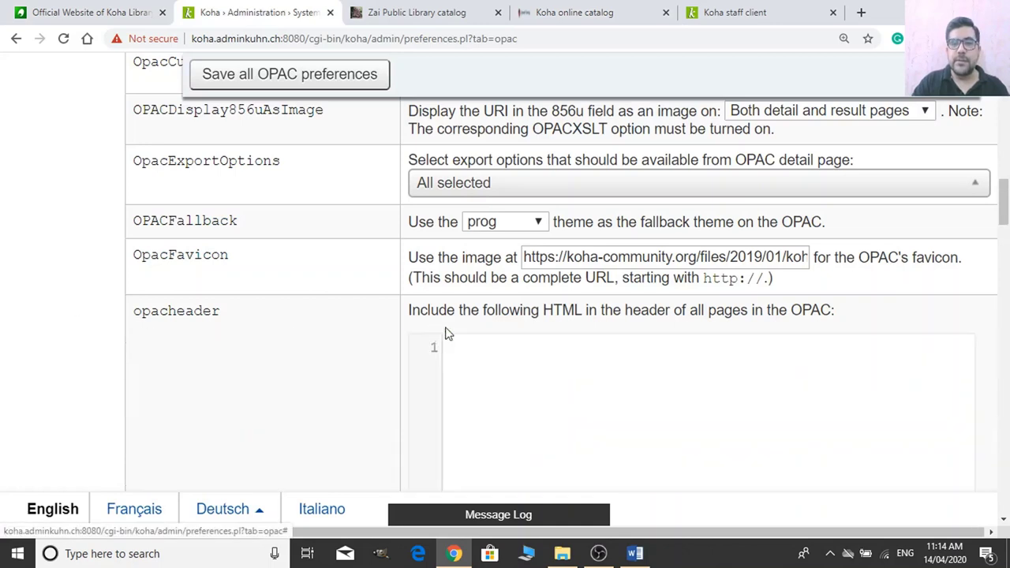
{"action": "scroll", "coordinate": [576, 355], "scroll_direction": "down", "scroll_amount": 2}
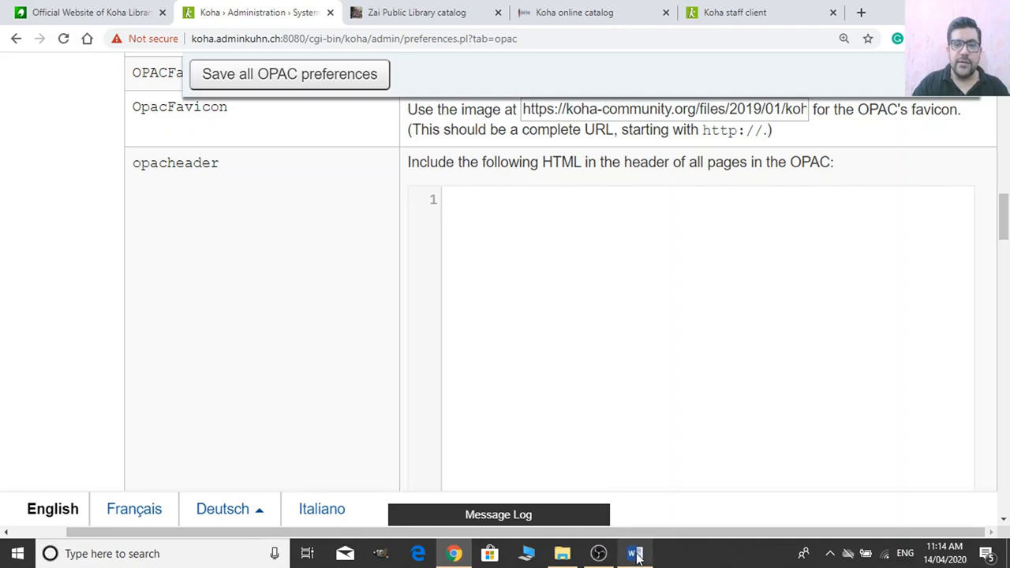
Open the '9. OPAC - Header' document from the 5. OPAC folder in File Explorer.
{"action": "left_click", "coordinate": [562, 554]}
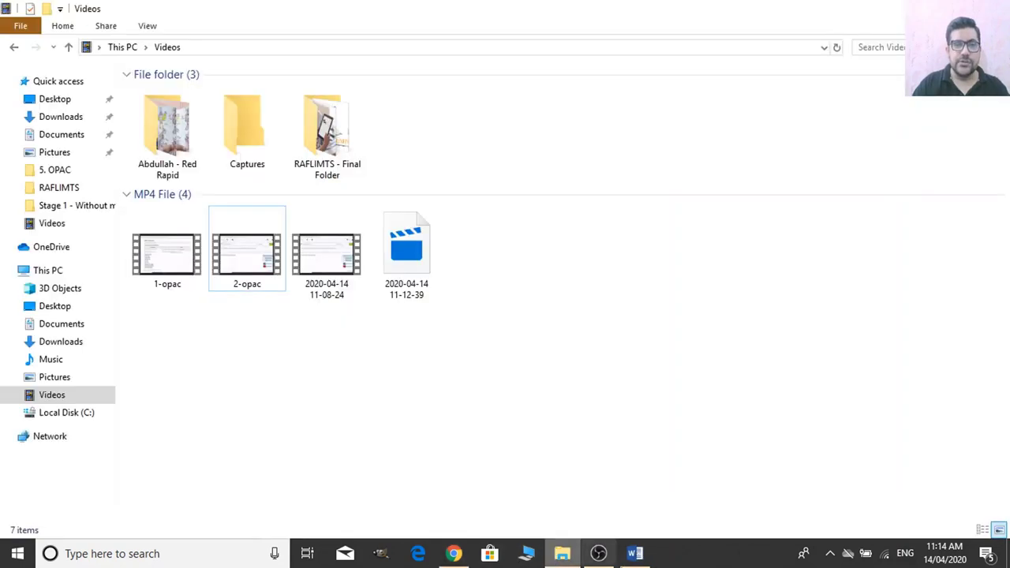
{"action": "left_click", "coordinate": [83, 172]}
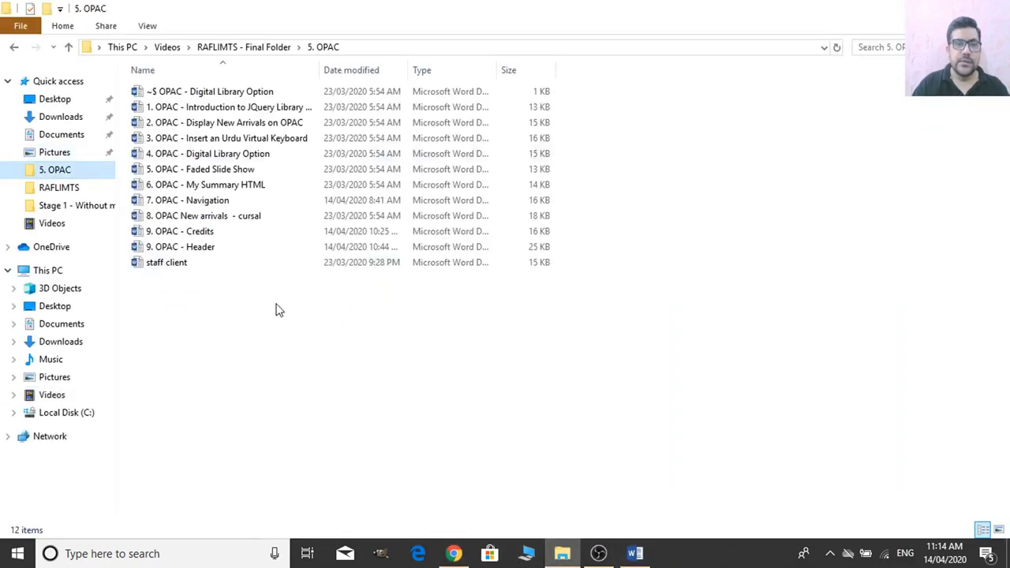
{"action": "double_click", "coordinate": [179, 247]}
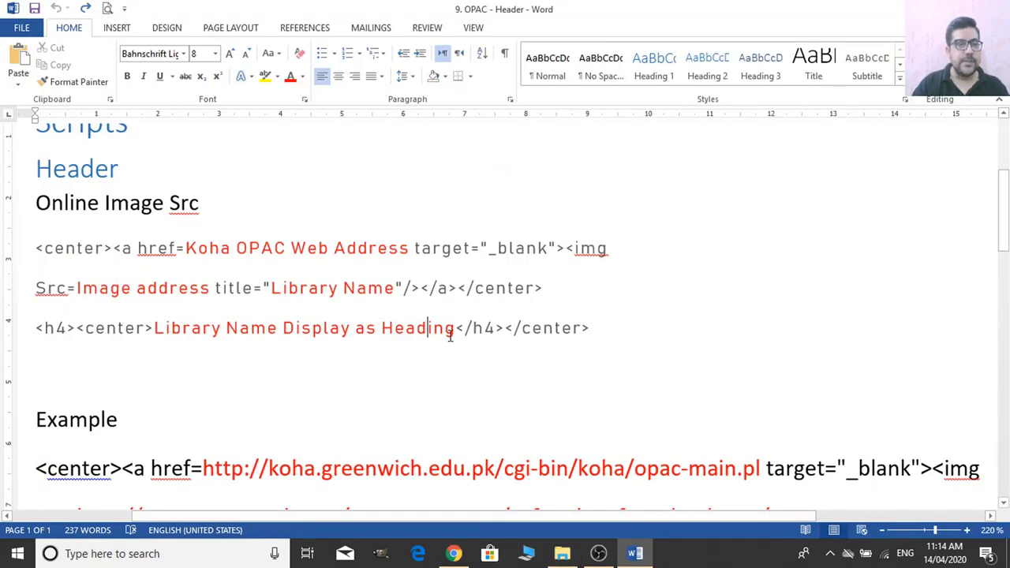
Select the 'Koha OPAC Web Address' placeholder in the header template.
{"action": "scroll", "coordinate": [451, 331], "scroll_direction": "down", "scroll_amount": 4}
{"action": "scroll", "coordinate": [451, 334], "scroll_direction": "up", "scroll_amount": 4}
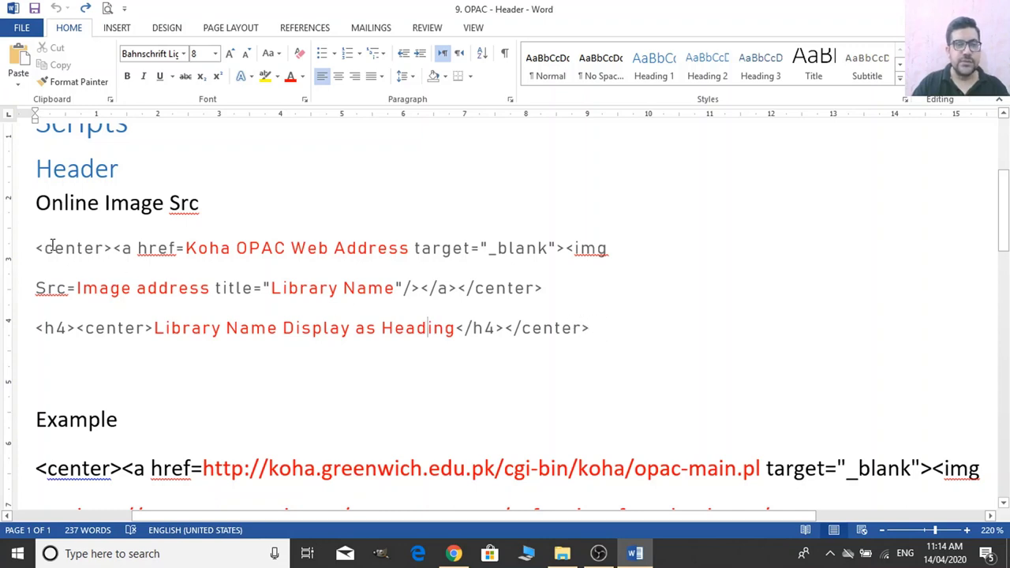
{"action": "left_click", "coordinate": [189, 247]}
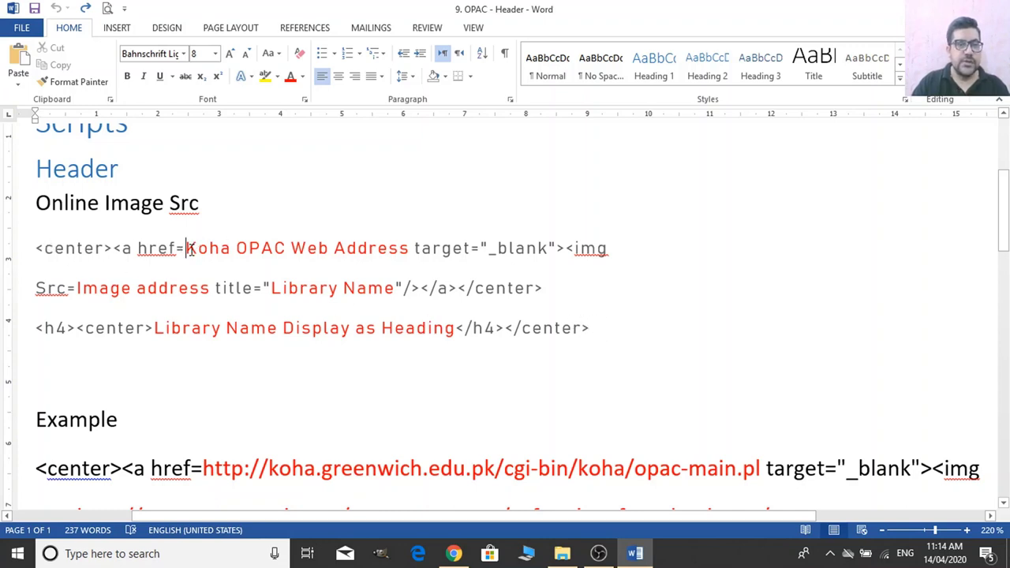
{"action": "left_click", "coordinate": [454, 553]}
{"action": "left_click", "coordinate": [604, 12]}
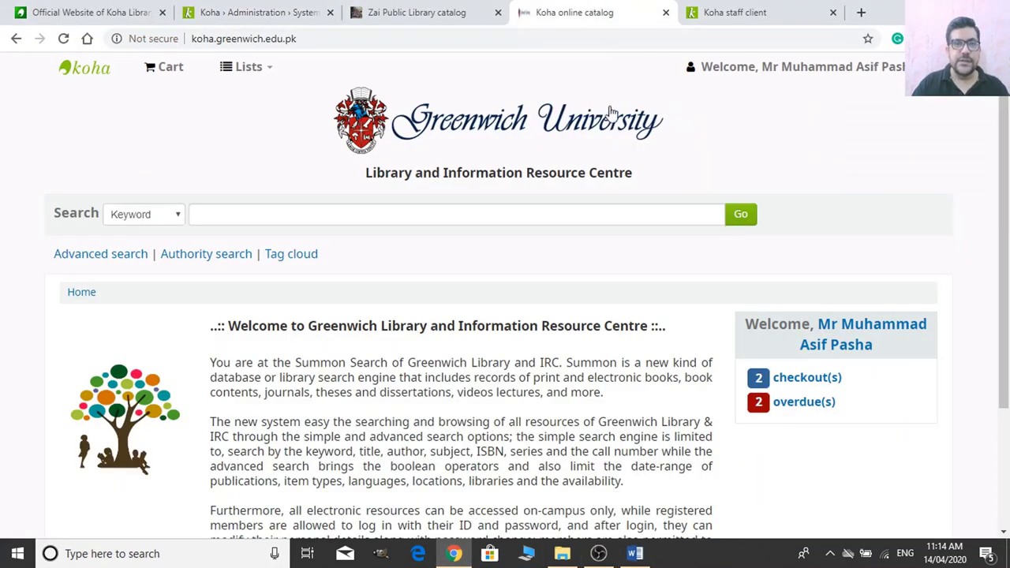
{"action": "left_click", "coordinate": [246, 14]}
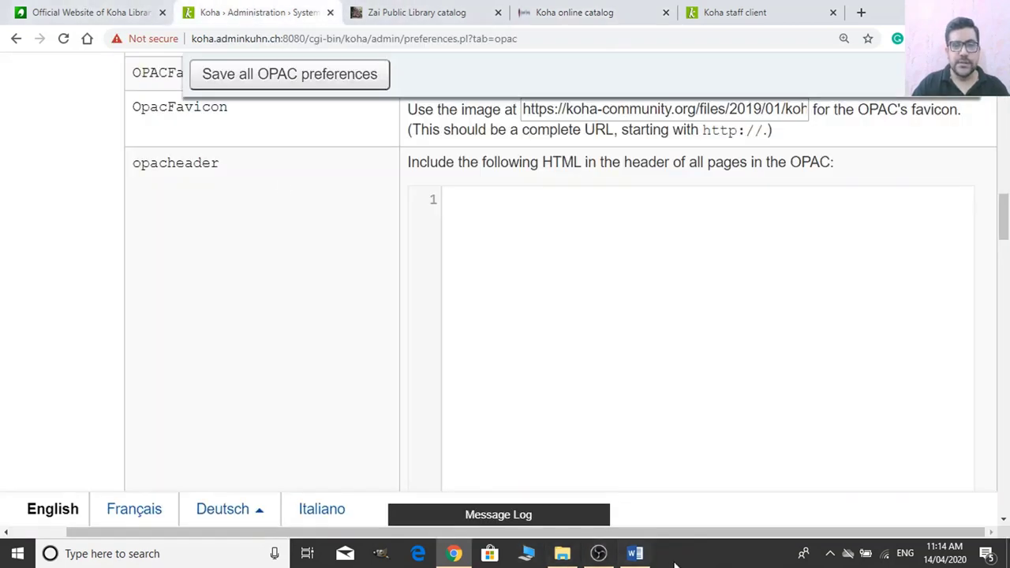
{"action": "left_click", "coordinate": [635, 553]}
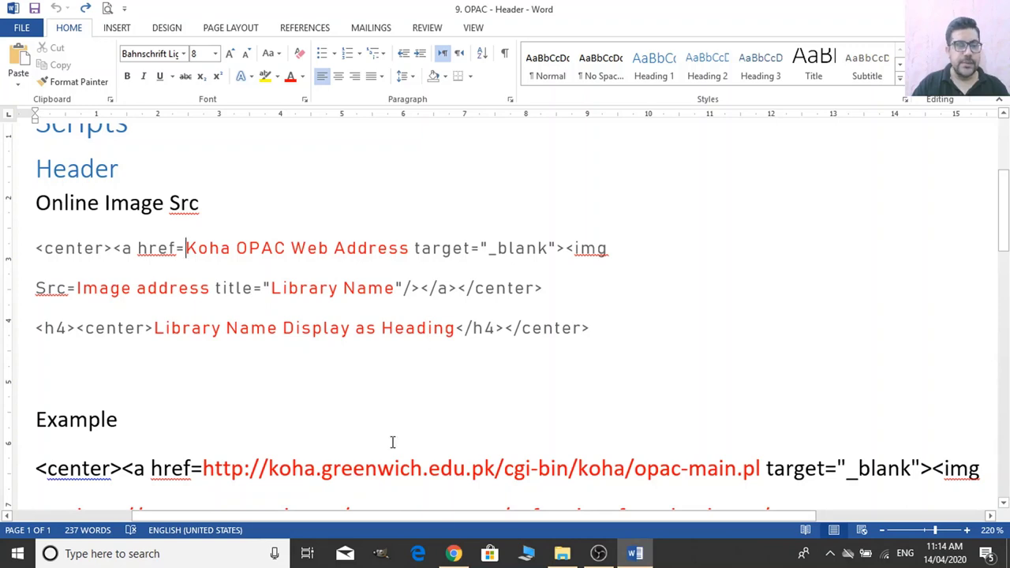
{"action": "left_click_drag", "start_coordinate": [187, 248], "coordinate": [410, 247]}
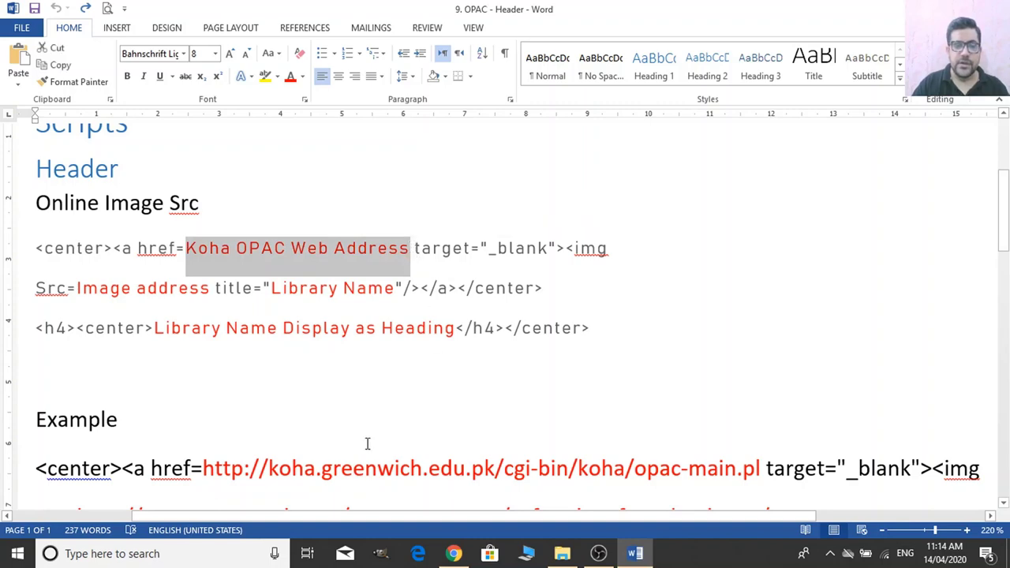
{"action": "left_click", "coordinate": [454, 554]}
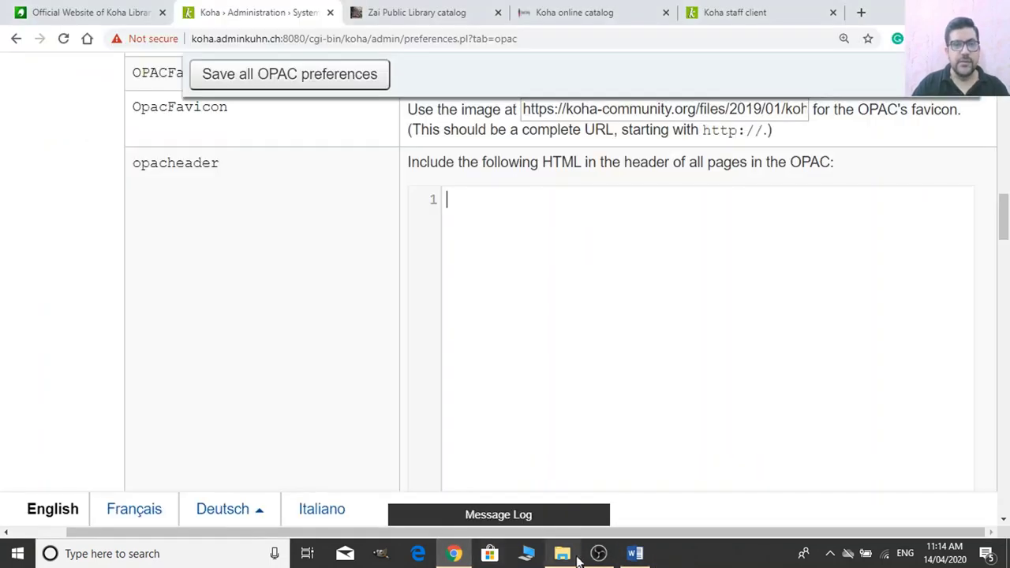
{"action": "left_click", "coordinate": [430, 12]}
{"action": "left_click", "coordinate": [351, 38]}
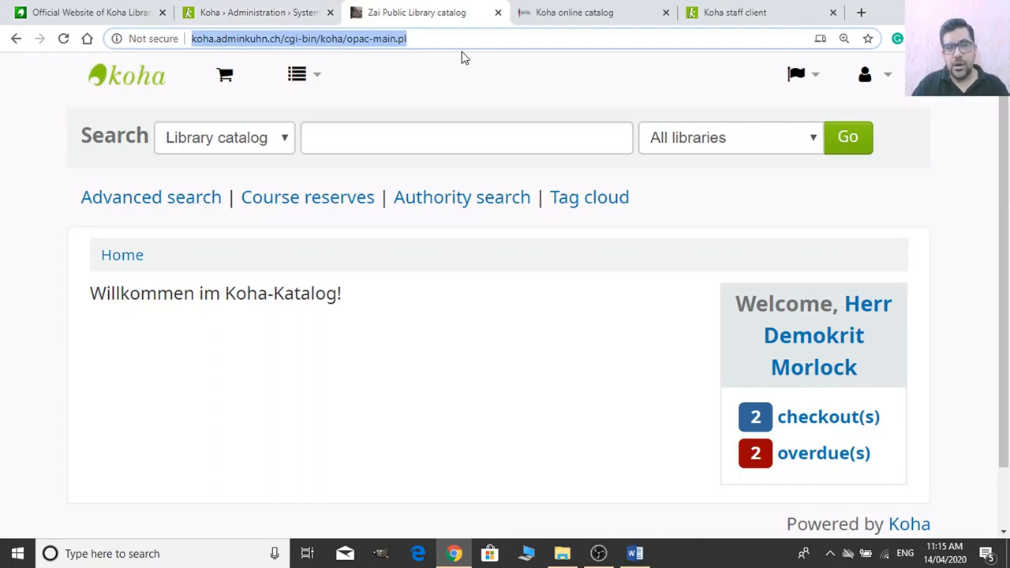
{"action": "type", "text": "loco"}
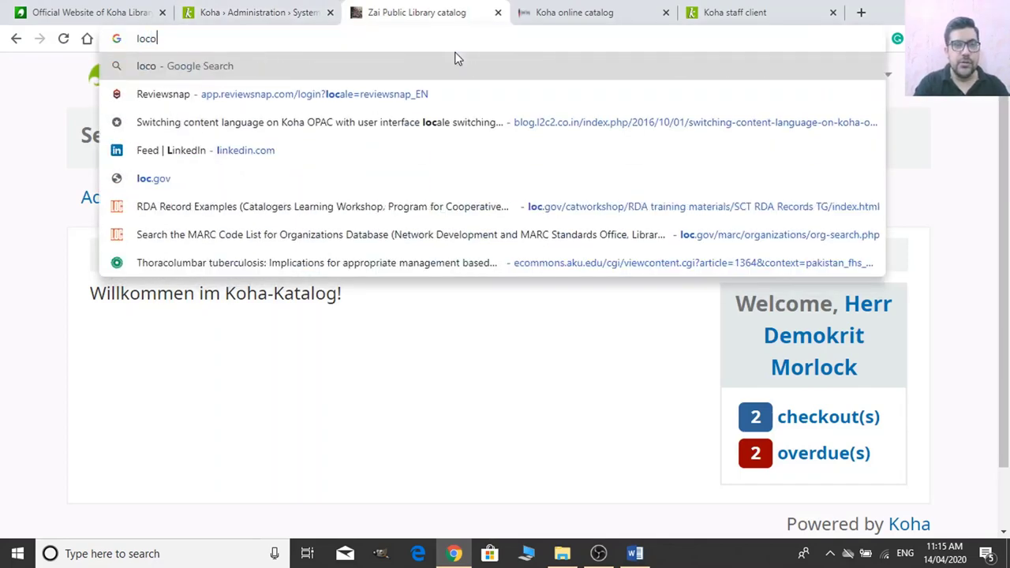
{"action": "key", "text": "BackSpace"}
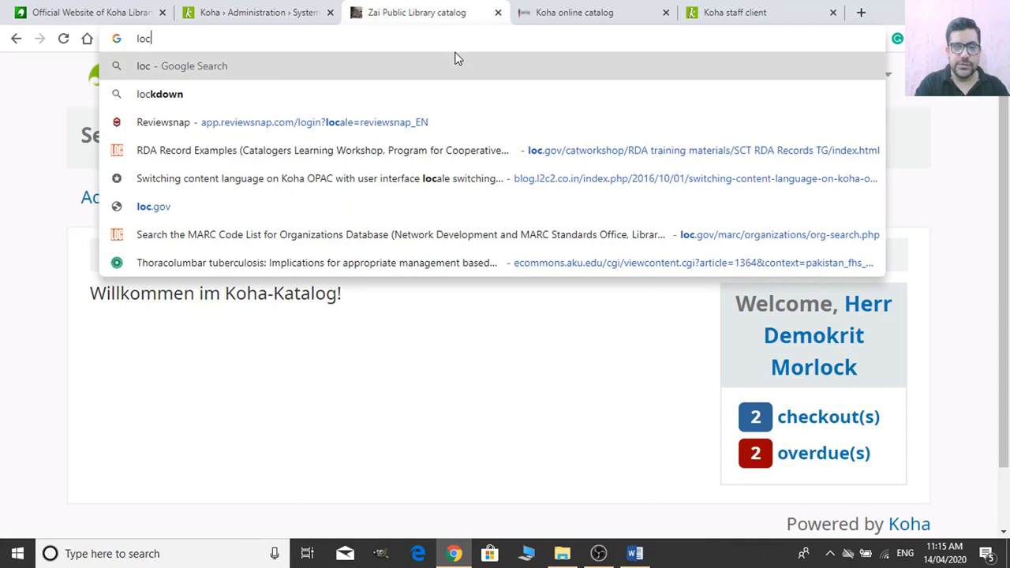
{"action": "type", "text": "alhost"}
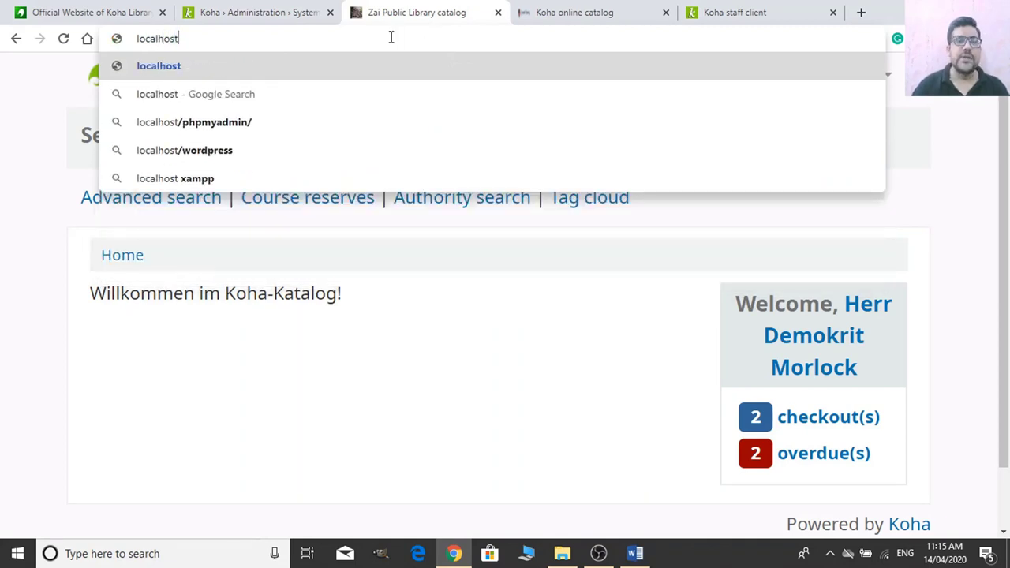
{"action": "key", "text": "BackSpace"}
{"action": "key", "text": "BackSpace"}
{"action": "key", "text": "BackSpace"}
{"action": "key", "text": "BackSpace"}
{"action": "key", "text": "BackSpace"}
{"action": "key", "text": "BackSpace"}
{"action": "key", "text": "BackSpace"}
{"action": "key", "text": "BackSpace"}
{"action": "key", "text": "BackSpace"}
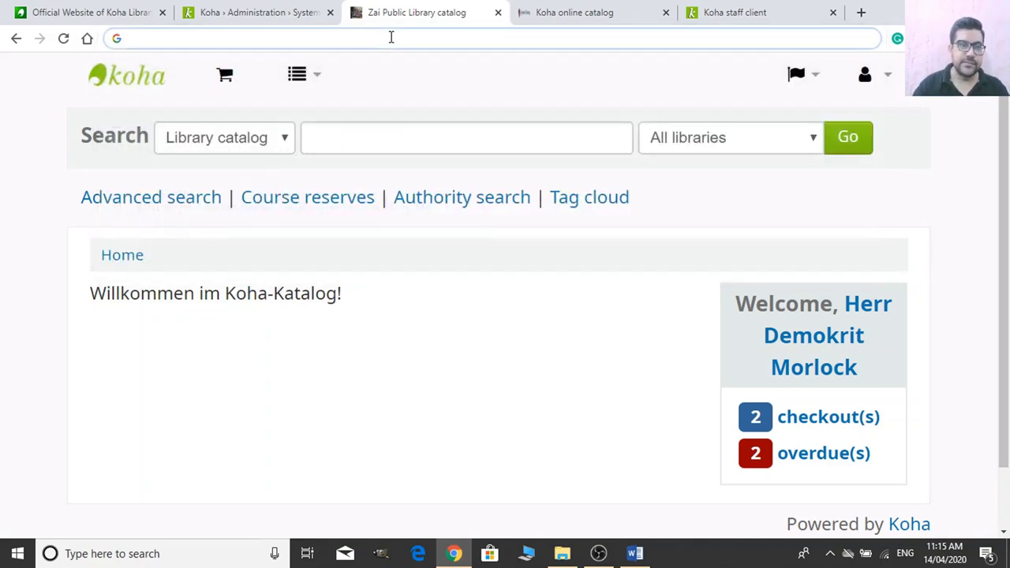
{"action": "key", "text": "Escape"}
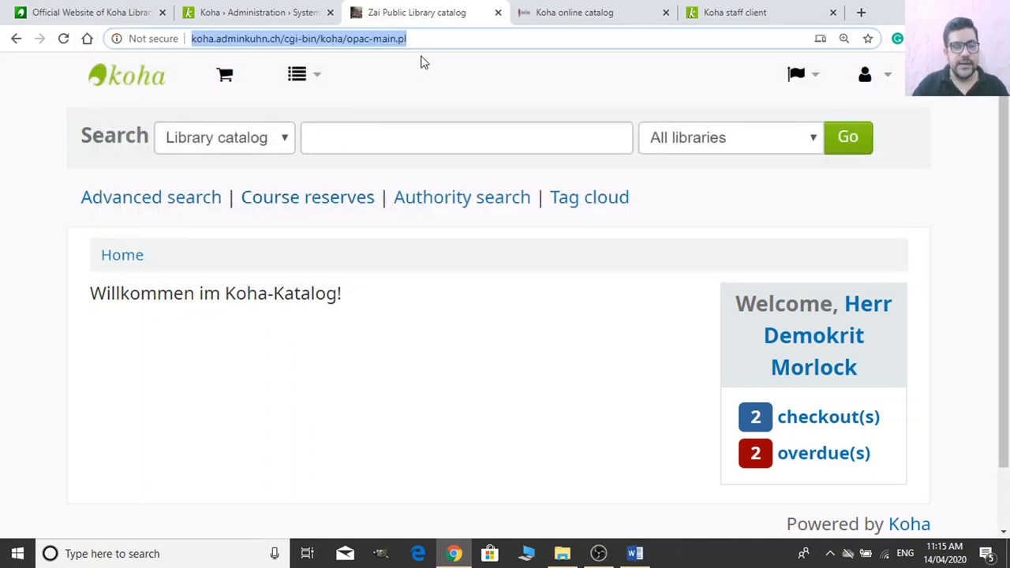
{"action": "left_click", "coordinate": [537, 11]}
{"action": "left_click", "coordinate": [428, 34]}
{"action": "key", "text": "ctrl+c"}
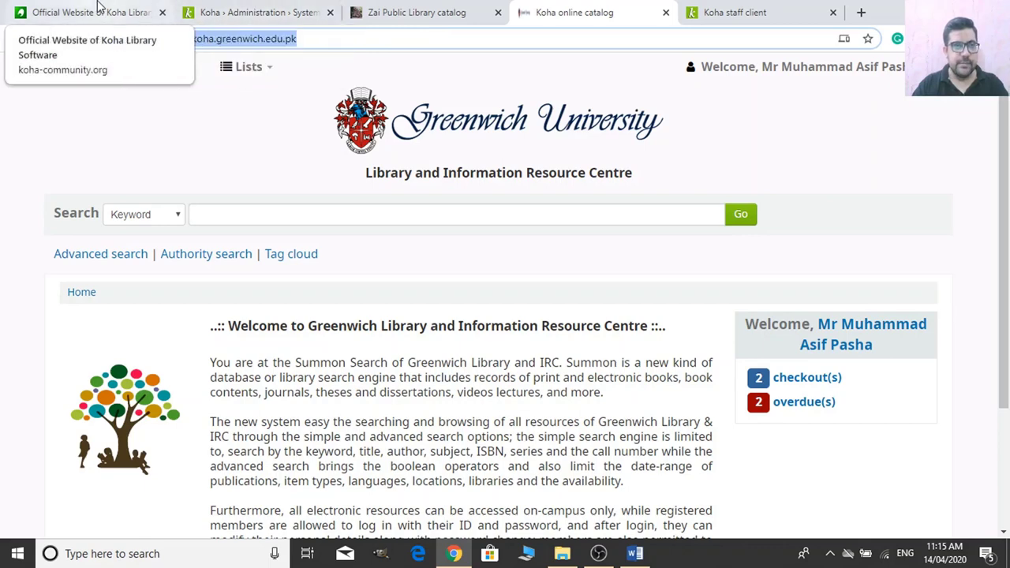
{"action": "key", "text": "alt+Tab"}
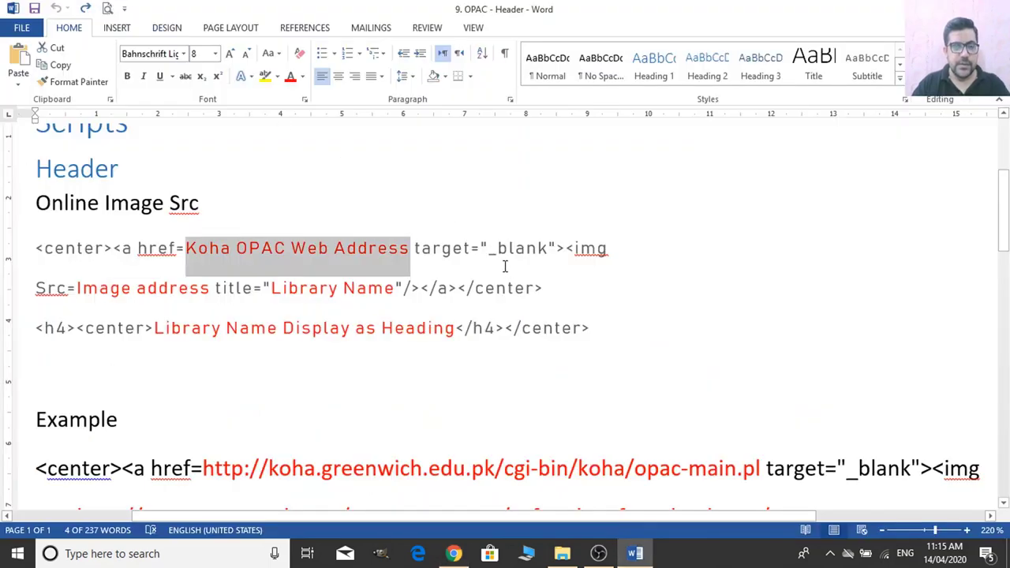
{"action": "key", "text": "ctrl+v"}
Bring up the Greenwich catalog home page showing its University logo.
{"action": "left_click", "coordinate": [595, 293]}
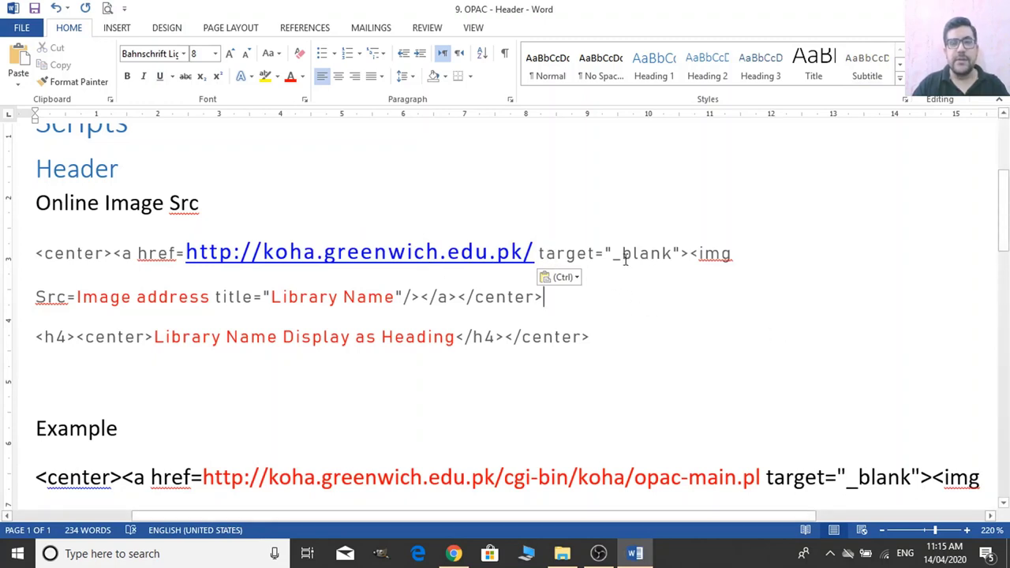
{"action": "left_click_drag", "start_coordinate": [698, 254], "coordinate": [538, 255]}
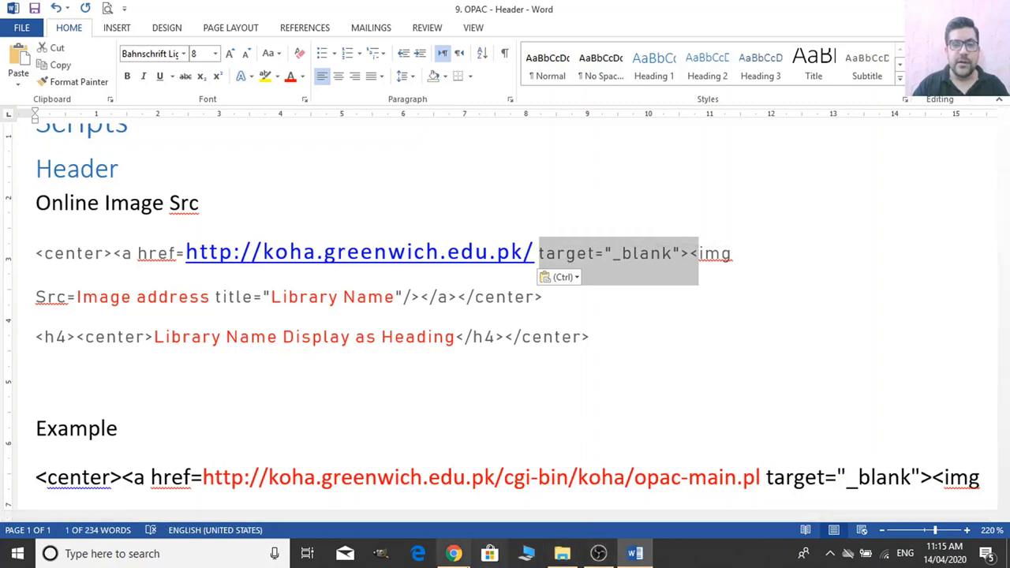
{"action": "left_click", "coordinate": [453, 553]}
{"action": "left_click", "coordinate": [431, 14]}
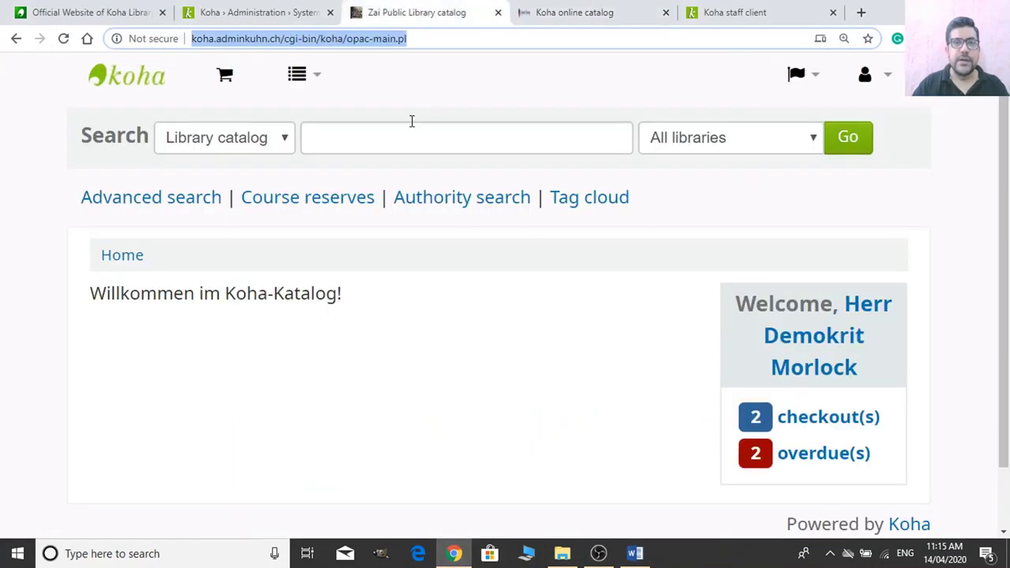
{"action": "left_click", "coordinate": [603, 9]}
{"action": "left_click", "coordinate": [523, 137]}
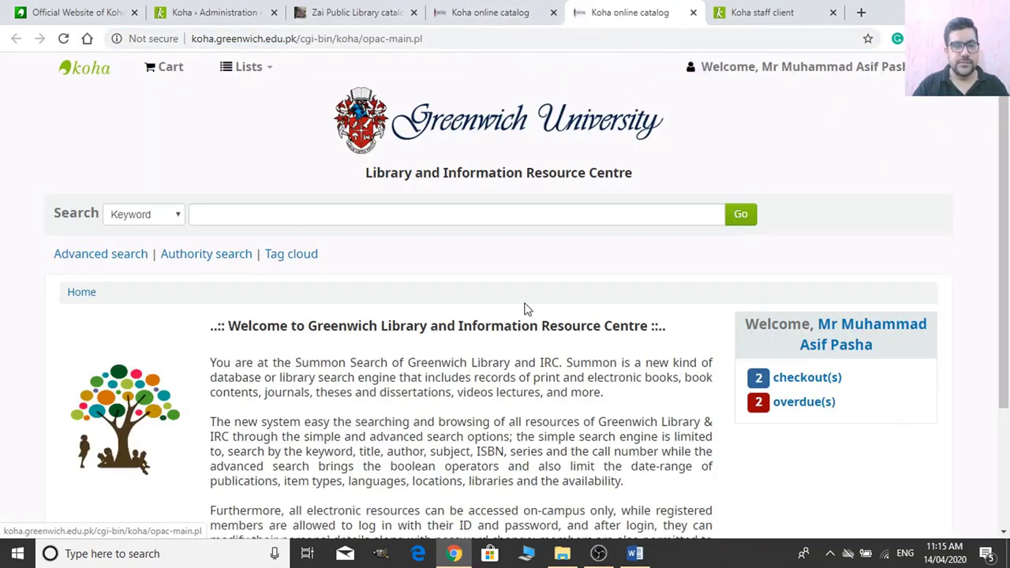
Replace the 'Image address' placeholder with the logo_white_2x_red-4.png image address.
{"action": "key", "text": "alt+Tab"}
{"action": "left_click", "coordinate": [651, 394]}
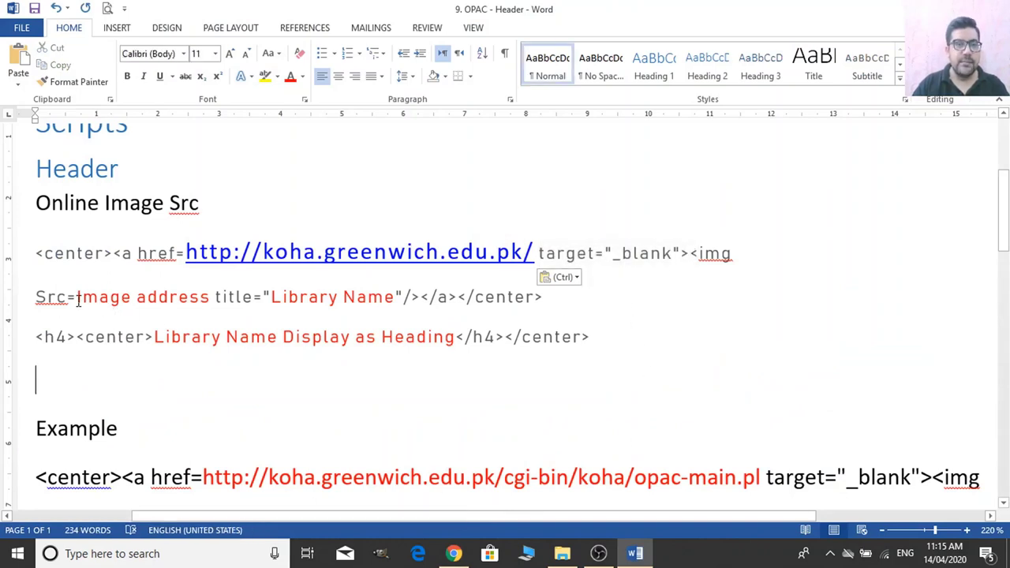
{"action": "left_click_drag", "start_coordinate": [78, 300], "coordinate": [189, 300]}
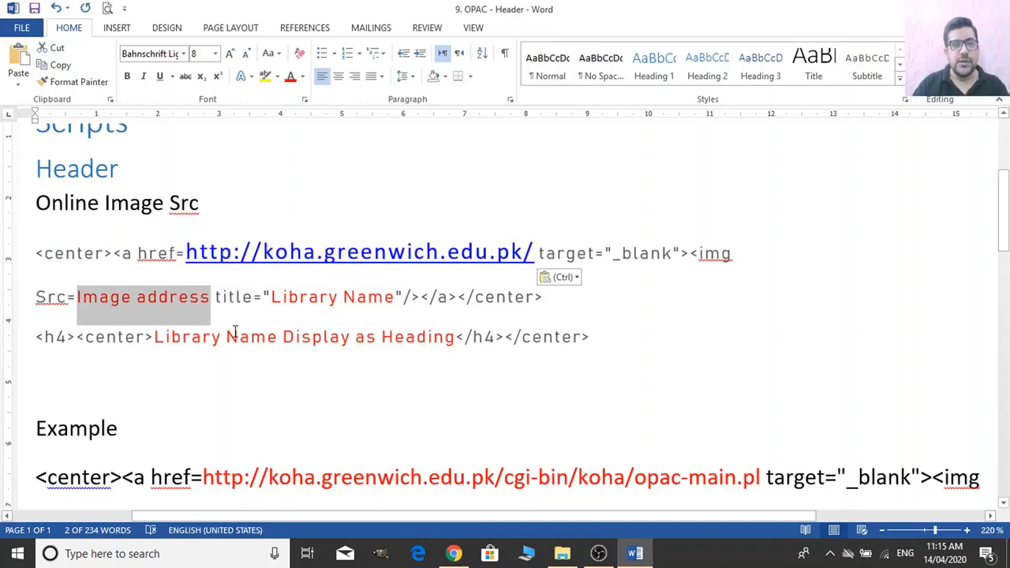
{"action": "key", "text": "alt+Tab"}
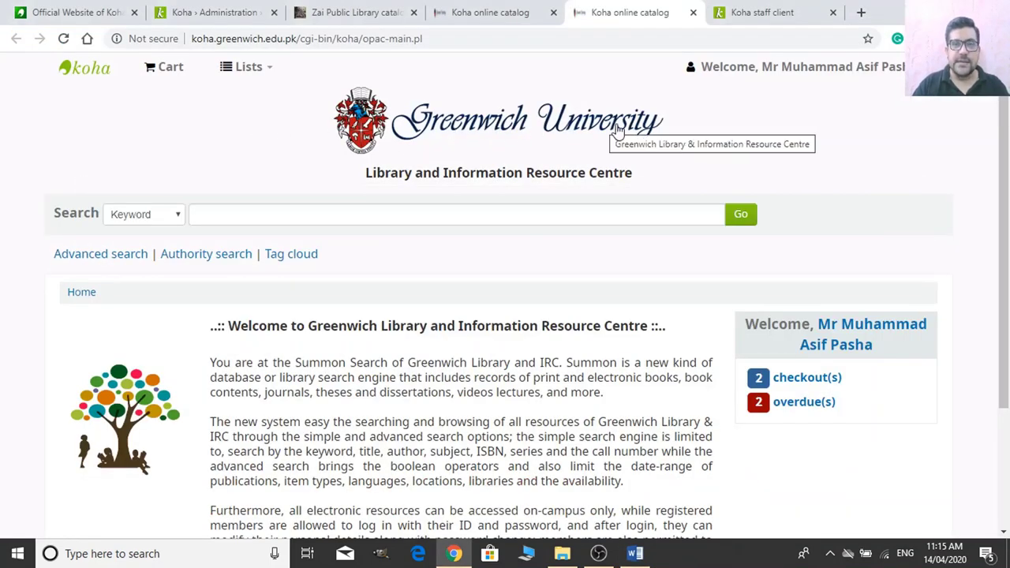
{"action": "key", "text": "alt+Tab"}
{"action": "key", "text": "alt+Tab"}
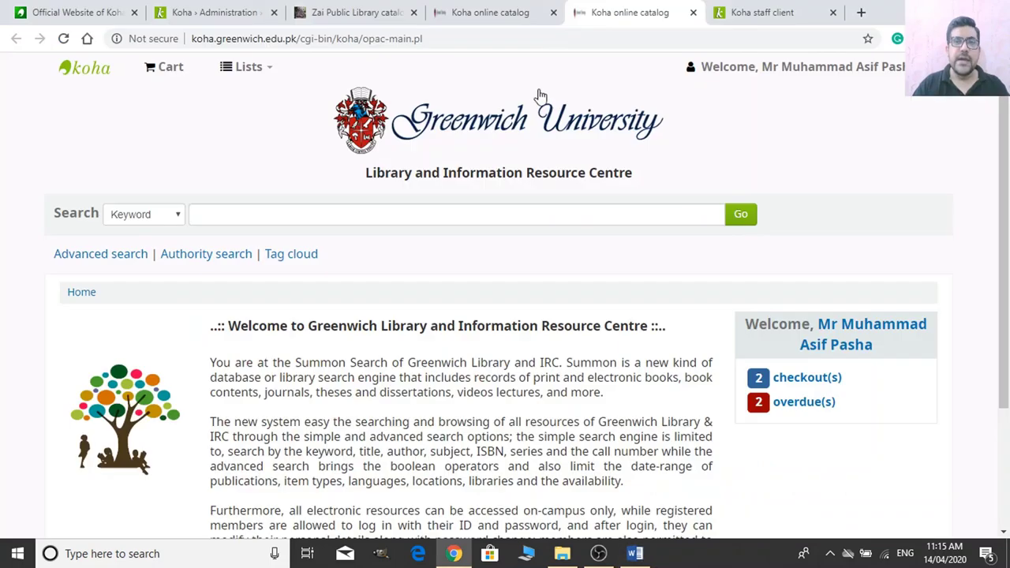
{"action": "right_click", "coordinate": [527, 124]}
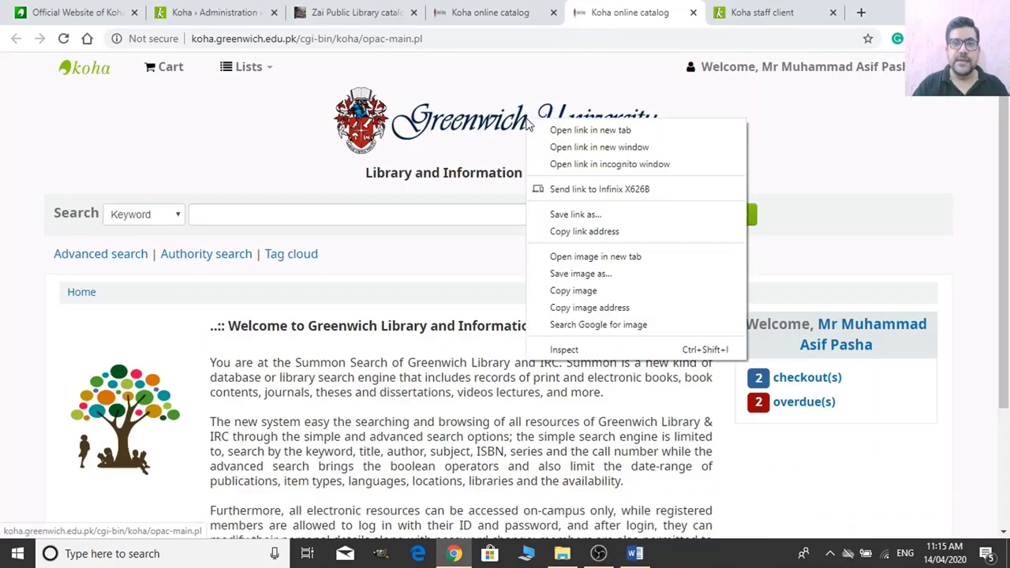
{"action": "left_click", "coordinate": [587, 309]}
{"action": "key", "text": "alt+Tab"}
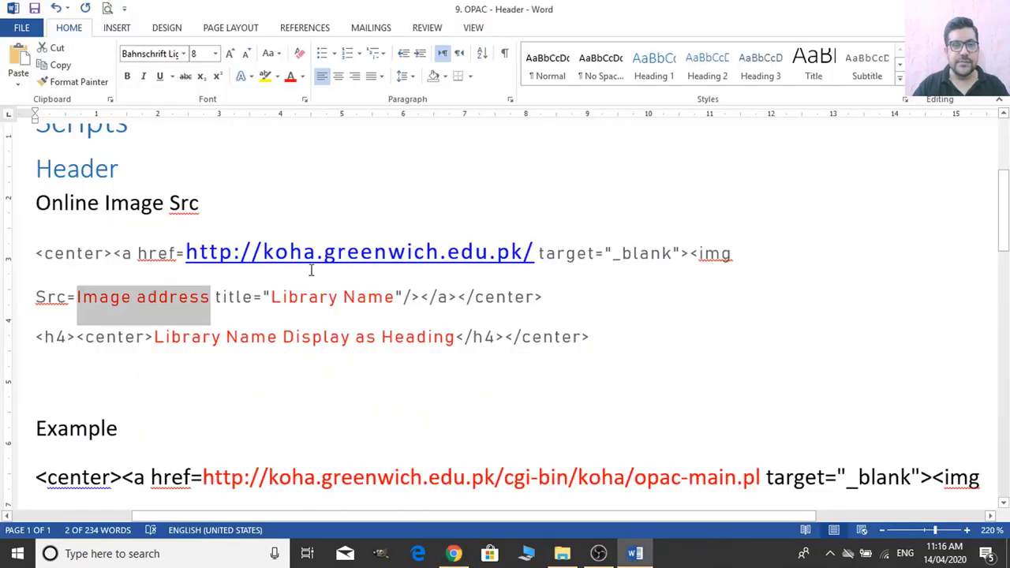
{"action": "key", "text": "ctrl+v"}
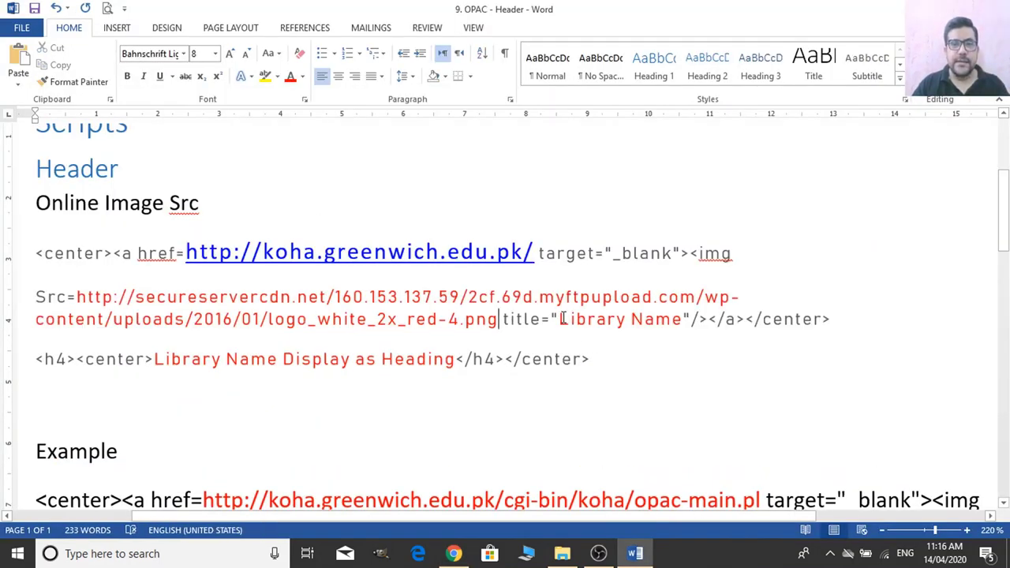
Replace the title's 'Library Name' placeholder with 'Greenwich University Library', correcting the typo.
{"action": "key", "text": "alt+Tab"}
{"action": "key", "text": "alt+Tab"}
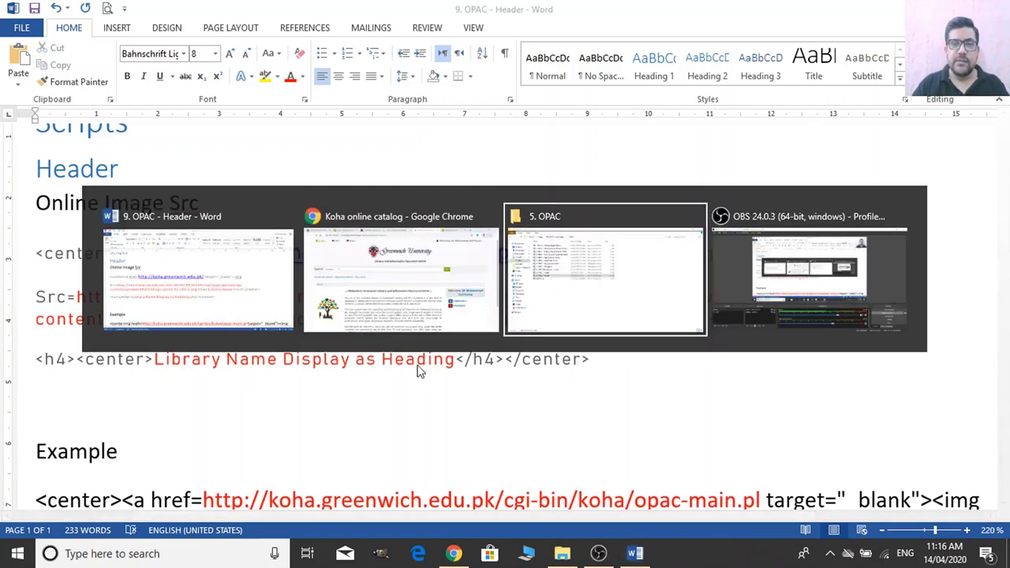
{"action": "key", "text": "alt+Tab"}
{"action": "key", "text": "alt+Tab"}
{"action": "key", "text": "alt+Tab"}
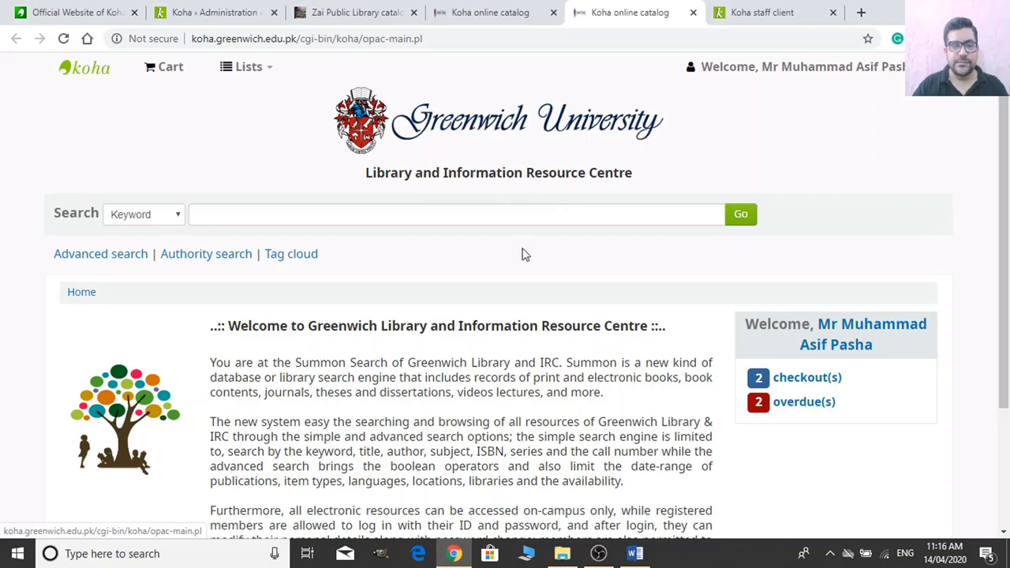
{"action": "key", "text": "alt+Tab"}
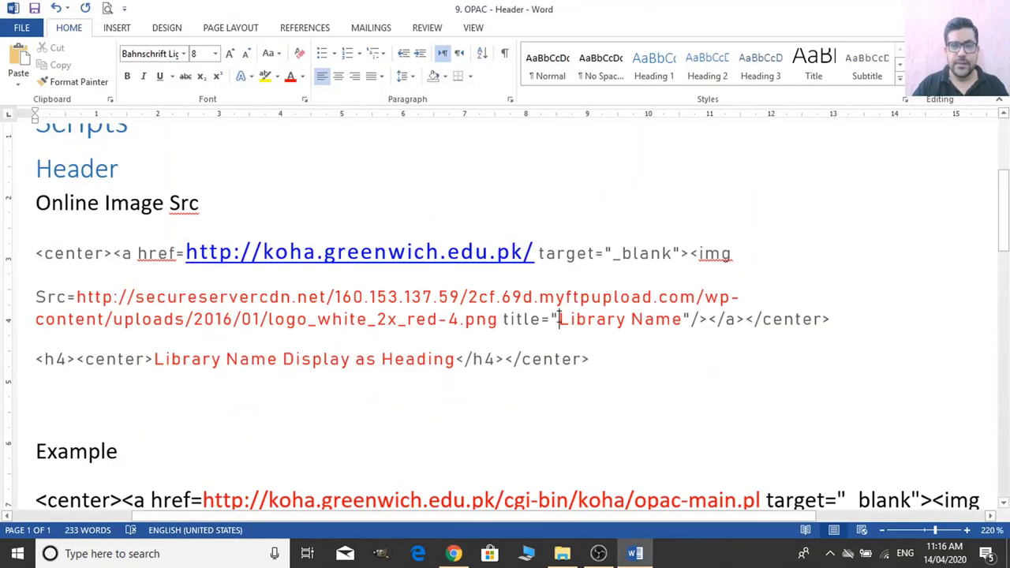
{"action": "left_click_drag", "start_coordinate": [558, 318], "coordinate": [682, 319]}
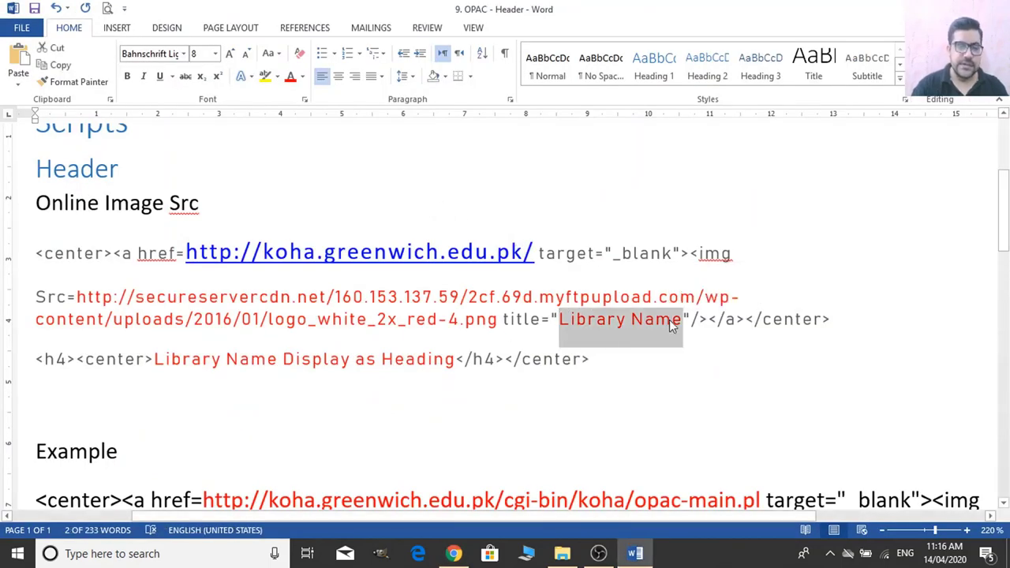
{"action": "type", "text": "Green"}
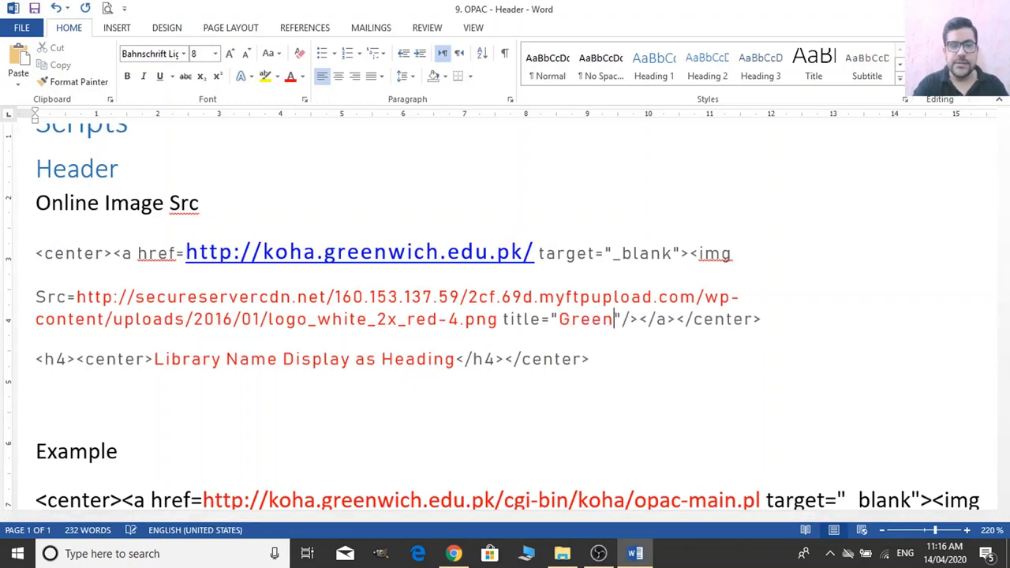
{"action": "type", "text": "wich U"}
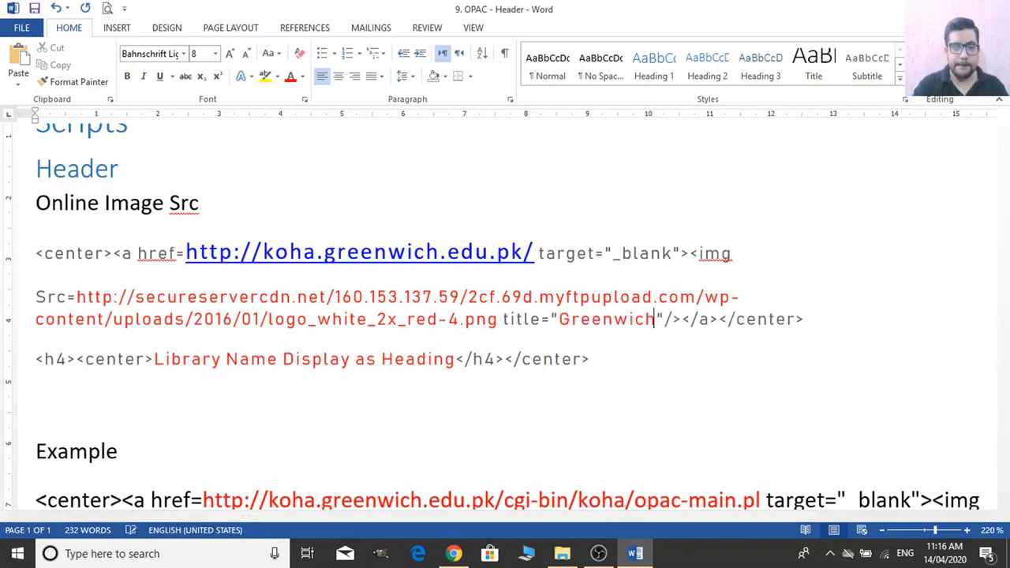
{"action": "type", "text": "niveristy"}
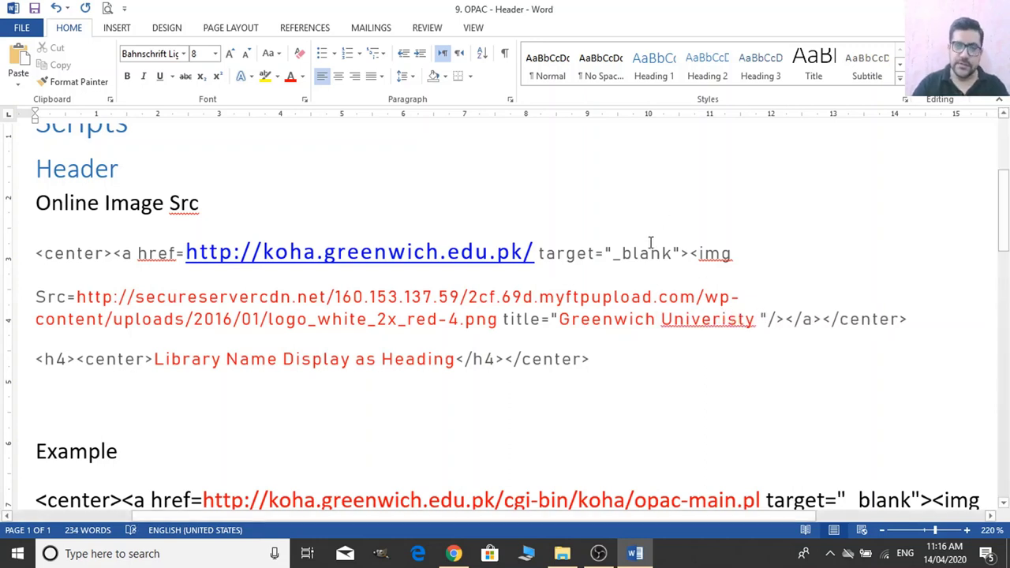
{"action": "right_click", "coordinate": [756, 327]}
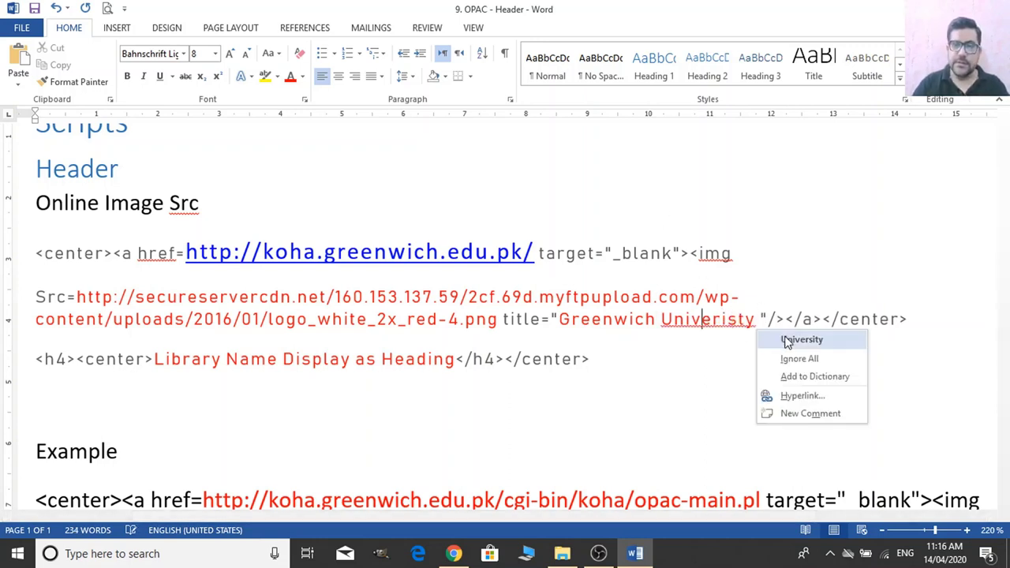
{"action": "left_click", "coordinate": [789, 339]}
{"action": "type", "text": "Library"}
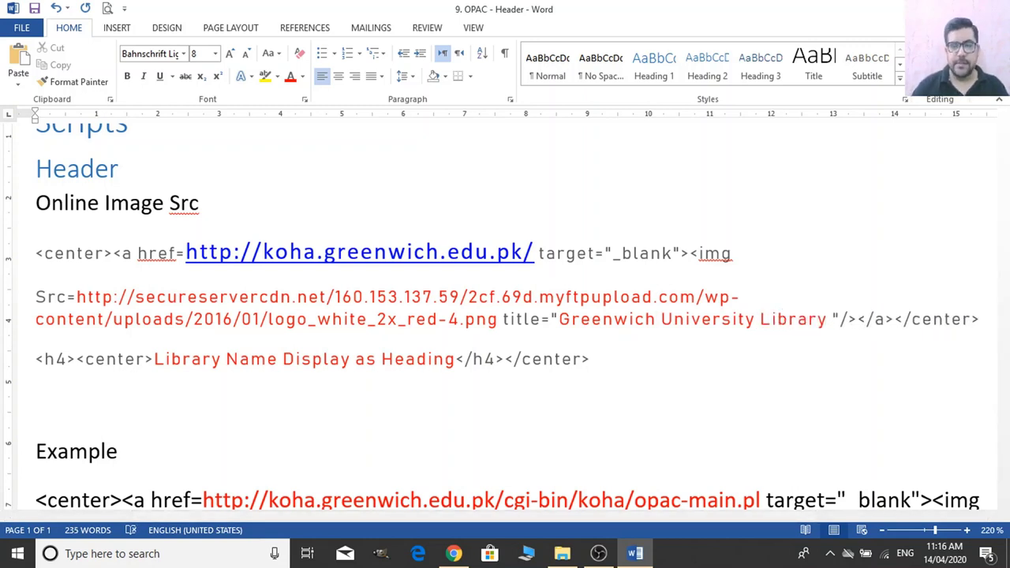
{"action": "key", "text": "Delete"}
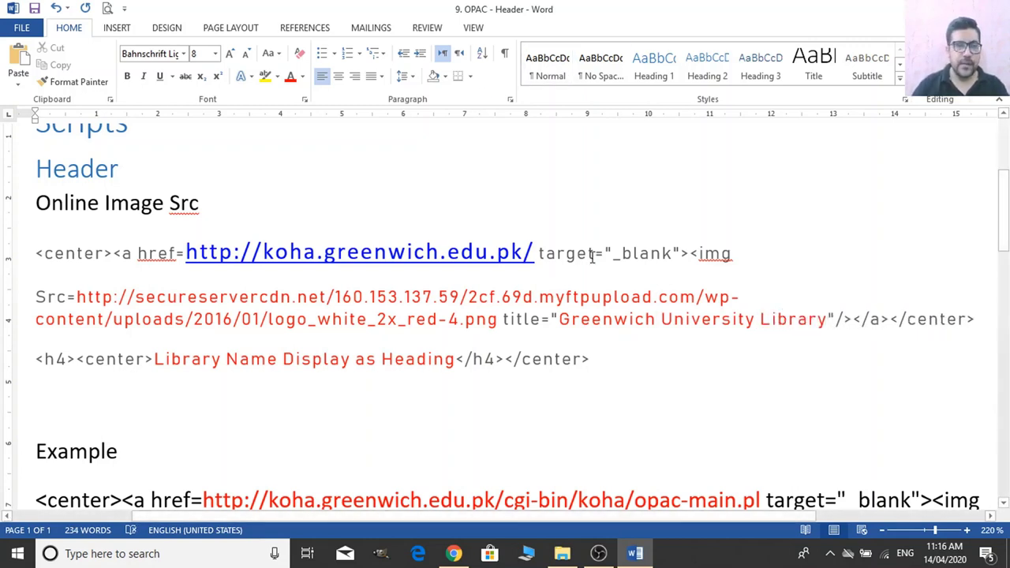
{"action": "scroll", "coordinate": [260, 271], "scroll_direction": "down", "scroll_amount": 4}
{"action": "left_click_drag", "start_coordinate": [155, 205], "coordinate": [455, 206]}
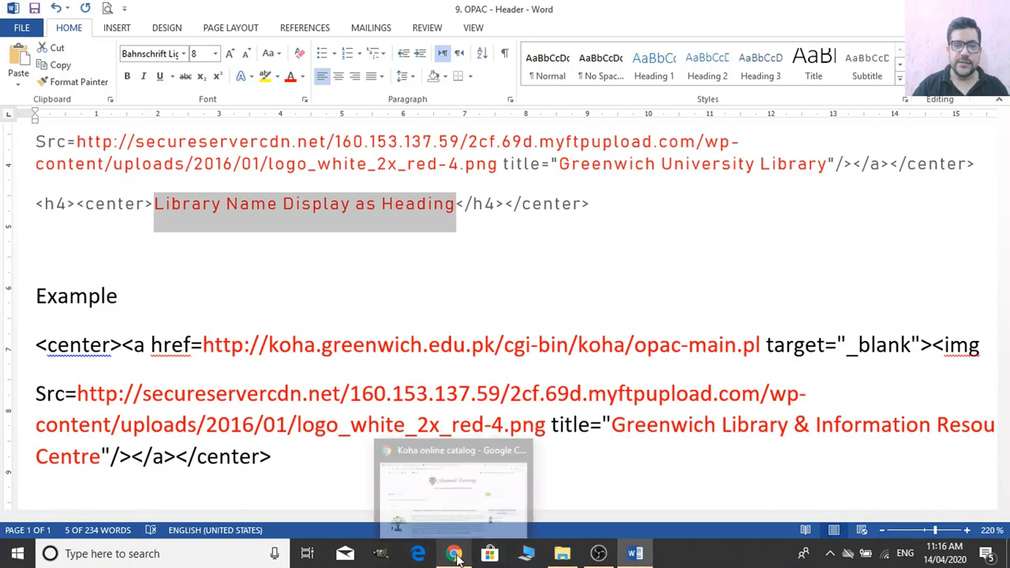
Paste 'Library and Information Resource Centre' into the heading and prefix 'Welcome to Greenwich University'.
{"action": "left_click", "coordinate": [456, 554]}
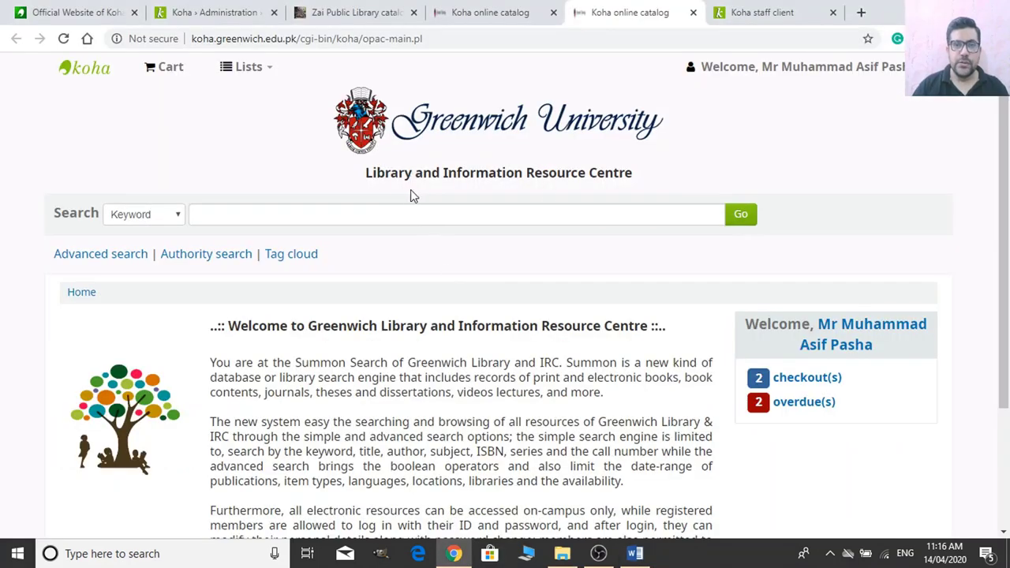
{"action": "left_click_drag", "start_coordinate": [367, 175], "coordinate": [621, 168]}
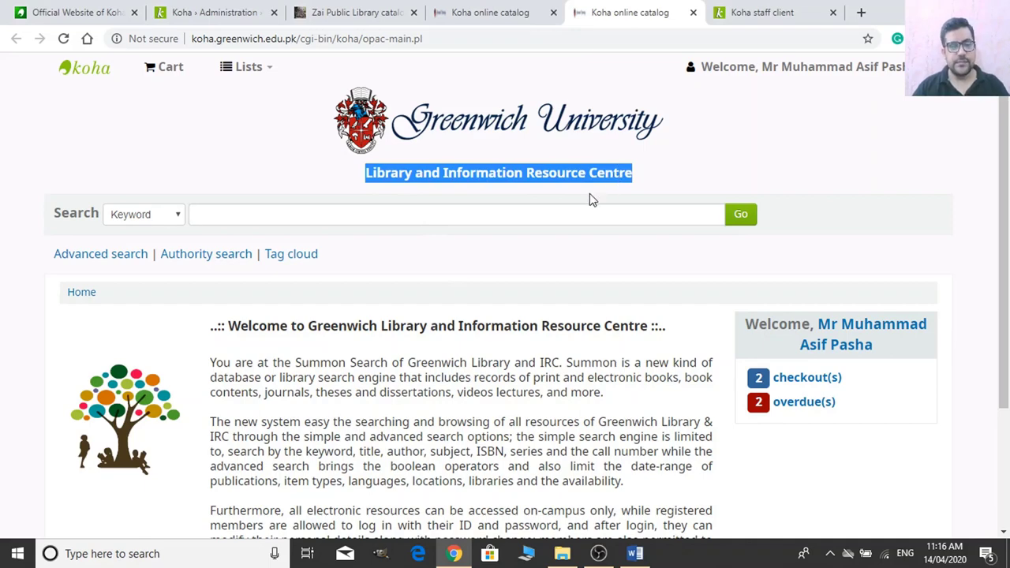
{"action": "key", "text": "alt+Tab"}
{"action": "key", "text": "ctrl+v"}
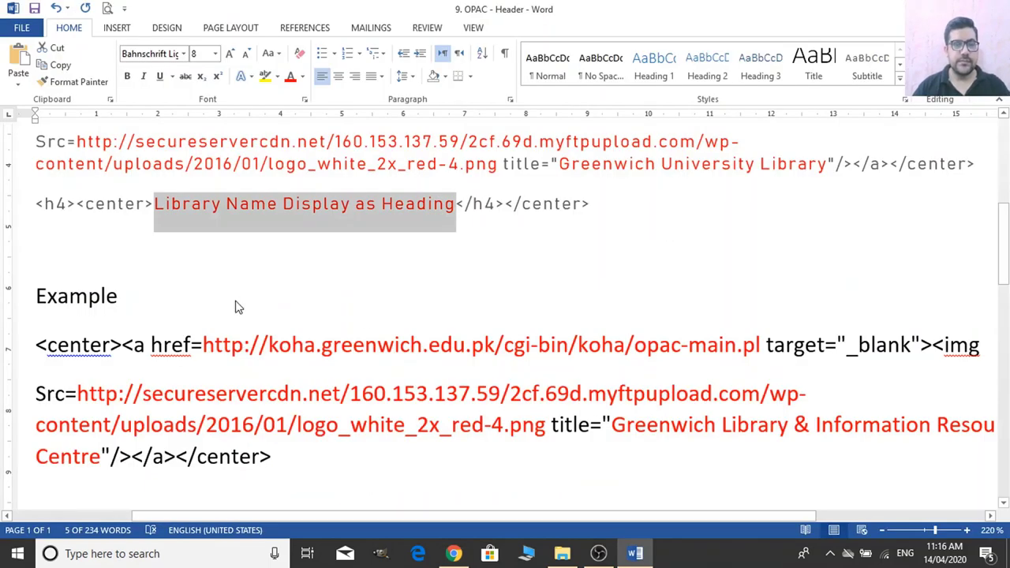
{"action": "left_click", "coordinate": [155, 212]}
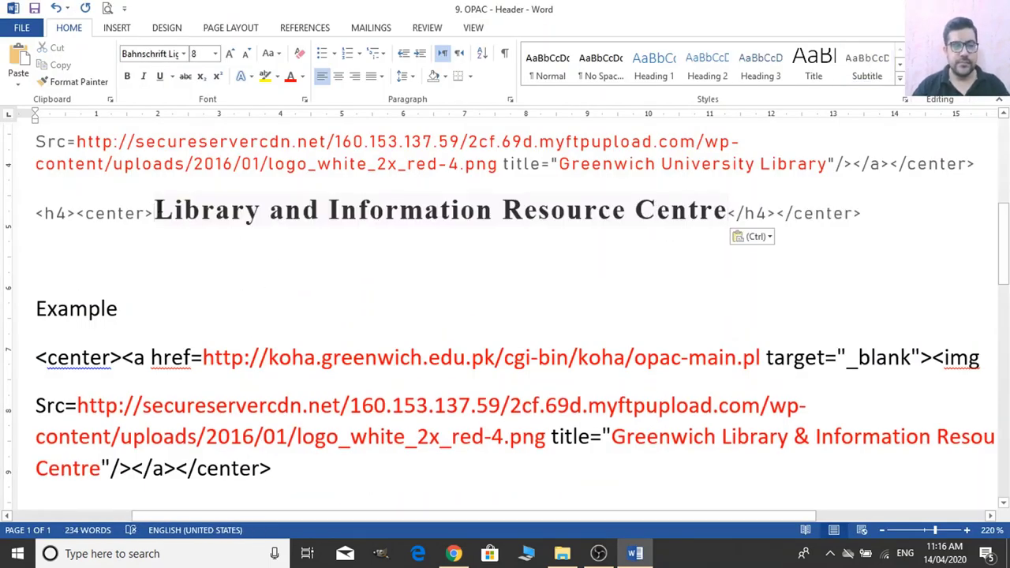
{"action": "type", "text": "Welcome "}
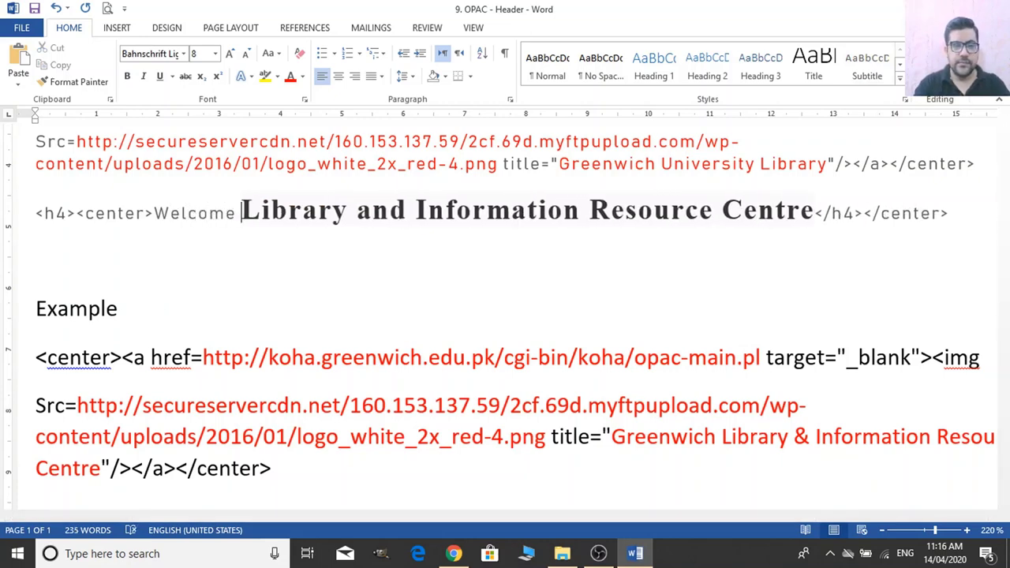
{"action": "type", "text": "to Green"}
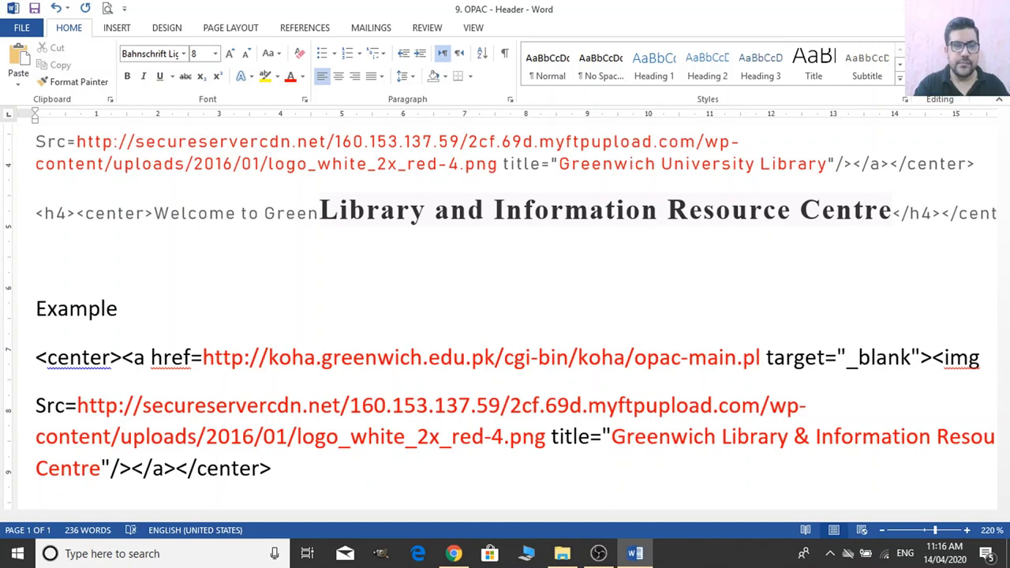
{"action": "type", "text": "wic"}
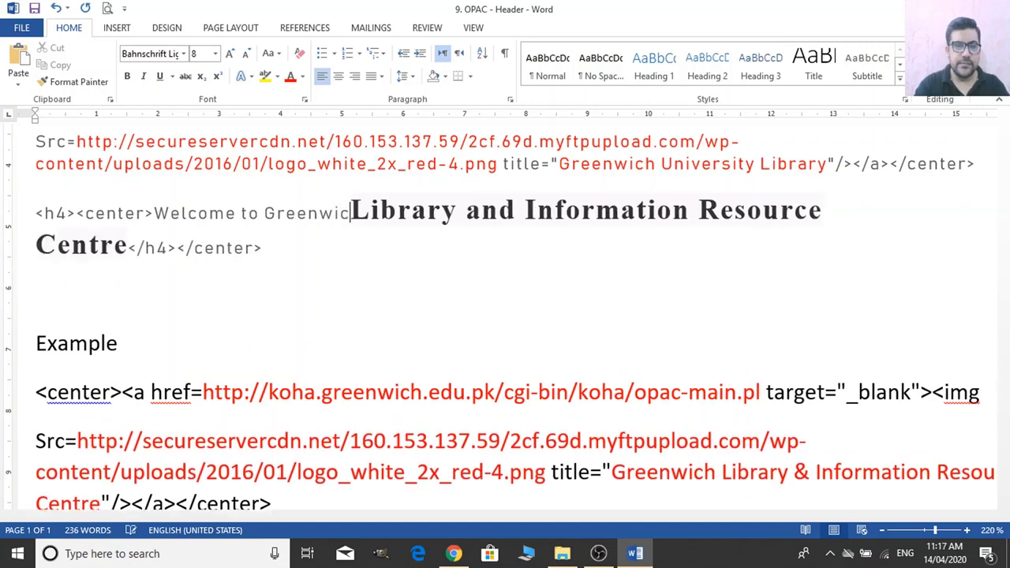
{"action": "type", "text": "h Uni"}
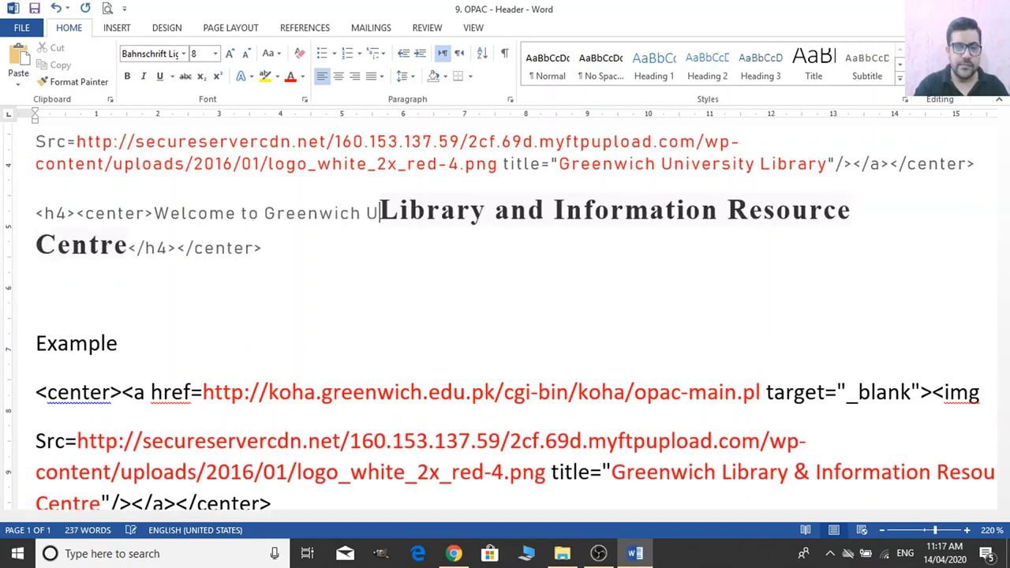
{"action": "type", "text": "versity"}
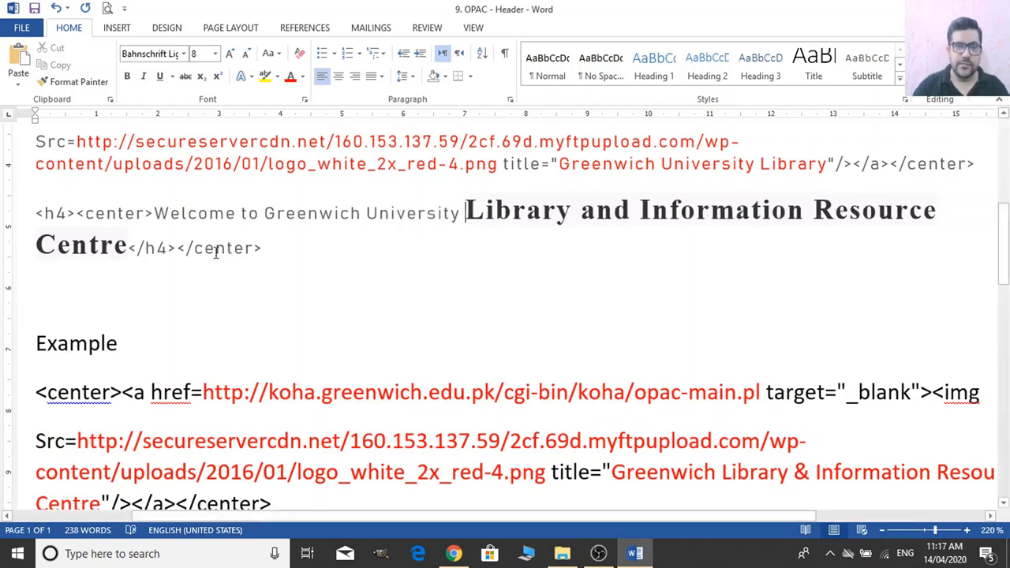
Apply No Spacing style to the h4 heading line and select the header HTML code.
{"action": "triple_click", "coordinate": [320, 257]}
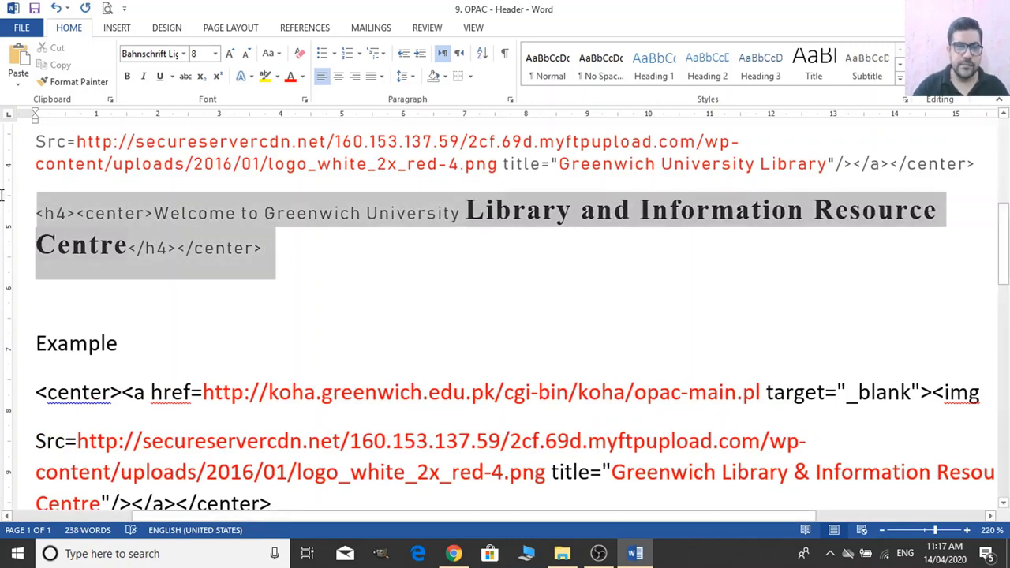
{"action": "left_click", "coordinate": [601, 75]}
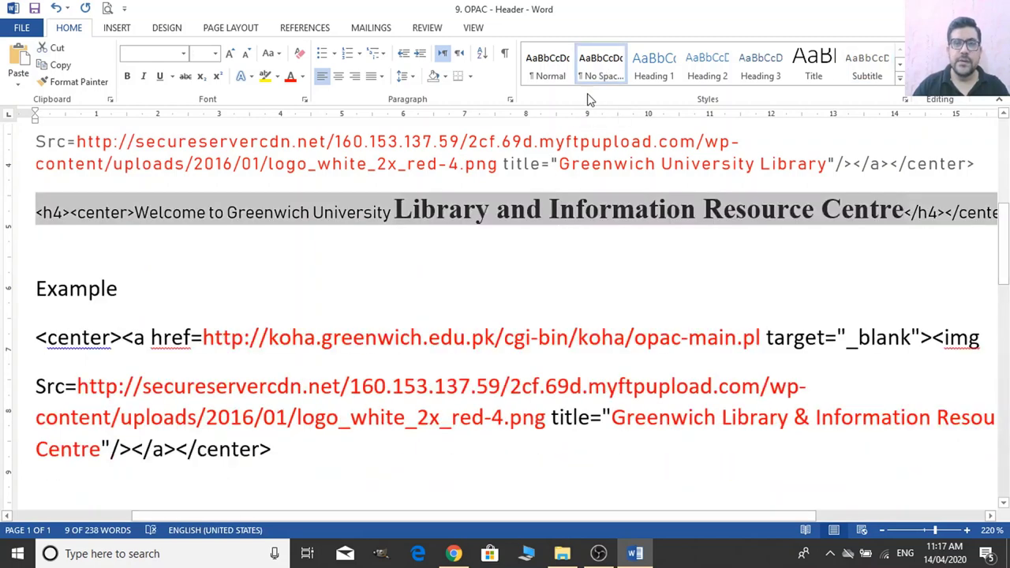
{"action": "left_click", "coordinate": [424, 259]}
{"action": "left_click", "coordinate": [332, 242]}
{"action": "left_click_drag", "start_coordinate": [332, 242], "coordinate": [129, 186]}
{"action": "left_click_drag", "start_coordinate": [91, 155], "coordinate": [35, 244]}
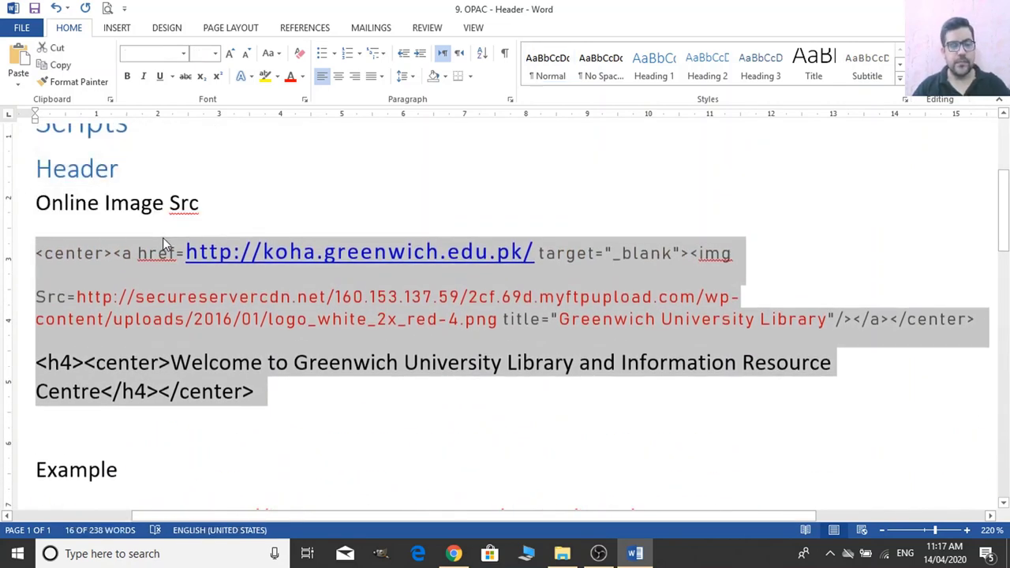
Paste the Greenwich header HTML into the empty opacheader editor and save all OPAC preferences.
{"action": "key", "text": "alt+Tab"}
{"action": "key", "text": "alt+Tab"}
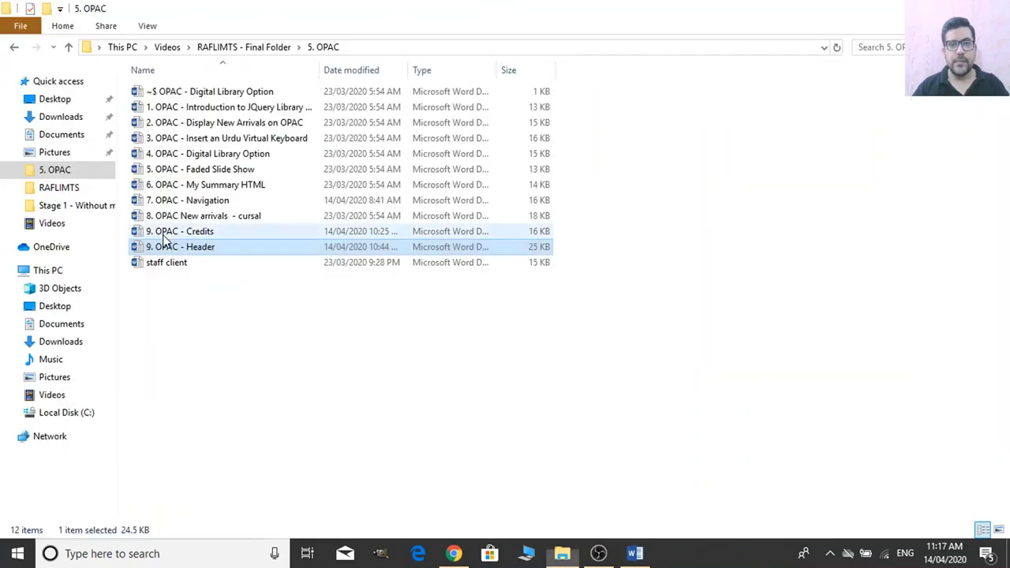
{"action": "key", "text": "alt+Tab"}
{"action": "key", "text": "alt+Tab"}
{"action": "key", "text": "alt+Tab"}
{"action": "key", "text": "alt+Tab"}
{"action": "key", "text": "alt+Tab"}
{"action": "key", "text": "alt+Tab"}
{"action": "left_click", "coordinate": [179, 10]}
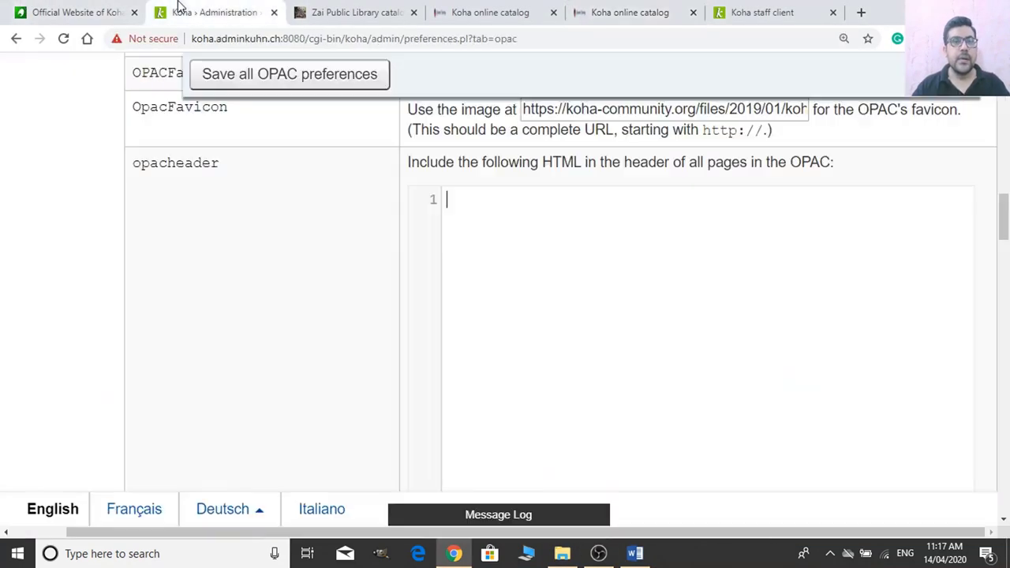
{"action": "left_click", "coordinate": [517, 233]}
{"action": "type", "text": "<center><a href=http://koha.greenwich.edu.pk/ target=\"_blank\"><img Src=http://secureservercdn.net/160.153.137.59/2cf.69d.myftpupload.com/content/uploads/2016/01/logo_white_2x_red-4.png title=\"Greenwich University Library\"/></a></center> <h4><center>Welcome to Greenwich University Library and Information Resource Centre</h4></center>"}
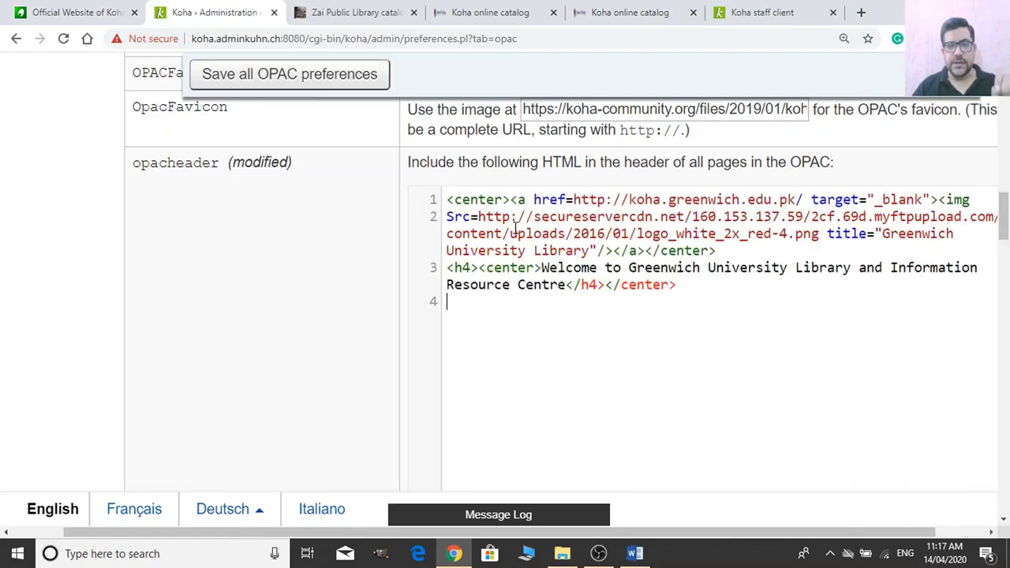
{"action": "scroll", "coordinate": [694, 457], "scroll_direction": "down", "scroll_amount": 2}
{"action": "key", "text": "ctrl+minus"}
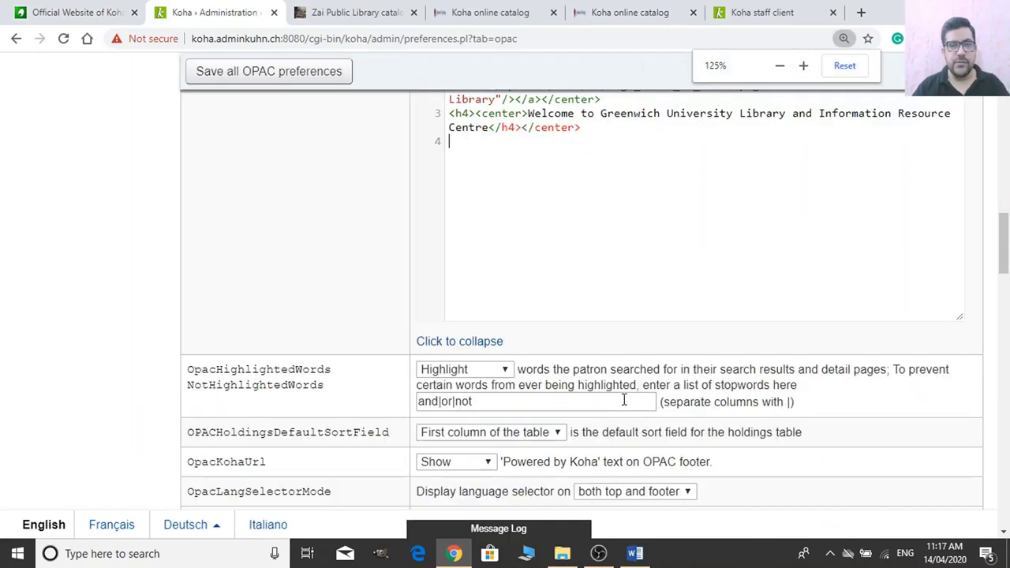
{"action": "left_click", "coordinate": [330, 73]}
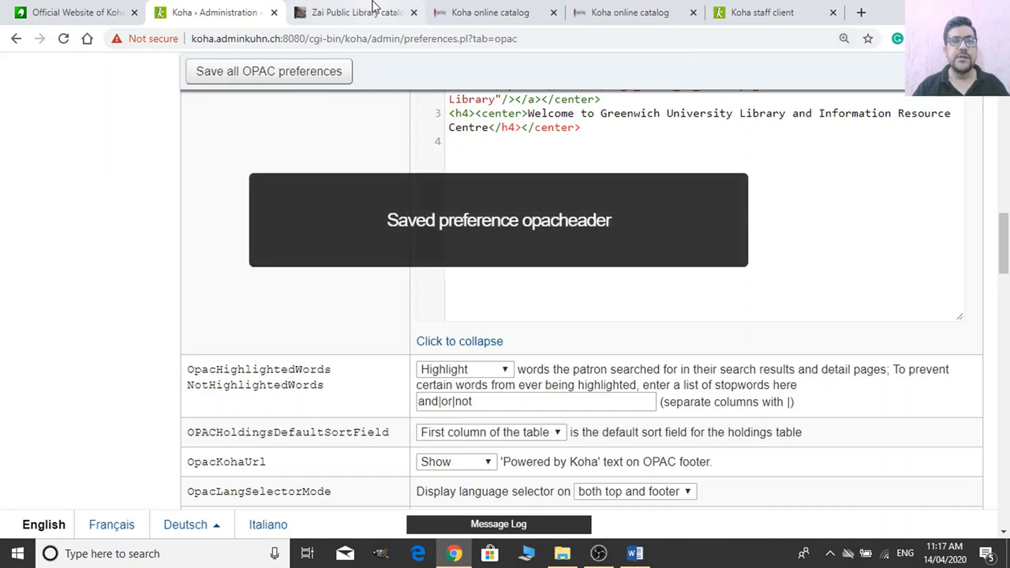
Reload the public catalog home page to show the Greenwich logo and welcome heading.
{"action": "left_click", "coordinate": [368, 12]}
{"action": "left_click", "coordinate": [434, 37]}
{"action": "key", "text": "Return"}
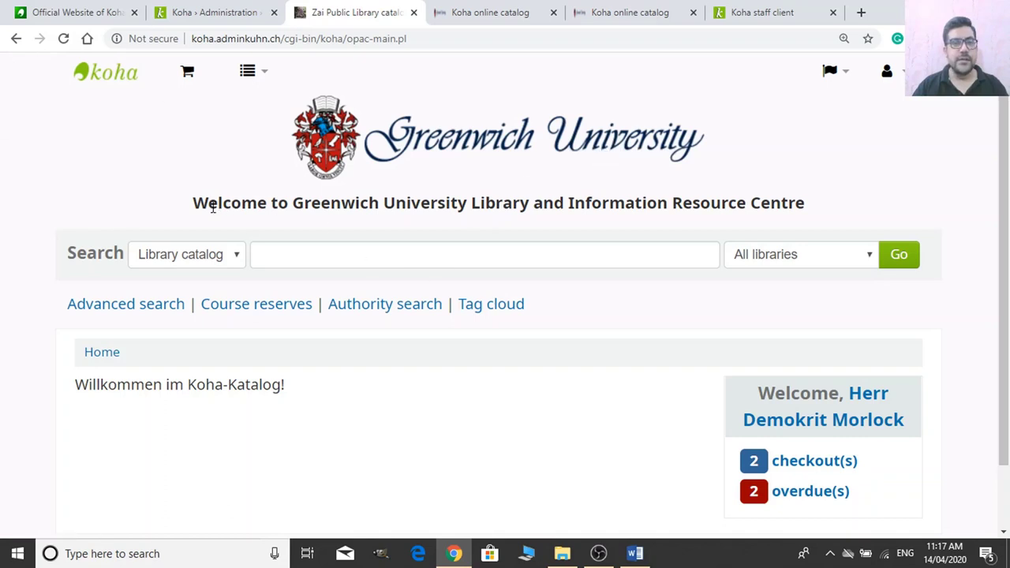
Verify the Greenwich logo opens the live Greenwich catalog, then return to Koha Administration.
{"action": "left_click", "coordinate": [492, 148]}
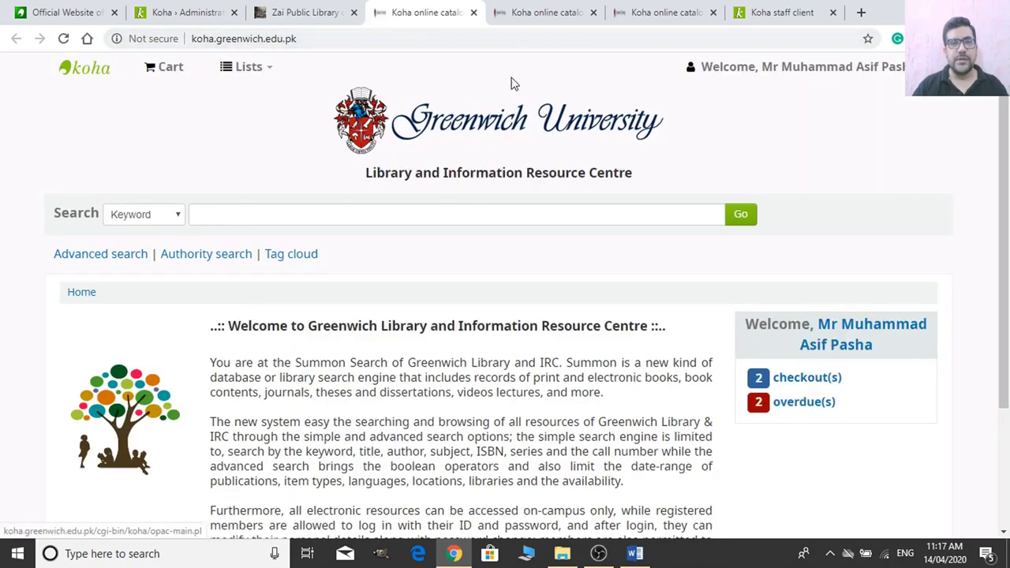
{"action": "left_click", "coordinate": [474, 17]}
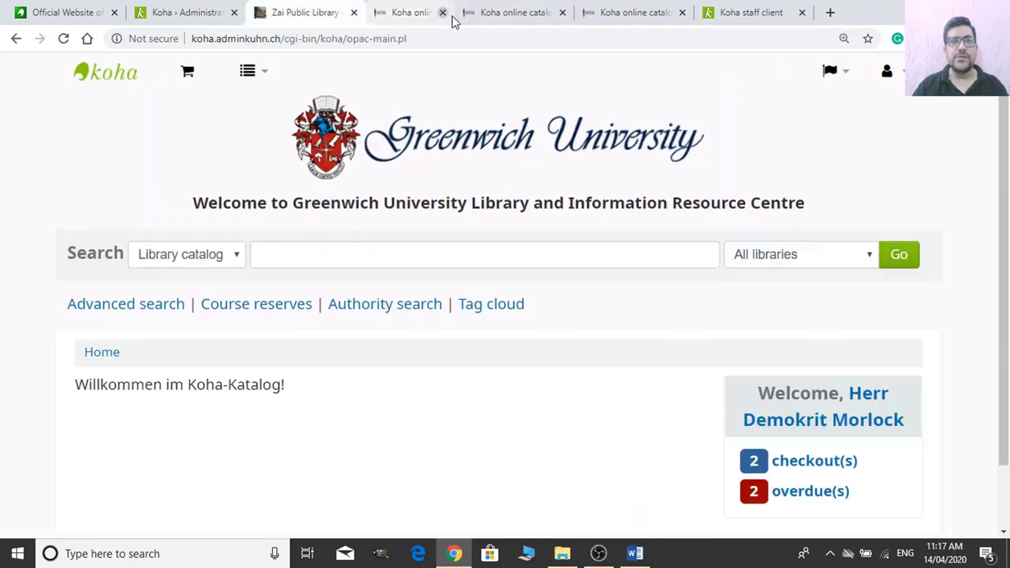
{"action": "left_click", "coordinate": [213, 16]}
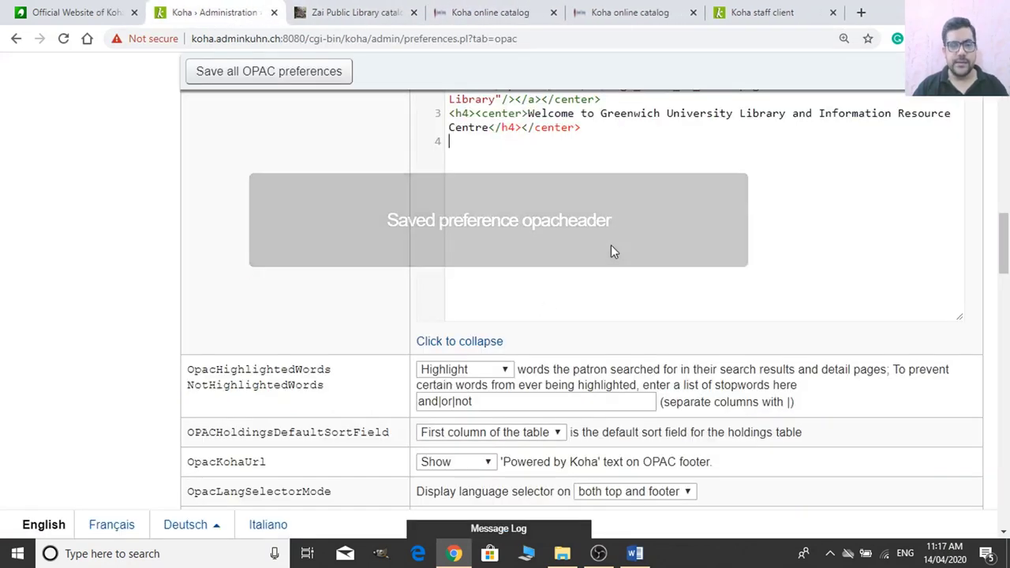
Delete the logo link line from the opacheader HTML and save the OPAC preferences.
{"action": "scroll", "coordinate": [627, 248], "scroll_direction": "up", "scroll_amount": 2}
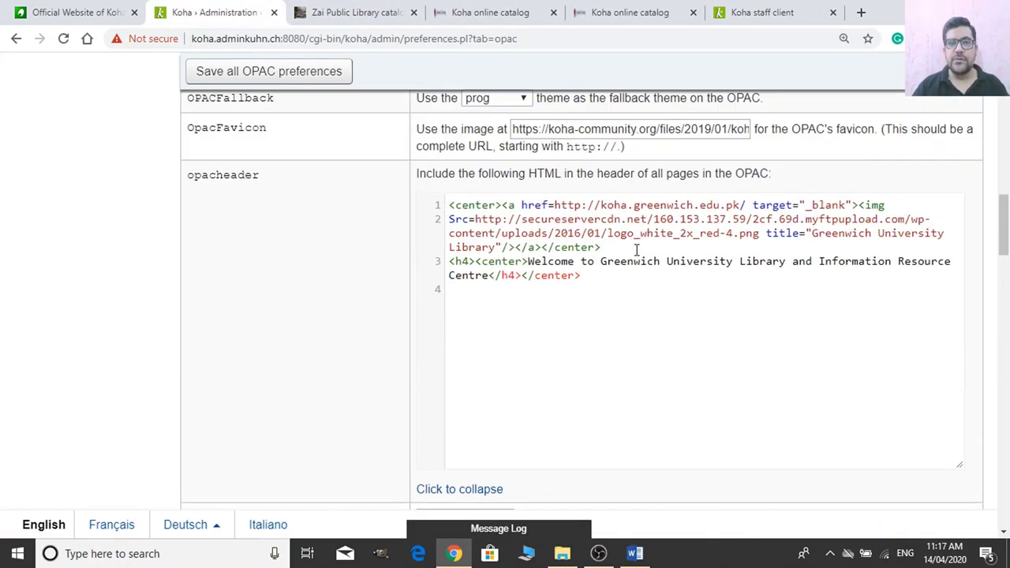
{"action": "left_click_drag", "start_coordinate": [600, 246], "coordinate": [459, 195]}
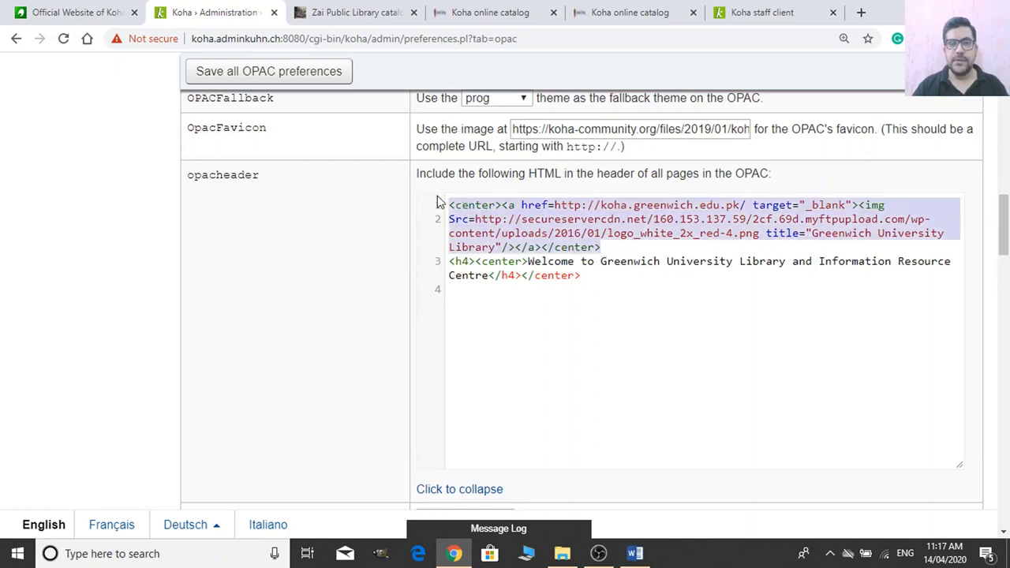
{"action": "key", "text": "BackSpace"}
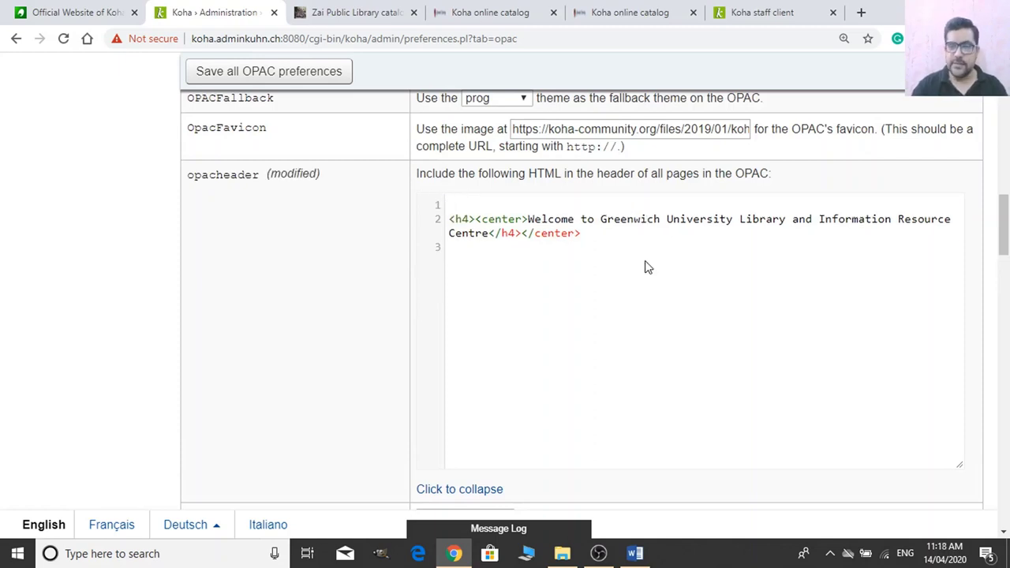
{"action": "key", "text": "Delete"}
{"action": "left_click", "coordinate": [318, 71]}
Reload the Zai Public Library OPAC home page to check the logo is gone.
{"action": "left_click", "coordinate": [354, 12]}
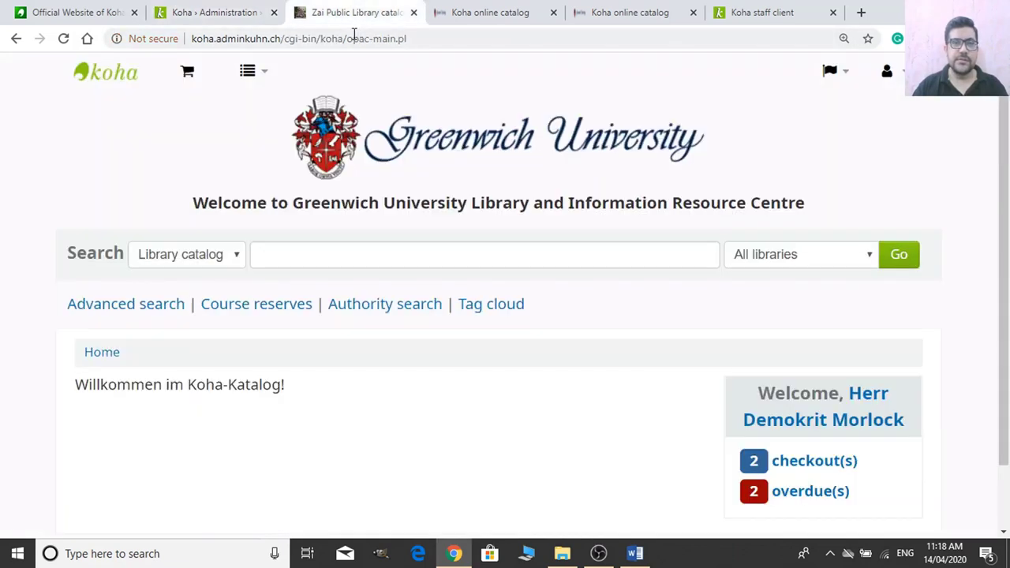
{"action": "left_click", "coordinate": [354, 35]}
{"action": "key", "text": "Return"}
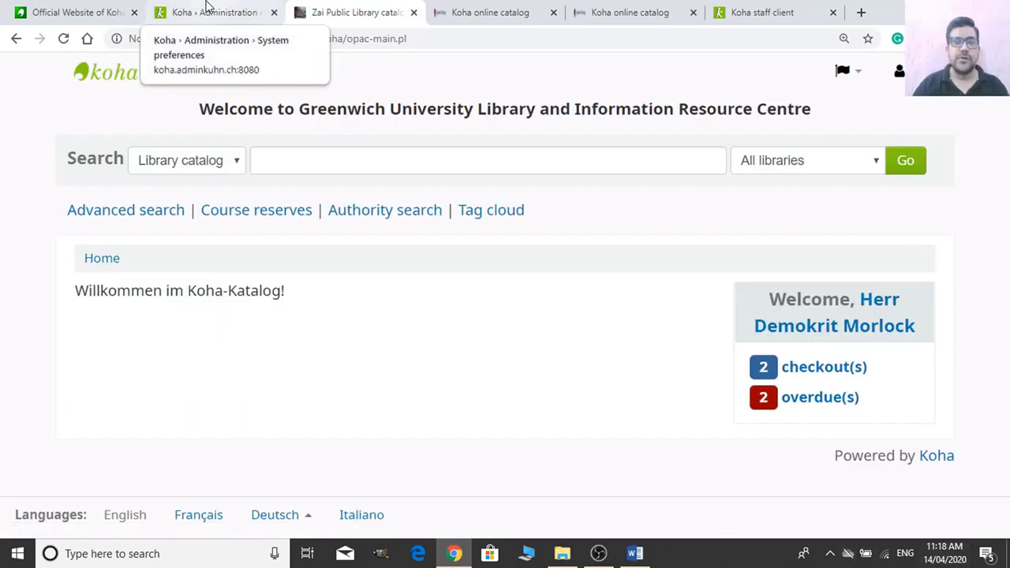
Back in Koha Administration, locate the saved opacheader row among the OPAC preferences.
{"action": "left_click", "coordinate": [207, 6]}
{"action": "scroll", "coordinate": [442, 348], "scroll_direction": "down", "scroll_amount": 2}
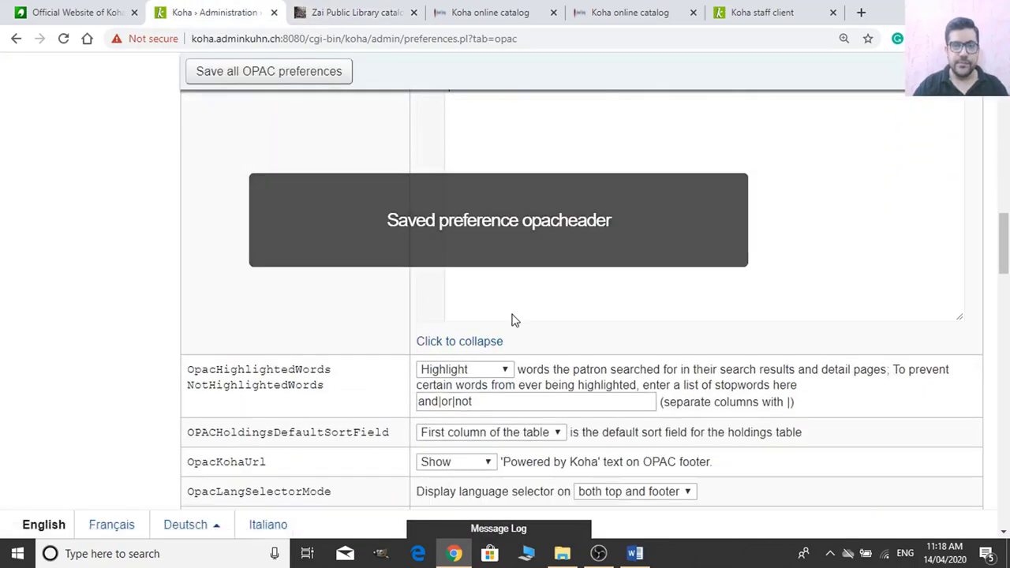
{"action": "scroll", "coordinate": [489, 339], "scroll_direction": "down", "scroll_amount": 5}
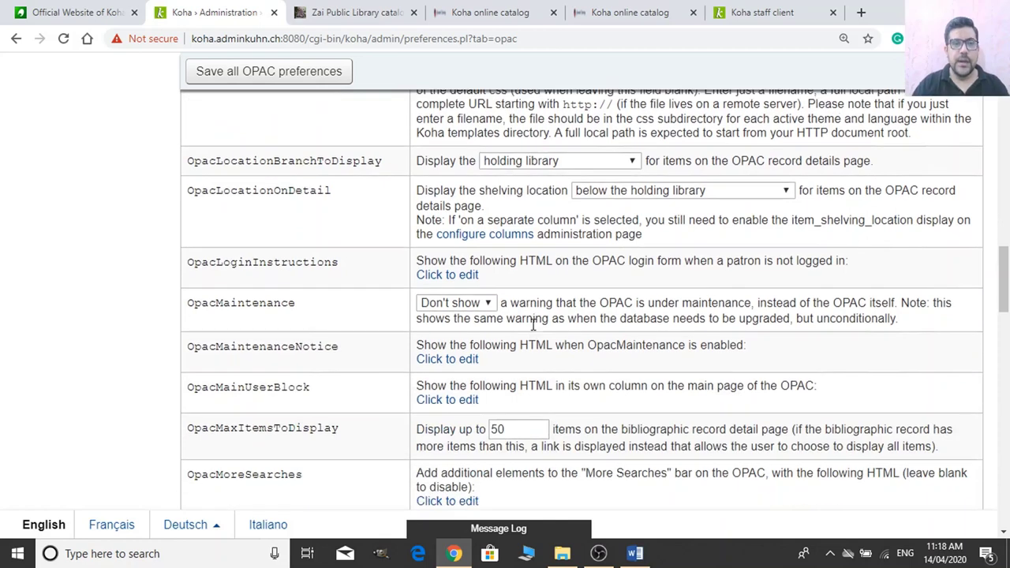
{"action": "scroll", "coordinate": [533, 324], "scroll_direction": "up", "scroll_amount": 3}
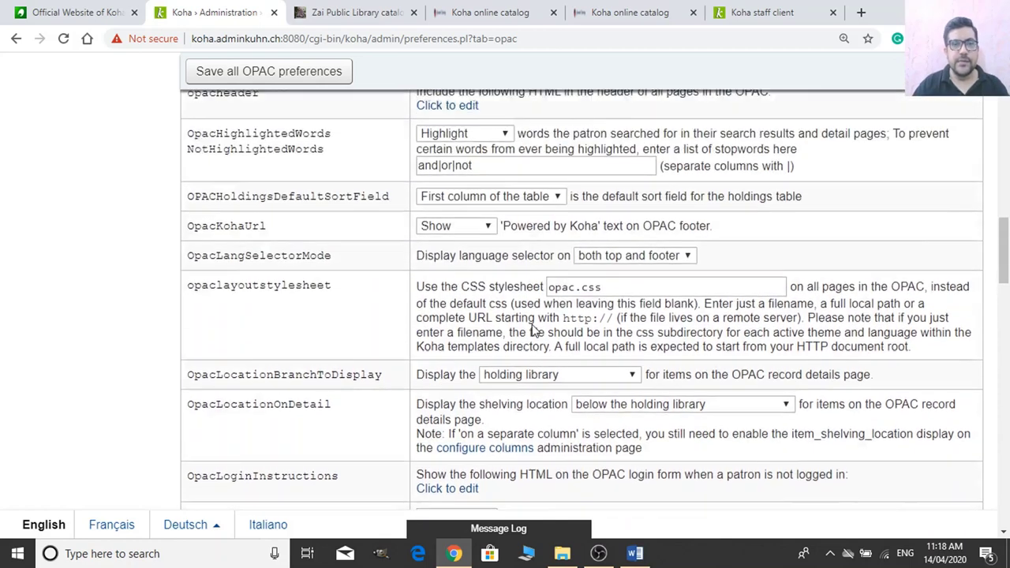
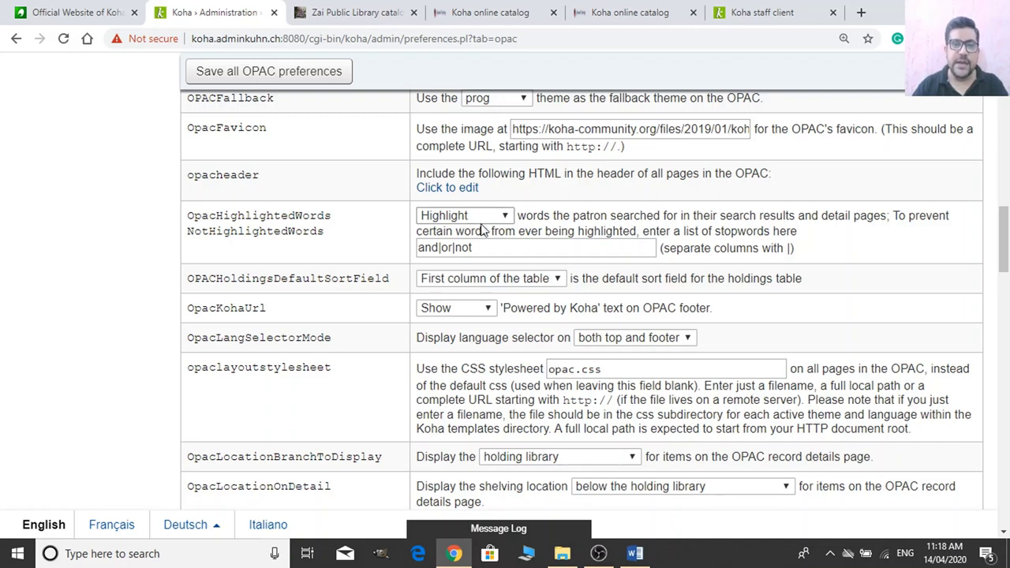
Edit the NotHighlightedWords stopword list so it reads 'and|or|not|', removing the extra words.
{"action": "left_click", "coordinate": [487, 247]}
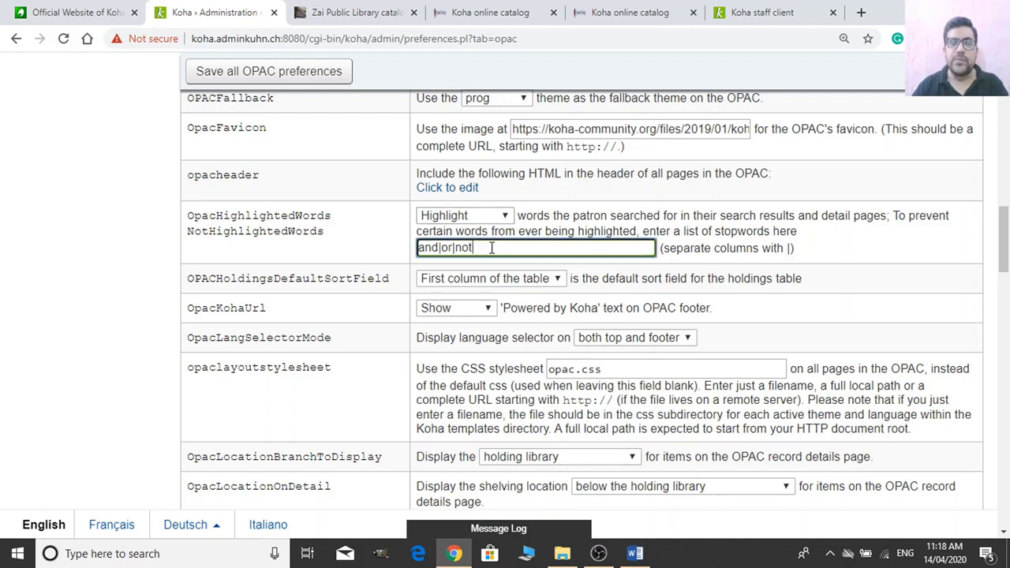
{"action": "key", "text": "ctrl+plus"}
{"action": "key", "text": "ctrl+plus"}
{"action": "key", "text": "ctrl+plus"}
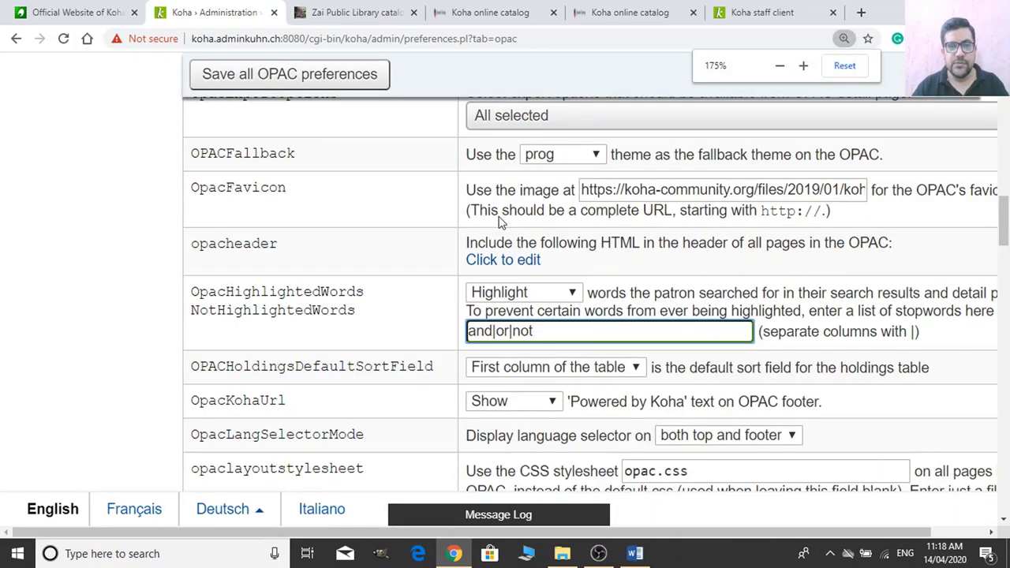
{"action": "key", "text": "ctrl+minus"}
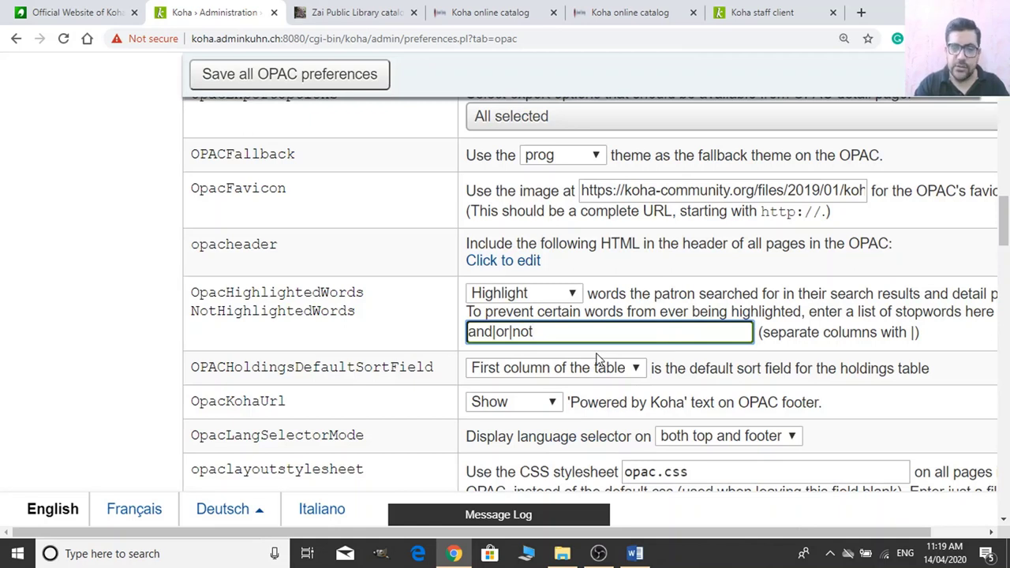
{"action": "type", "text": "|sex|fuck"}
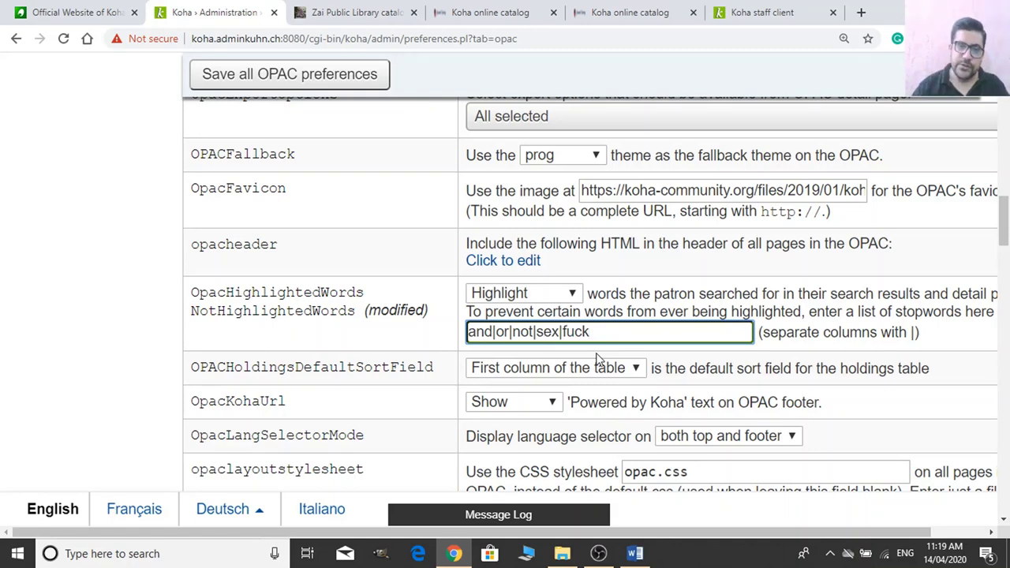
{"action": "left_click_drag", "start_coordinate": [594, 330], "coordinate": [536, 332]}
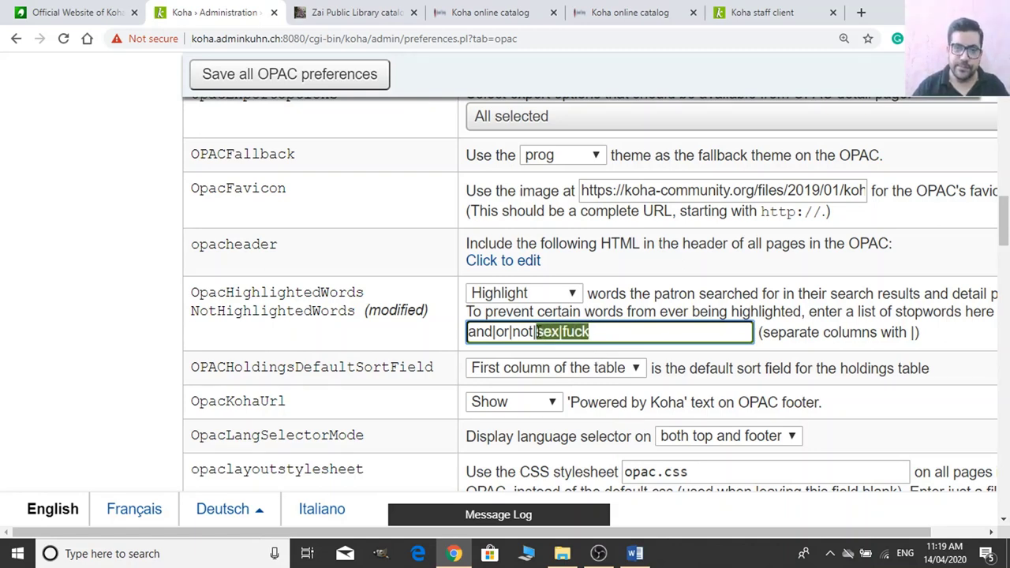
{"action": "key", "text": "BackSpace"}
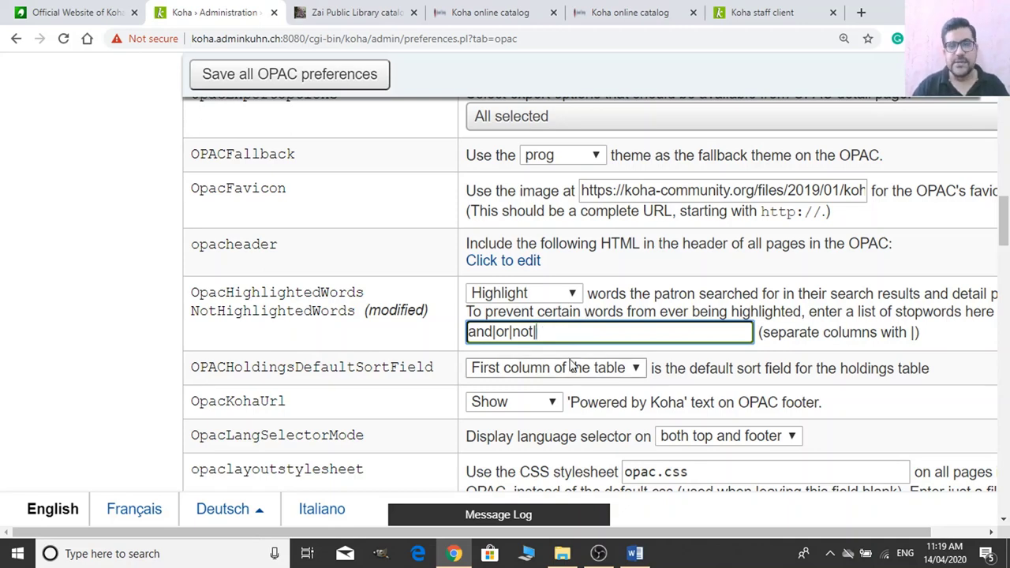
{"action": "scroll", "coordinate": [572, 363], "scroll_direction": "down", "scroll_amount": 1}
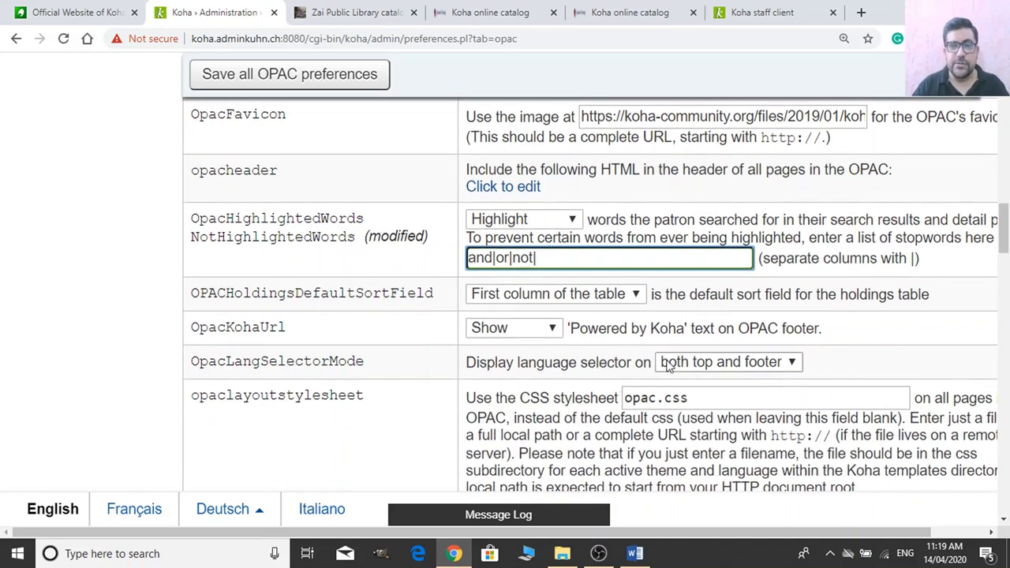
{"action": "scroll", "coordinate": [759, 335], "scroll_direction": "right", "scroll_amount": 2}
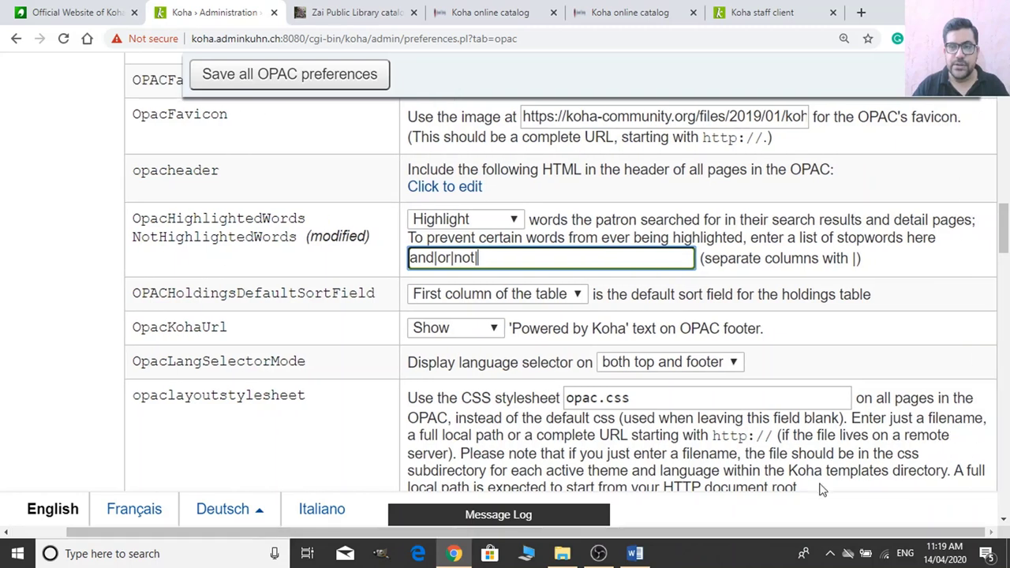
{"action": "left_click_drag", "start_coordinate": [840, 239], "coordinate": [938, 242]}
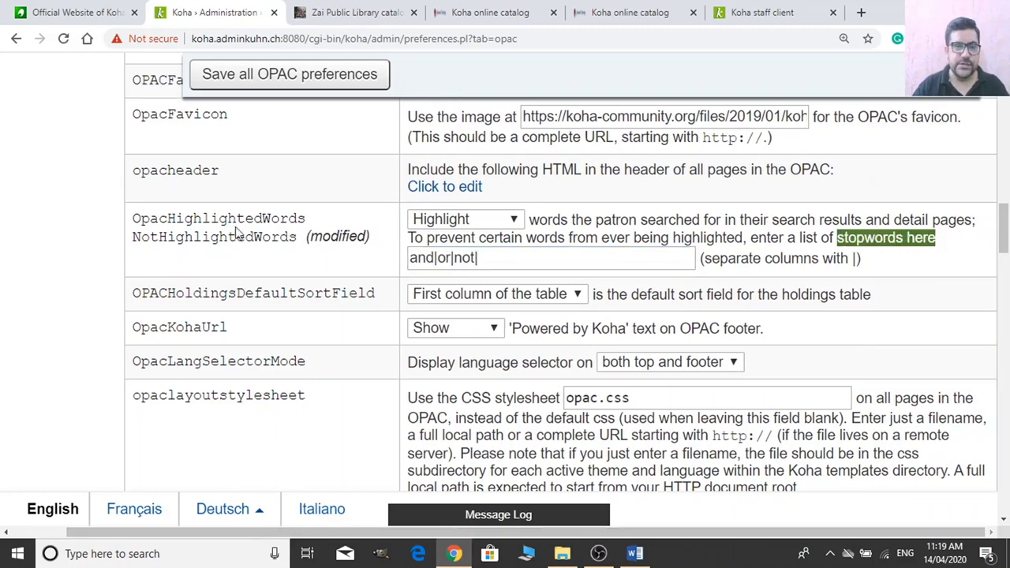
{"action": "scroll", "coordinate": [283, 335], "scroll_direction": "down", "scroll_amount": 1}
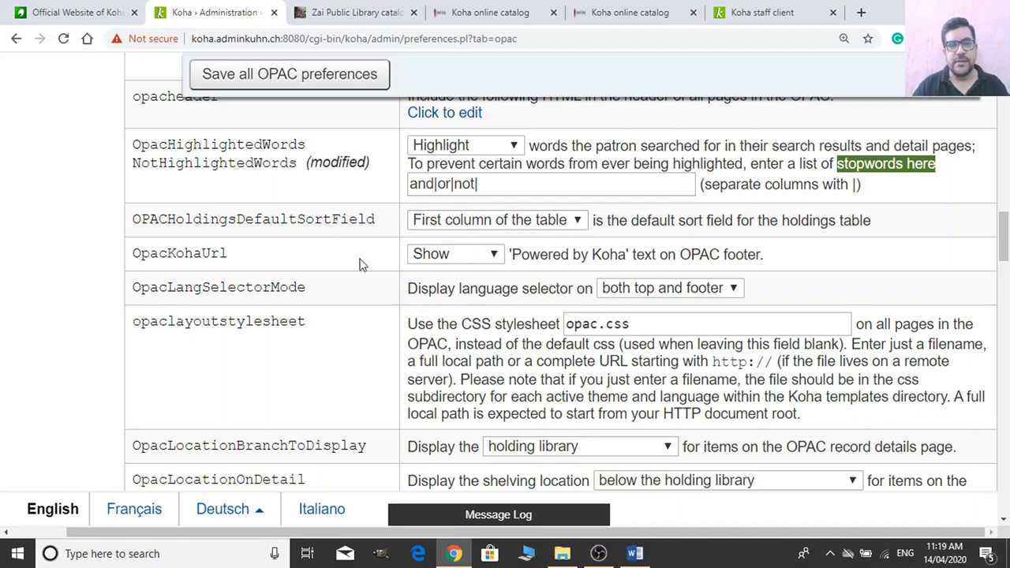
{"action": "scroll", "coordinate": [377, 274], "scroll_direction": "down", "scroll_amount": 1}
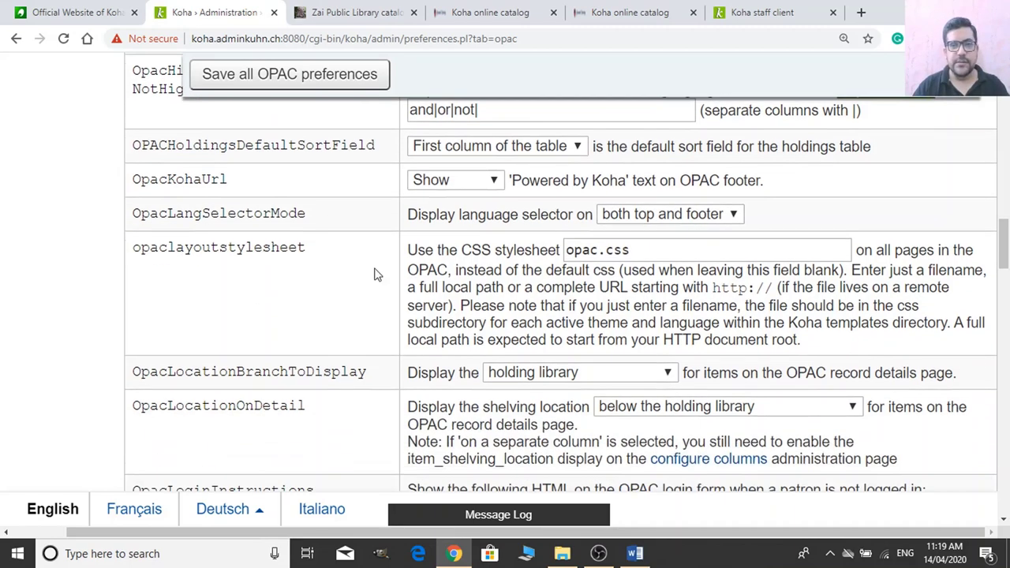
{"action": "left_click", "coordinate": [539, 142]}
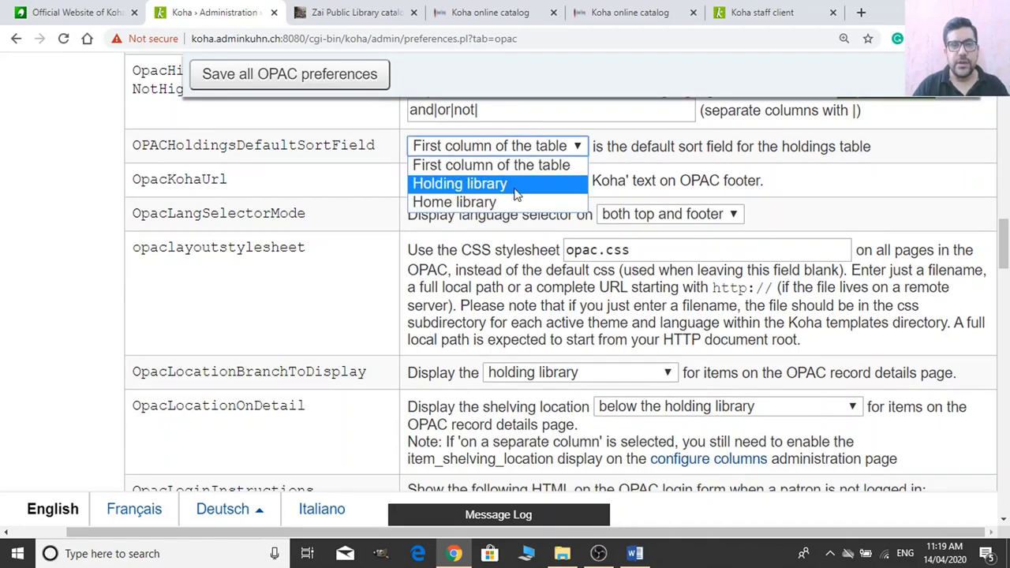
{"action": "left_click", "coordinate": [312, 191]}
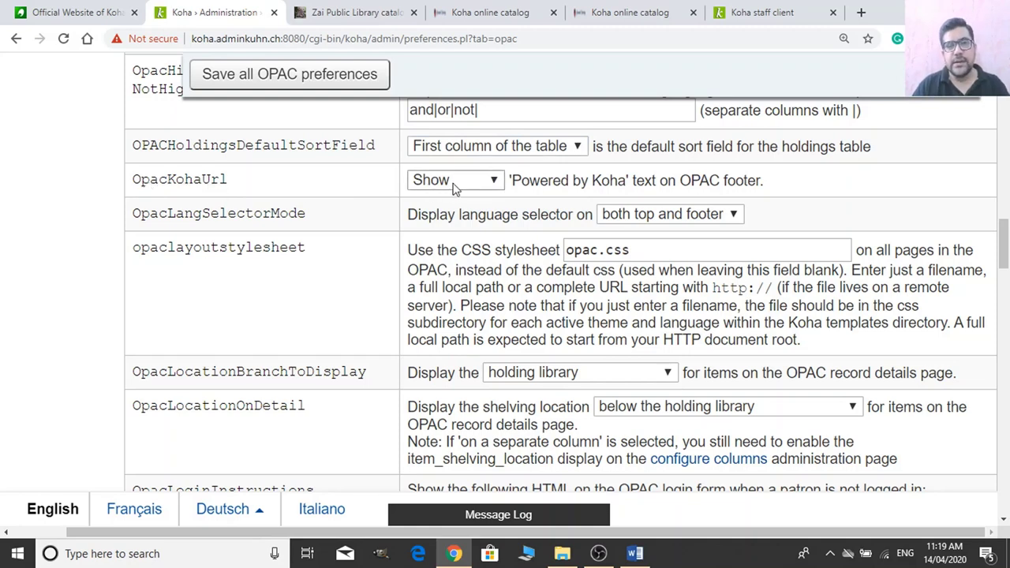
{"action": "left_click", "coordinate": [370, 13]}
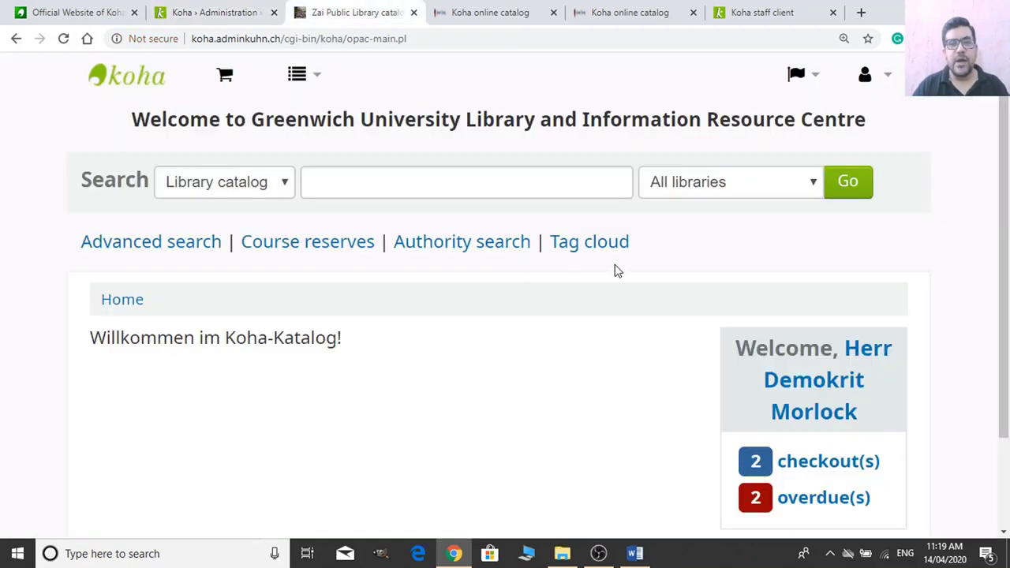
{"action": "scroll", "coordinate": [581, 252], "scroll_direction": "down", "scroll_amount": 2}
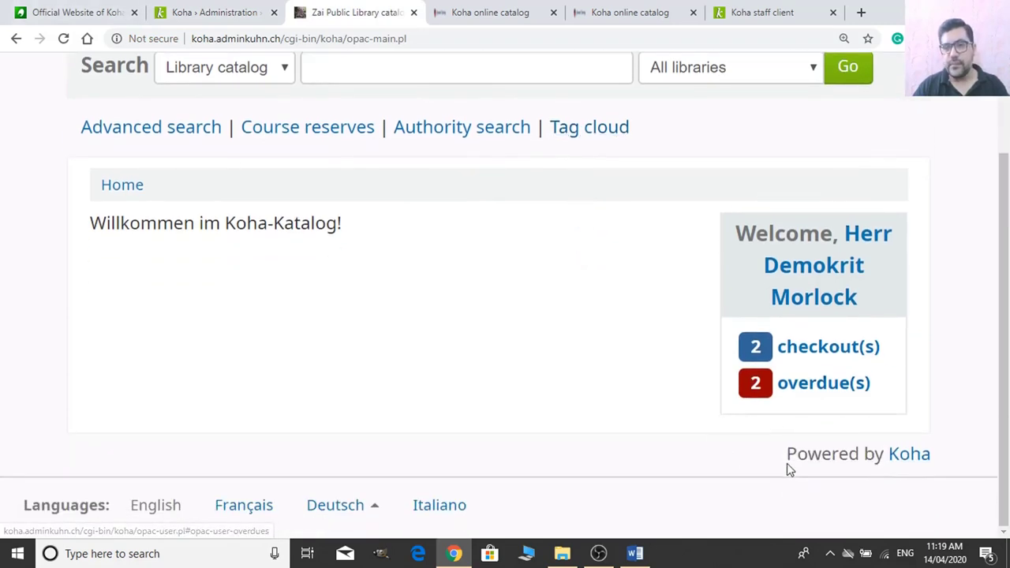
{"action": "left_click_drag", "start_coordinate": [788, 453], "coordinate": [923, 452]}
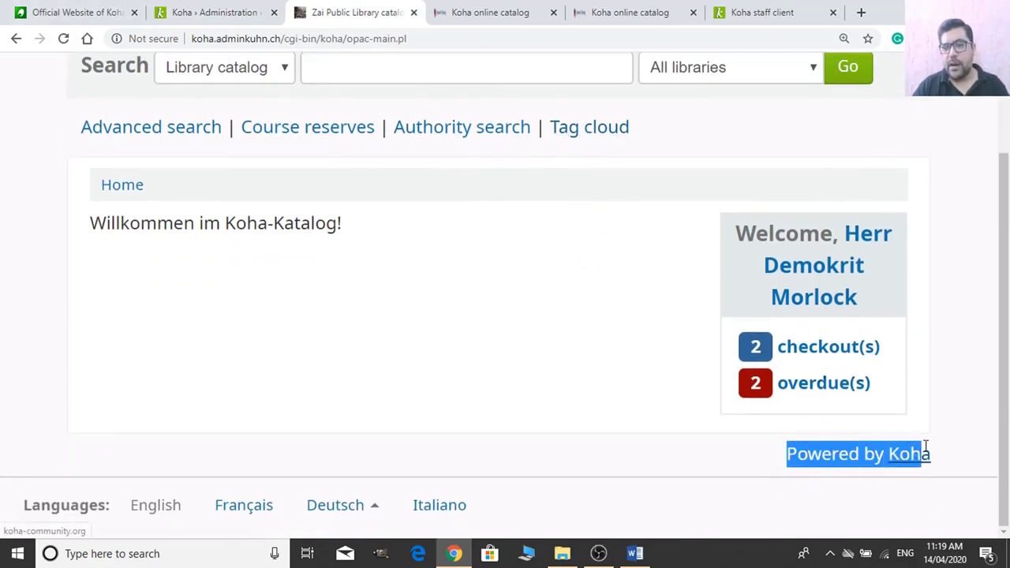
{"action": "left_click", "coordinate": [734, 448]}
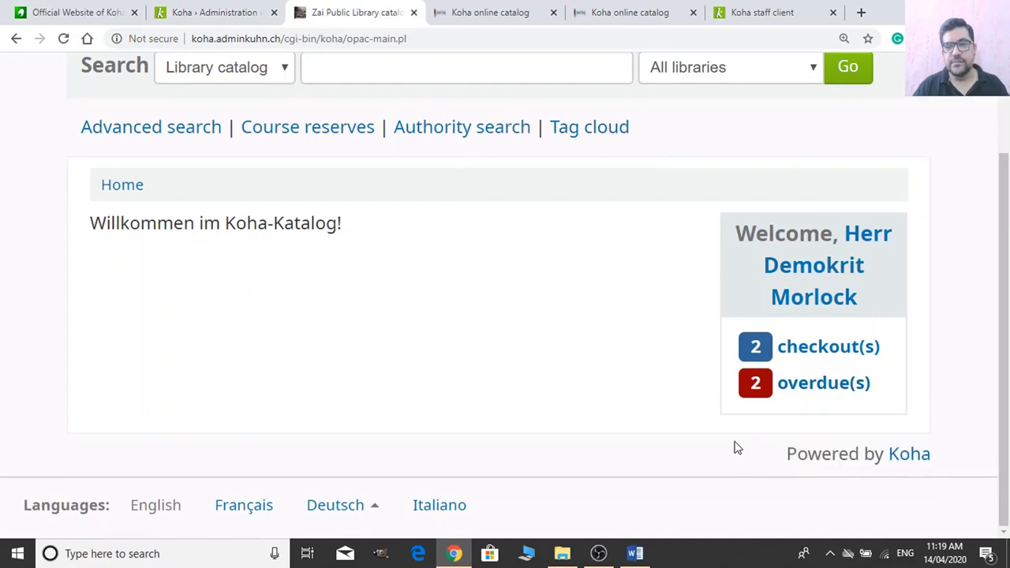
{"action": "left_click_drag", "start_coordinate": [789, 458], "coordinate": [930, 455]}
{"action": "left_click", "coordinate": [696, 453]}
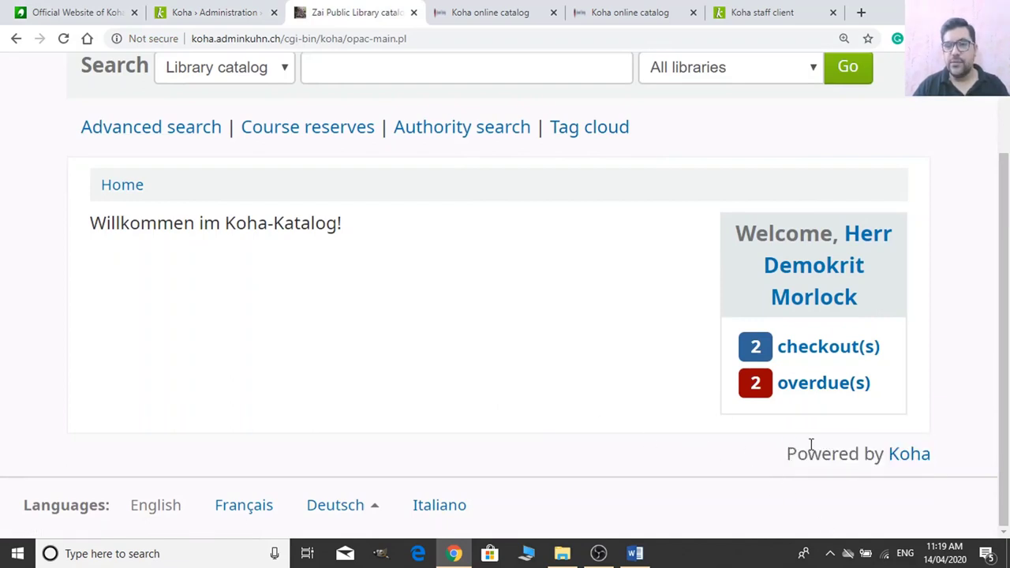
Set OpacKohaUrl to 'Don't show' and save all OPAC preferences.
{"action": "left_click", "coordinate": [213, 12]}
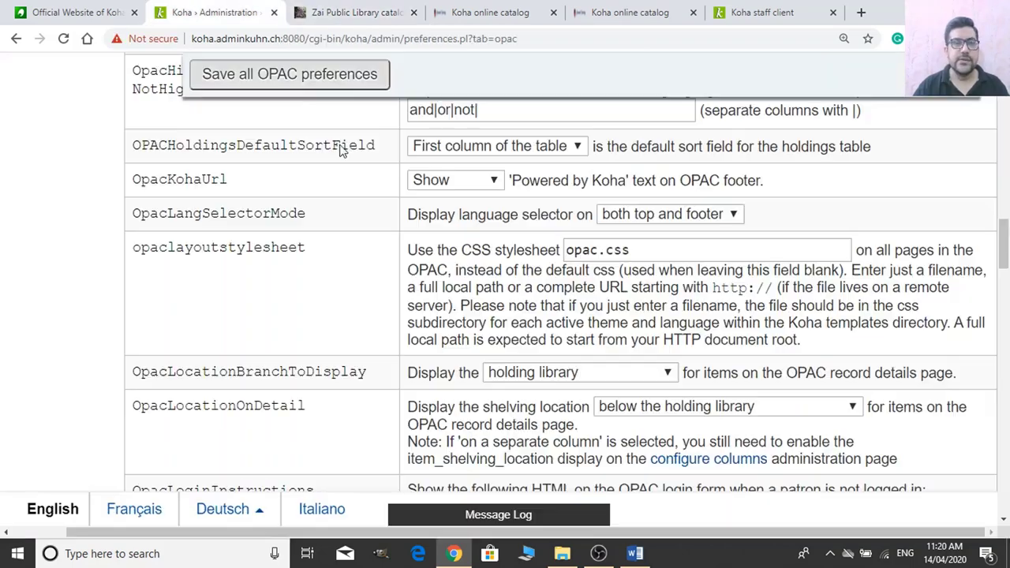
{"action": "left_click", "coordinate": [462, 181]}
{"action": "left_click", "coordinate": [458, 200]}
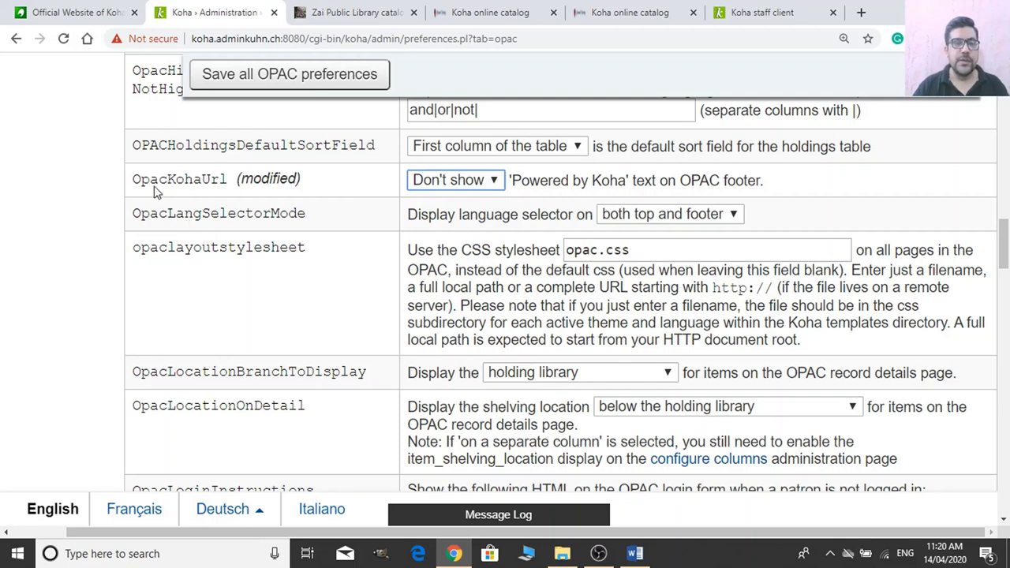
{"action": "left_click", "coordinate": [289, 79]}
Reload the public catalogue to confirm the 'Powered by Koha' footer is gone.
{"action": "left_click", "coordinate": [354, 12]}
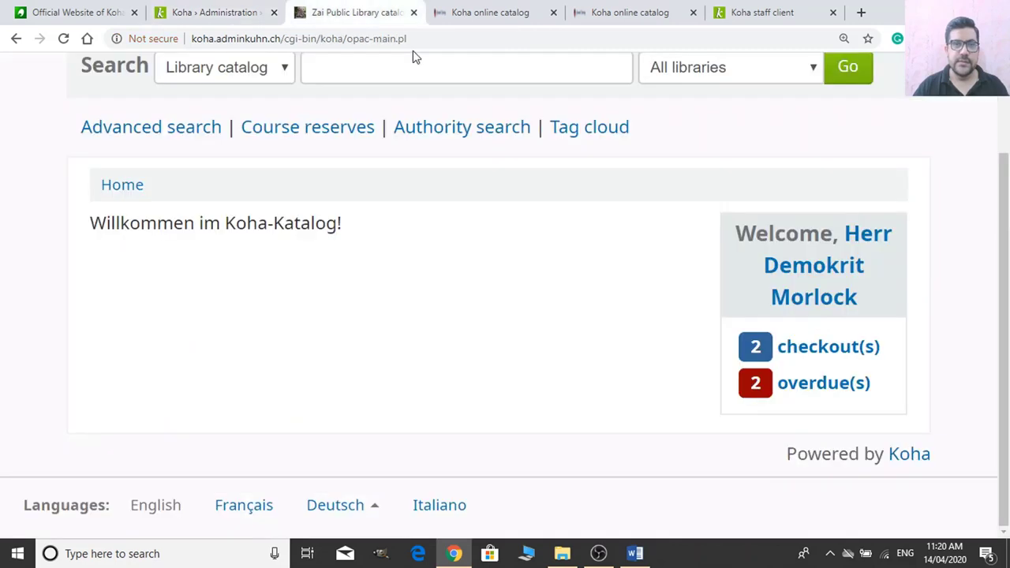
{"action": "left_click", "coordinate": [415, 39]}
{"action": "key", "text": "Return"}
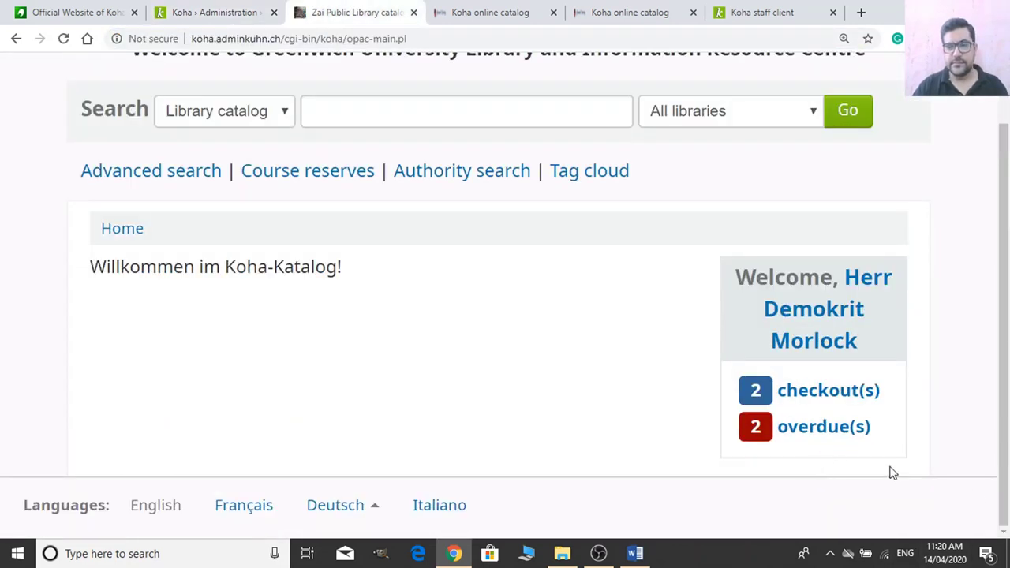
{"action": "left_click", "coordinate": [253, 13]}
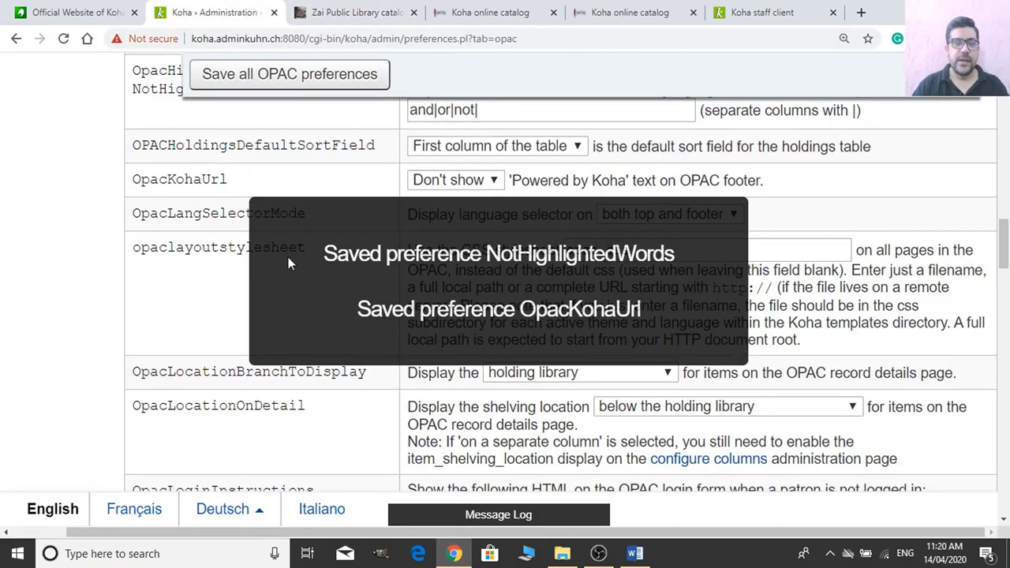
{"action": "scroll", "coordinate": [142, 292], "scroll_direction": "down", "scroll_amount": 1}
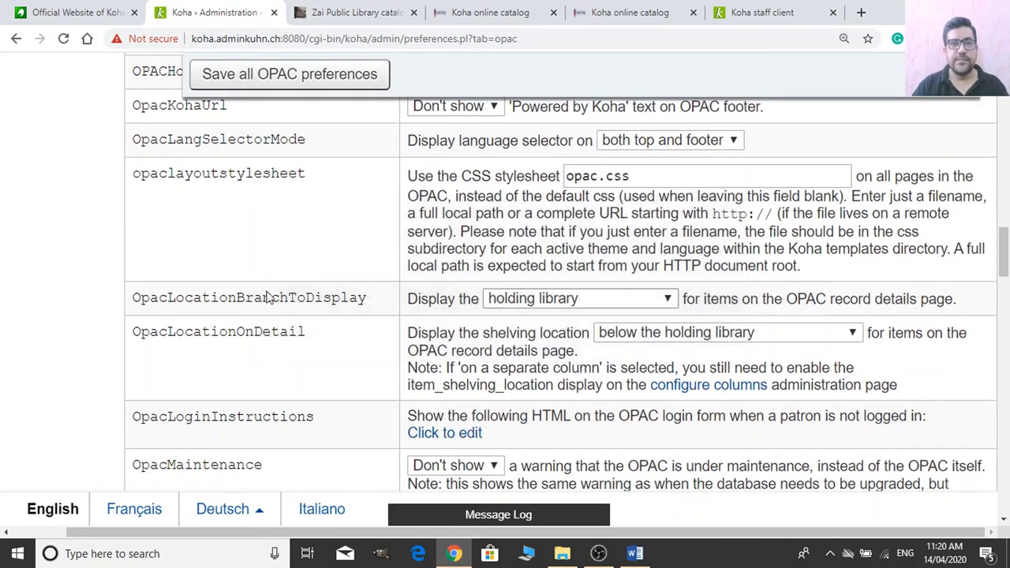
Scroll the OPAC preferences down to OpacMaintenance and highlight its name.
{"action": "scroll", "coordinate": [265, 299], "scroll_direction": "up", "scroll_amount": 1}
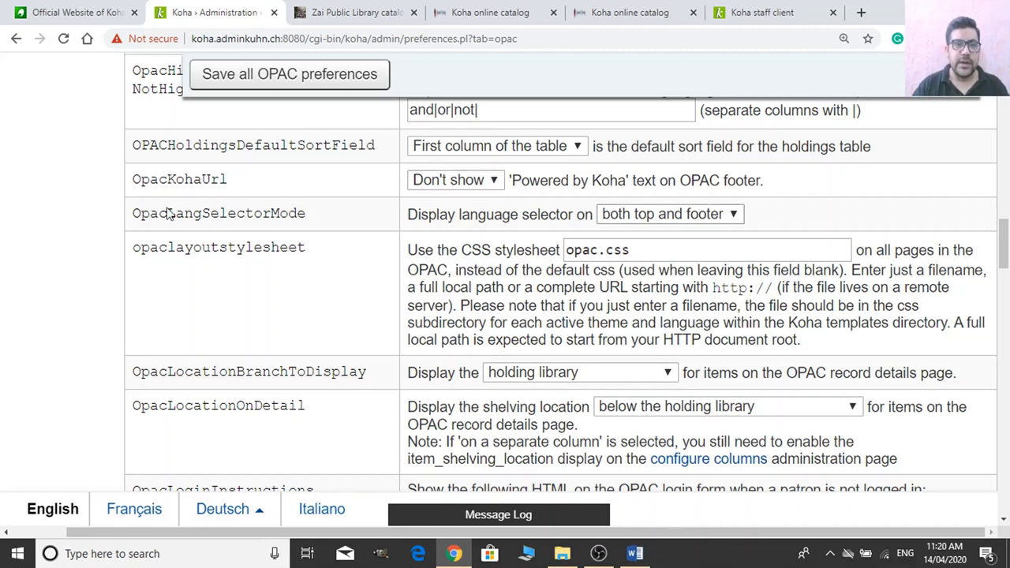
{"action": "scroll", "coordinate": [178, 237], "scroll_direction": "down", "scroll_amount": 2}
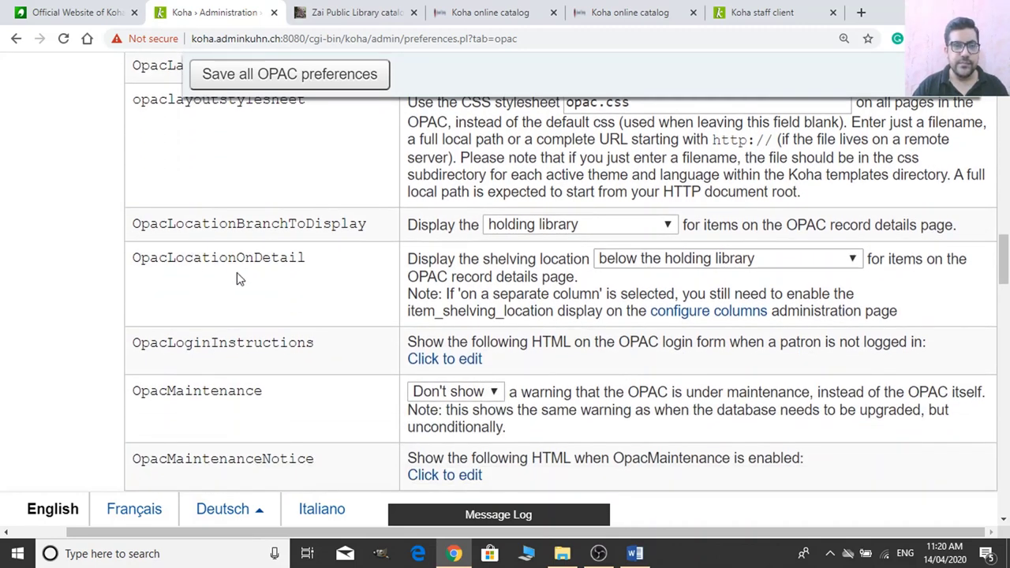
{"action": "scroll", "coordinate": [209, 262], "scroll_direction": "down", "scroll_amount": 1}
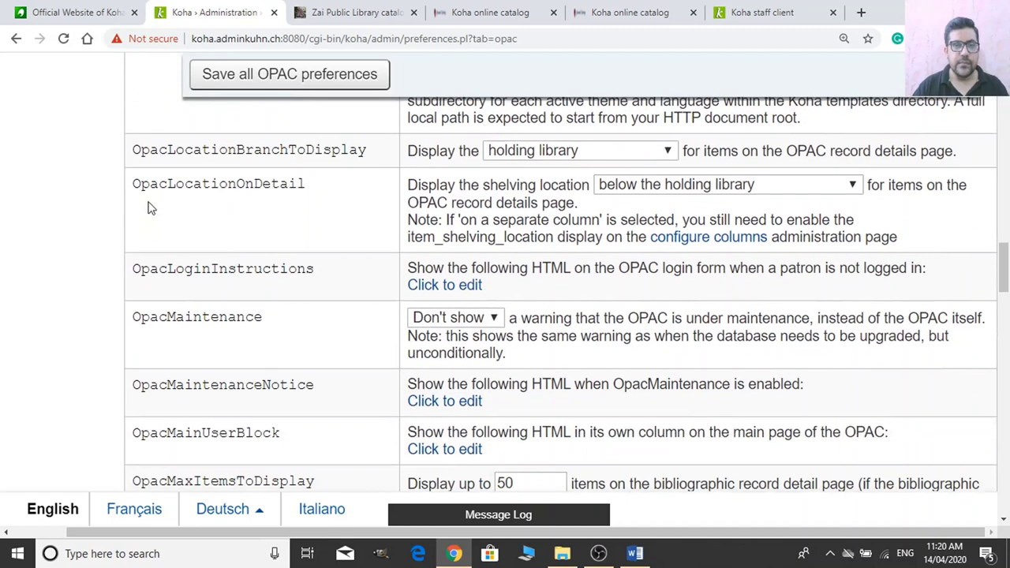
{"action": "scroll", "coordinate": [331, 299], "scroll_direction": "down", "scroll_amount": 2}
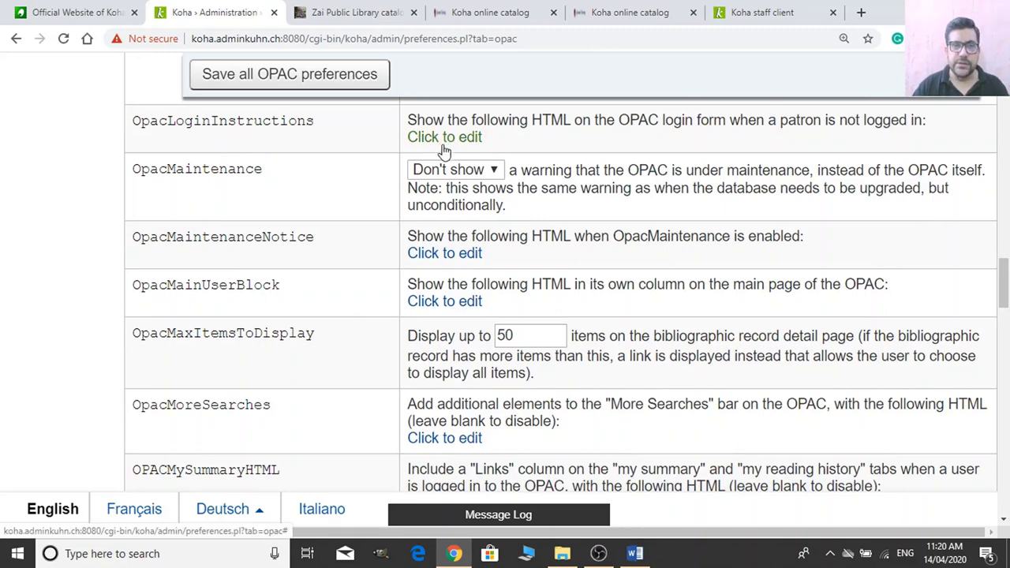
{"action": "left_click", "coordinate": [360, 12]}
{"action": "scroll", "coordinate": [878, 323], "scroll_direction": "up", "scroll_amount": 1}
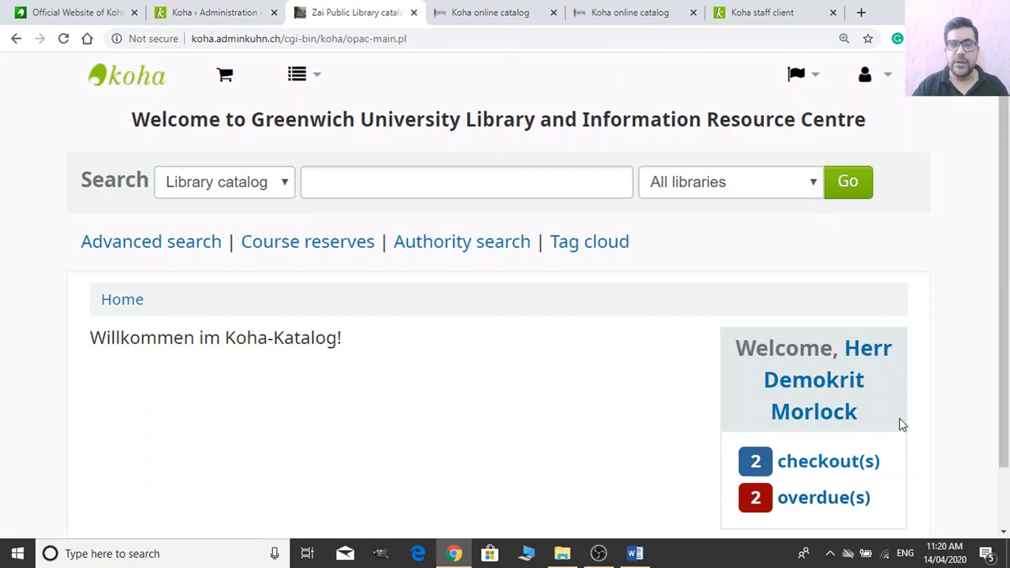
{"action": "left_click", "coordinate": [215, 11]}
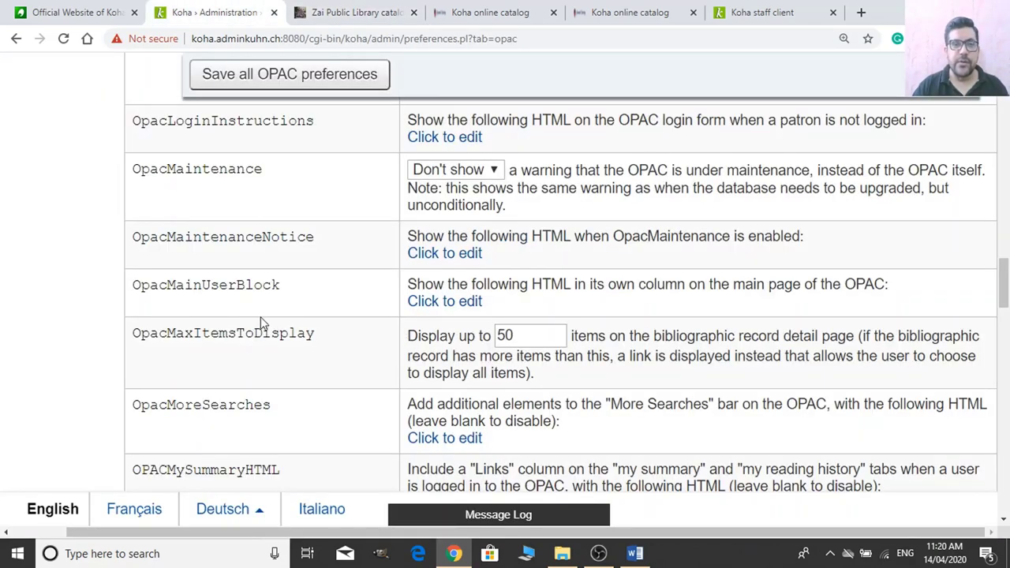
{"action": "scroll", "coordinate": [299, 361], "scroll_direction": "down", "scroll_amount": 1}
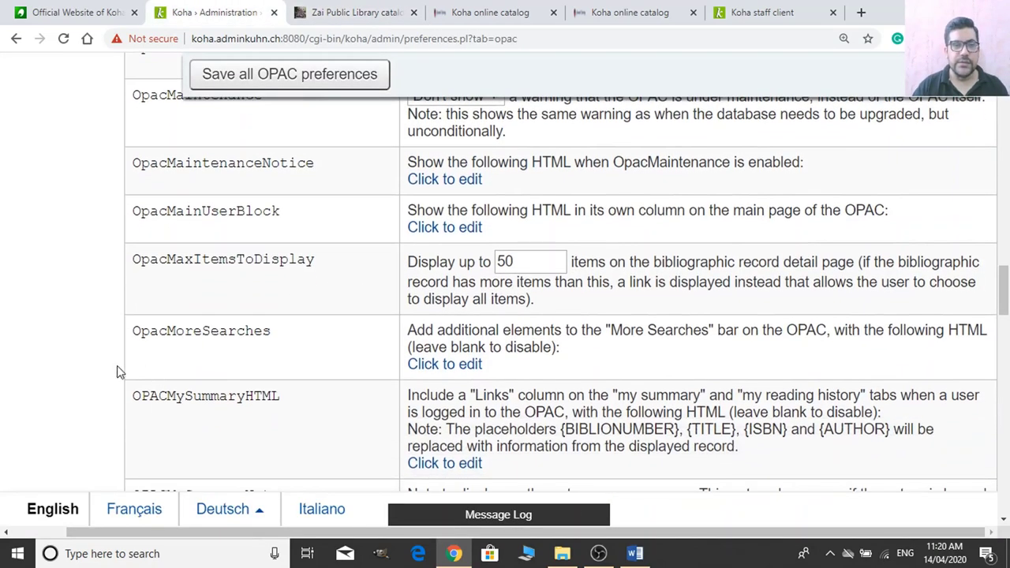
{"action": "scroll", "coordinate": [246, 339], "scroll_direction": "up", "scroll_amount": 1}
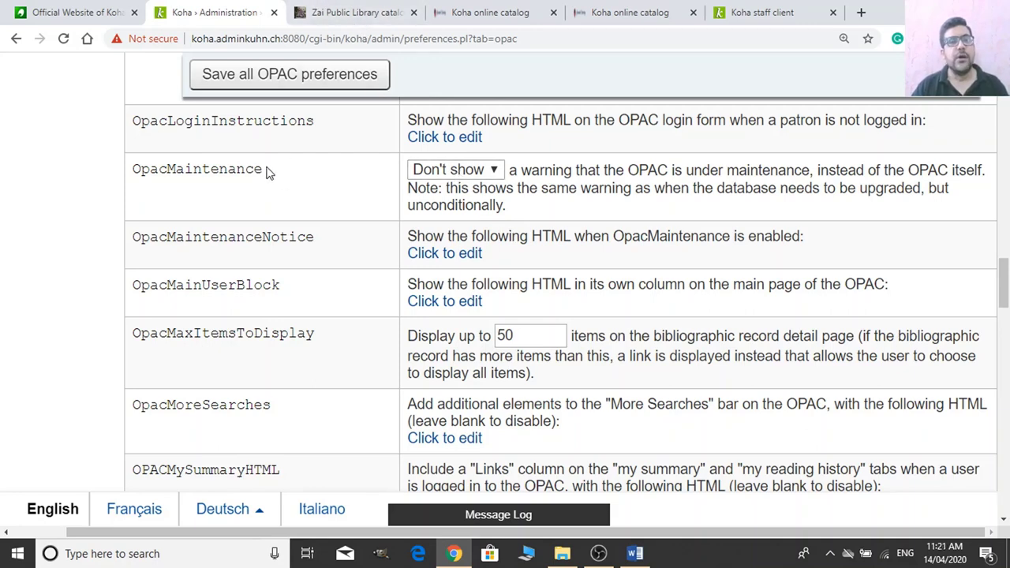
{"action": "left_click_drag", "start_coordinate": [267, 173], "coordinate": [132, 172]}
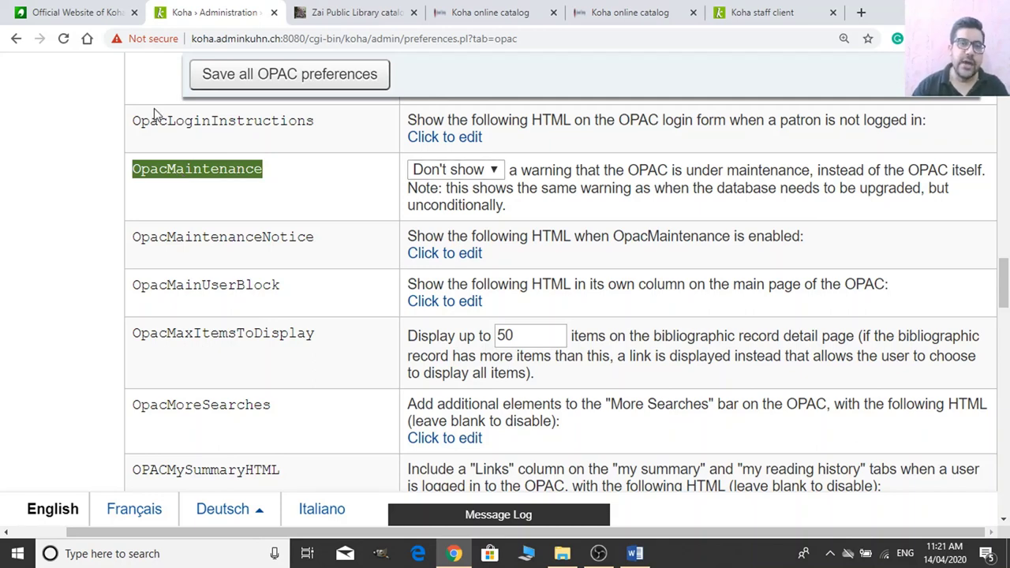
Set OpacMaintenance to Show and save all OPAC preferences.
{"action": "left_click", "coordinate": [476, 175]}
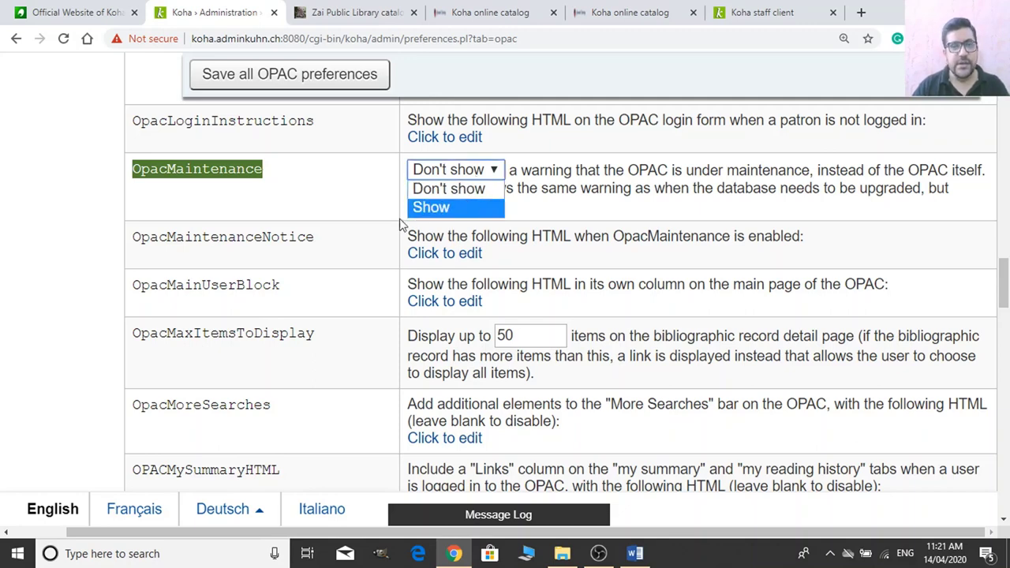
{"action": "left_click", "coordinate": [365, 190]}
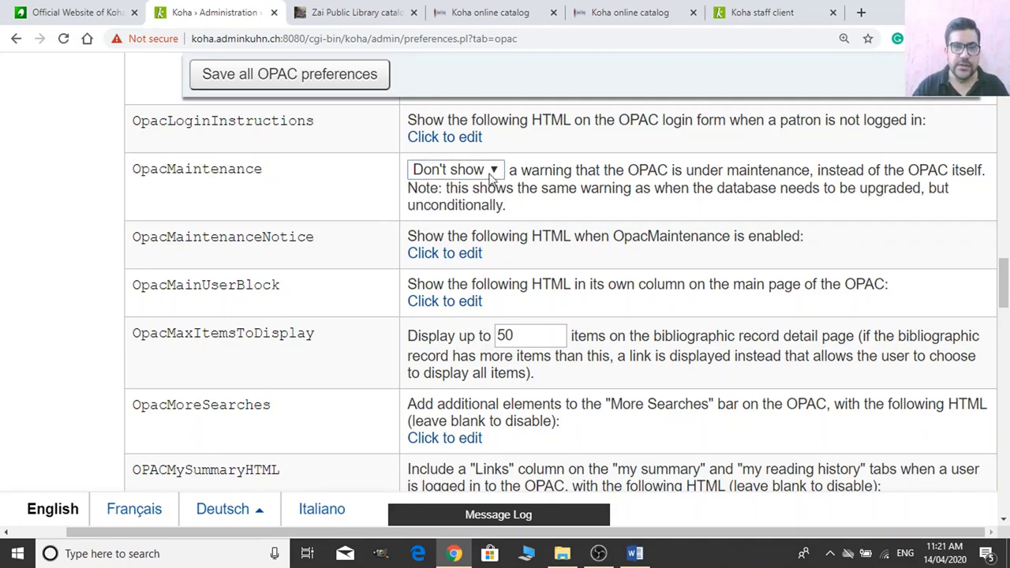
{"action": "left_click", "coordinate": [478, 175]}
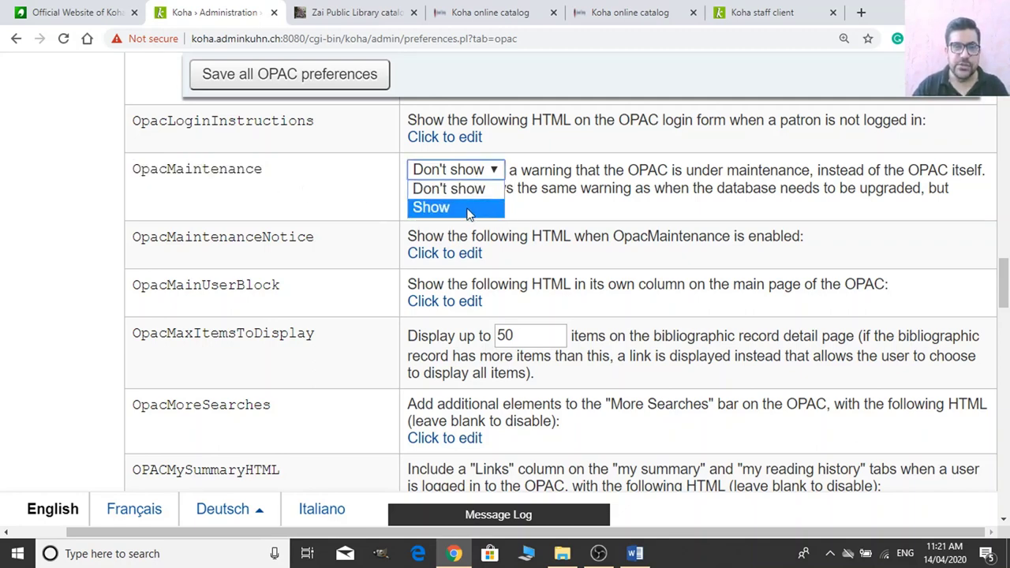
{"action": "left_click", "coordinate": [467, 208]}
{"action": "left_click", "coordinate": [329, 82]}
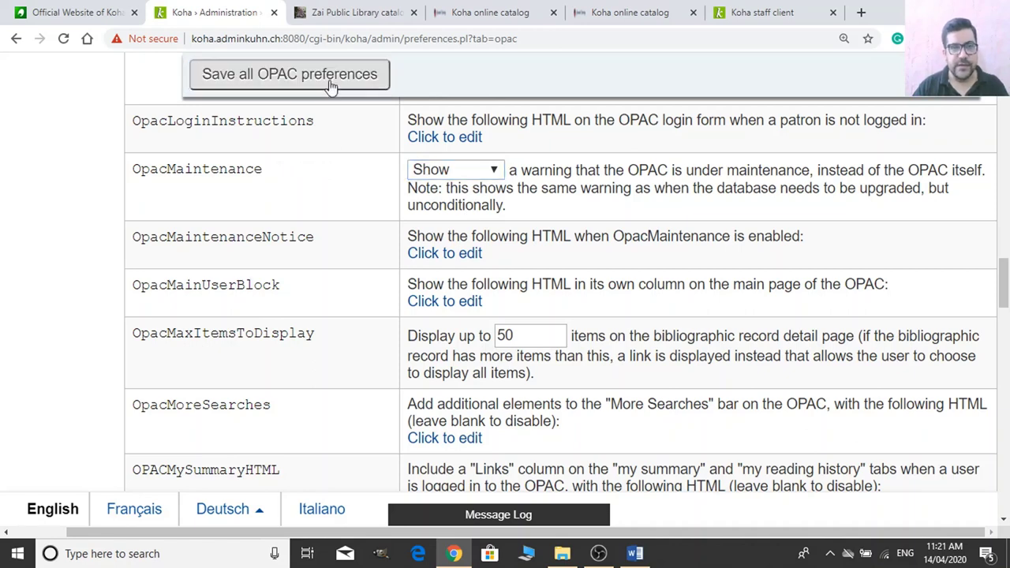
Reload the public catalogue to confirm it shows the System Maintenance page.
{"action": "left_click", "coordinate": [369, 11]}
{"action": "left_click", "coordinate": [367, 39]}
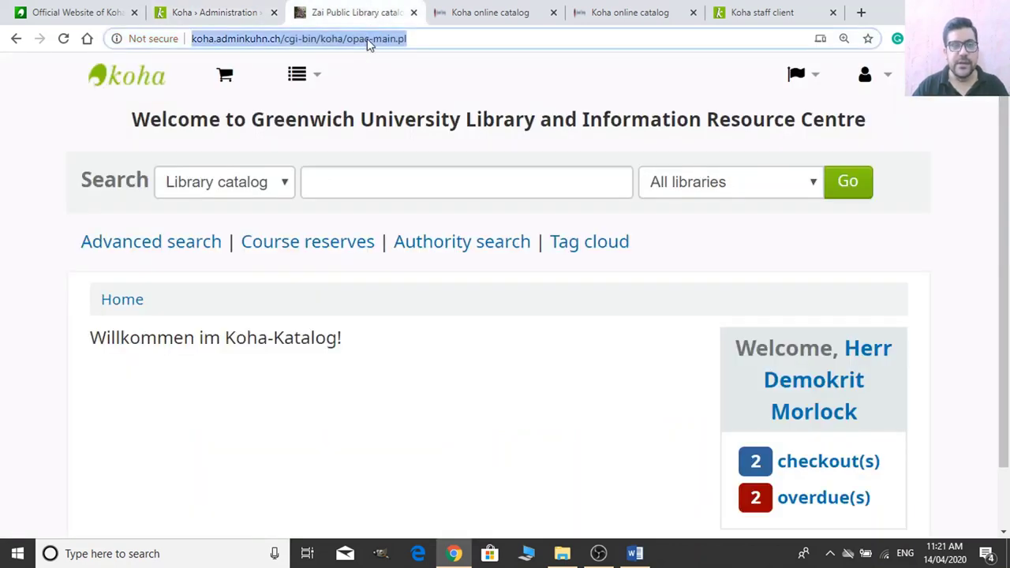
{"action": "key", "text": "Return"}
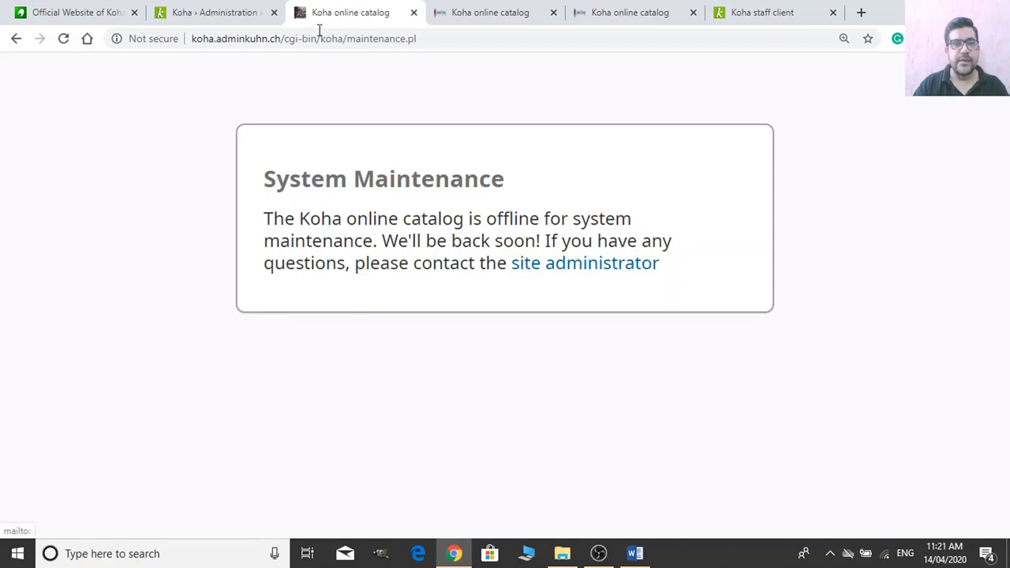
{"action": "left_click", "coordinate": [209, 11]}
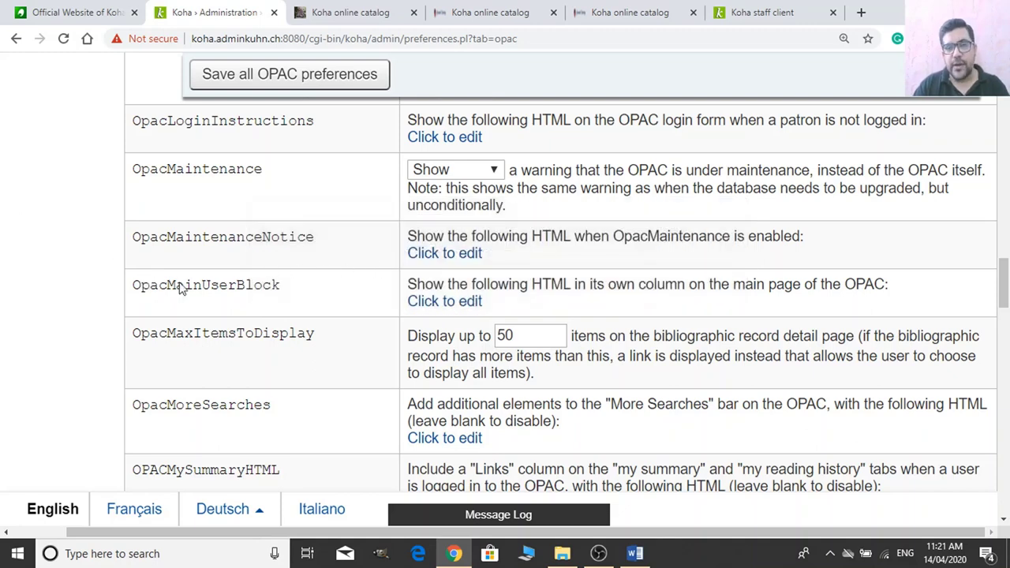
Set OpacMaintenanceNotice to 'Dear Patrona, our library catalog is not available due to some maintenance.' and save.
{"action": "left_click", "coordinate": [432, 254]}
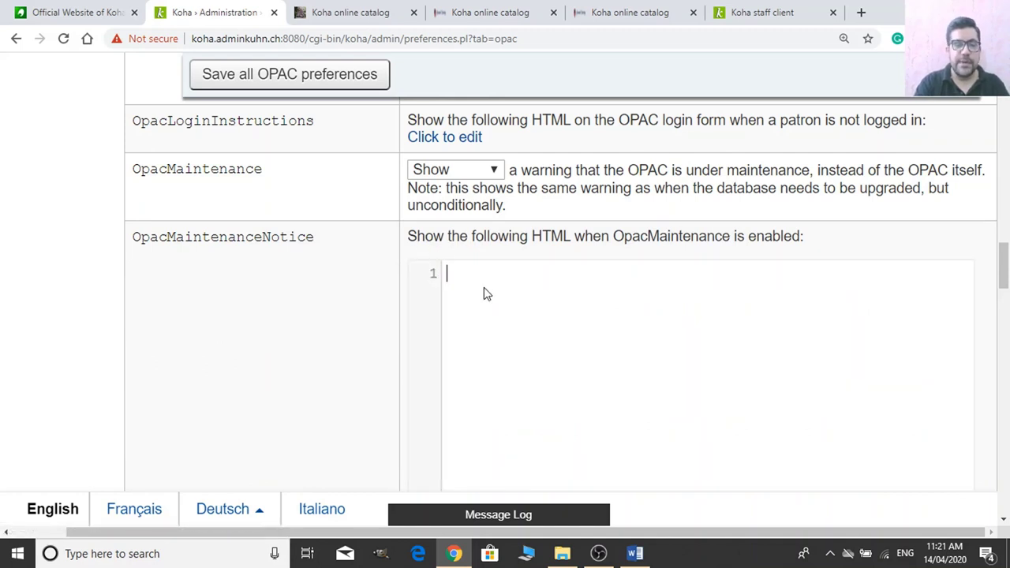
{"action": "type", "text": "Dear Patron"}
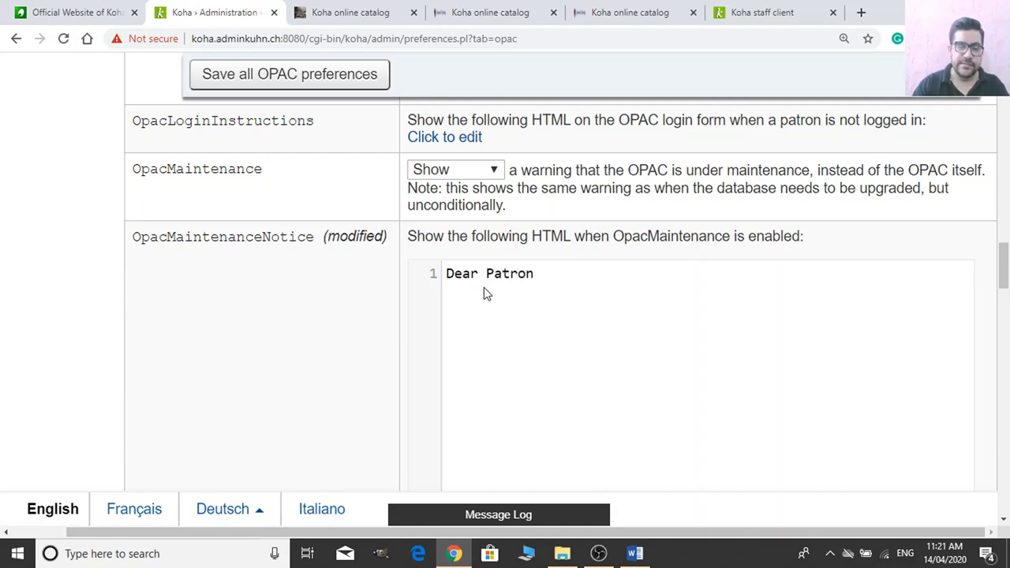
{"action": "key", "text": "ctrl+plus"}
{"action": "key", "text": "ctrl+plus"}
{"action": "key", "text": "ctrl+plus"}
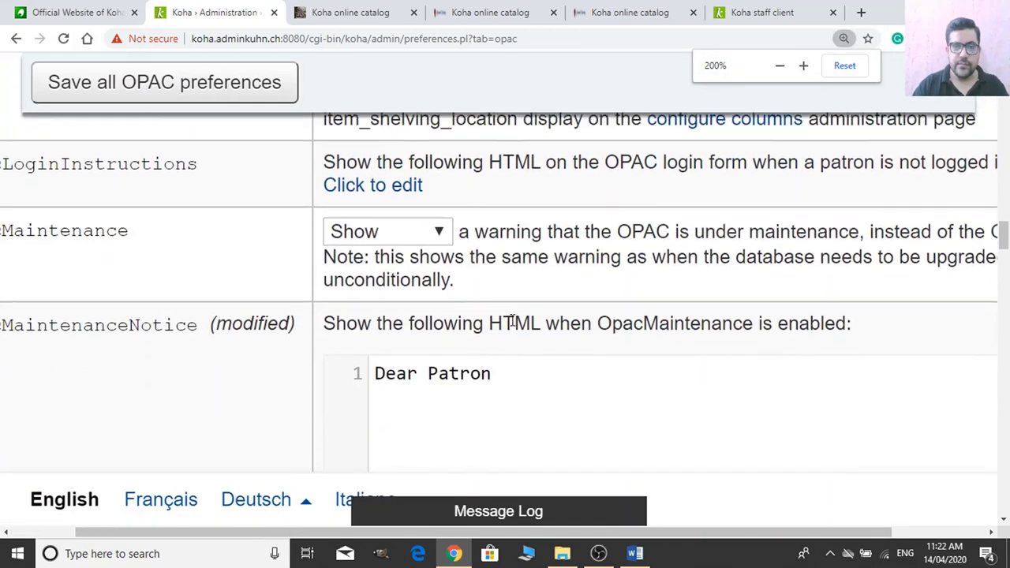
{"action": "key", "text": "BackSpace"}
{"action": "type", "text": "a, our "}
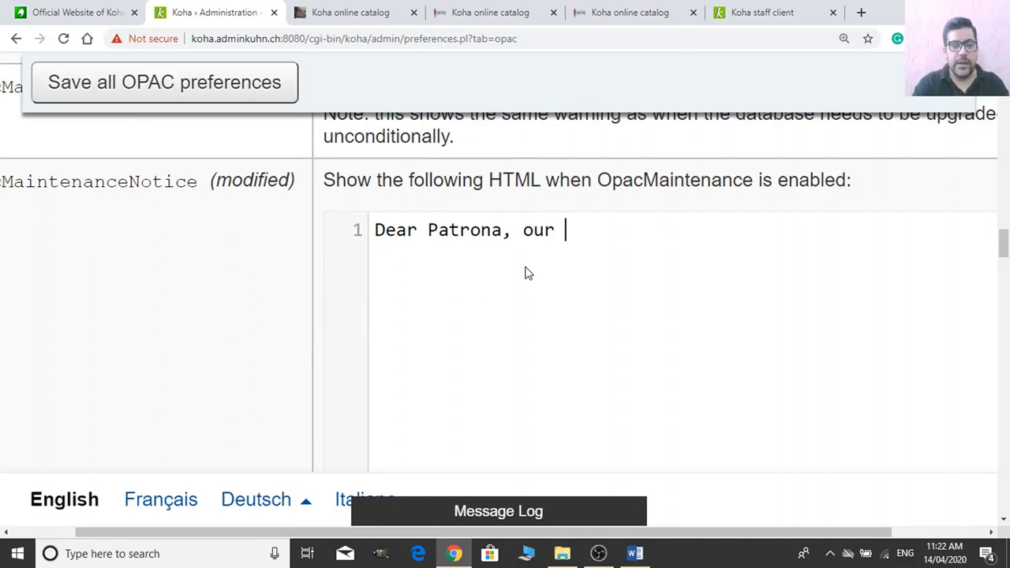
{"action": "type", "text": "library "}
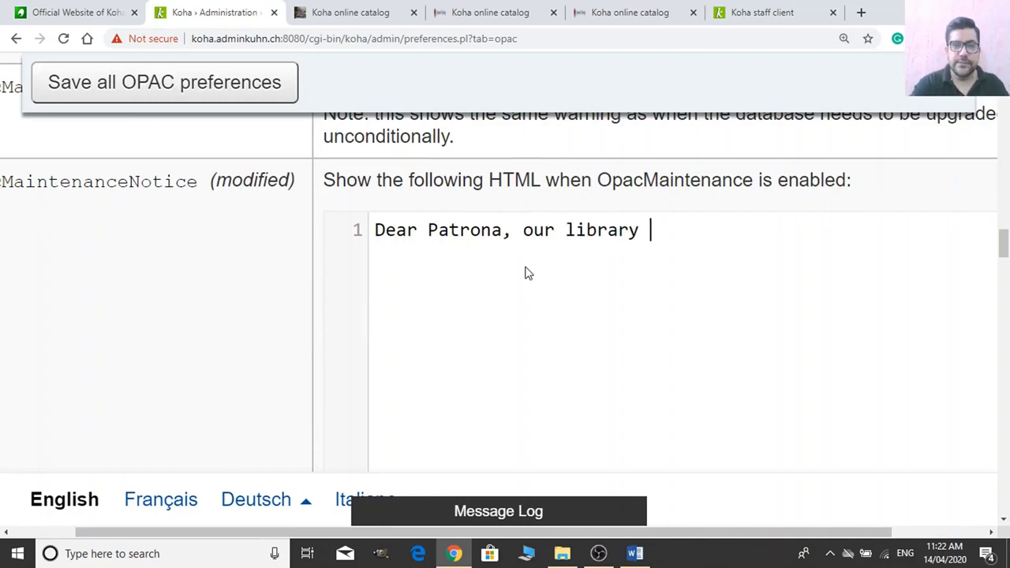
{"action": "type", "text": "catalog "}
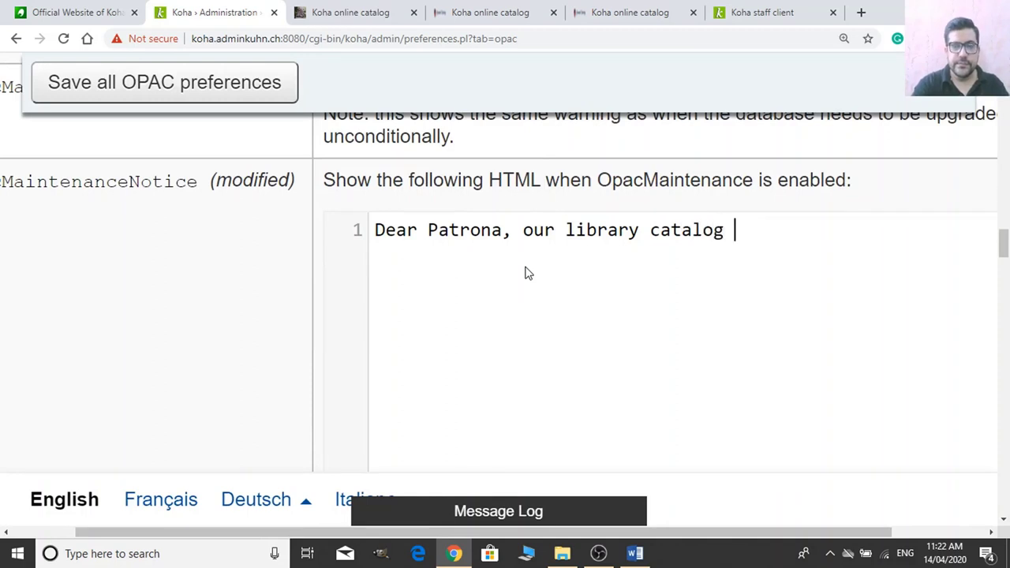
{"action": "type", "text": "is not available due to"}
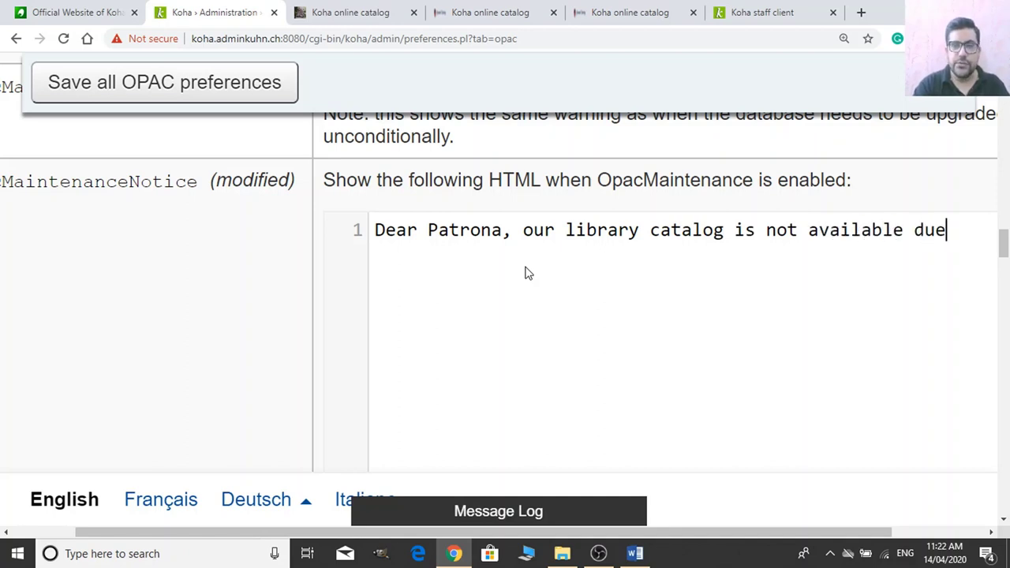
{"action": "key", "text": "BackSpace"}
{"action": "type", "text": "to "}
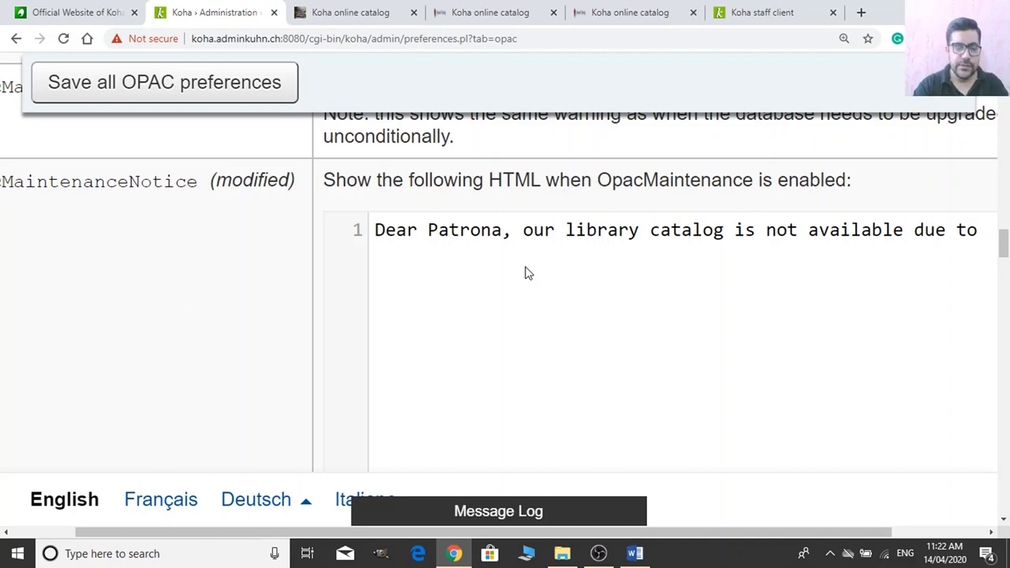
{"action": "type", "text": "some "}
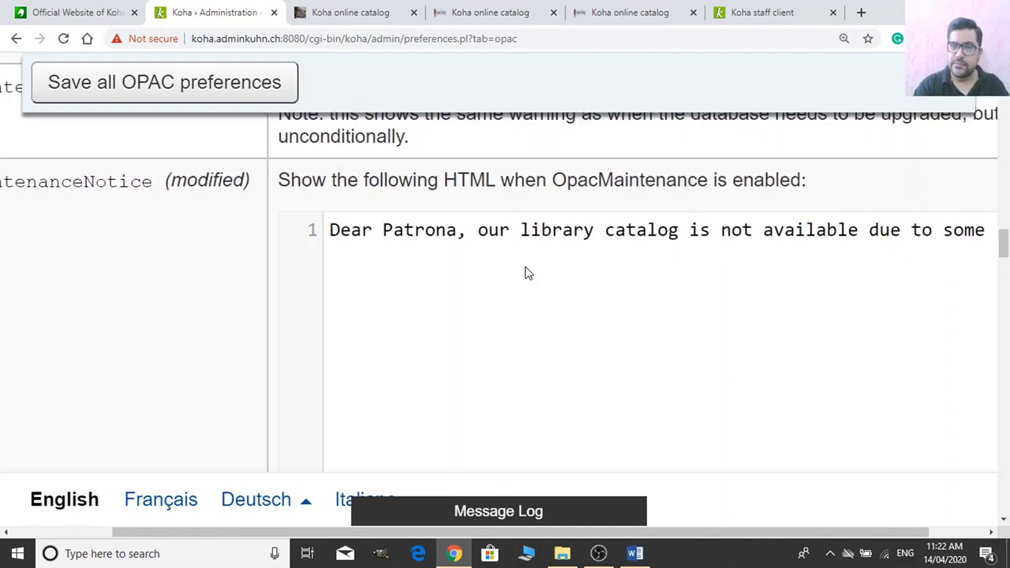
{"action": "type", "text": "main"}
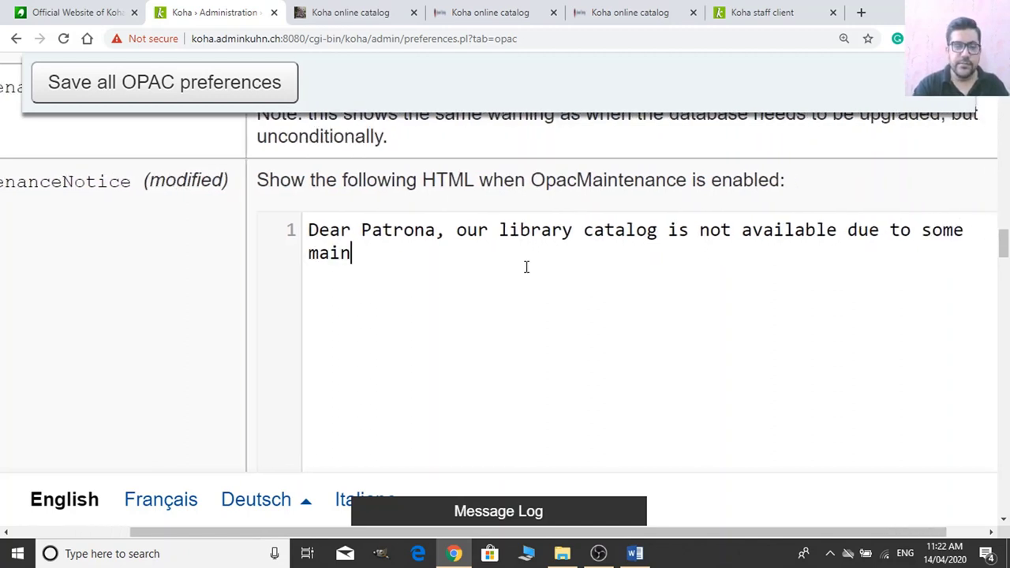
{"action": "type", "text": "tenance"}
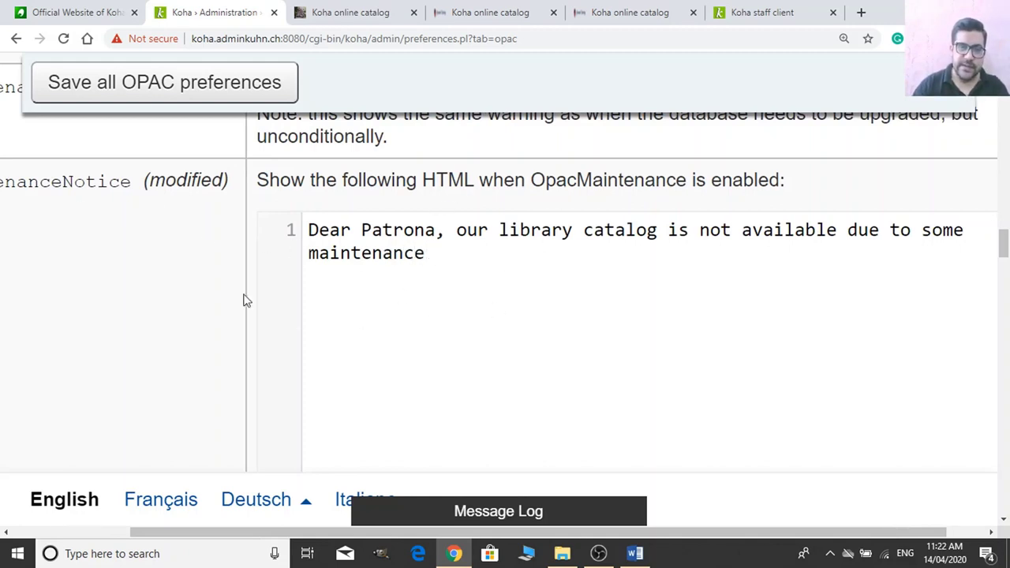
{"action": "scroll", "coordinate": [592, 269], "scroll_direction": "down", "scroll_amount": 3}
{"action": "scroll", "coordinate": [505, 260], "scroll_direction": "up", "scroll_amount": 3}
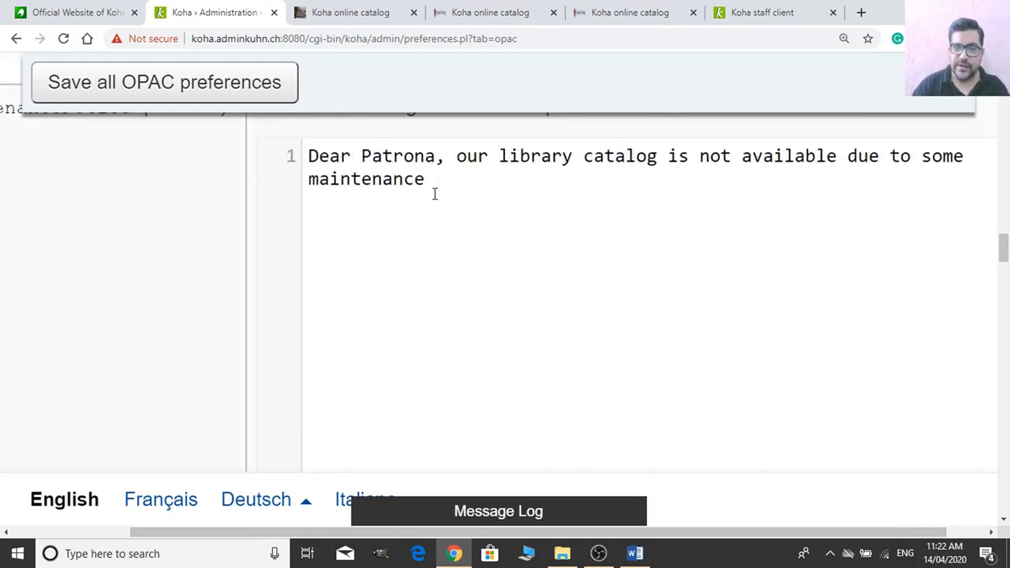
{"action": "left_click", "coordinate": [243, 96]}
Reload the public catalogue to view the custom maintenance notice.
{"action": "left_click", "coordinate": [350, 12]}
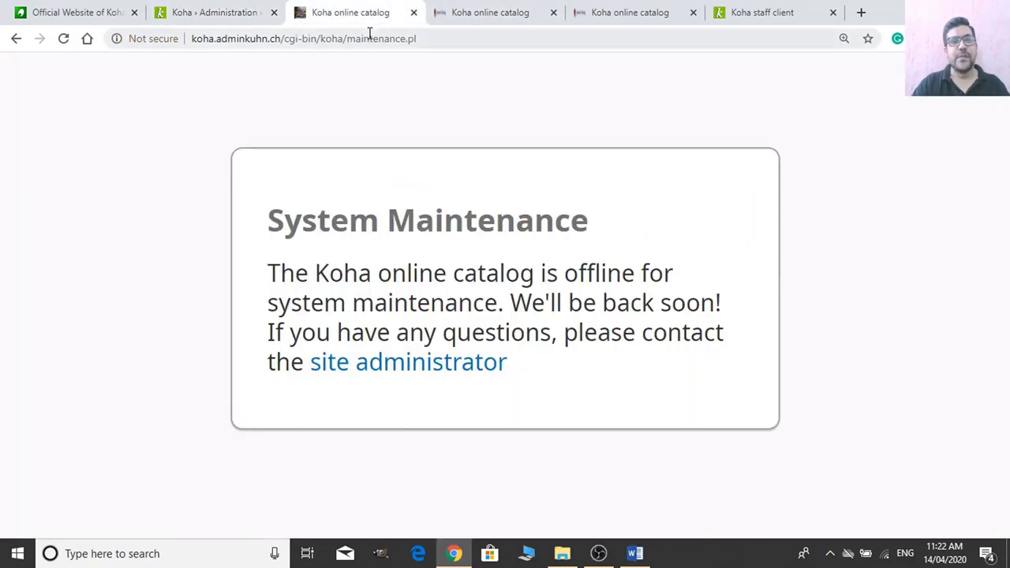
{"action": "left_click", "coordinate": [369, 36]}
{"action": "key", "text": "Return"}
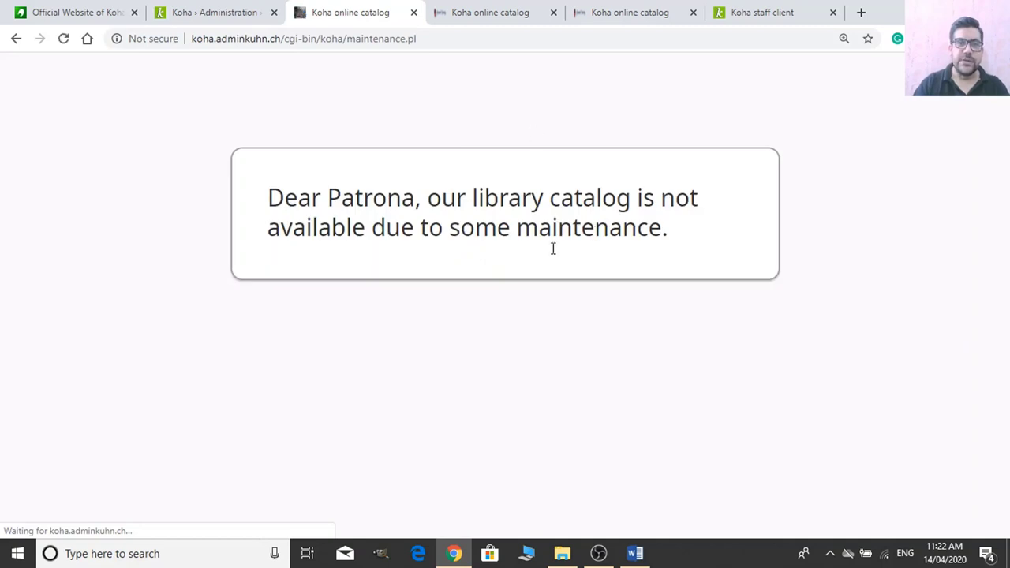
Clear the maintenance notice, set OpacMaintenance back to Don't show, and save.
{"action": "left_click", "coordinate": [207, 12]}
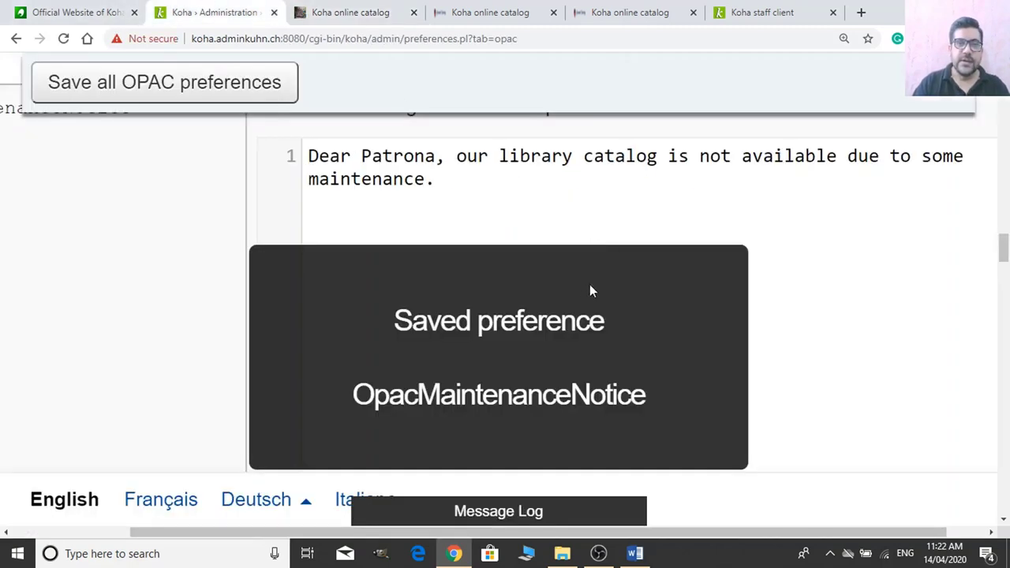
{"action": "key", "text": "ctrl+a"}
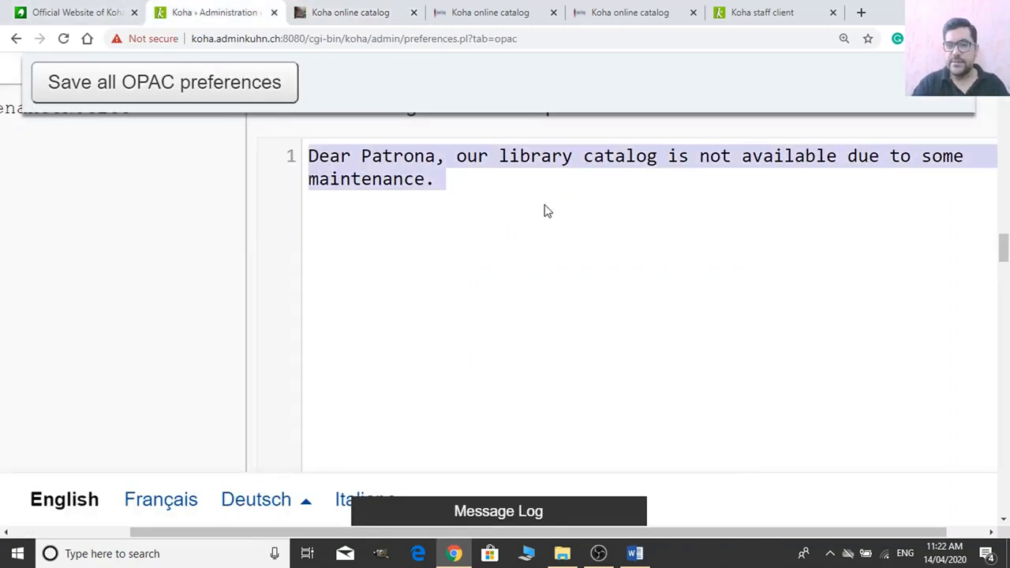
{"action": "key", "text": "BackSpace"}
{"action": "scroll", "coordinate": [550, 224], "scroll_direction": "up", "scroll_amount": 2}
{"action": "left_click", "coordinate": [359, 165]}
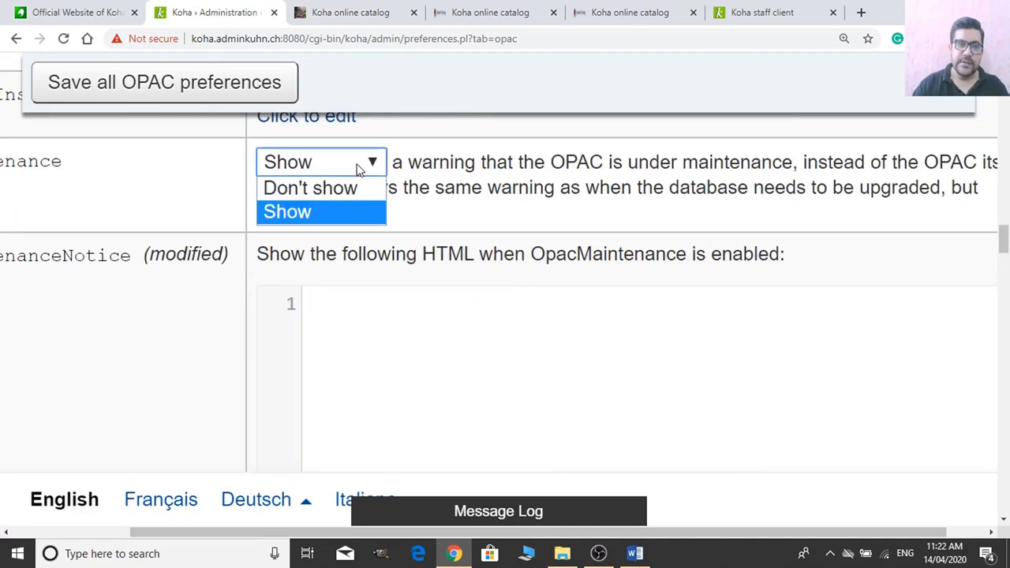
{"action": "left_click", "coordinate": [292, 187]}
{"action": "left_click", "coordinate": [164, 82]}
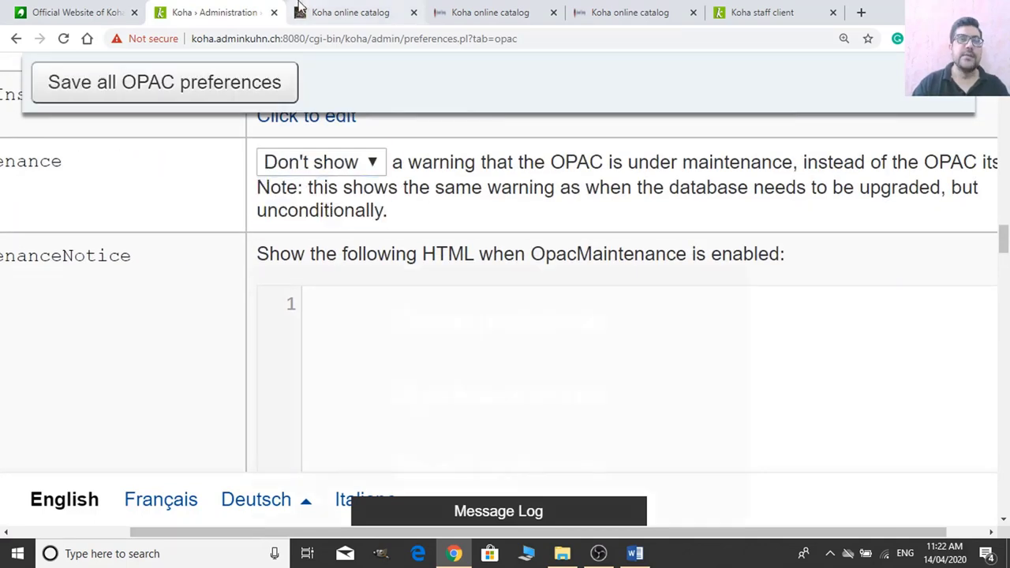
Reload the public catalogue to confirm the OPAC home page is accessible again.
{"action": "left_click", "coordinate": [304, 10]}
{"action": "left_click", "coordinate": [380, 43]}
{"action": "key", "text": "Return"}
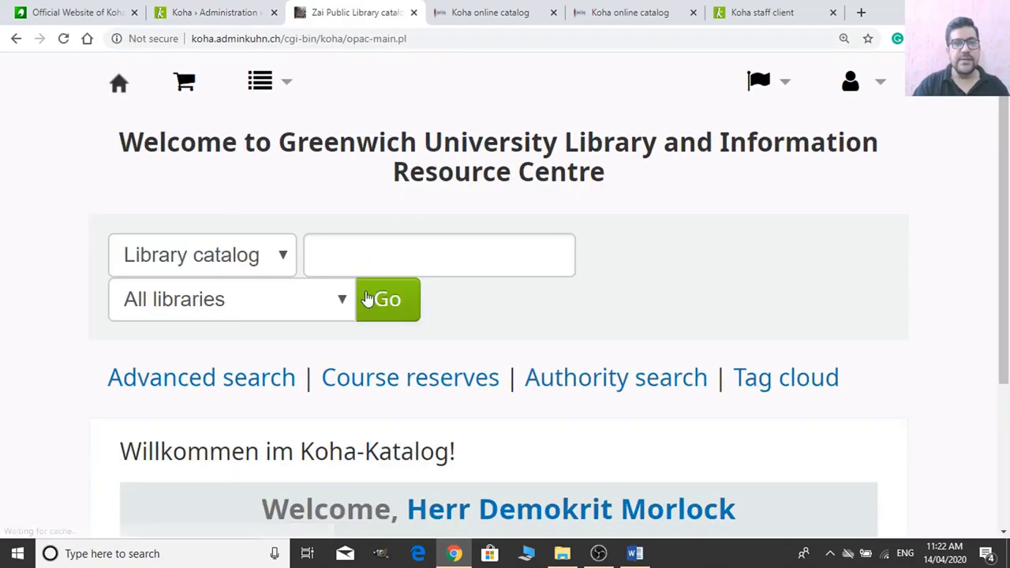
{"action": "key", "text": "ctrl+minus"}
{"action": "key", "text": "ctrl+minus"}
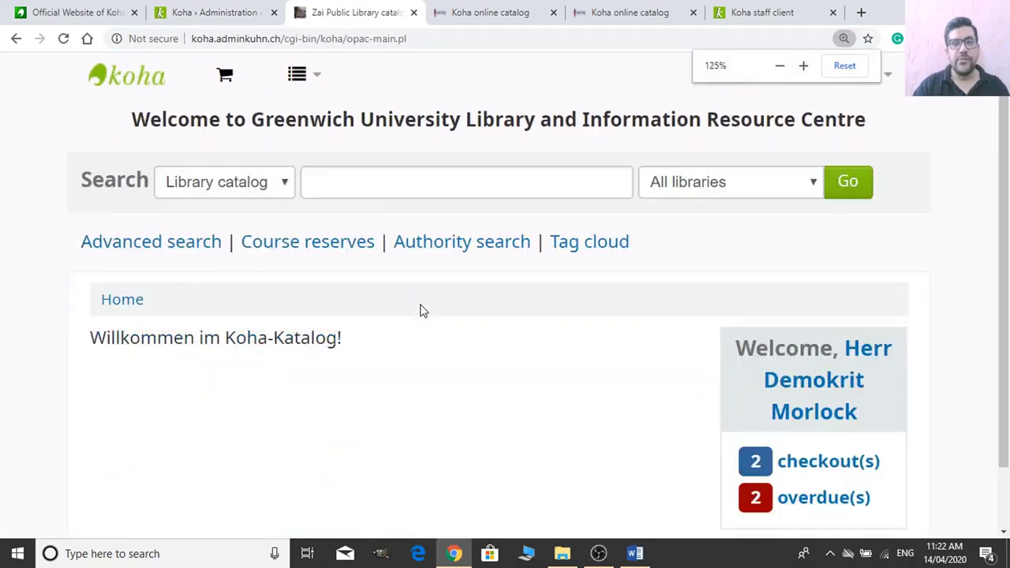
{"action": "key", "text": "ctrl+minus"}
Collapse the empty OpacMaintenanceNotice editor in the OPAC preferences.
{"action": "left_click", "coordinate": [209, 12]}
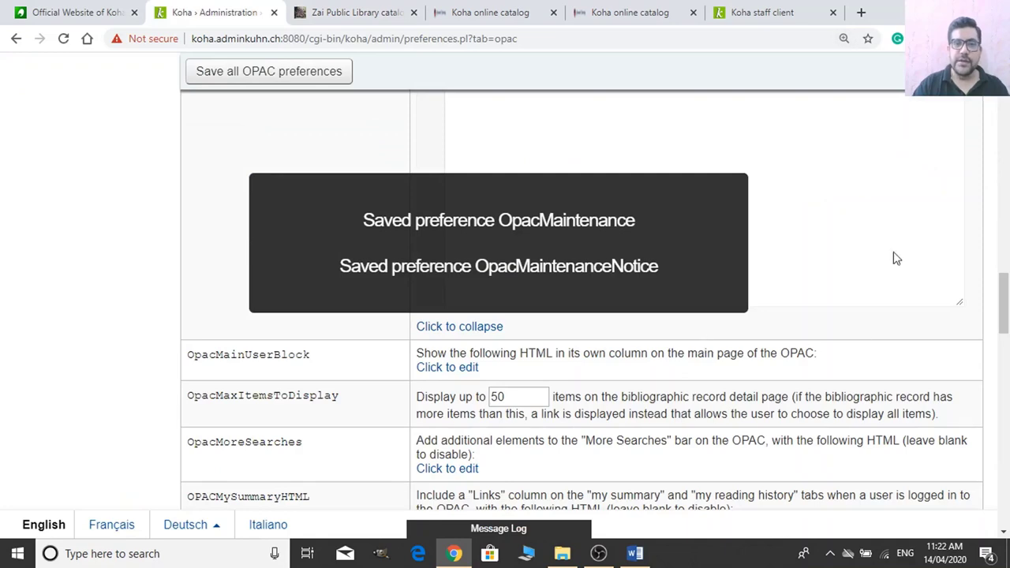
{"action": "scroll", "coordinate": [805, 331], "scroll_direction": "up", "scroll_amount": 4}
{"action": "scroll", "coordinate": [521, 397], "scroll_direction": "down", "scroll_amount": 3}
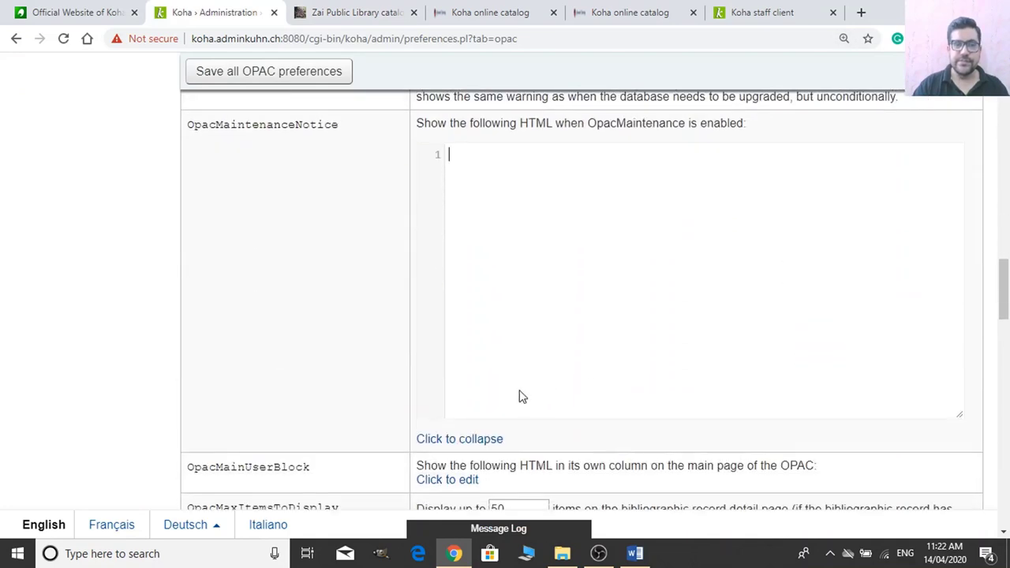
{"action": "left_click", "coordinate": [457, 440]}
{"action": "scroll", "coordinate": [343, 165], "scroll_direction": "down", "scroll_amount": 2}
{"action": "scroll", "coordinate": [268, 174], "scroll_direction": "up", "scroll_amount": 2}
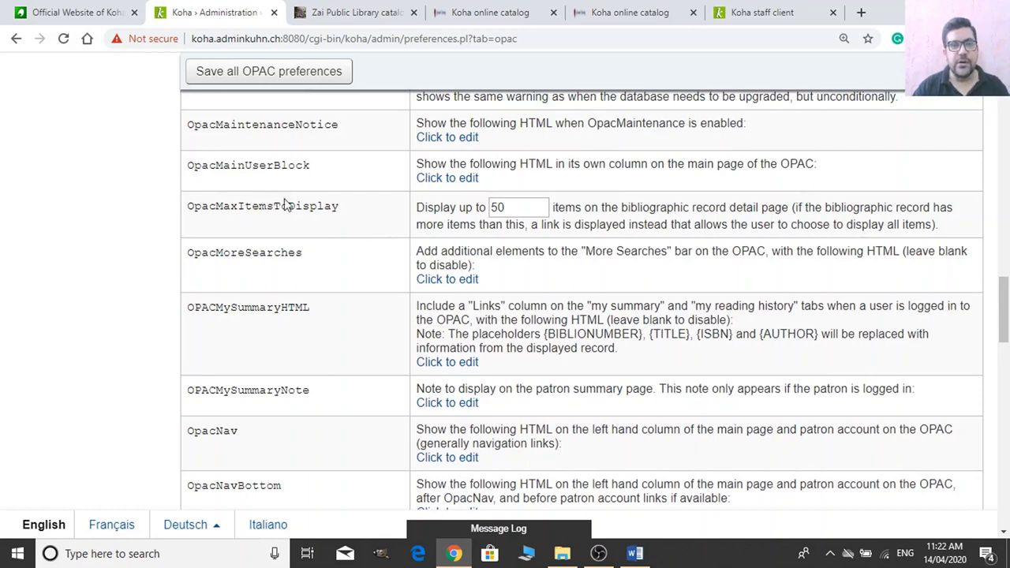
Compare the Zai Public Library and Greenwich University catalogue home pages.
{"action": "left_click", "coordinate": [347, 14]}
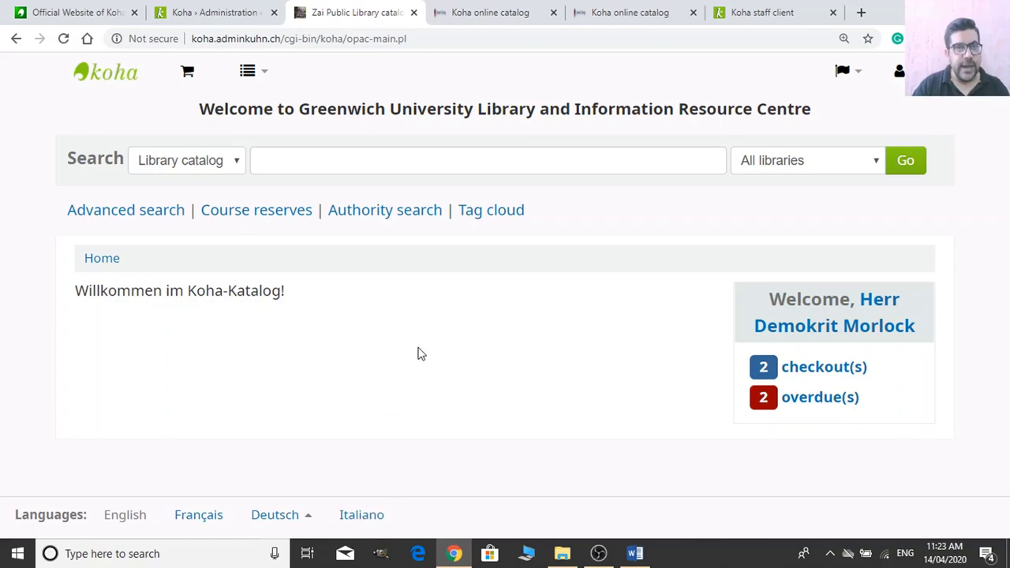
{"action": "left_click", "coordinate": [517, 16]}
{"action": "scroll", "coordinate": [376, 467], "scroll_direction": "down", "scroll_amount": 2}
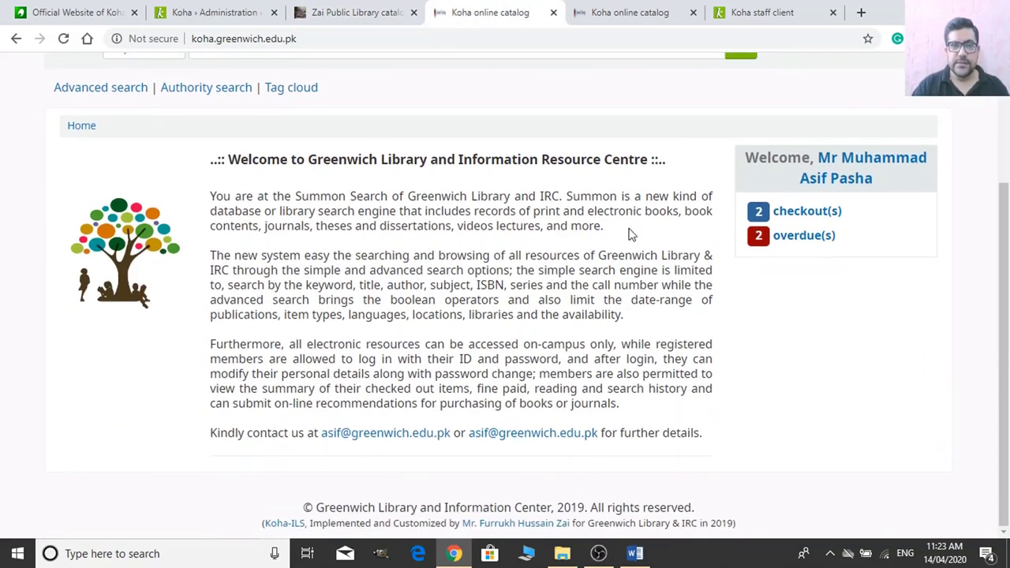
{"action": "left_click", "coordinate": [343, 14]}
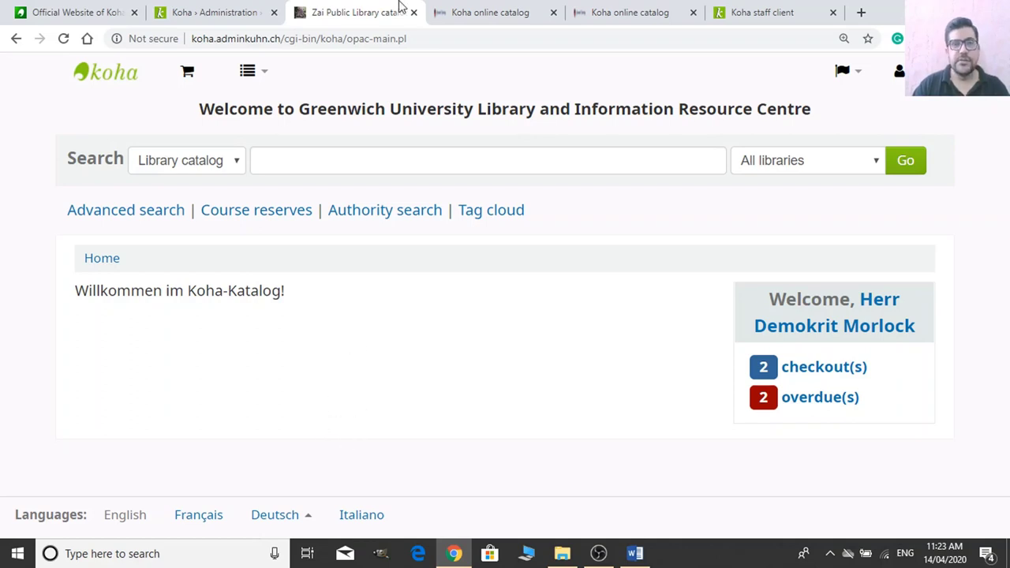
Return to the OPAC preferences near OpacMainUserBlock and bring up the Word HTML snippets.
{"action": "left_click", "coordinate": [234, 10]}
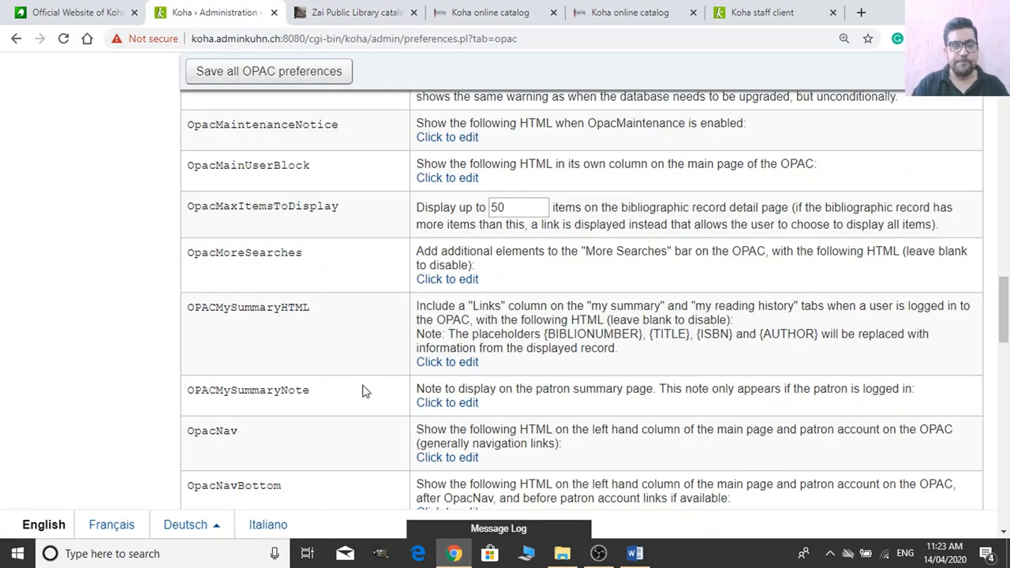
{"action": "scroll", "coordinate": [366, 393], "scroll_direction": "down", "scroll_amount": 2}
{"action": "scroll", "coordinate": [368, 390], "scroll_direction": "down", "scroll_amount": 2}
{"action": "scroll", "coordinate": [363, 391], "scroll_direction": "up", "scroll_amount": 4}
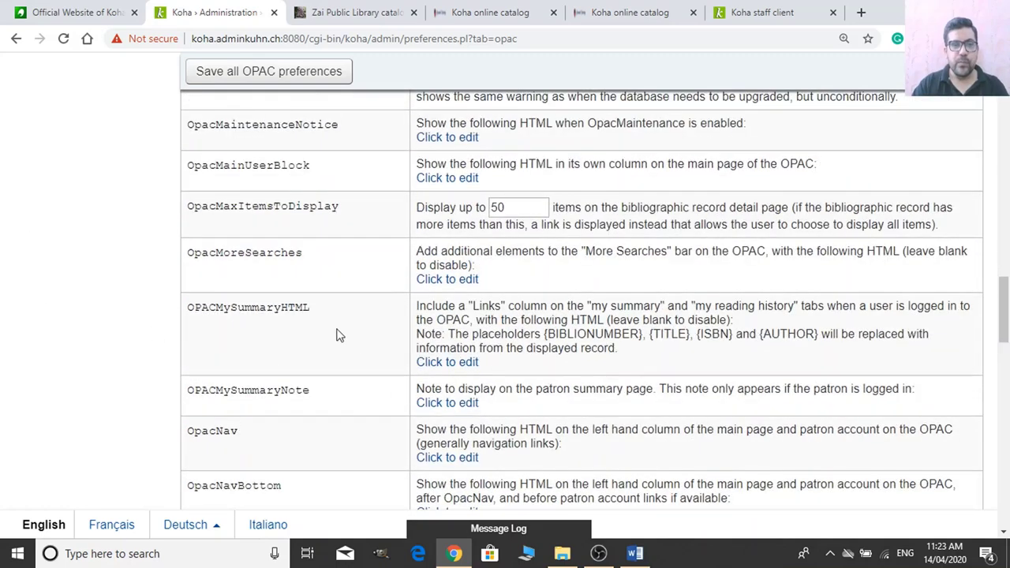
{"action": "scroll", "coordinate": [361, 341], "scroll_direction": "up", "scroll_amount": 1, "text": "ctrl"}
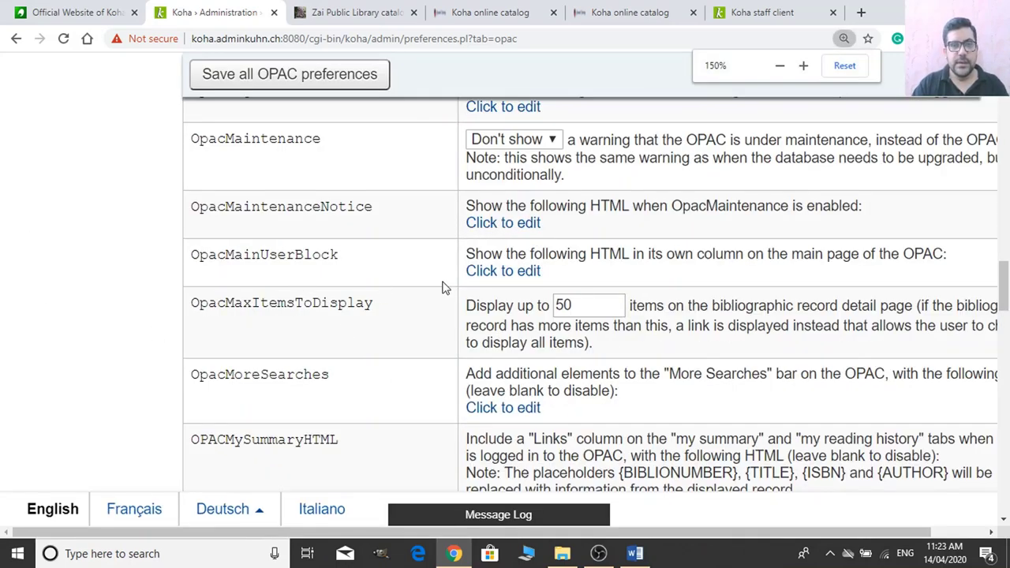
{"action": "left_click", "coordinate": [636, 554]}
Select and copy the Opac Main User Block HTML in the Word document.
{"action": "left_click_drag", "start_coordinate": [36, 242], "coordinate": [489, 387]}
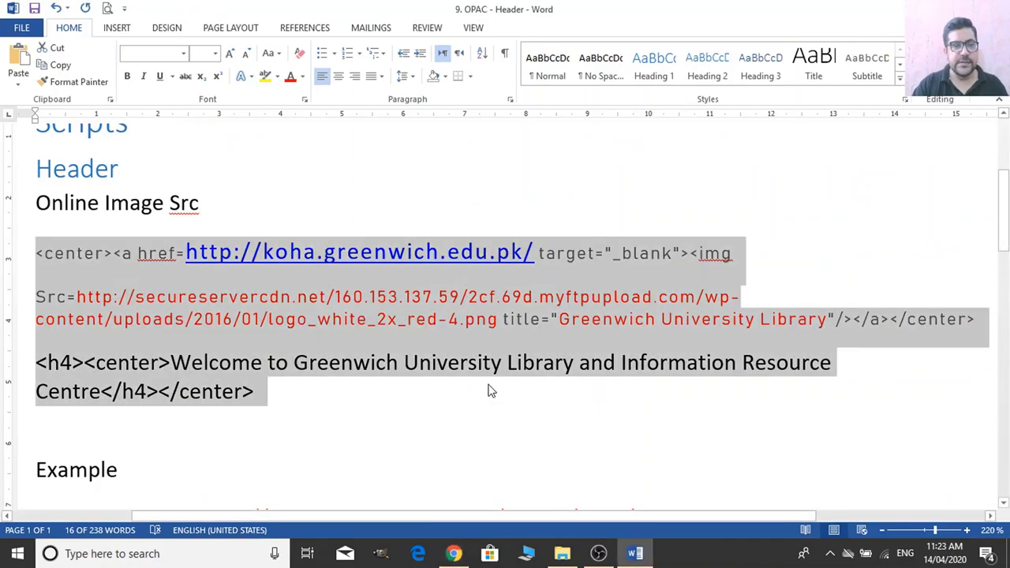
{"action": "scroll", "coordinate": [488, 385], "scroll_direction": "down", "scroll_amount": 3}
{"action": "scroll", "coordinate": [487, 385], "scroll_direction": "down", "scroll_amount": 10}
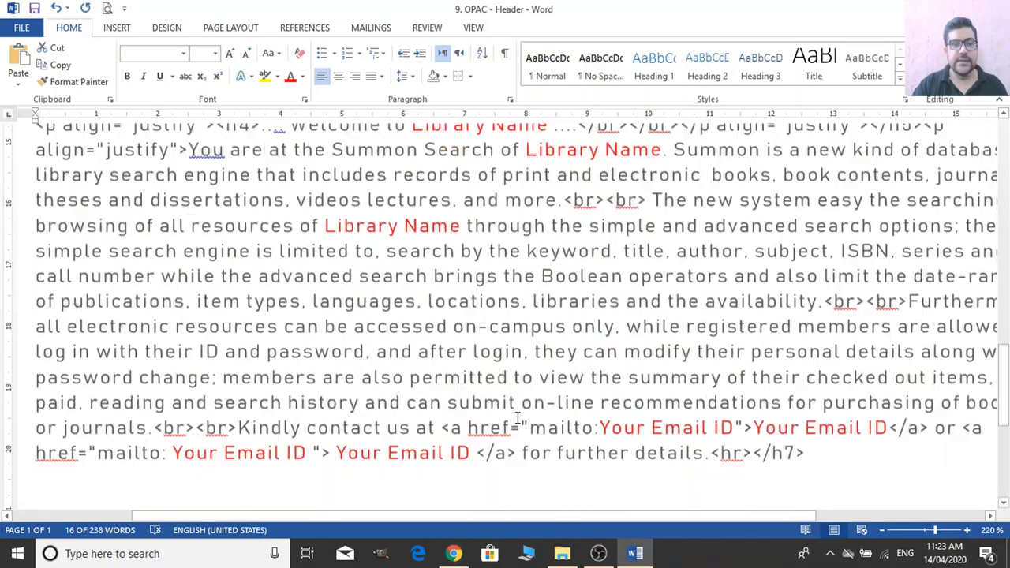
{"action": "scroll", "coordinate": [517, 419], "scroll_direction": "down", "scroll_amount": 2, "text": "ctrl"}
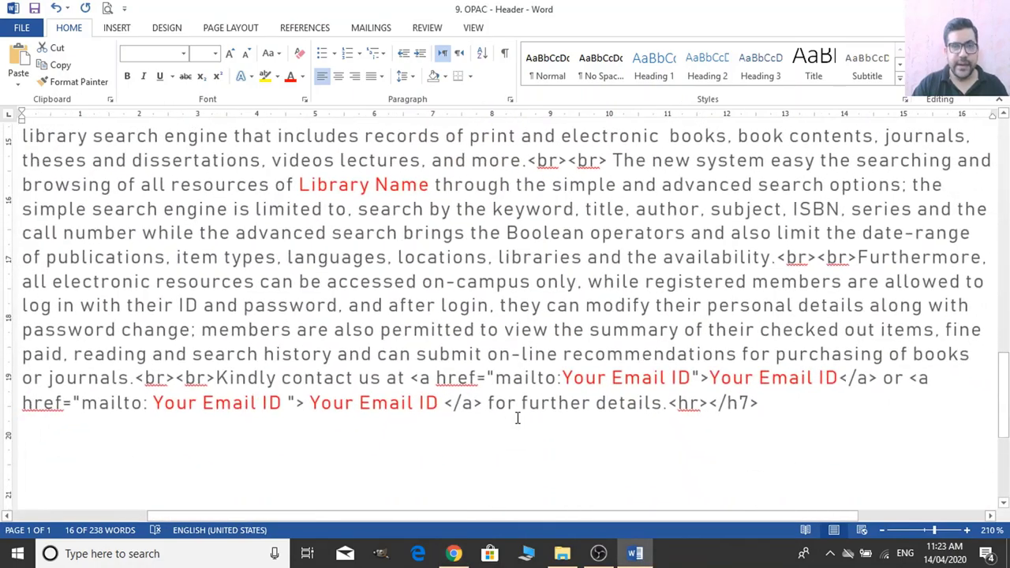
{"action": "scroll", "coordinate": [517, 418], "scroll_direction": "up", "scroll_amount": 3}
{"action": "left_click_drag", "start_coordinate": [46, 230], "coordinate": [786, 464]}
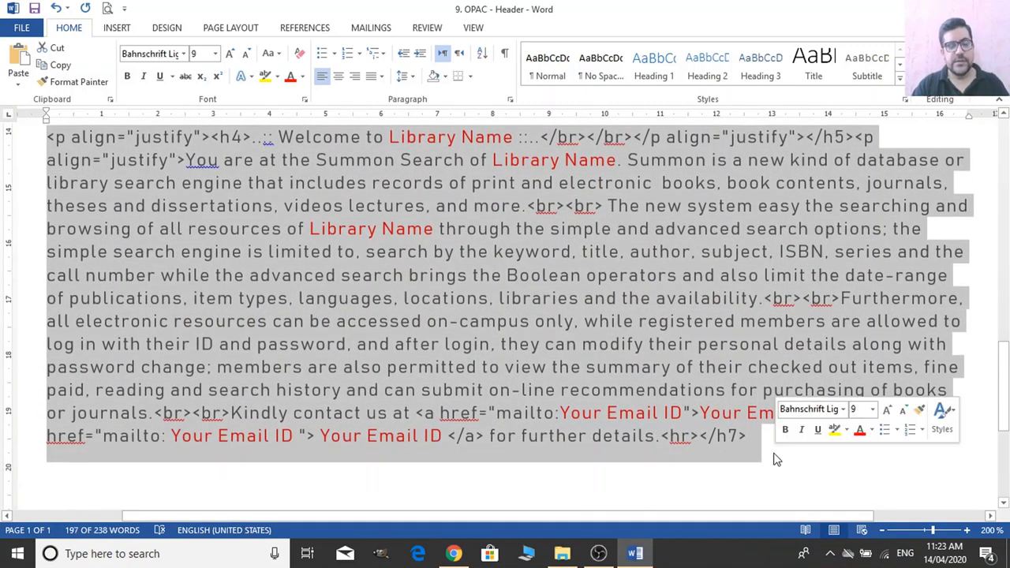
{"action": "key", "text": "alt+Tab"}
Place the caret in Koha's OpacMainUserBlock editor holding 'Willkommen im Koha-Katalog!'.
{"action": "left_click", "coordinate": [335, 10]}
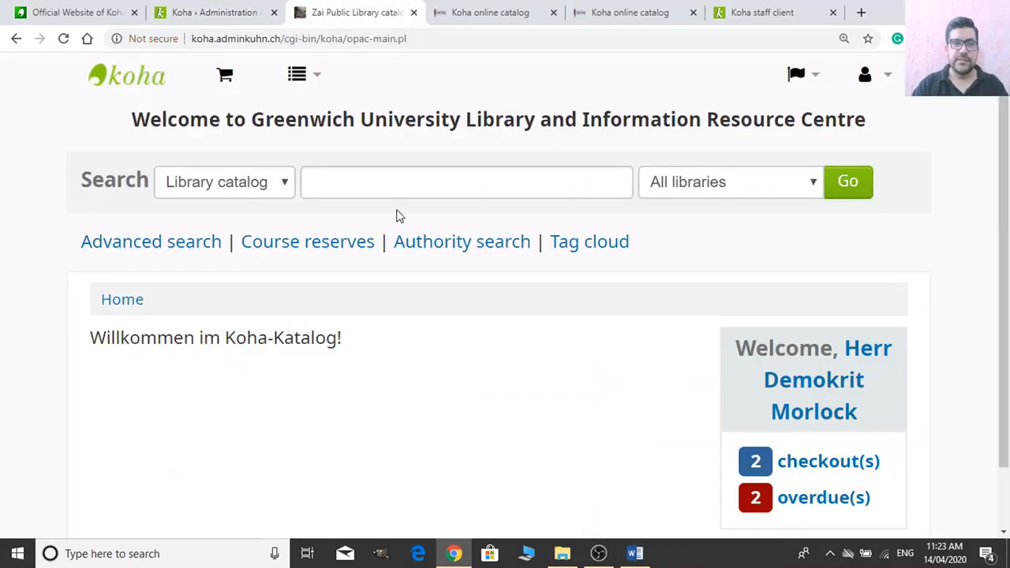
{"action": "left_click", "coordinate": [200, 9]}
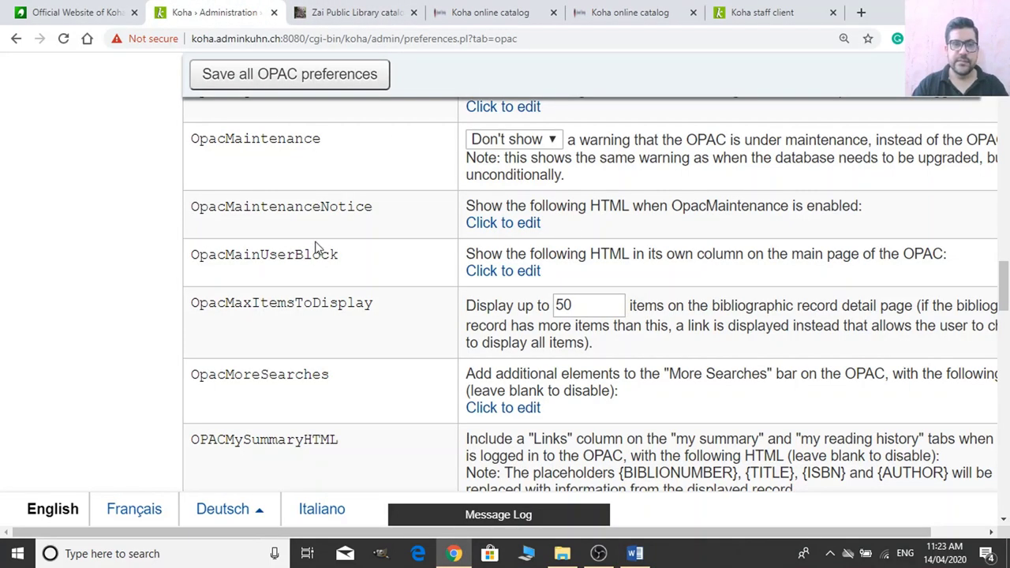
{"action": "left_click", "coordinate": [595, 349]}
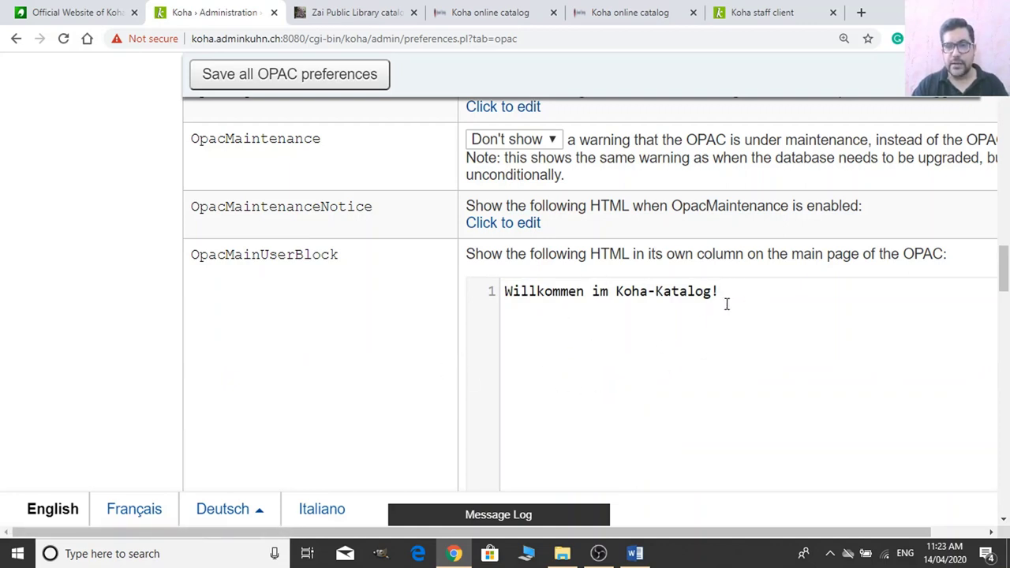
Replace 'Willkommen im Koha-Katalog!' in OpacMainUserBlock with the pasted welcome HTML at 175% zoom.
{"action": "key", "text": "ctrl+a"}
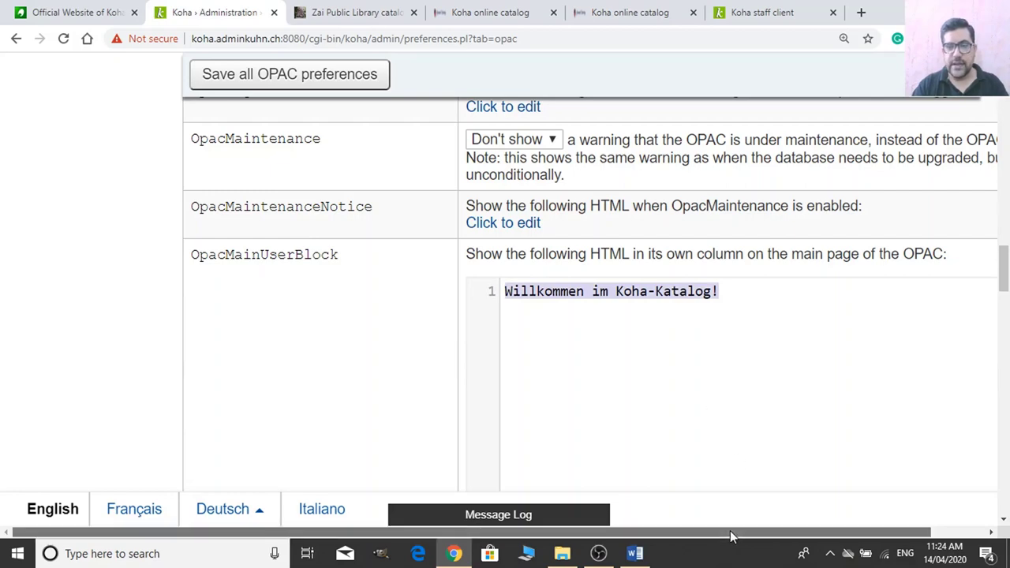
{"action": "left_click_drag", "start_coordinate": [730, 534], "coordinate": [797, 536]}
{"action": "key", "text": "ctrl+plus"}
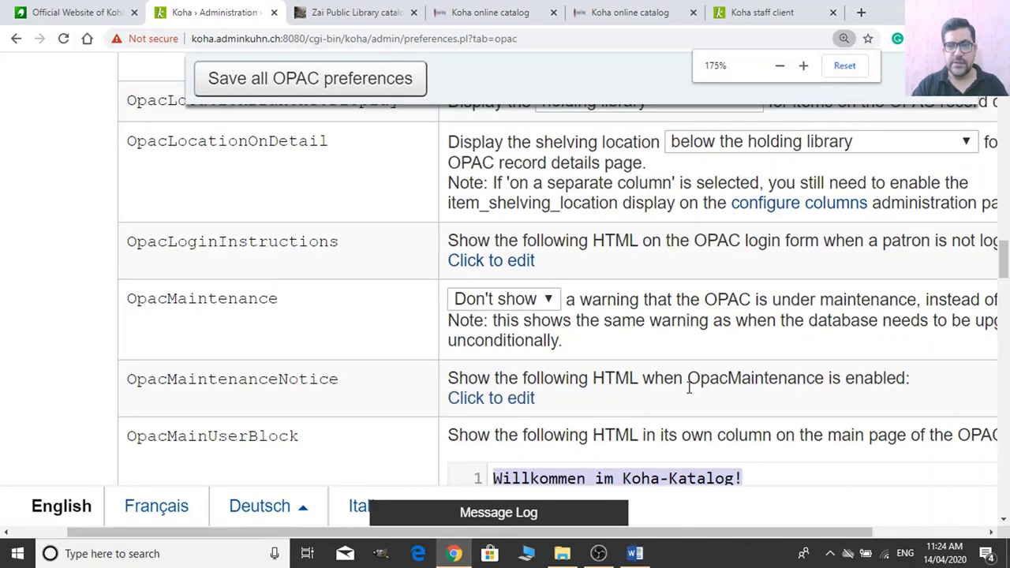
{"action": "scroll", "coordinate": [688, 385], "scroll_direction": "down", "scroll_amount": 1}
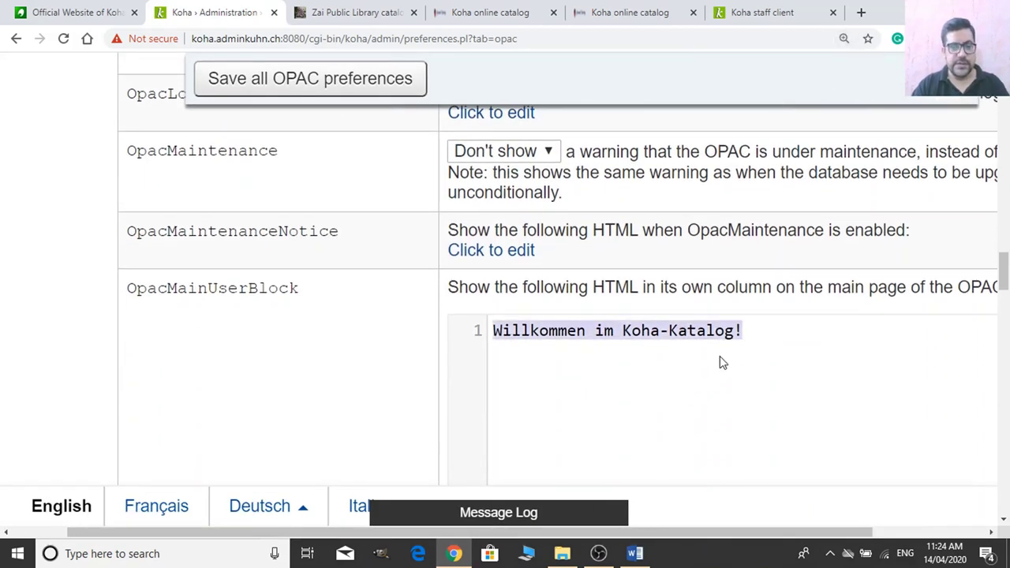
{"action": "key", "text": "ctrl+v"}
{"action": "left_click_drag", "start_coordinate": [666, 533], "coordinate": [866, 525]}
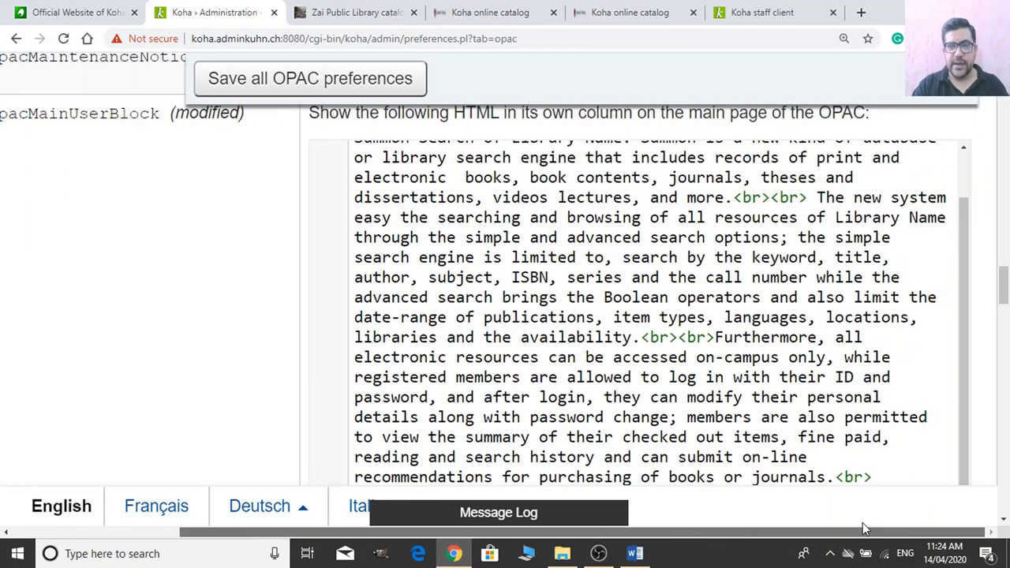
{"action": "scroll", "coordinate": [772, 292], "scroll_direction": "up", "scroll_amount": 2}
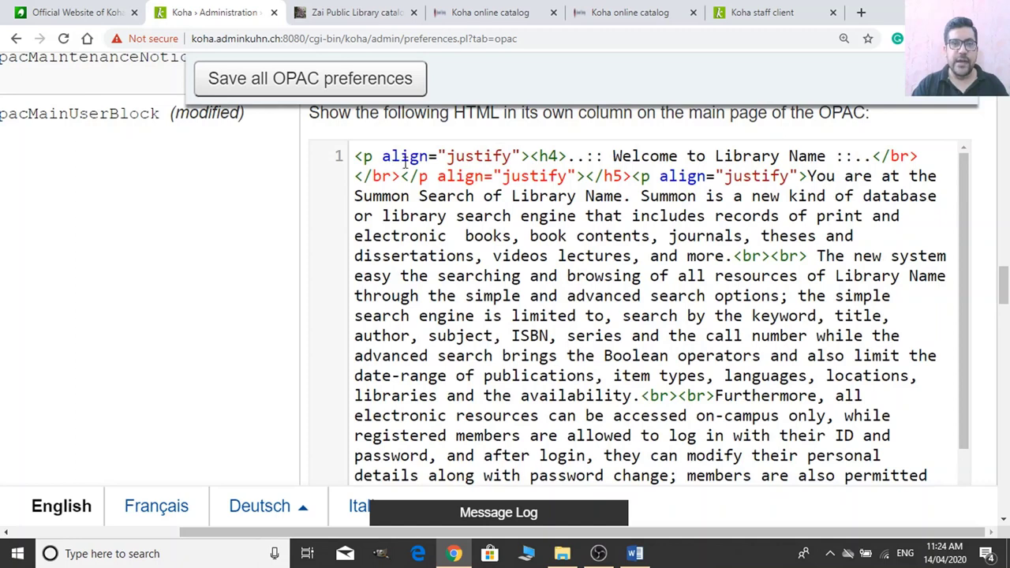
{"action": "left_click_drag", "start_coordinate": [447, 157], "coordinate": [511, 157]}
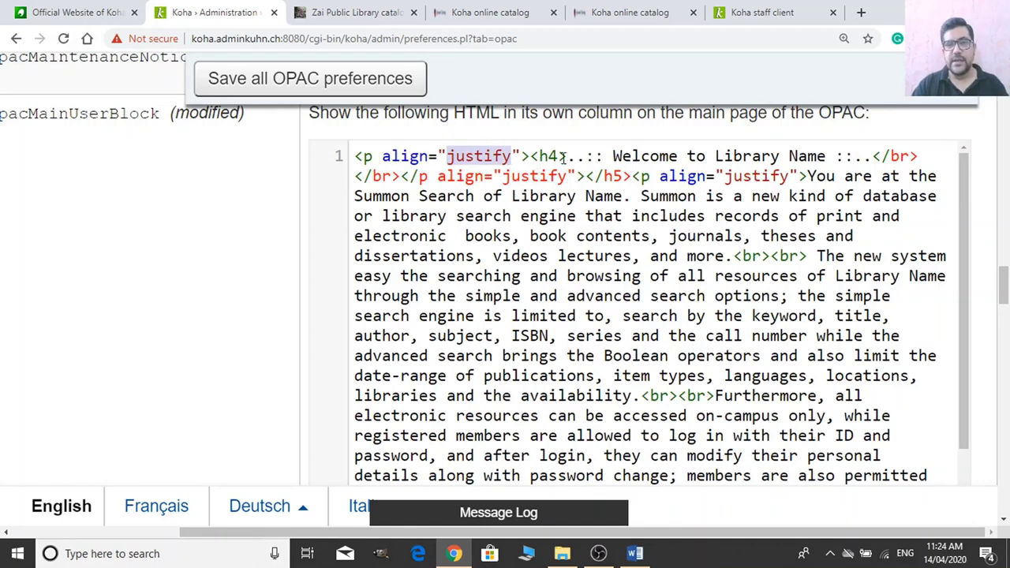
{"action": "left_click", "coordinate": [824, 154]}
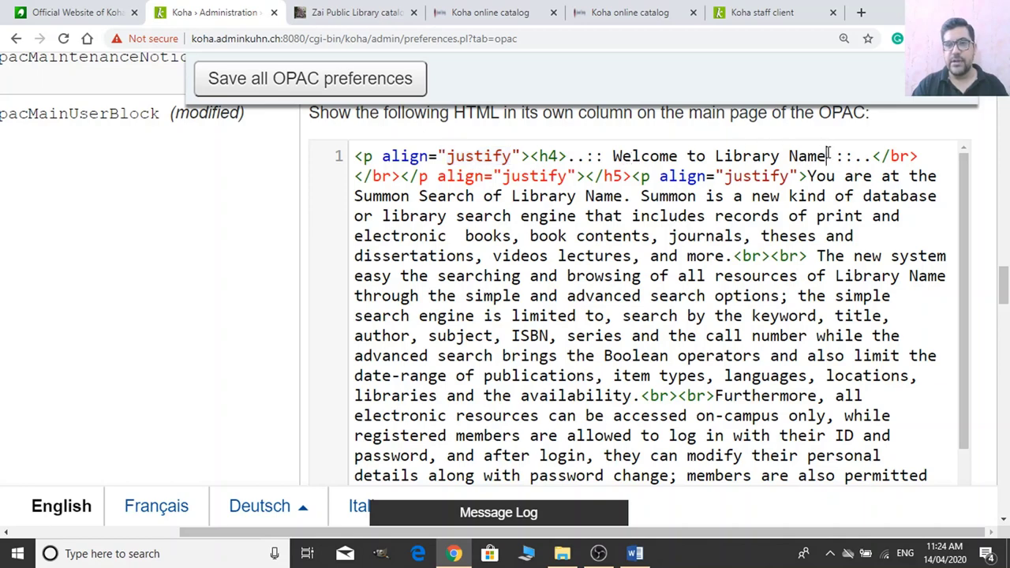
Select the first Library Name placeholder in the Word HTML snippet.
{"action": "left_click", "coordinate": [637, 557]}
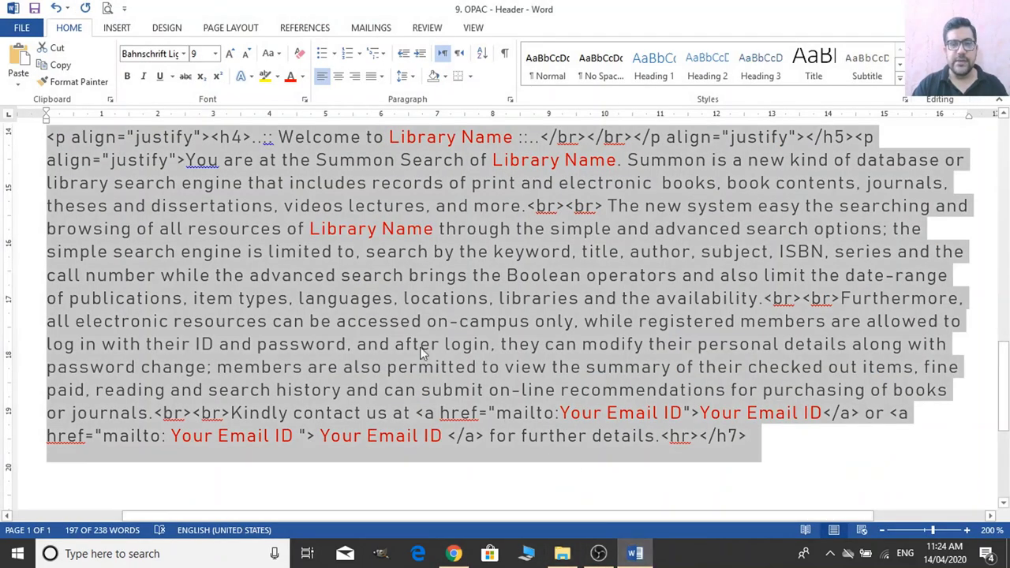
{"action": "left_click", "coordinate": [517, 229]}
{"action": "left_click_drag", "start_coordinate": [509, 136], "coordinate": [390, 137]}
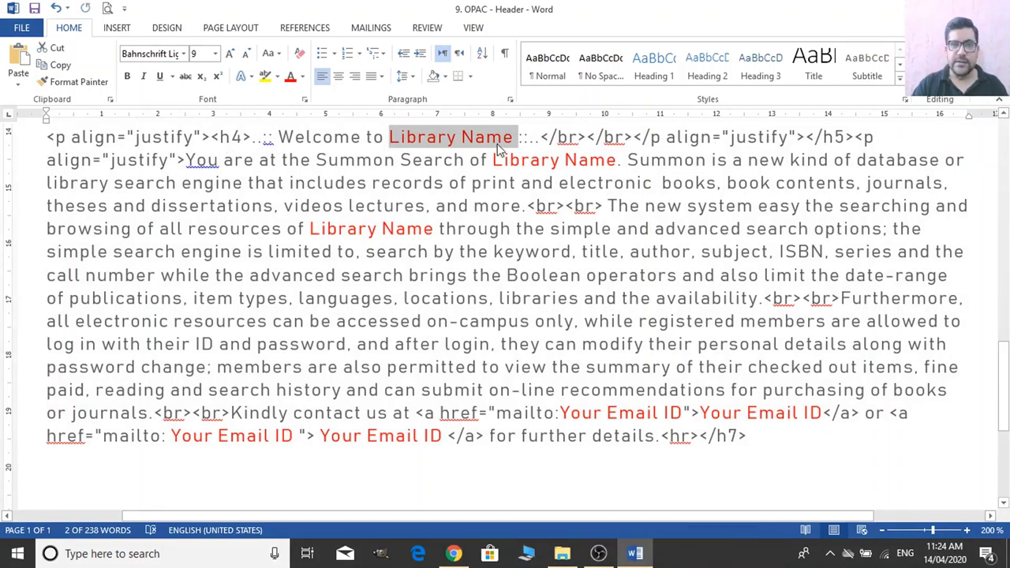
{"action": "scroll", "coordinate": [344, 238], "scroll_direction": "down", "scroll_amount": 1}
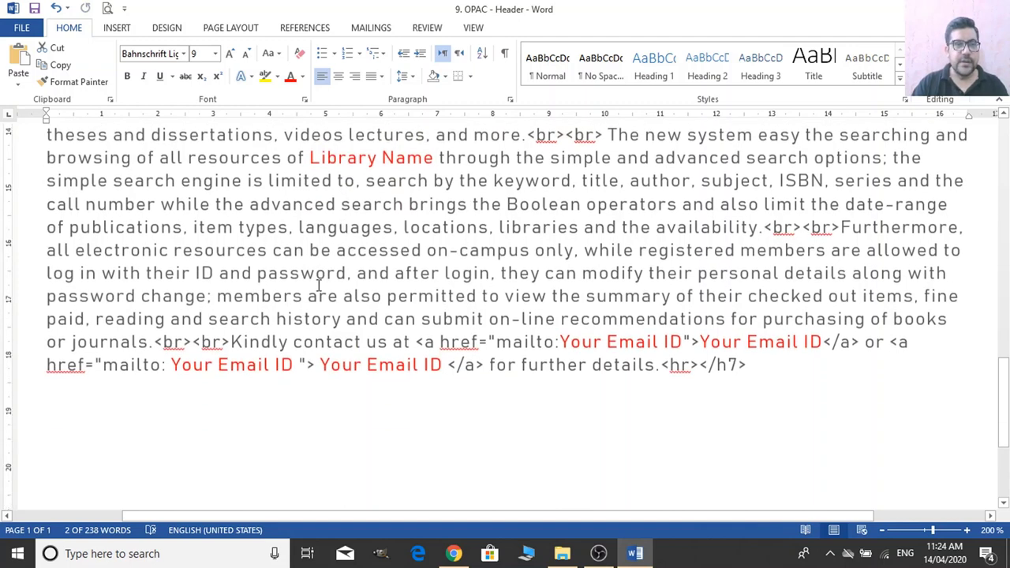
{"action": "scroll", "coordinate": [344, 239], "scroll_direction": "up", "scroll_amount": 2}
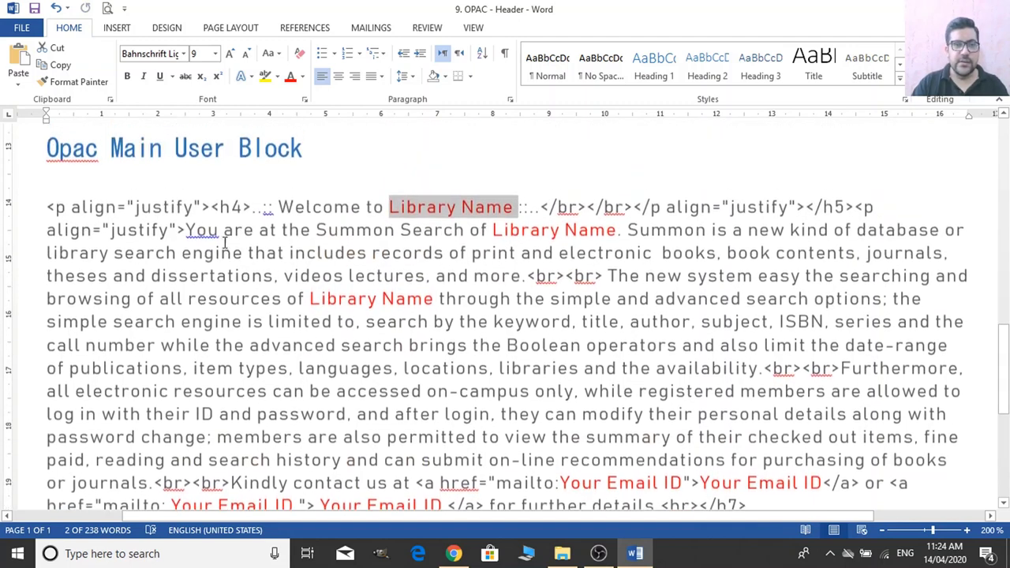
Change the closing </h5> tag to </h4> in the Word HTML.
{"action": "left_click", "coordinate": [845, 208]}
{"action": "key", "text": "BackSpace"}
{"action": "type", "text": "4"}
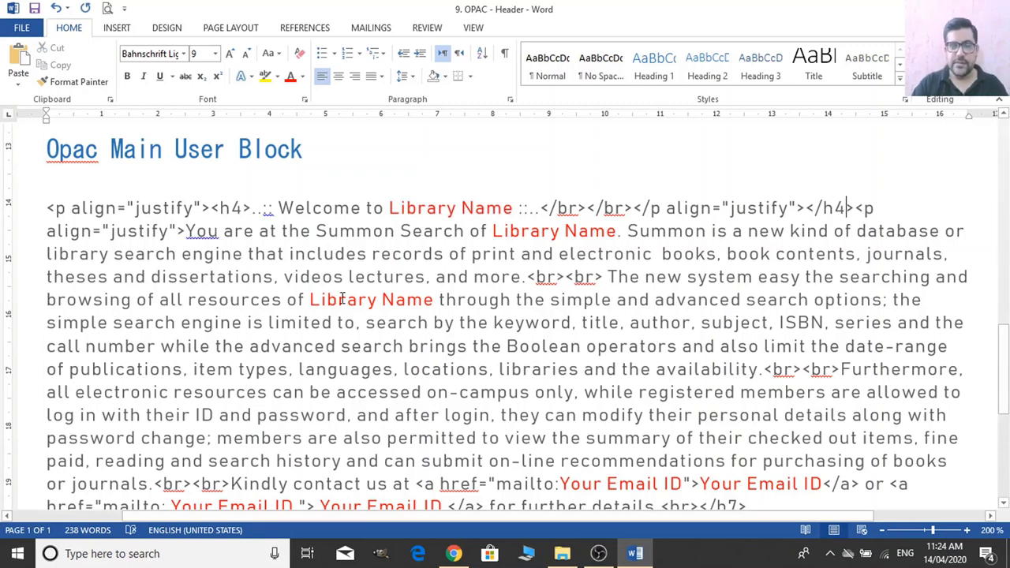
{"action": "scroll", "coordinate": [341, 298], "scroll_direction": "down", "scroll_amount": 1}
{"action": "left_click", "coordinate": [859, 139]}
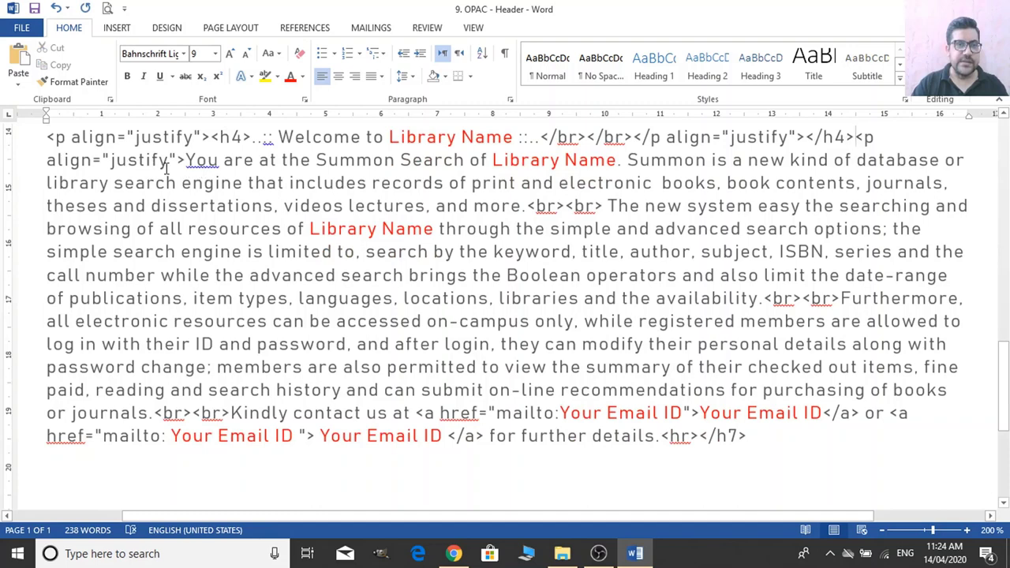
Review the next Library Name placeholder, then return to the Koha preferences in Chrome.
{"action": "left_click", "coordinate": [580, 163]}
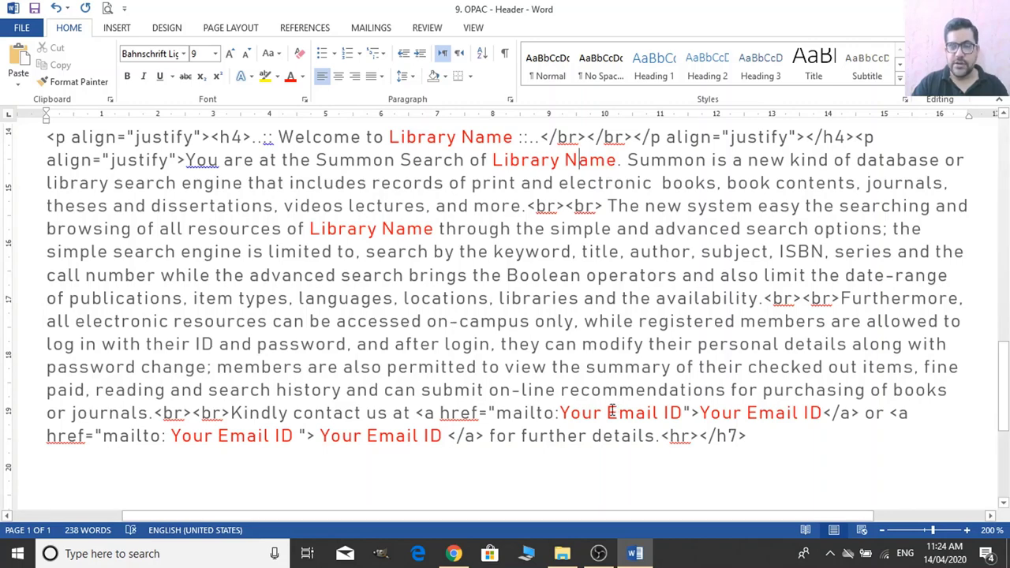
{"action": "scroll", "coordinate": [785, 457], "scroll_direction": "up", "scroll_amount": 4}
{"action": "scroll", "coordinate": [484, 340], "scroll_direction": "up", "scroll_amount": 1}
{"action": "scroll", "coordinate": [484, 340], "scroll_direction": "down", "scroll_amount": 3}
{"action": "scroll", "coordinate": [489, 343], "scroll_direction": "up", "scroll_amount": 3}
{"action": "scroll", "coordinate": [489, 348], "scroll_direction": "down", "scroll_amount": 3}
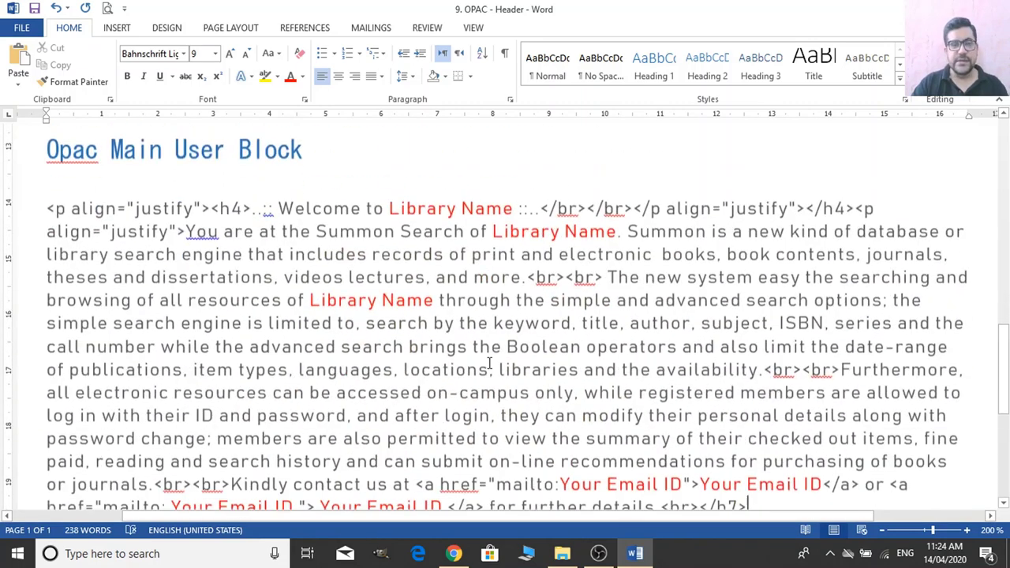
{"action": "scroll", "coordinate": [517, 467], "scroll_direction": "down", "scroll_amount": 3}
{"action": "left_click", "coordinate": [454, 553]}
Save the OpacMainUserBlock welcome HTML and reload the catalog at 150% zoom to see the Welcome block.
{"action": "left_click", "coordinate": [387, 76]}
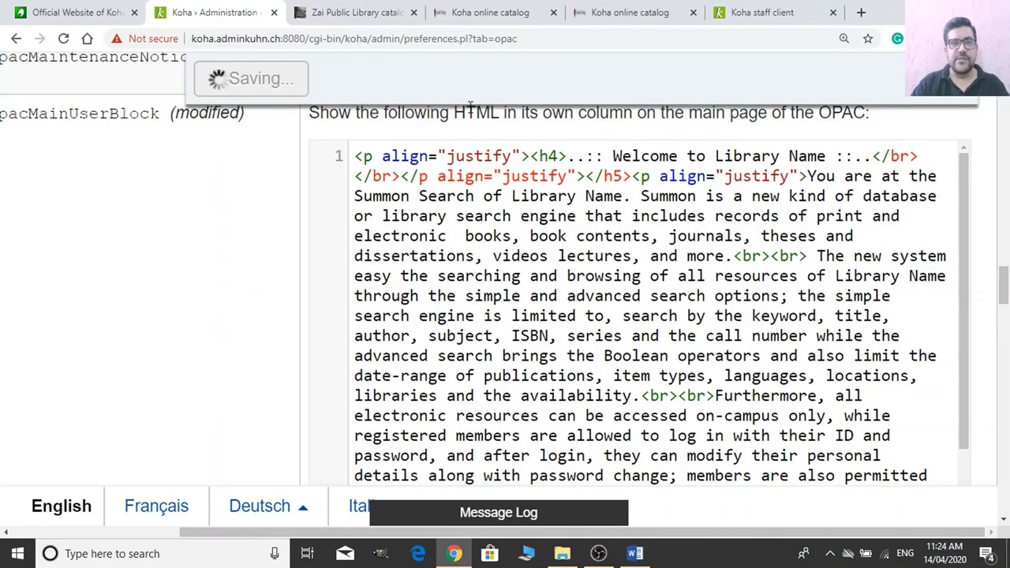
{"action": "left_click", "coordinate": [333, 13]}
{"action": "left_click", "coordinate": [330, 31]}
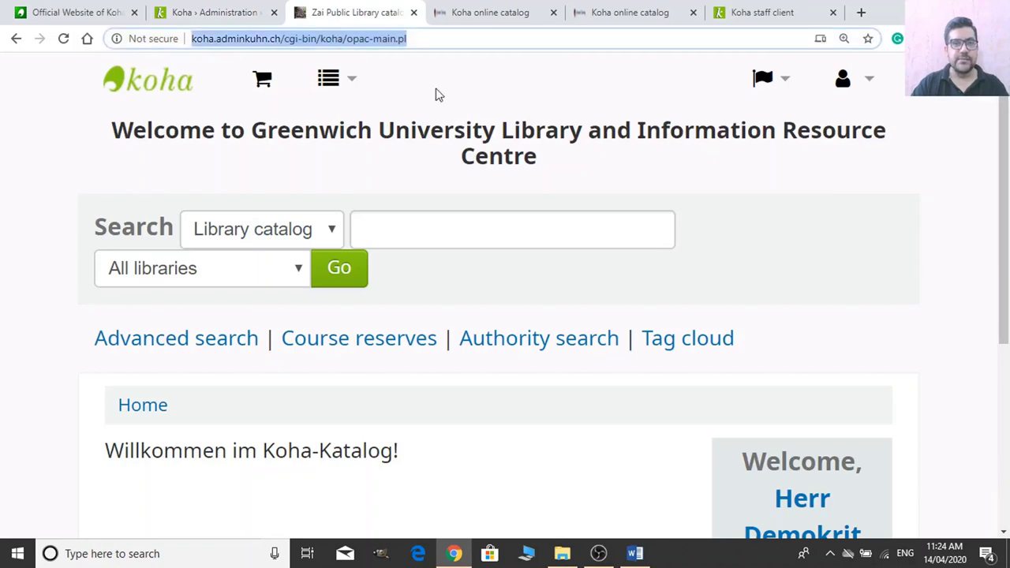
{"action": "scroll", "coordinate": [422, 198], "scroll_direction": "down", "scroll_amount": 1}
{"action": "key", "text": "ctrl+minus"}
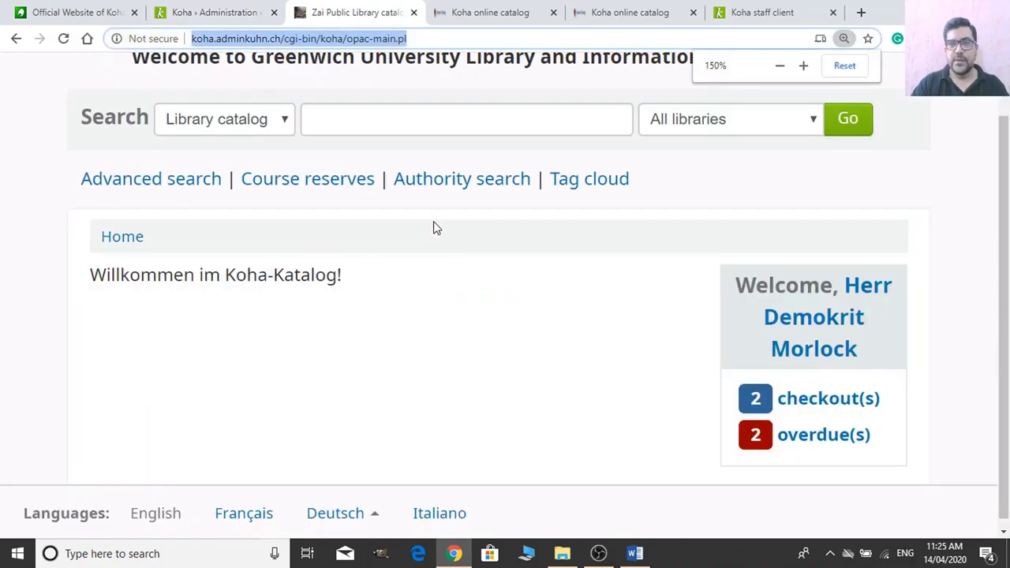
{"action": "key", "text": "Return"}
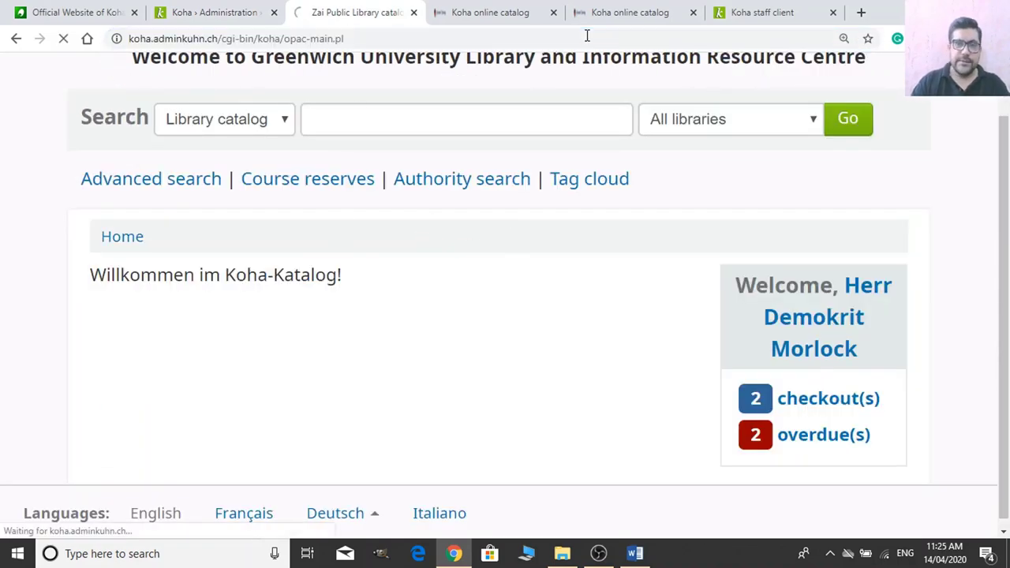
{"action": "scroll", "coordinate": [617, 176], "scroll_direction": "down", "scroll_amount": 3}
{"action": "scroll", "coordinate": [293, 282], "scroll_direction": "down", "scroll_amount": 2}
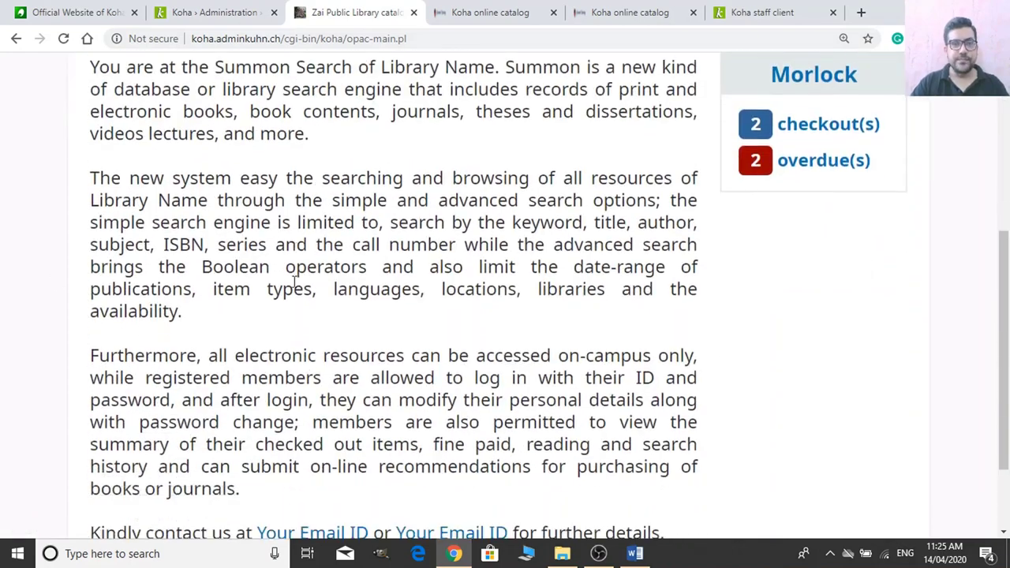
{"action": "scroll", "coordinate": [124, 203], "scroll_direction": "up", "scroll_amount": 3}
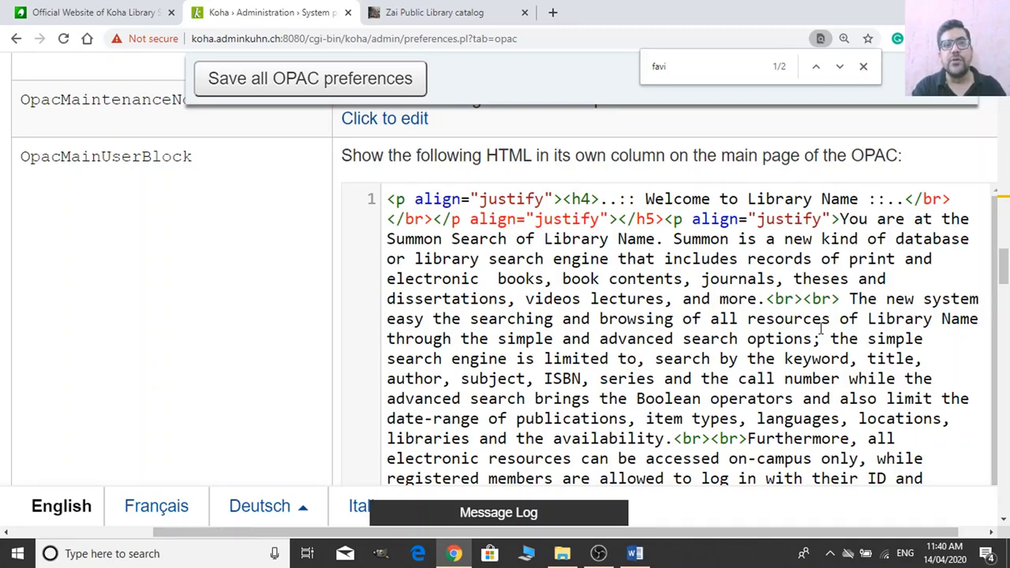
Compare the catalog's Welcome to Library Name block against the OpacMainUserBlock HTML in the editor.
{"action": "left_click", "coordinate": [460, 12]}
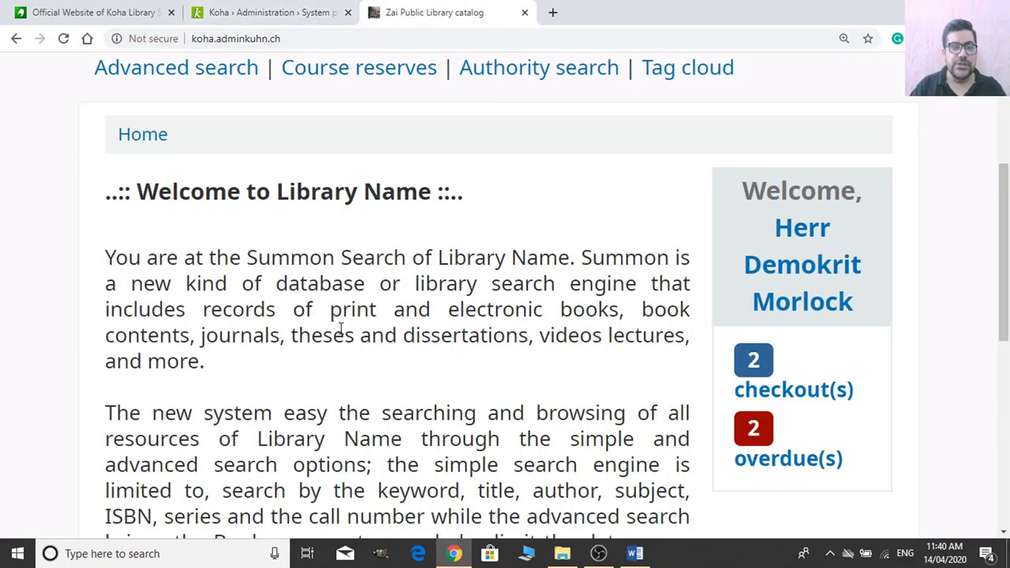
{"action": "left_click", "coordinate": [285, 8]}
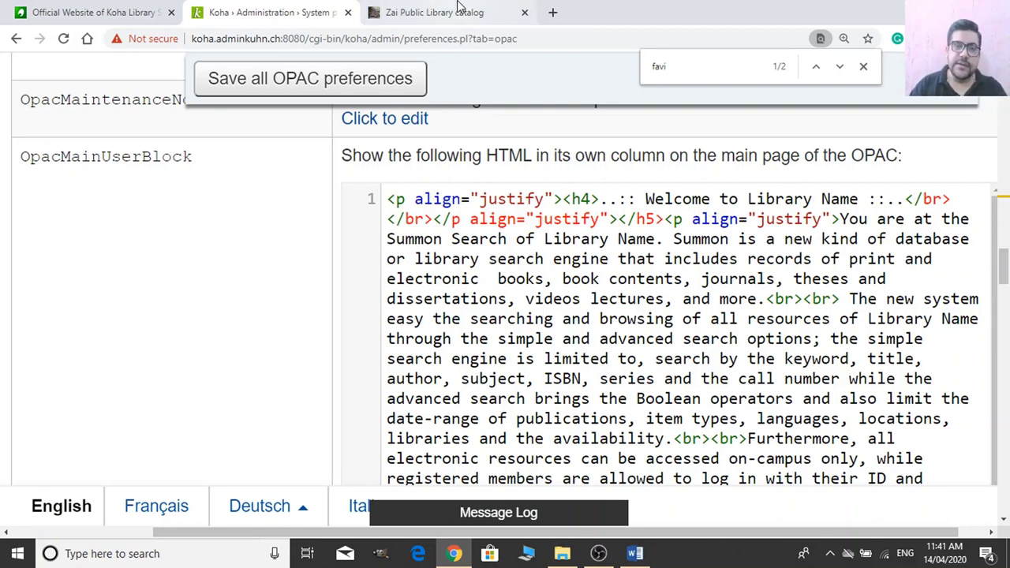
{"action": "scroll", "coordinate": [488, 394], "scroll_direction": "down", "scroll_amount": 5}
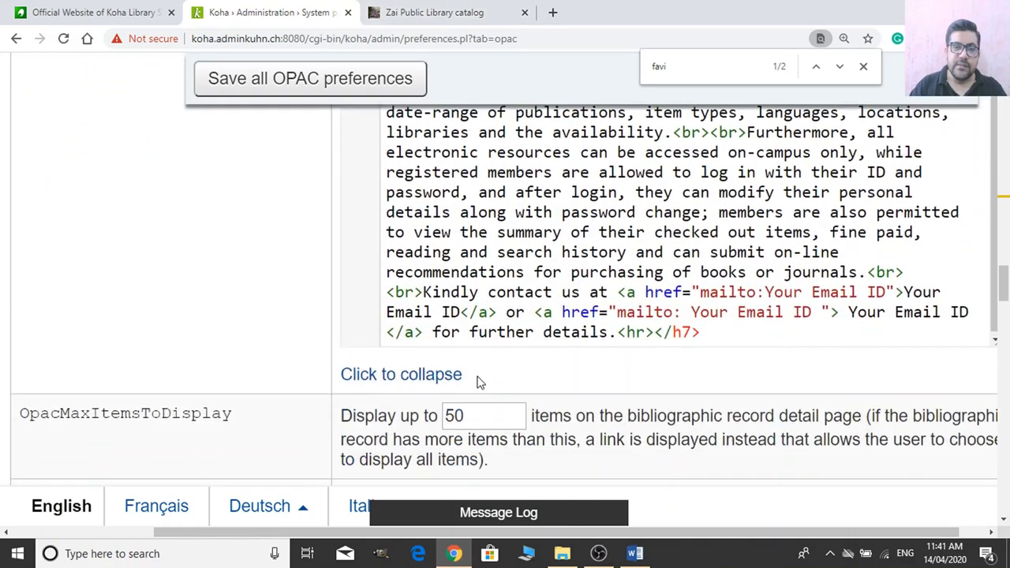
{"action": "scroll", "coordinate": [586, 383], "scroll_direction": "up", "scroll_amount": 2}
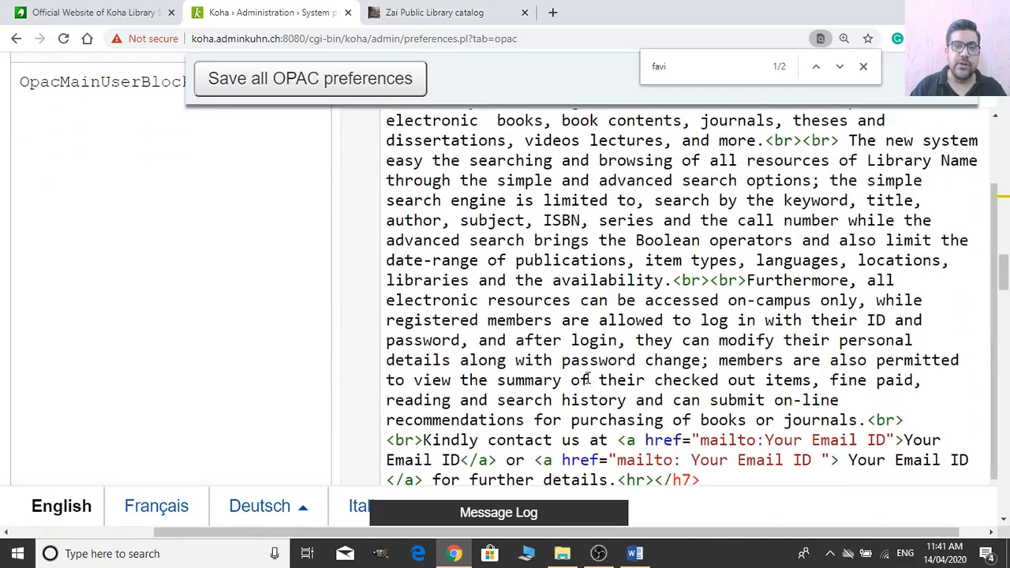
{"action": "scroll", "coordinate": [586, 381], "scroll_direction": "down", "scroll_amount": 3}
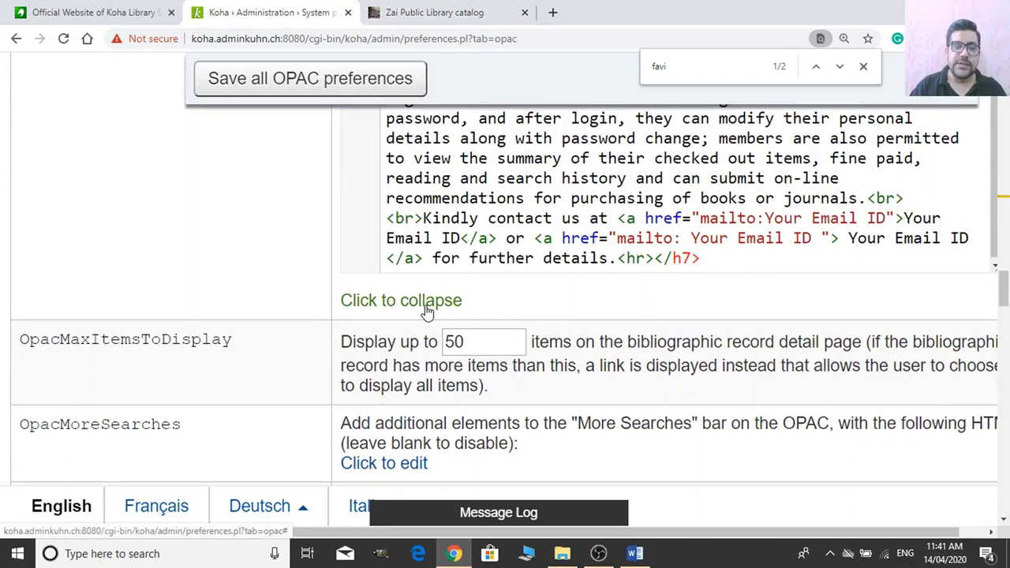
{"action": "scroll", "coordinate": [430, 331], "scroll_direction": "up", "scroll_amount": 4}
{"action": "scroll", "coordinate": [458, 410], "scroll_direction": "down", "scroll_amount": 3}
{"action": "scroll", "coordinate": [459, 418], "scroll_direction": "up", "scroll_amount": 1}
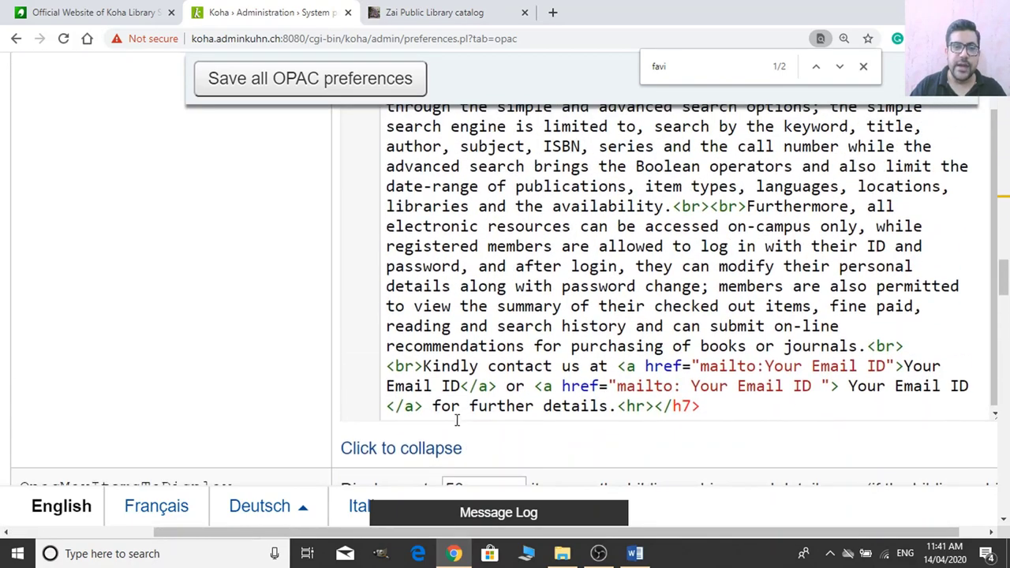
{"action": "scroll", "coordinate": [444, 434], "scroll_direction": "up", "scroll_amount": 2}
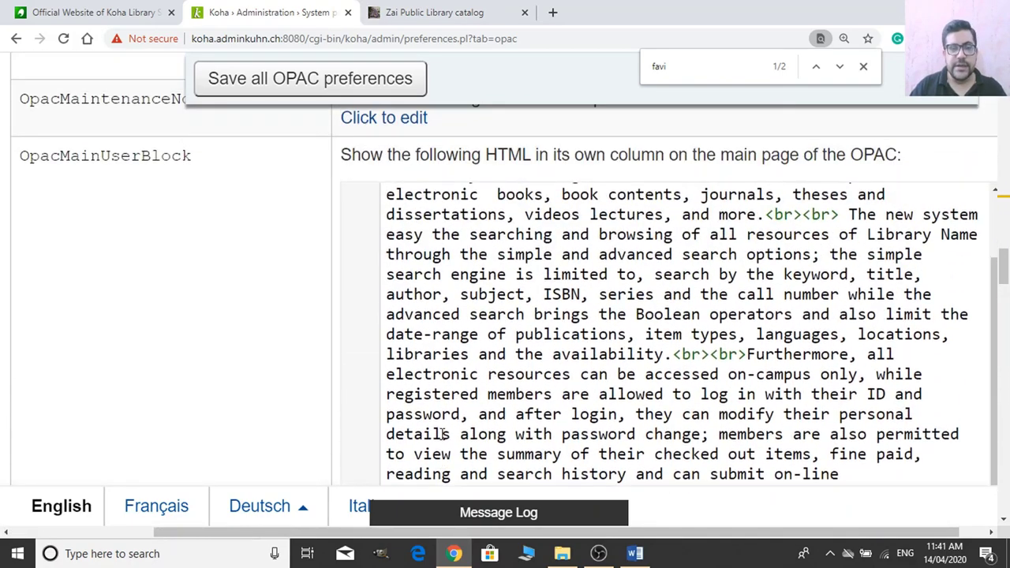
{"action": "scroll", "coordinate": [444, 434], "scroll_direction": "down", "scroll_amount": 2}
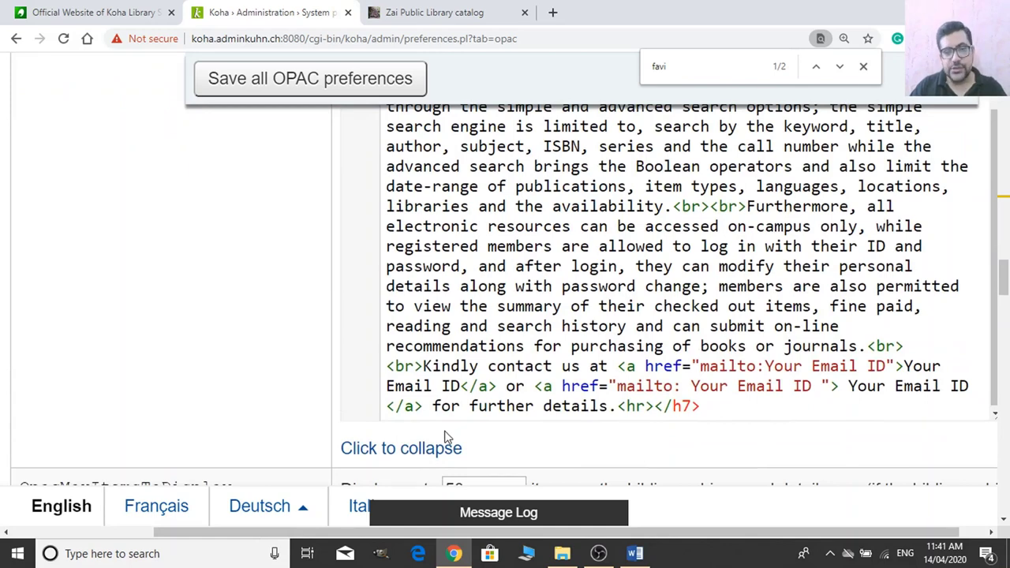
{"action": "scroll", "coordinate": [446, 437], "scroll_direction": "up", "scroll_amount": 1}
{"action": "scroll", "coordinate": [447, 439], "scroll_direction": "up", "scroll_amount": 1}
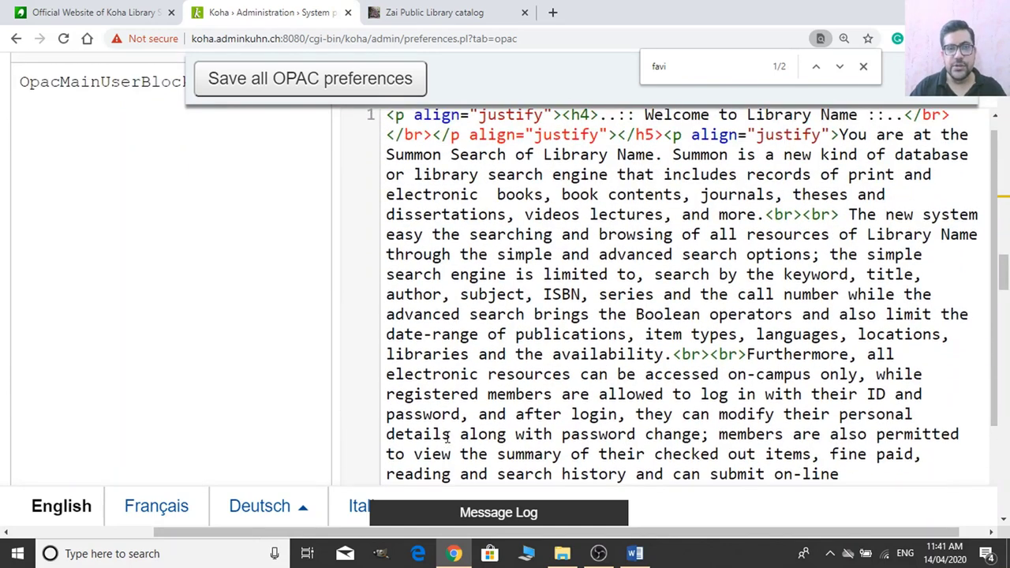
{"action": "scroll", "coordinate": [433, 439], "scroll_direction": "down", "scroll_amount": 3}
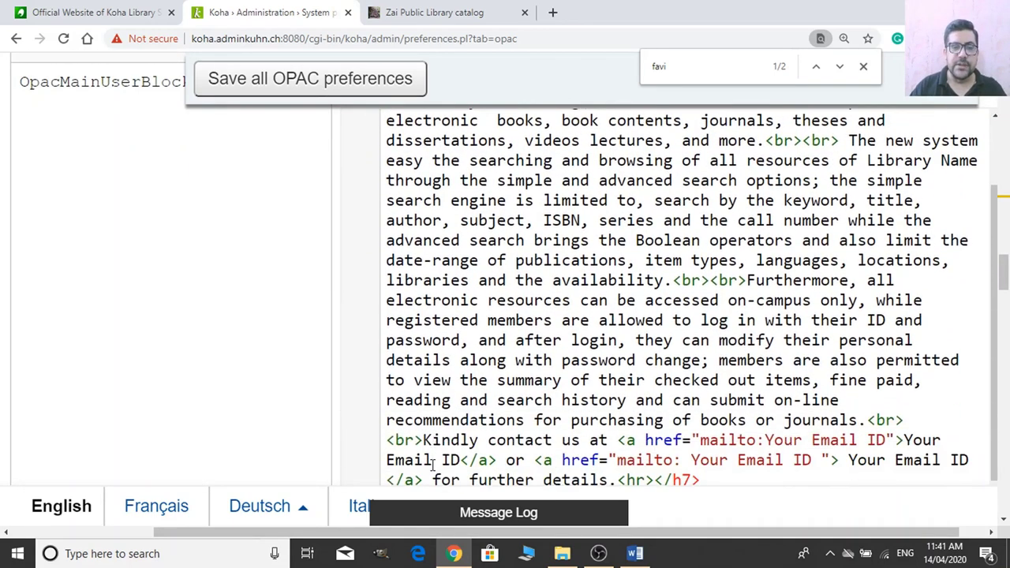
Collapse the OpacMainUserBlock editor and scroll down to the OpacNav preference.
{"action": "left_click", "coordinate": [430, 376]}
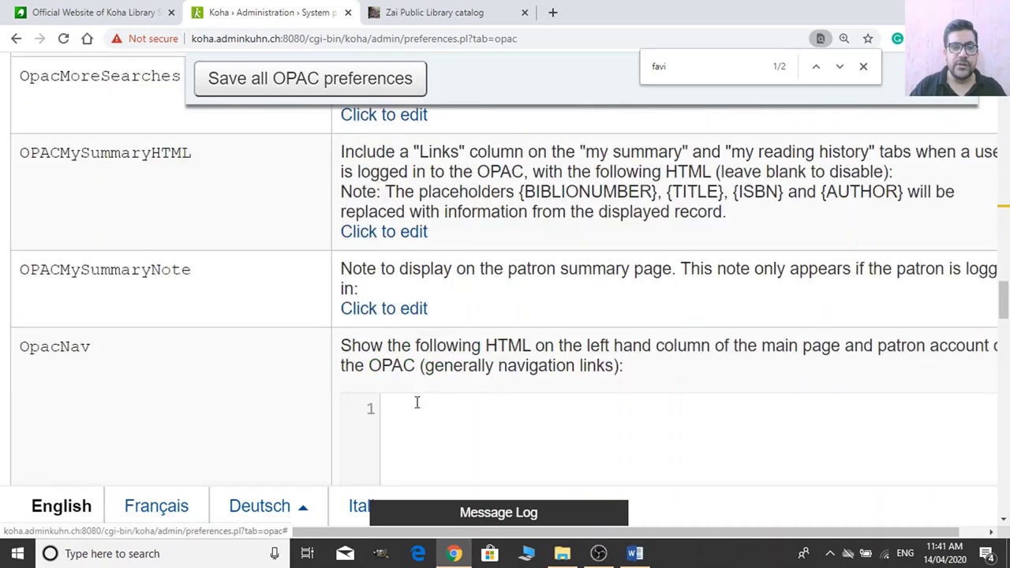
{"action": "scroll", "coordinate": [202, 387], "scroll_direction": "down", "scroll_amount": 1}
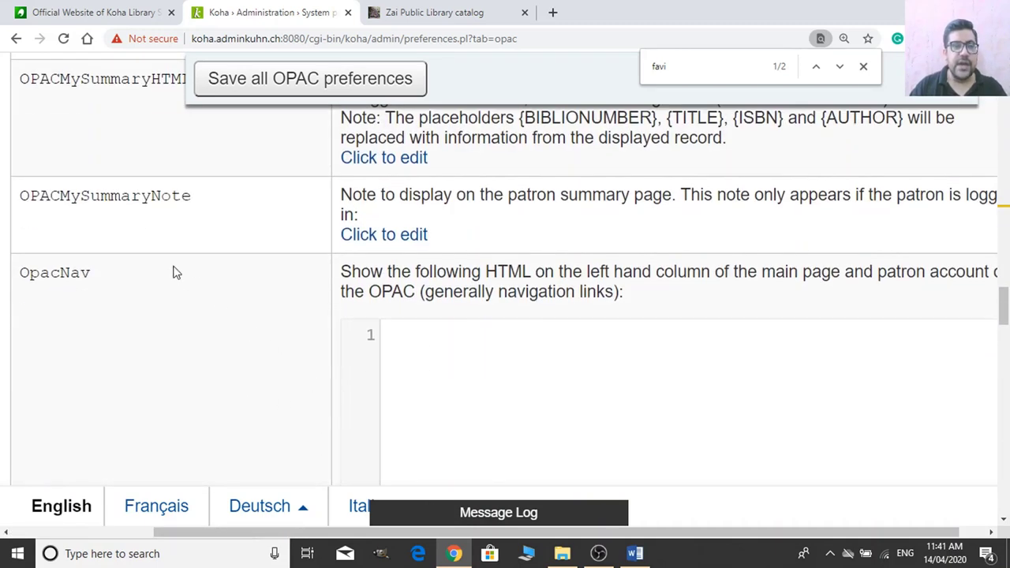
{"action": "scroll", "coordinate": [192, 273], "scroll_direction": "up", "scroll_amount": 2}
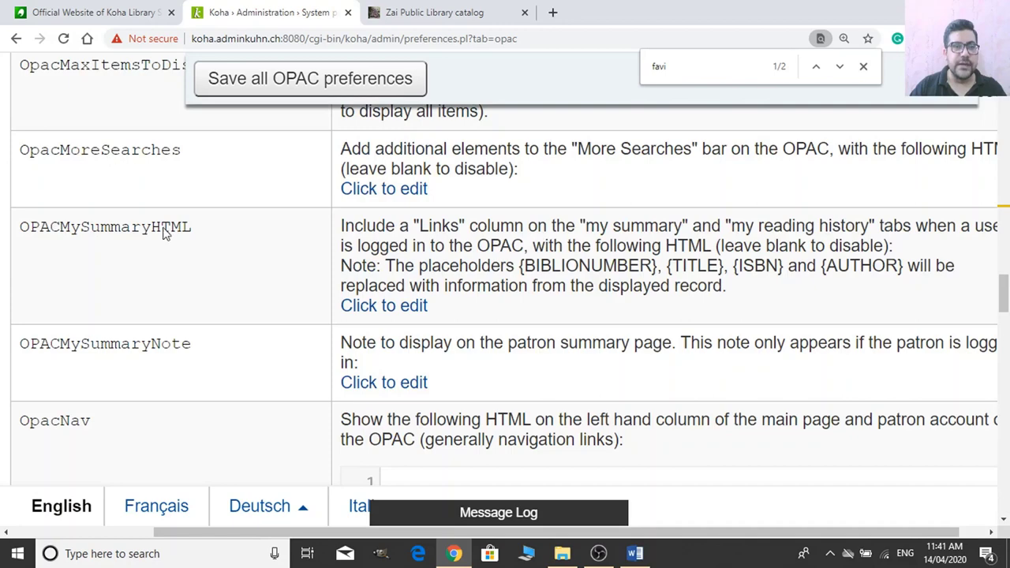
{"action": "scroll", "coordinate": [131, 250], "scroll_direction": "up", "scroll_amount": 2}
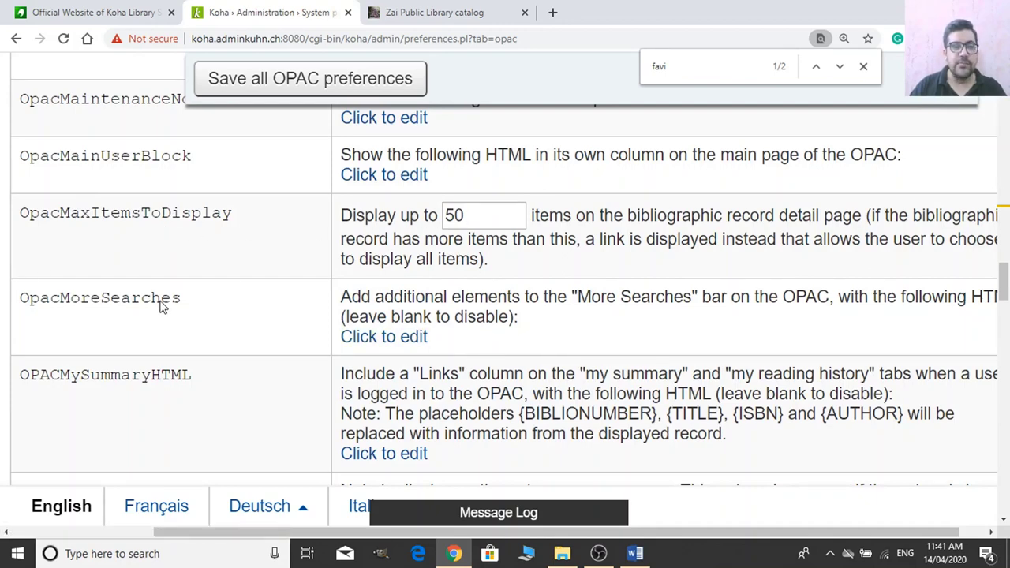
{"action": "scroll", "coordinate": [531, 368], "scroll_direction": "down", "scroll_amount": 1}
{"action": "scroll", "coordinate": [530, 368], "scroll_direction": "down", "scroll_amount": 1}
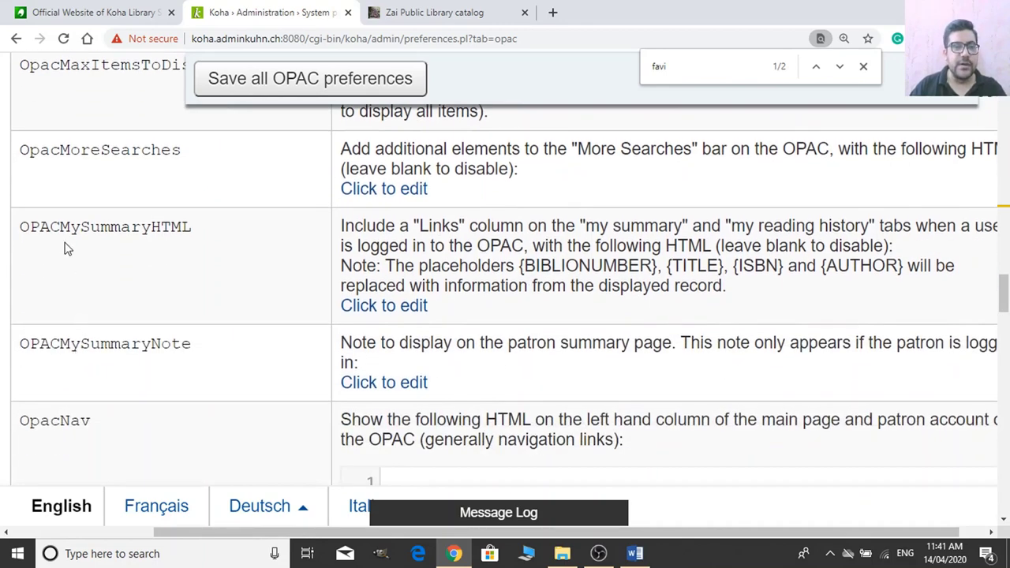
{"action": "scroll", "coordinate": [257, 383], "scroll_direction": "down", "scroll_amount": 2}
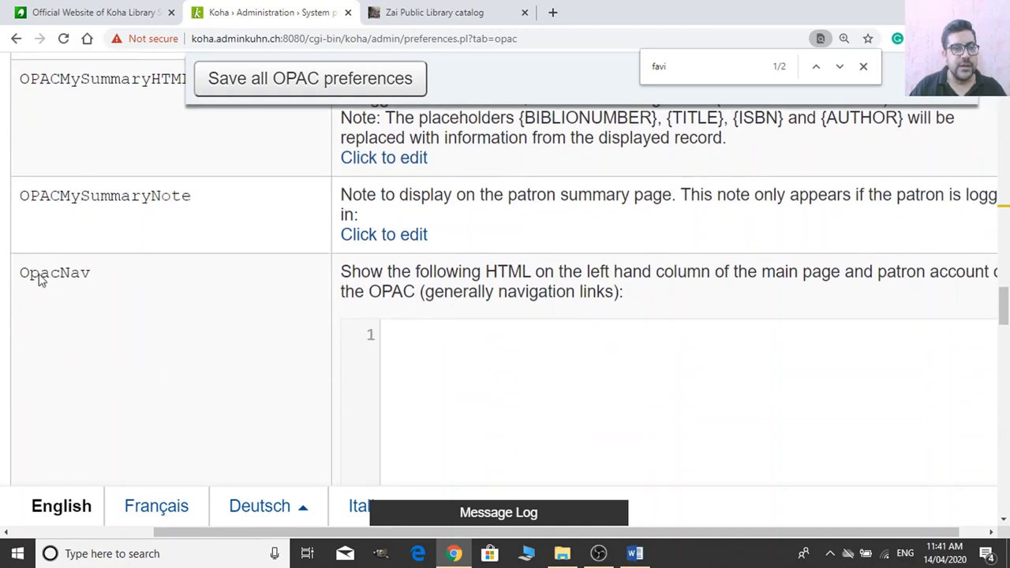
{"action": "scroll", "coordinate": [132, 331], "scroll_direction": "down", "scroll_amount": 1}
Open the empty OpacNav editor, checking the catalog at 125% zoom along the way.
{"action": "left_click", "coordinate": [542, 302]}
{"action": "left_click", "coordinate": [434, 12]}
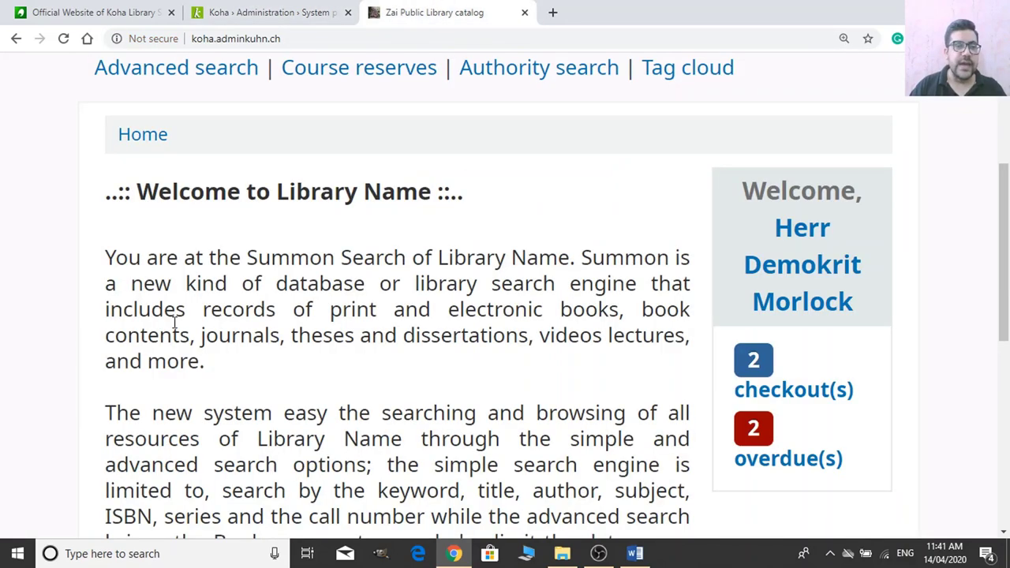
{"action": "key", "text": "ctrl+minus"}
{"action": "key", "text": "ctrl+minus"}
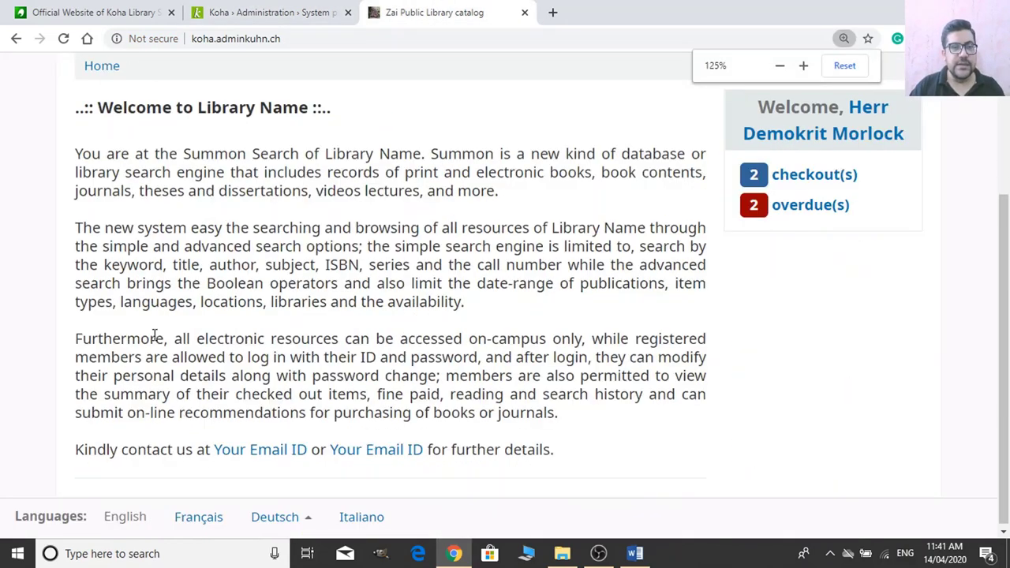
{"action": "scroll", "coordinate": [67, 331], "scroll_direction": "up", "scroll_amount": 2}
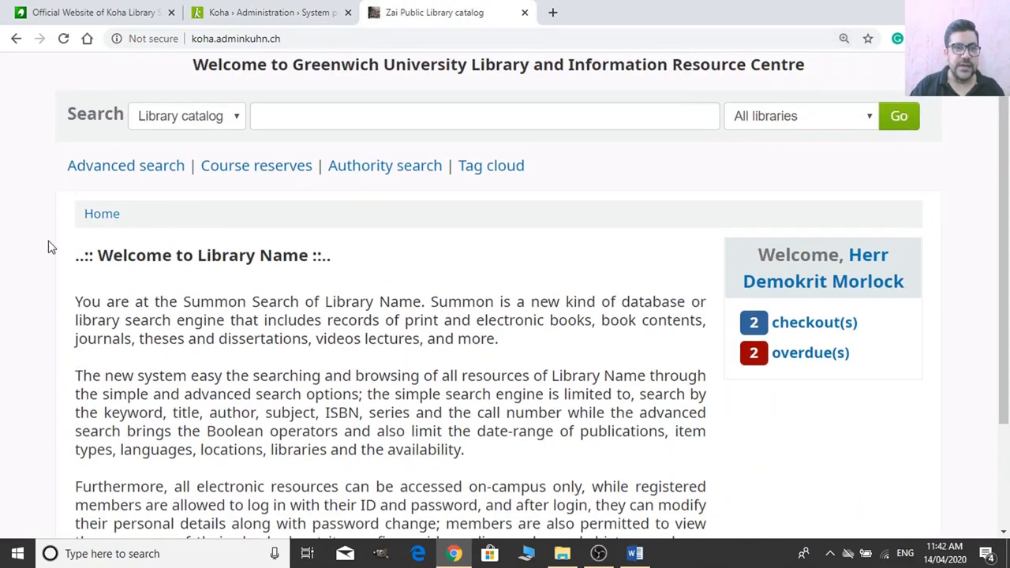
{"action": "scroll", "coordinate": [491, 345], "scroll_direction": "down", "scroll_amount": 2}
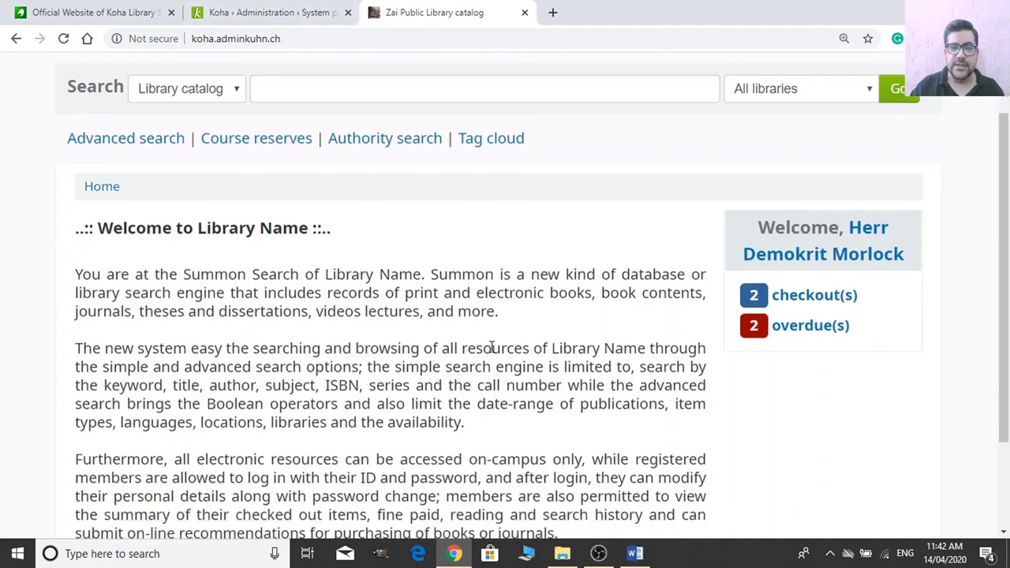
{"action": "left_click", "coordinate": [299, 7]}
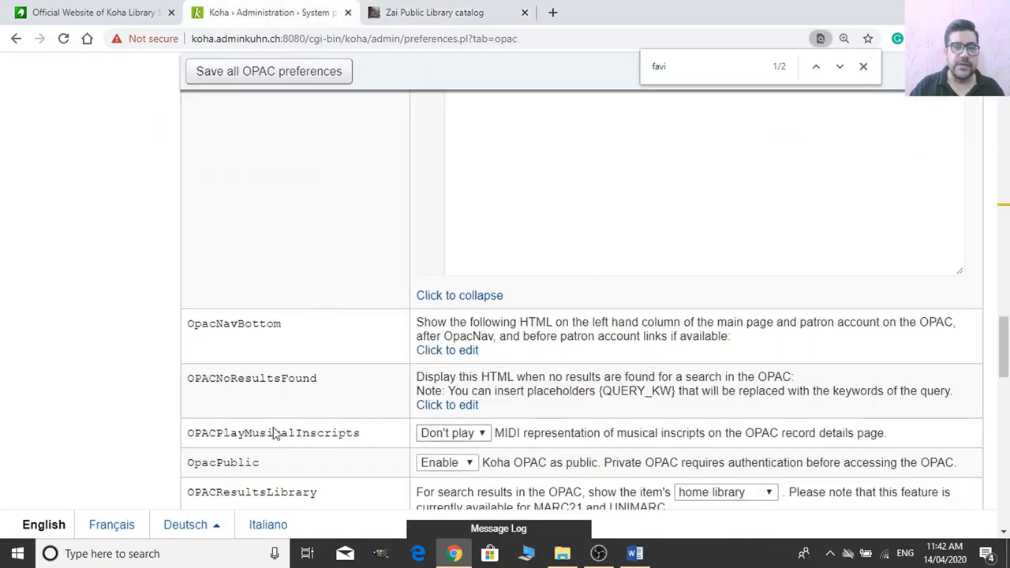
{"action": "left_click", "coordinate": [387, 9]}
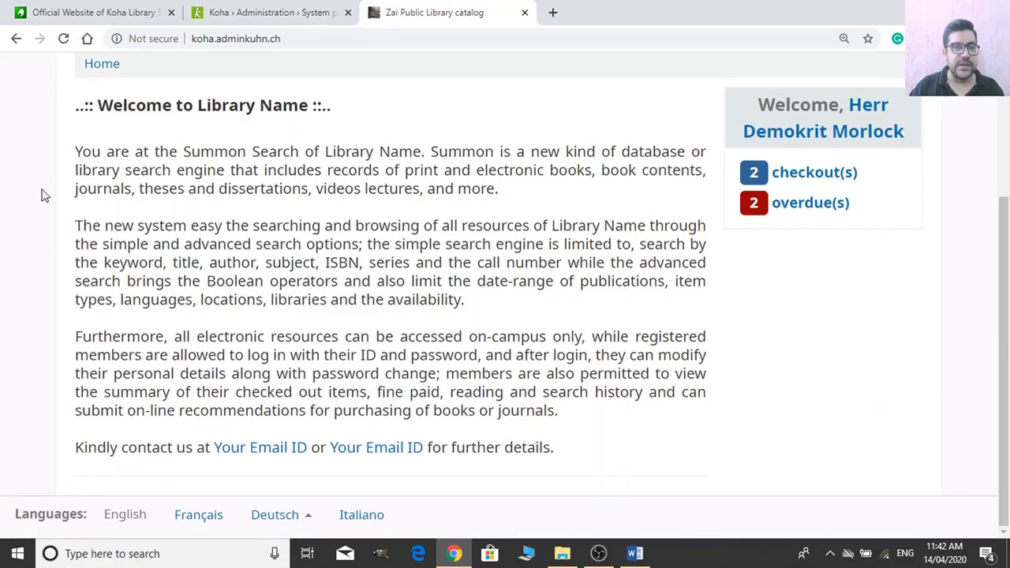
{"action": "left_click", "coordinate": [273, 9]}
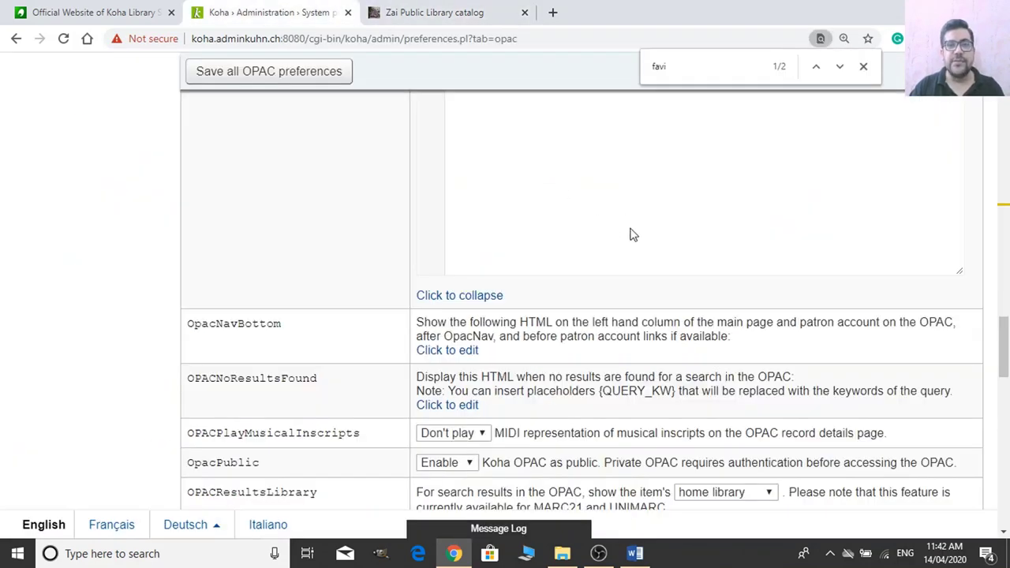
{"action": "scroll", "coordinate": [660, 291], "scroll_direction": "up", "scroll_amount": 1}
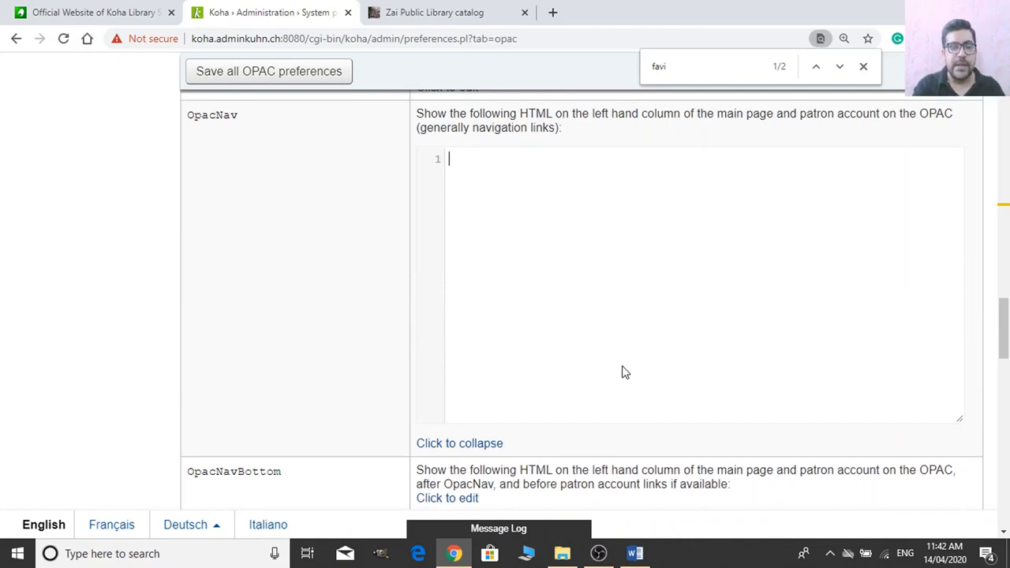
Enter 'Click here for Digital Library' in OpacNav, save, and confirm it in the catalog's left column.
{"action": "type", "text": "Click"}
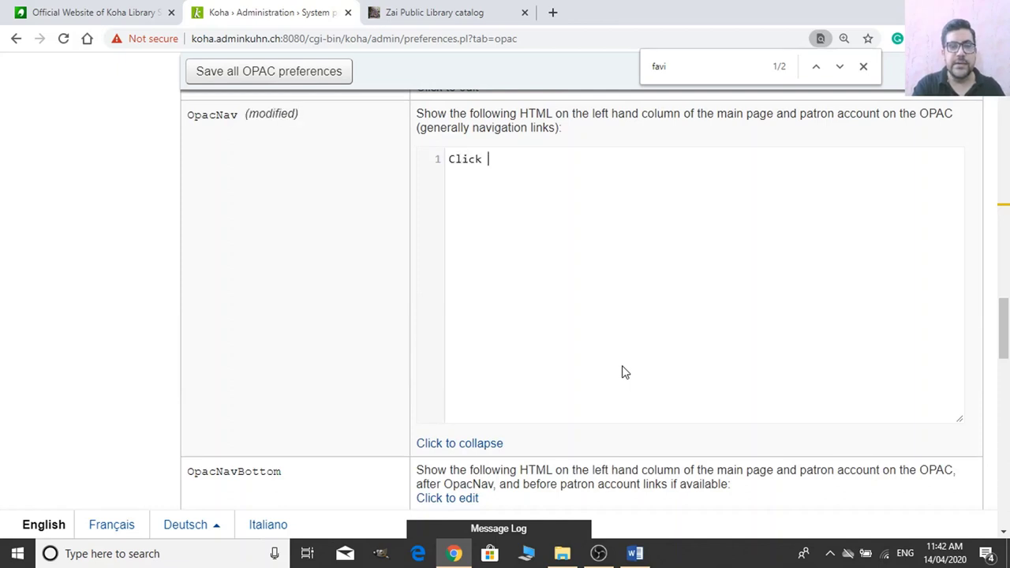
{"action": "type", "text": " here for Digital"}
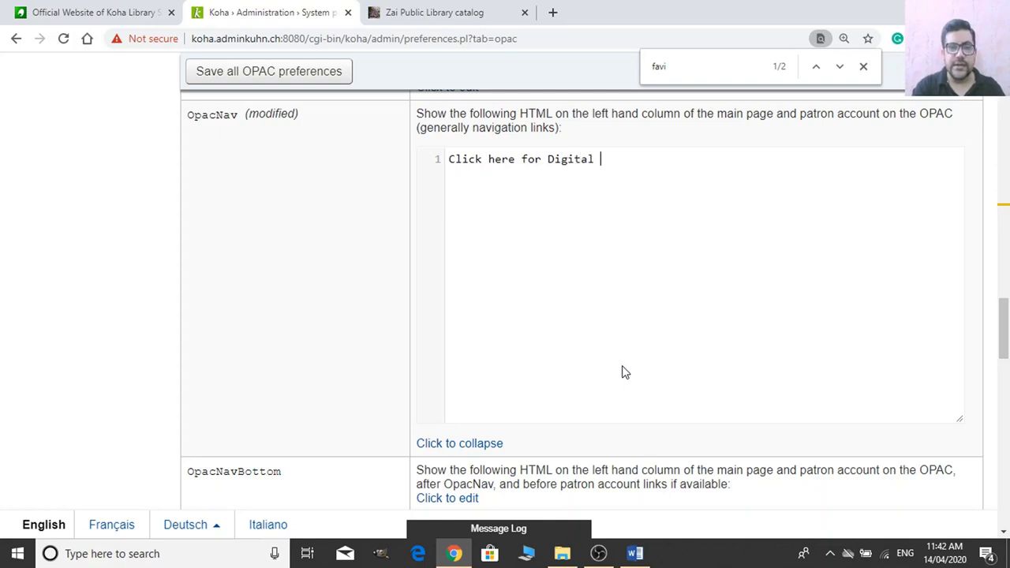
{"action": "type", "text": " Library"}
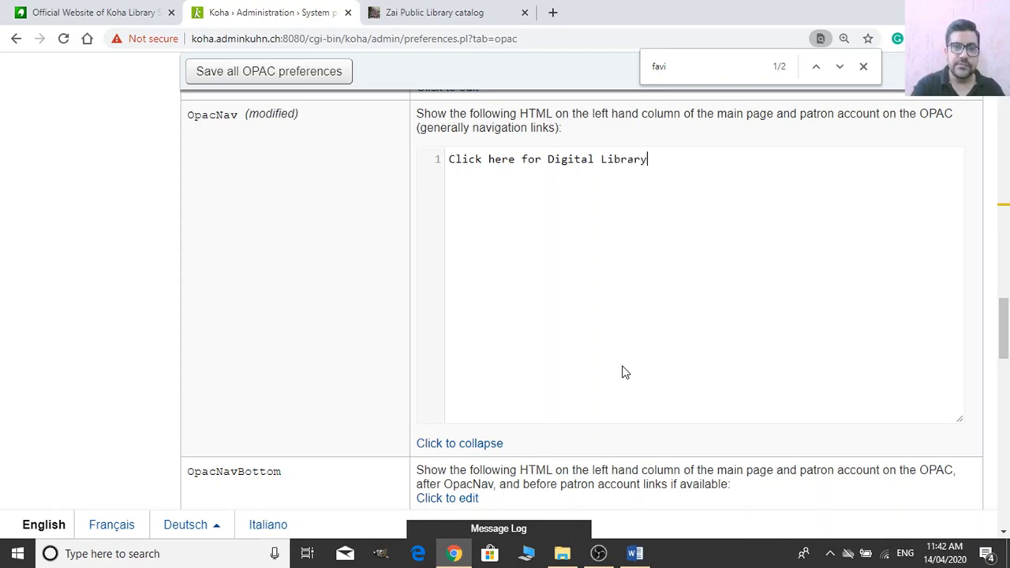
{"action": "left_click", "coordinate": [327, 79]}
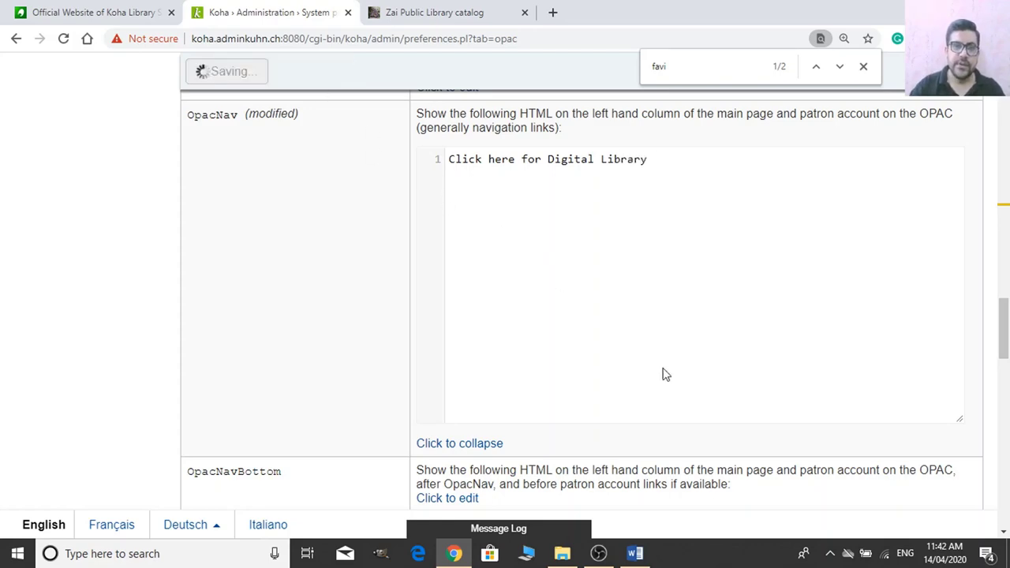
{"action": "left_click", "coordinate": [440, 12]}
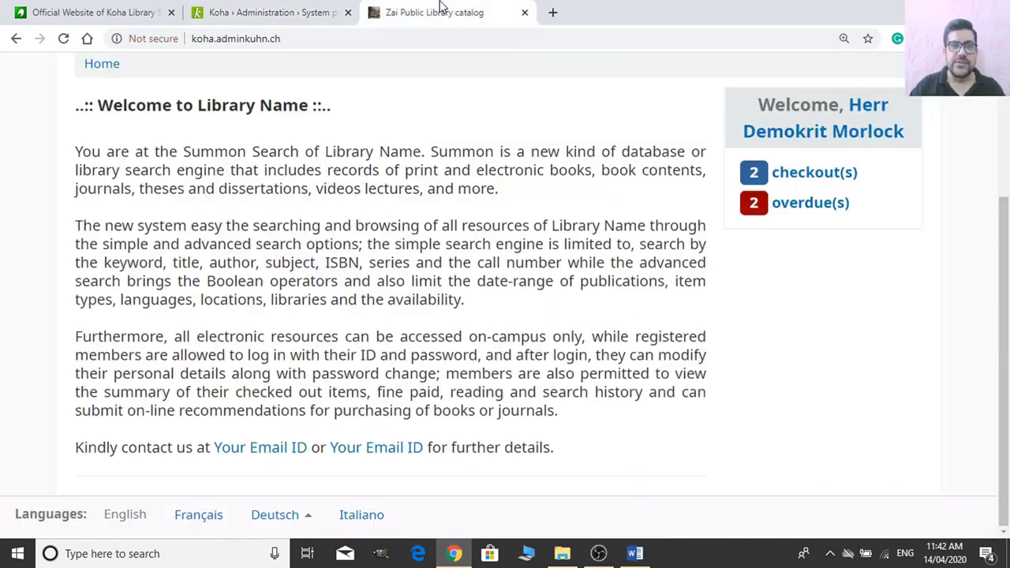
{"action": "left_click", "coordinate": [234, 40]}
{"action": "key", "text": "Return"}
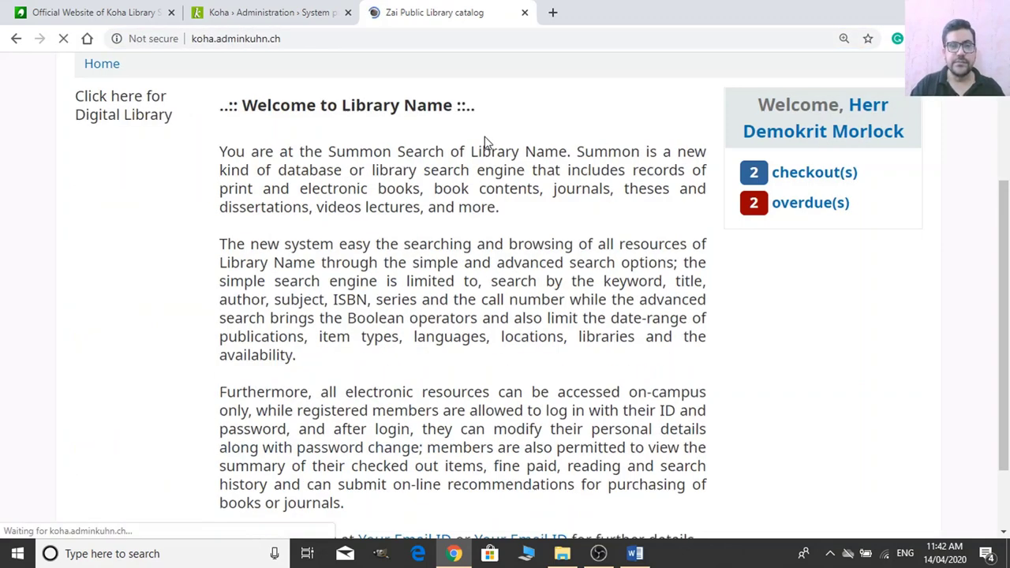
{"action": "scroll", "coordinate": [212, 304], "scroll_direction": "up", "scroll_amount": 2}
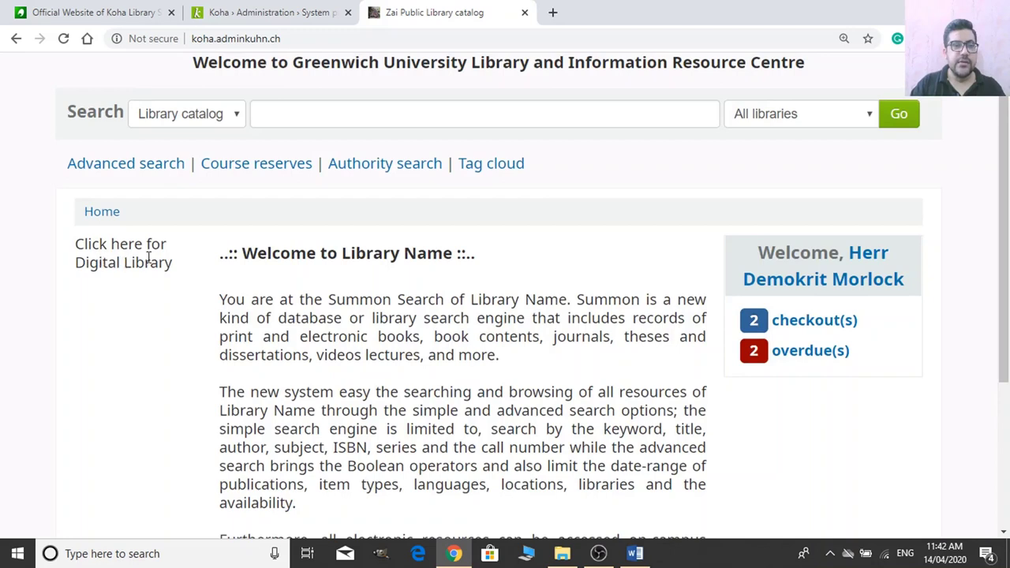
{"action": "left_click", "coordinate": [305, 9]}
{"action": "left_click", "coordinate": [694, 165]}
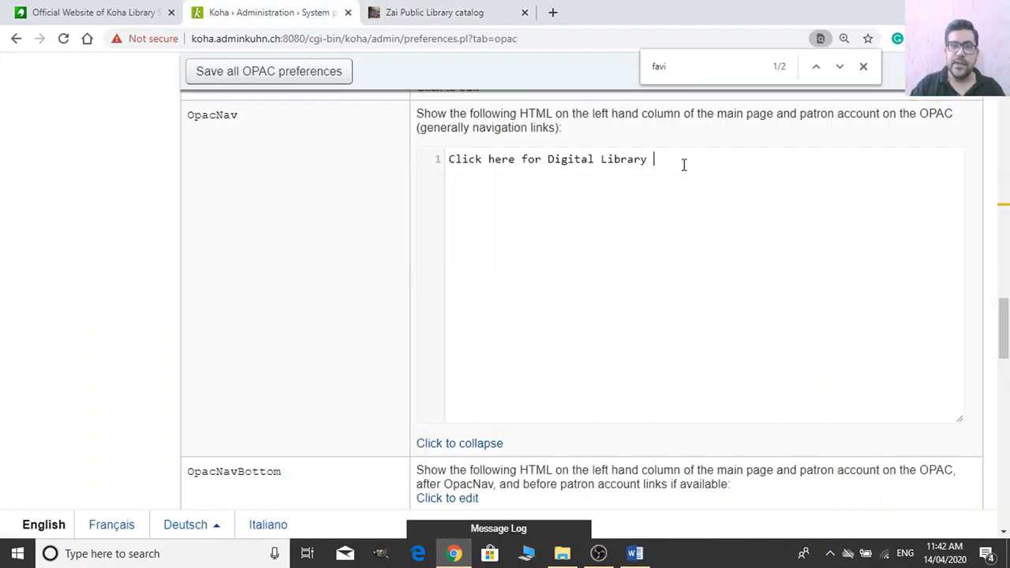
Delete the 'Click here for Digital Library' OpacNav text and bring up the 5. OPAC folder.
{"action": "left_click_drag", "start_coordinate": [683, 165], "coordinate": [442, 172]}
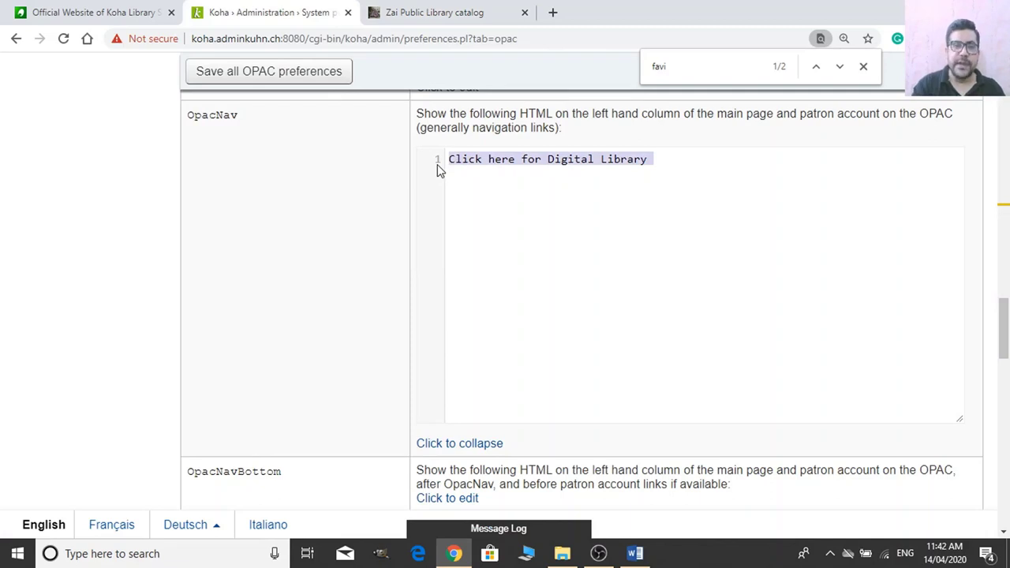
{"action": "key", "text": "BackSpace"}
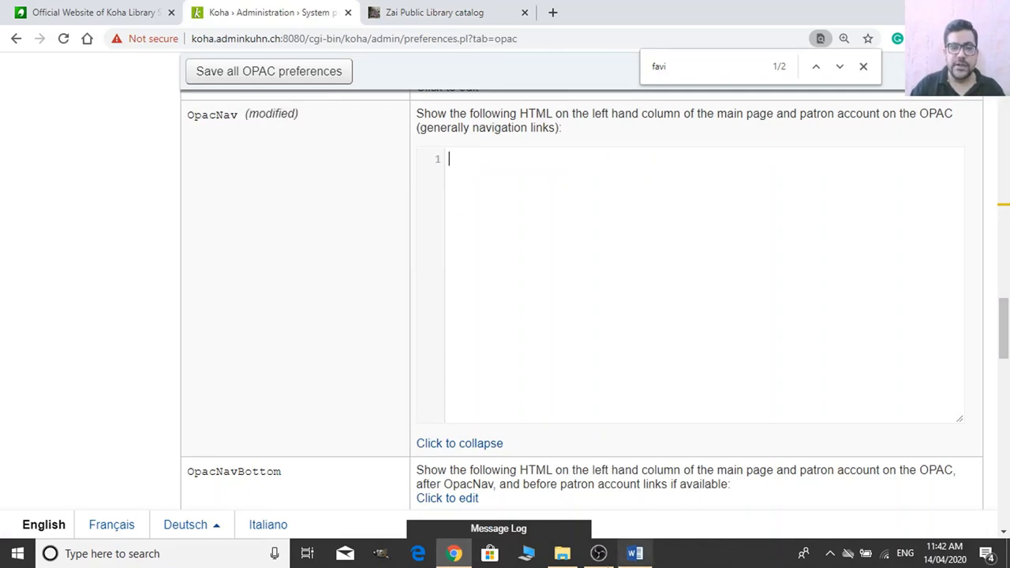
{"action": "left_click", "coordinate": [561, 553]}
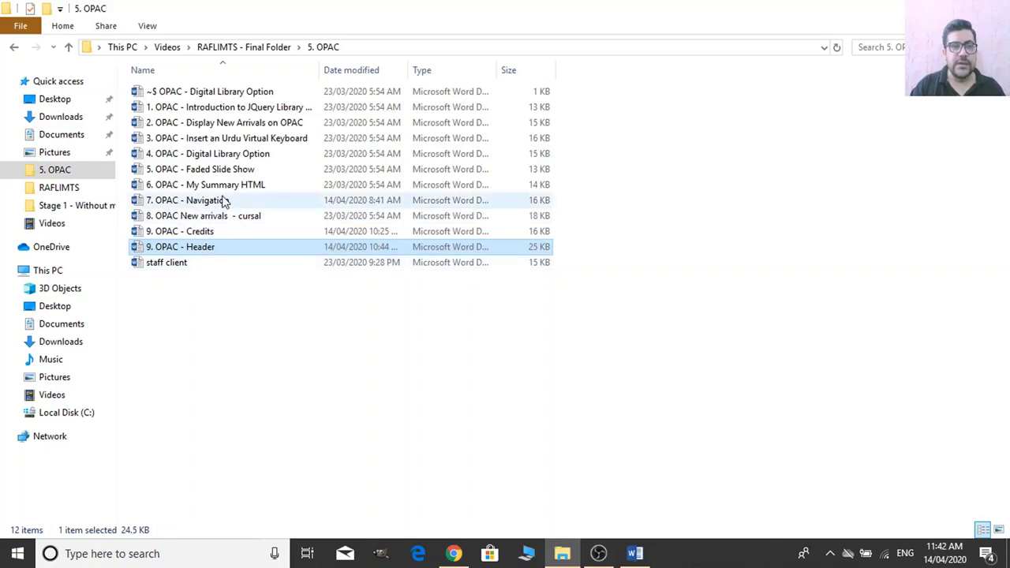
Copy the Important Links HTML list (<h6> to </ul>) from '7. OPAC - Navigation' and return to Chrome.
{"action": "double_click", "coordinate": [221, 204]}
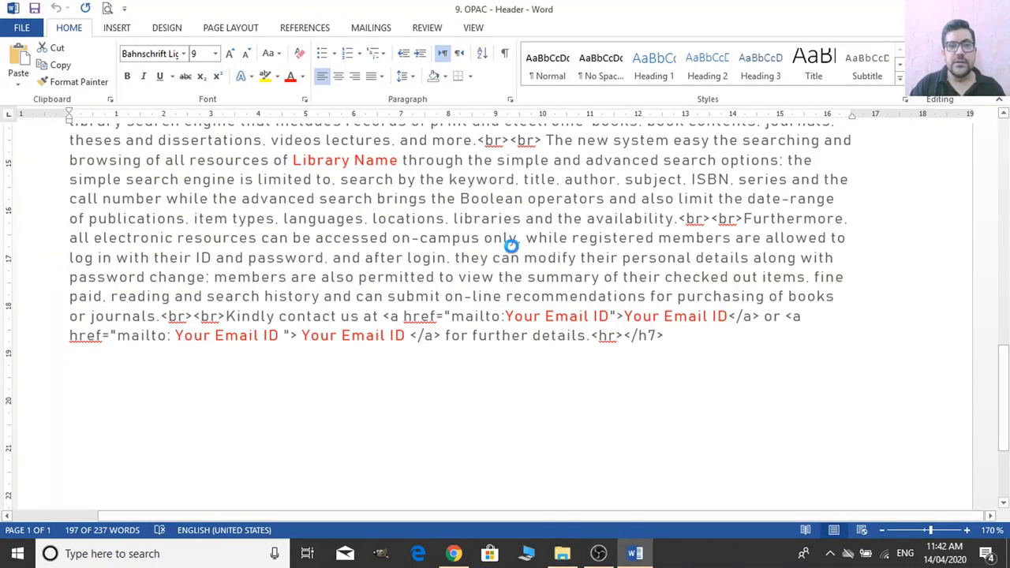
{"action": "scroll", "coordinate": [155, 389], "scroll_direction": "down", "scroll_amount": 2}
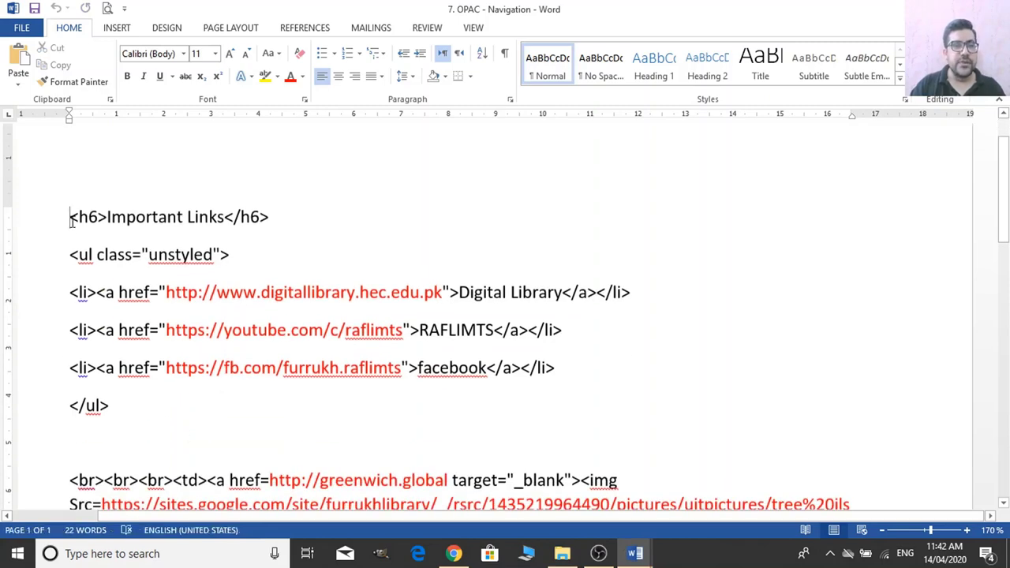
{"action": "left_click_drag", "start_coordinate": [71, 217], "coordinate": [165, 410]}
{"action": "key", "text": "ctrl+c"}
{"action": "key", "text": "alt+Tab"}
{"action": "key", "text": "alt+Tab"}
{"action": "key", "text": "Tab"}
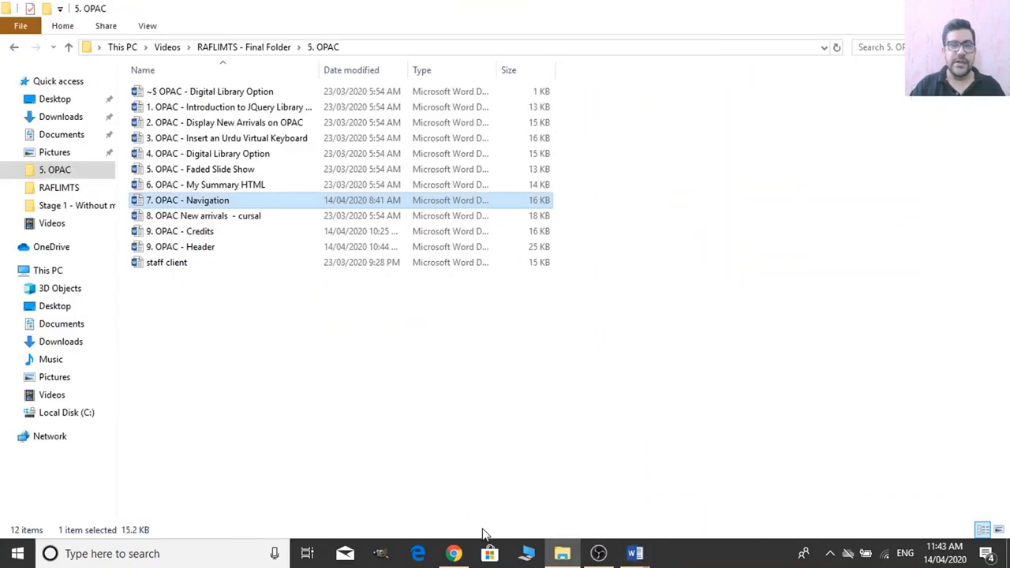
{"action": "key", "text": "alt+Tab"}
{"action": "key", "text": "Tab"}
{"action": "key", "text": "Tab"}
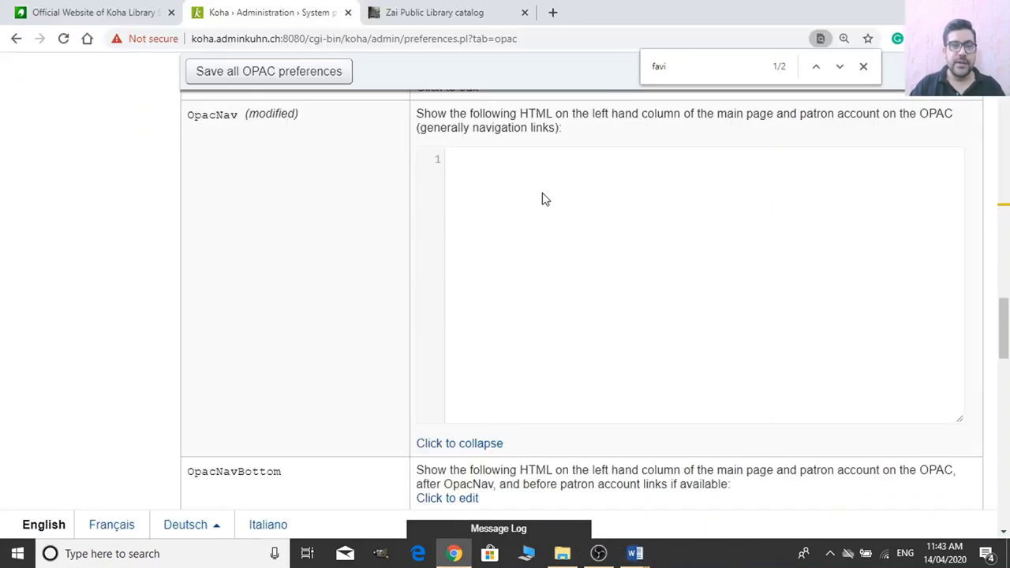
Paste the Important Links HTML into OpacNav, zoom in, and review the Digital Library and YouTube lines.
{"action": "key", "text": "ctrl+v"}
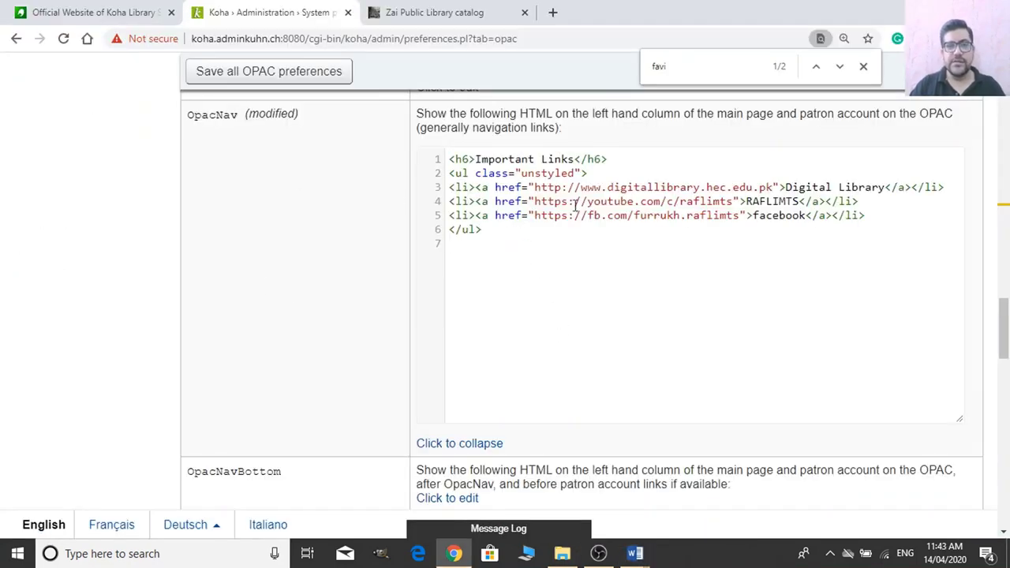
{"action": "key", "text": "ctrl+plus"}
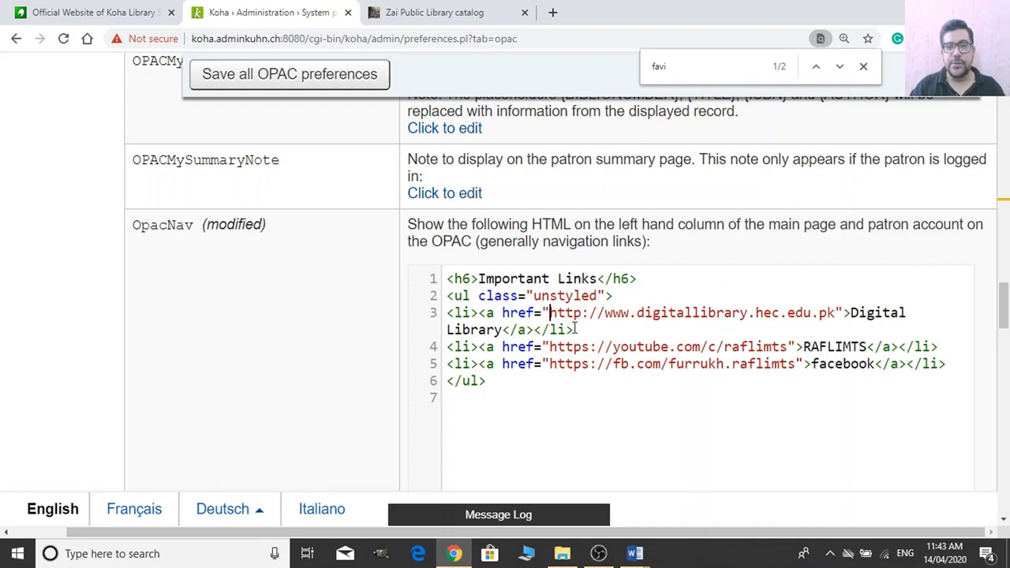
{"action": "left_click_drag", "start_coordinate": [550, 313], "coordinate": [838, 314]}
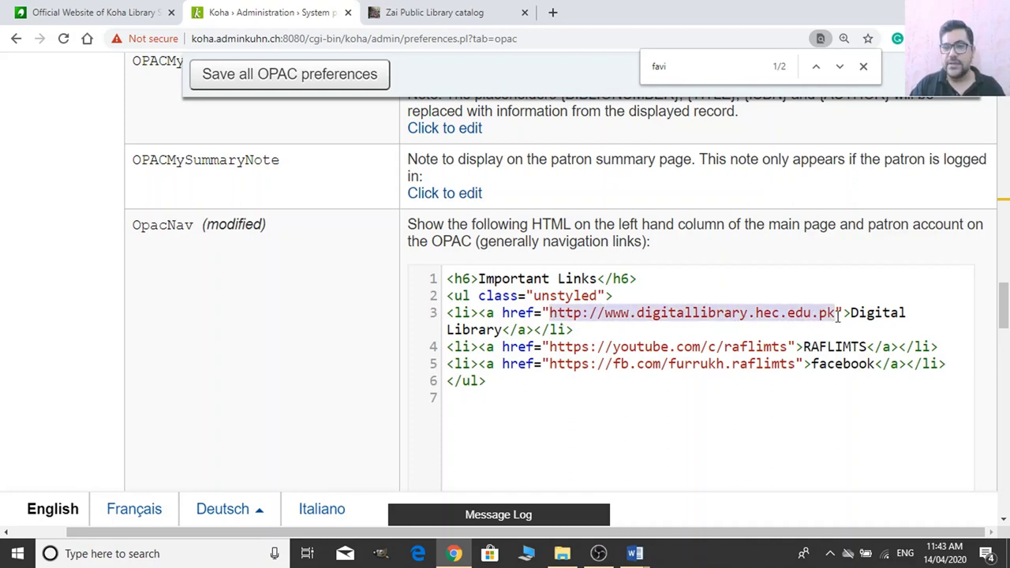
{"action": "left_click", "coordinate": [857, 313]}
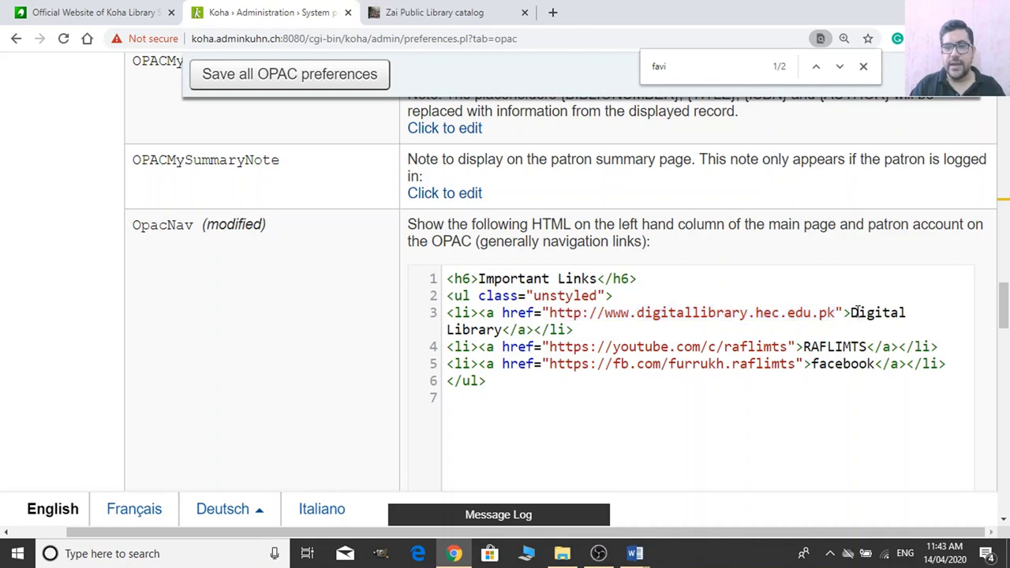
{"action": "left_click_drag", "start_coordinate": [852, 313], "coordinate": [894, 327]}
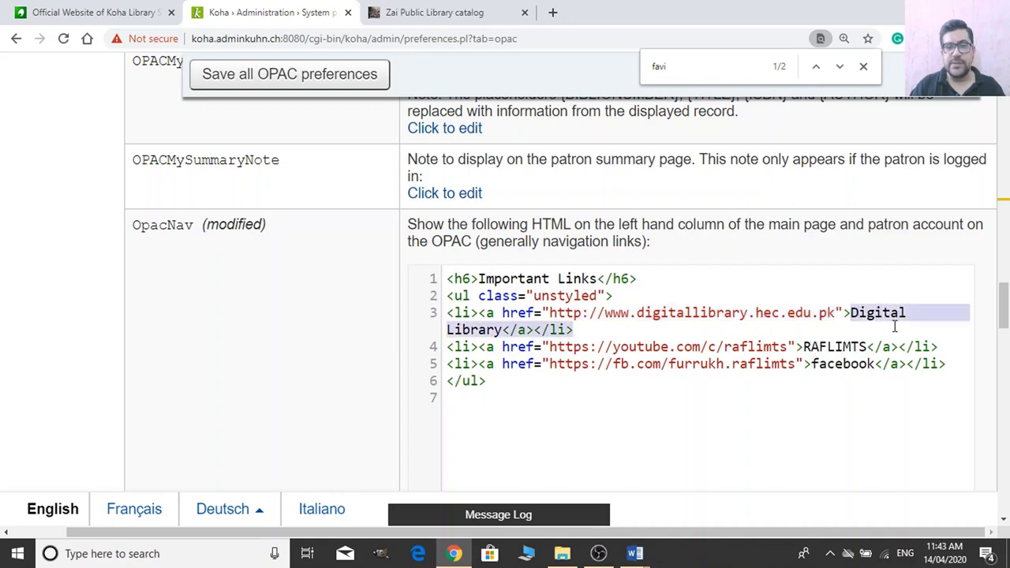
{"action": "left_click", "coordinate": [575, 347]}
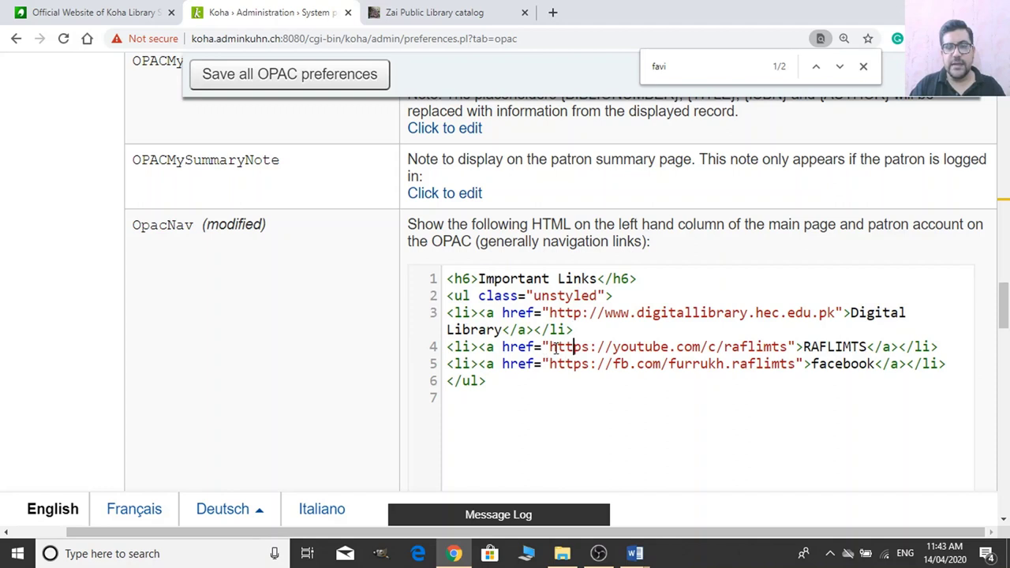
{"action": "left_click_drag", "start_coordinate": [553, 348], "coordinate": [785, 348]}
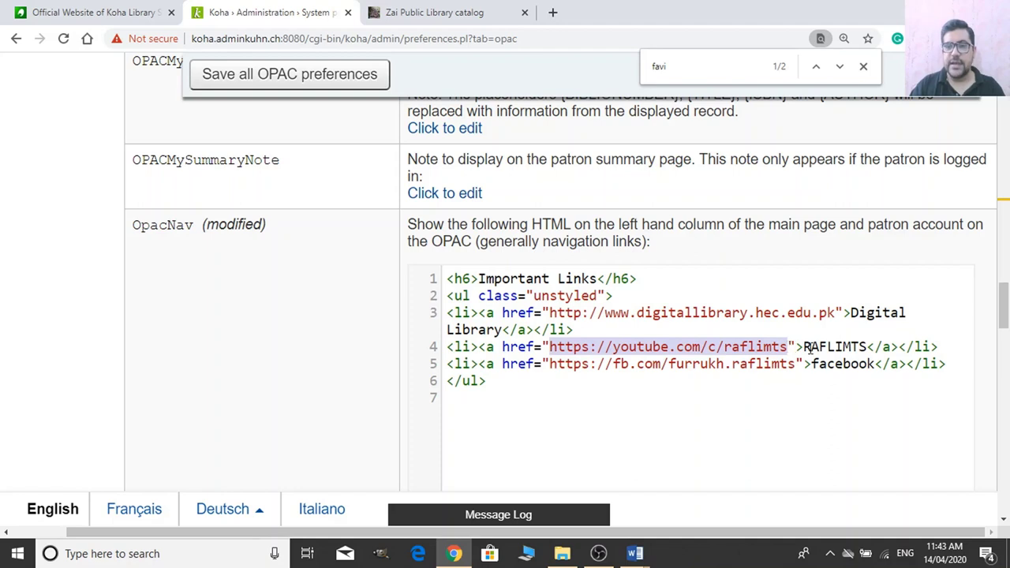
Change the 'facebook' link label to 'Facebook' and save the OpacNav preference.
{"action": "left_click", "coordinate": [555, 364]}
{"action": "left_click_drag", "start_coordinate": [550, 363], "coordinate": [789, 363]}
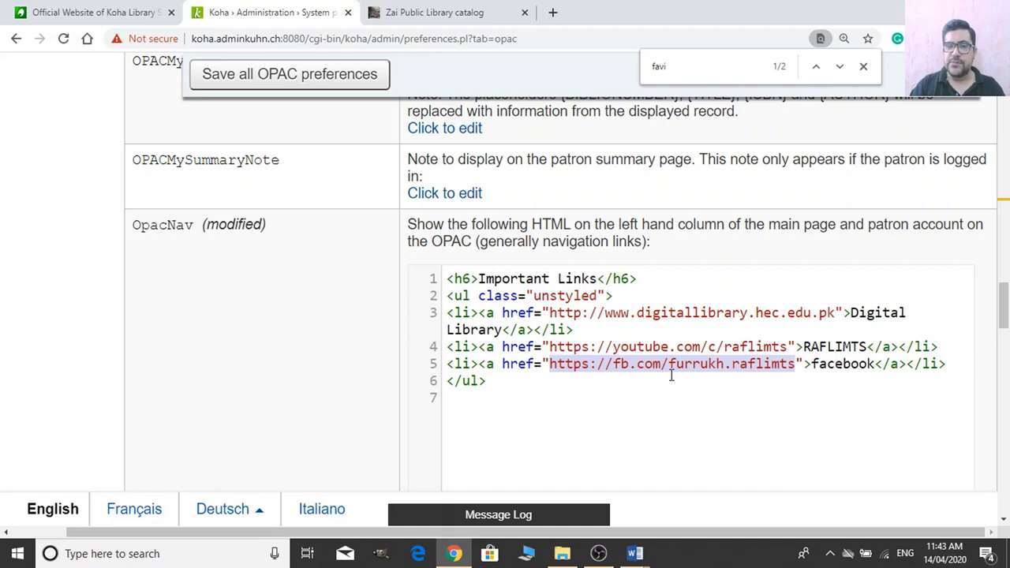
{"action": "left_click_drag", "start_coordinate": [811, 363], "coordinate": [872, 363]}
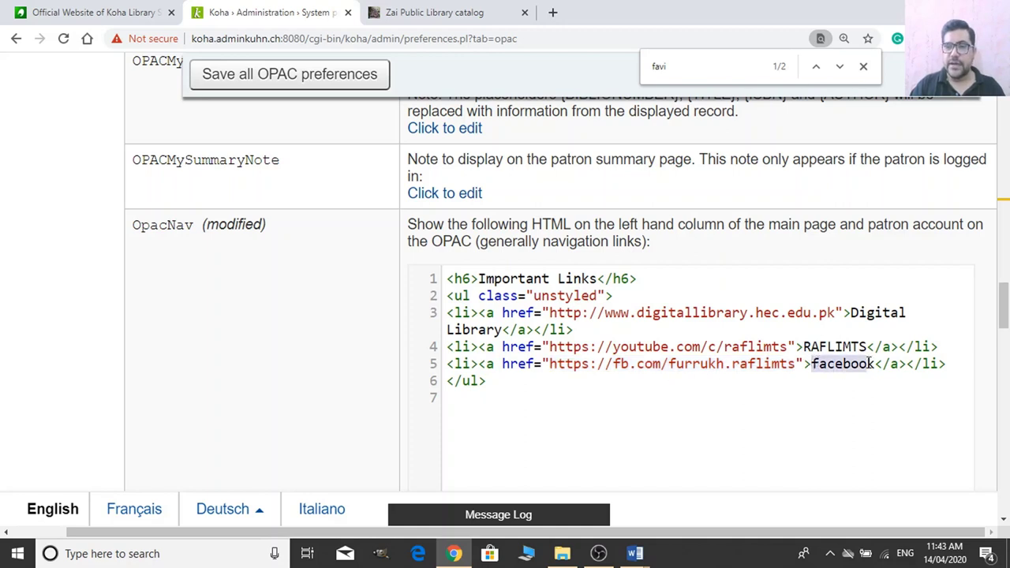
{"action": "left_click", "coordinate": [818, 364]}
{"action": "key", "text": "BackSpace"}
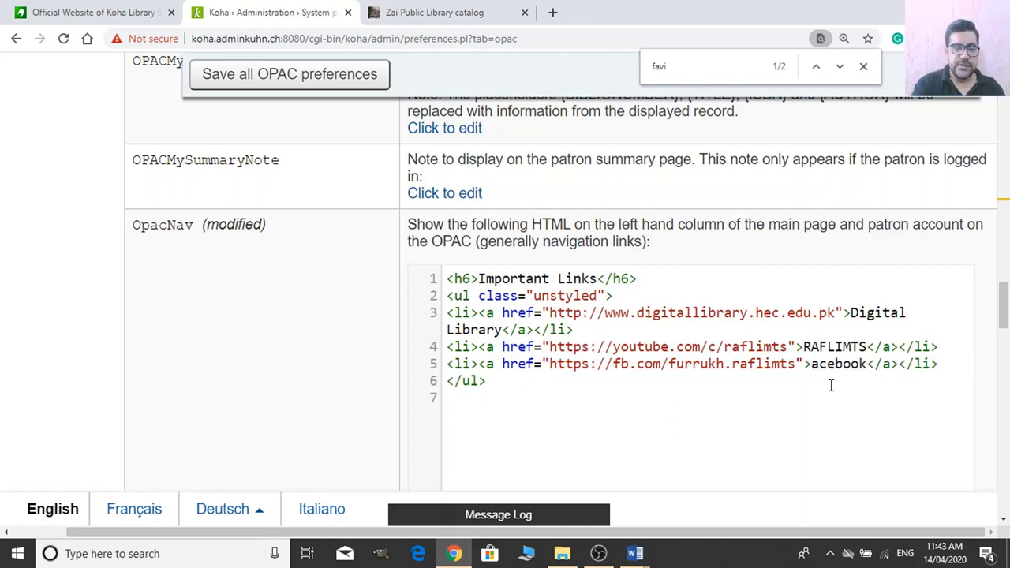
{"action": "type", "text": "F"}
{"action": "left_click", "coordinate": [343, 63]}
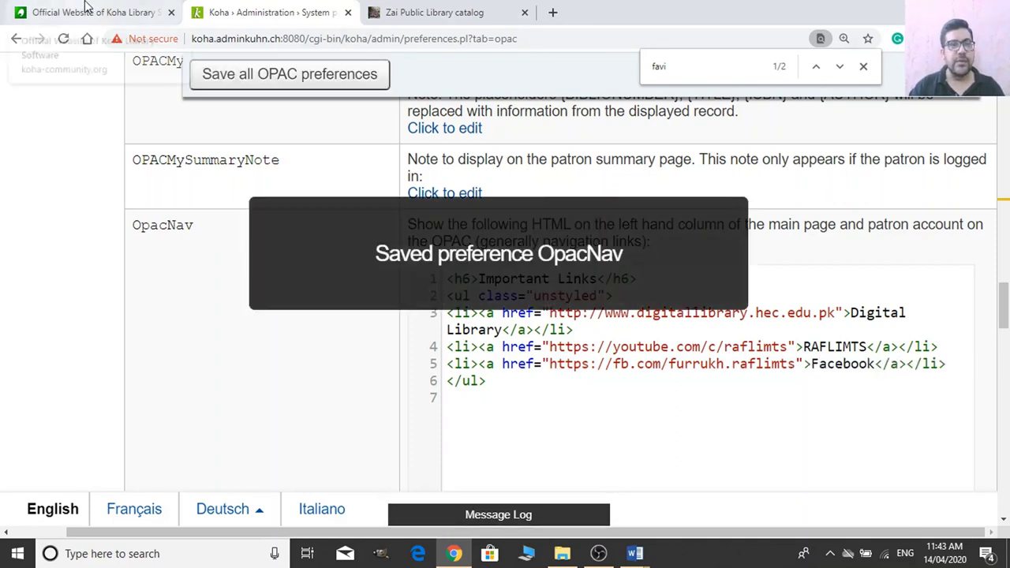
{"action": "left_click", "coordinate": [86, 11]}
Reload the catalog and open its Important Links Digital Library link in a new tab to check it.
{"action": "left_click", "coordinate": [309, 11]}
{"action": "left_click", "coordinate": [417, 12]}
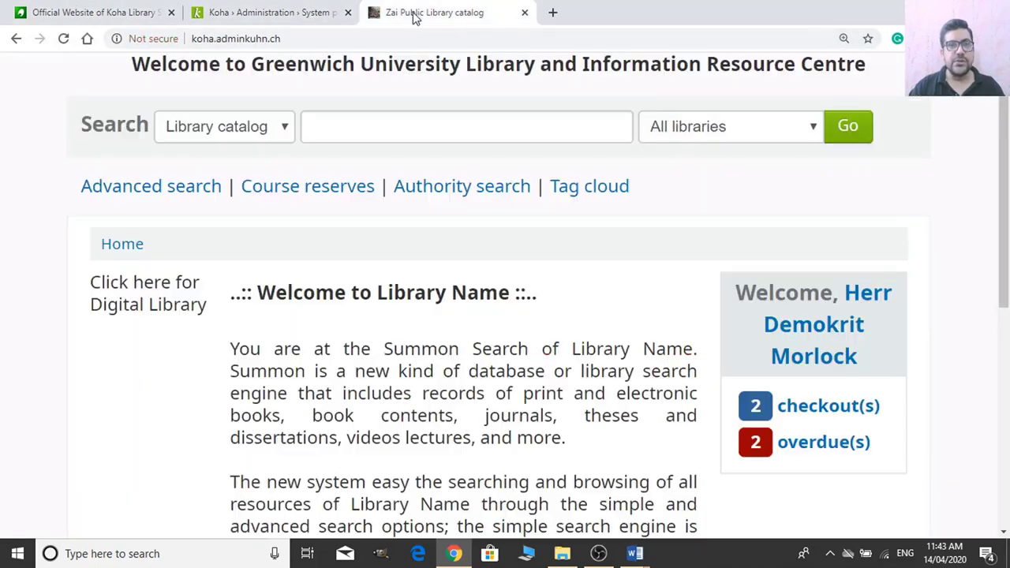
{"action": "left_click", "coordinate": [384, 36]}
{"action": "key", "text": "Return"}
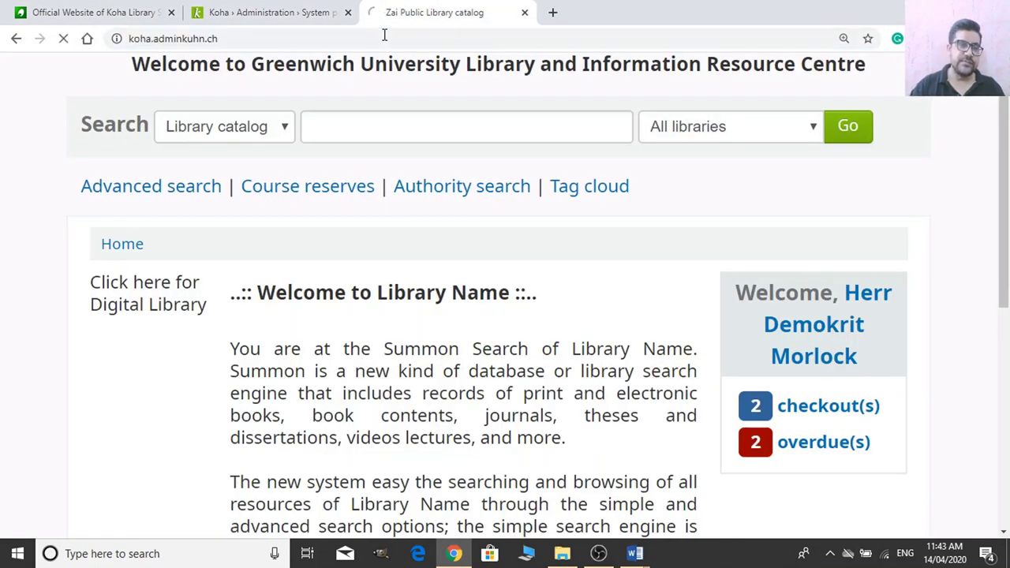
{"action": "scroll", "coordinate": [482, 482], "scroll_direction": "down", "scroll_amount": 2}
{"action": "scroll", "coordinate": [483, 483], "scroll_direction": "down", "scroll_amount": 1}
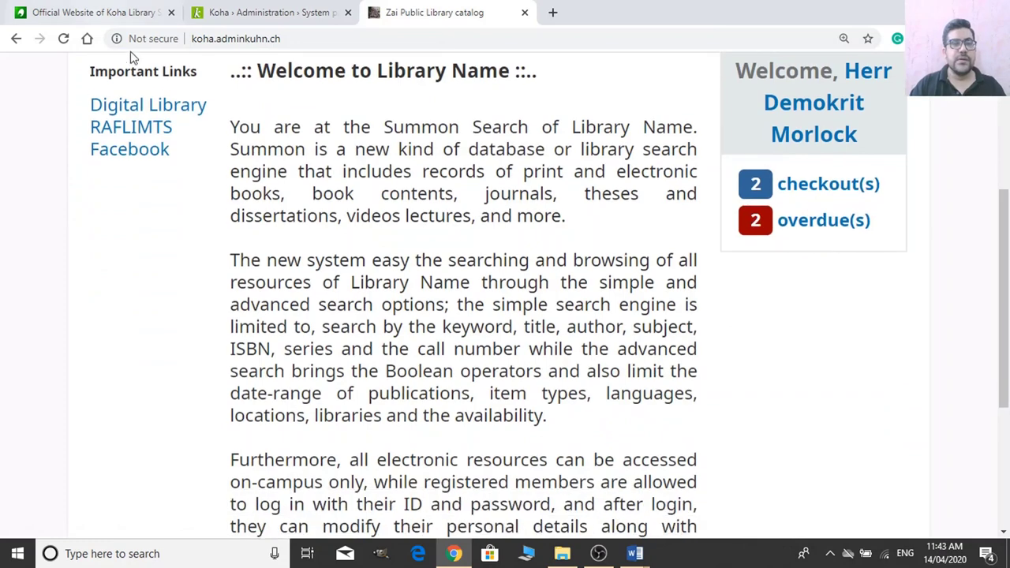
{"action": "right_click", "coordinate": [158, 105]}
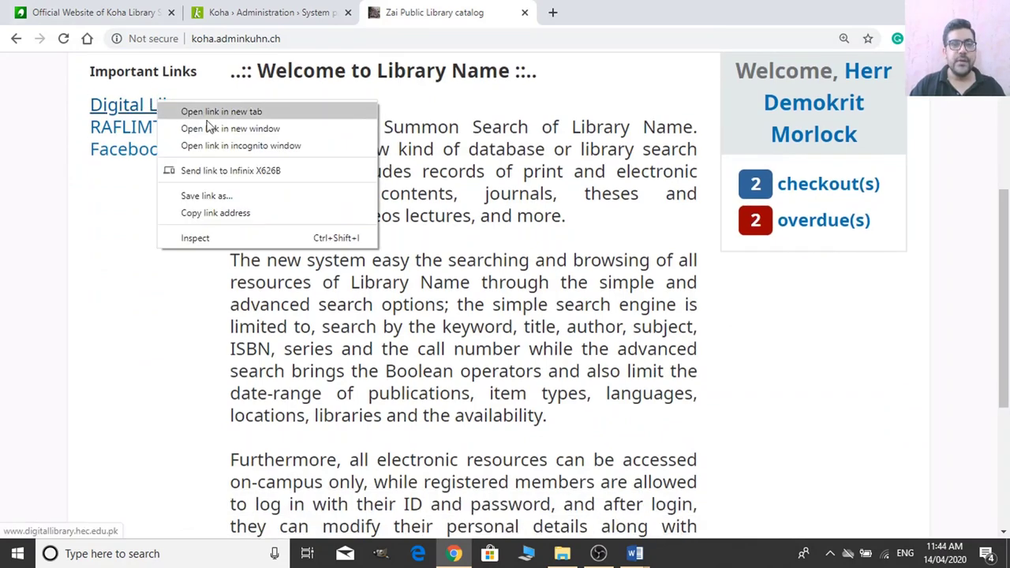
{"action": "left_click", "coordinate": [224, 109]}
{"action": "left_click", "coordinate": [605, 17]}
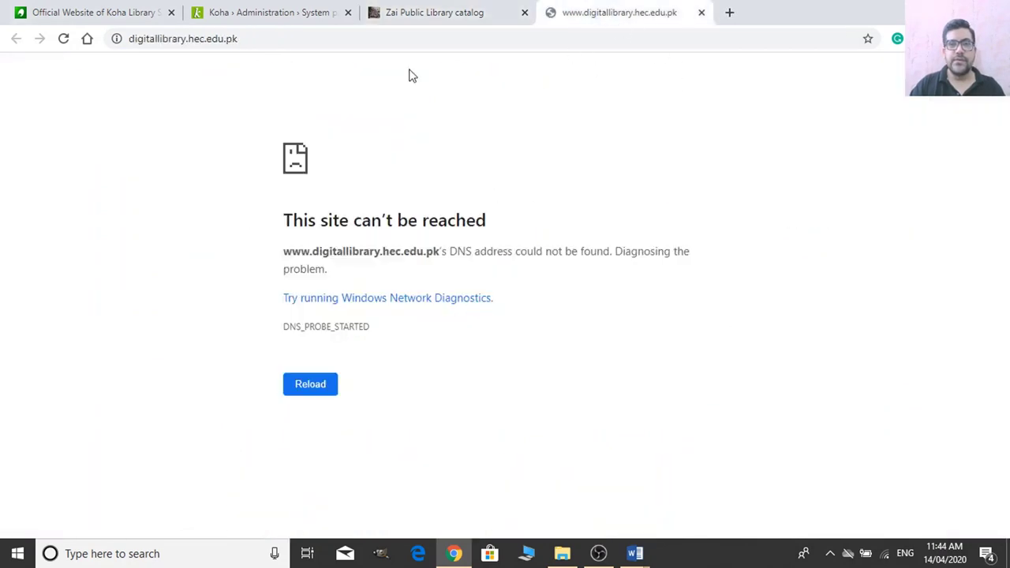
{"action": "left_click", "coordinate": [466, 12]}
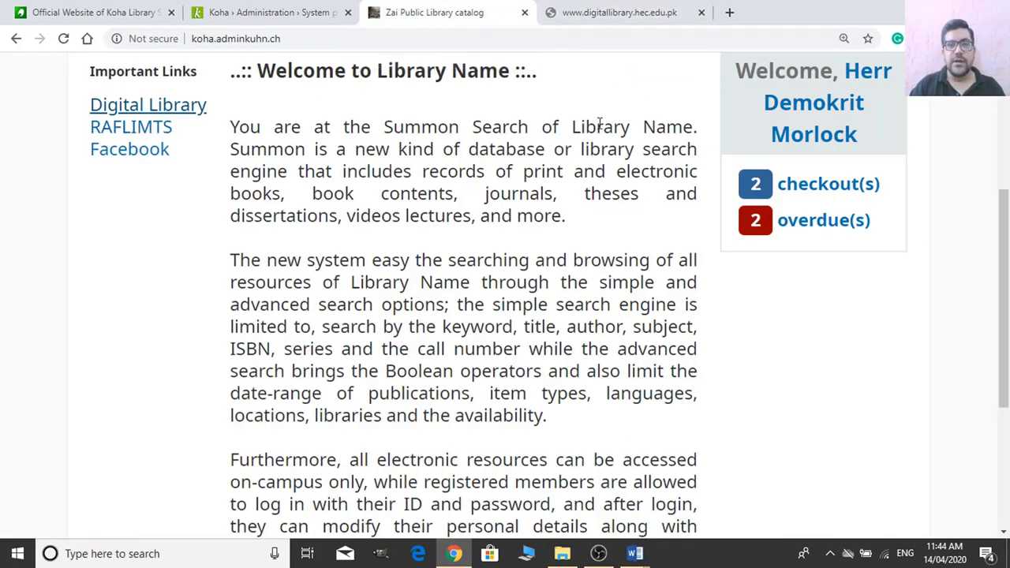
{"action": "left_click", "coordinate": [617, 13]}
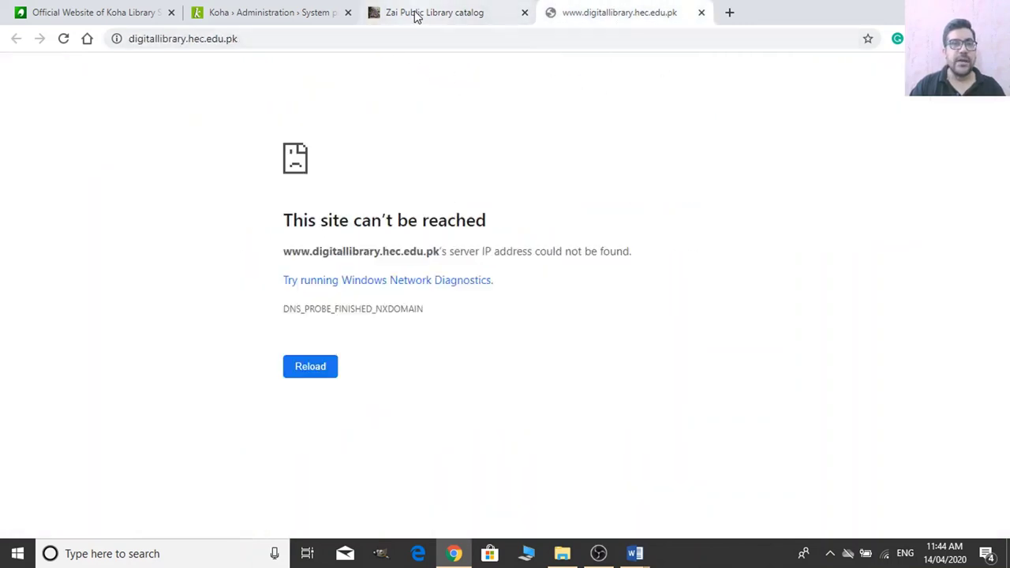
{"action": "left_click", "coordinate": [243, 12]}
{"action": "left_click", "coordinate": [432, 11]}
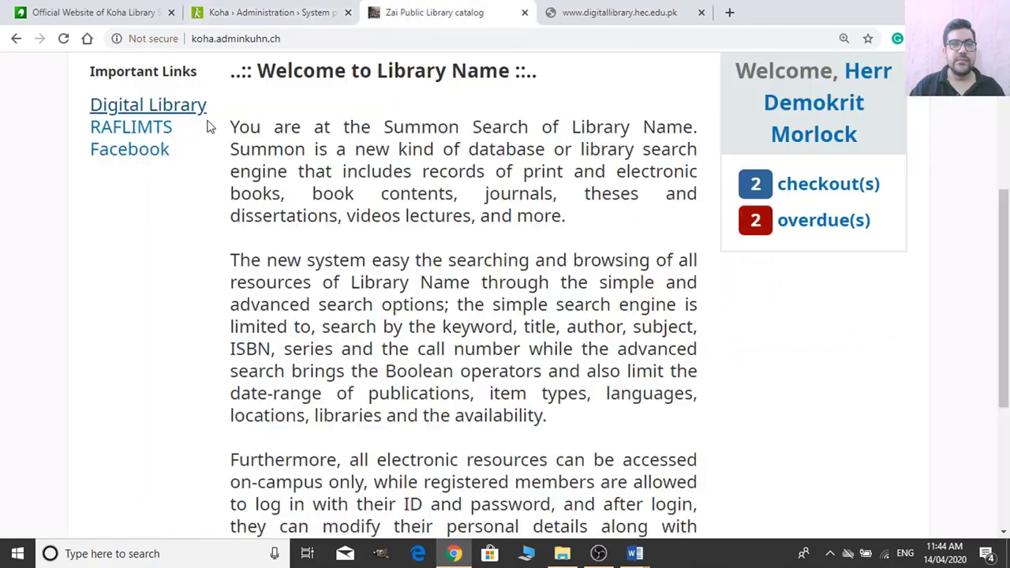
Follow the Facebook link from Important Links, go back, and zoom the catalog to 125%.
{"action": "right_click", "coordinate": [158, 134]}
{"action": "left_click", "coordinate": [122, 156]}
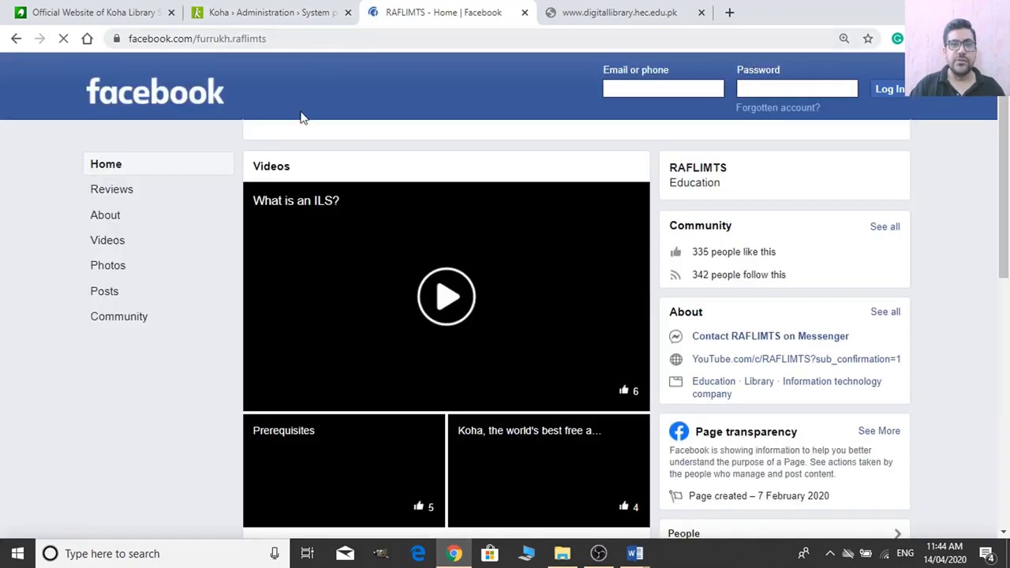
{"action": "left_click", "coordinate": [14, 39]}
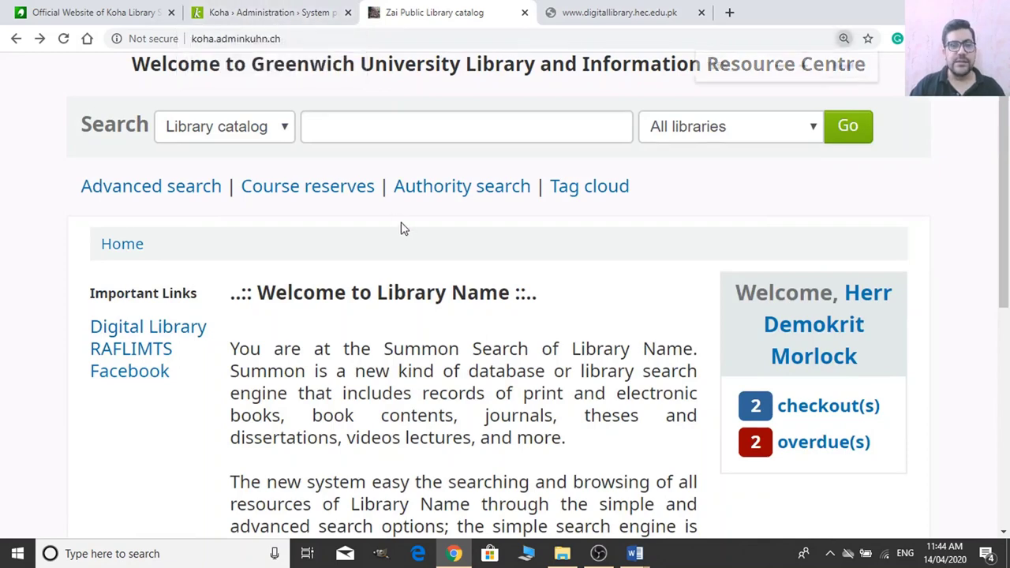
{"action": "key", "text": "ctrl+minus"}
{"action": "left_click", "coordinate": [246, 6]}
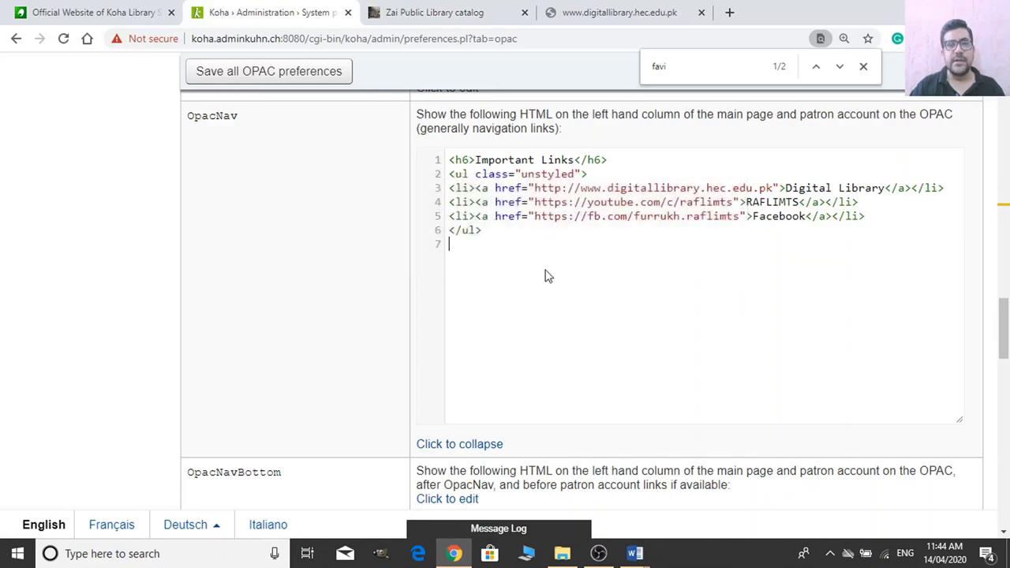
Collapse the OpacNav HTML editor.
{"action": "left_click_drag", "start_coordinate": [509, 233], "coordinate": [434, 169]}
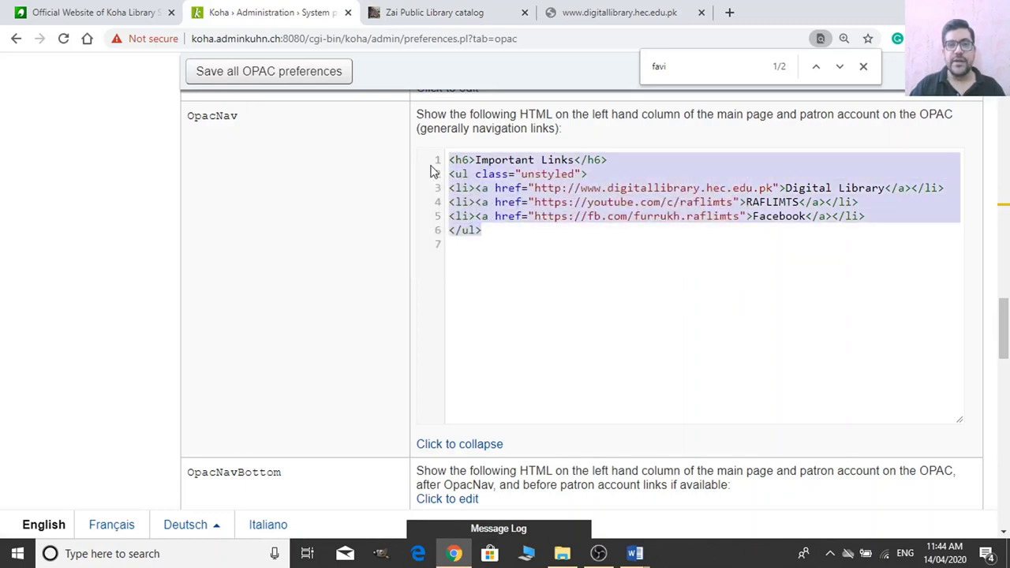
{"action": "left_click", "coordinate": [550, 301]}
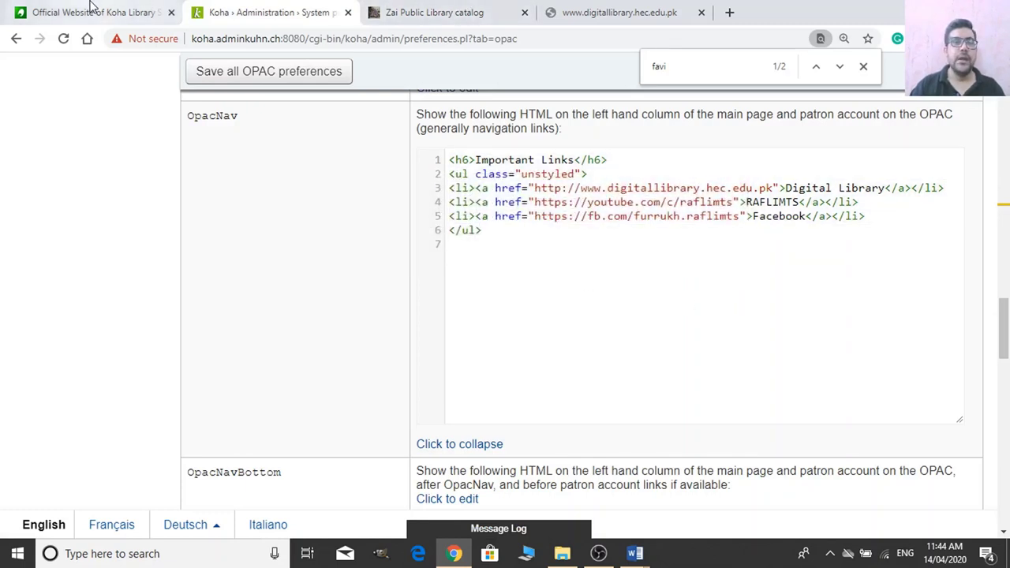
{"action": "left_click", "coordinate": [483, 445]}
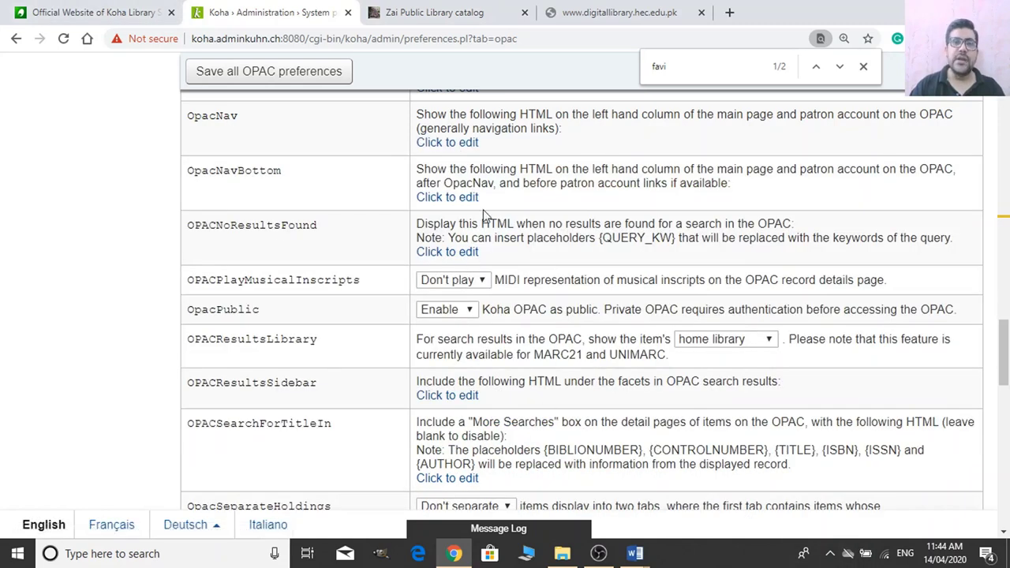
{"action": "scroll", "coordinate": [483, 430], "scroll_direction": "up", "scroll_amount": 2}
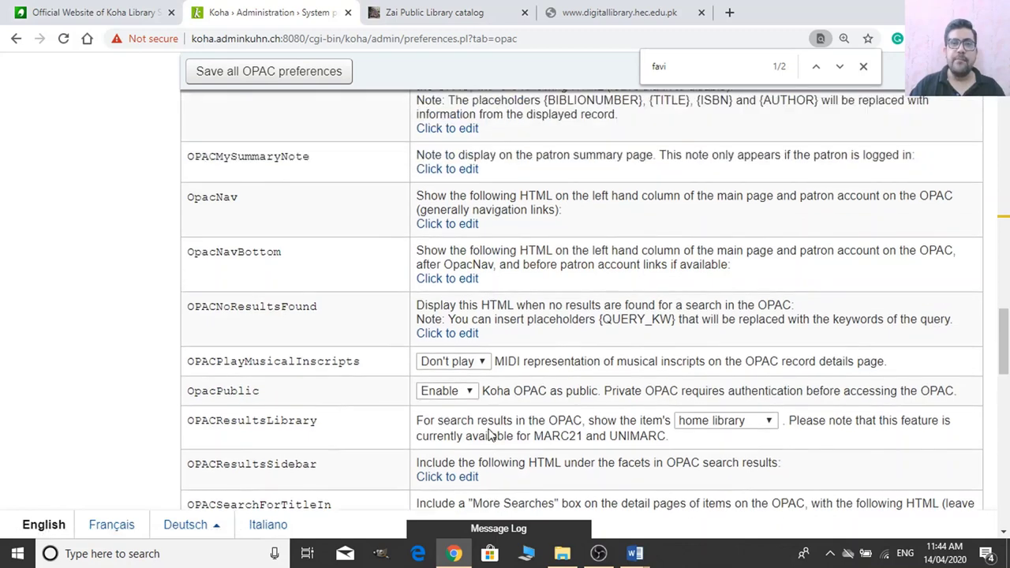
Open koha.greenwich.edu.pk in a new tab and scroll its catalog to view the tree logo.
{"action": "left_click", "coordinate": [729, 11]}
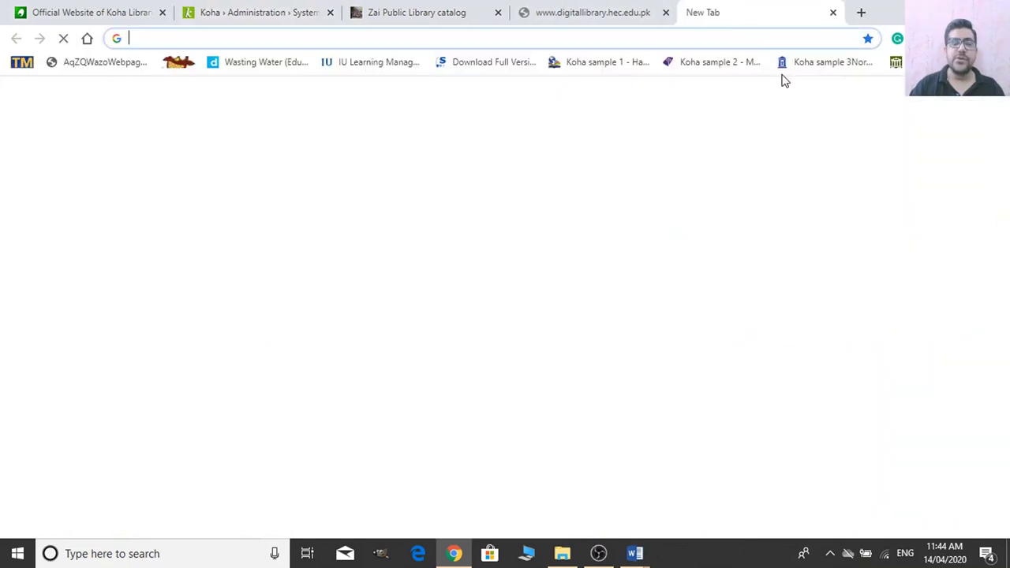
{"action": "type", "text": "gree"}
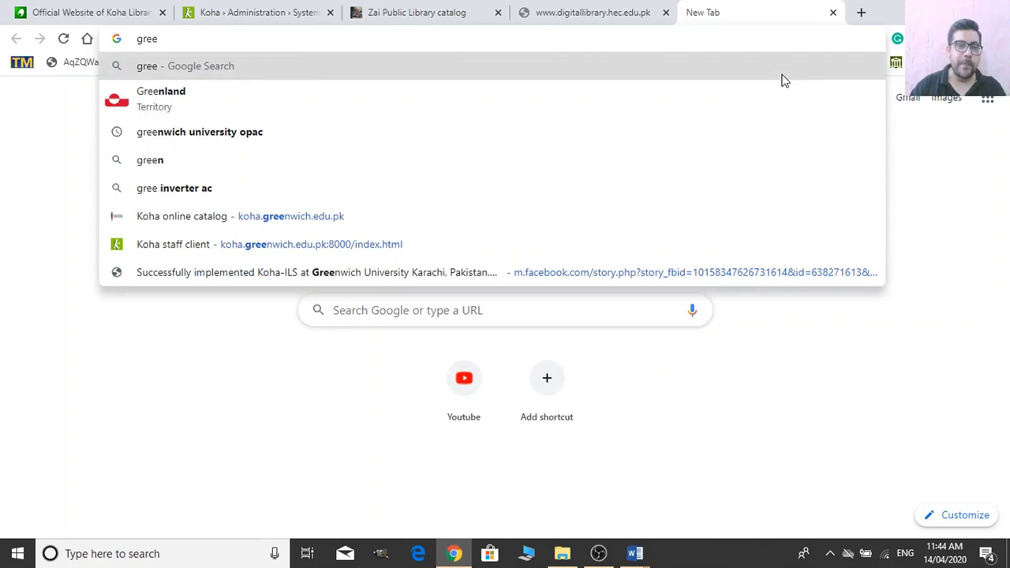
{"action": "left_click", "coordinate": [277, 221]}
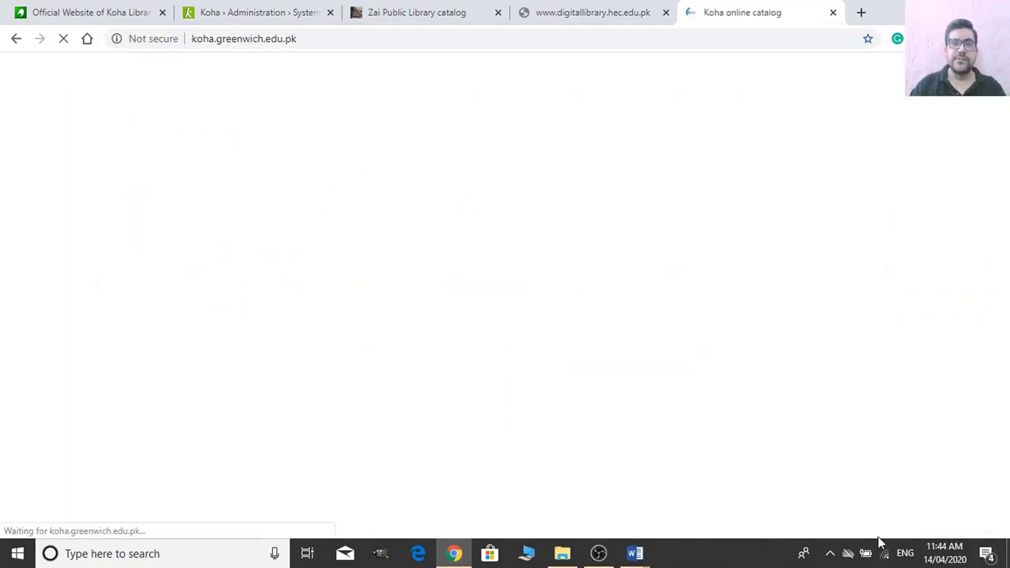
{"action": "scroll", "coordinate": [11, 384], "scroll_direction": "down", "scroll_amount": 1}
{"action": "scroll", "coordinate": [11, 384], "scroll_direction": "down", "scroll_amount": 3}
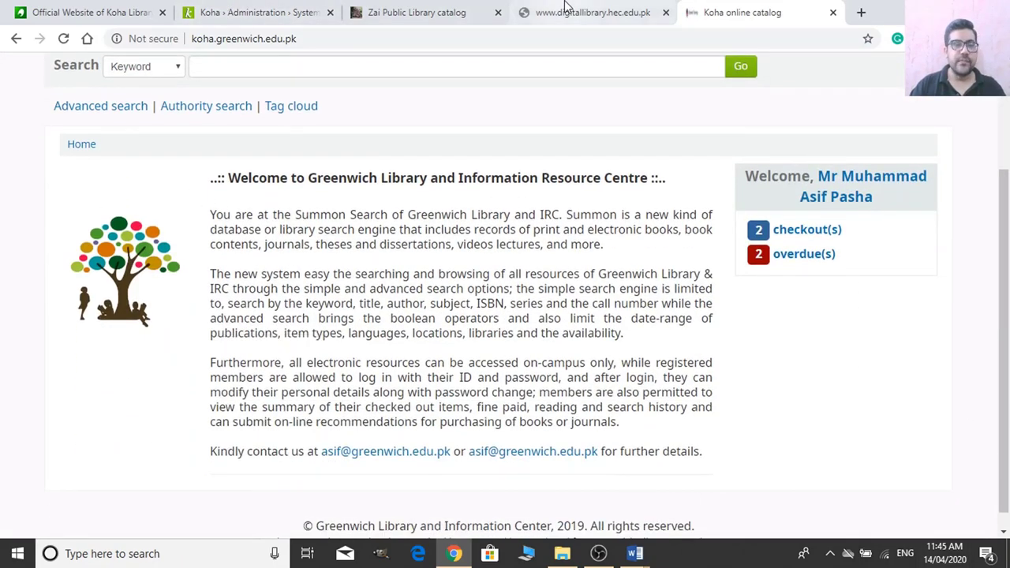
{"action": "left_click", "coordinate": [288, 6]}
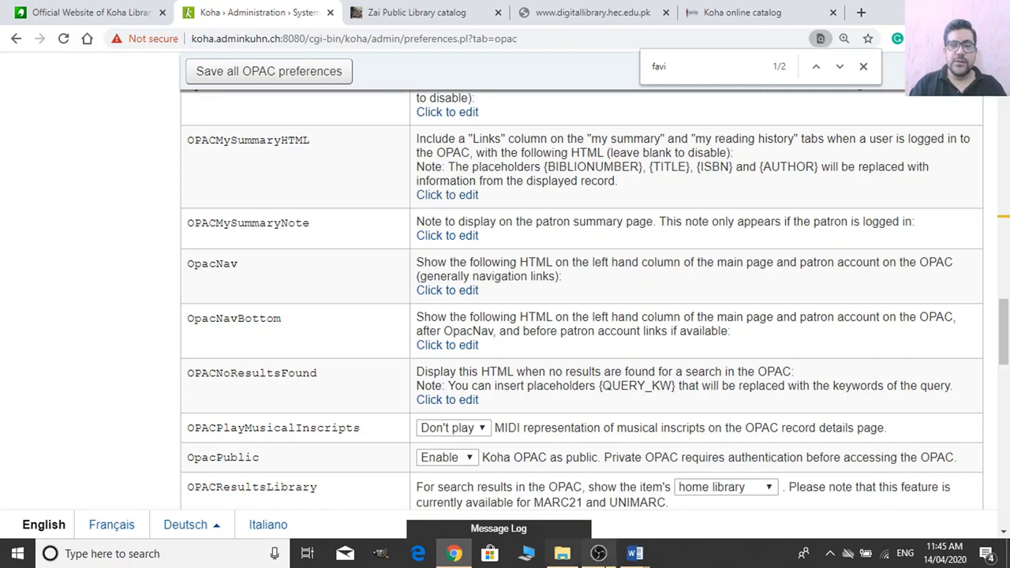
Copy the <br>…</tr> Greenwich tree-logo HTML from '7. OPAC - Navigation' and return to the browser.
{"action": "mouse_move", "coordinate": [635, 553]}
{"action": "left_click", "coordinate": [714, 485]}
{"action": "left_click_drag", "start_coordinate": [70, 218], "coordinate": [498, 424]}
{"action": "scroll", "coordinate": [509, 446], "scroll_direction": "down", "scroll_amount": 3}
{"action": "left_click", "coordinate": [451, 433]}
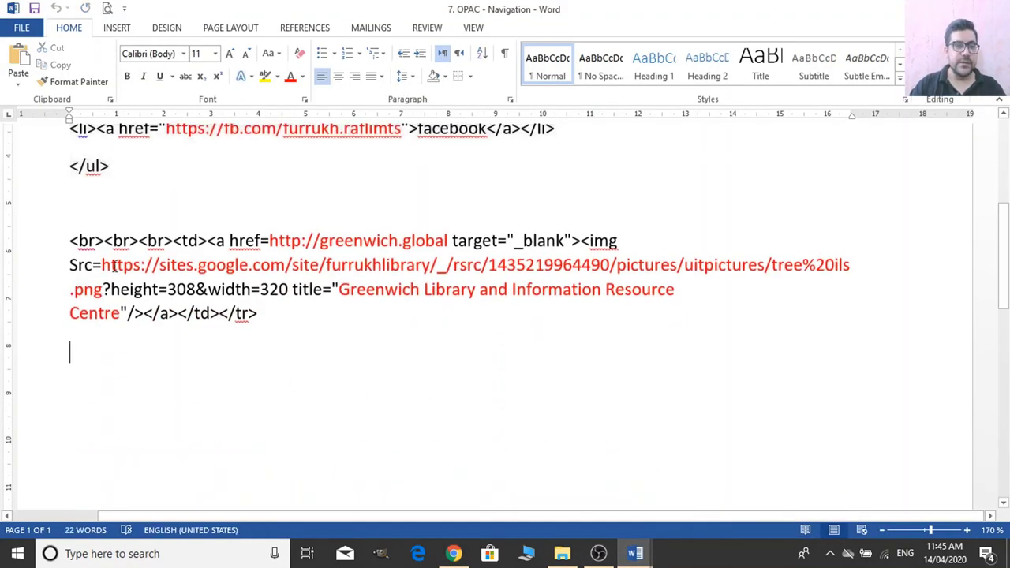
{"action": "left_click_drag", "start_coordinate": [70, 241], "coordinate": [283, 331]}
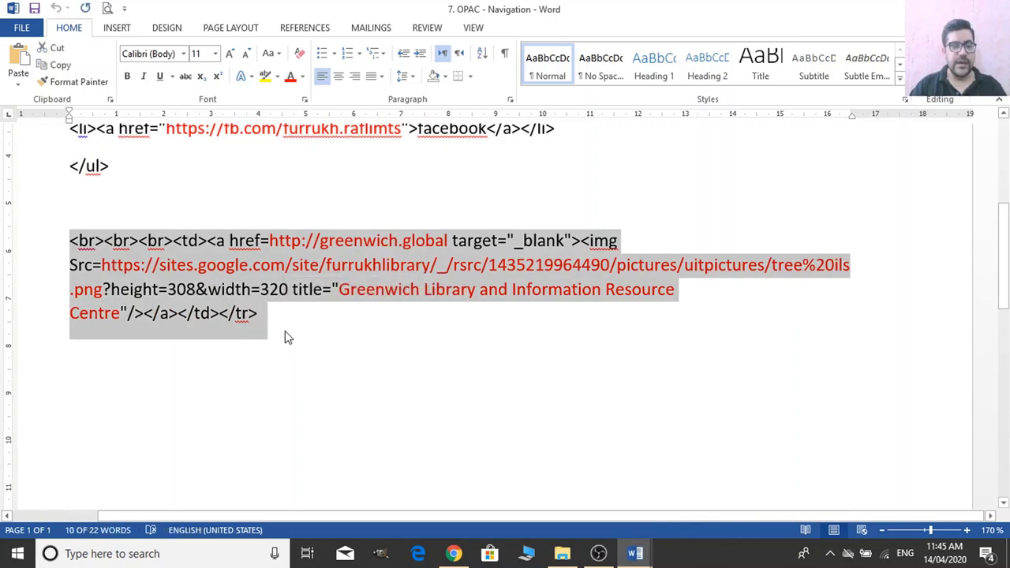
{"action": "left_click", "coordinate": [453, 553]}
{"action": "left_click", "coordinate": [391, 12]}
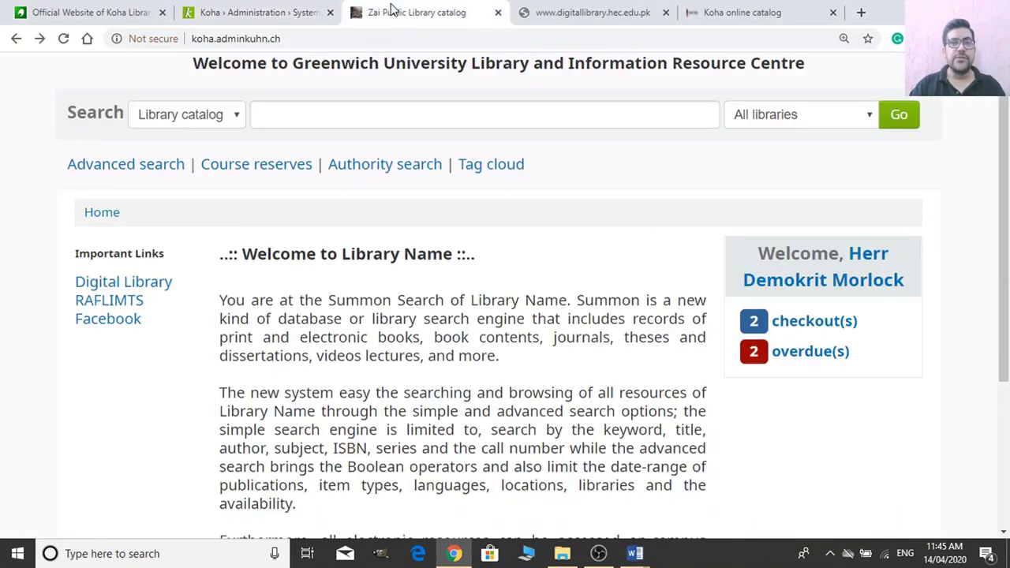
{"action": "left_click", "coordinate": [605, 11]}
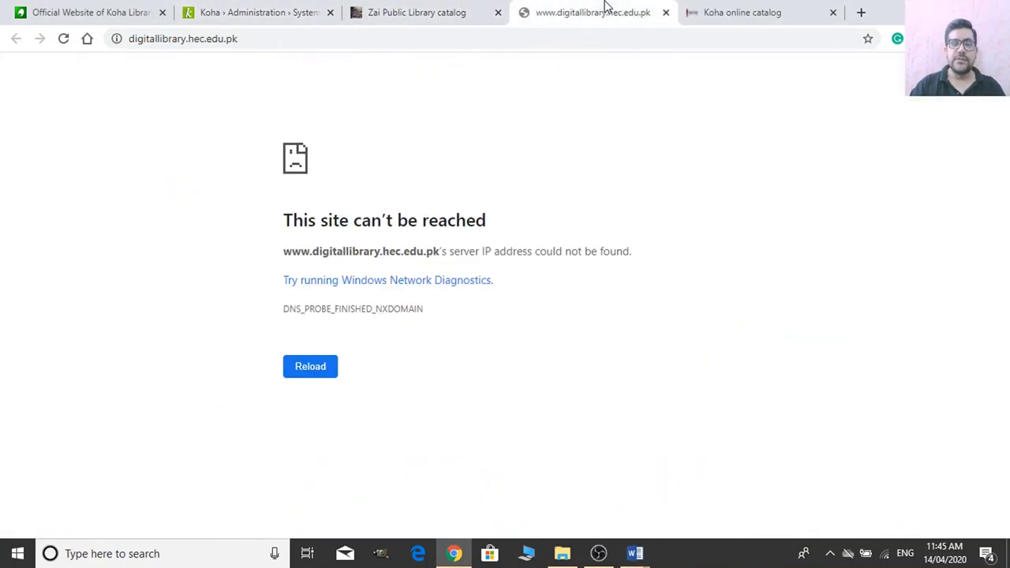
{"action": "left_click", "coordinate": [471, 10]}
Close the unreachable Digital Library tab and zoom the OPAC preferences page to 150%.
{"action": "left_click", "coordinate": [656, 12]}
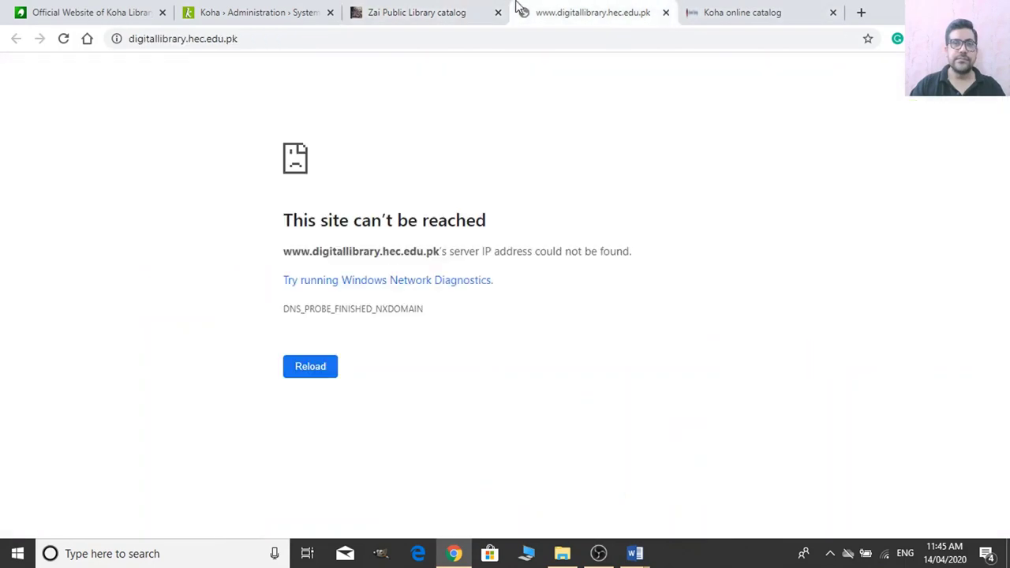
{"action": "left_click", "coordinate": [666, 12]}
{"action": "left_click", "coordinate": [288, 11]}
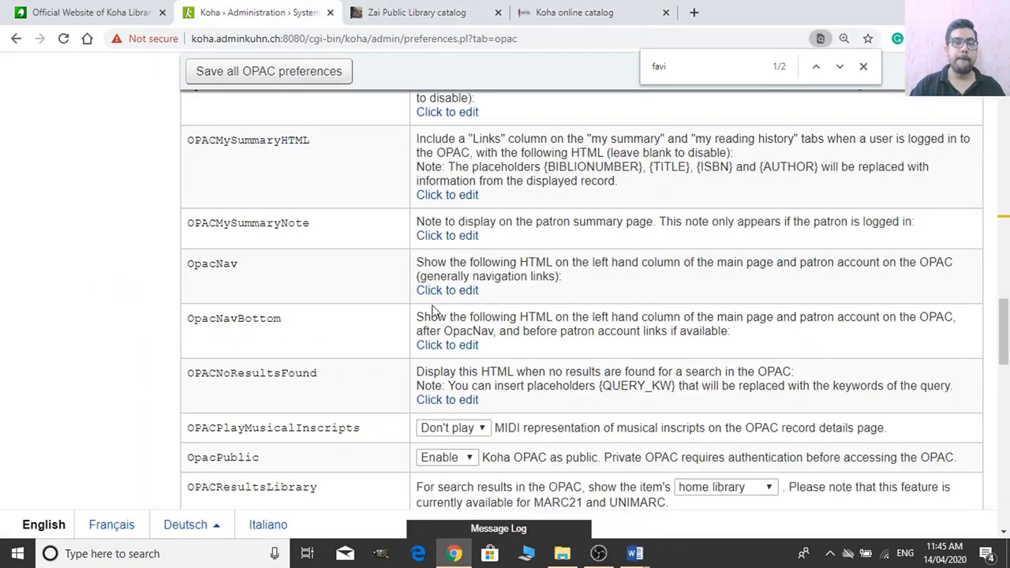
{"action": "key", "text": "ctrl+plus"}
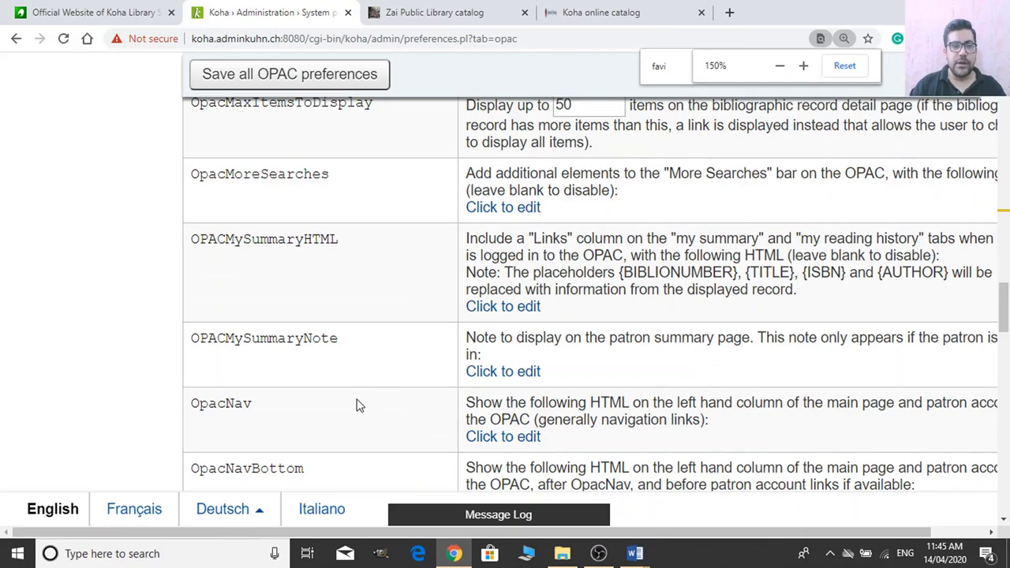
{"action": "scroll", "coordinate": [356, 406], "scroll_direction": "down", "scroll_amount": 1}
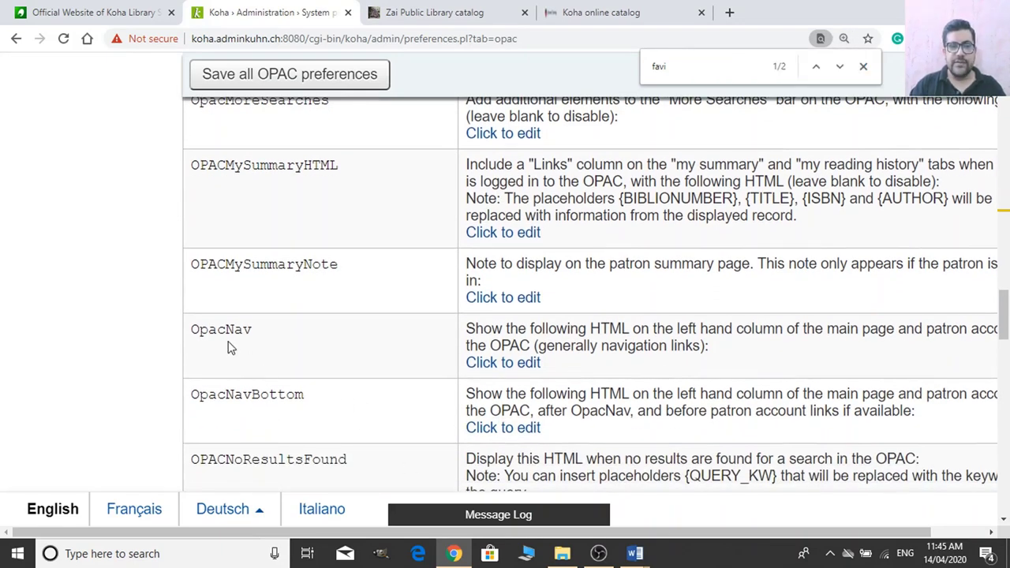
Paste the Greenwich tree image HTML into OpacNavBottom, save all OPAC preferences, and go to the catalog tab.
{"action": "left_click", "coordinate": [527, 429]}
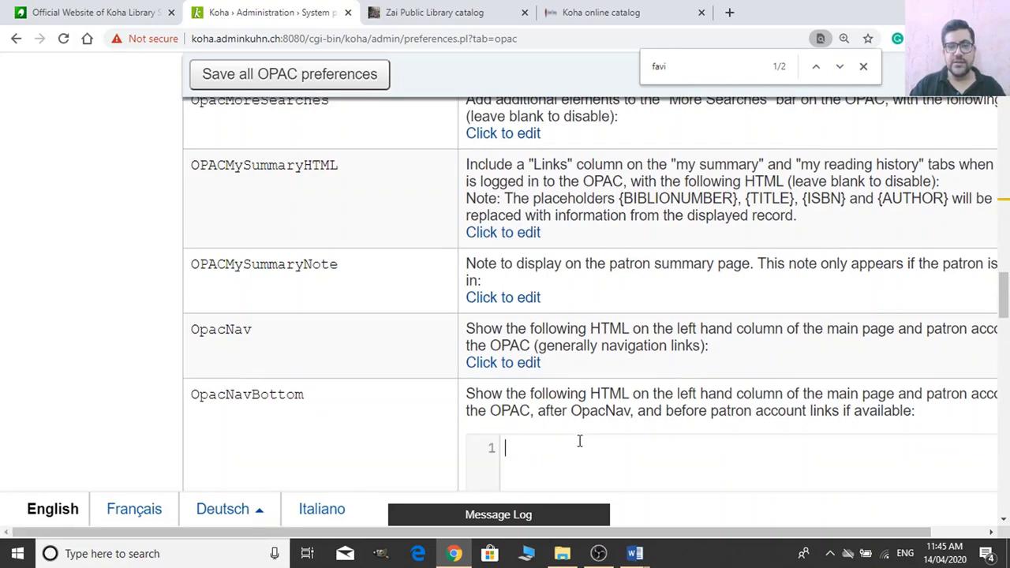
{"action": "scroll", "coordinate": [582, 460], "scroll_direction": "down", "scroll_amount": 3}
{"action": "key", "text": "ctrl+v"}
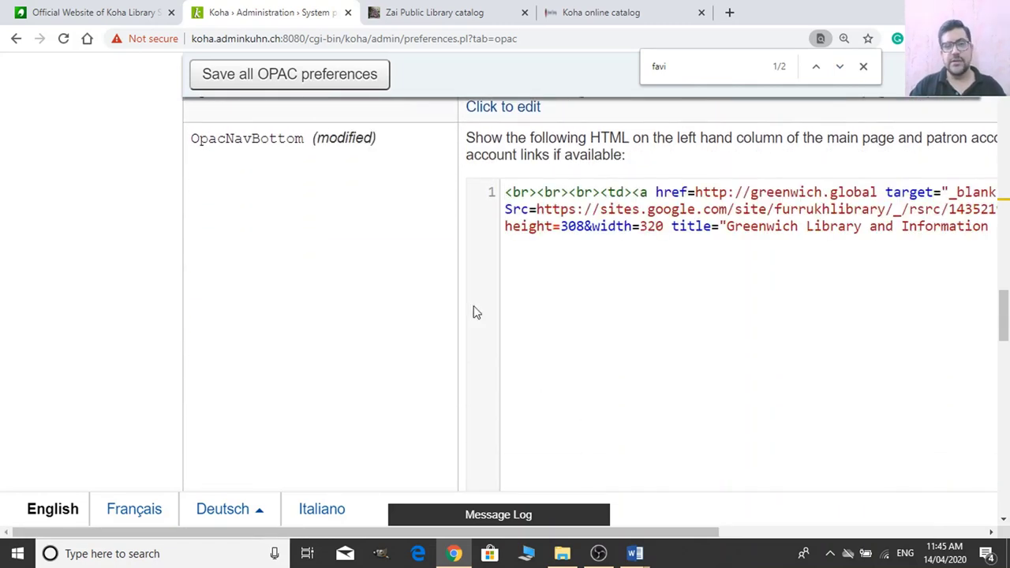
{"action": "left_click", "coordinate": [316, 84]}
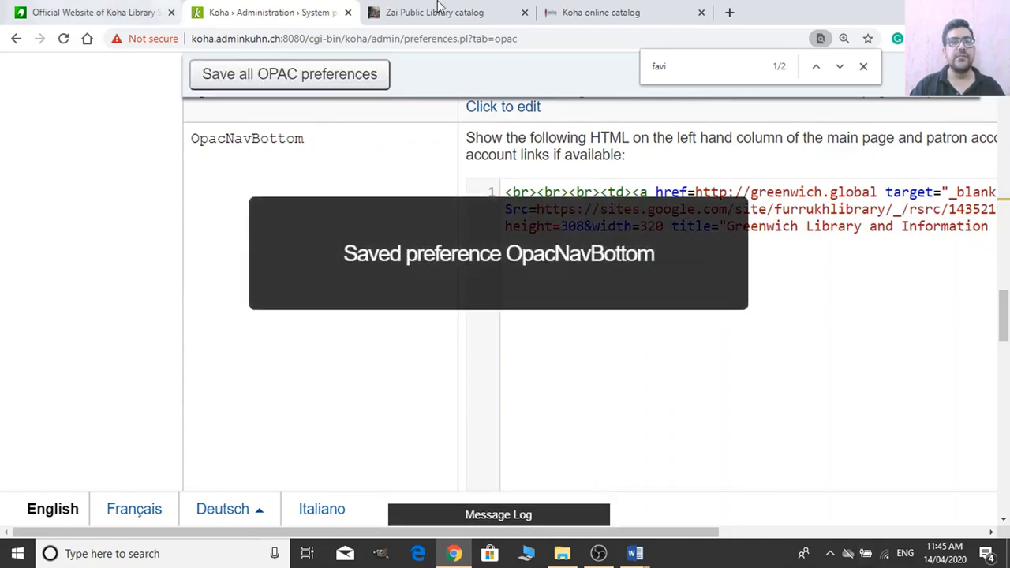
{"action": "left_click", "coordinate": [483, 9]}
{"action": "left_click", "coordinate": [268, 37]}
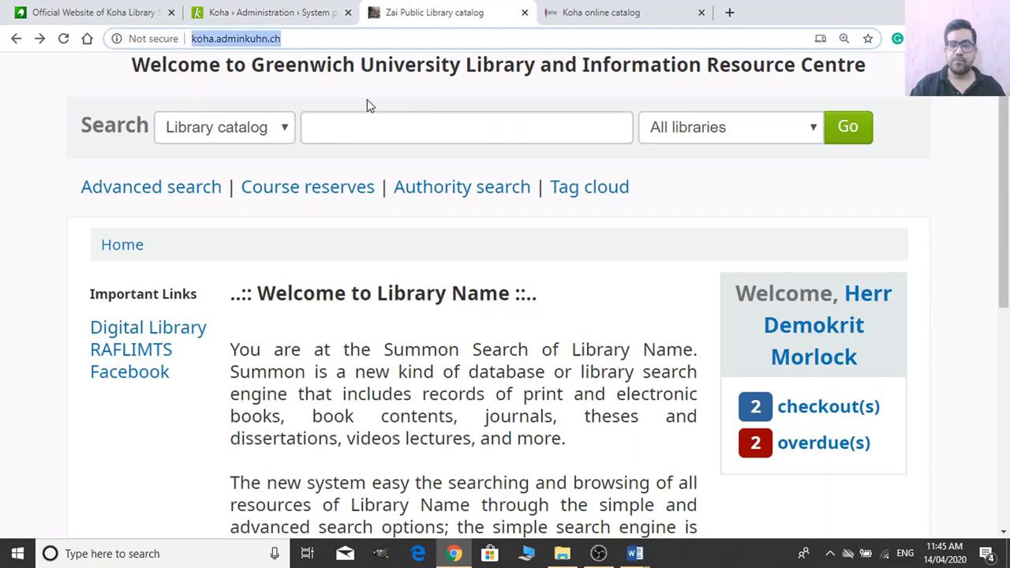
Reload the Zai Public Library catalog to view the tree logo, zoom to 125%, then return to preferences.
{"action": "key", "text": "Return"}
{"action": "scroll", "coordinate": [405, 322], "scroll_direction": "down", "scroll_amount": 3}
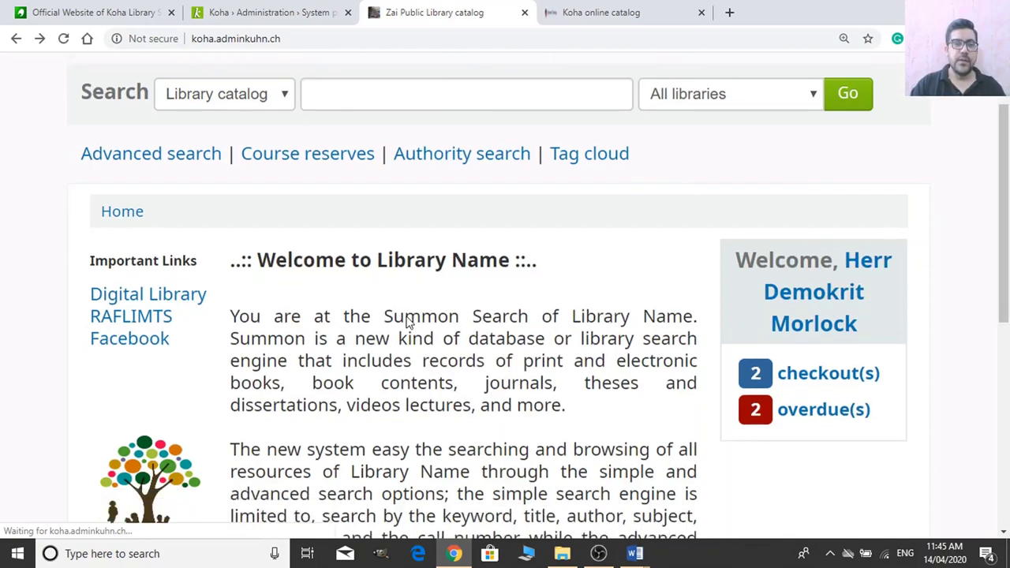
{"action": "scroll", "coordinate": [175, 255], "scroll_direction": "up", "scroll_amount": 2}
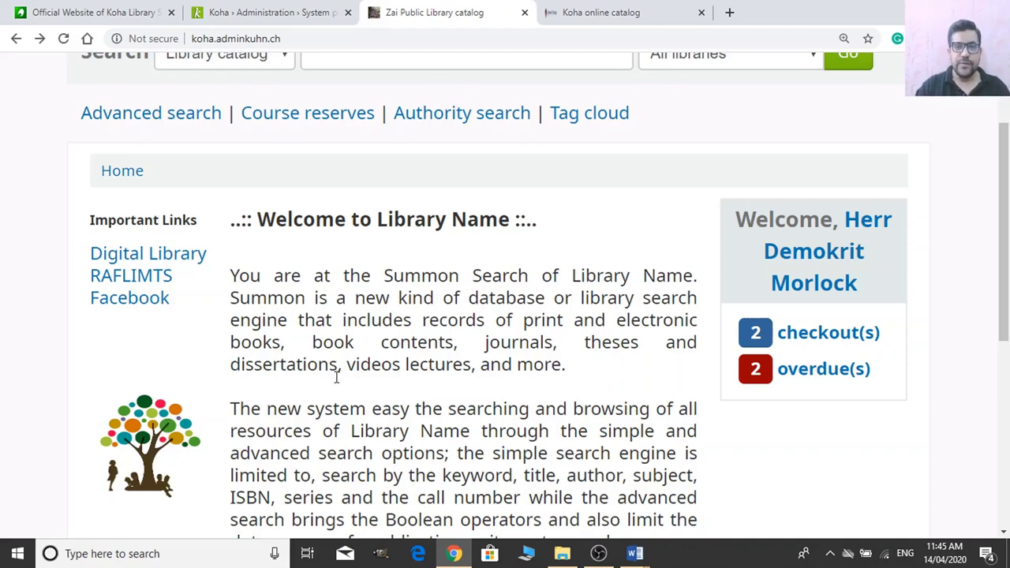
{"action": "key", "text": "ctrl+minus"}
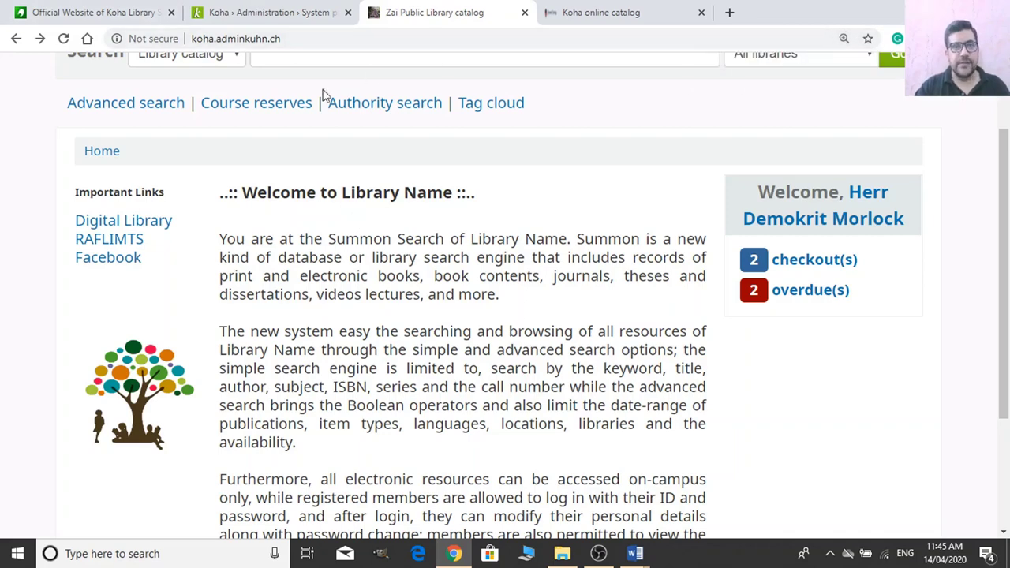
{"action": "left_click", "coordinate": [298, 17]}
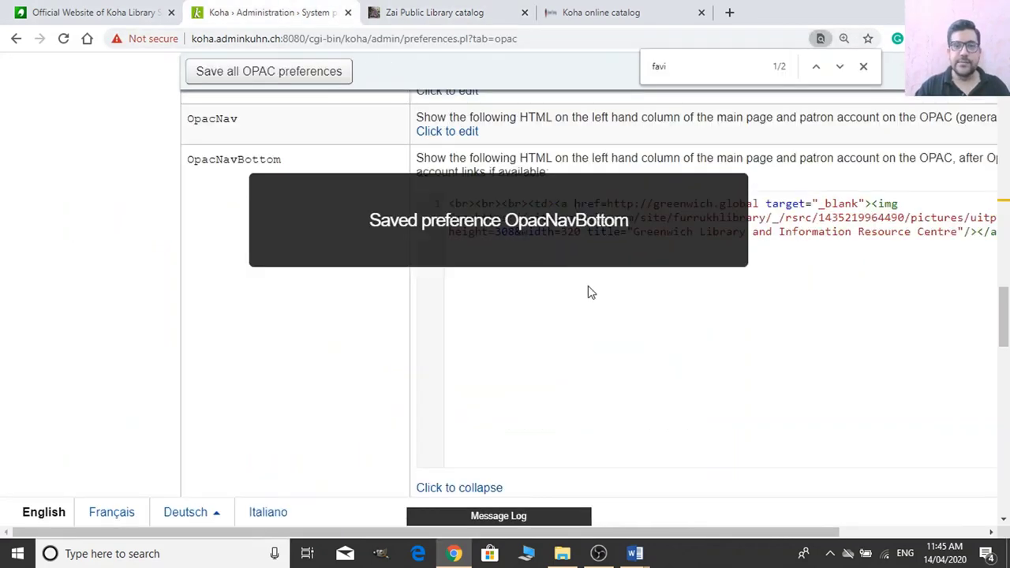
{"action": "scroll", "coordinate": [609, 319], "scroll_direction": "down", "scroll_amount": 3}
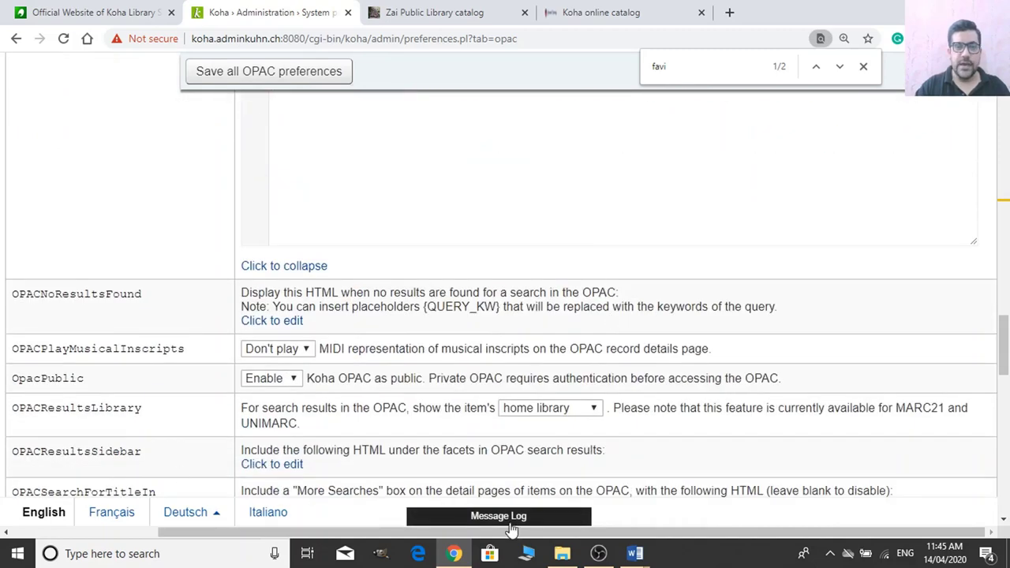
{"action": "left_click_drag", "start_coordinate": [525, 532], "coordinate": [480, 534]}
{"action": "scroll", "coordinate": [469, 355], "scroll_direction": "down", "scroll_amount": 2}
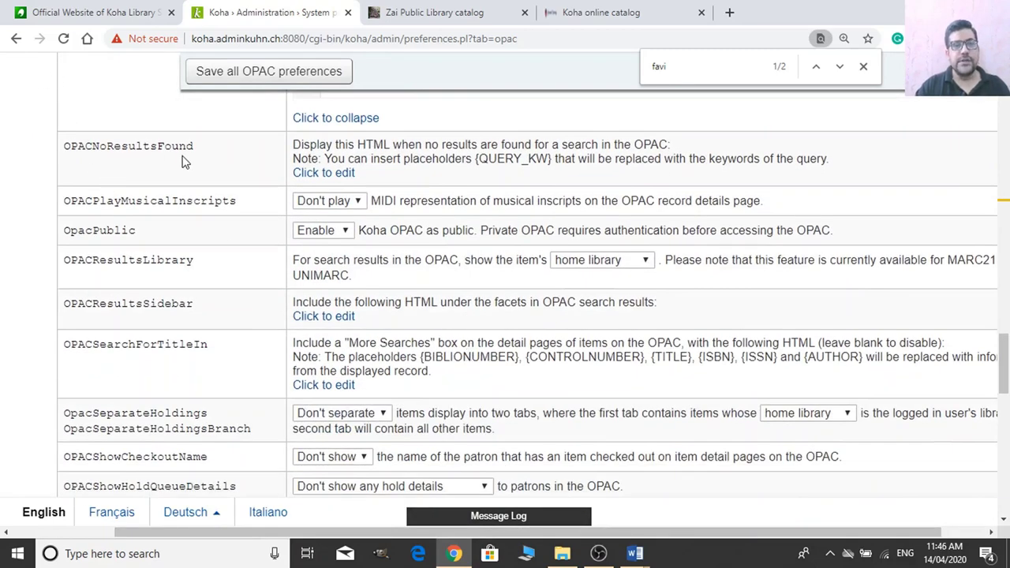
{"action": "left_click", "coordinate": [353, 174]}
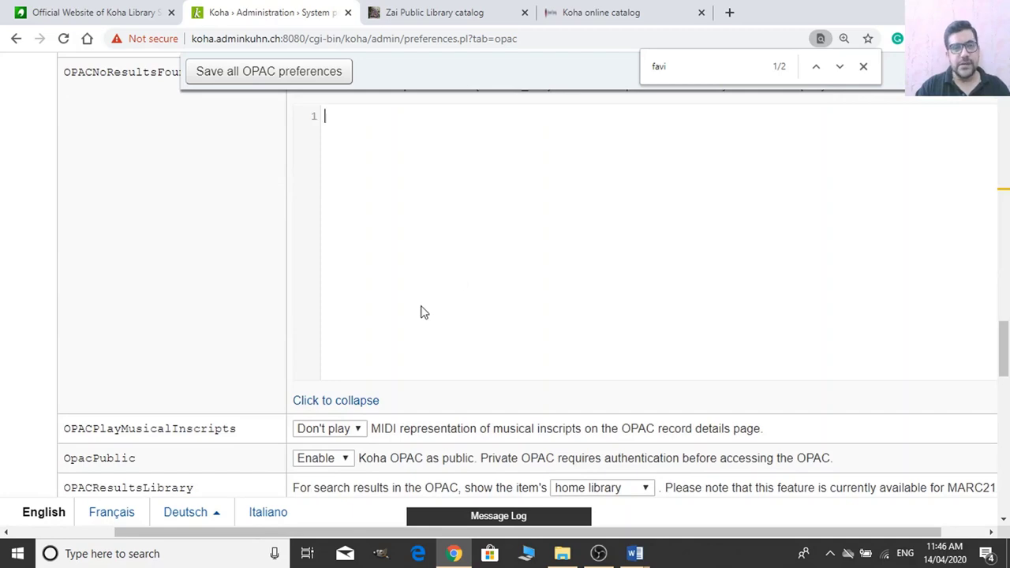
{"action": "scroll", "coordinate": [294, 308], "scroll_direction": "down", "scroll_amount": 1}
{"action": "left_click", "coordinate": [334, 328]}
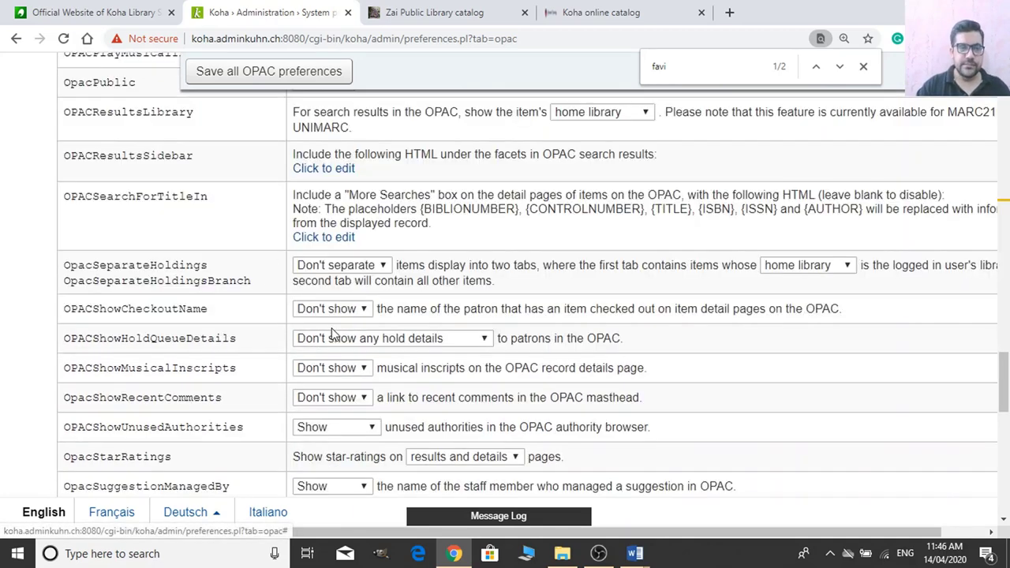
{"action": "scroll", "coordinate": [134, 276], "scroll_direction": "up", "scroll_amount": 2}
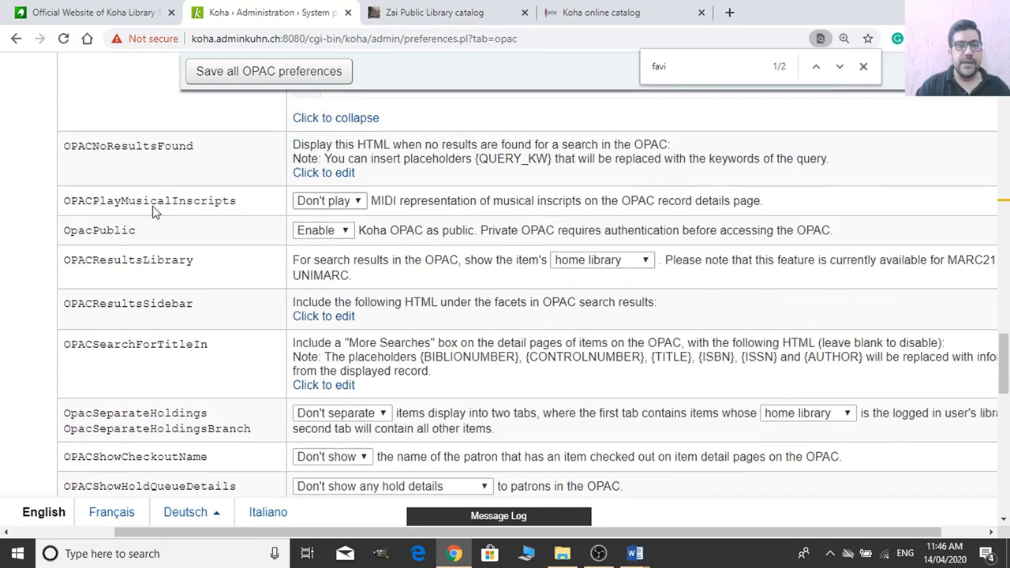
{"action": "scroll", "coordinate": [142, 237], "scroll_direction": "down", "scroll_amount": 1}
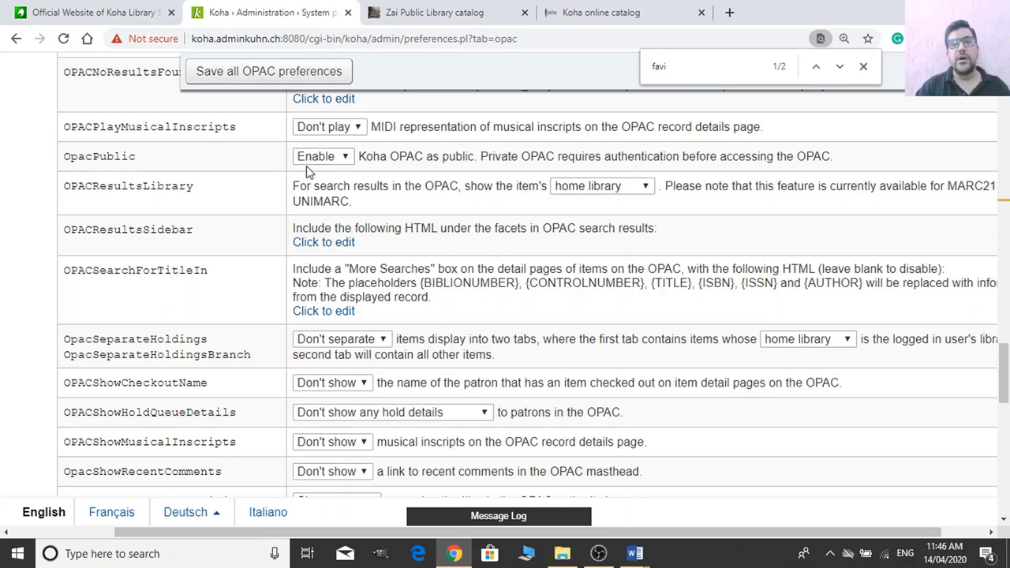
{"action": "left_click", "coordinate": [406, 12]}
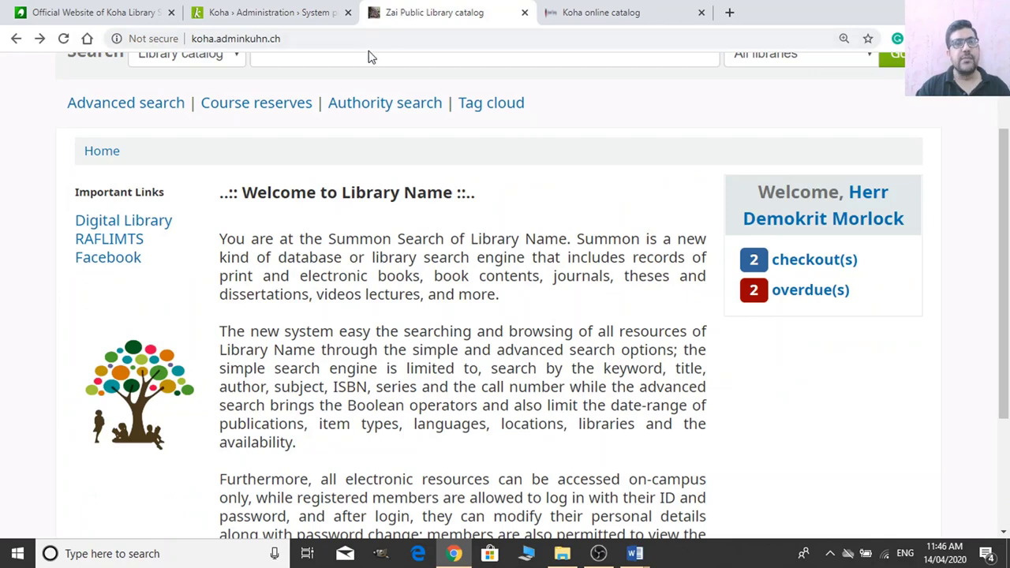
{"action": "left_click", "coordinate": [286, 20]}
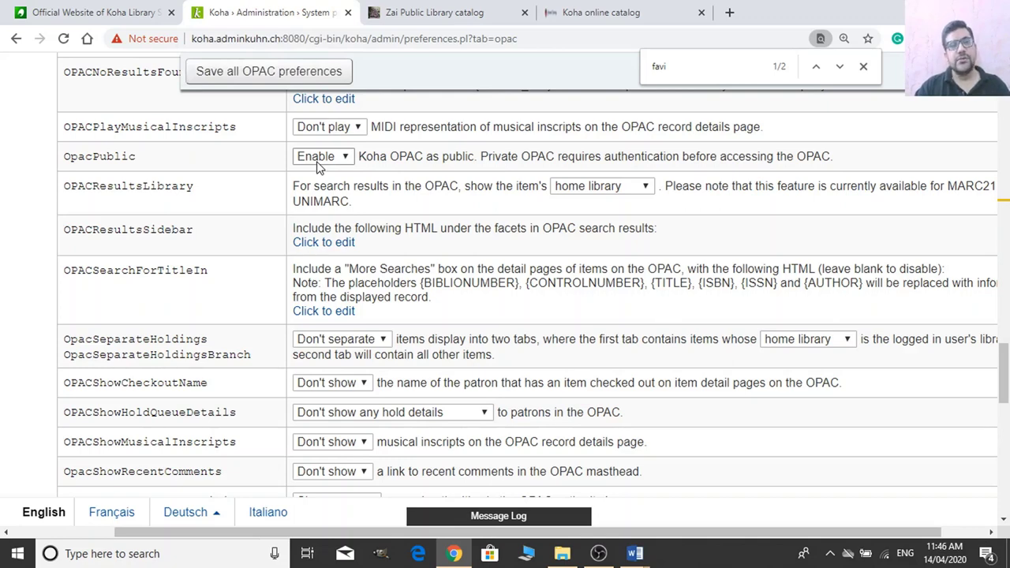
At 150% zoom, switch OpacPublic to Disable and then back to Enable.
{"action": "key", "text": "ctrl+plus"}
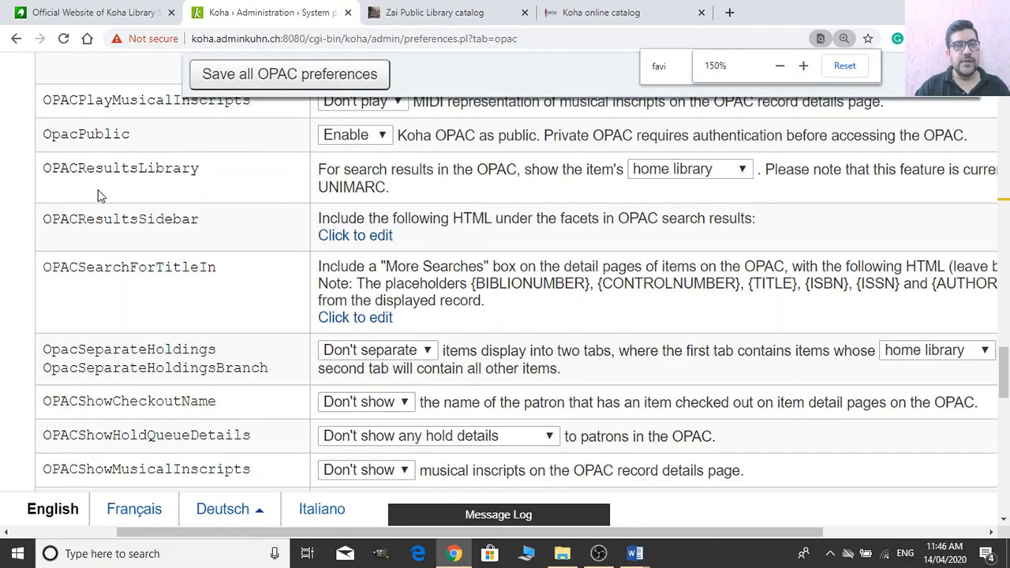
{"action": "left_click", "coordinate": [355, 135]}
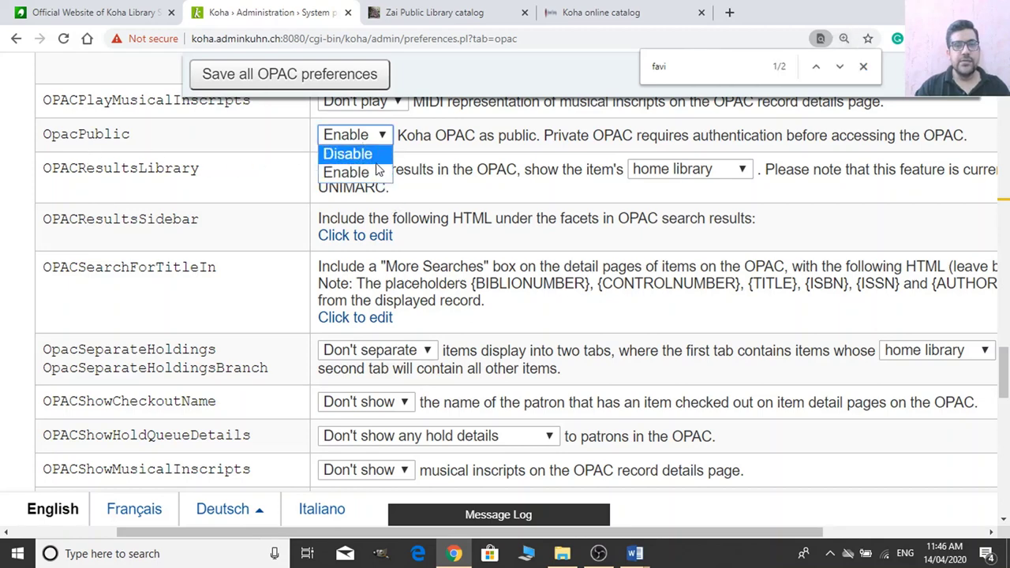
{"action": "left_click", "coordinate": [371, 162]}
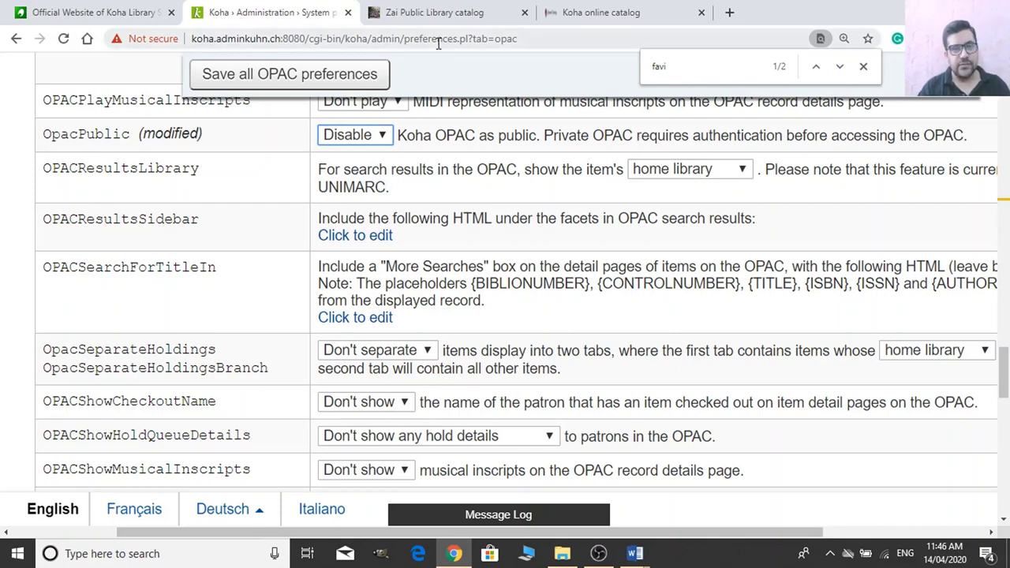
{"action": "left_click", "coordinate": [387, 135]}
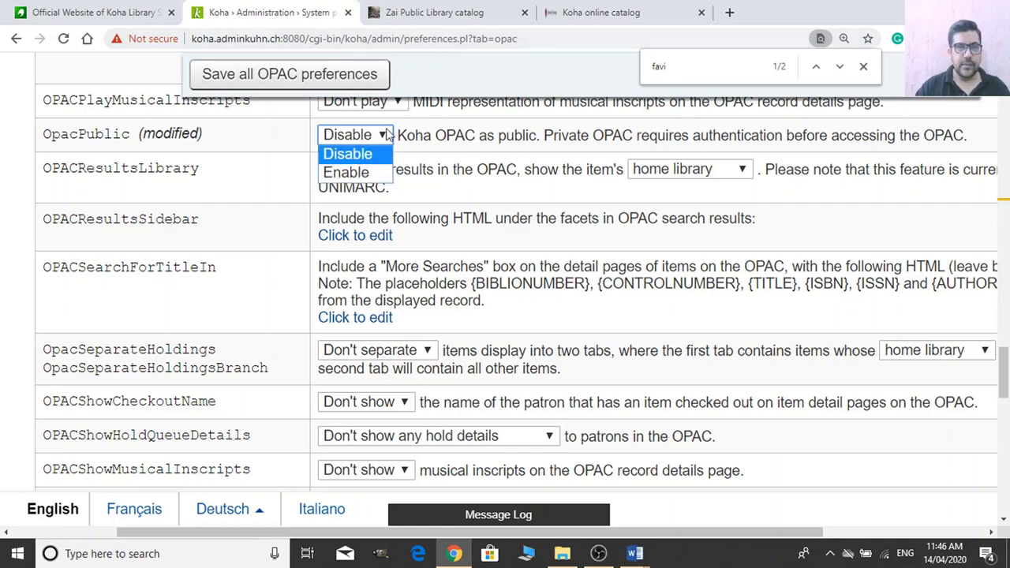
{"action": "left_click", "coordinate": [365, 169]}
{"action": "scroll", "coordinate": [167, 126], "scroll_direction": "down", "scroll_amount": 1}
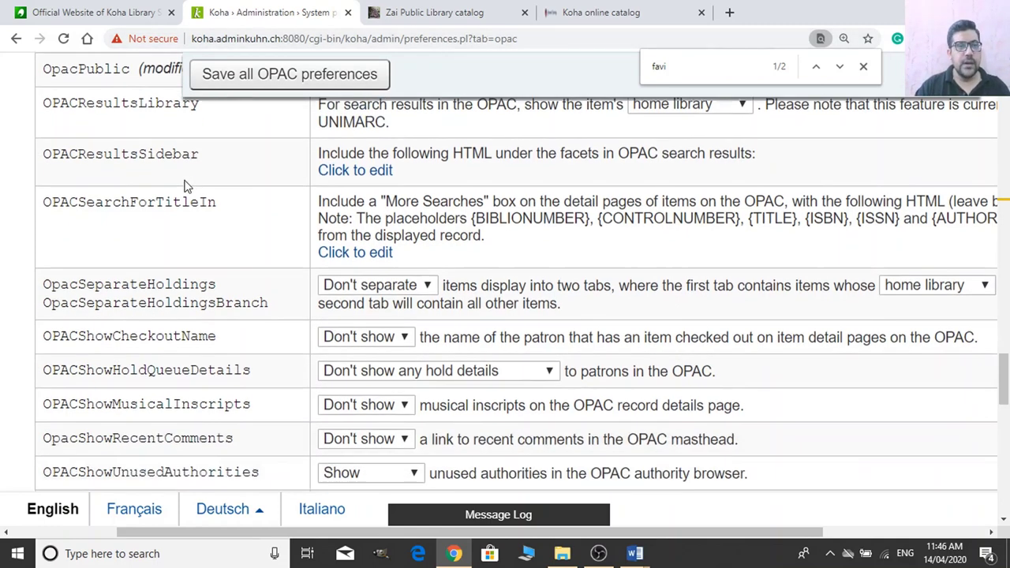
{"action": "scroll", "coordinate": [150, 150], "scroll_direction": "up", "scroll_amount": 1}
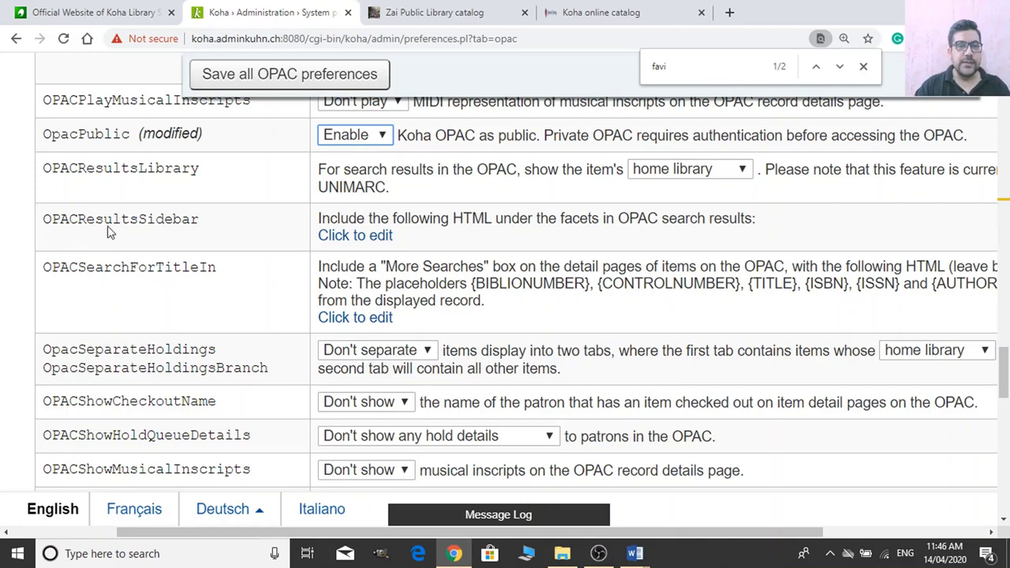
{"action": "scroll", "coordinate": [237, 248], "scroll_direction": "down", "scroll_amount": 1}
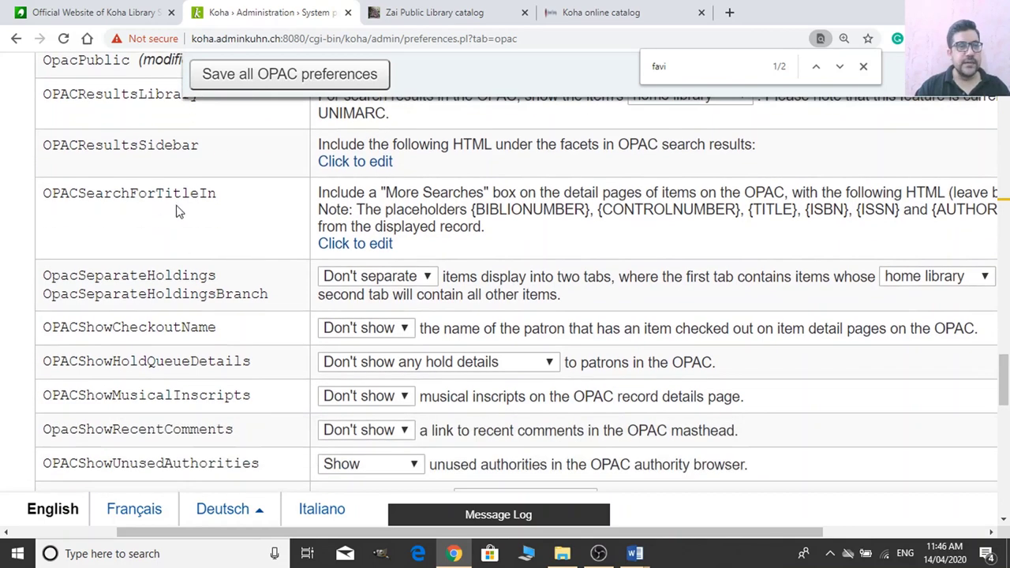
{"action": "scroll", "coordinate": [158, 205], "scroll_direction": "down", "scroll_amount": 1}
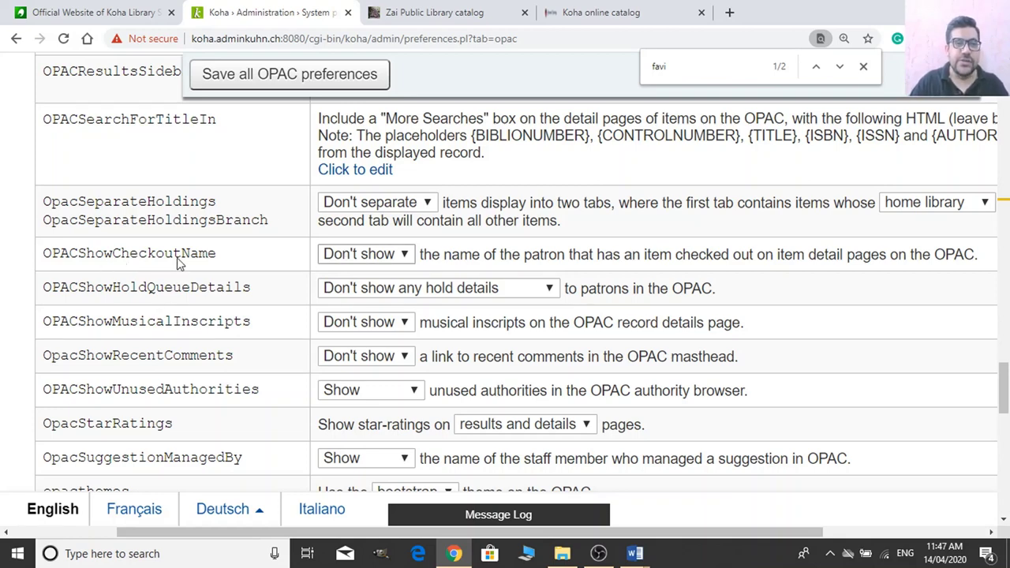
Set OPACShowCheckoutName to Show.
{"action": "left_click", "coordinate": [401, 261]}
{"action": "left_click", "coordinate": [377, 290]}
{"action": "scroll", "coordinate": [227, 337], "scroll_direction": "down", "scroll_amount": 1}
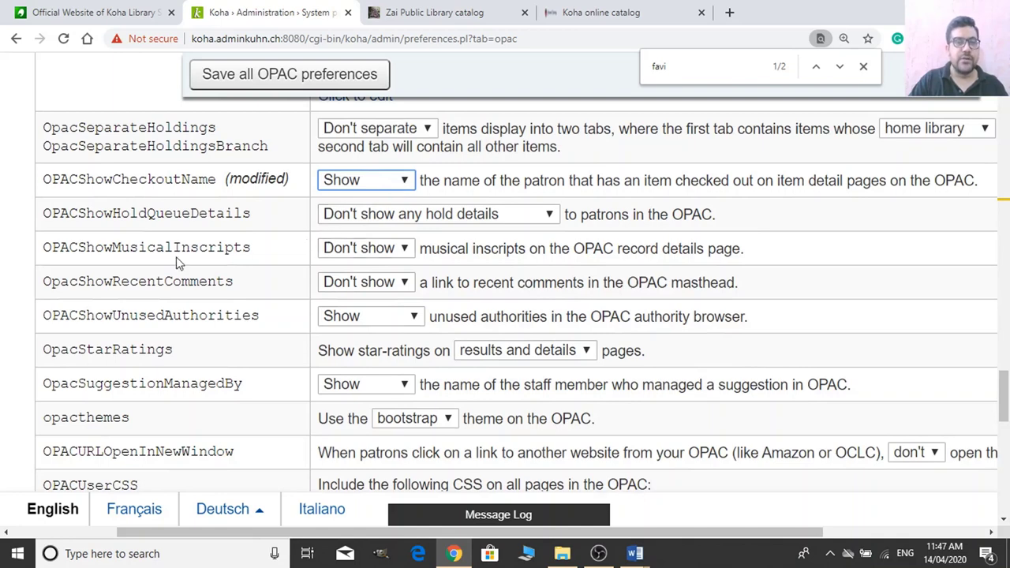
Leave the OPACXSLTDetailsDisplay stylesheet empty.
{"action": "scroll", "coordinate": [78, 291], "scroll_direction": "down", "scroll_amount": 1}
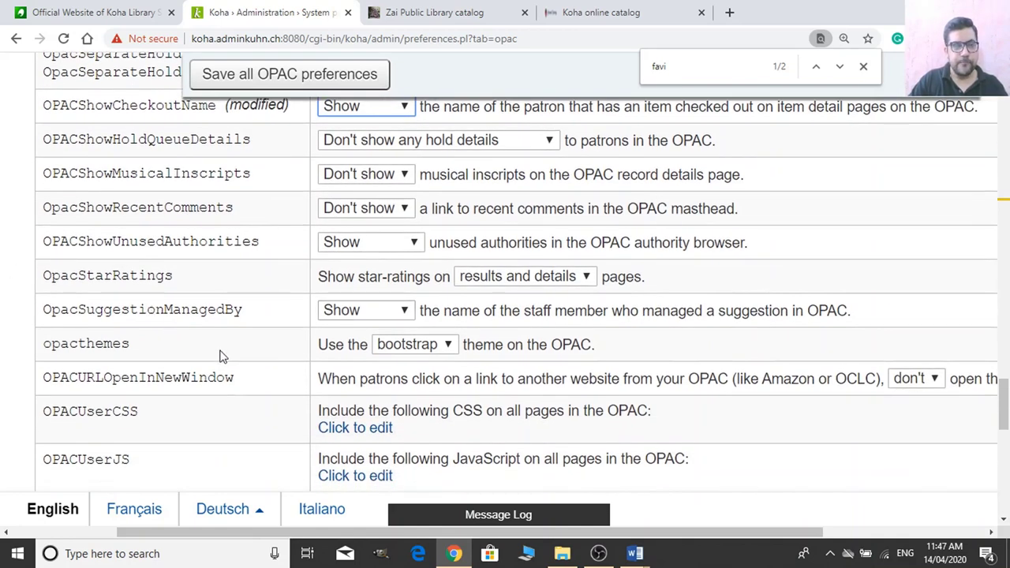
{"action": "scroll", "coordinate": [220, 355], "scroll_direction": "down", "scroll_amount": 1}
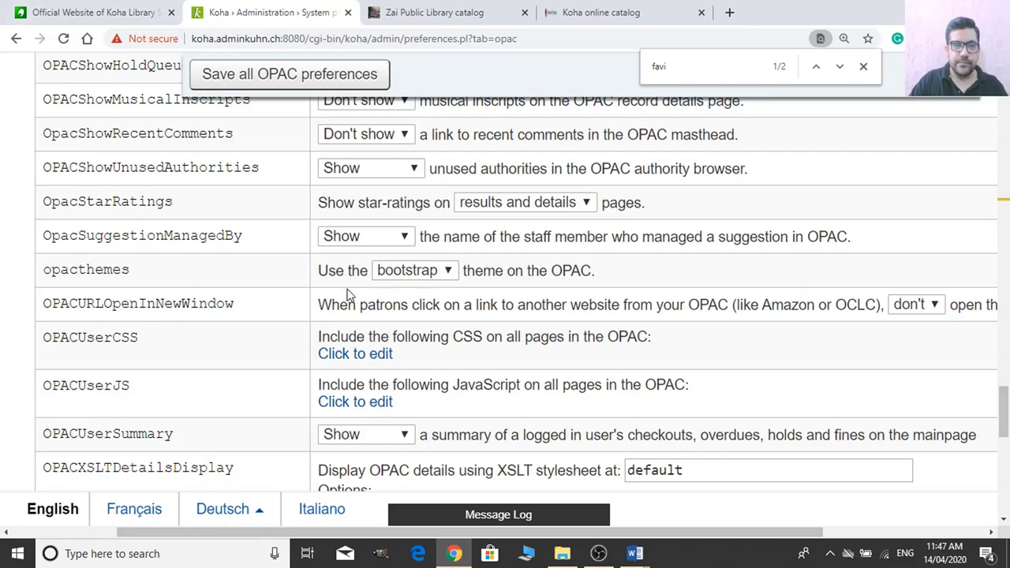
{"action": "scroll", "coordinate": [414, 272], "scroll_direction": "down", "scroll_amount": 2}
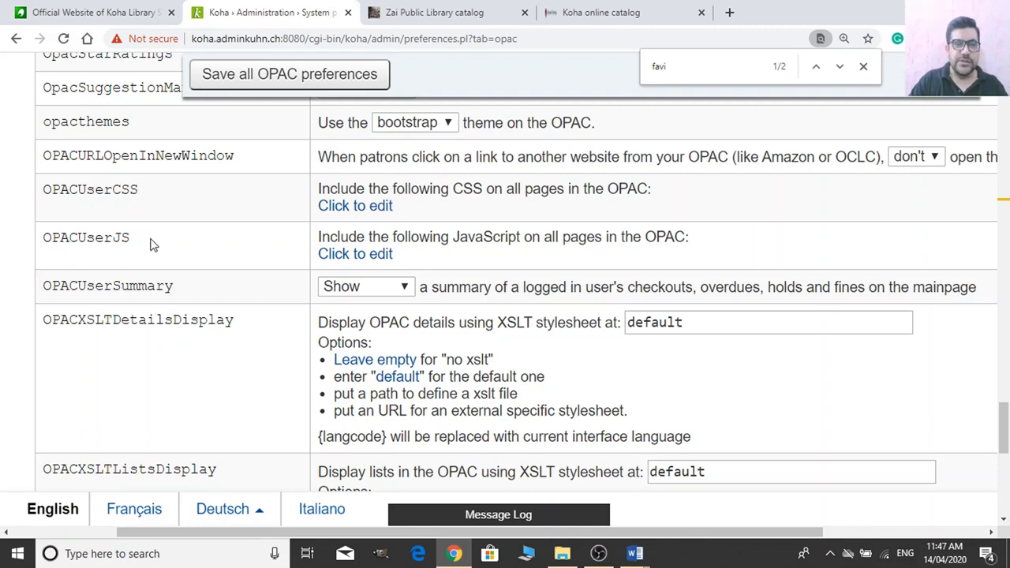
{"action": "scroll", "coordinate": [158, 303], "scroll_direction": "down", "scroll_amount": 1}
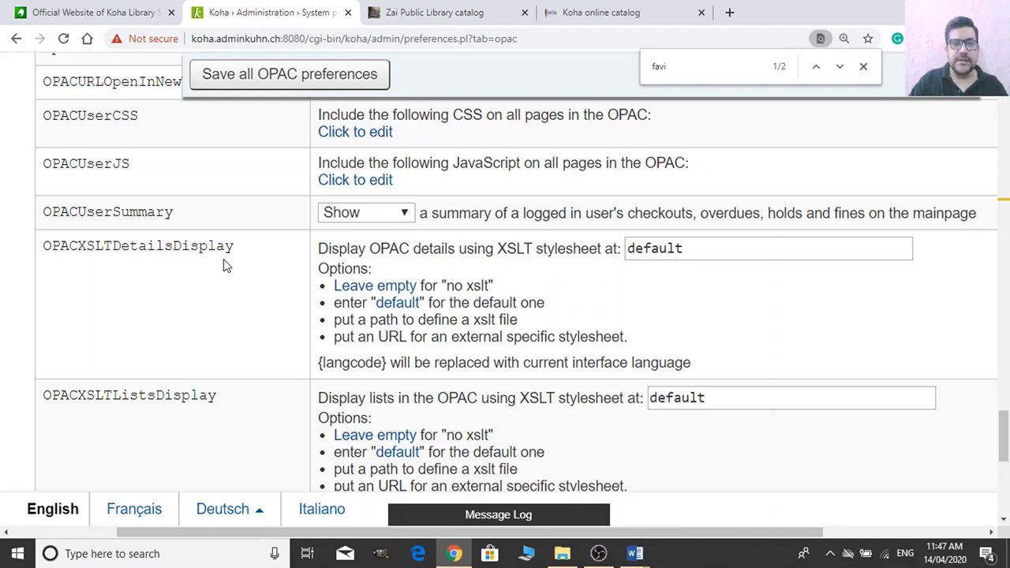
{"action": "scroll", "coordinate": [266, 390], "scroll_direction": "down", "scroll_amount": 1}
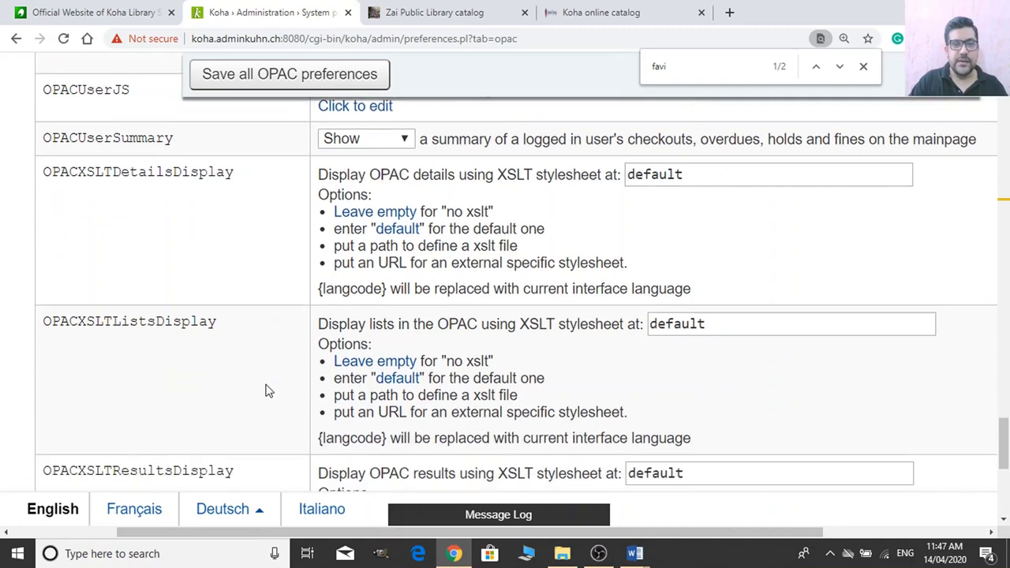
{"action": "left_click", "coordinate": [387, 218]}
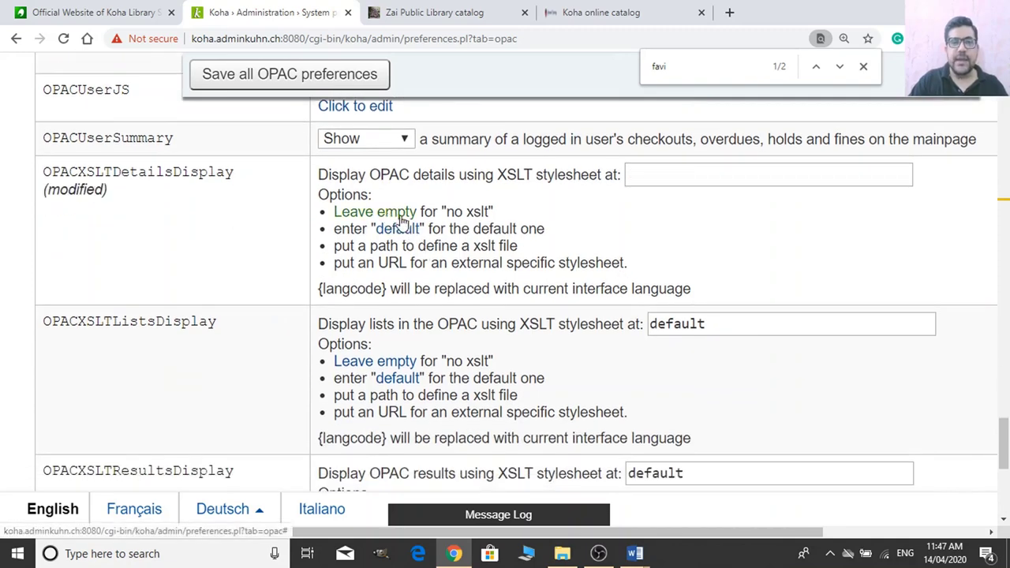
In the Zai Public Library catalog, run an advanced search limited to the Bücher item type.
{"action": "left_click", "coordinate": [583, 9]}
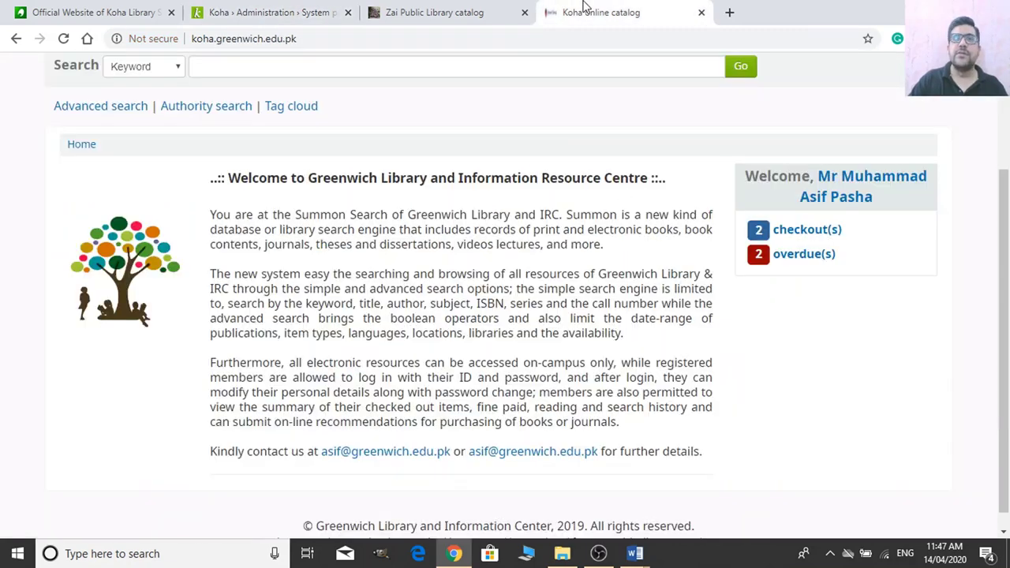
{"action": "left_click", "coordinate": [542, 36]}
{"action": "left_click", "coordinate": [394, 15]}
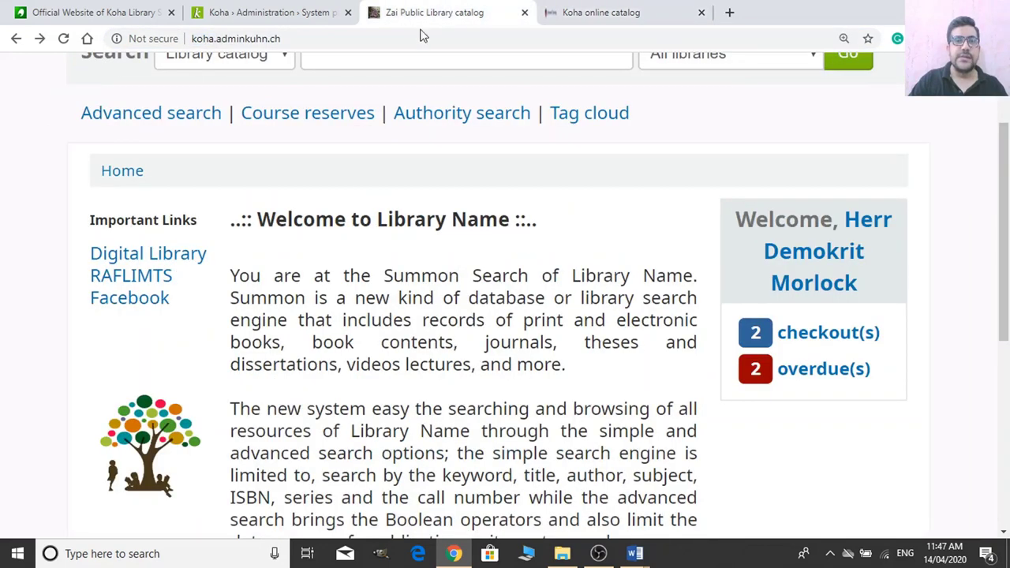
{"action": "left_click", "coordinate": [136, 115]}
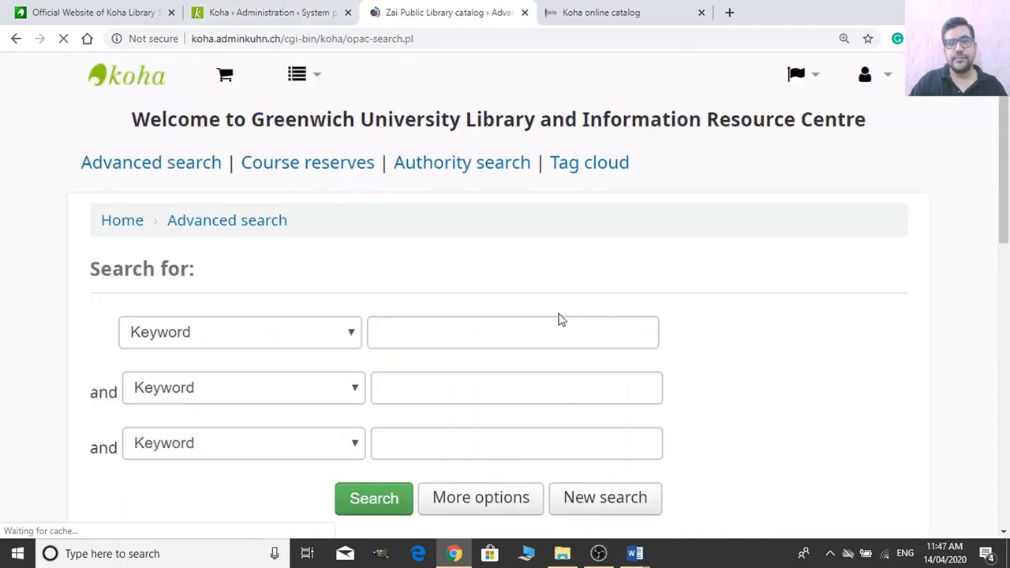
{"action": "scroll", "coordinate": [457, 315], "scroll_direction": "down", "scroll_amount": 4}
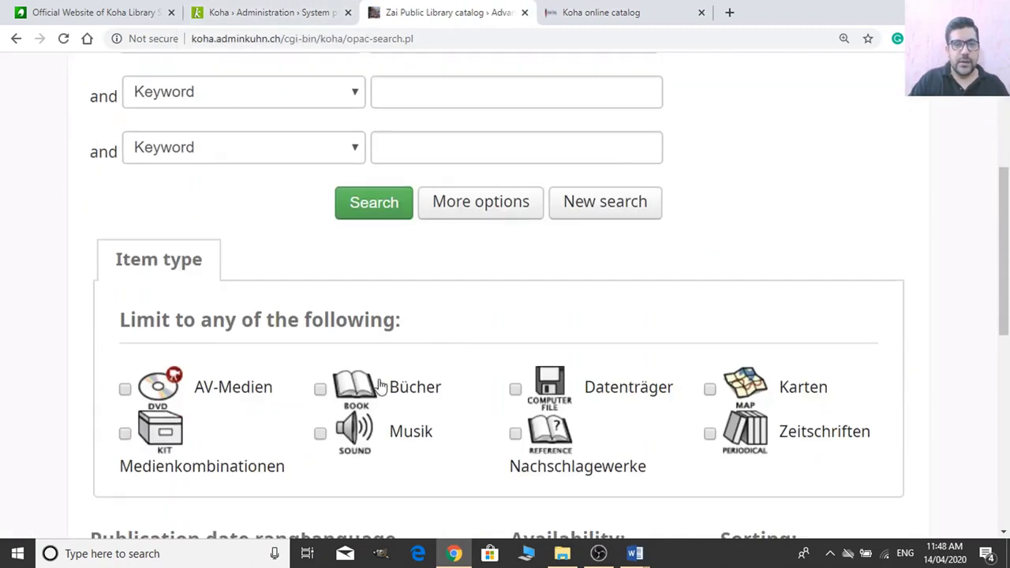
{"action": "left_click", "coordinate": [319, 388]}
{"action": "left_click", "coordinate": [395, 205]}
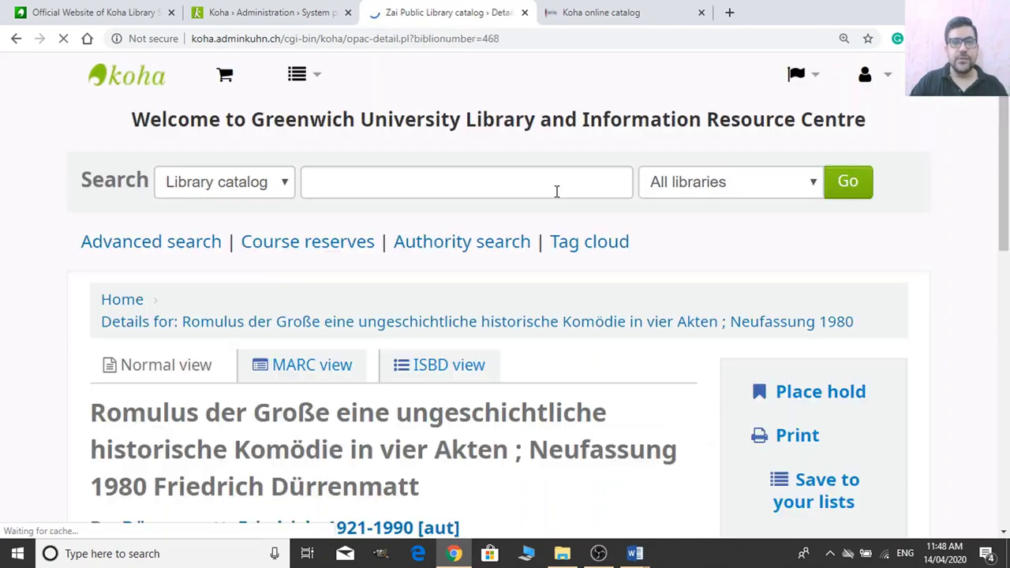
Inspect the Romulus der Große record at normal size, then return to OPAC system preferences.
{"action": "scroll", "coordinate": [497, 371], "scroll_direction": "down", "scroll_amount": 4}
{"action": "key", "text": "ctrl+minus"}
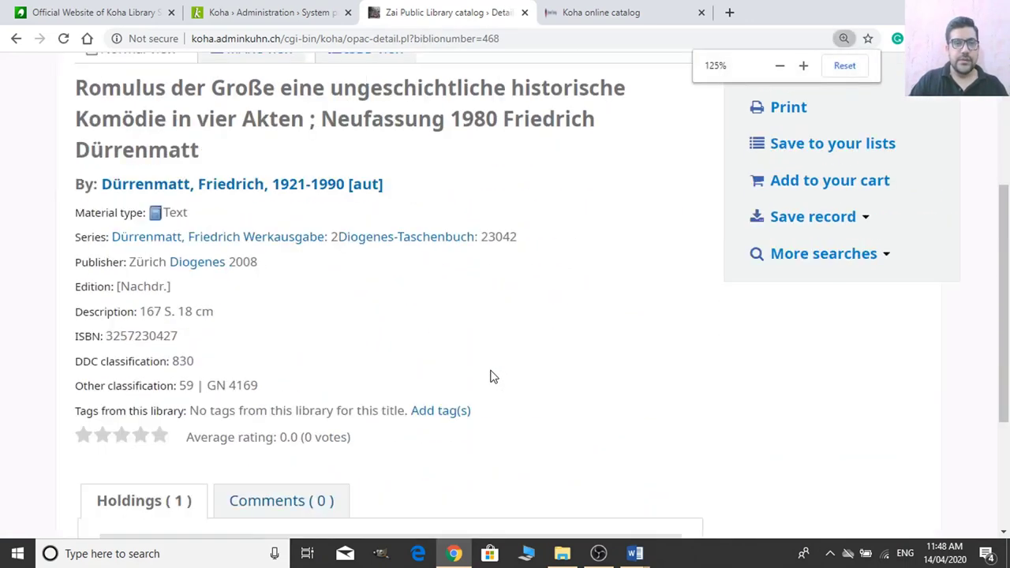
{"action": "key", "text": "ctrl+minus"}
{"action": "scroll", "coordinate": [237, 276], "scroll_direction": "up", "scroll_amount": 1}
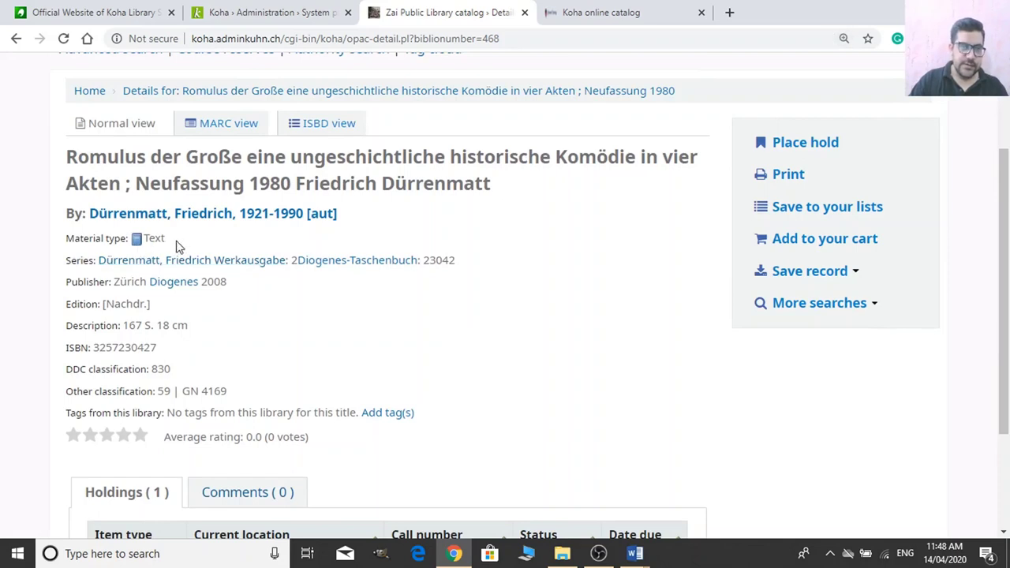
{"action": "left_click_drag", "start_coordinate": [180, 246], "coordinate": [134, 242]}
{"action": "left_click", "coordinate": [206, 243]}
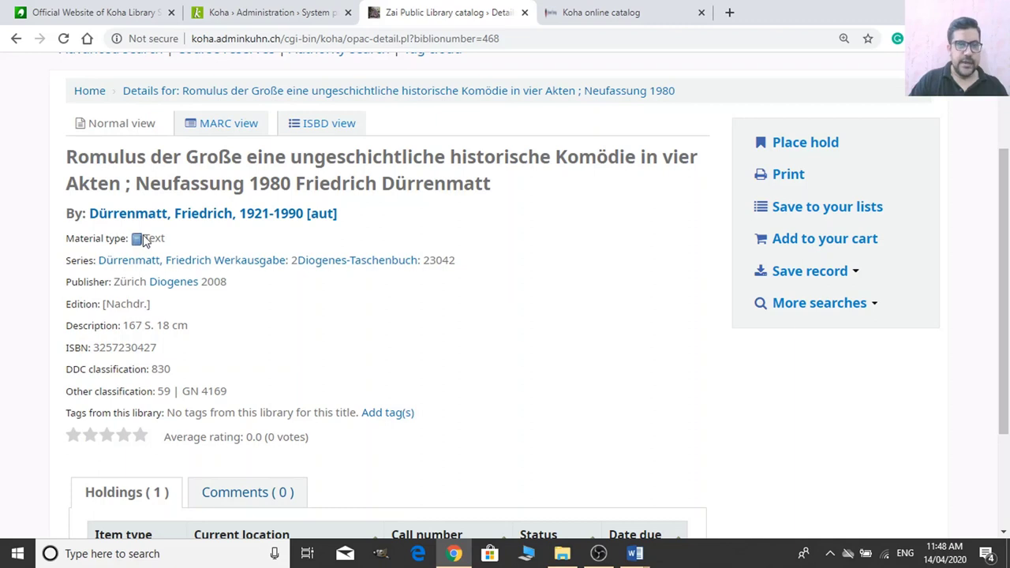
{"action": "left_click", "coordinate": [285, 14]}
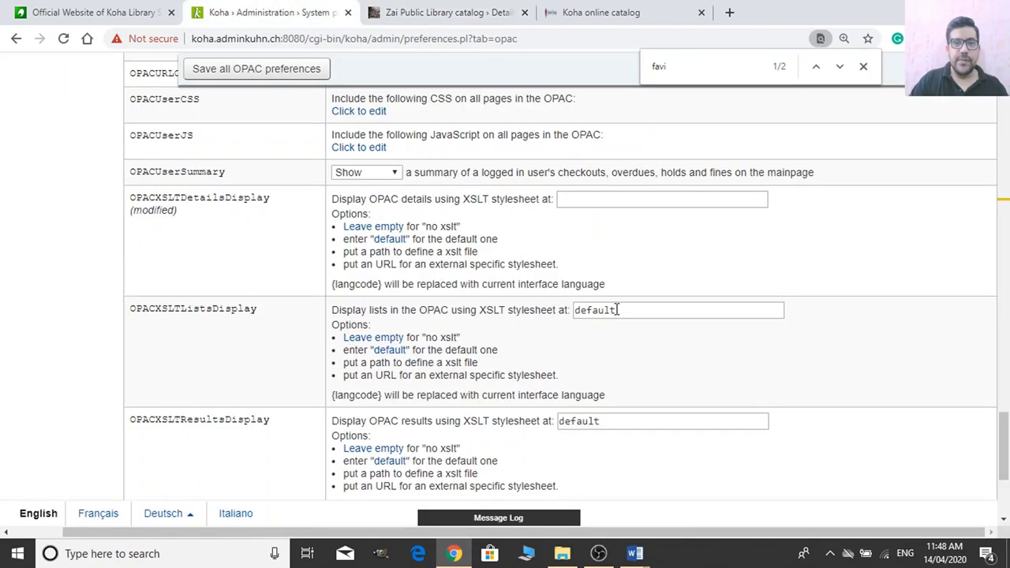
Clear OPACXSLTListsDisplay, save the preferences, and reload the catalog record.
{"action": "left_click", "coordinate": [392, 337]}
{"action": "left_click", "coordinate": [261, 70]}
{"action": "left_click", "coordinate": [446, 13]}
{"action": "left_click", "coordinate": [482, 41]}
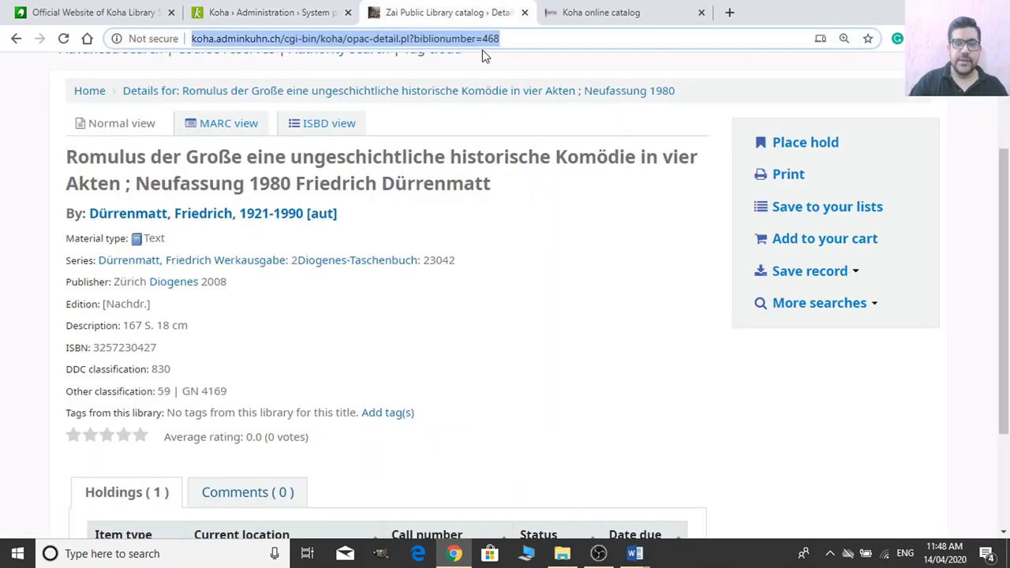
{"action": "key", "text": "Return"}
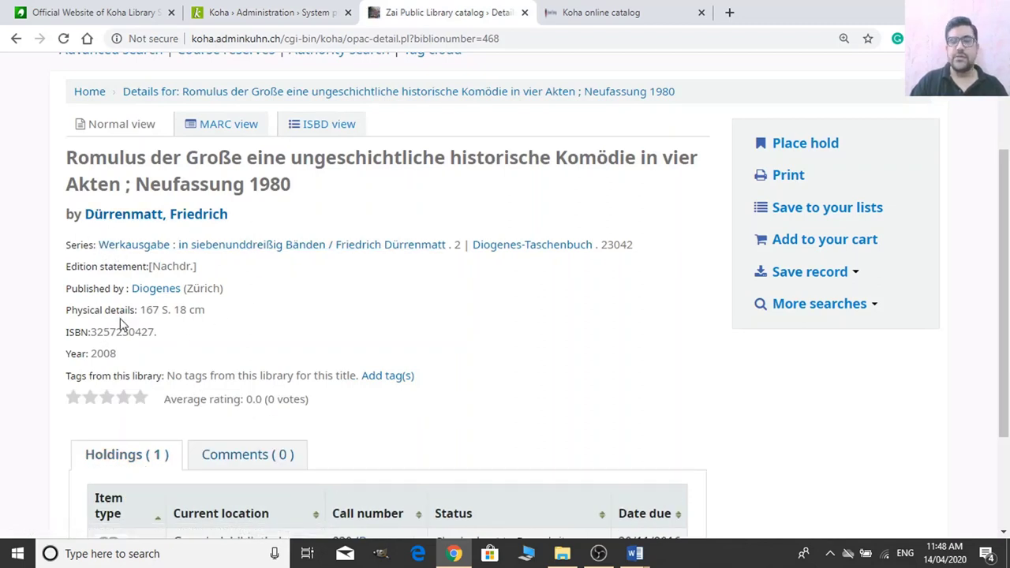
Set OPACXSLTDetailsDisplay and OPACXSLTListsDisplay to default, save, and reload the record to compare.
{"action": "left_click", "coordinate": [296, 13]}
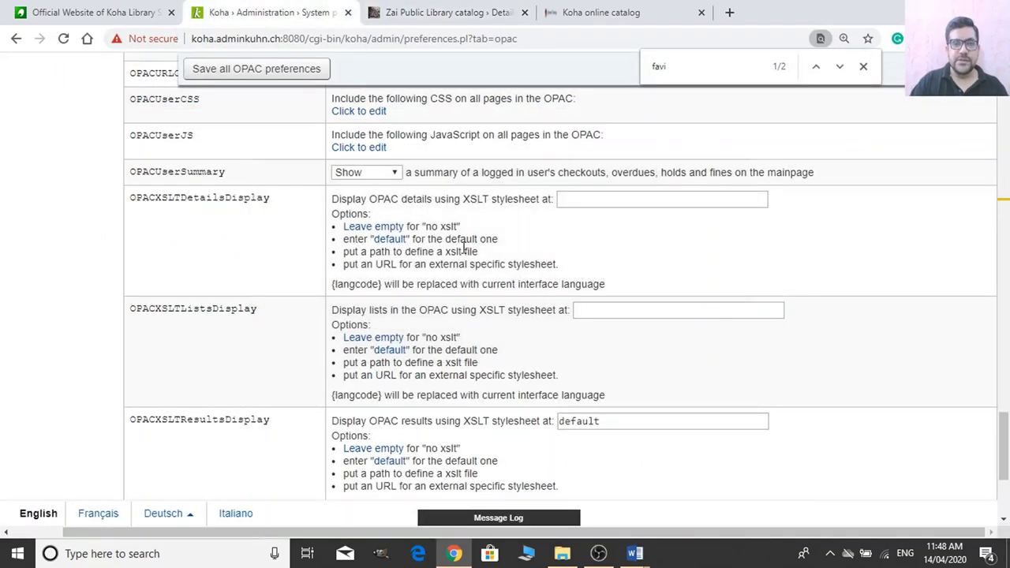
{"action": "left_click", "coordinate": [387, 240]}
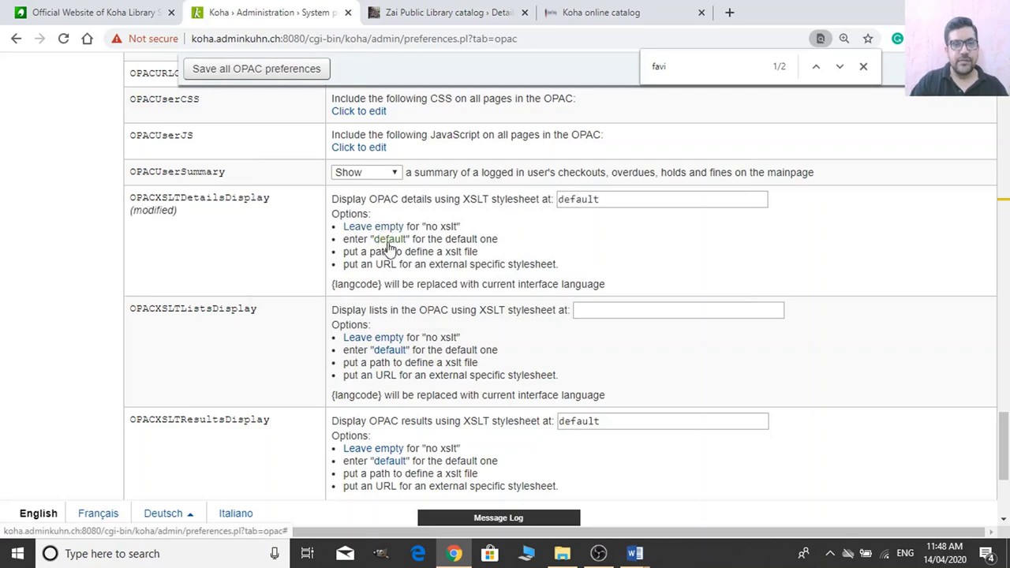
{"action": "left_click", "coordinate": [382, 354]}
{"action": "left_click", "coordinate": [415, 11]}
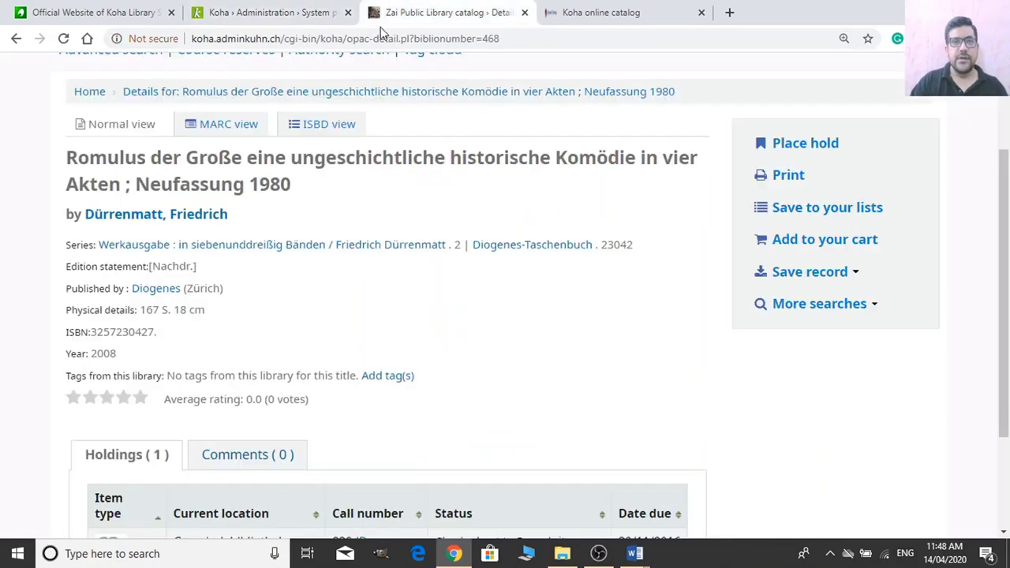
{"action": "left_click", "coordinate": [378, 38]}
{"action": "left_click", "coordinate": [276, 12]}
{"action": "left_click", "coordinate": [292, 67]}
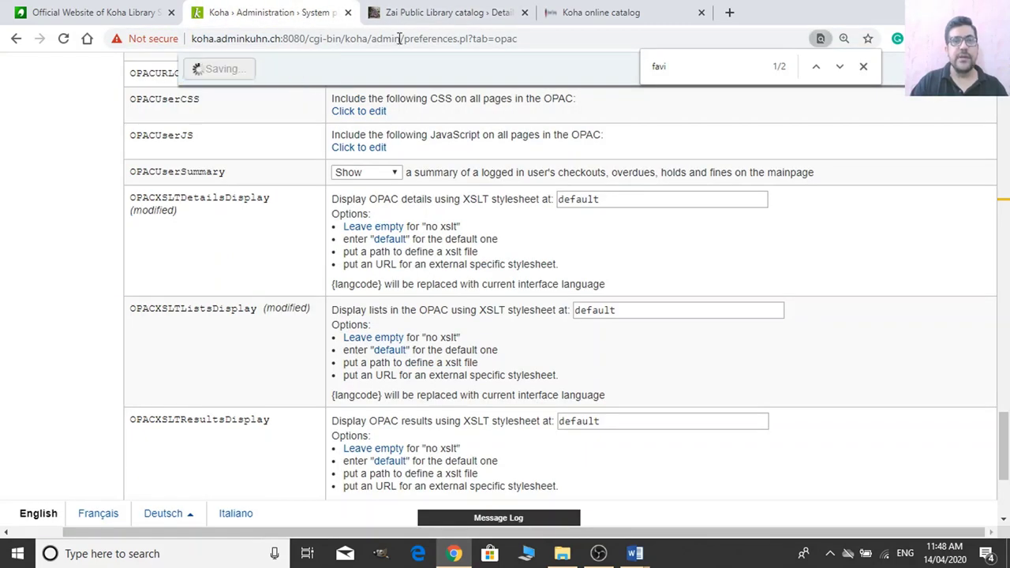
{"action": "left_click", "coordinate": [422, 13]}
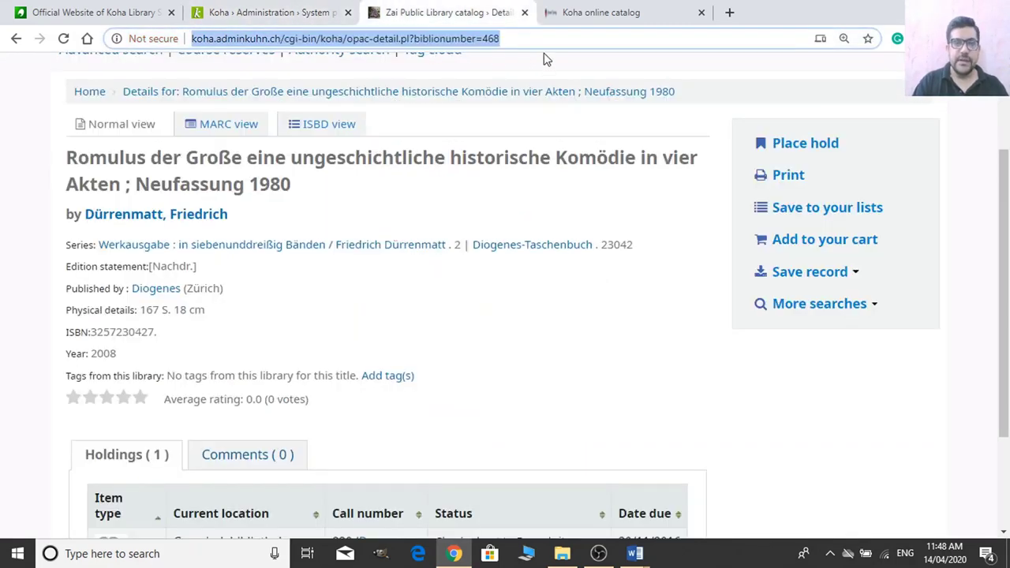
{"action": "key", "text": "Return"}
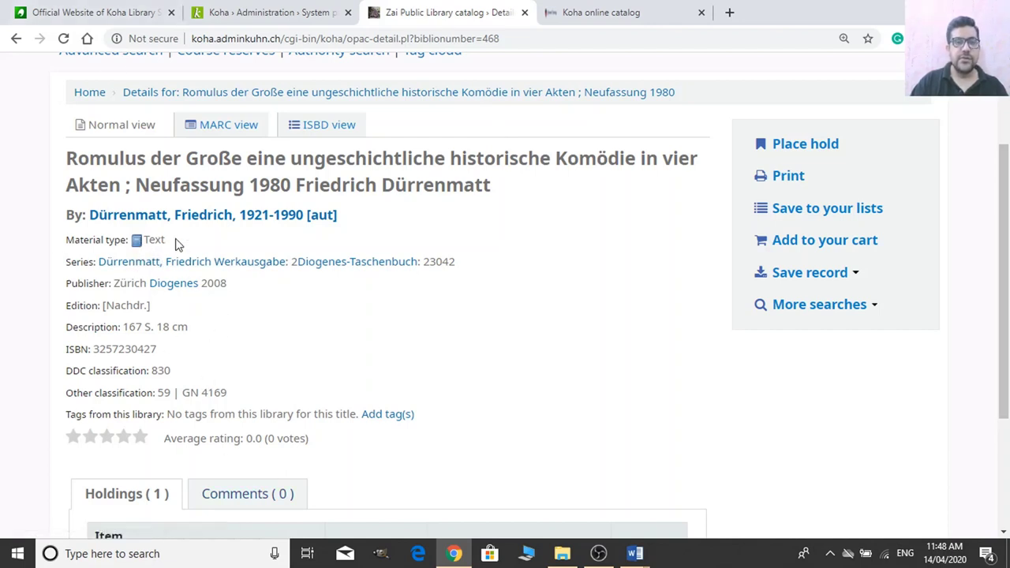
{"action": "left_click", "coordinate": [268, 13]}
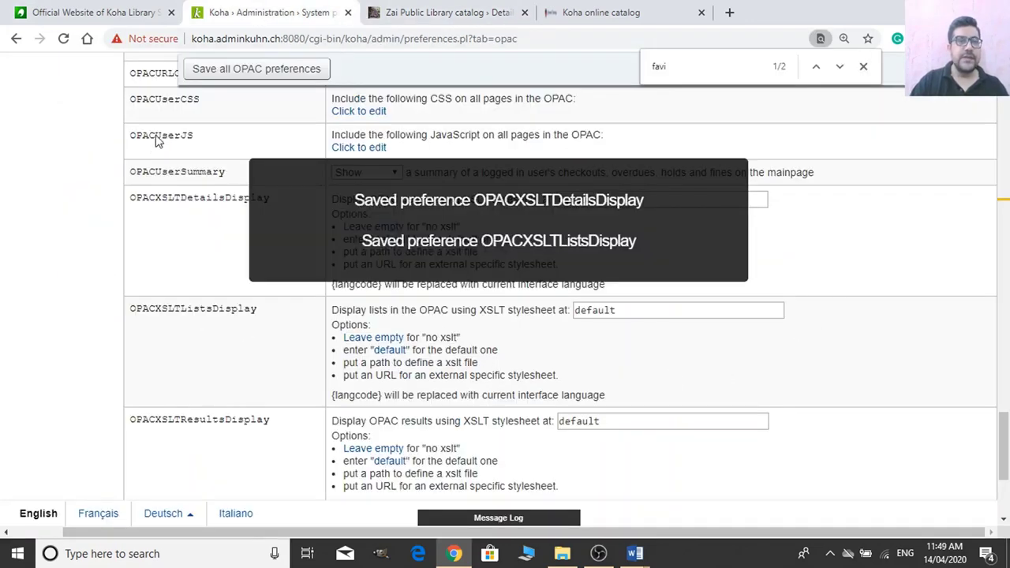
Enlarge the page and collapse the Appearance and Advanced Search Options sections.
{"action": "key", "text": "ctrl+plus"}
{"action": "scroll", "coordinate": [156, 182], "scroll_direction": "up", "scroll_amount": 2}
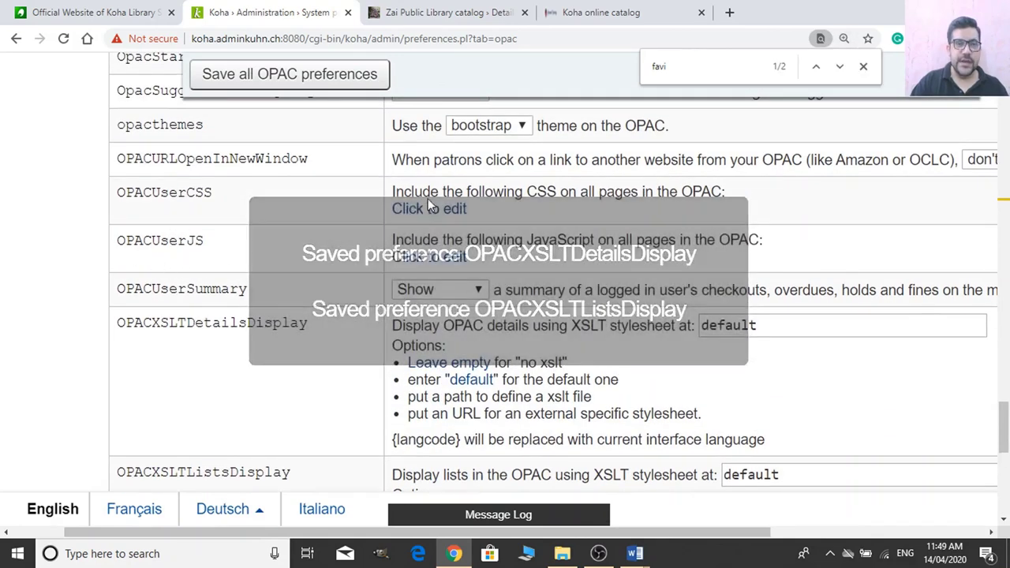
{"action": "scroll", "coordinate": [270, 394], "scroll_direction": "down", "scroll_amount": 5}
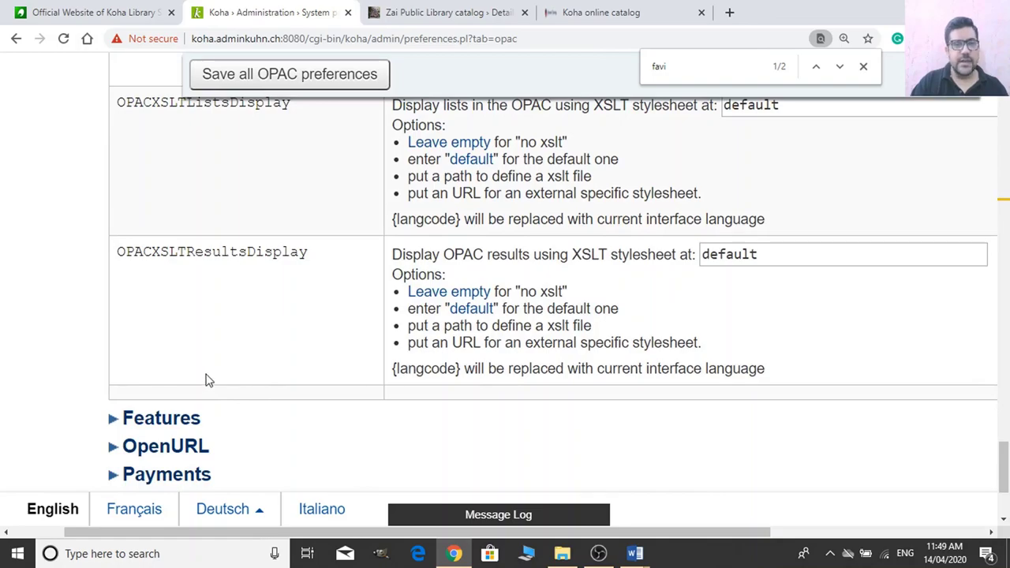
{"action": "scroll", "coordinate": [208, 383], "scroll_direction": "down", "scroll_amount": 1}
{"action": "scroll", "coordinate": [260, 384], "scroll_direction": "up", "scroll_amount": 8}
{"action": "scroll", "coordinate": [300, 381], "scroll_direction": "up", "scroll_amount": 20}
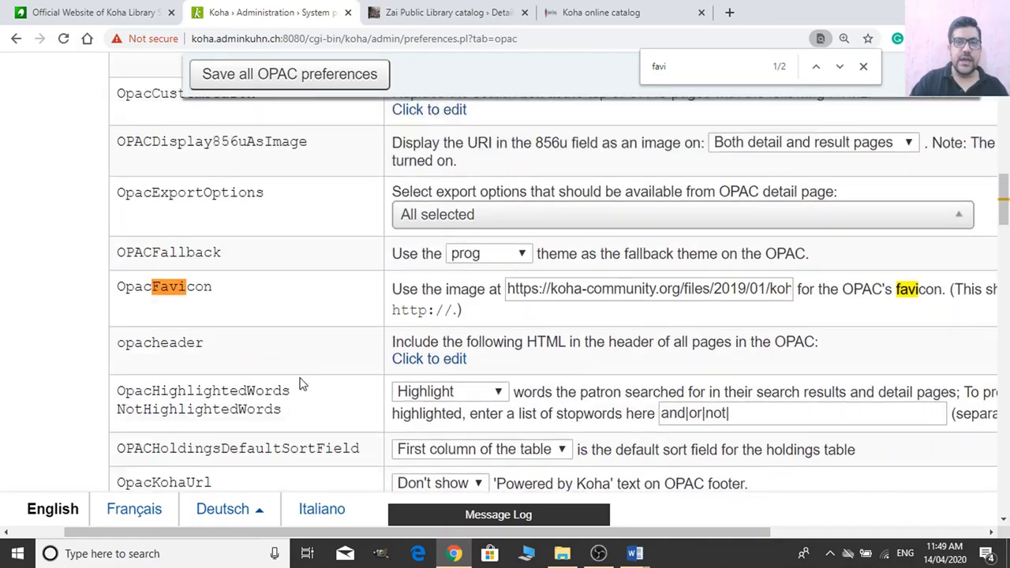
{"action": "scroll", "coordinate": [295, 382], "scroll_direction": "up", "scroll_amount": 15}
{"action": "left_click", "coordinate": [178, 398]}
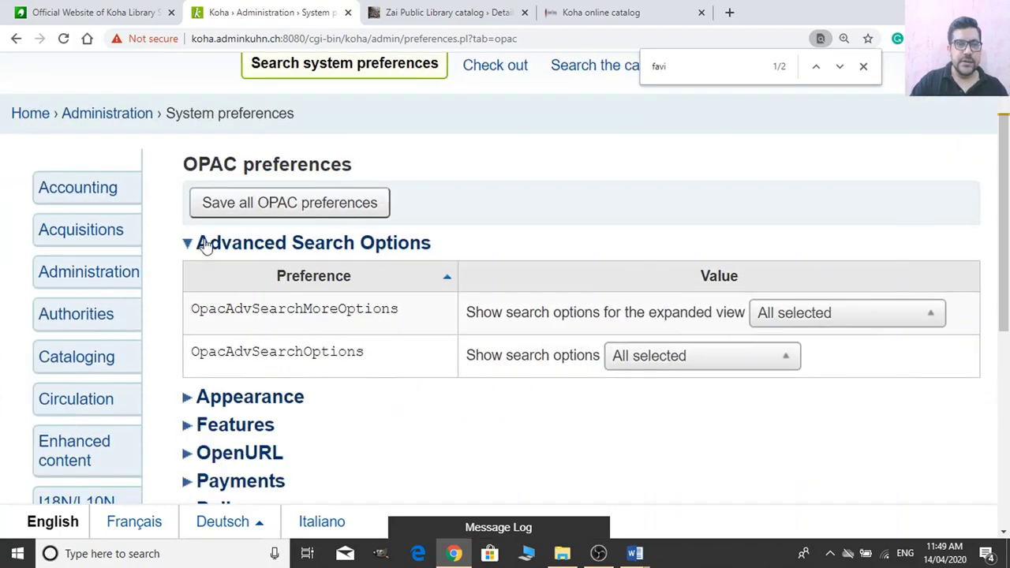
{"action": "left_click", "coordinate": [244, 244]}
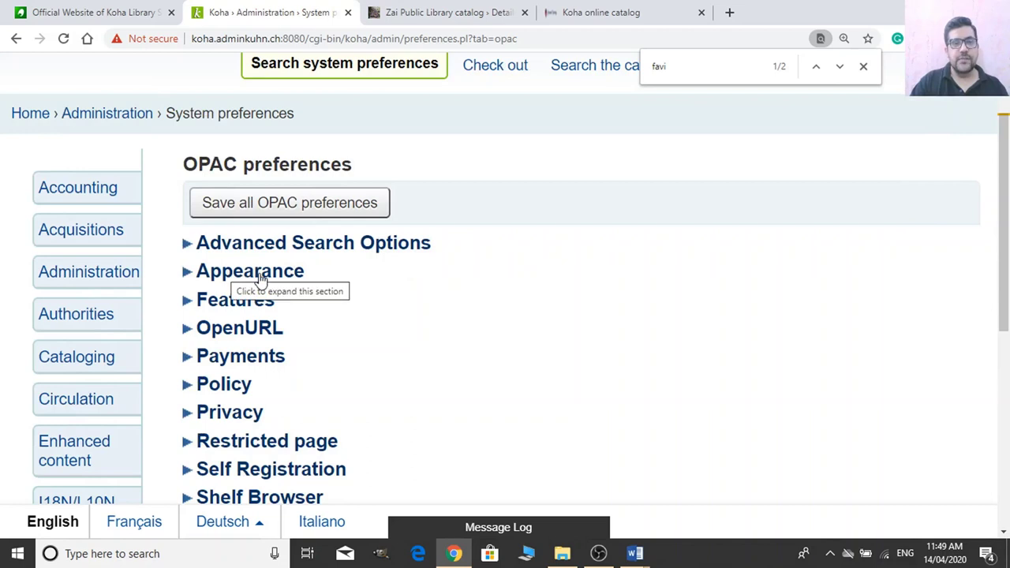
{"action": "scroll", "coordinate": [320, 361], "scroll_direction": "down", "scroll_amount": 2}
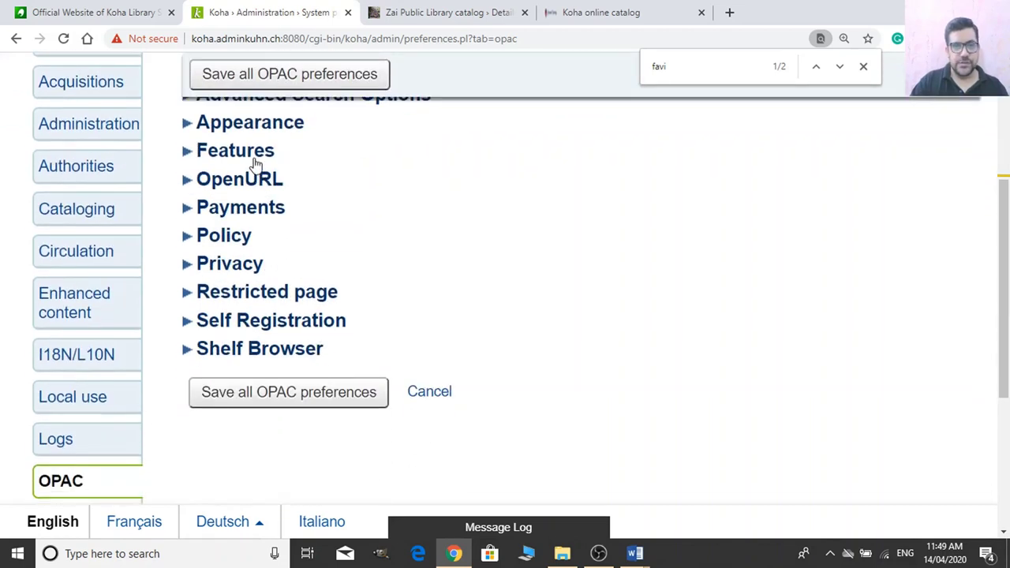
{"action": "scroll", "coordinate": [360, 271], "scroll_direction": "up", "scroll_amount": 1}
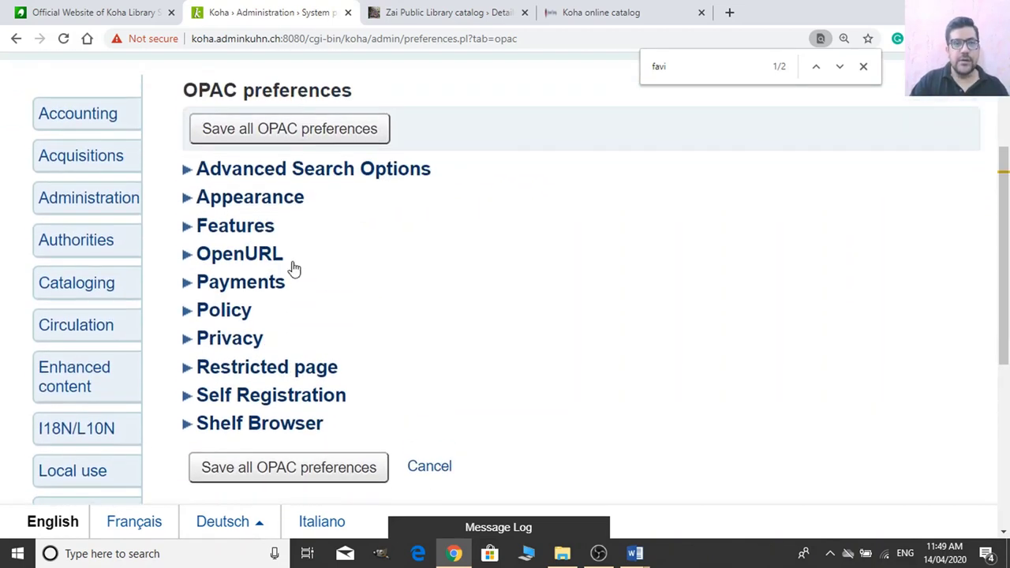
Expand Features, try Display then keep Don't display for OPACAcquisitionDetails, and return to the record.
{"action": "left_click", "coordinate": [266, 232]}
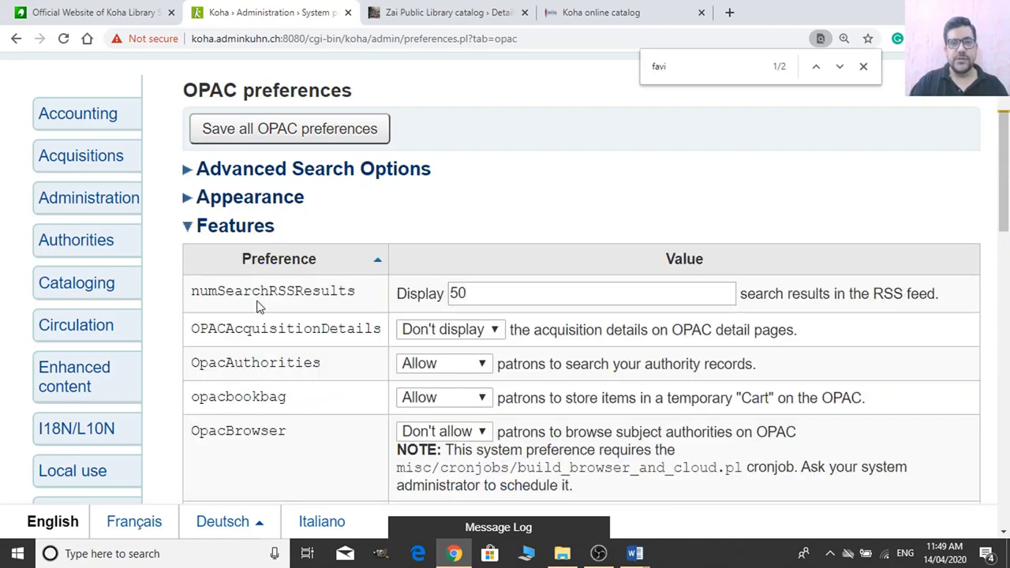
{"action": "scroll", "coordinate": [260, 306], "scroll_direction": "down", "scroll_amount": 2}
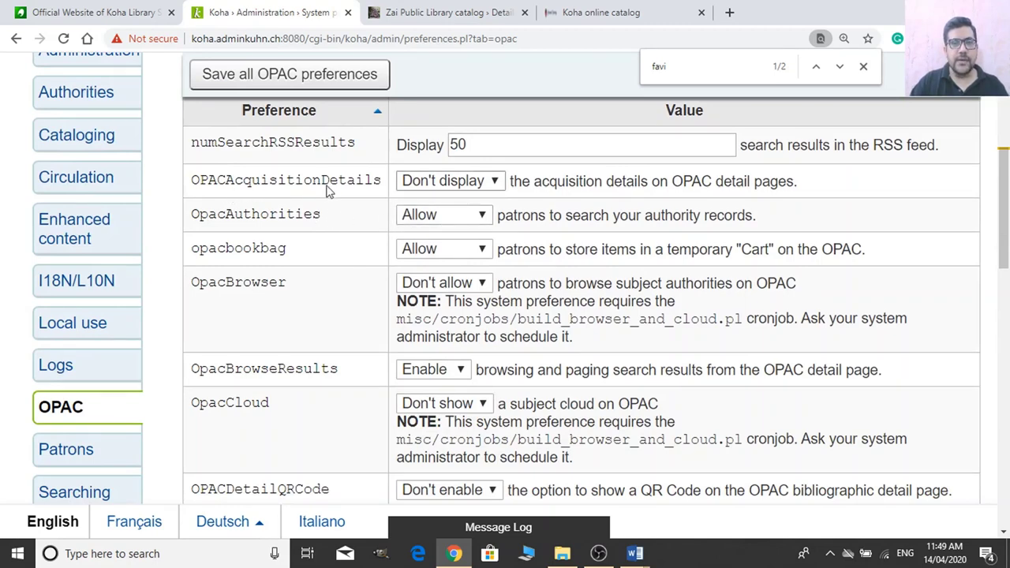
{"action": "left_click", "coordinate": [442, 180]}
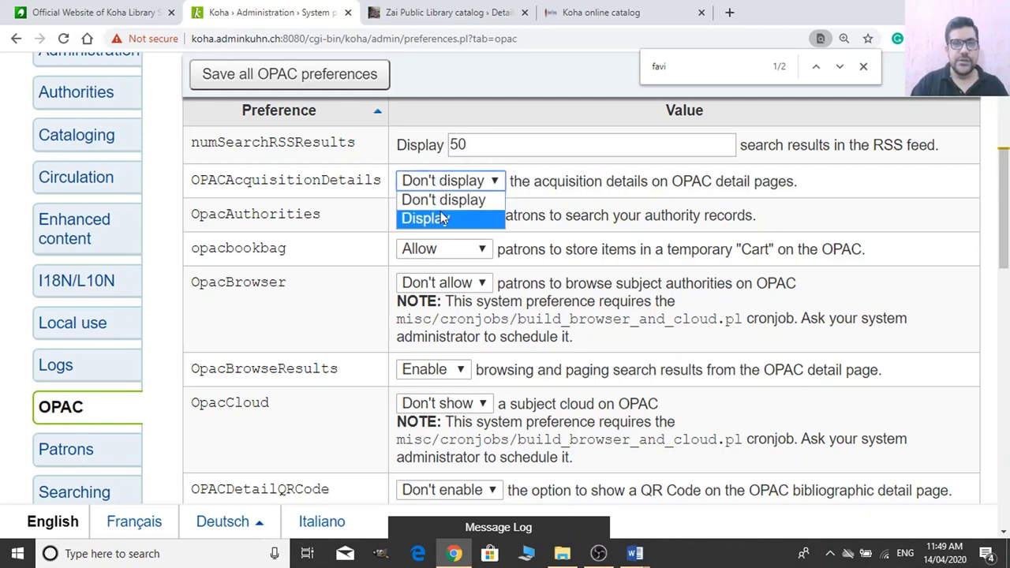
{"action": "left_click", "coordinate": [443, 215]}
{"action": "left_click", "coordinate": [458, 183]}
{"action": "left_click", "coordinate": [455, 202]}
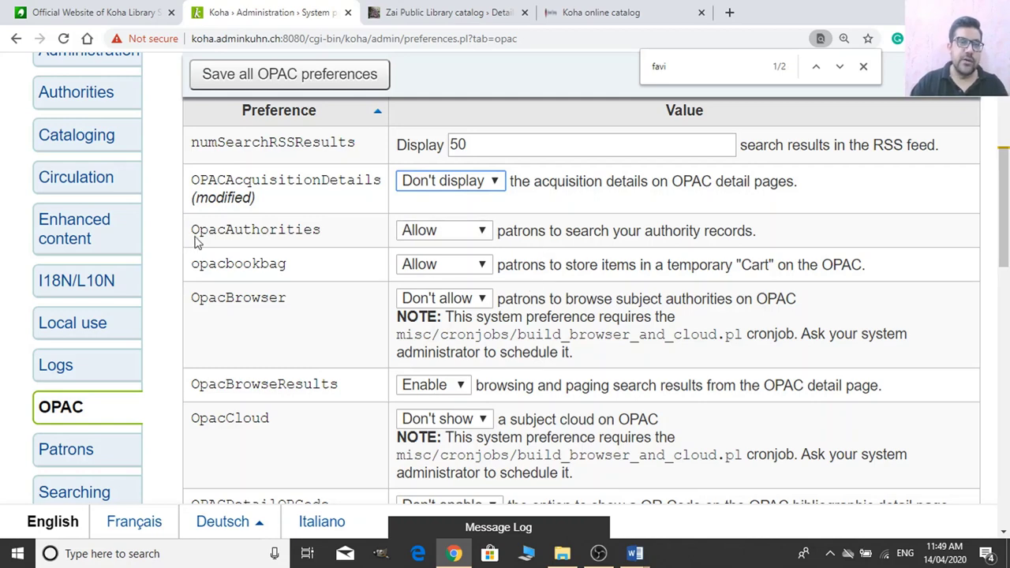
{"action": "scroll", "coordinate": [397, 238], "scroll_direction": "down", "scroll_amount": 1}
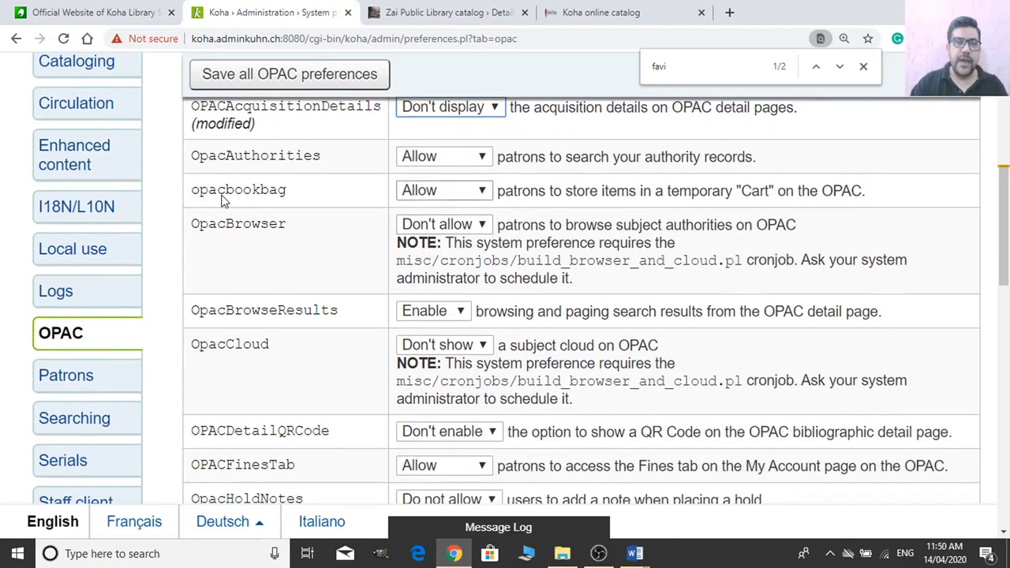
{"action": "left_click", "coordinate": [505, 12]}
{"action": "scroll", "coordinate": [316, 197], "scroll_direction": "up", "scroll_amount": 3}
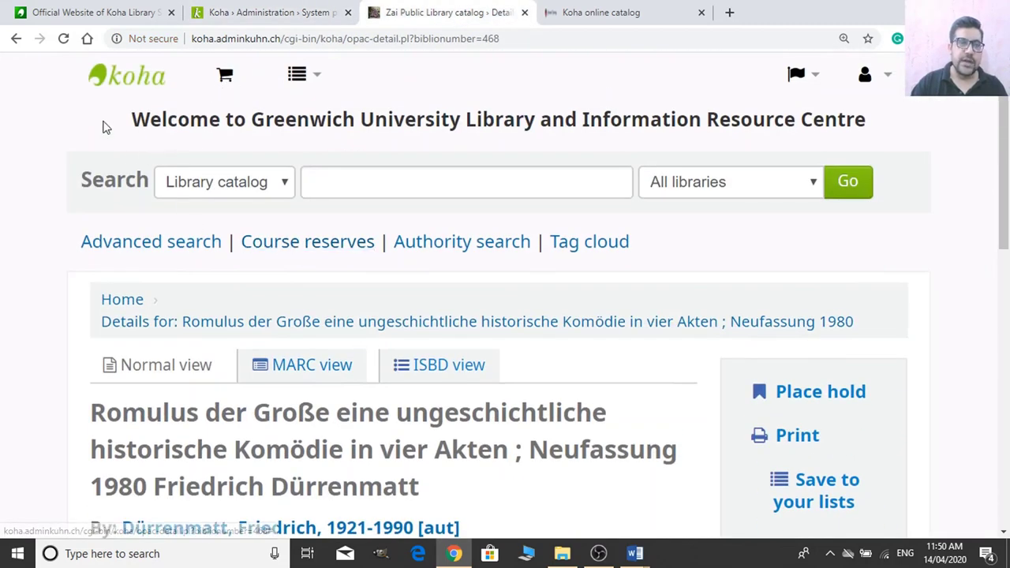
Set opacbookbag to Don't allow, save all OPAC preferences, and reload the catalog home page.
{"action": "left_click", "coordinate": [132, 300]}
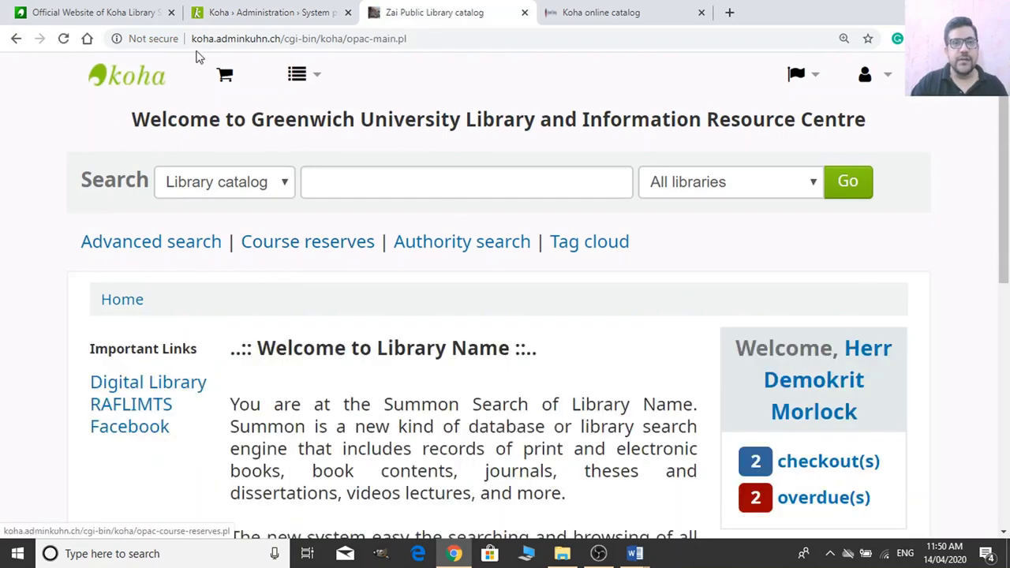
{"action": "left_click", "coordinate": [278, 10]}
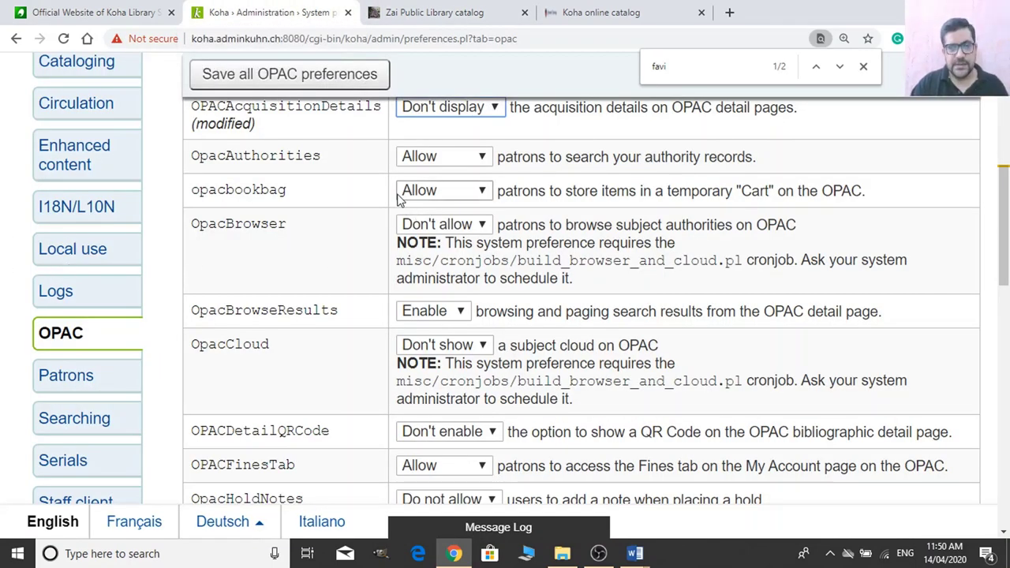
{"action": "left_click", "coordinate": [478, 191]}
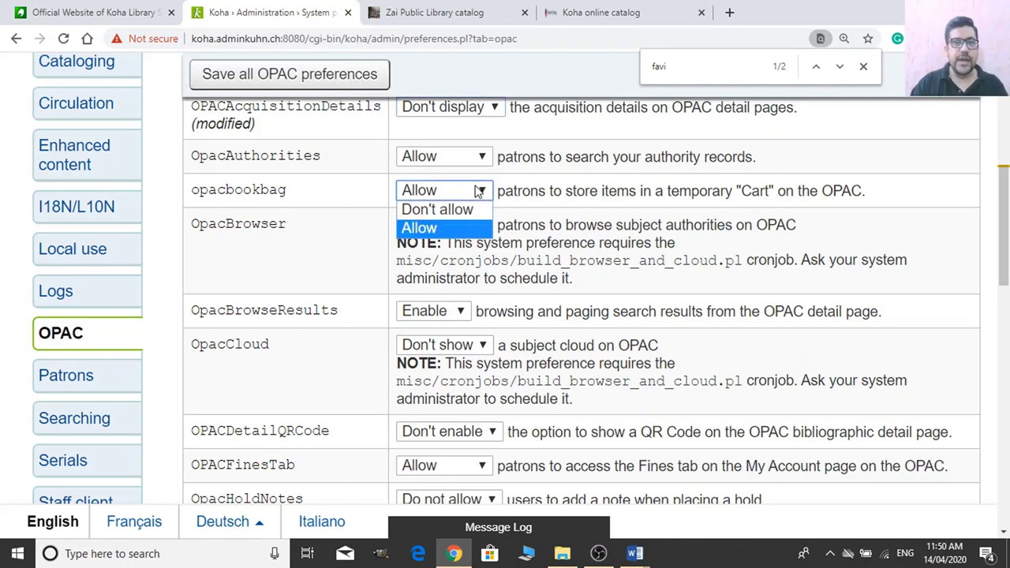
{"action": "left_click", "coordinate": [477, 210]}
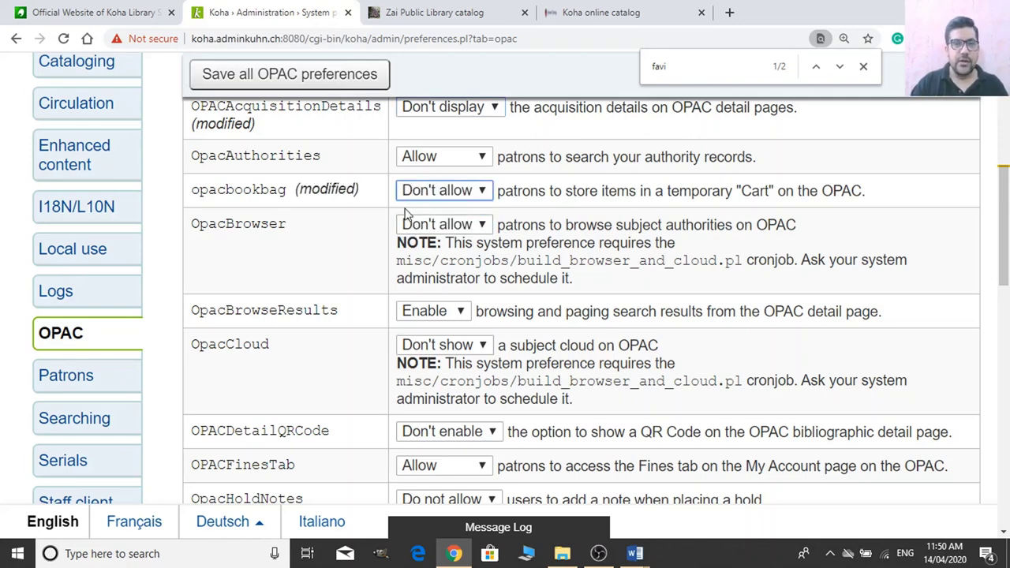
{"action": "scroll", "coordinate": [237, 253], "scroll_direction": "down", "scroll_amount": 2}
{"action": "scroll", "coordinate": [239, 260], "scroll_direction": "up", "scroll_amount": 2}
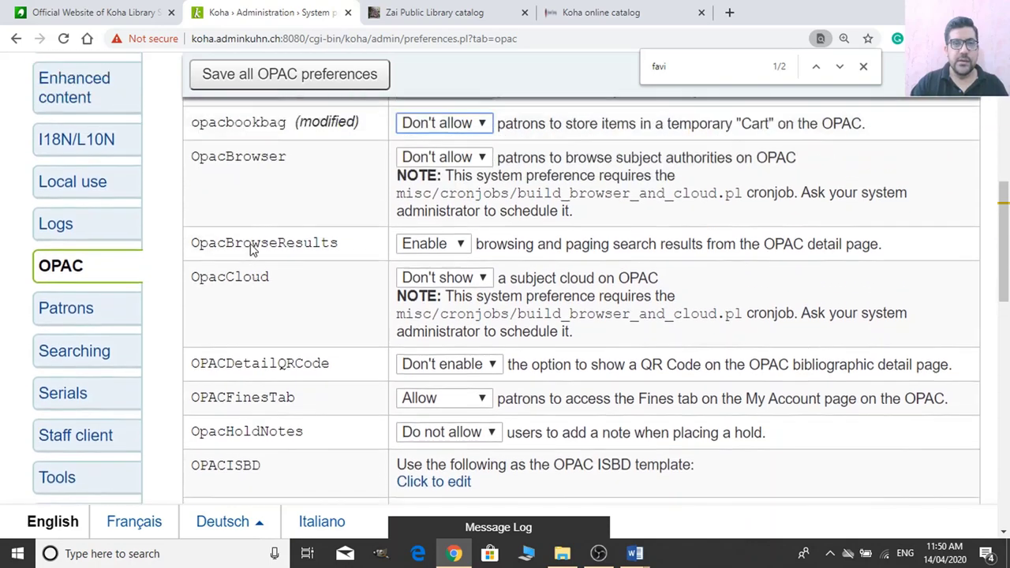
{"action": "left_click", "coordinate": [324, 73]}
{"action": "left_click", "coordinate": [434, 13]}
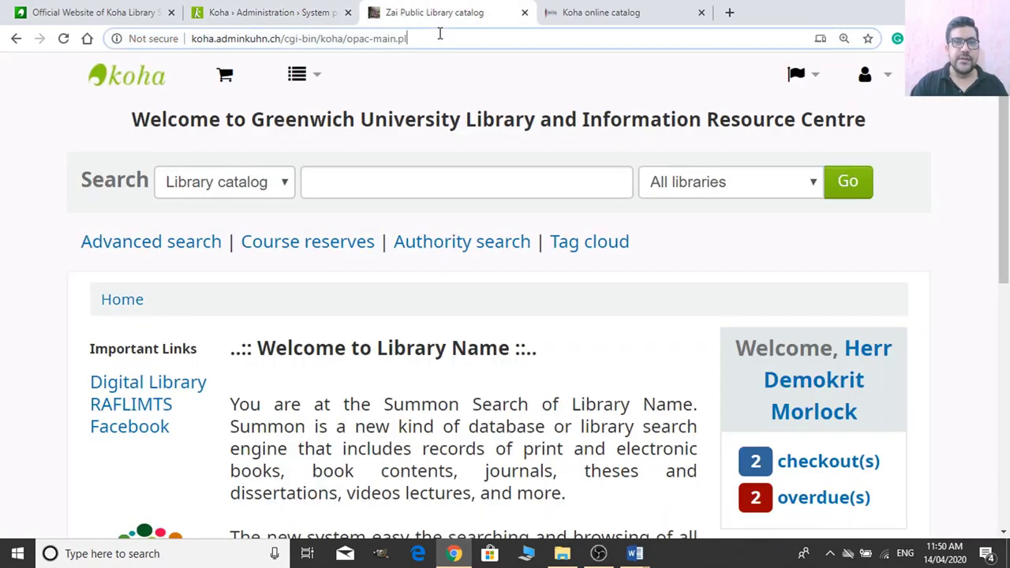
{"action": "key", "text": "Return"}
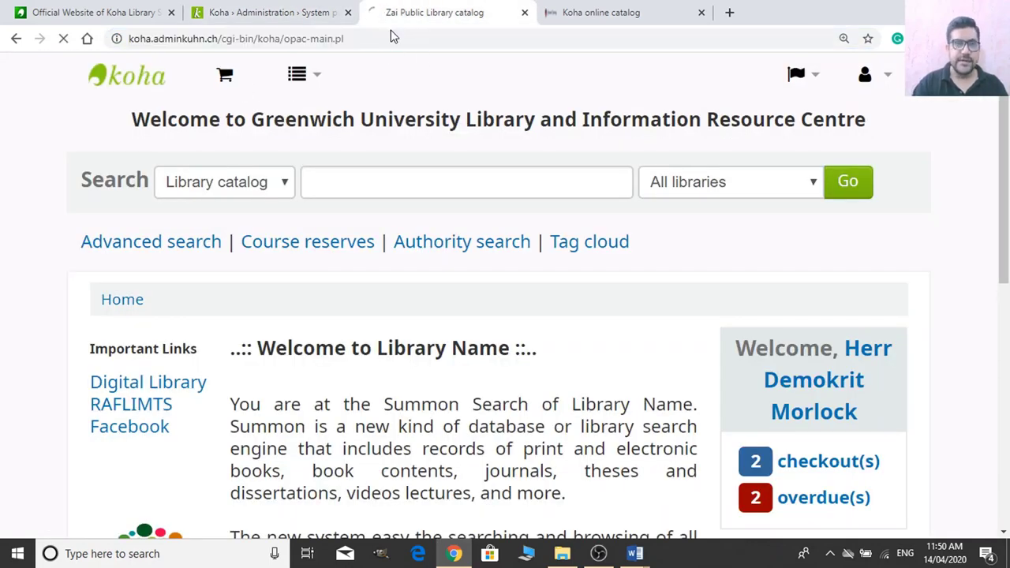
{"action": "left_click", "coordinate": [266, 9]}
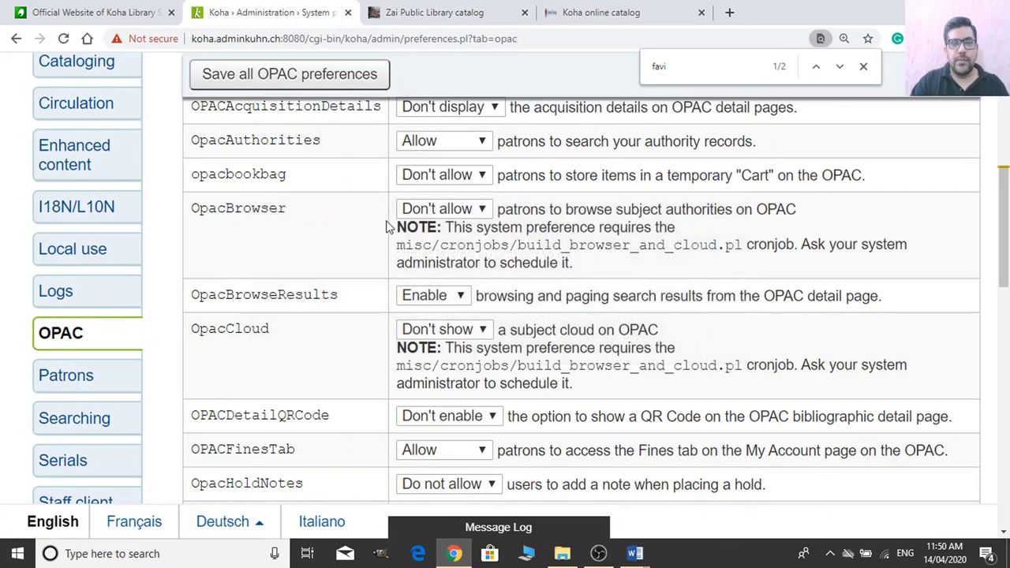
{"action": "scroll", "coordinate": [555, 268], "scroll_direction": "down", "scroll_amount": 1}
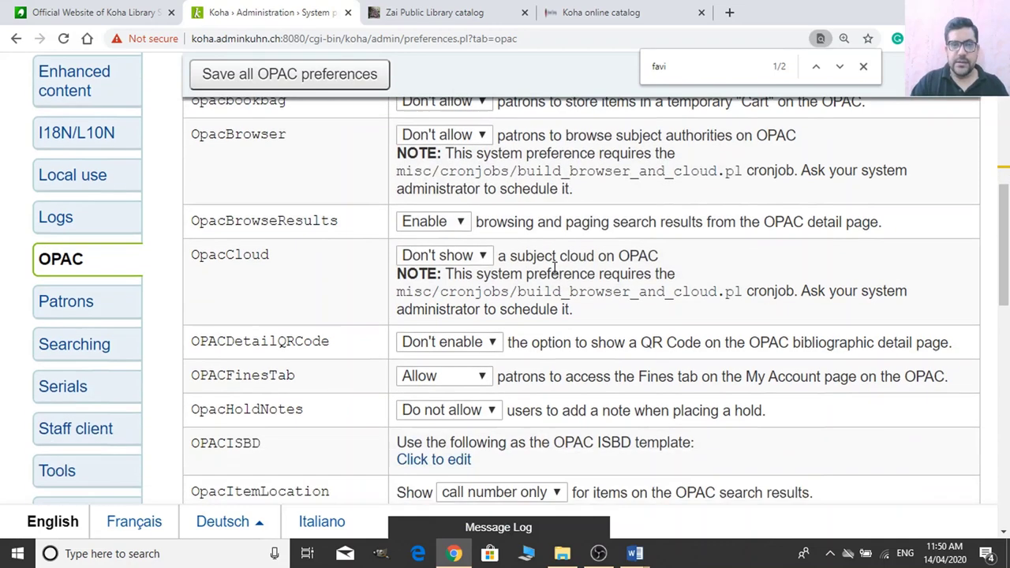
{"action": "scroll", "coordinate": [362, 205], "scroll_direction": "down", "scroll_amount": 1}
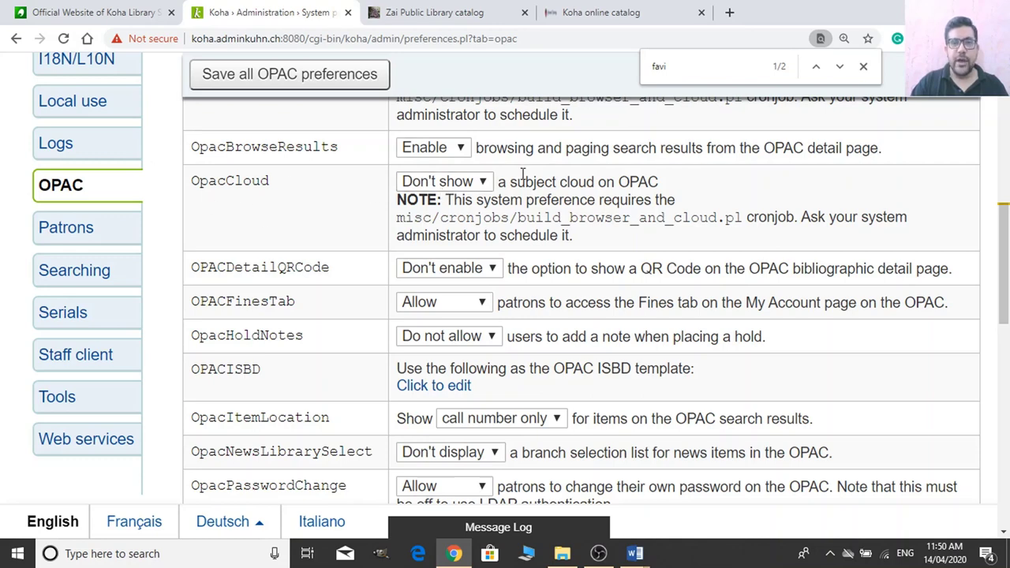
{"action": "scroll", "coordinate": [289, 272], "scroll_direction": "down", "scroll_amount": 2}
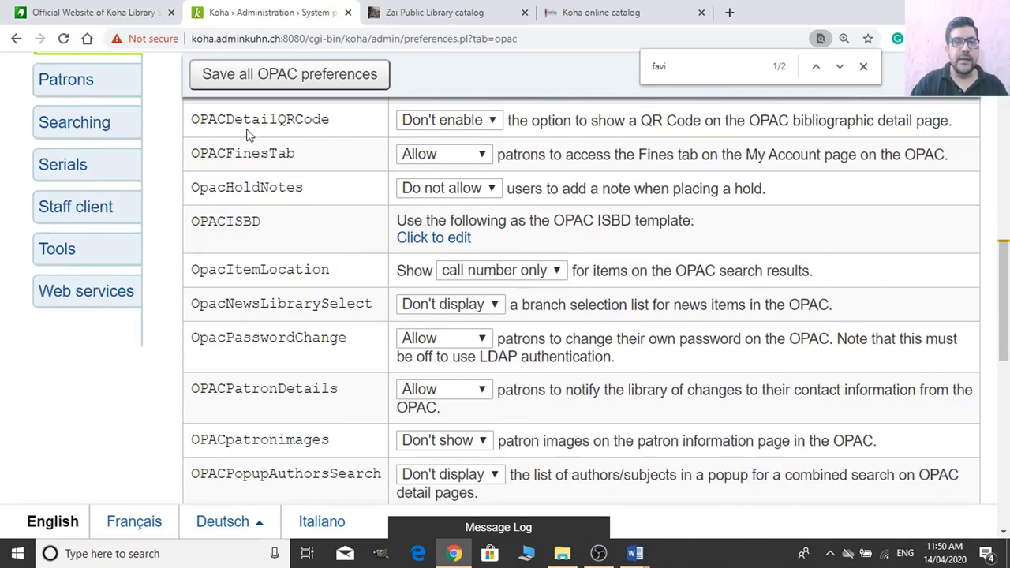
{"action": "left_click", "coordinate": [448, 122]}
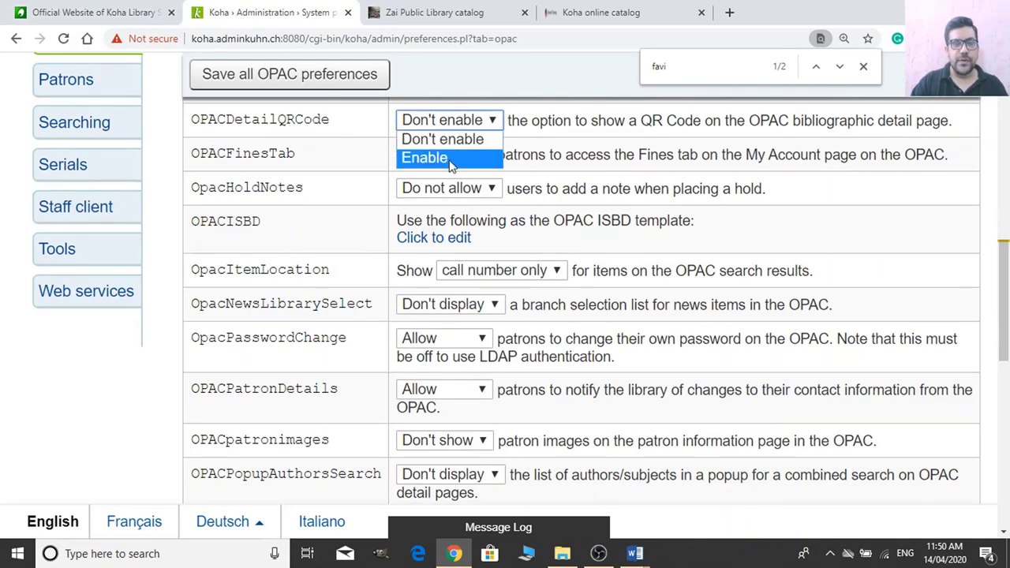
{"action": "left_click", "coordinate": [337, 152]}
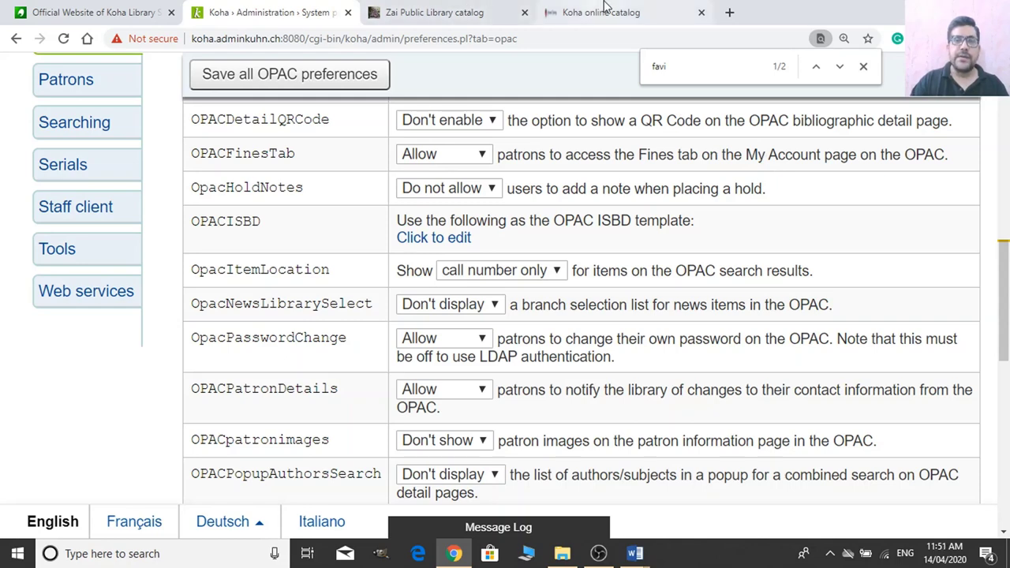
{"action": "left_click", "coordinate": [458, 11]}
{"action": "scroll", "coordinate": [843, 419], "scroll_direction": "down", "scroll_amount": 2}
{"action": "scroll", "coordinate": [843, 415], "scroll_direction": "up", "scroll_amount": 2}
Review the logged-in patron's account summary zoomed out, then return to OPAC system preferences.
{"action": "scroll", "coordinate": [710, 400], "scroll_direction": "down", "scroll_amount": 2}
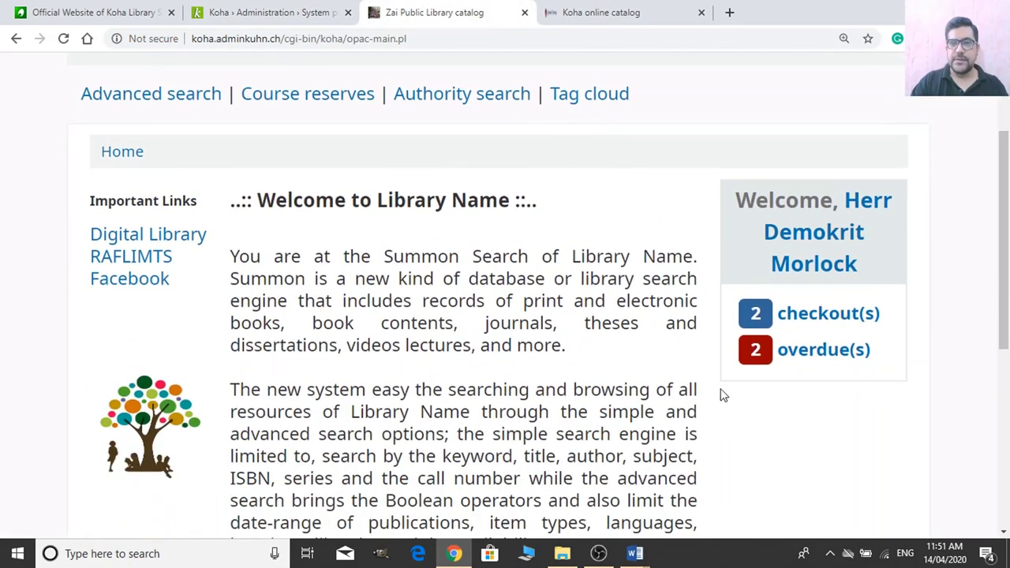
{"action": "left_click", "coordinate": [841, 268]}
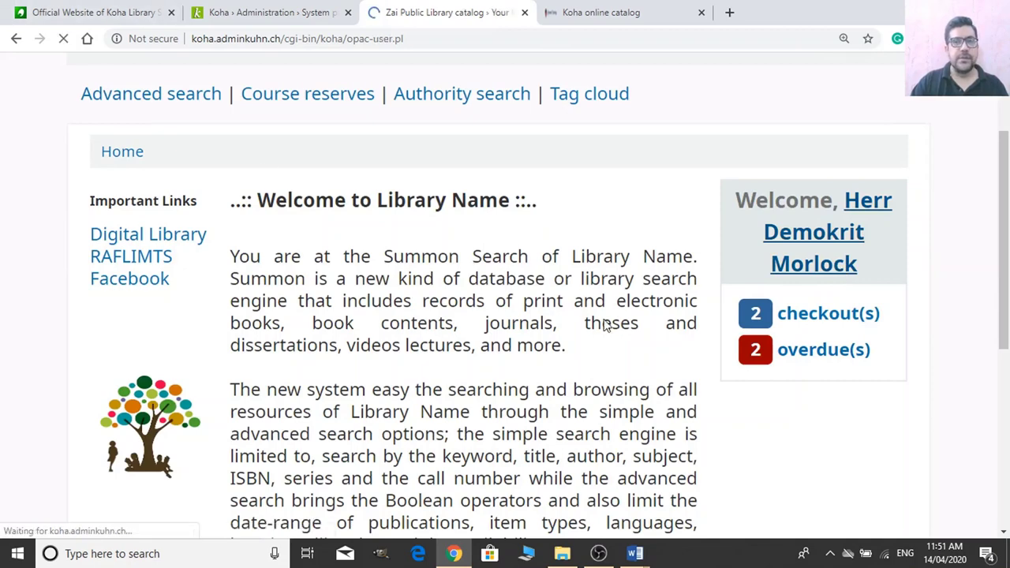
{"action": "scroll", "coordinate": [589, 380], "scroll_direction": "down", "scroll_amount": 3}
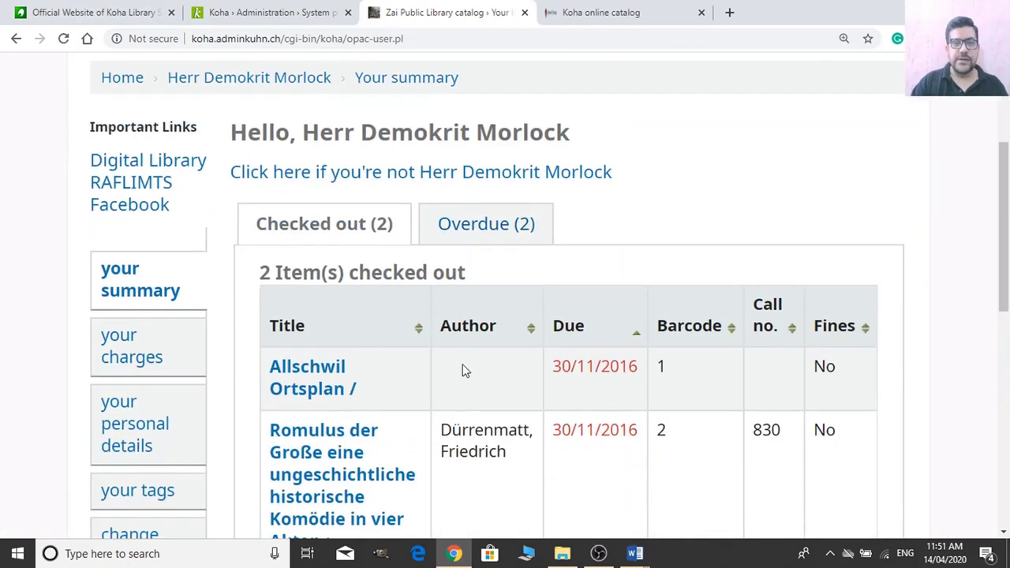
{"action": "key", "text": "ctrl+minus"}
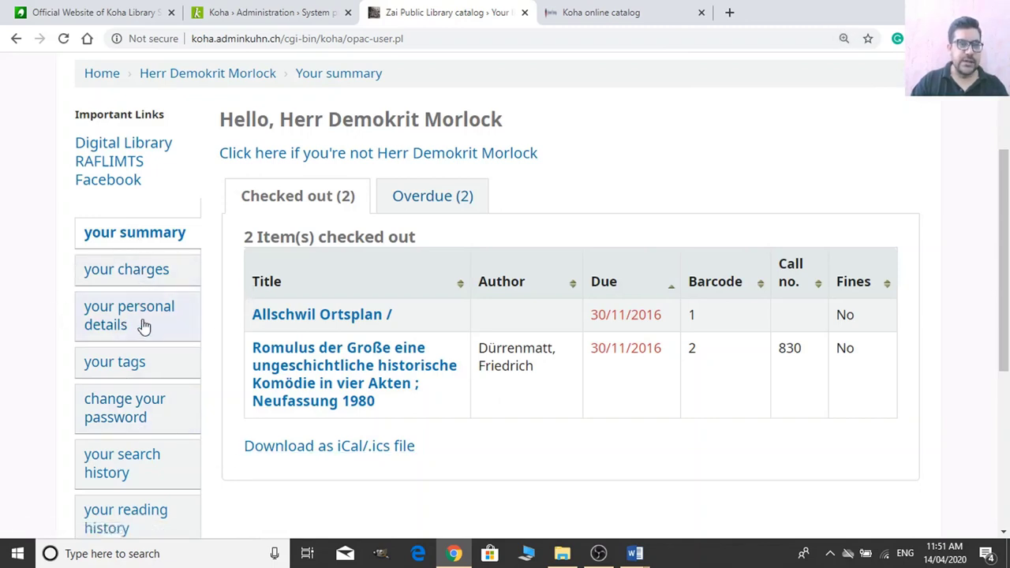
{"action": "scroll", "coordinate": [142, 327], "scroll_direction": "down", "scroll_amount": 2}
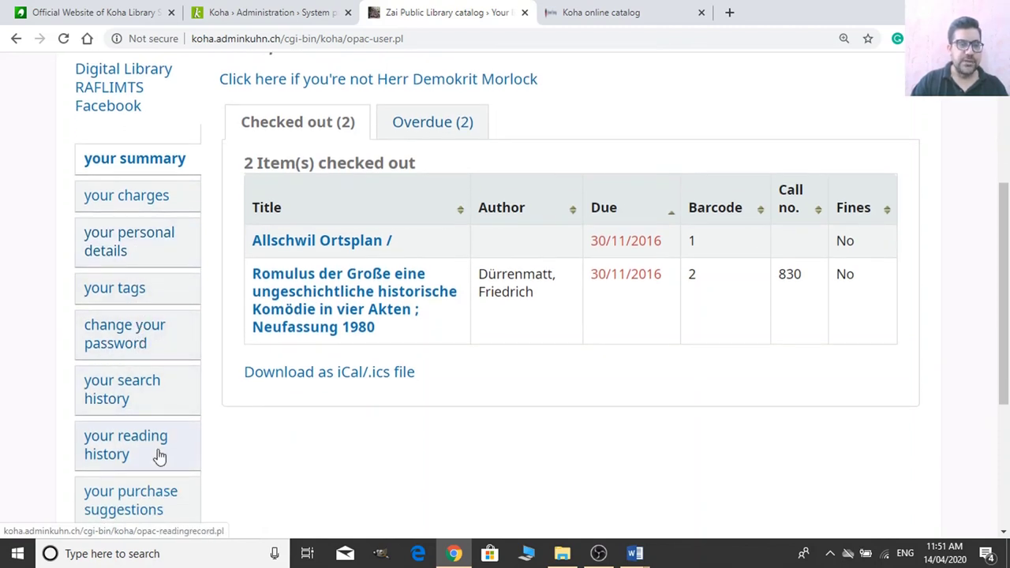
{"action": "scroll", "coordinate": [154, 456], "scroll_direction": "down", "scroll_amount": 2}
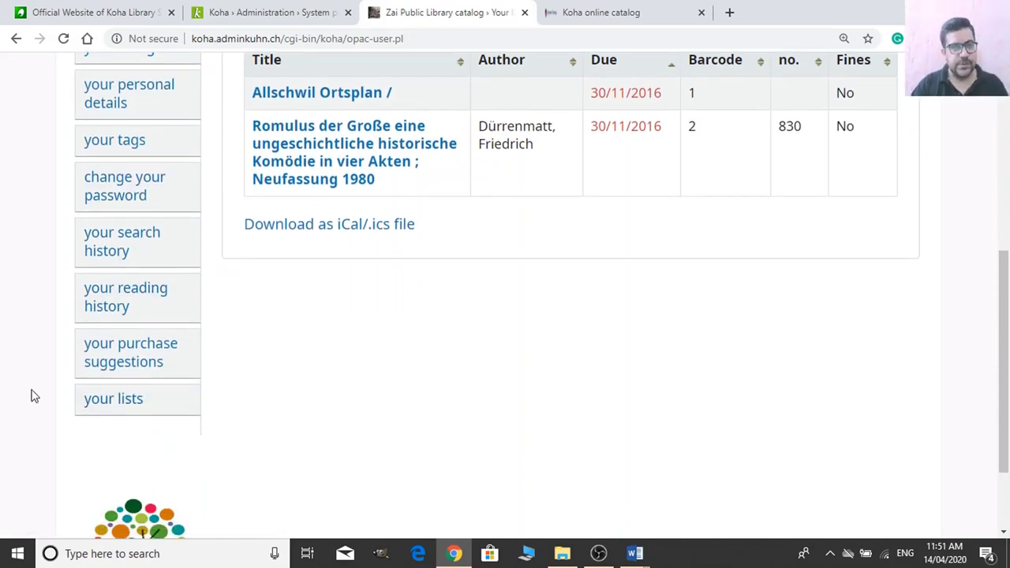
{"action": "scroll", "coordinate": [254, 352], "scroll_direction": "up", "scroll_amount": 2}
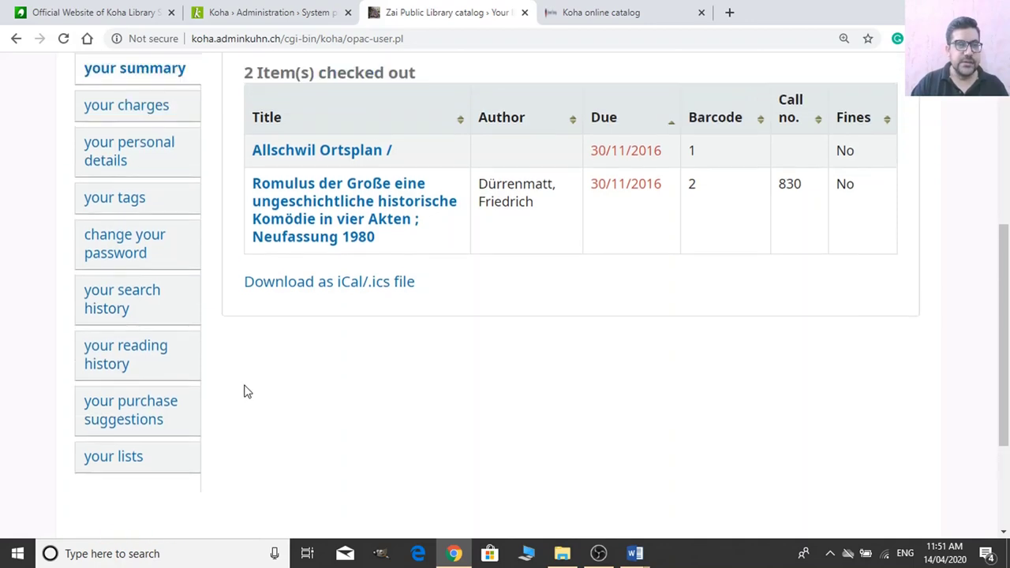
{"action": "left_click", "coordinate": [288, 22]}
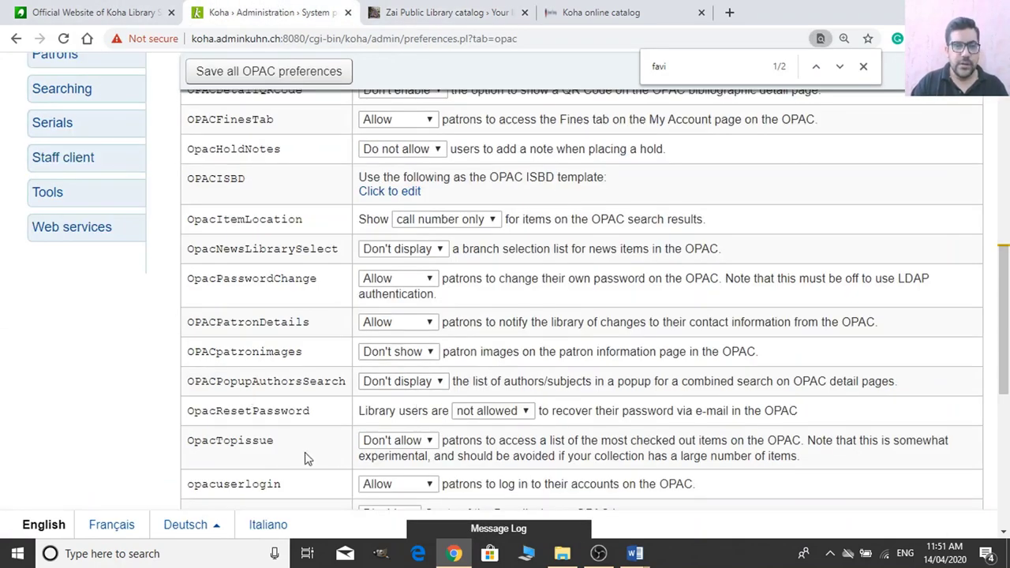
Search the preferences page for 'fine' and glance at the patron's catalog page before returning.
{"action": "scroll", "coordinate": [359, 400], "scroll_direction": "down", "scroll_amount": 1}
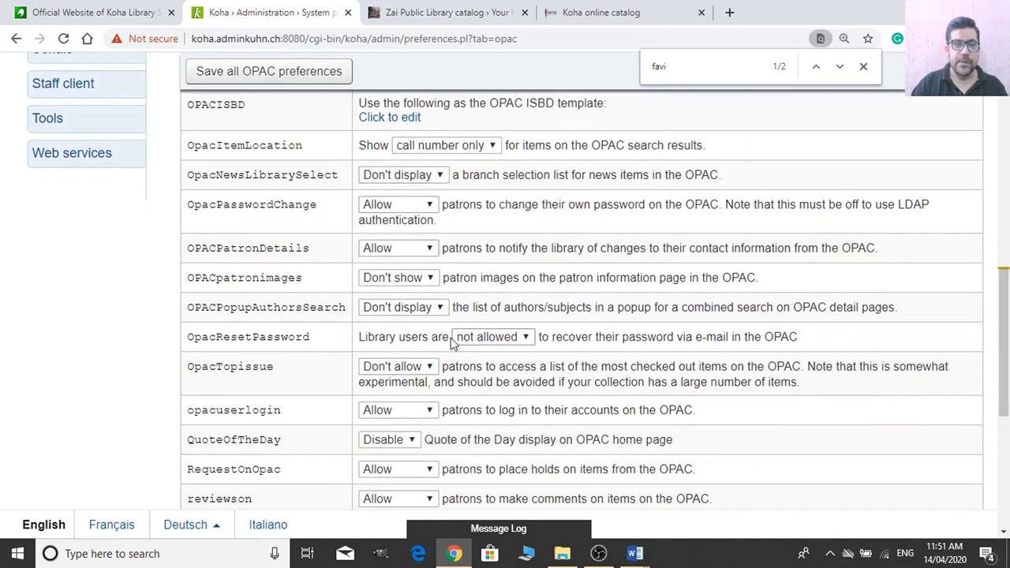
{"action": "key", "text": "ctrl+f"}
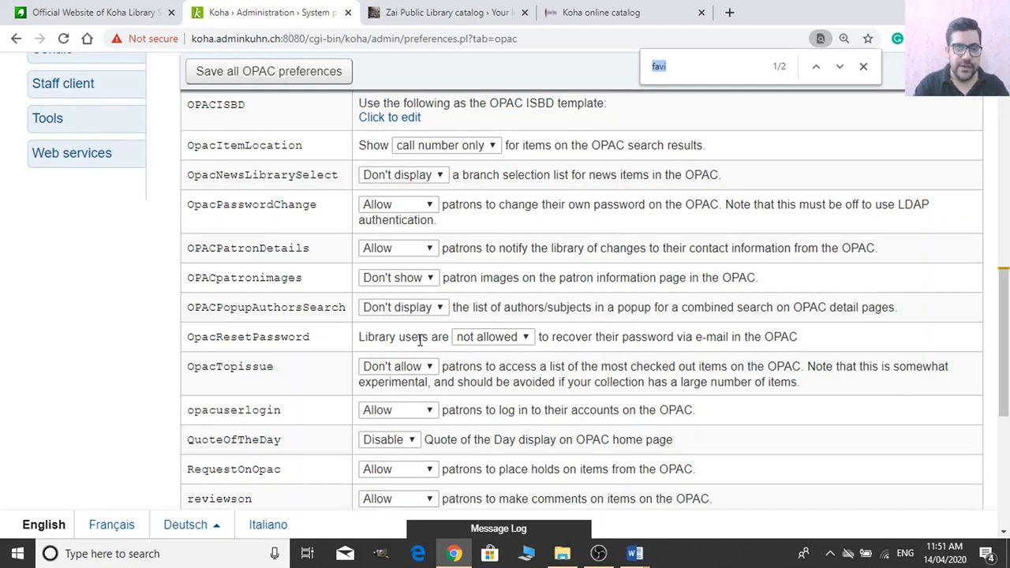
{"action": "type", "text": "fine"}
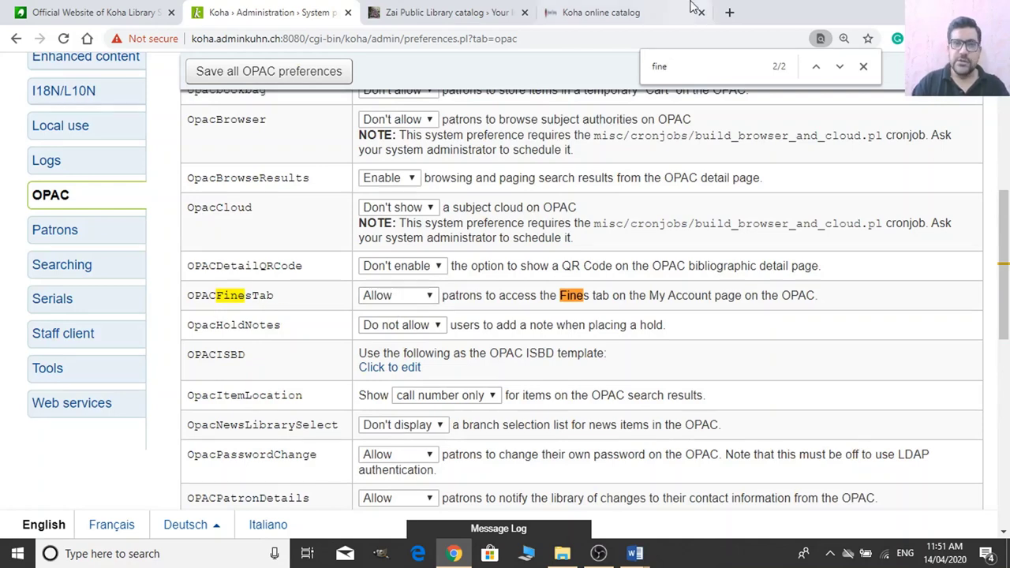
{"action": "left_click", "coordinate": [440, 9]}
{"action": "left_click", "coordinate": [281, 8]}
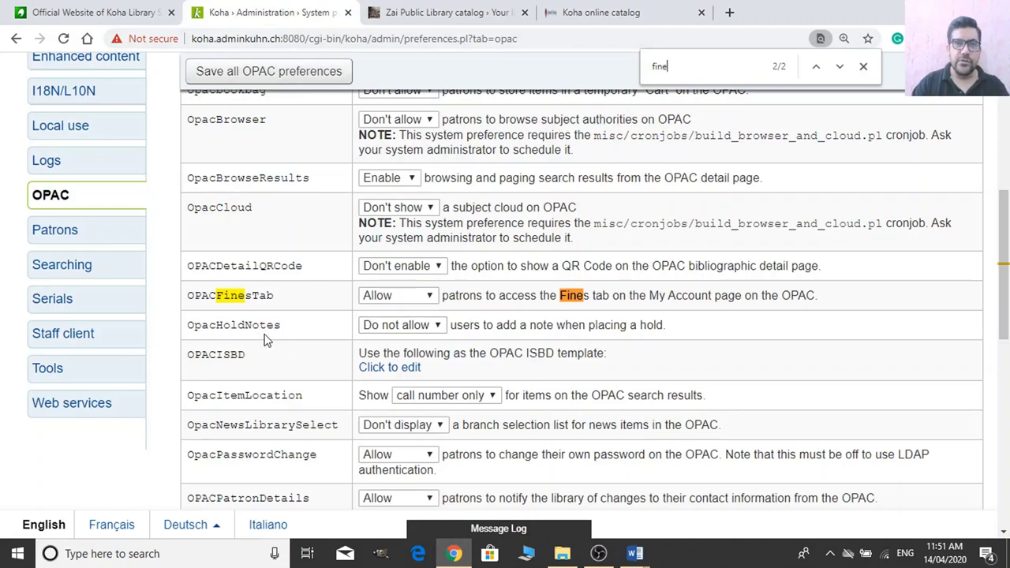
{"action": "left_click", "coordinate": [473, 12]}
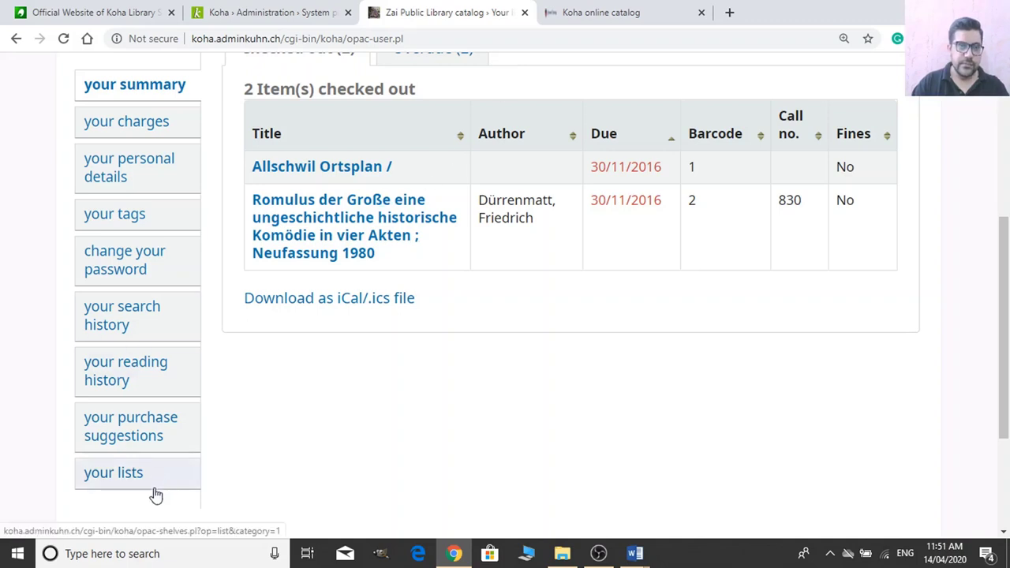
{"action": "scroll", "coordinate": [150, 363], "scroll_direction": "up", "scroll_amount": 2}
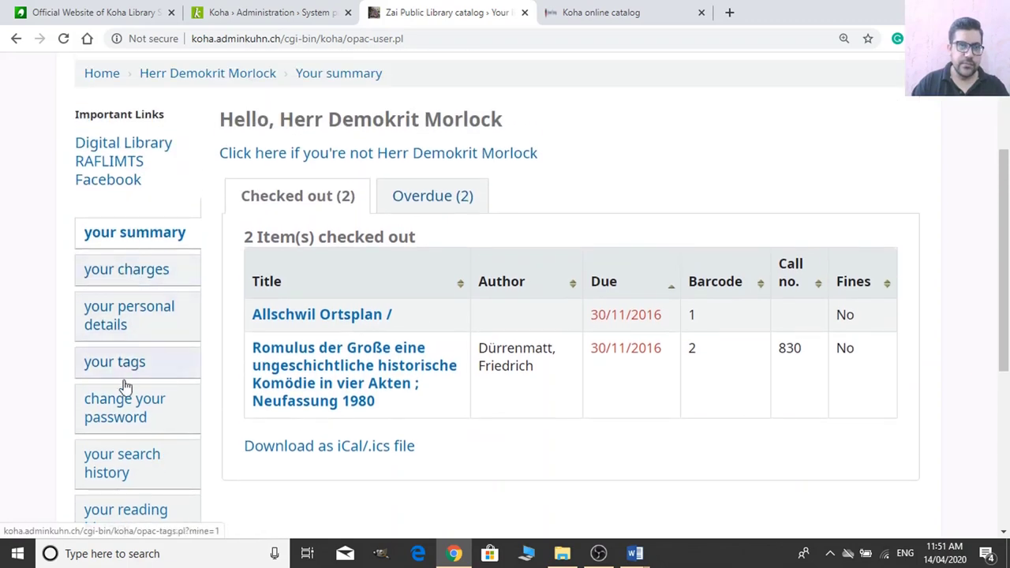
{"action": "scroll", "coordinate": [113, 462], "scroll_direction": "down", "scroll_amount": 2}
{"action": "left_click", "coordinate": [271, 10]}
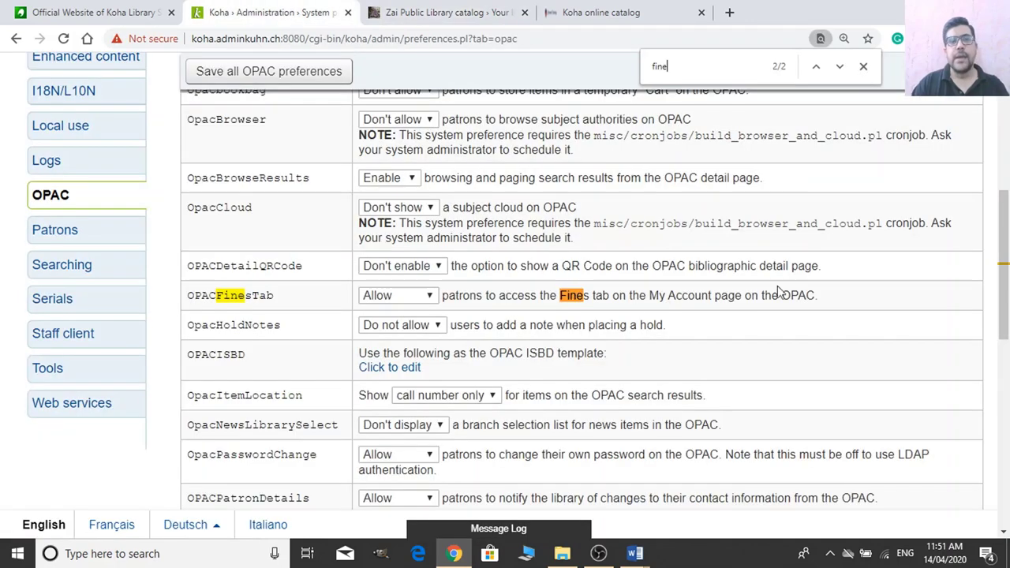
Scroll down to OPACpatronimages and open its display choices.
{"action": "scroll", "coordinate": [251, 372], "scroll_direction": "down", "scroll_amount": 1}
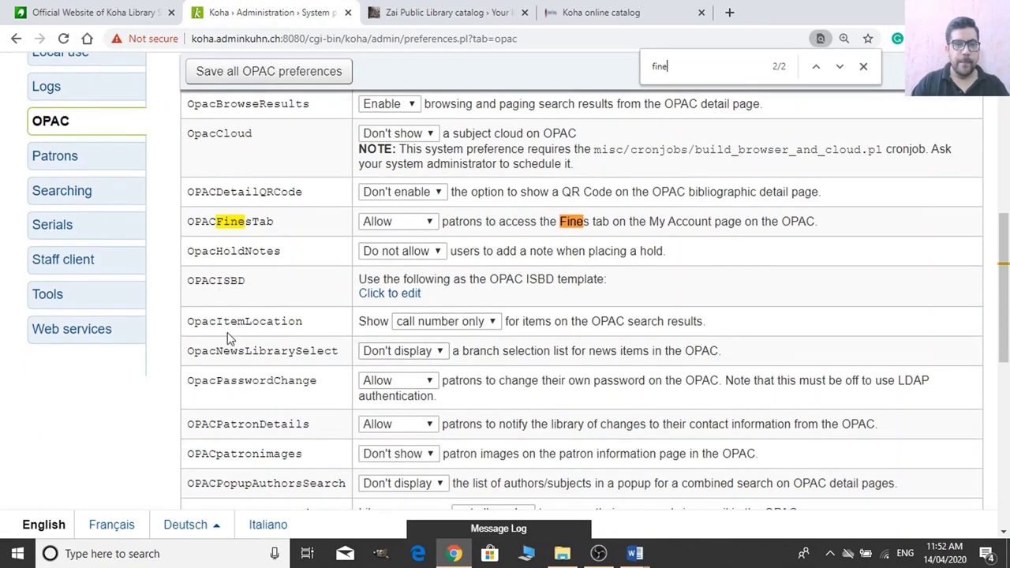
{"action": "scroll", "coordinate": [229, 341], "scroll_direction": "down", "scroll_amount": 1}
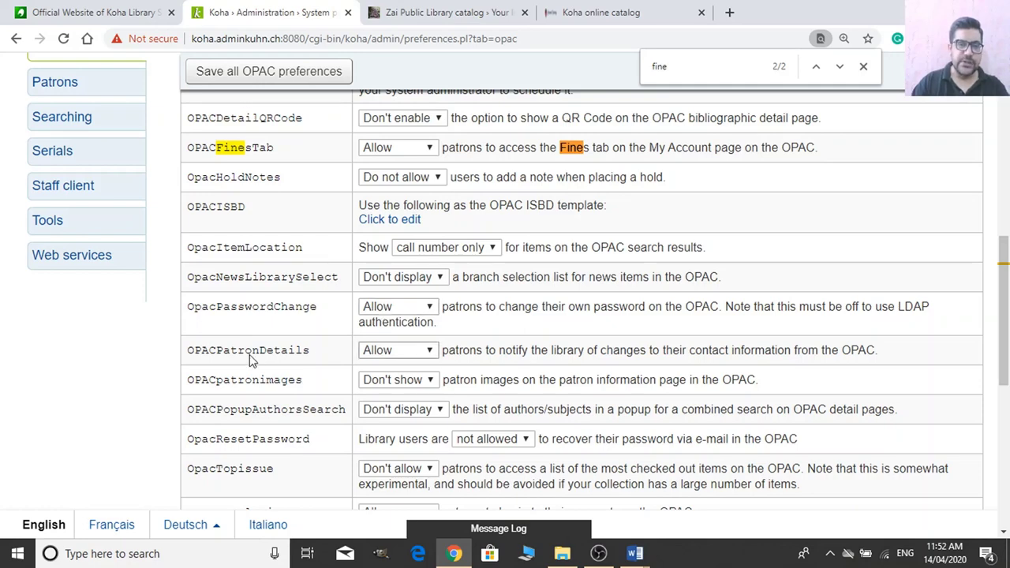
{"action": "scroll", "coordinate": [244, 376], "scroll_direction": "down", "scroll_amount": 1}
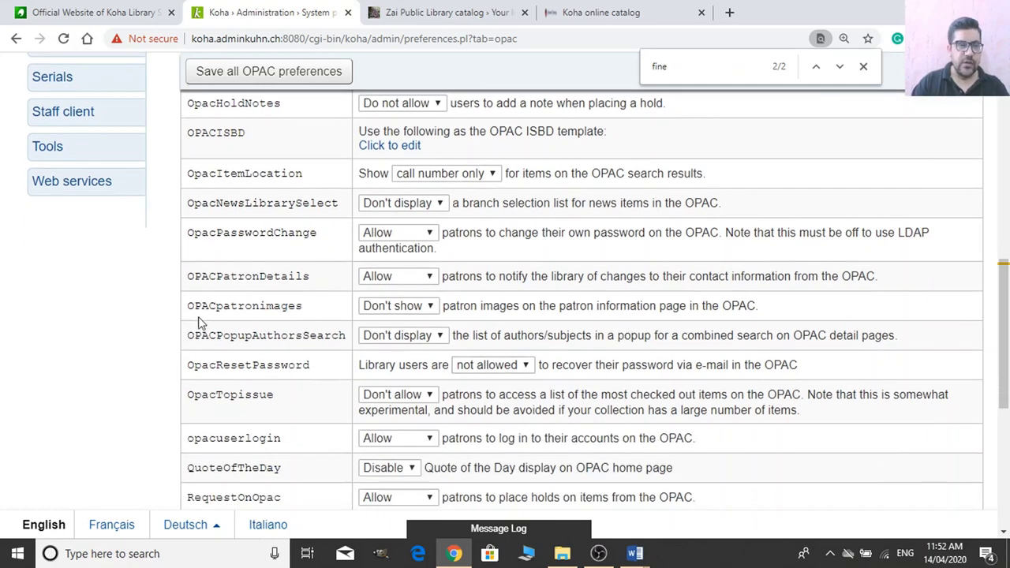
{"action": "left_click", "coordinate": [388, 307]}
Set OPACpatronimages to Show, save, and reload the patron's OPAC summary page.
{"action": "left_click", "coordinate": [403, 337]}
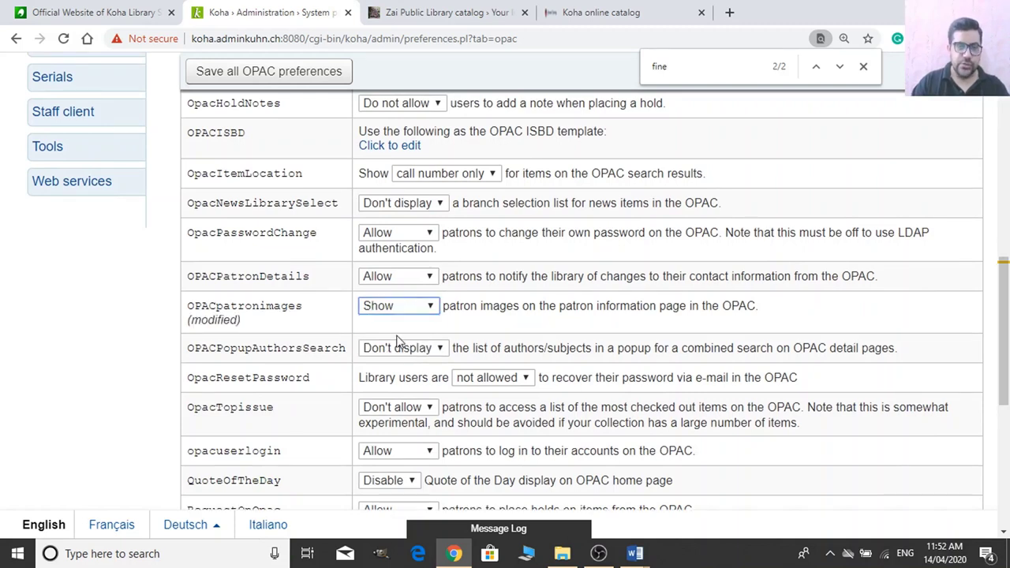
{"action": "left_click", "coordinate": [260, 75]}
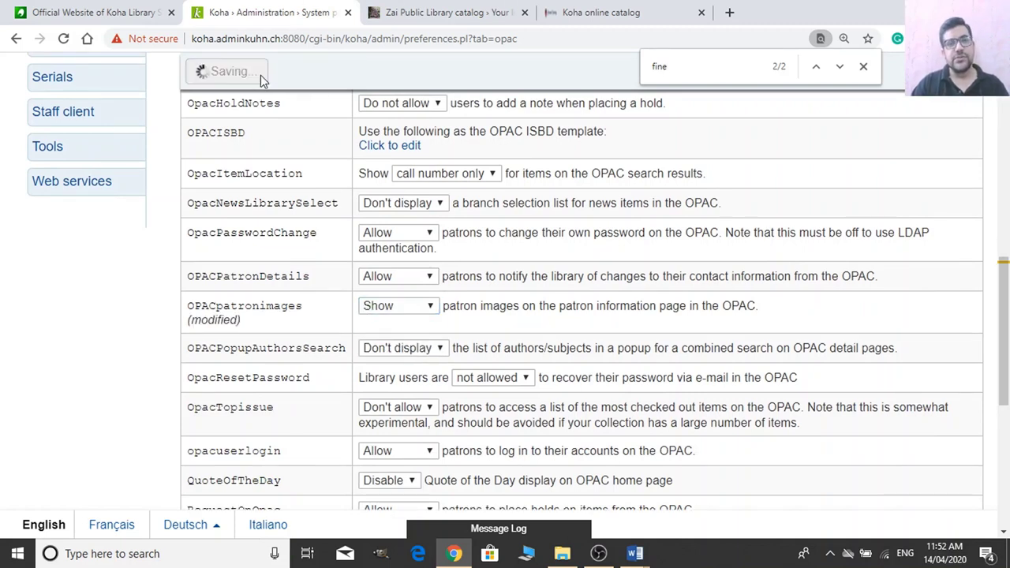
{"action": "left_click", "coordinate": [444, 10]}
{"action": "left_click", "coordinate": [402, 37]}
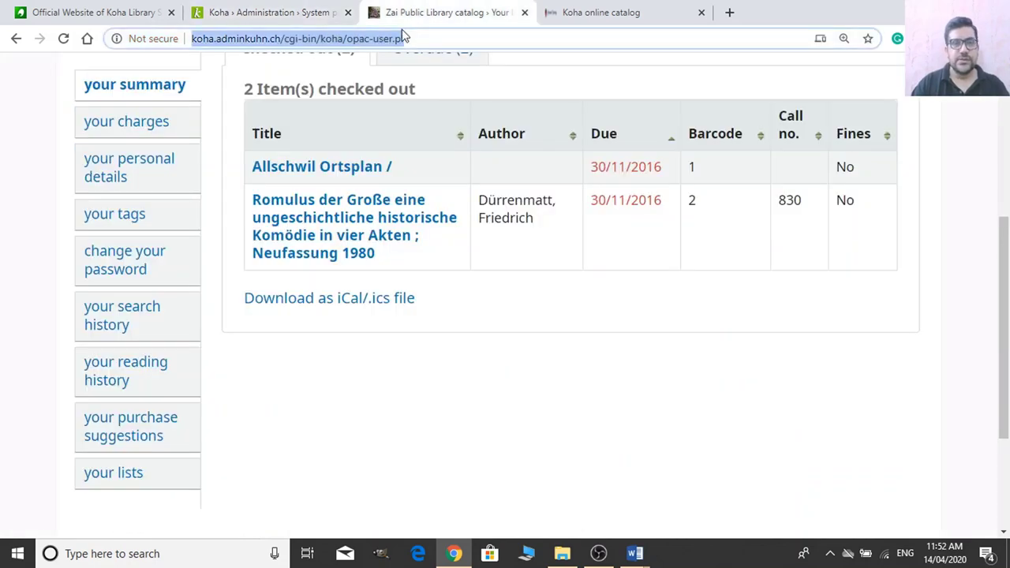
{"action": "key", "text": "Return"}
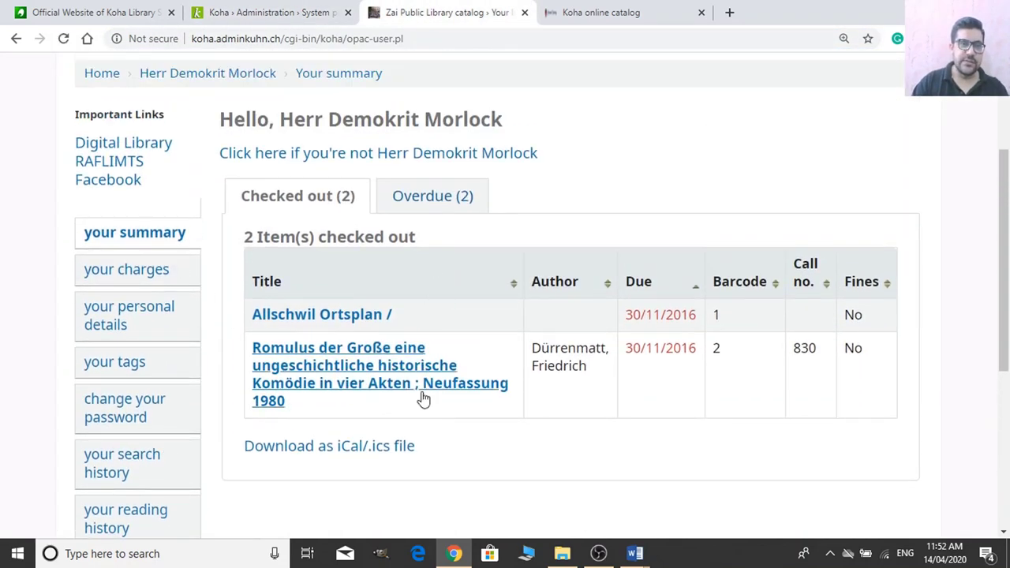
Review the preferences page, visit the OPAC home page, then return to OPAC preferences.
{"action": "left_click", "coordinate": [274, 12]}
{"action": "scroll", "coordinate": [372, 426], "scroll_direction": "down", "scroll_amount": 1}
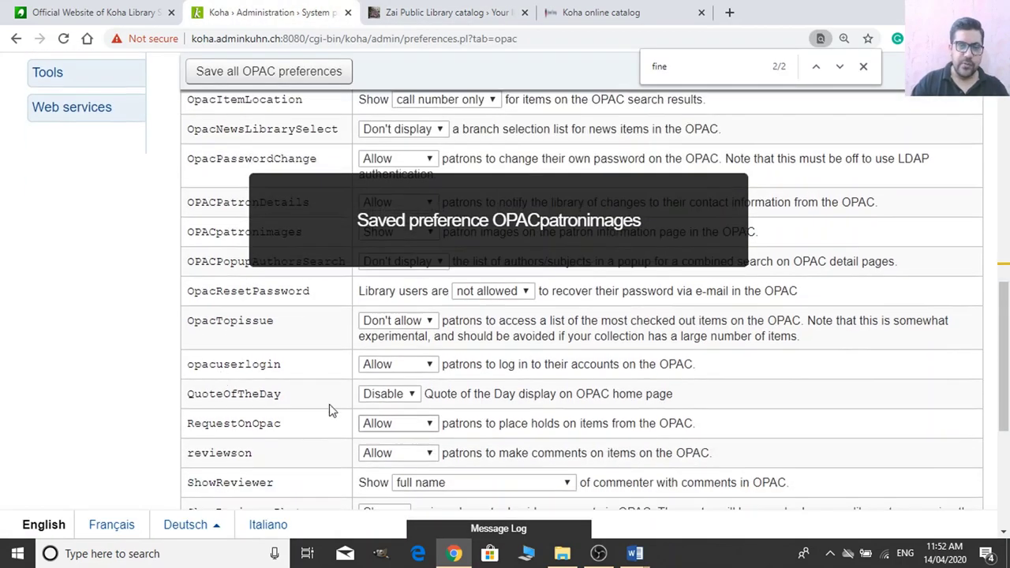
{"action": "scroll", "coordinate": [450, 411], "scroll_direction": "down", "scroll_amount": 1}
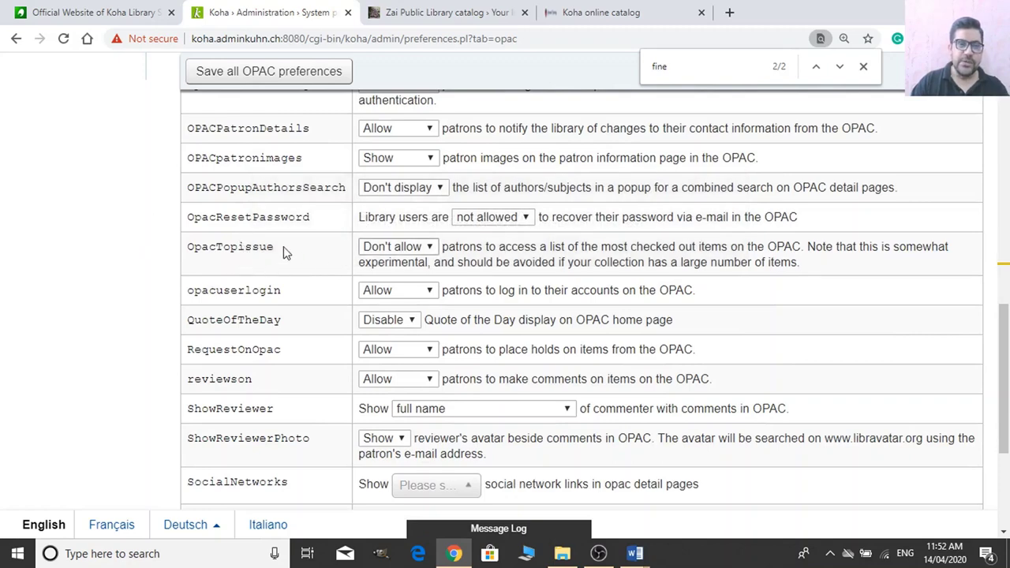
{"action": "left_click", "coordinate": [442, 12]}
{"action": "scroll", "coordinate": [228, 254], "scroll_direction": "up", "scroll_amount": 3}
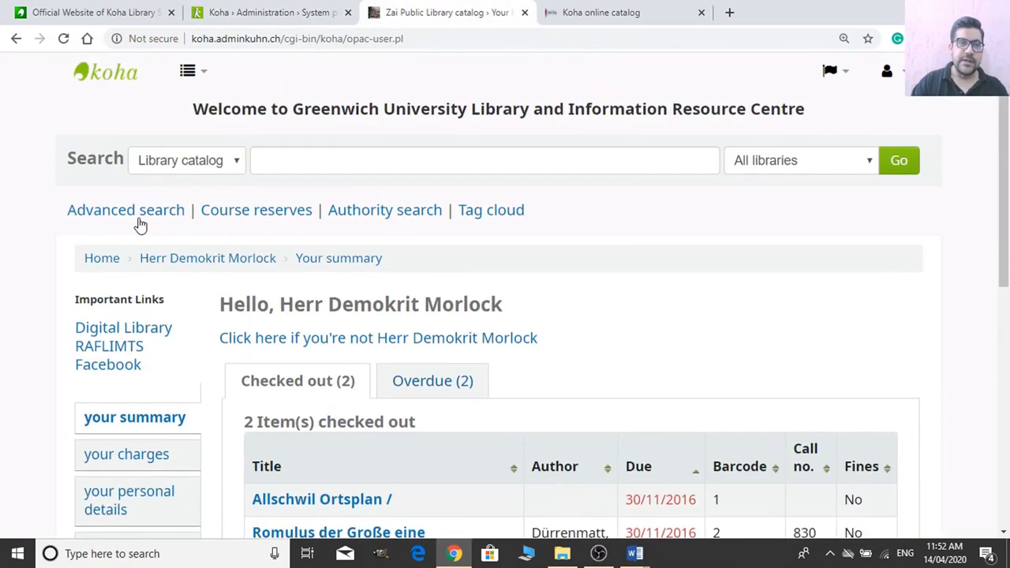
{"action": "left_click", "coordinate": [99, 259]}
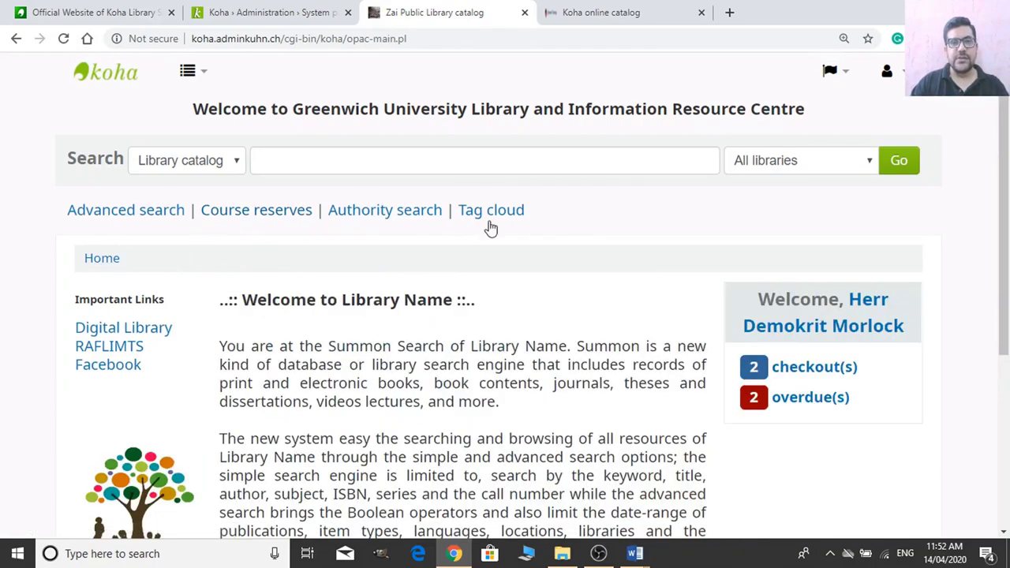
{"action": "left_click", "coordinate": [213, 12]}
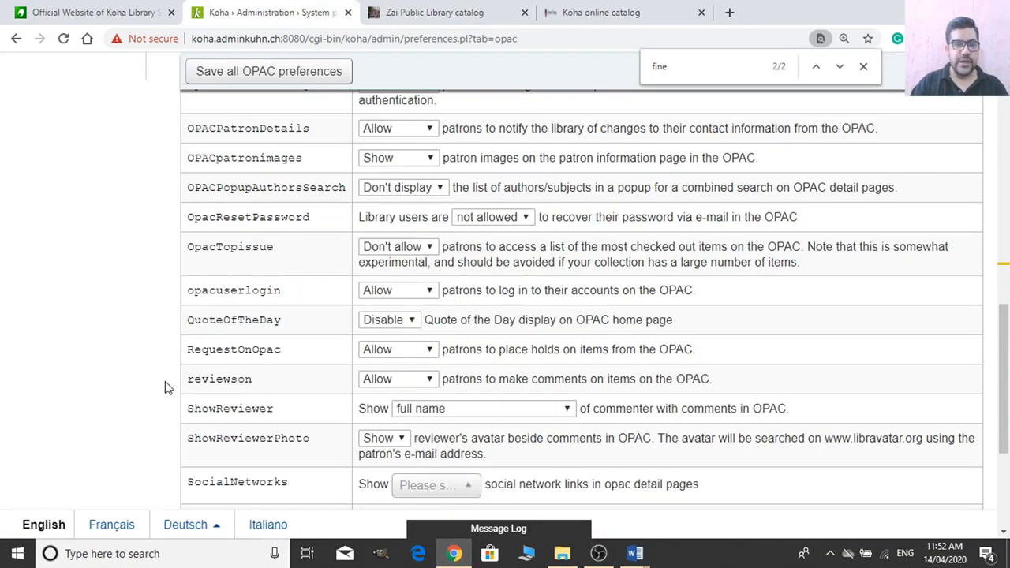
Set OpacTopissue to Allow and QuoteOfTheDay to Enable.
{"action": "scroll", "coordinate": [296, 416], "scroll_direction": "down", "scroll_amount": 2}
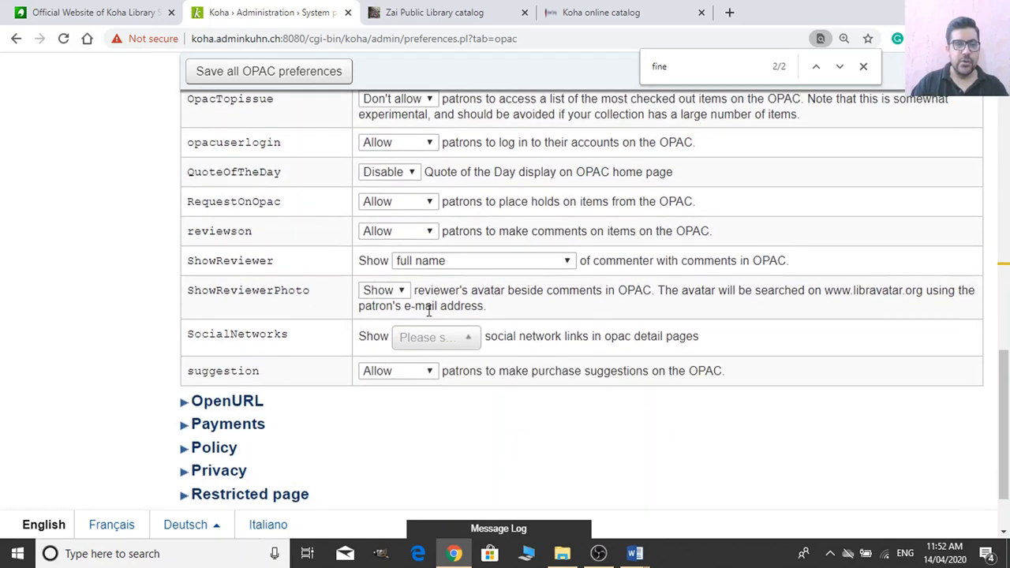
{"action": "scroll", "coordinate": [354, 319], "scroll_direction": "up", "scroll_amount": 1}
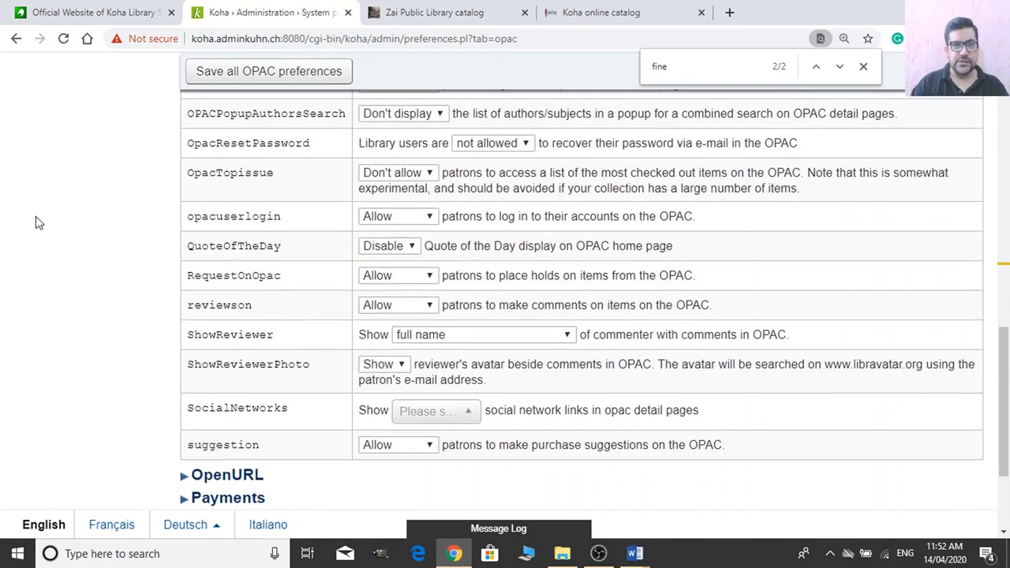
{"action": "left_click", "coordinate": [400, 248]}
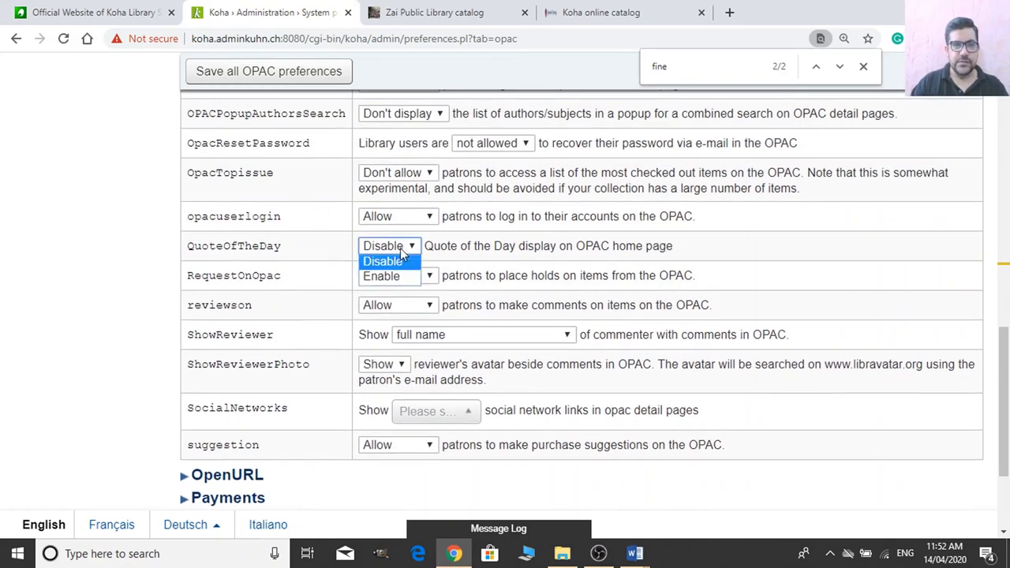
{"action": "left_click", "coordinate": [393, 175]}
{"action": "left_click", "coordinate": [399, 202]}
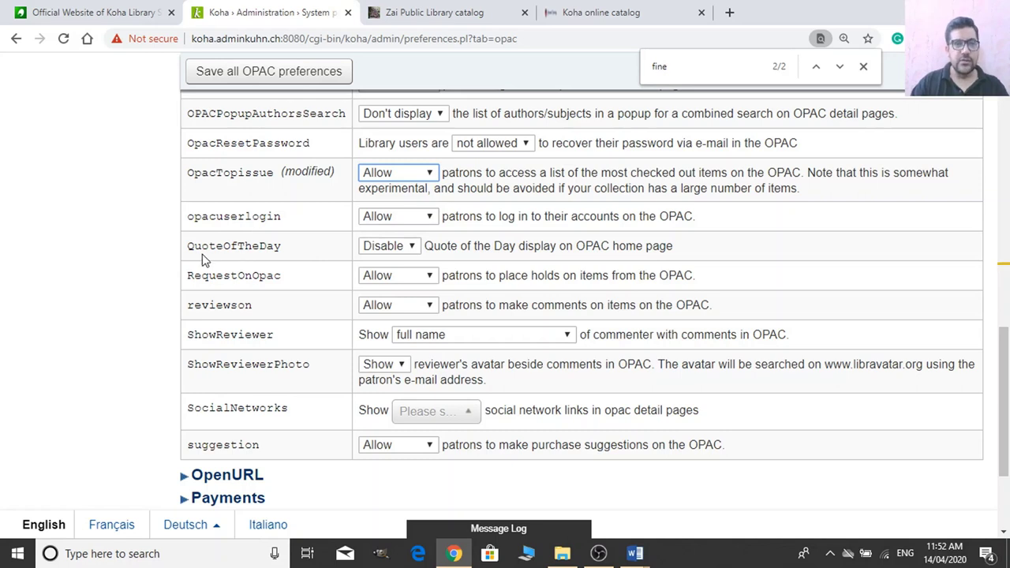
{"action": "left_click", "coordinate": [387, 249]}
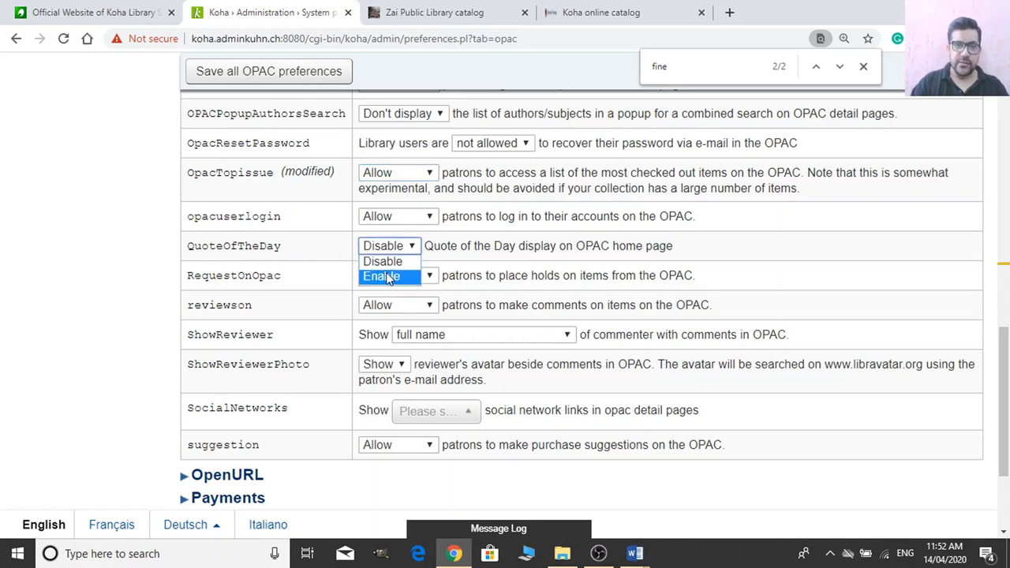
{"action": "left_click", "coordinate": [388, 278]}
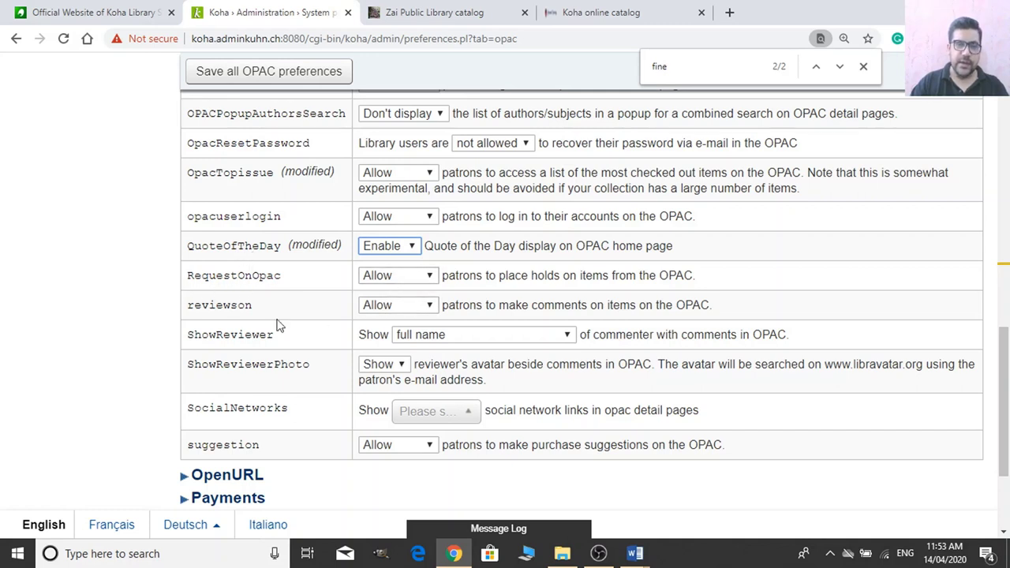
Select all social networks in the SocialNetworks preference.
{"action": "scroll", "coordinate": [235, 330], "scroll_direction": "down", "scroll_amount": 1}
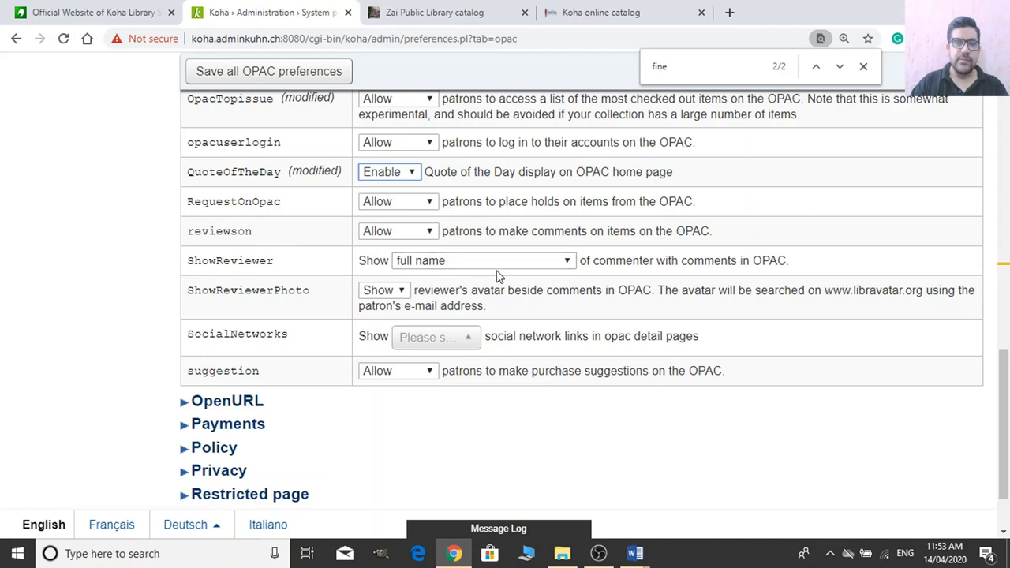
{"action": "scroll", "coordinate": [250, 323], "scroll_direction": "down", "scroll_amount": 2}
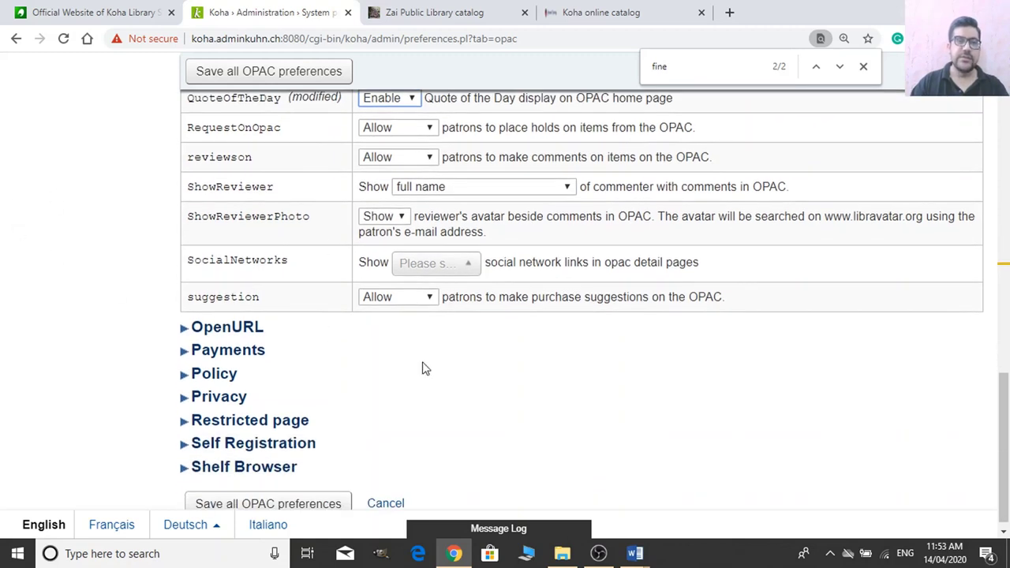
{"action": "left_click", "coordinate": [439, 265]}
{"action": "left_click", "coordinate": [446, 290]}
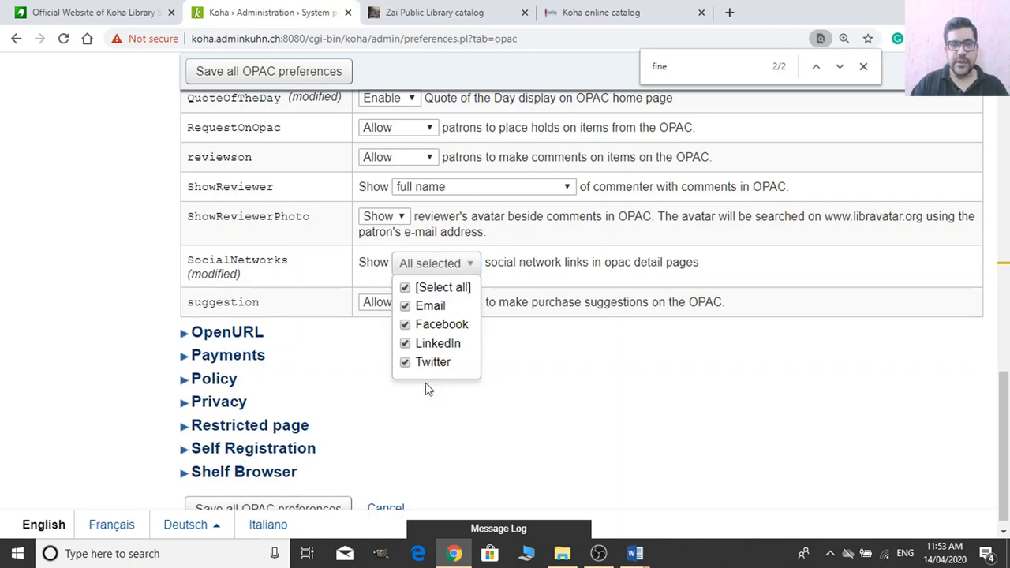
{"action": "left_click", "coordinate": [745, 286]}
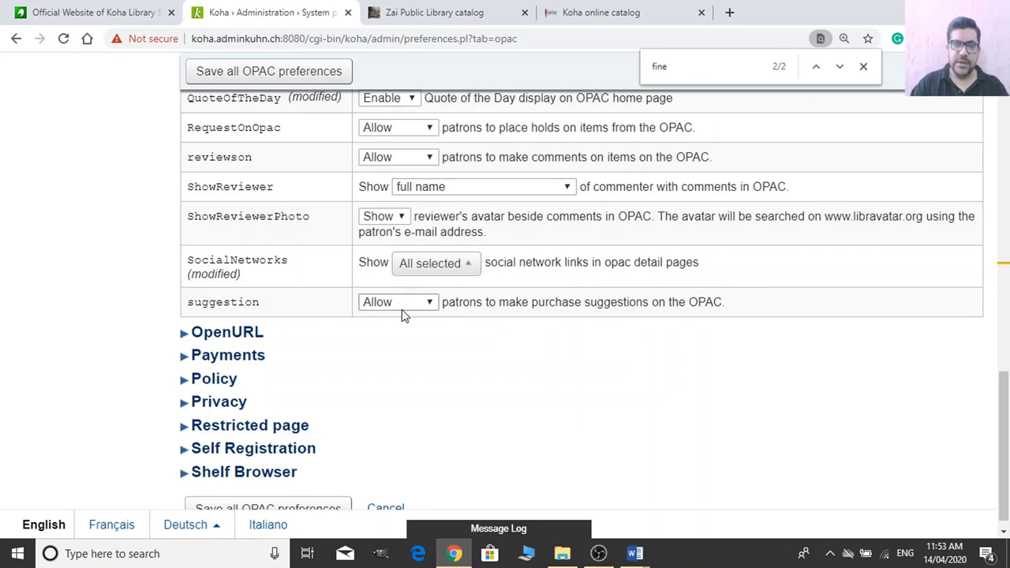
Save all OPAC preferences and collapse the Features section.
{"action": "scroll", "coordinate": [413, 388], "scroll_direction": "up", "scroll_amount": 5}
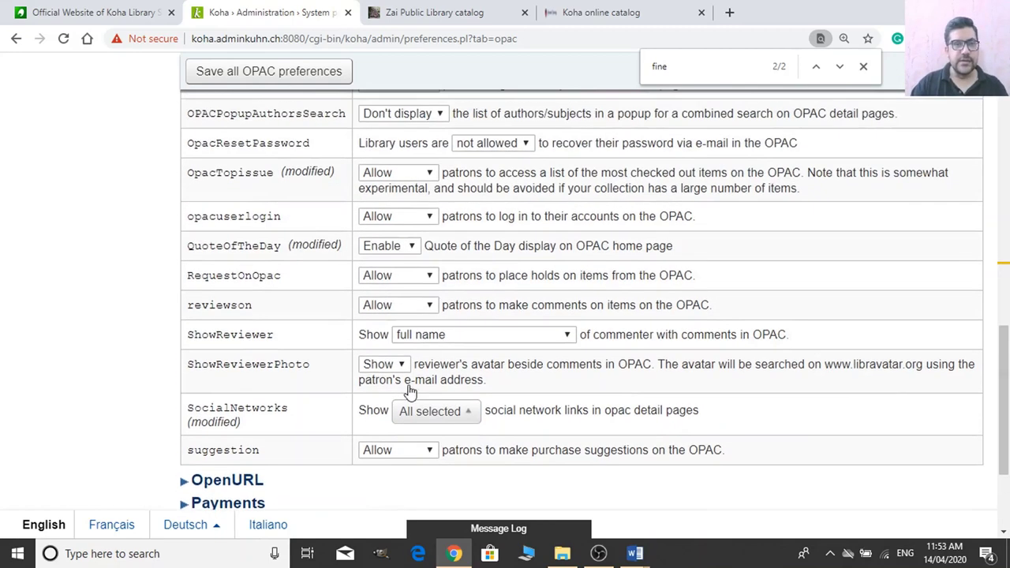
{"action": "scroll", "coordinate": [335, 225], "scroll_direction": "down", "scroll_amount": 4}
{"action": "left_click", "coordinate": [323, 71]}
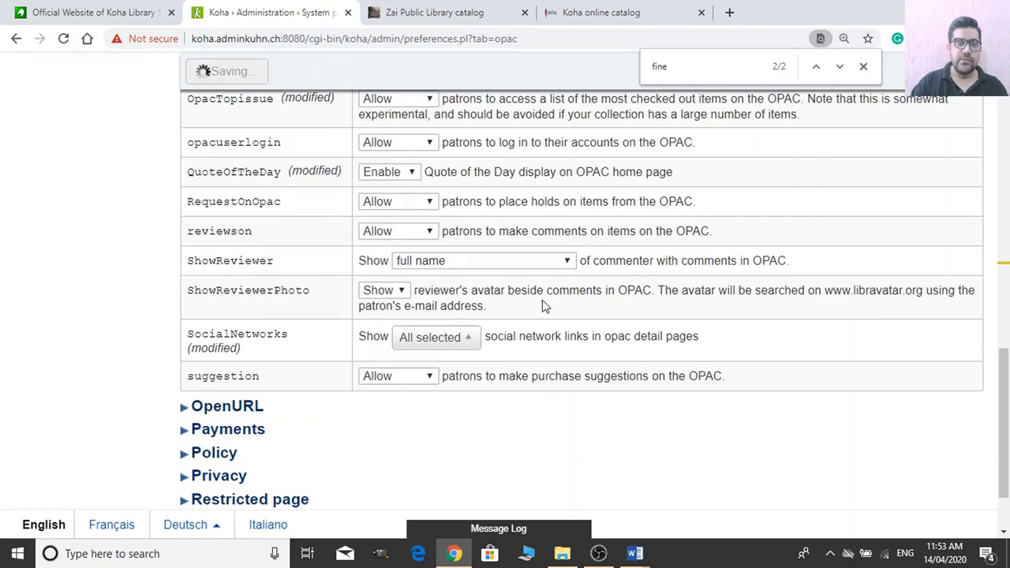
{"action": "scroll", "coordinate": [483, 392], "scroll_direction": "up", "scroll_amount": 3}
{"action": "scroll", "coordinate": [474, 390], "scroll_direction": "up", "scroll_amount": 15}
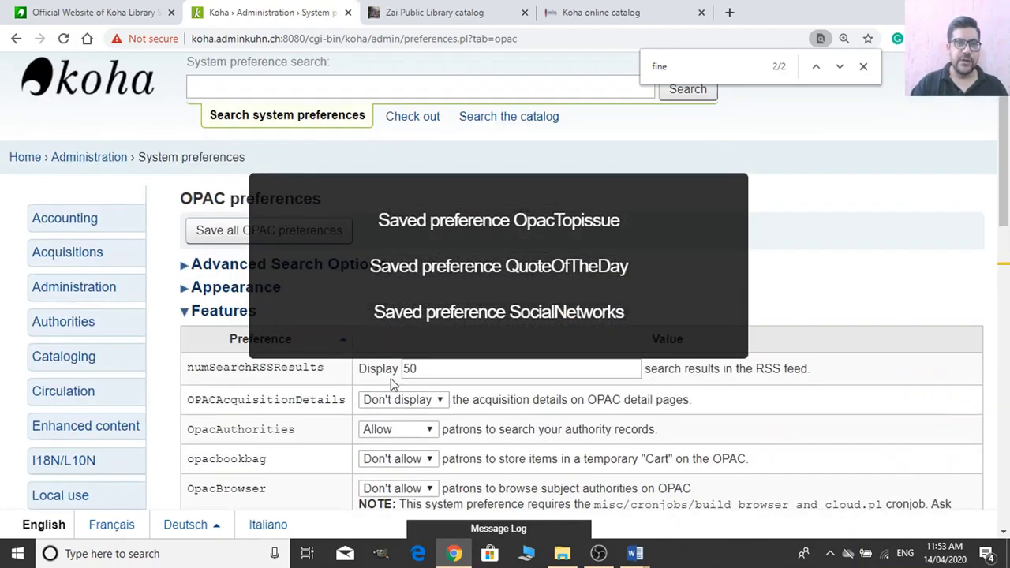
{"action": "left_click", "coordinate": [223, 316]}
{"action": "scroll", "coordinate": [447, 361], "scroll_direction": "down", "scroll_amount": 3}
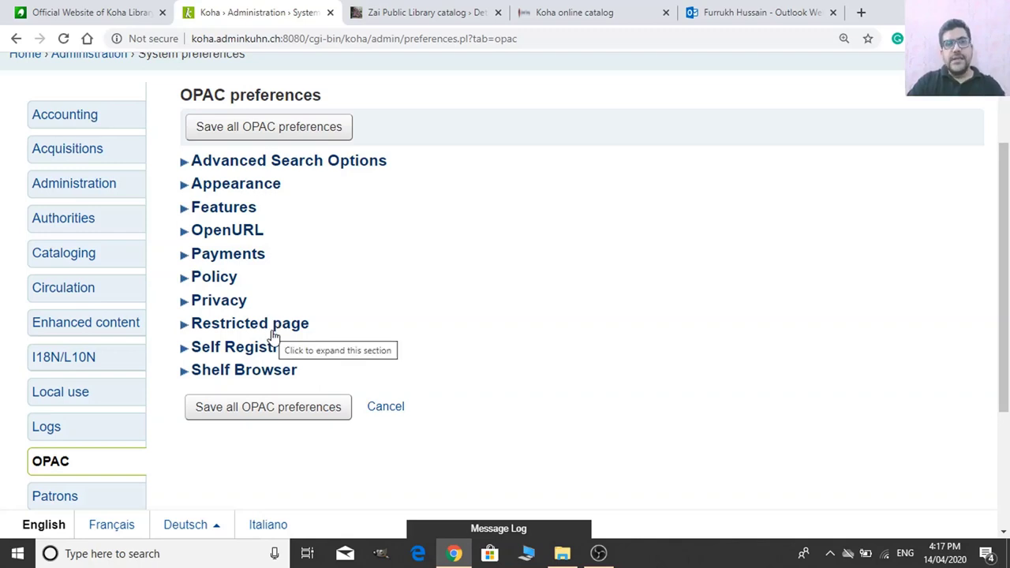
{"action": "left_click", "coordinate": [410, 15]}
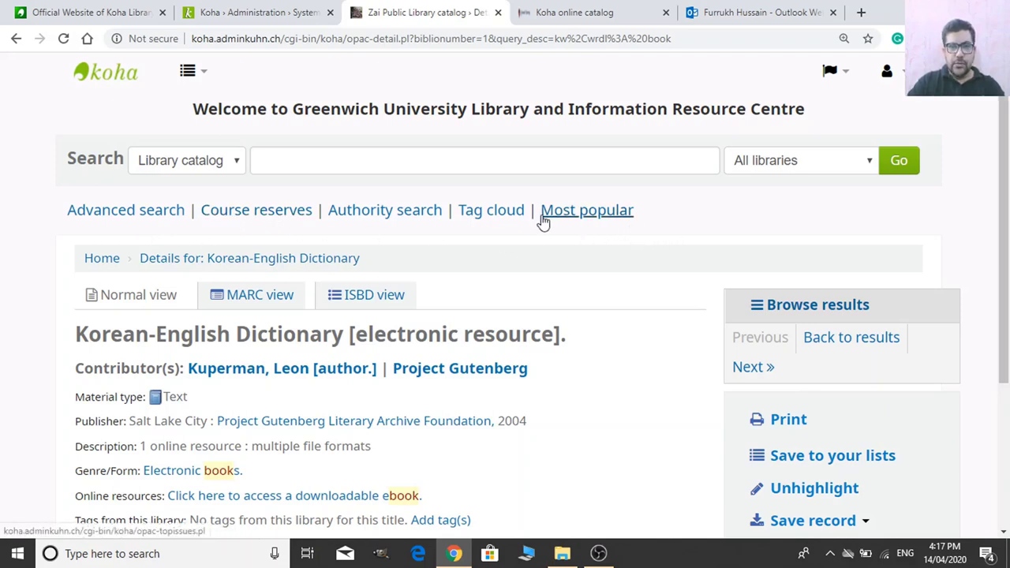
{"action": "scroll", "coordinate": [253, 286], "scroll_direction": "down", "scroll_amount": 3}
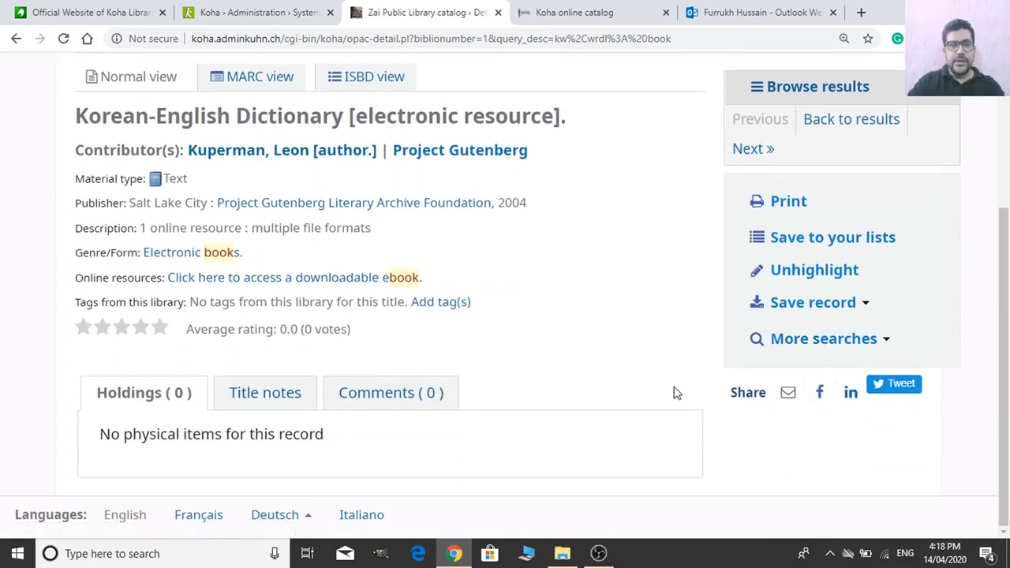
{"action": "scroll", "coordinate": [462, 275], "scroll_direction": "up", "scroll_amount": 3}
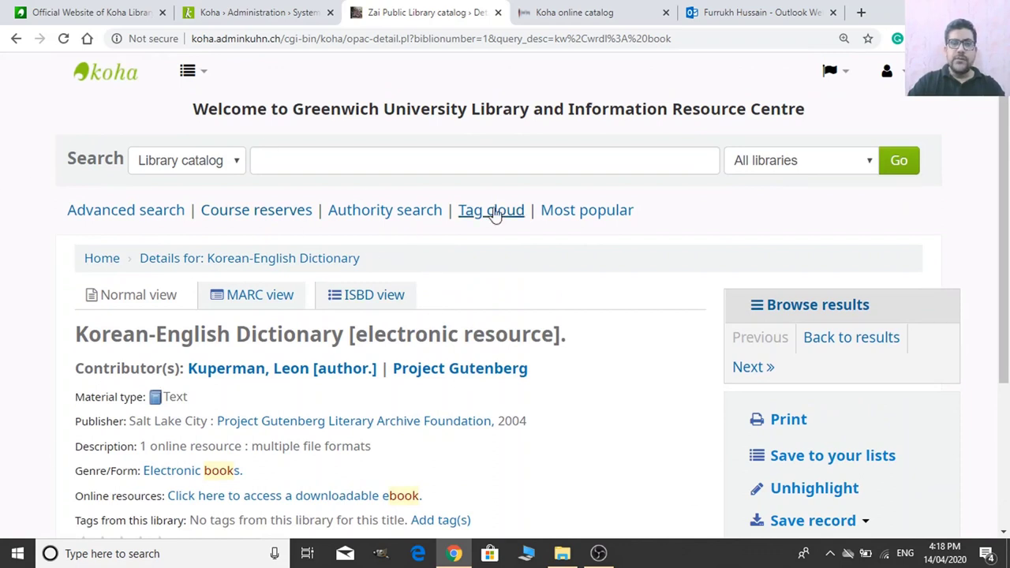
{"action": "left_click", "coordinate": [102, 259]}
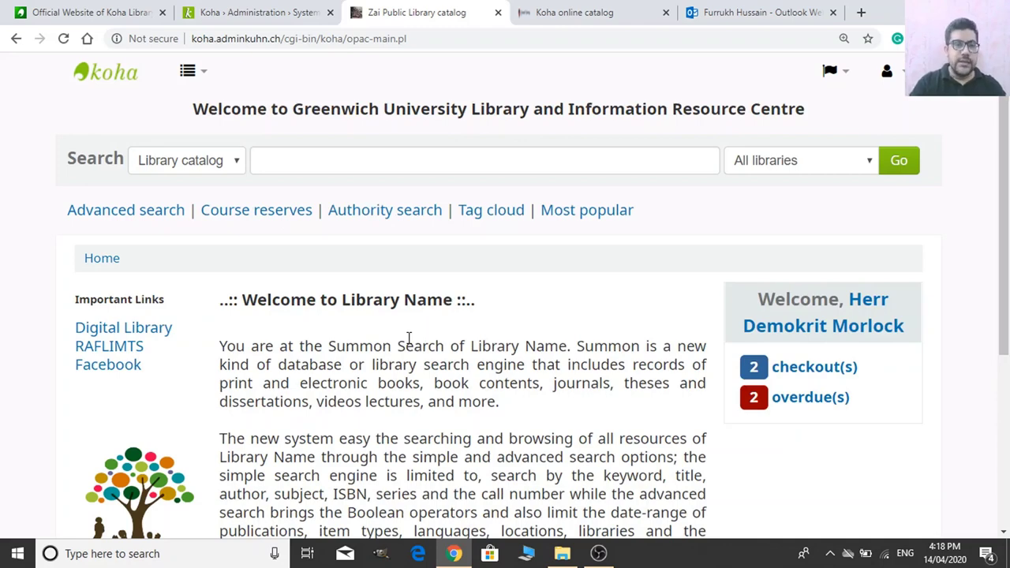
{"action": "scroll", "coordinate": [541, 410], "scroll_direction": "down", "scroll_amount": 2}
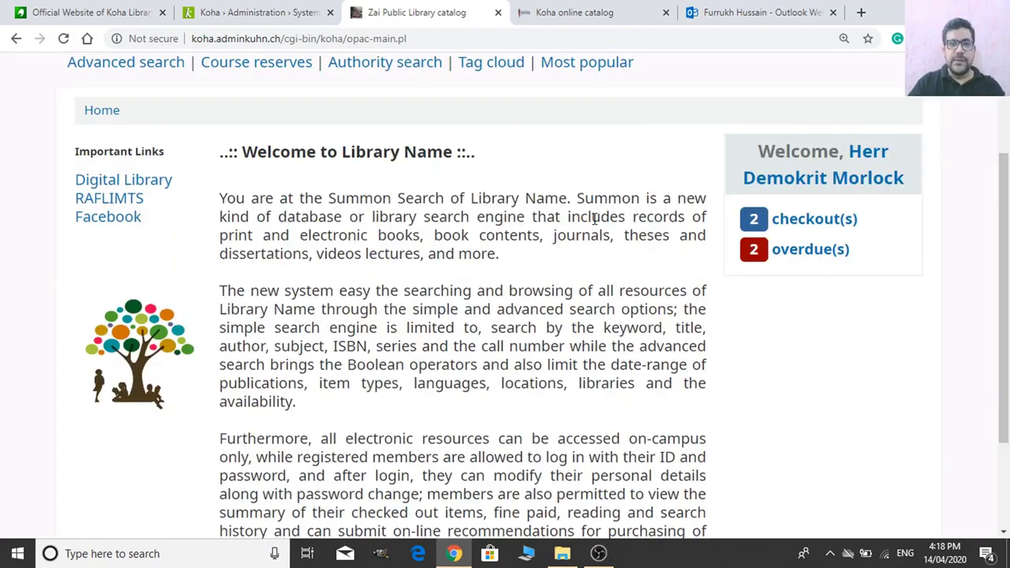
{"action": "scroll", "coordinate": [386, 448], "scroll_direction": "down", "scroll_amount": 2}
{"action": "scroll", "coordinate": [477, 271], "scroll_direction": "up", "scroll_amount": 3}
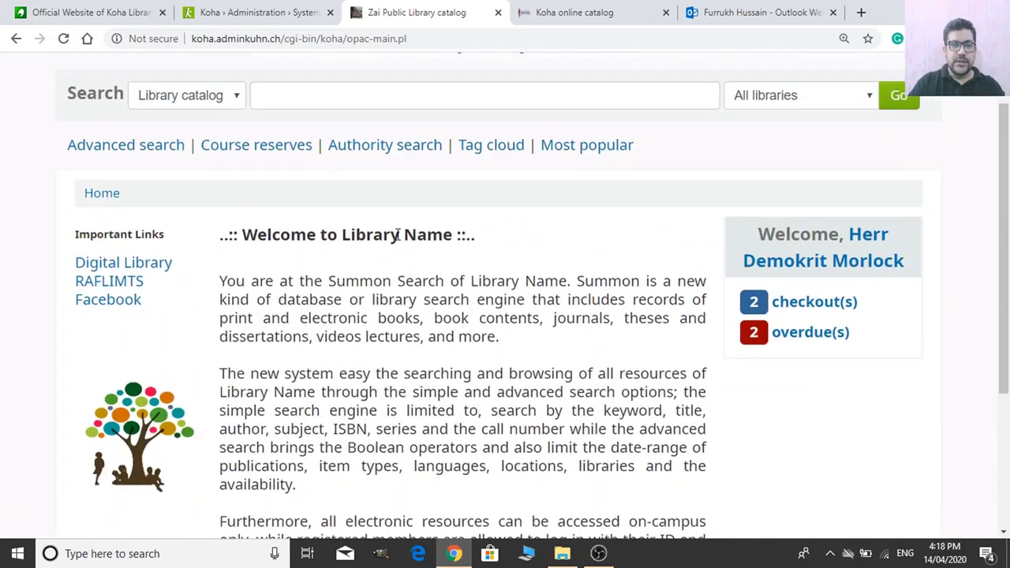
{"action": "left_click", "coordinate": [178, 7]}
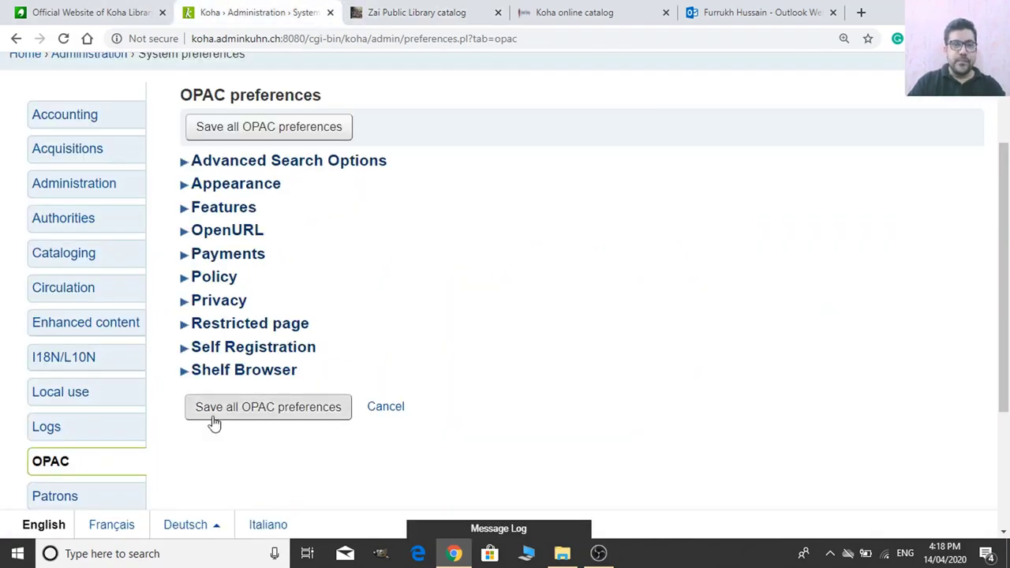
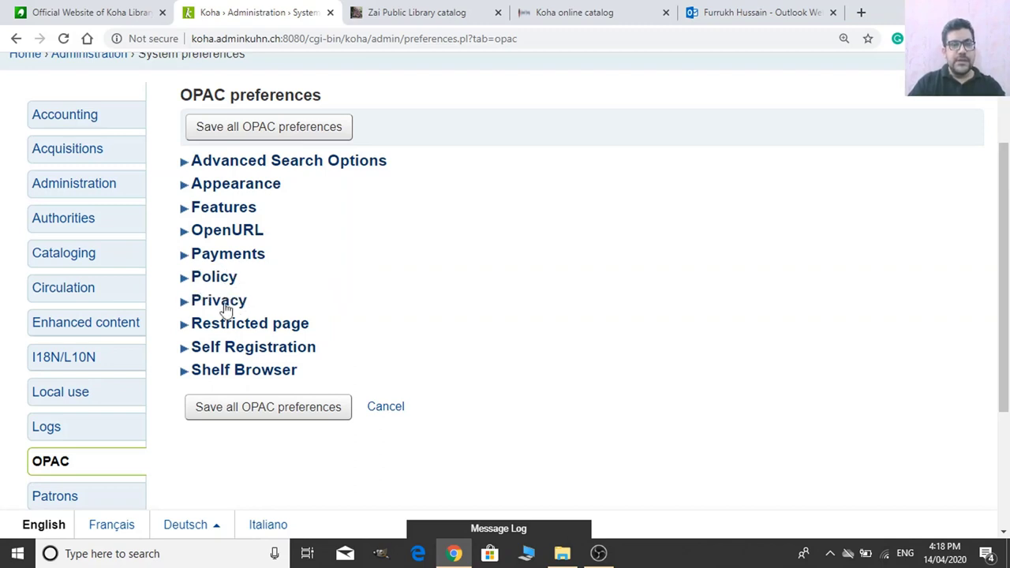
Expand the Policy preferences and set AllowPurchaseSuggestionBranchChoice to Allow.
{"action": "left_click", "coordinate": [231, 281]}
{"action": "scroll", "coordinate": [771, 436], "scroll_direction": "down", "scroll_amount": 1}
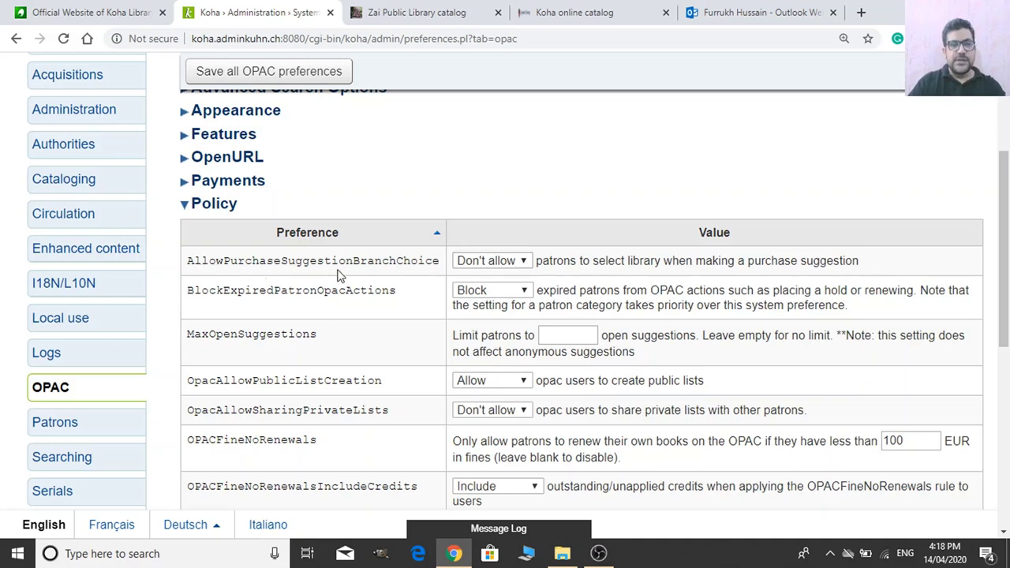
{"action": "left_click", "coordinate": [494, 261]}
{"action": "left_click", "coordinate": [471, 291]}
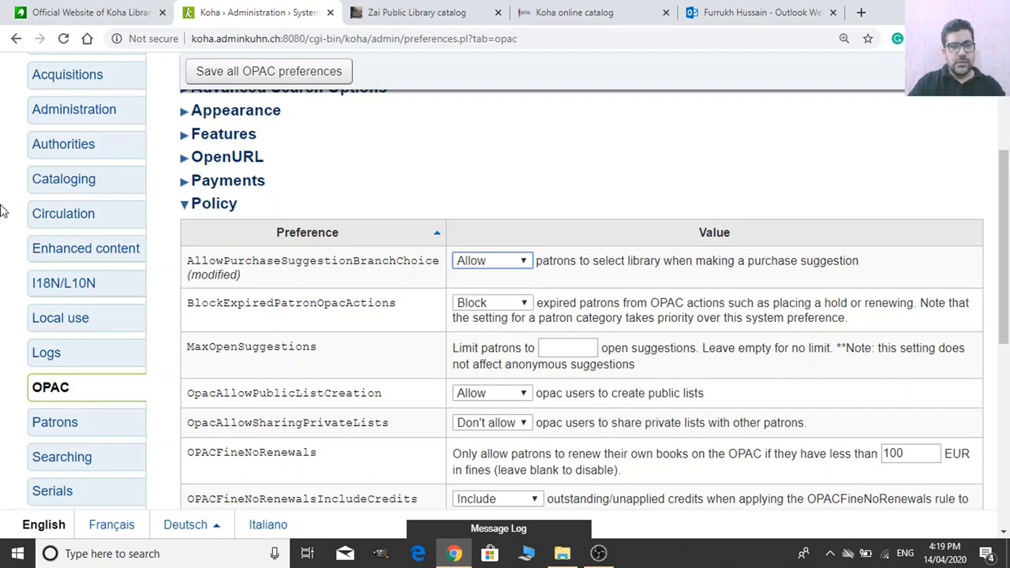
{"action": "scroll", "coordinate": [211, 259], "scroll_direction": "down", "scroll_amount": 2}
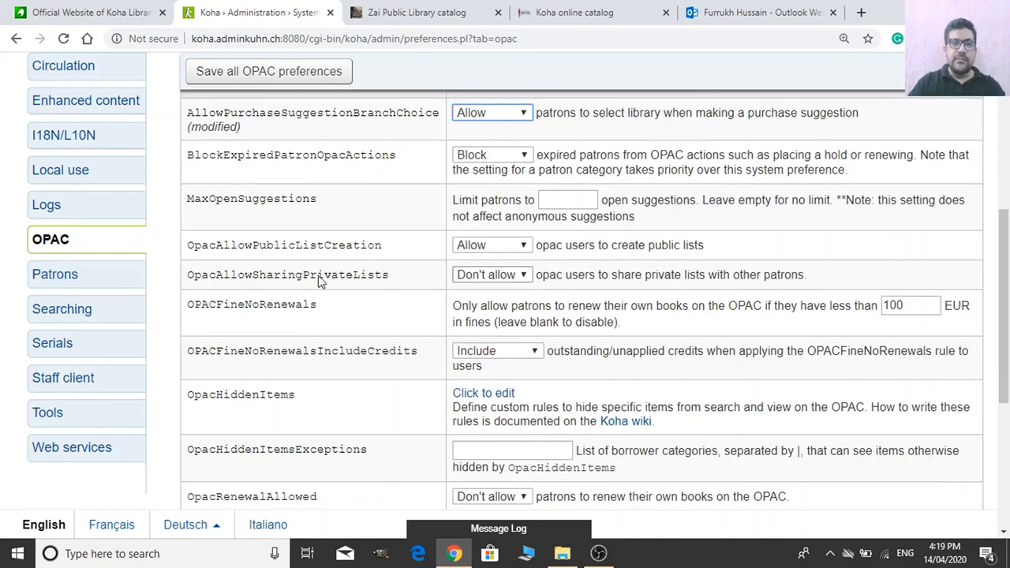
{"action": "scroll", "coordinate": [319, 278], "scroll_direction": "down", "scroll_amount": 1}
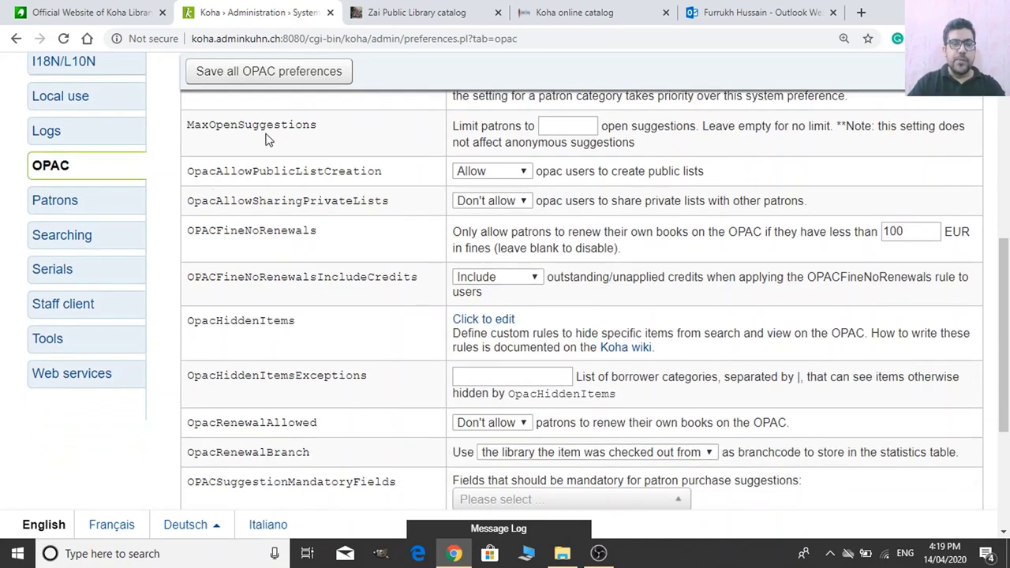
{"action": "scroll", "coordinate": [365, 222], "scroll_direction": "down", "scroll_amount": 1}
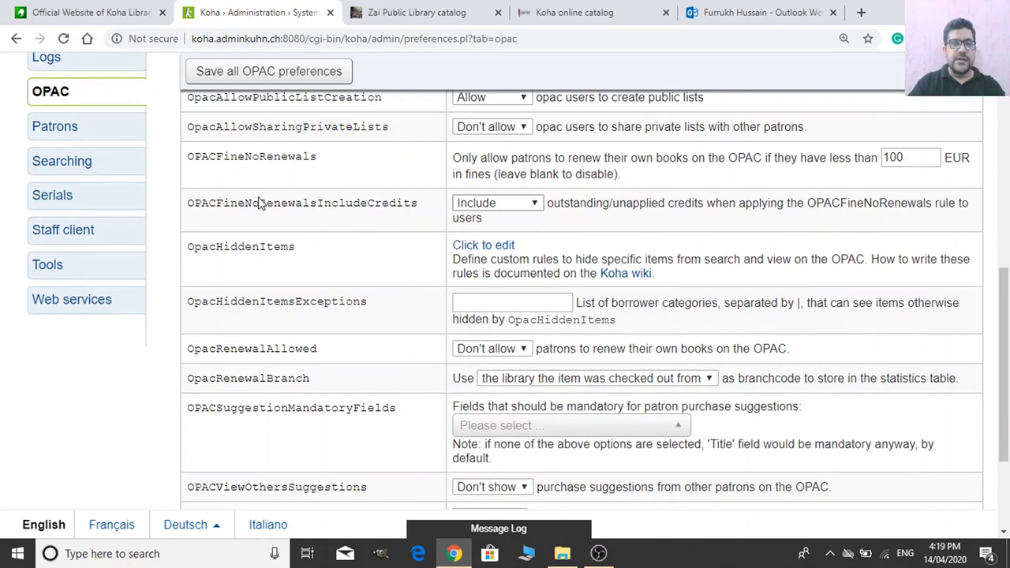
{"action": "scroll", "coordinate": [169, 168], "scroll_direction": "up", "scroll_amount": 1}
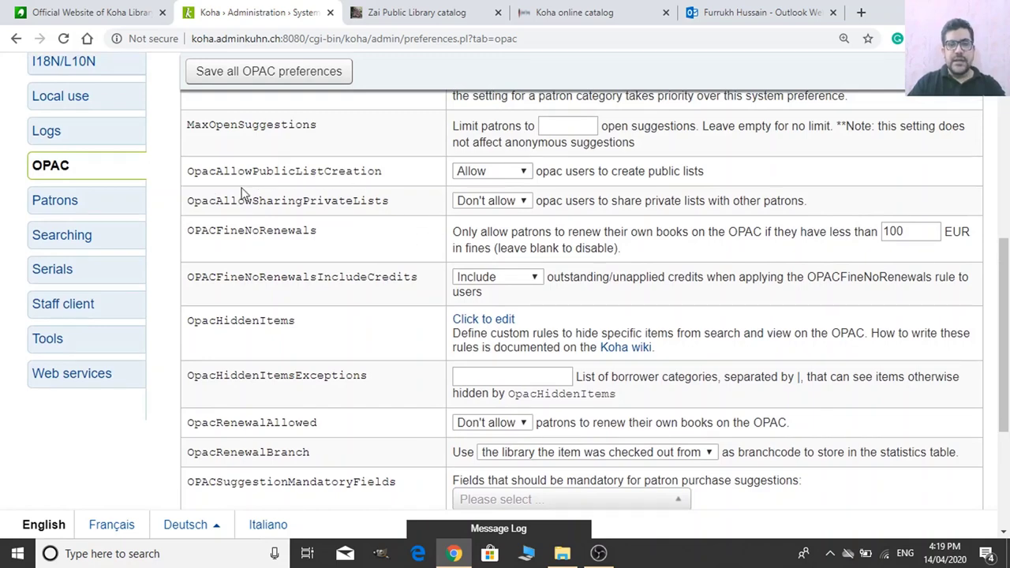
{"action": "scroll", "coordinate": [388, 252], "scroll_direction": "down", "scroll_amount": 1}
{"action": "scroll", "coordinate": [388, 260], "scroll_direction": "down", "scroll_amount": 1}
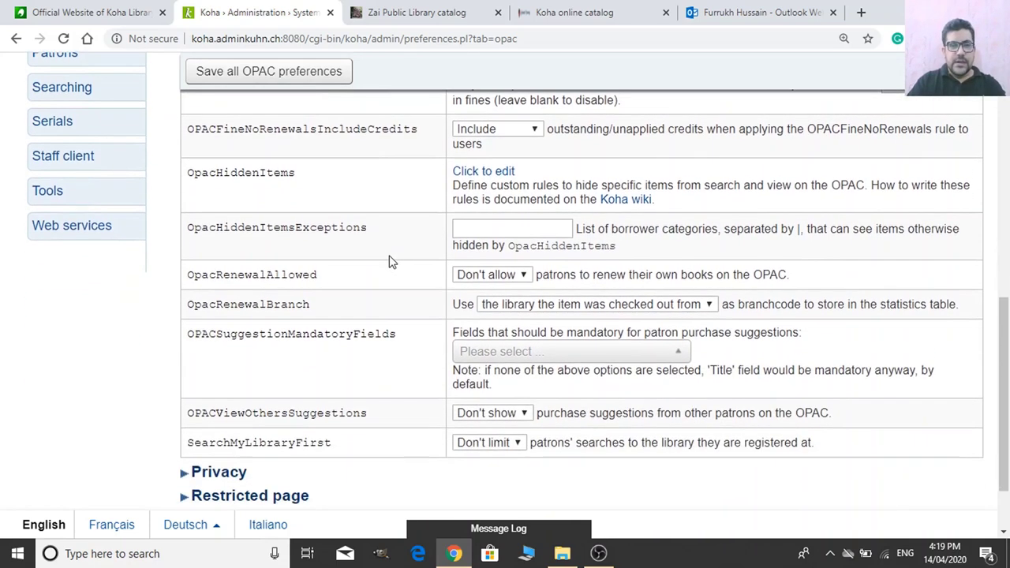
{"action": "scroll", "coordinate": [384, 287], "scroll_direction": "down", "scroll_amount": 1}
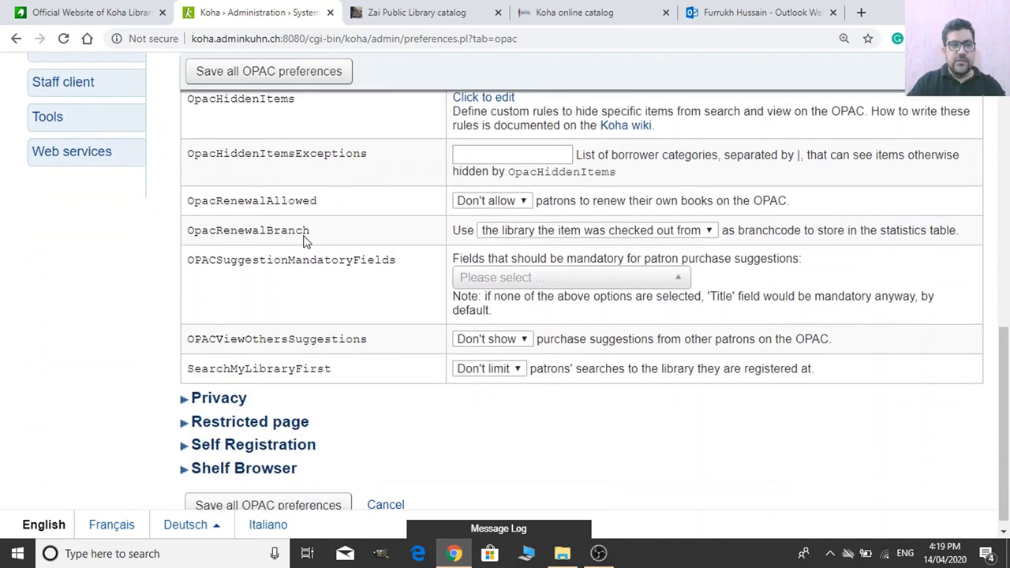
{"action": "scroll", "coordinate": [439, 206], "scroll_direction": "down", "scroll_amount": 1}
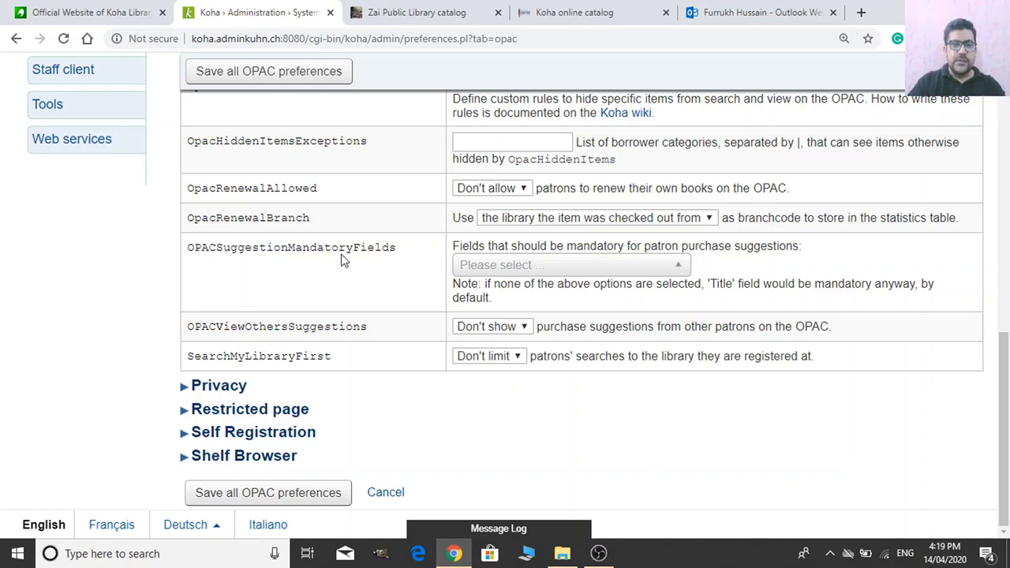
Tick Author, Title, Publisher name, Publication place and Patron reason in OPACSuggestionMandatoryFields.
{"action": "left_click", "coordinate": [505, 265]}
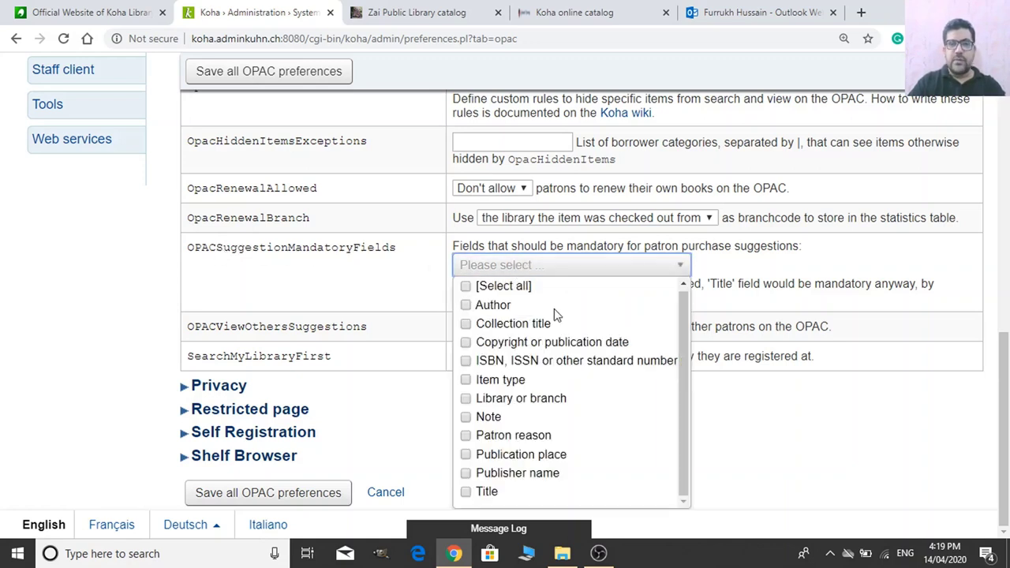
{"action": "left_click", "coordinate": [505, 307]}
{"action": "scroll", "coordinate": [650, 489], "scroll_direction": "down", "scroll_amount": 1}
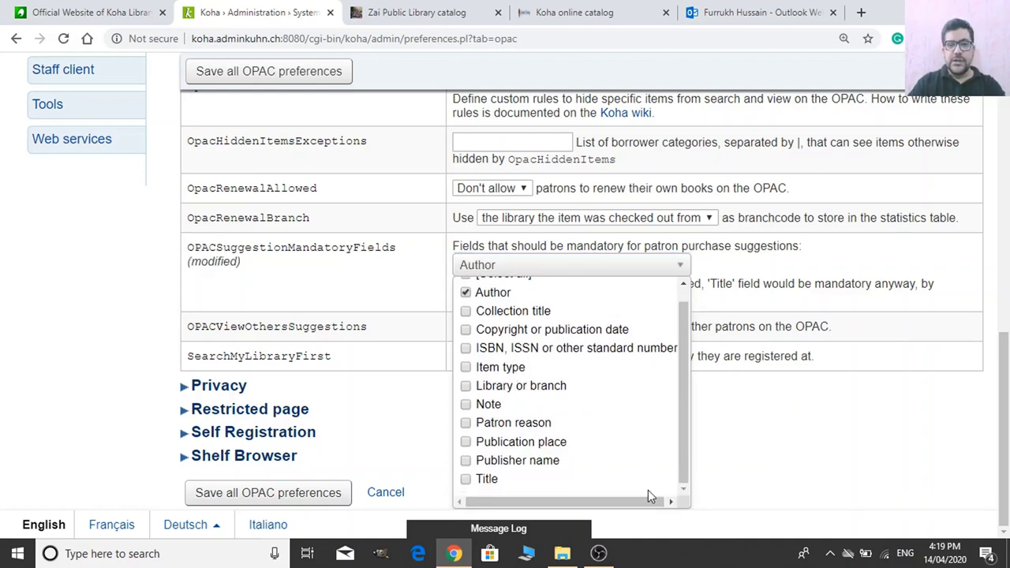
{"action": "left_click", "coordinate": [485, 481]}
{"action": "left_click", "coordinate": [507, 463]}
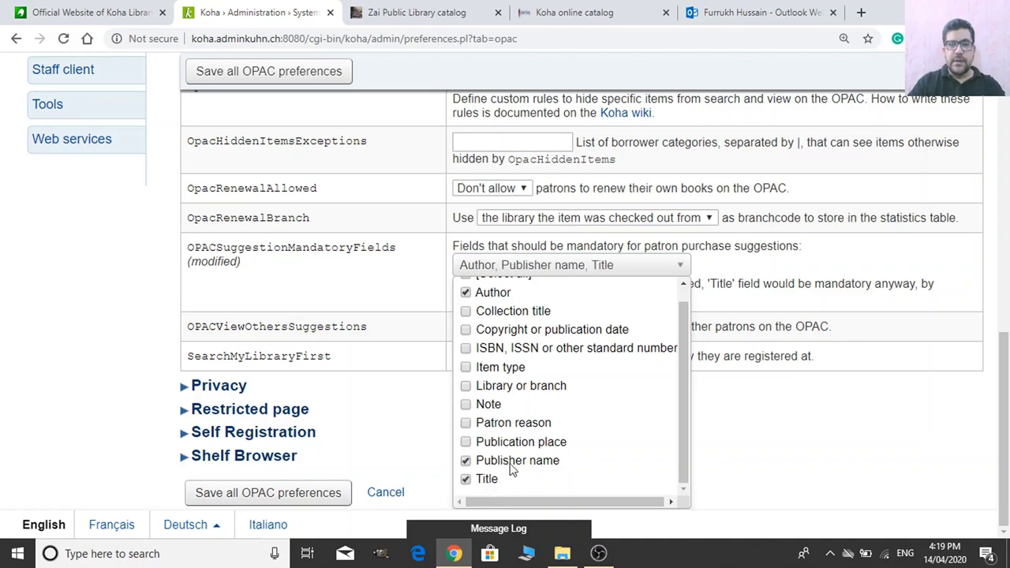
{"action": "left_click", "coordinate": [545, 443]}
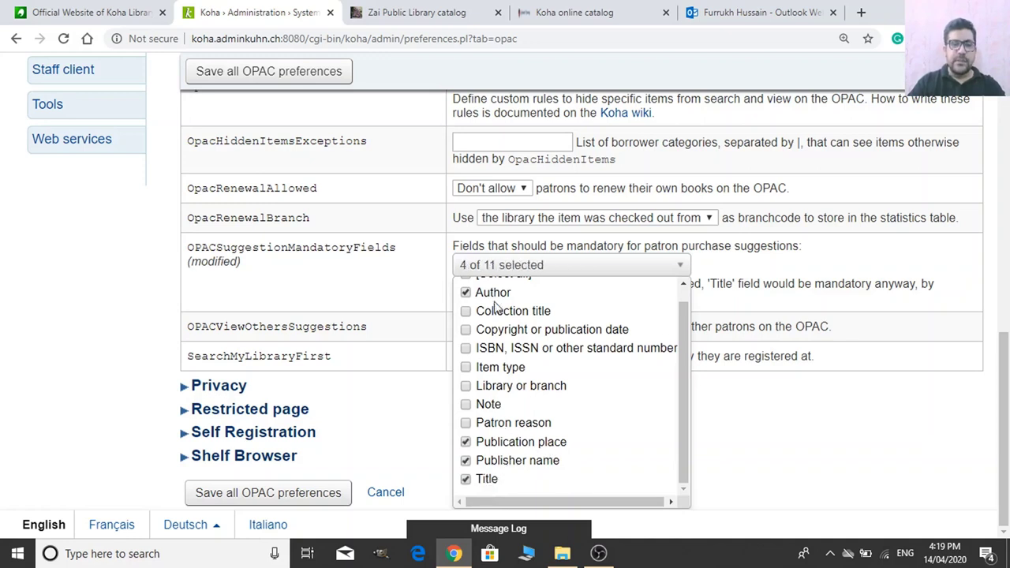
{"action": "left_click", "coordinate": [525, 423]}
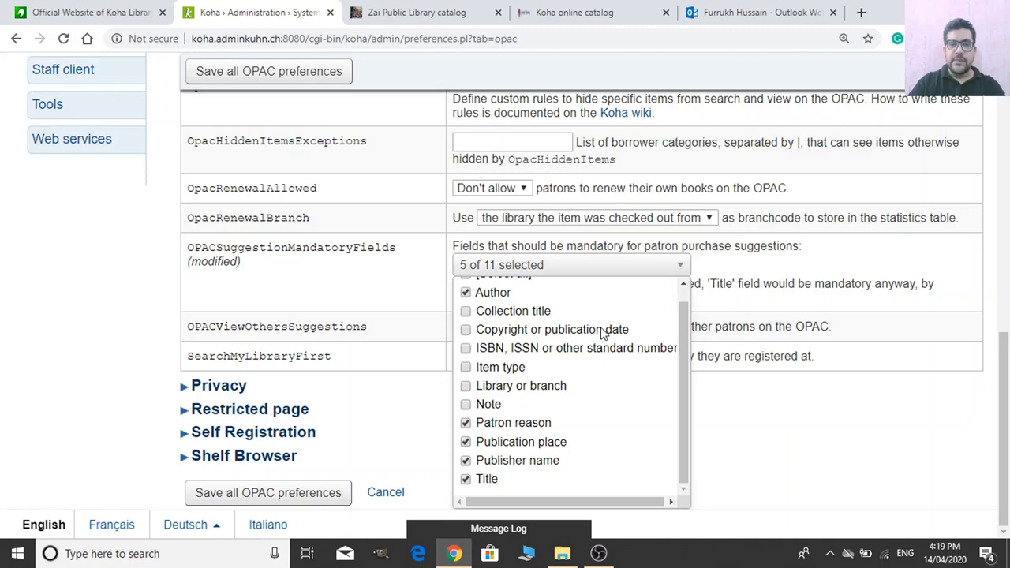
Leave ISBN, ISSN or other standard number unrequired, close the field list, and expand Privacy.
{"action": "left_click", "coordinate": [528, 355]}
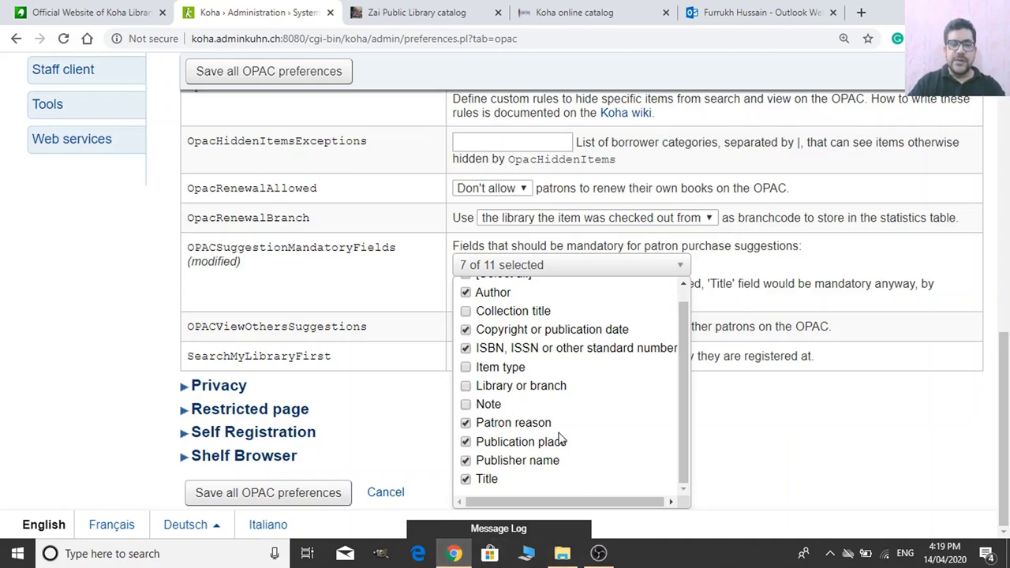
{"action": "left_click", "coordinate": [525, 353]}
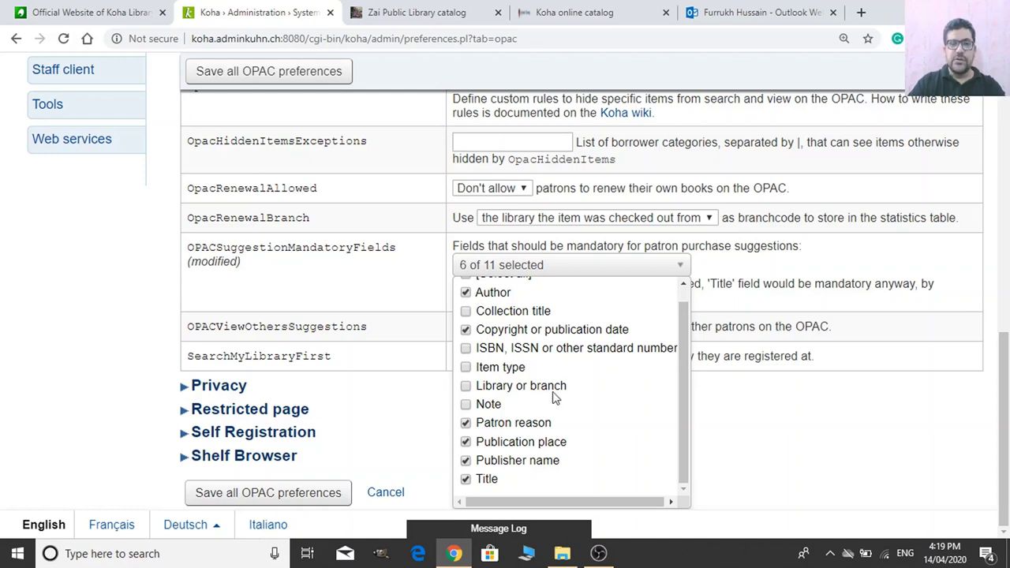
{"action": "scroll", "coordinate": [490, 365], "scroll_direction": "up", "scroll_amount": 1}
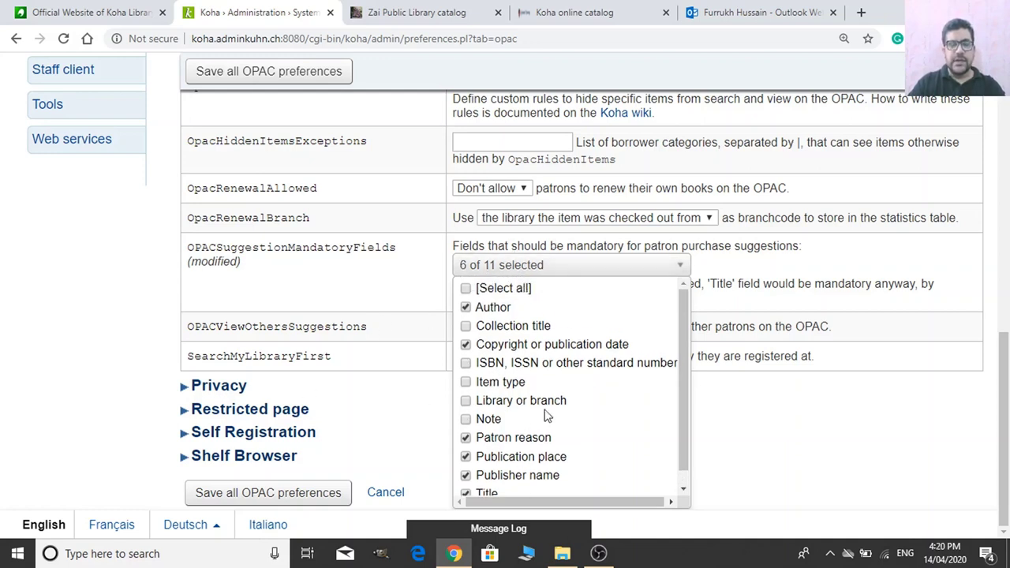
{"action": "left_click", "coordinate": [870, 440]}
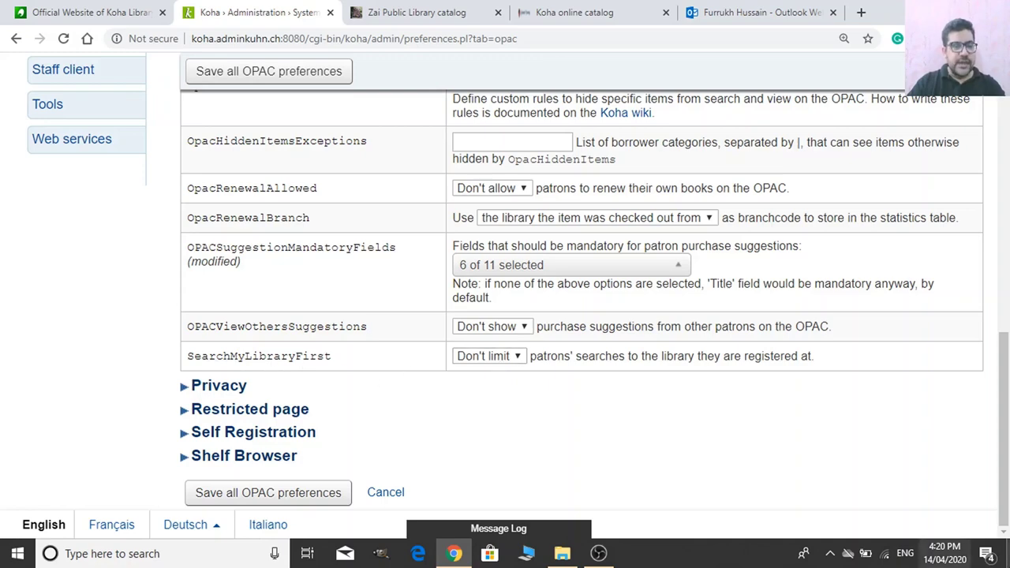
{"action": "left_click", "coordinate": [230, 386]}
Scroll past the Privacy settings and expand the Restricted page preferences.
{"action": "scroll", "coordinate": [324, 426], "scroll_direction": "down", "scroll_amount": 3}
{"action": "scroll", "coordinate": [326, 428], "scroll_direction": "down", "scroll_amount": 1}
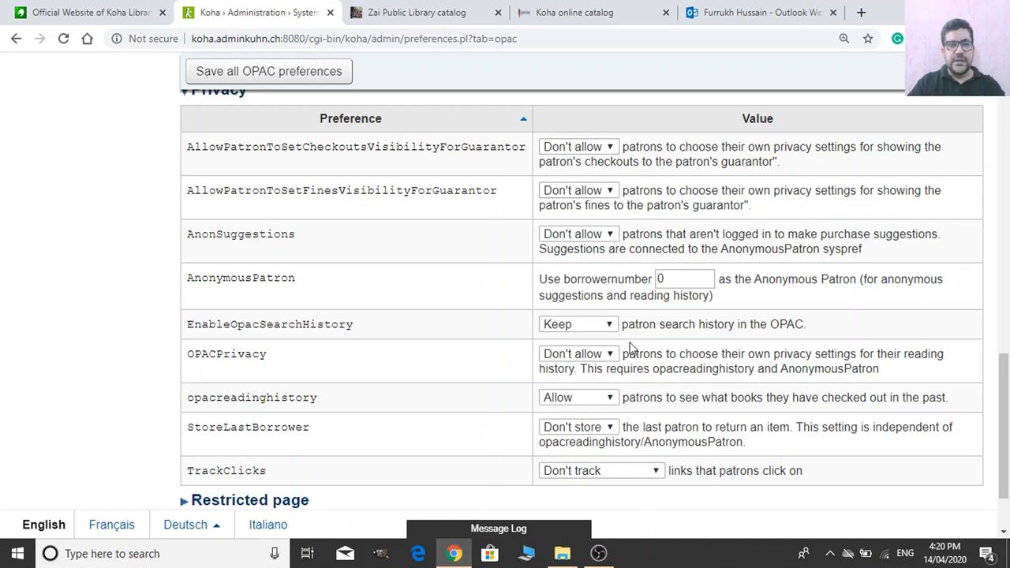
{"action": "scroll", "coordinate": [631, 347], "scroll_direction": "down", "scroll_amount": 1}
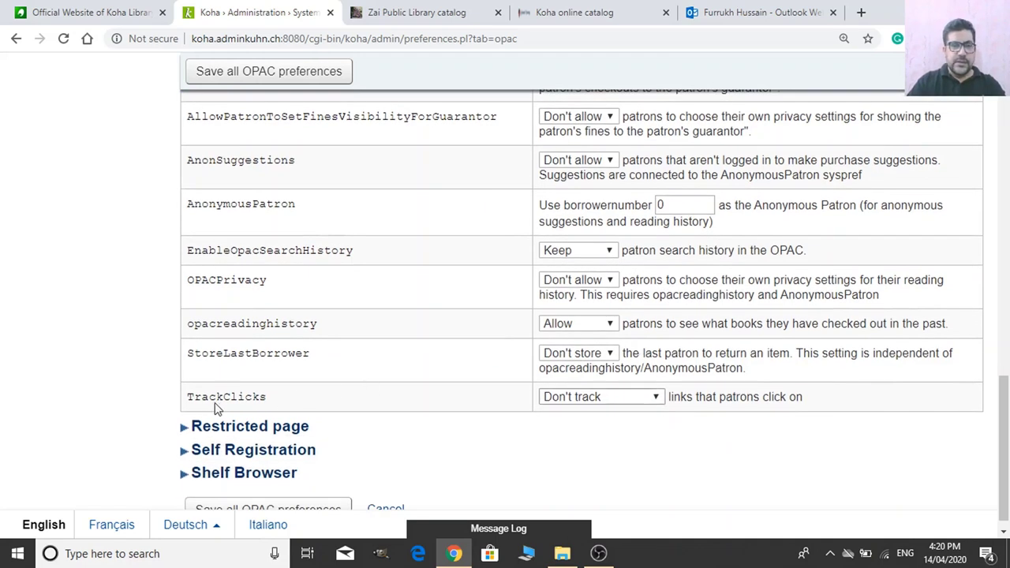
{"action": "scroll", "coordinate": [473, 415], "scroll_direction": "down", "scroll_amount": 1}
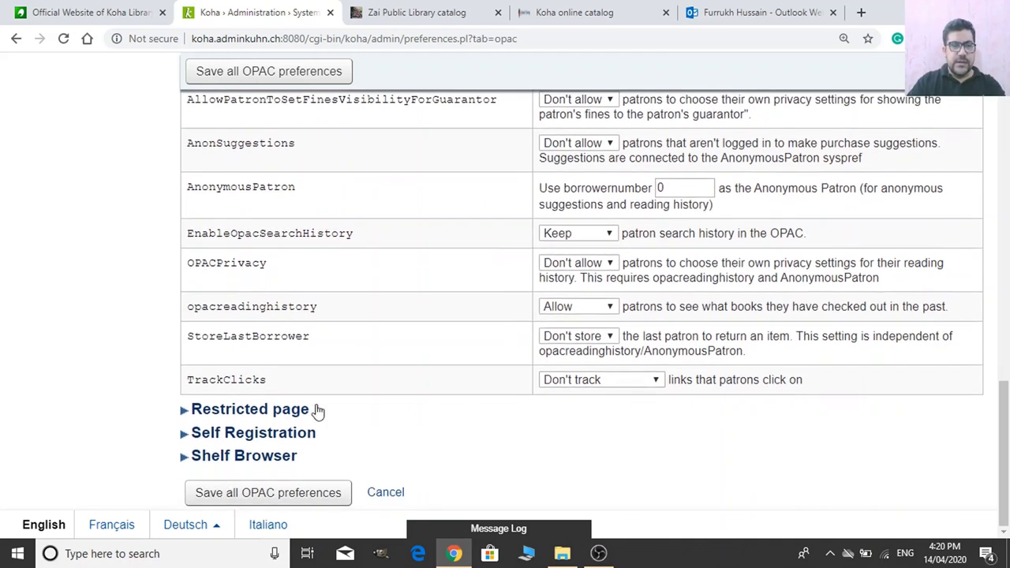
{"action": "left_click", "coordinate": [270, 410]}
{"action": "scroll", "coordinate": [532, 410], "scroll_direction": "down", "scroll_amount": 2}
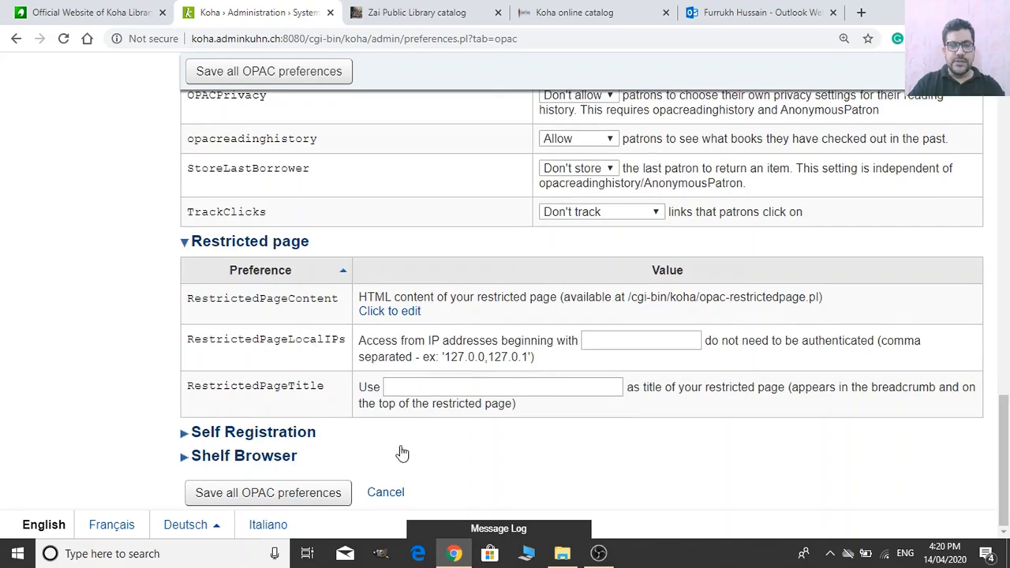
Expand the Self Registration preferences and start editing PatronSelfModificationBorrowerUnwantedField.
{"action": "left_click", "coordinate": [264, 439]}
{"action": "scroll", "coordinate": [658, 433], "scroll_direction": "down", "scroll_amount": 3}
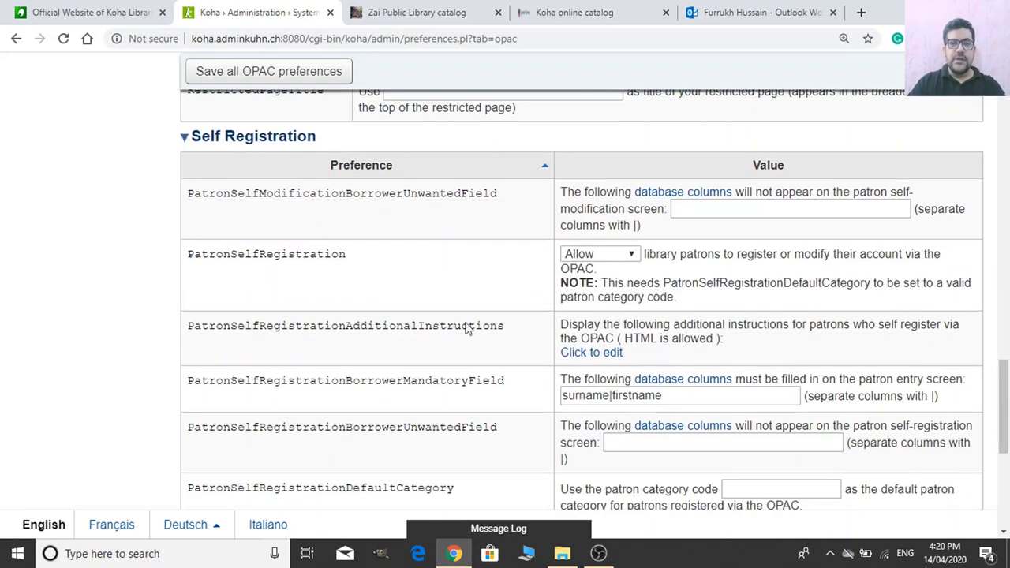
{"action": "scroll", "coordinate": [516, 328], "scroll_direction": "up", "scroll_amount": 15}
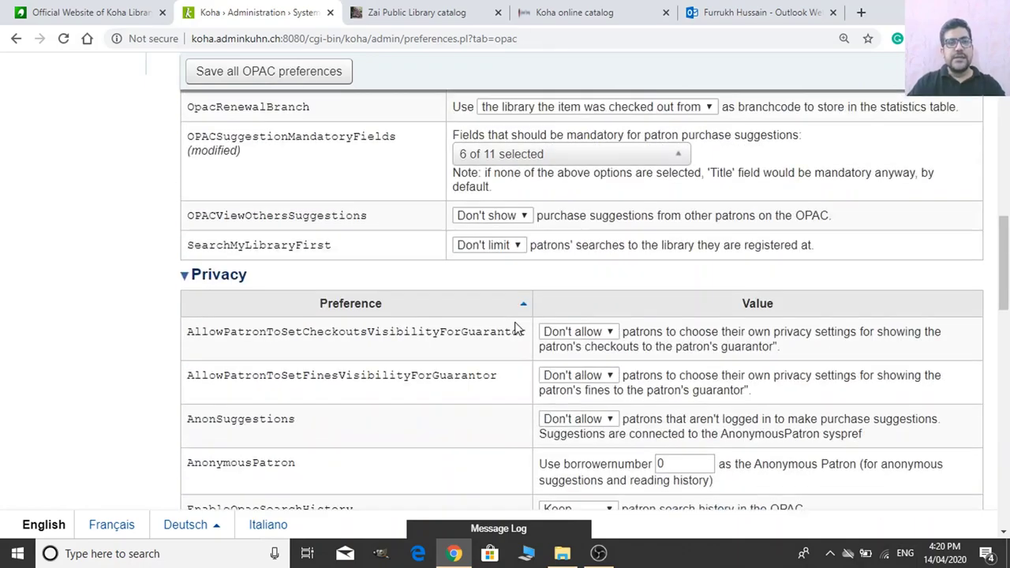
{"action": "scroll", "coordinate": [517, 327], "scroll_direction": "up", "scroll_amount": 5}
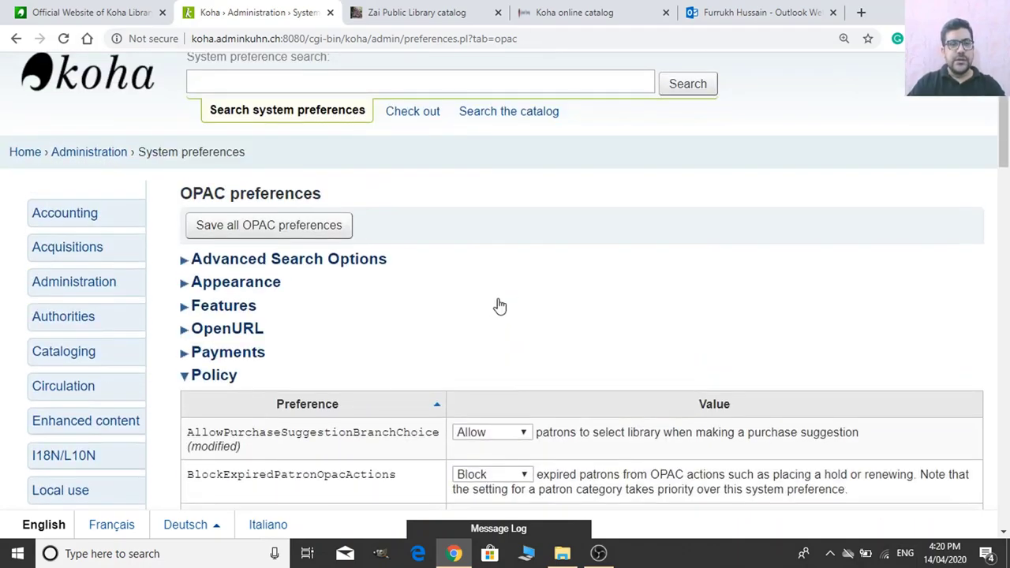
{"action": "scroll", "coordinate": [500, 302], "scroll_direction": "down", "scroll_amount": 15}
{"action": "scroll", "coordinate": [481, 365], "scroll_direction": "up", "scroll_amount": 2}
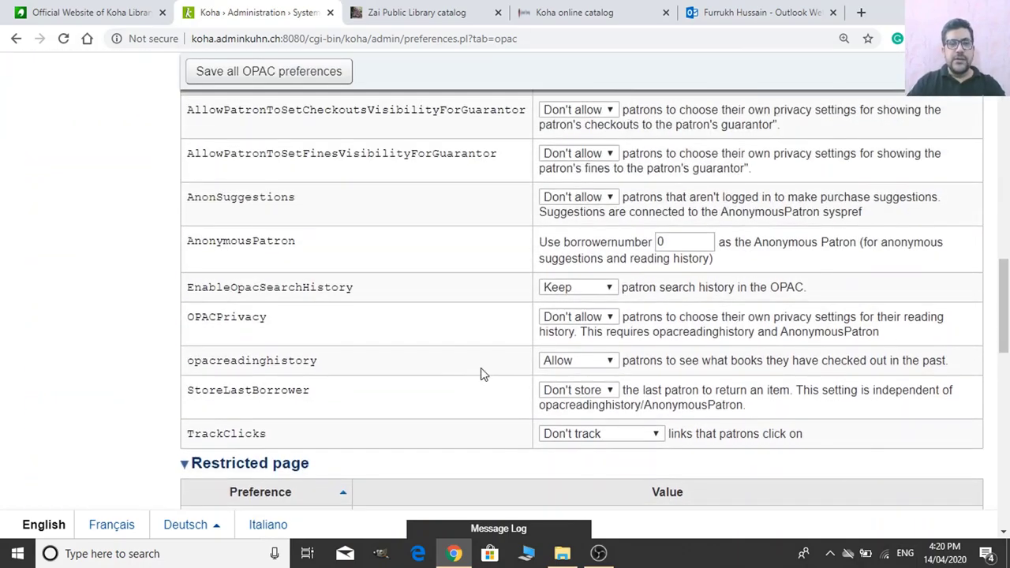
{"action": "scroll", "coordinate": [481, 365], "scroll_direction": "down", "scroll_amount": 6}
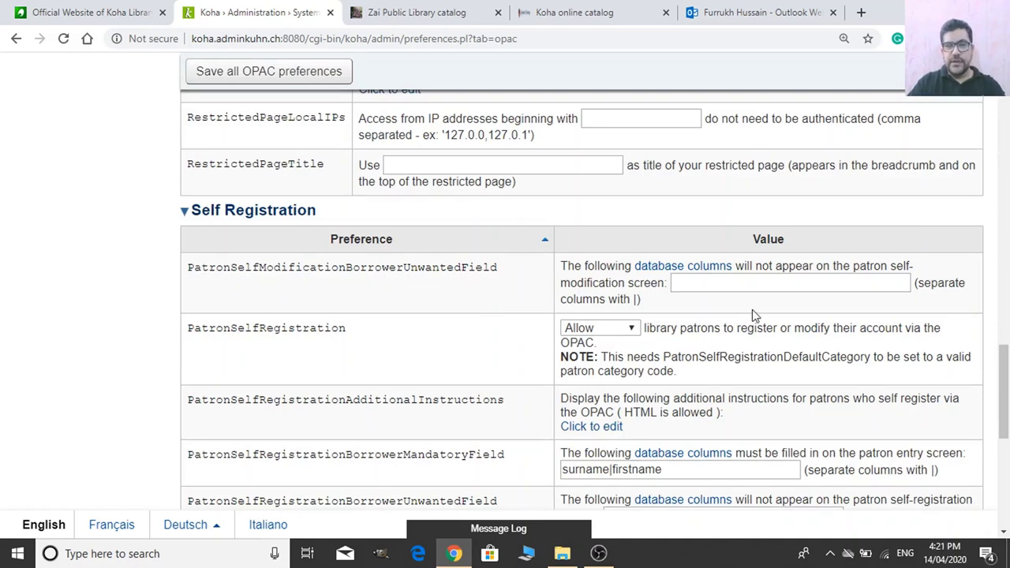
{"action": "left_click", "coordinate": [737, 282]}
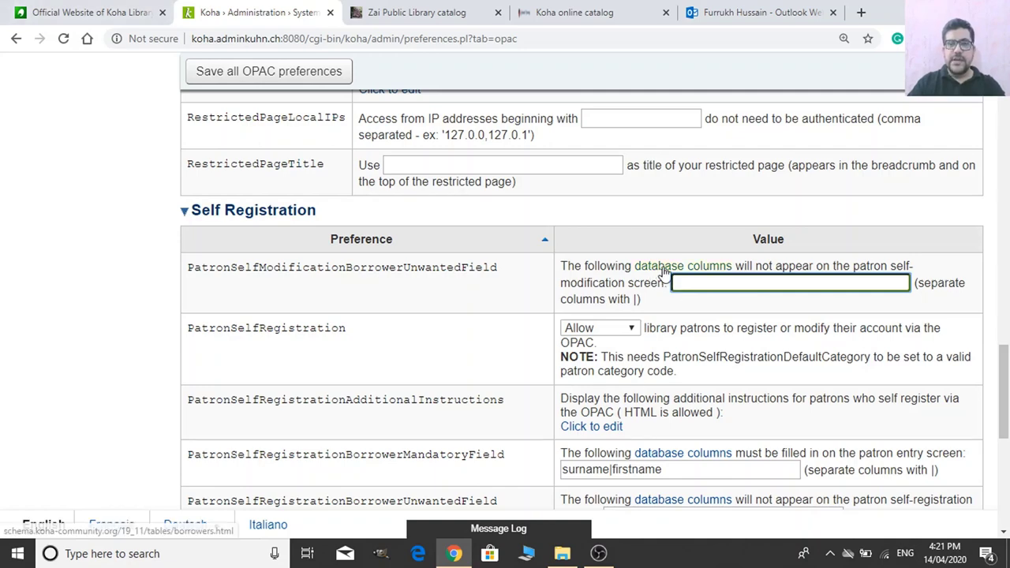
Focus the PatronSelfRegistrationBorrowerMandatoryField entry holding surname|firstname.
{"action": "scroll", "coordinate": [395, 341], "scroll_direction": "down", "scroll_amount": 2}
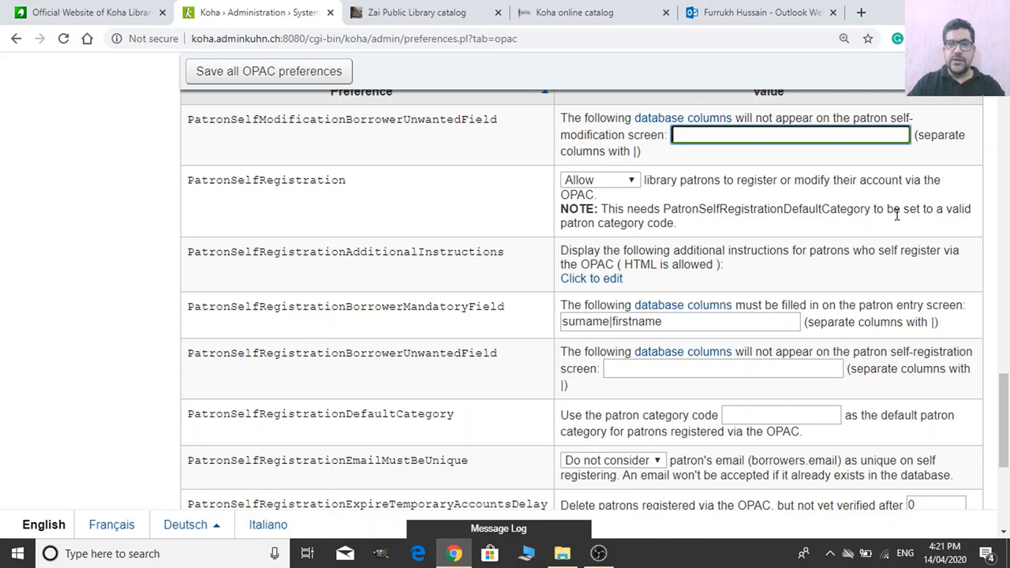
{"action": "scroll", "coordinate": [419, 261], "scroll_direction": "down", "scroll_amount": 1}
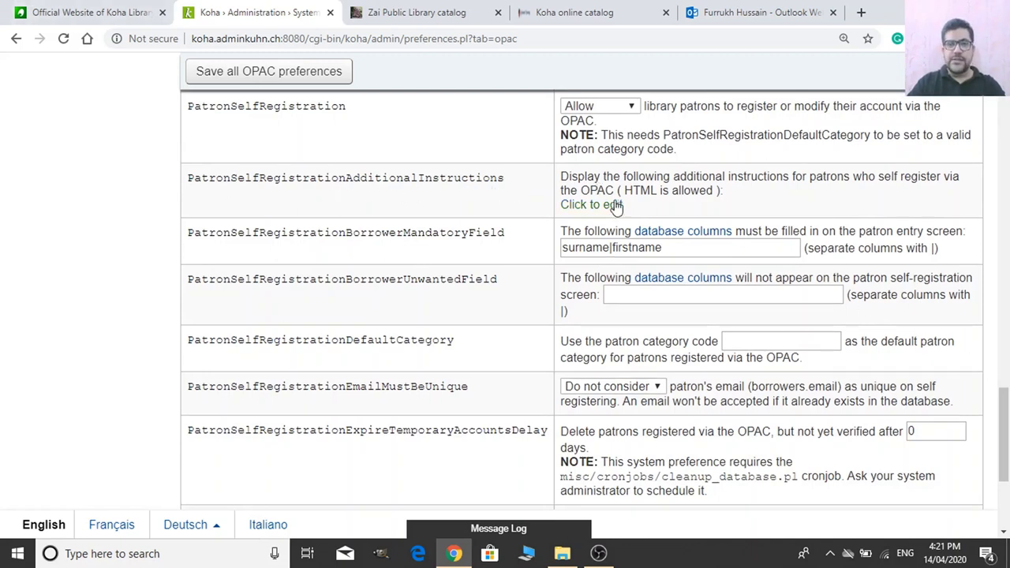
{"action": "scroll", "coordinate": [288, 396], "scroll_direction": "down", "scroll_amount": 1}
{"action": "scroll", "coordinate": [288, 397], "scroll_direction": "up", "scroll_amount": 1}
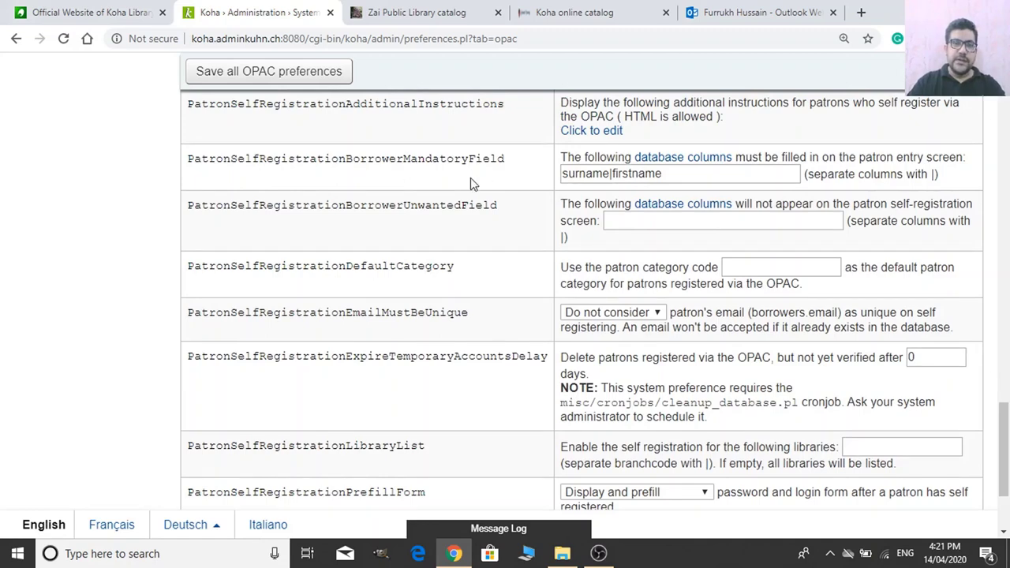
{"action": "scroll", "coordinate": [911, 275], "scroll_direction": "up", "scroll_amount": 3}
{"action": "scroll", "coordinate": [671, 395], "scroll_direction": "down", "scroll_amount": 1}
{"action": "left_click", "coordinate": [686, 328]}
{"action": "scroll", "coordinate": [725, 355], "scroll_direction": "down", "scroll_amount": 2}
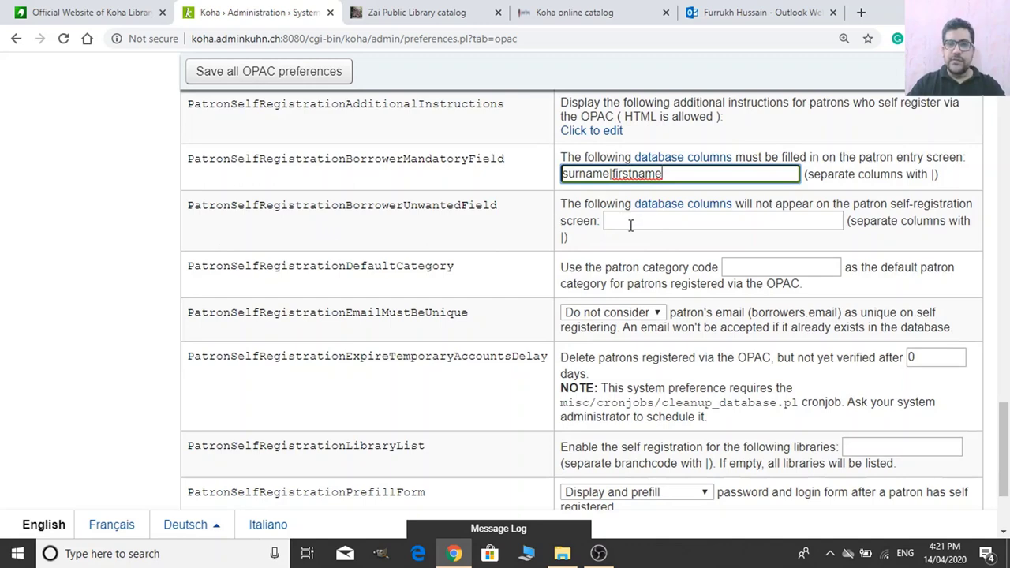
{"action": "scroll", "coordinate": [520, 281], "scroll_direction": "down", "scroll_amount": 2}
{"action": "scroll", "coordinate": [503, 271], "scroll_direction": "up", "scroll_amount": 2}
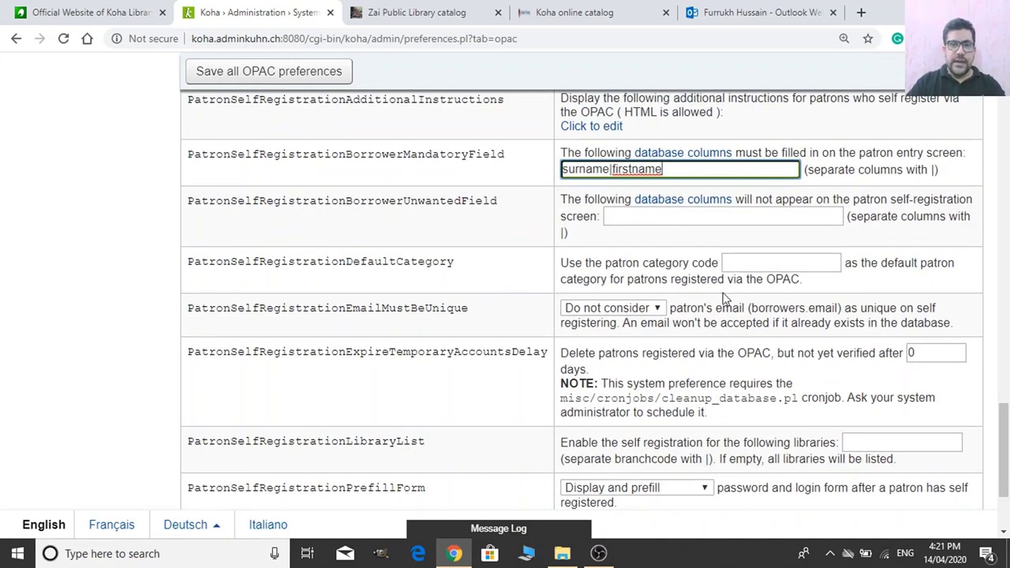
{"action": "scroll", "coordinate": [366, 275], "scroll_direction": "down", "scroll_amount": 1}
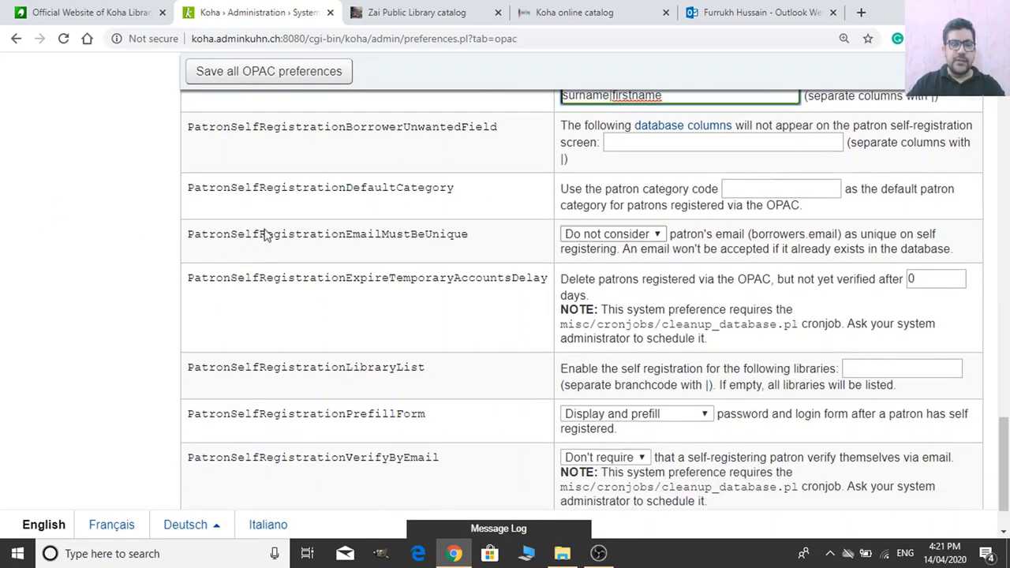
{"action": "scroll", "coordinate": [559, 323], "scroll_direction": "down", "scroll_amount": 1}
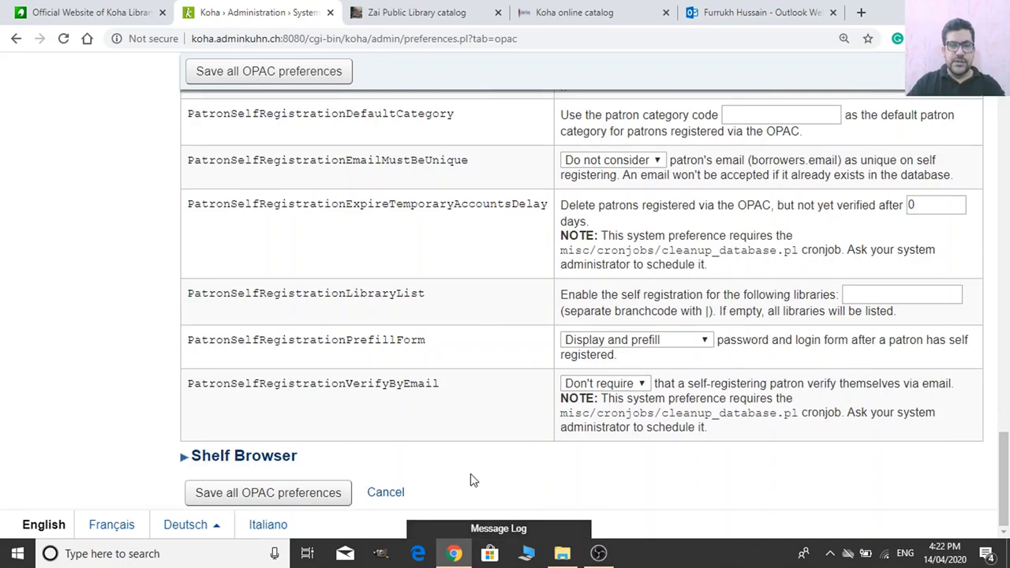
Expand the Shelf Browser preferences and scroll back up the list.
{"action": "left_click", "coordinate": [280, 458]}
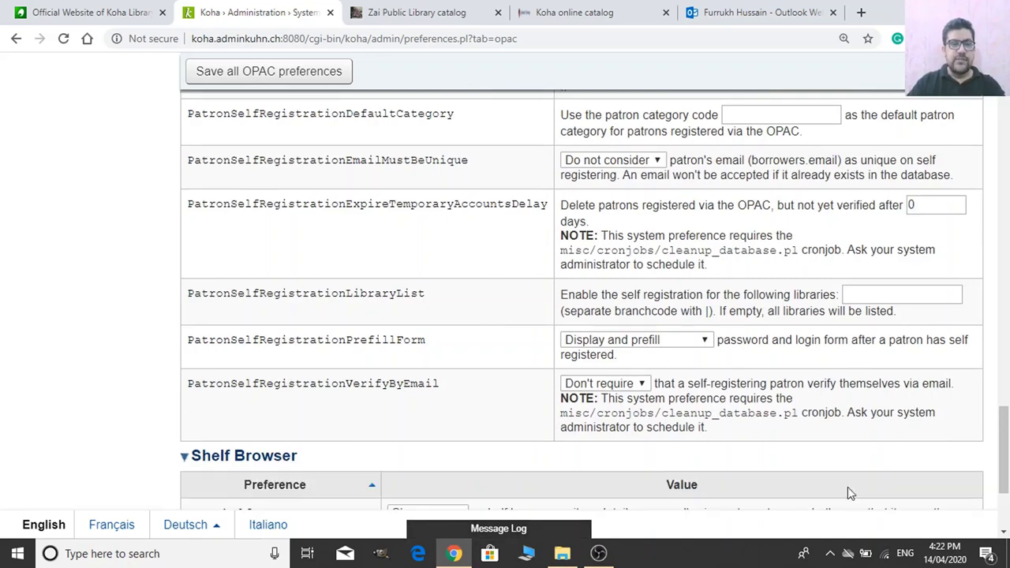
{"action": "scroll", "coordinate": [809, 378], "scroll_direction": "down", "scroll_amount": 3}
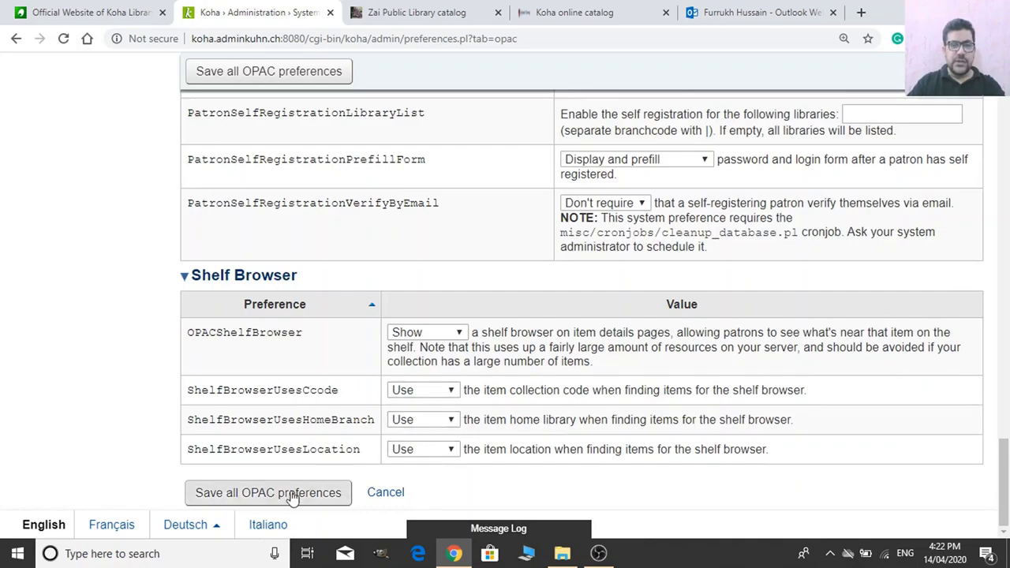
{"action": "scroll", "coordinate": [317, 484], "scroll_direction": "up", "scroll_amount": 9}
{"action": "scroll", "coordinate": [320, 485], "scroll_direction": "up", "scroll_amount": 15}
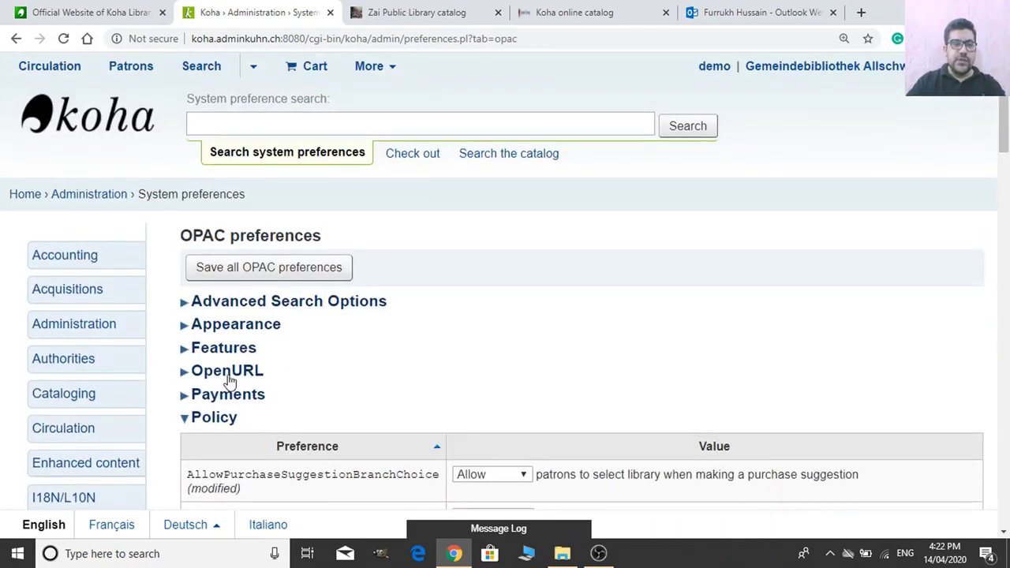
Expand the Appearance preferences section and scroll through its settings.
{"action": "left_click", "coordinate": [229, 324]}
{"action": "scroll", "coordinate": [552, 428], "scroll_direction": "down", "scroll_amount": 10}
{"action": "scroll", "coordinate": [552, 428], "scroll_direction": "down", "scroll_amount": 10}
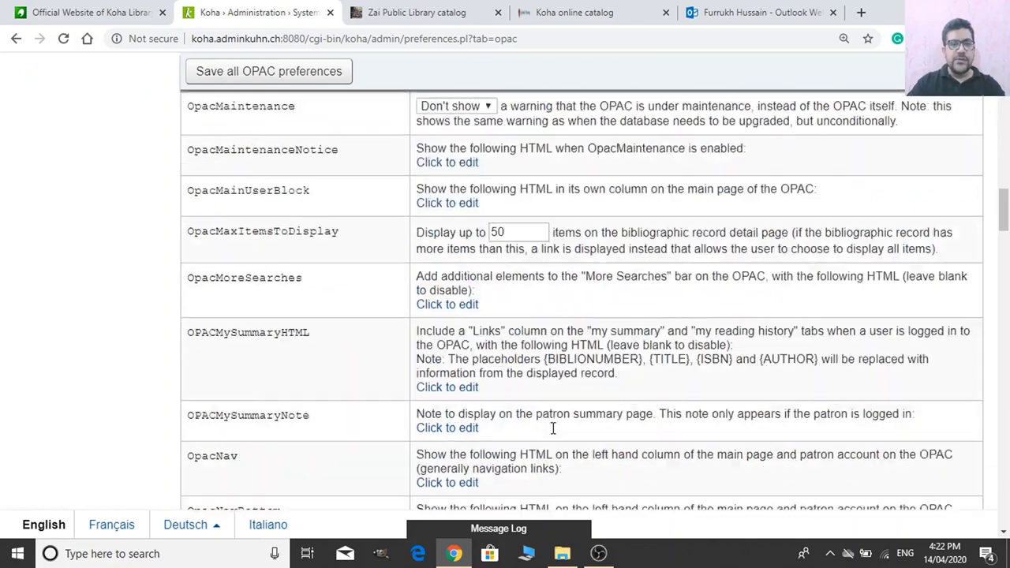
{"action": "scroll", "coordinate": [547, 422], "scroll_direction": "down", "scroll_amount": 3}
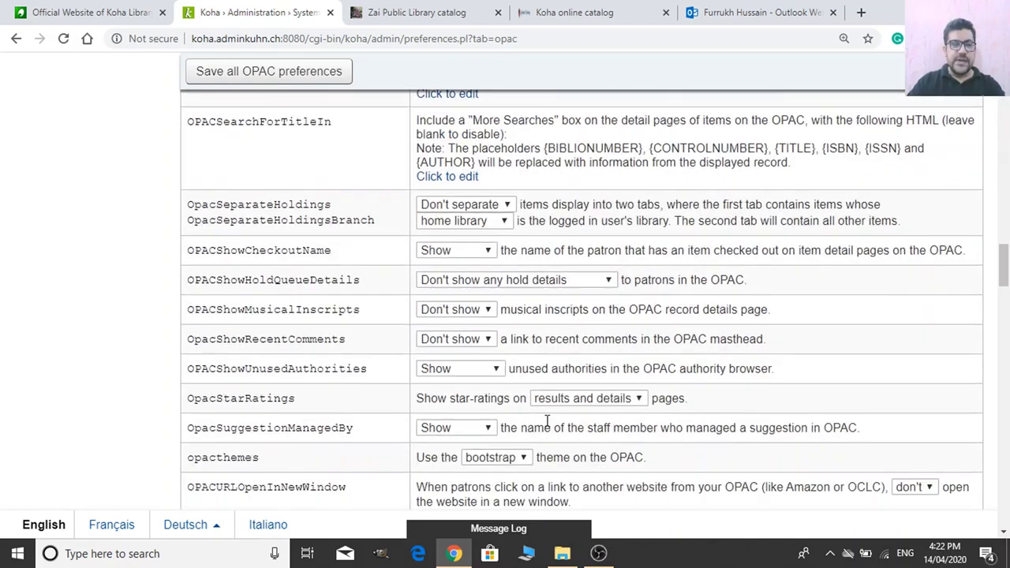
{"action": "scroll", "coordinate": [534, 418], "scroll_direction": "down", "scroll_amount": 2}
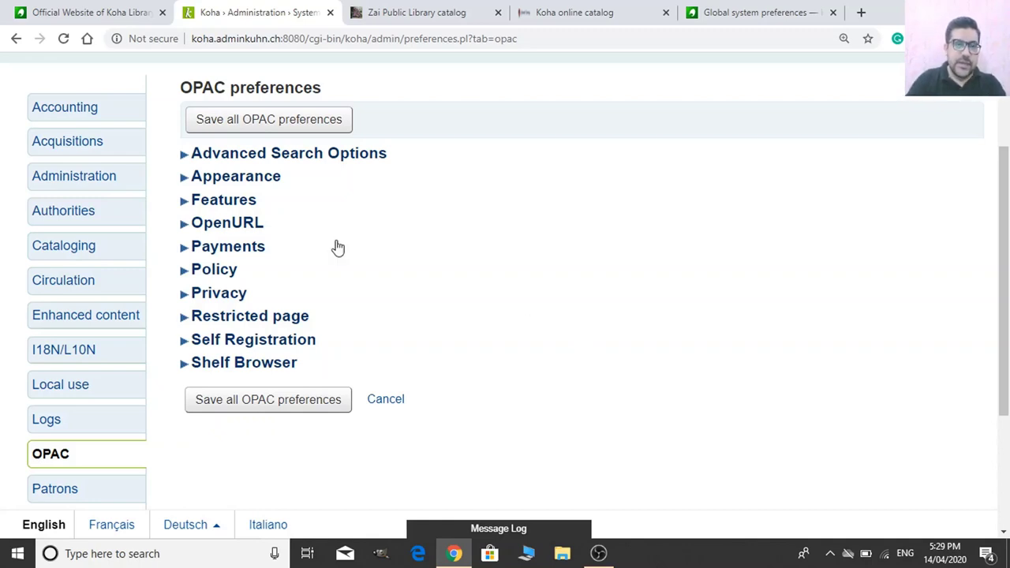
{"action": "left_click", "coordinate": [242, 180]}
{"action": "scroll", "coordinate": [526, 342], "scroll_direction": "down", "scroll_amount": 10}
{"action": "scroll", "coordinate": [526, 345], "scroll_direction": "down", "scroll_amount": 20}
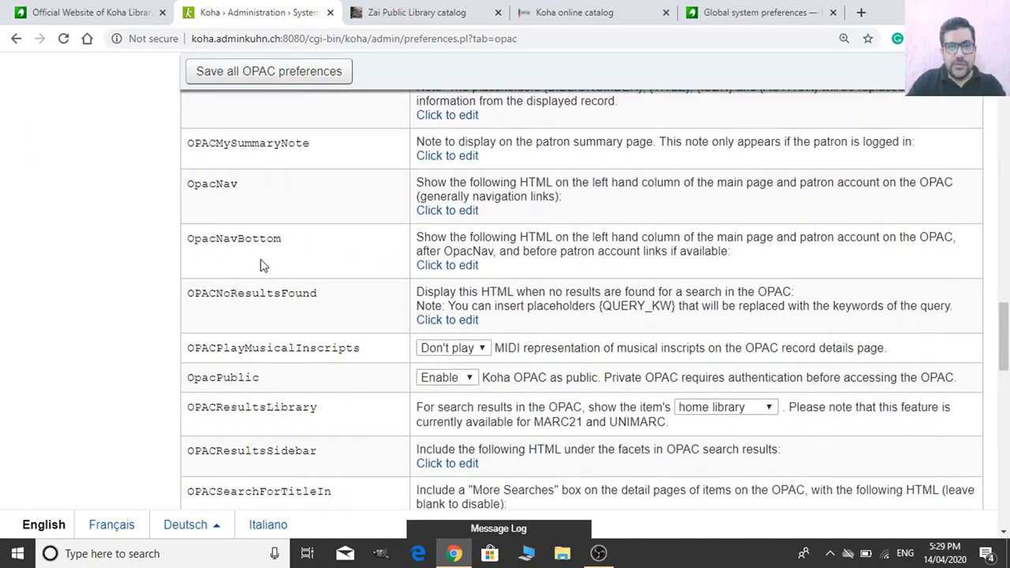
Scroll down the Appearance table to the OPACUserCSS and OPACUserJS rows.
{"action": "scroll", "coordinate": [234, 248], "scroll_direction": "down", "scroll_amount": 8}
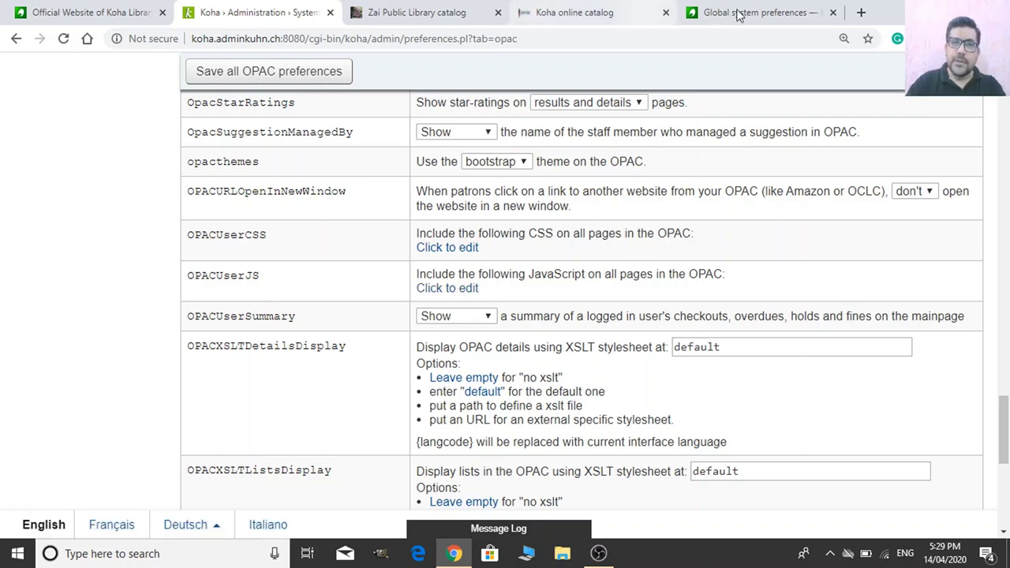
Search Google for 'koha jquery' in a new browser tab.
{"action": "left_click", "coordinate": [862, 14]}
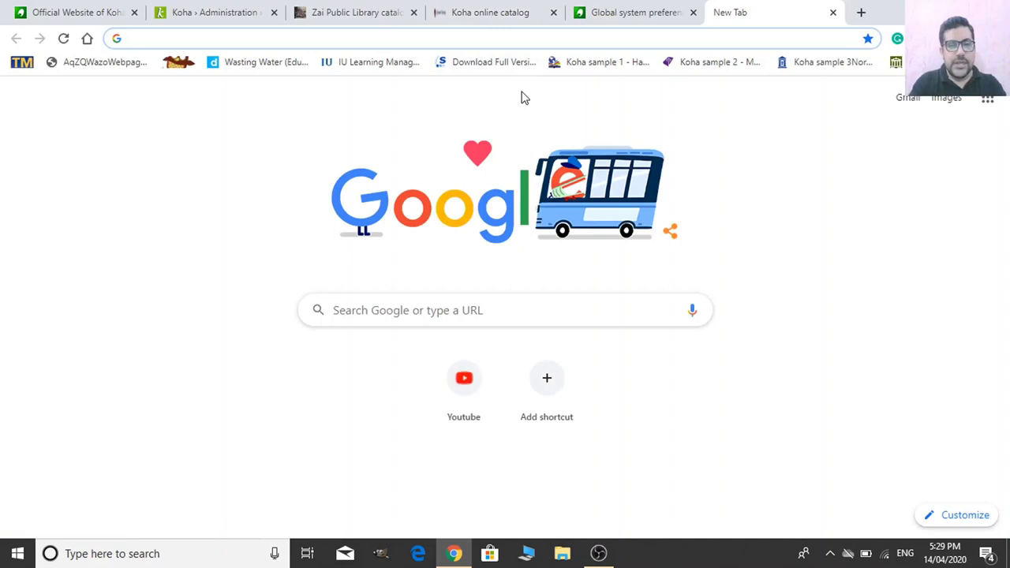
{"action": "type", "text": "koha "}
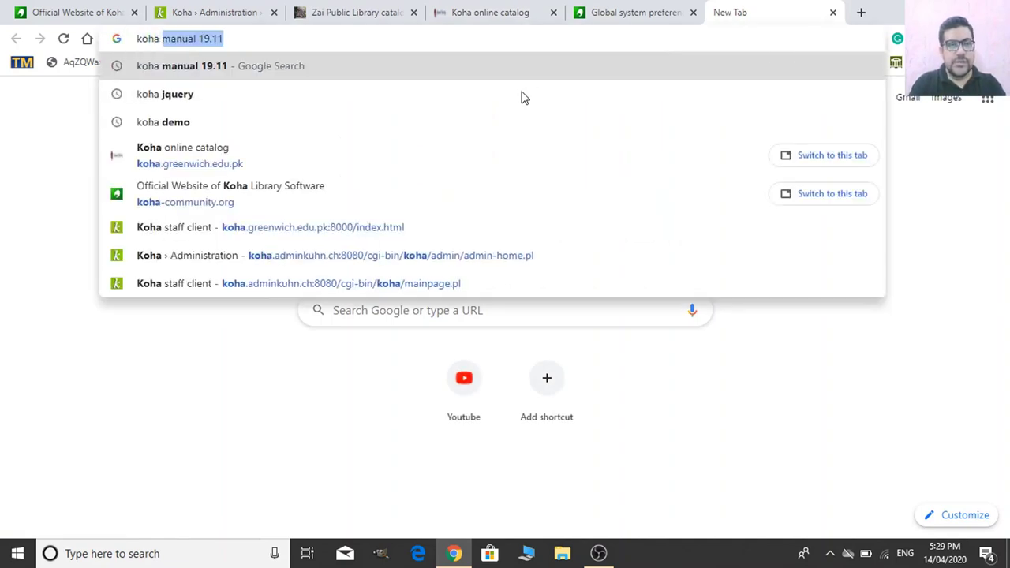
{"action": "type", "text": "jquery"}
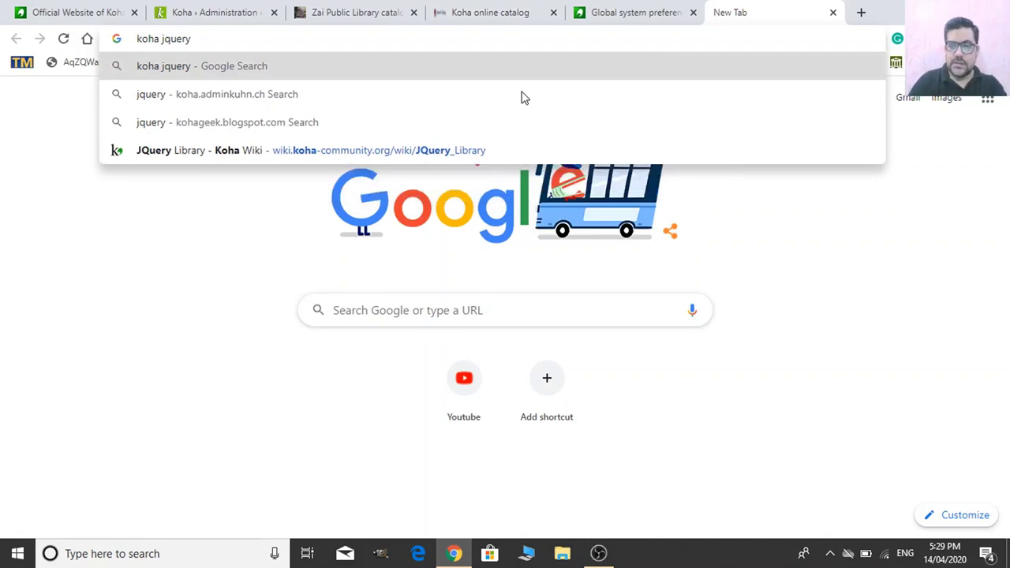
{"action": "key", "text": "Return"}
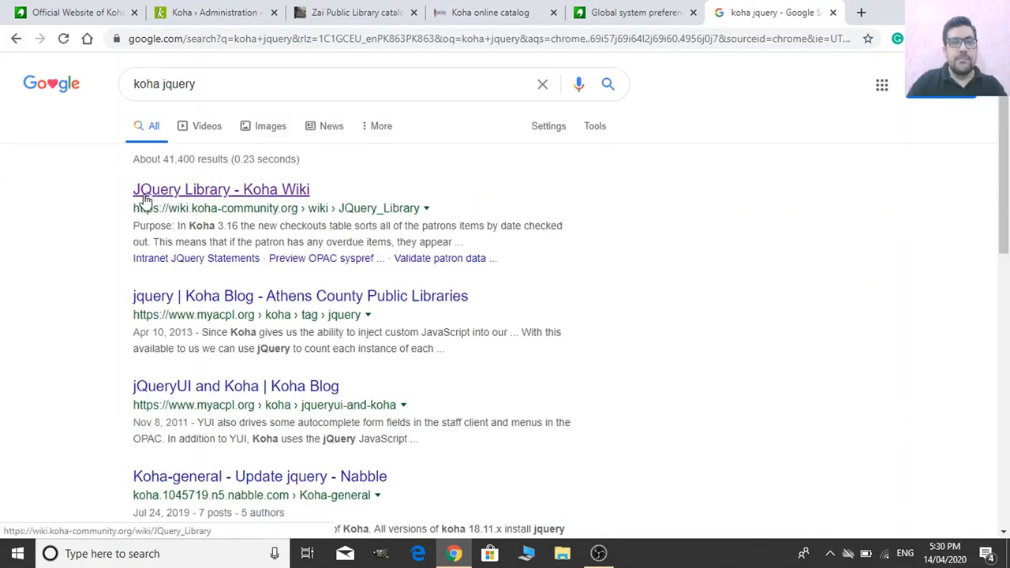
Open the 'JQuery Library - Koha Wiki' result, check the other catalog tabs, then return to it.
{"action": "left_click", "coordinate": [220, 194]}
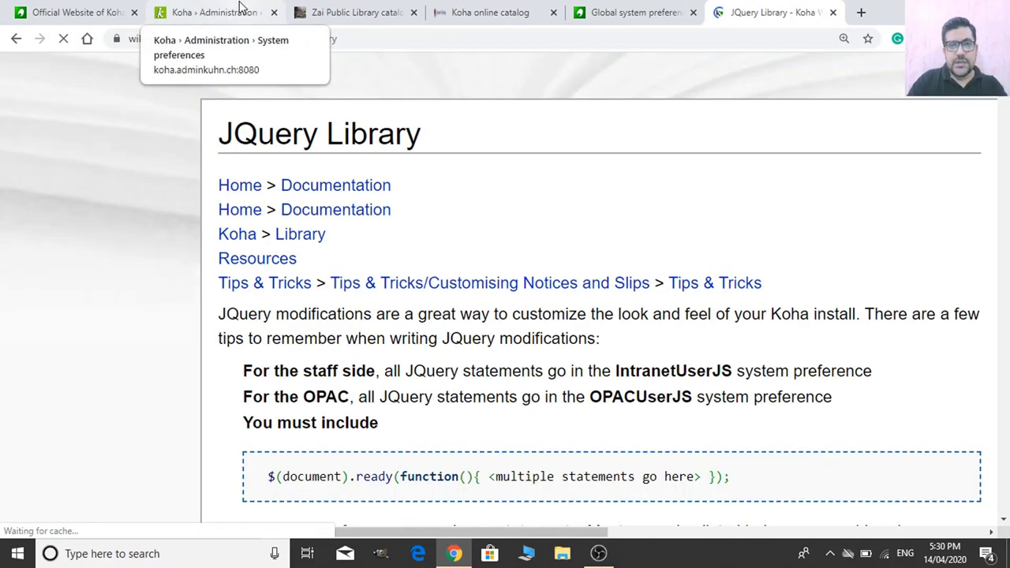
{"action": "left_click", "coordinate": [355, 8]}
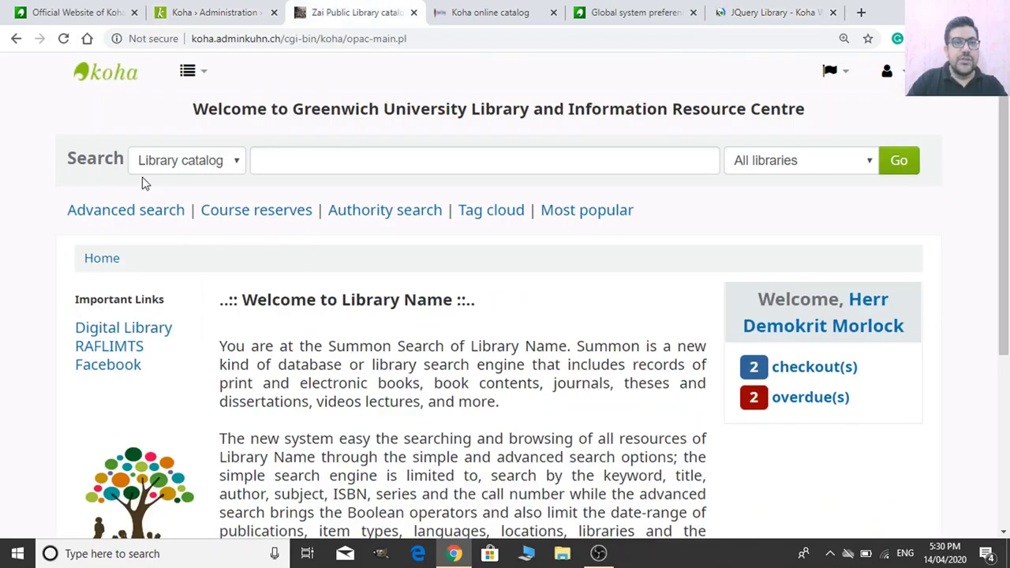
{"action": "left_click", "coordinate": [188, 167]}
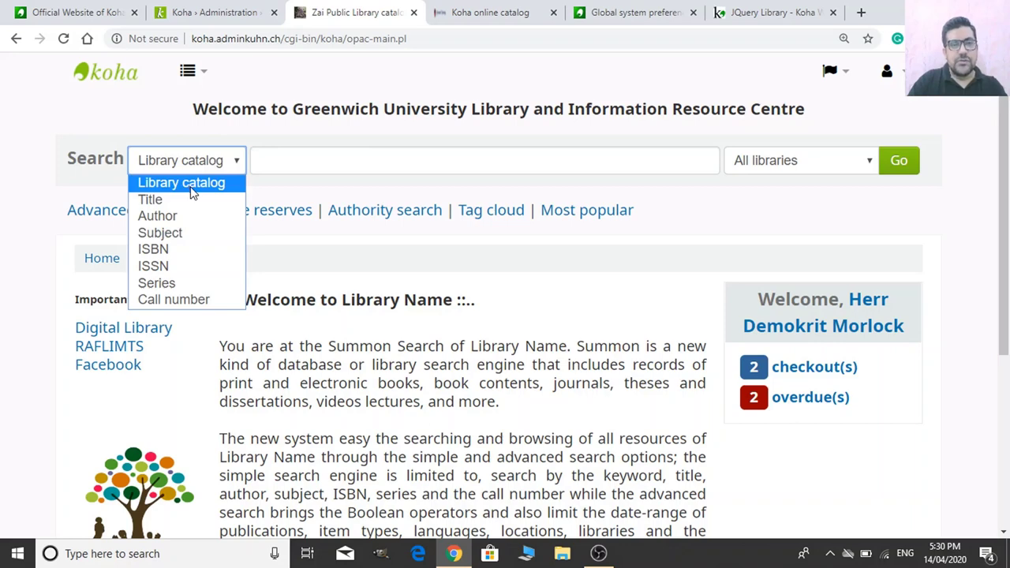
{"action": "left_click", "coordinate": [761, 13]}
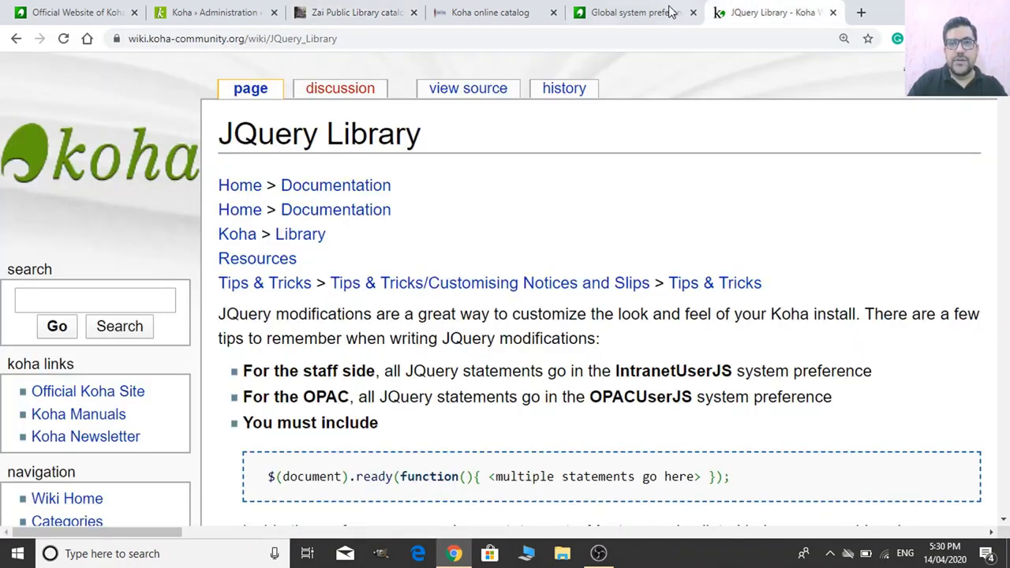
{"action": "left_click", "coordinate": [511, 11]}
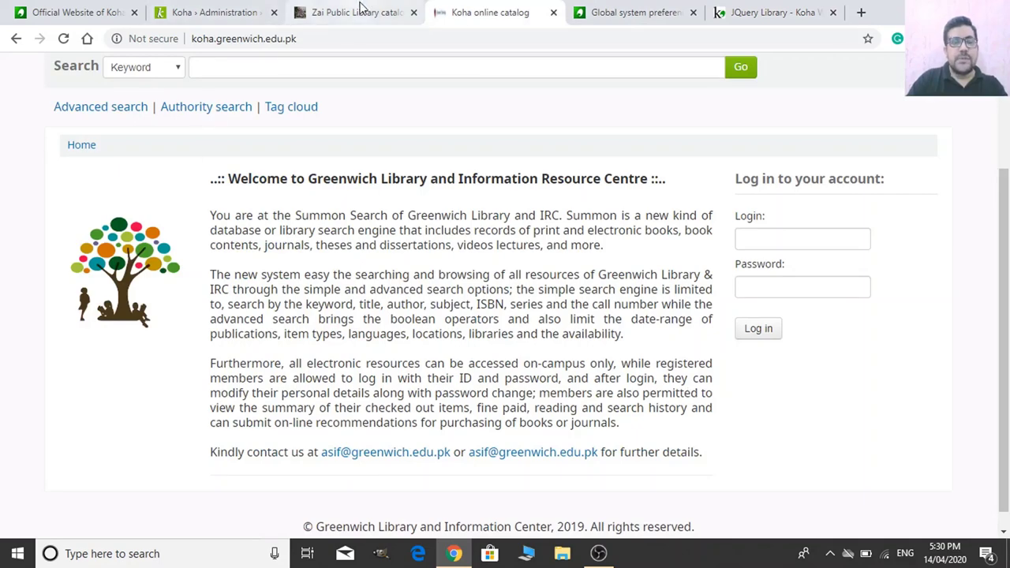
{"action": "left_click", "coordinate": [236, 9]}
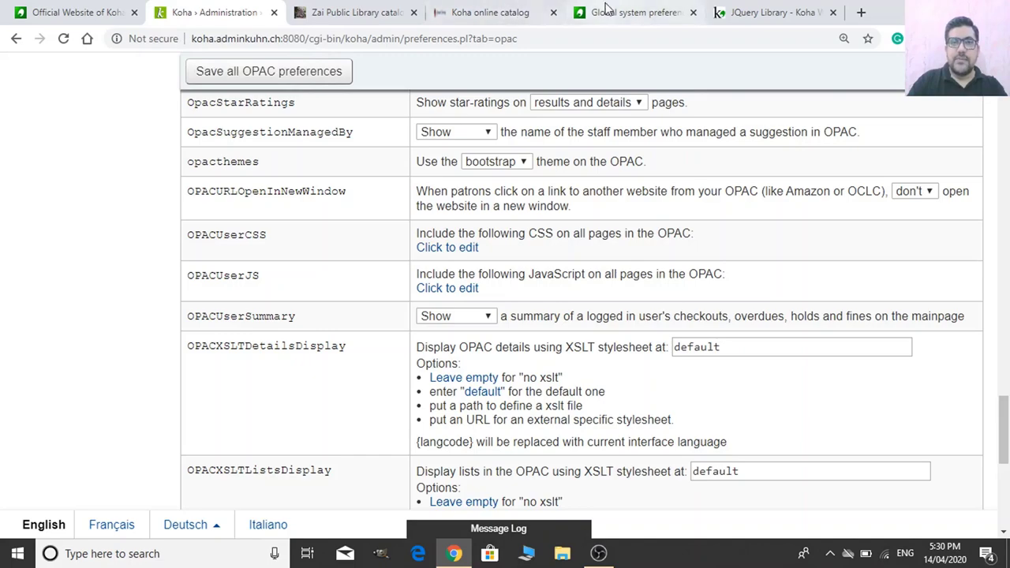
{"action": "left_click", "coordinate": [635, 12]}
{"action": "left_click", "coordinate": [761, 11]}
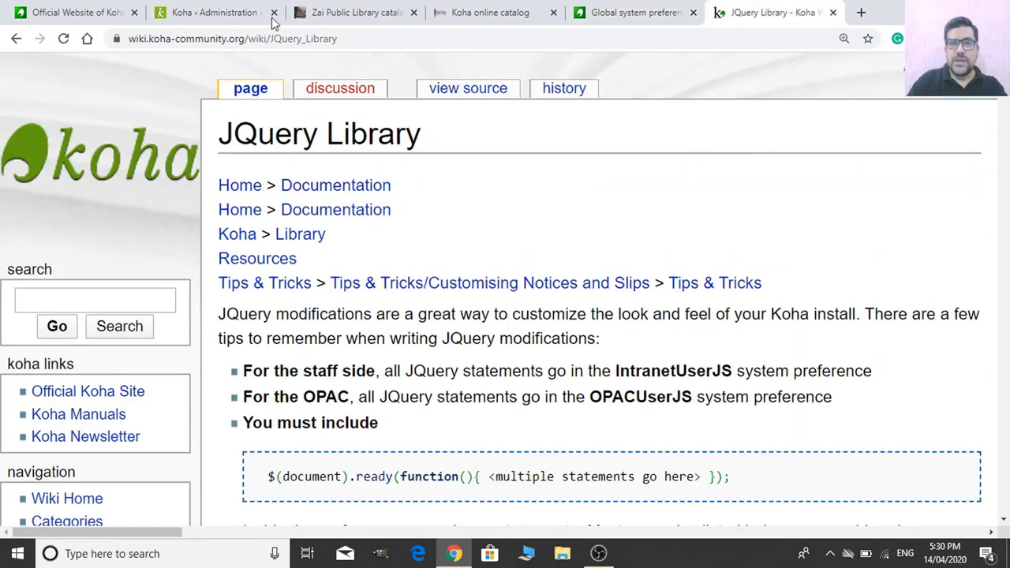
Scroll through the JQuery Library wiki page contents.
{"action": "scroll", "coordinate": [411, 306], "scroll_direction": "down", "scroll_amount": 12}
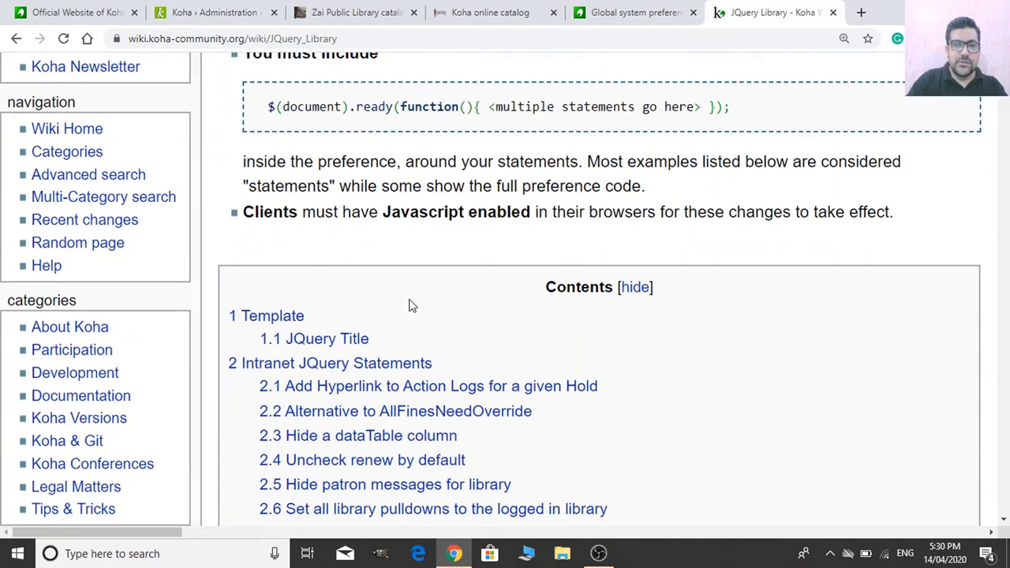
{"action": "scroll", "coordinate": [410, 306], "scroll_direction": "down", "scroll_amount": 4}
{"action": "scroll", "coordinate": [416, 312], "scroll_direction": "up", "scroll_amount": 10}
{"action": "scroll", "coordinate": [339, 254], "scroll_direction": "up", "scroll_amount": 2}
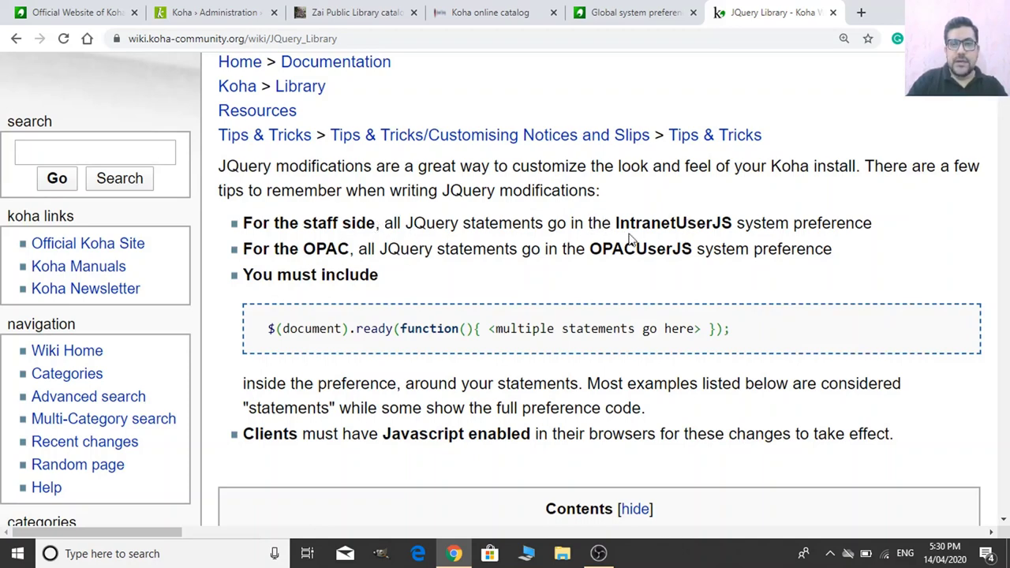
{"action": "scroll", "coordinate": [237, 285], "scroll_direction": "down", "scroll_amount": 1}
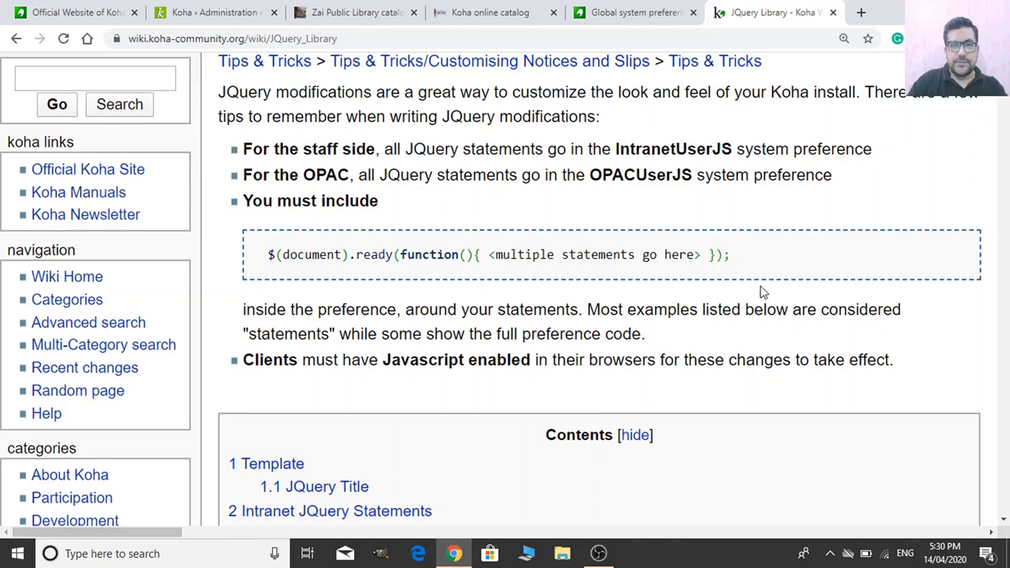
{"action": "scroll", "coordinate": [659, 269], "scroll_direction": "down", "scroll_amount": 5}
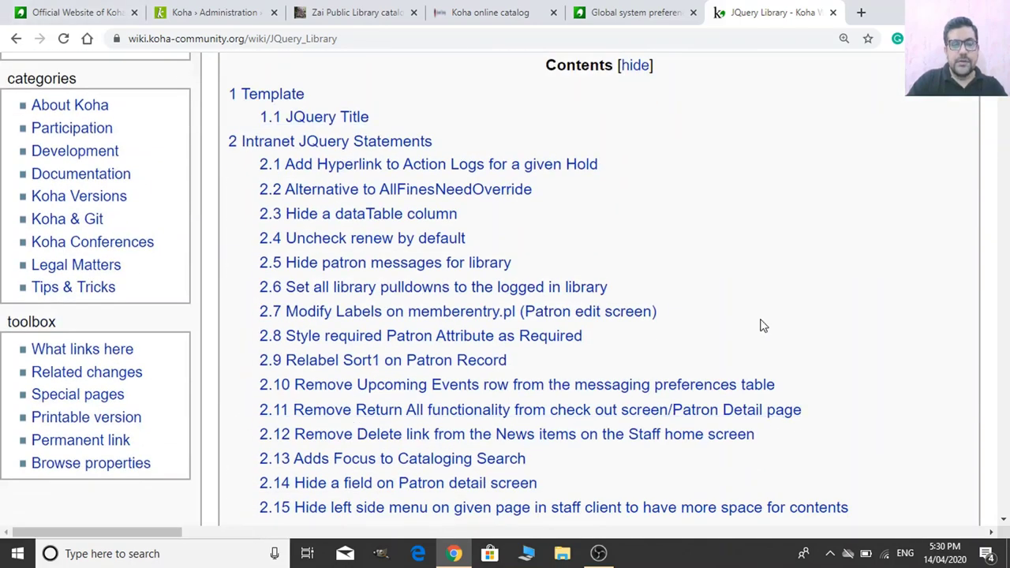
{"action": "scroll", "coordinate": [759, 322], "scroll_direction": "down", "scroll_amount": 1}
{"action": "scroll", "coordinate": [710, 316], "scroll_direction": "up", "scroll_amount": 2}
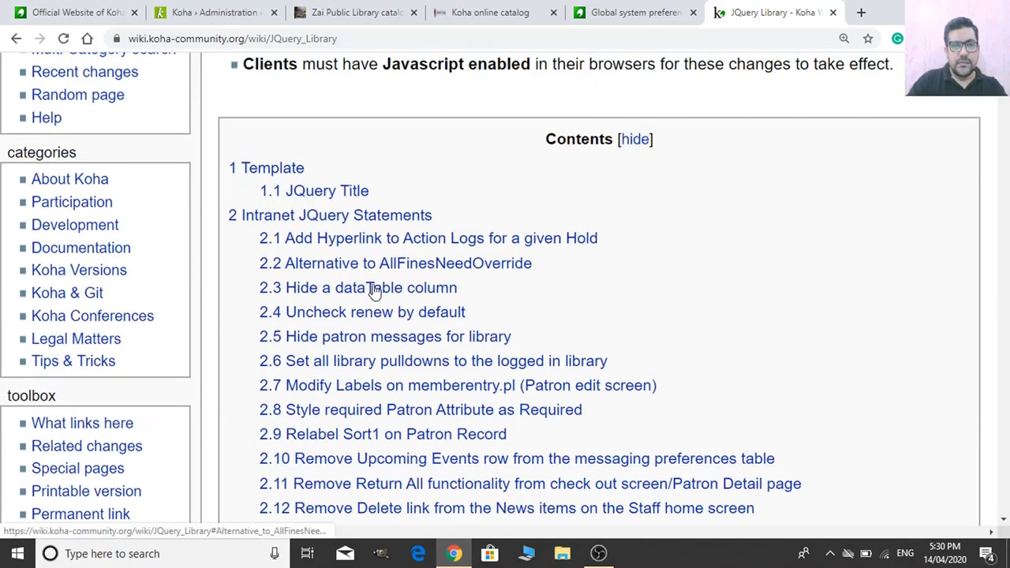
{"action": "scroll", "coordinate": [368, 276], "scroll_direction": "down", "scroll_amount": 5}
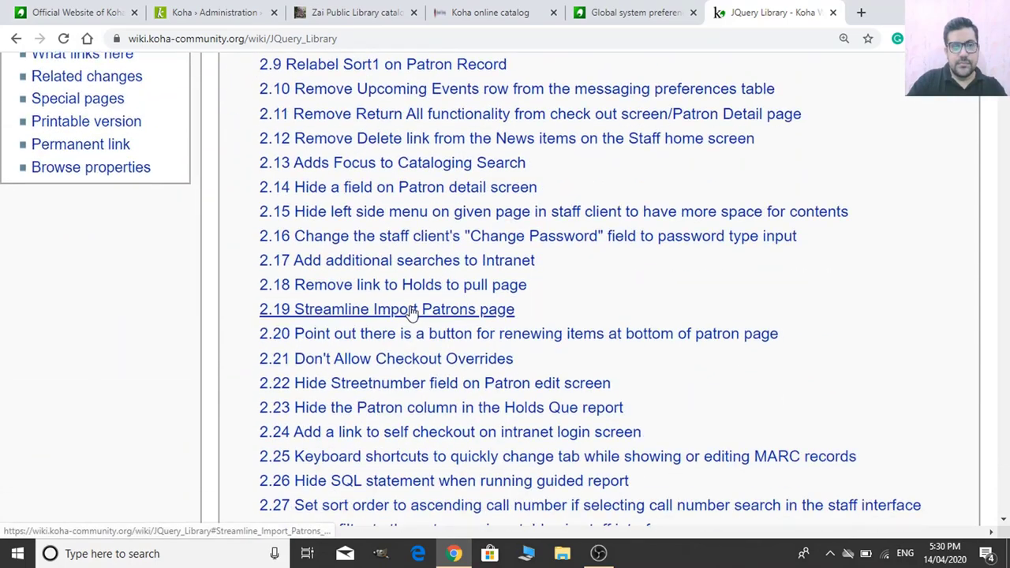
{"action": "scroll", "coordinate": [412, 311], "scroll_direction": "down", "scroll_amount": 5}
{"action": "scroll", "coordinate": [418, 313], "scroll_direction": "down", "scroll_amount": 13}
{"action": "scroll", "coordinate": [418, 314], "scroll_direction": "down", "scroll_amount": 9}
{"action": "scroll", "coordinate": [416, 315], "scroll_direction": "down", "scroll_amount": 5}
{"action": "scroll", "coordinate": [416, 316], "scroll_direction": "down", "scroll_amount": 5}
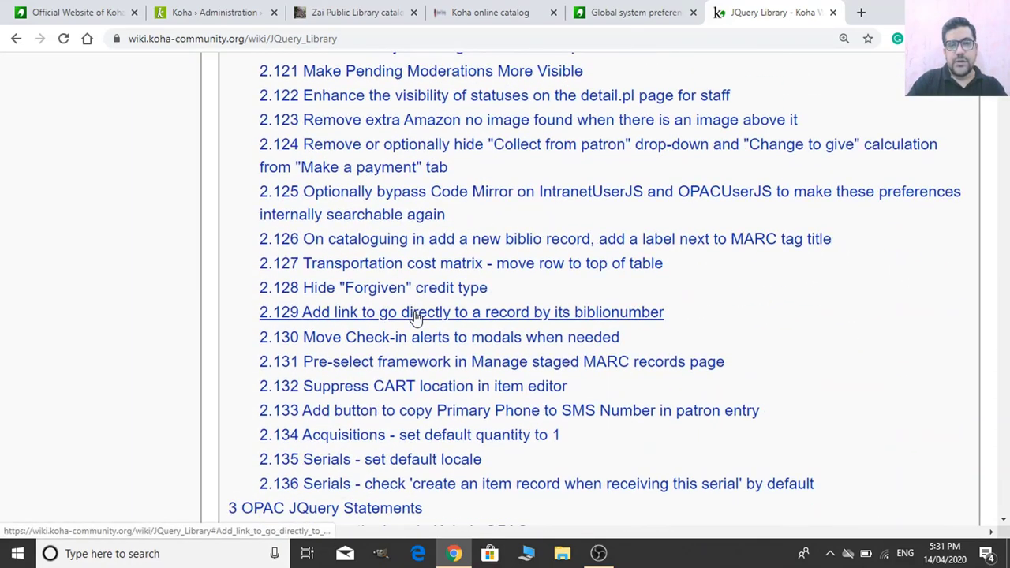
{"action": "scroll", "coordinate": [416, 315], "scroll_direction": "down", "scroll_amount": 4}
{"action": "scroll", "coordinate": [416, 316], "scroll_direction": "down", "scroll_amount": 12}
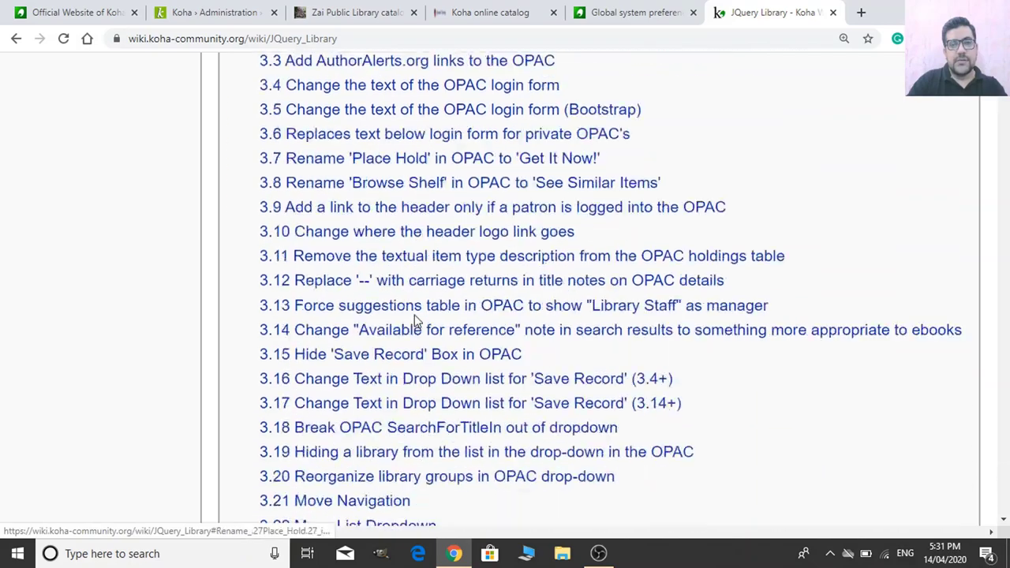
{"action": "scroll", "coordinate": [413, 339], "scroll_direction": "down", "scroll_amount": 2}
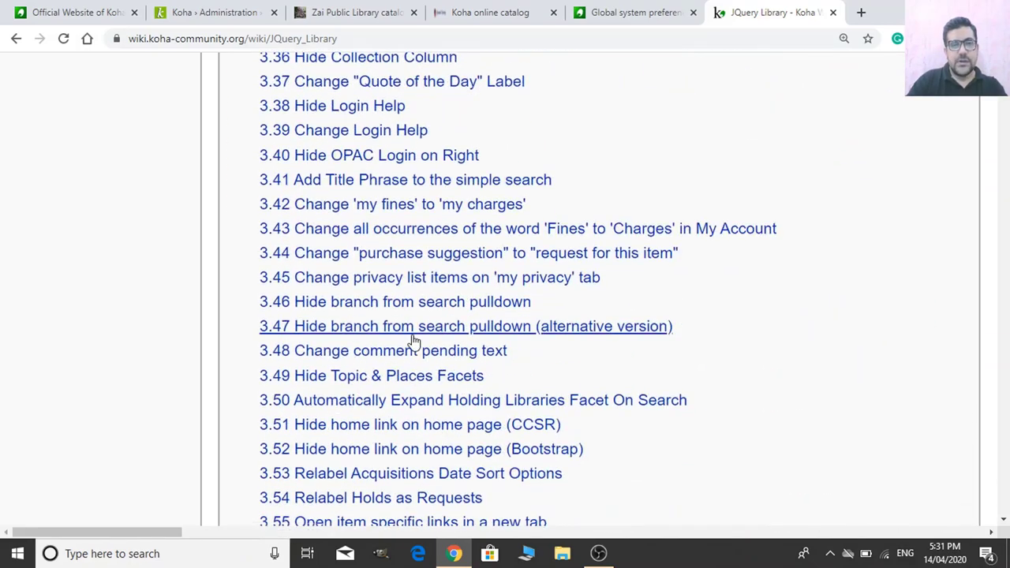
{"action": "scroll", "coordinate": [413, 339], "scroll_direction": "down", "scroll_amount": 10}
{"action": "scroll", "coordinate": [413, 339], "scroll_direction": "down", "scroll_amount": 8}
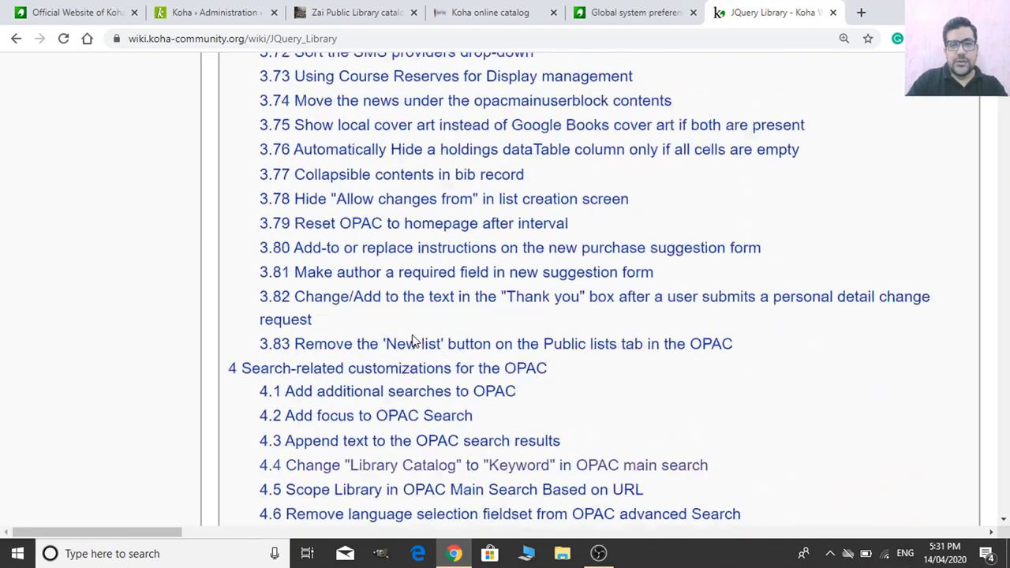
{"action": "scroll", "coordinate": [414, 339], "scroll_direction": "up", "scroll_amount": 3}
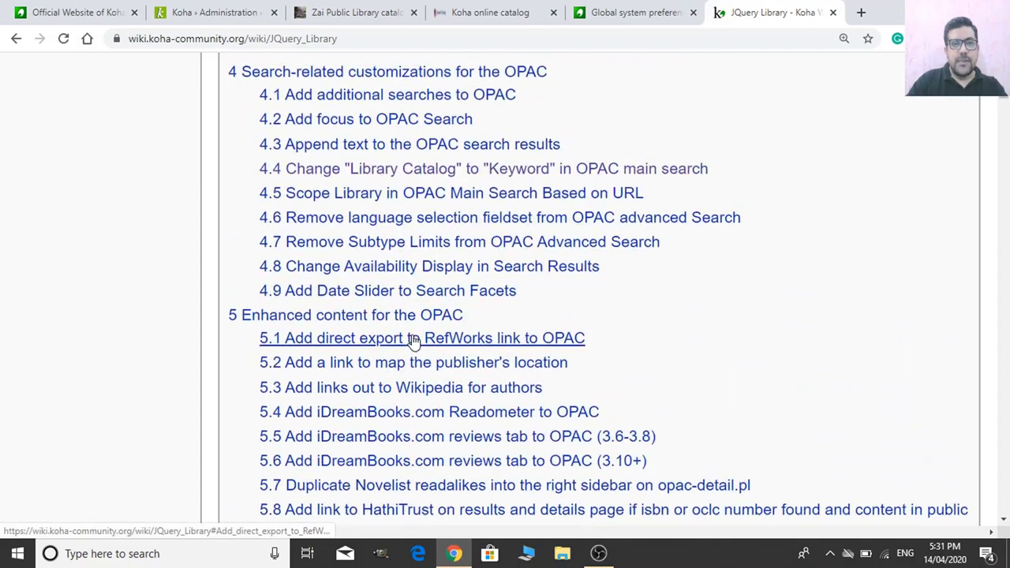
{"action": "scroll", "coordinate": [579, 271], "scroll_direction": "up", "scroll_amount": 4}
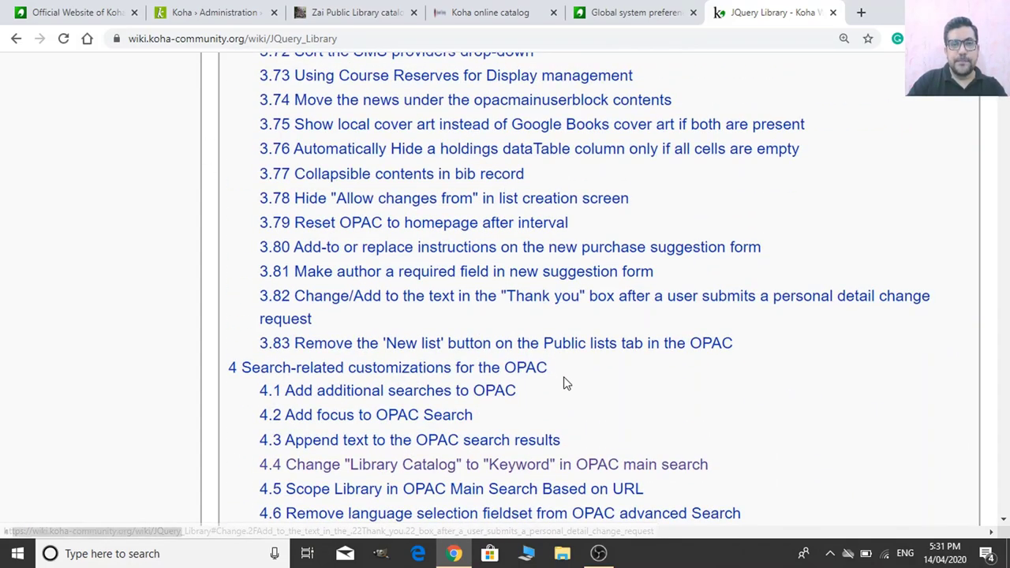
{"action": "scroll", "coordinate": [564, 378], "scroll_direction": "down", "scroll_amount": 5}
{"action": "scroll", "coordinate": [338, 181], "scroll_direction": "down", "scroll_amount": 5}
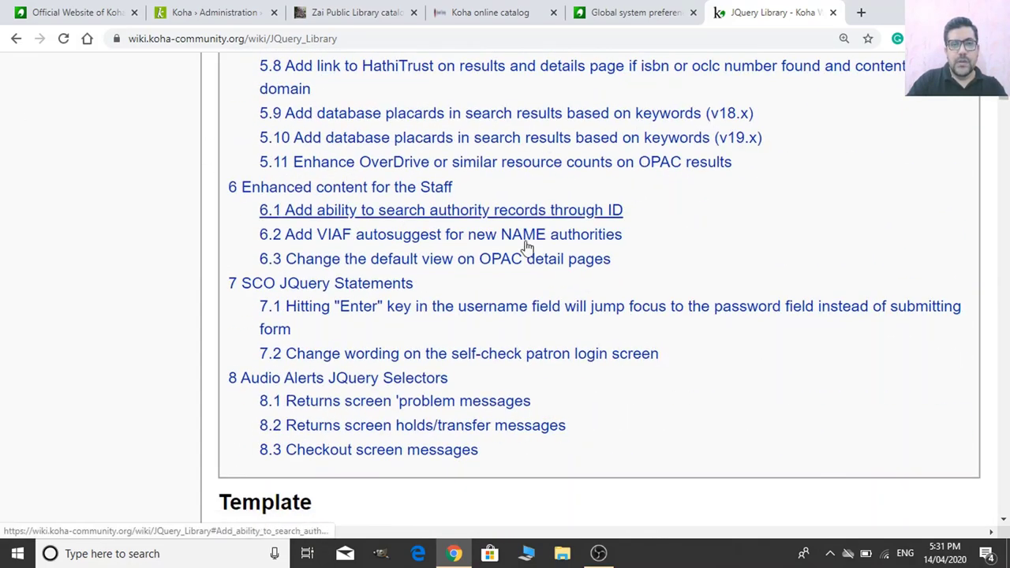
{"action": "scroll", "coordinate": [387, 163], "scroll_direction": "up", "scroll_amount": 3}
Glance at the OPAC preferences and catalog tabs, then start a find-in-page search on the wiki.
{"action": "left_click", "coordinate": [211, 12]}
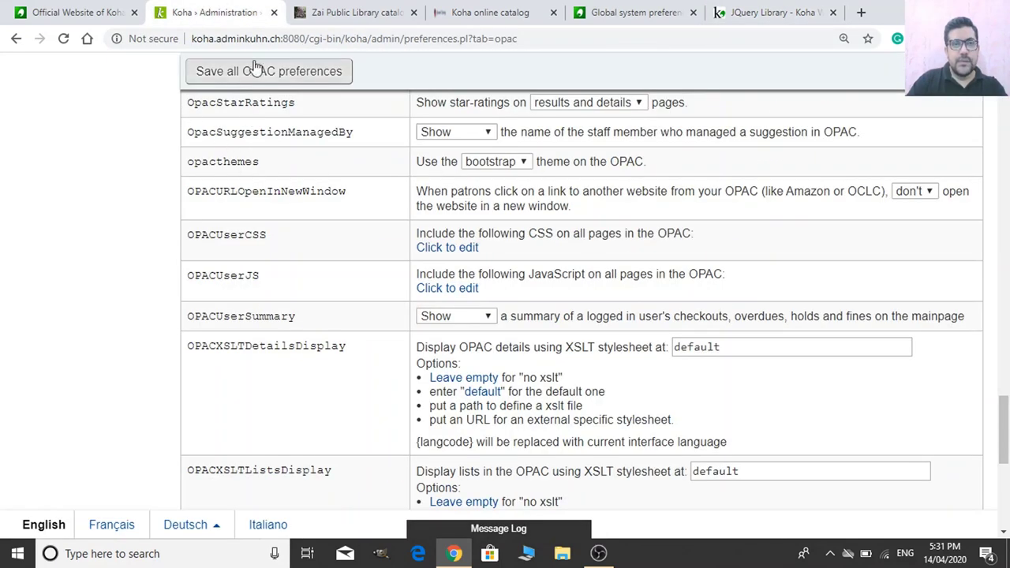
{"action": "left_click", "coordinate": [356, 13]}
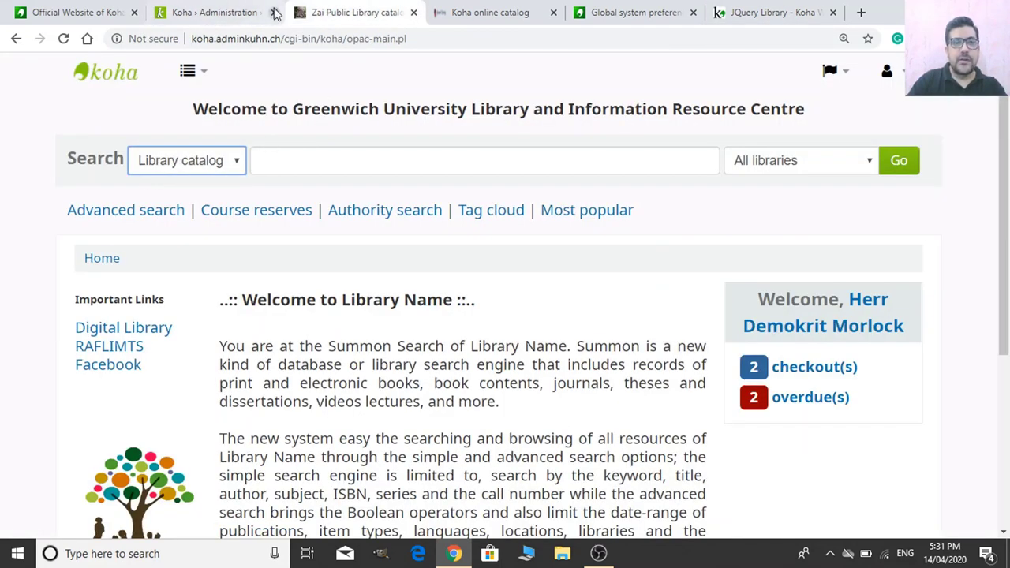
{"action": "left_click", "coordinate": [227, 12]}
{"action": "left_click", "coordinate": [505, 10]}
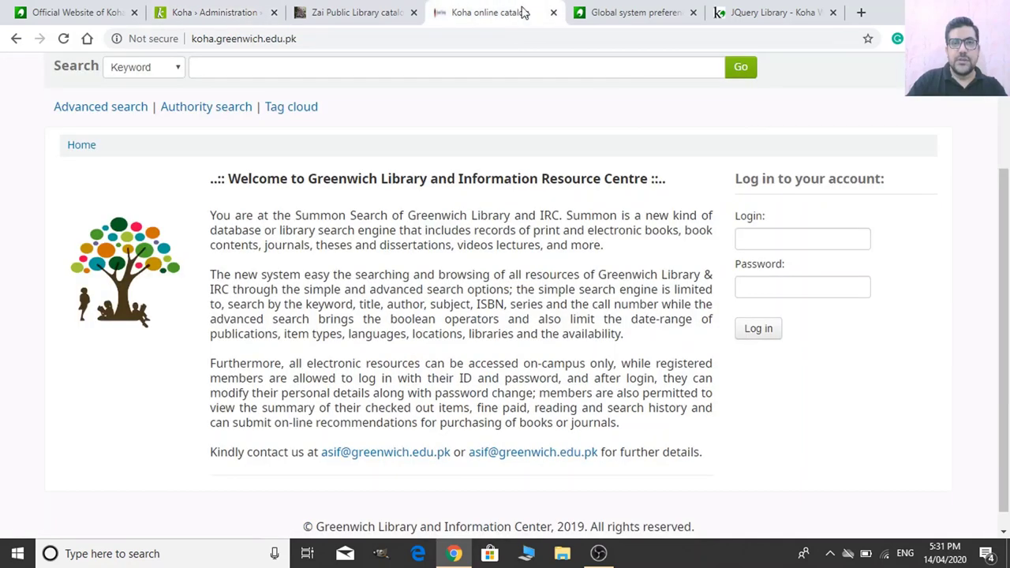
{"action": "left_click", "coordinate": [780, 7]}
{"action": "key", "text": "ctrl+f"}
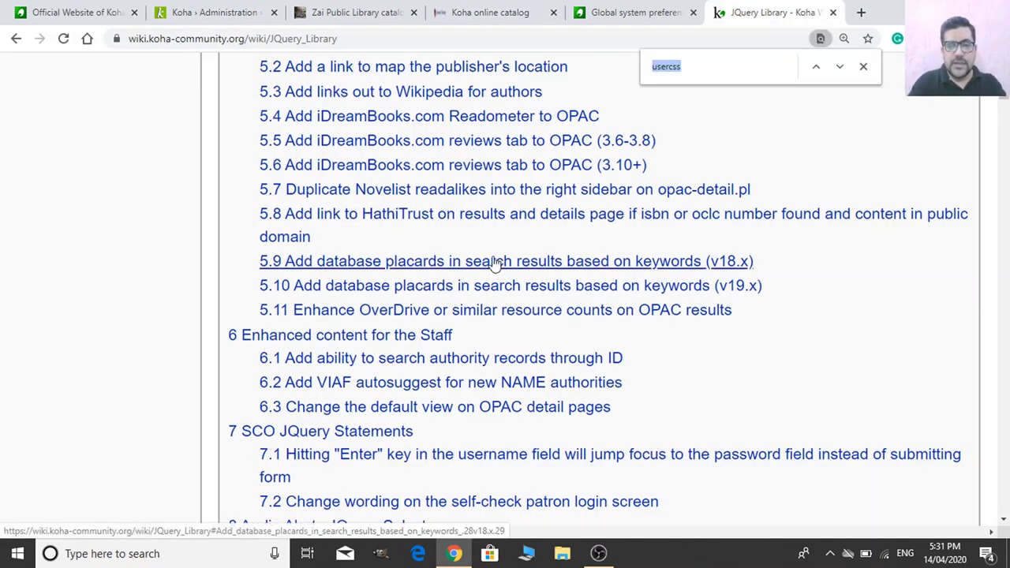
Search the wiki page for 'keyword' and step through the matches.
{"action": "type", "text": "keyword"}
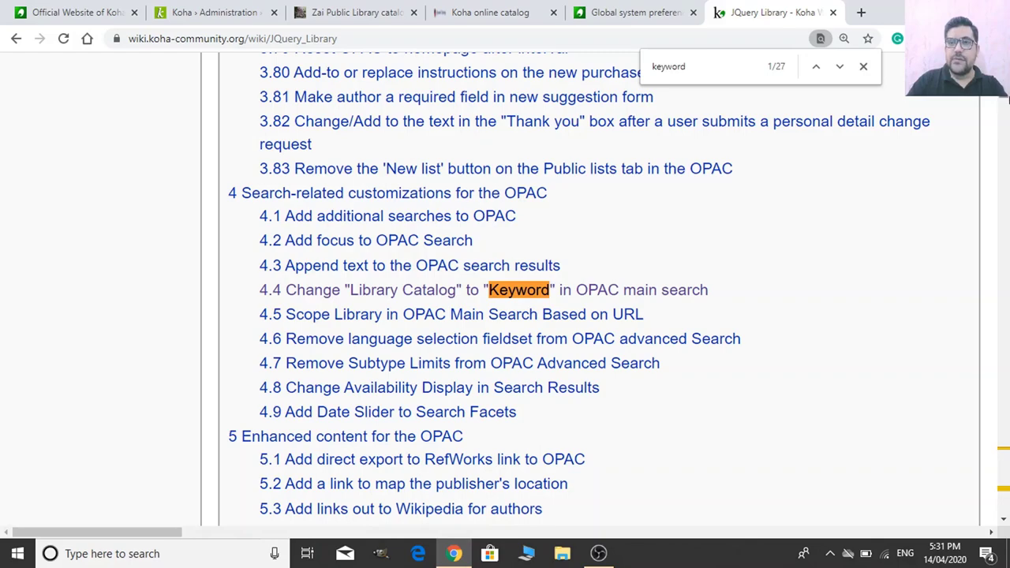
{"action": "scroll", "coordinate": [173, 207], "scroll_direction": "up", "scroll_amount": 15}
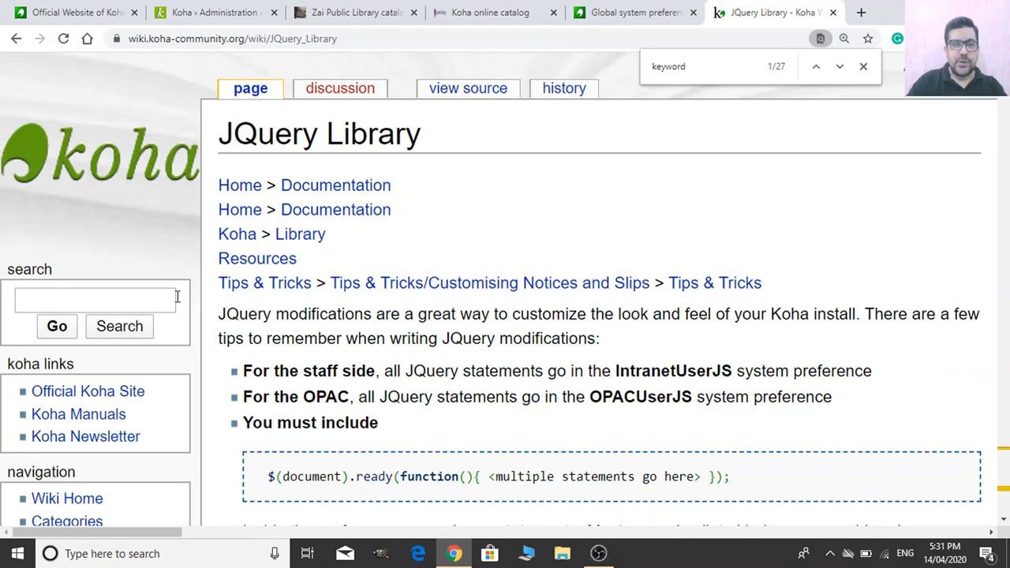
{"action": "left_click", "coordinate": [816, 66]}
{"action": "left_click", "coordinate": [839, 66]}
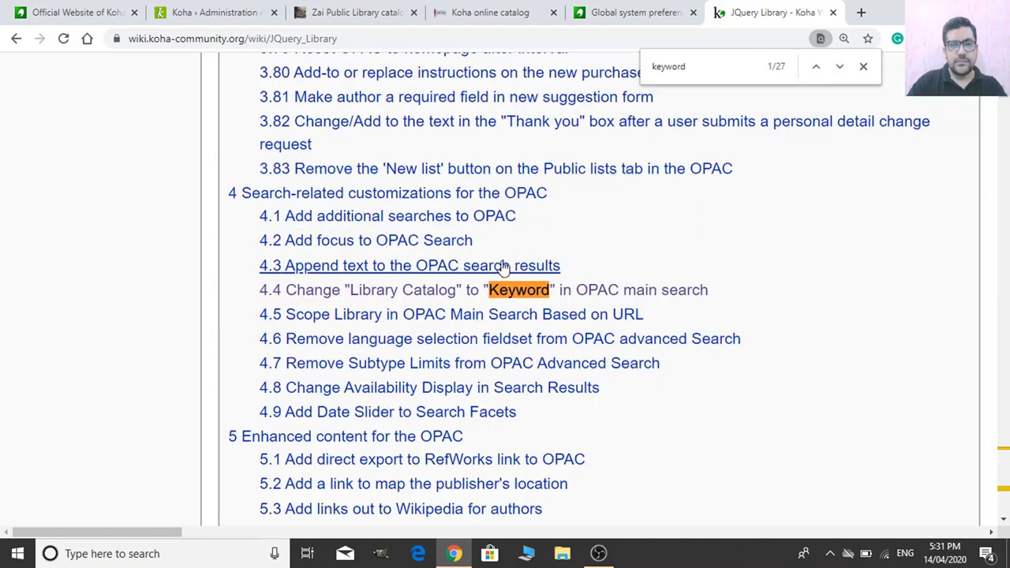
Select the jQuery line of the 'Library Catalog' to 'Keyword' snippet, then return to Koha.
{"action": "left_click", "coordinate": [489, 289]}
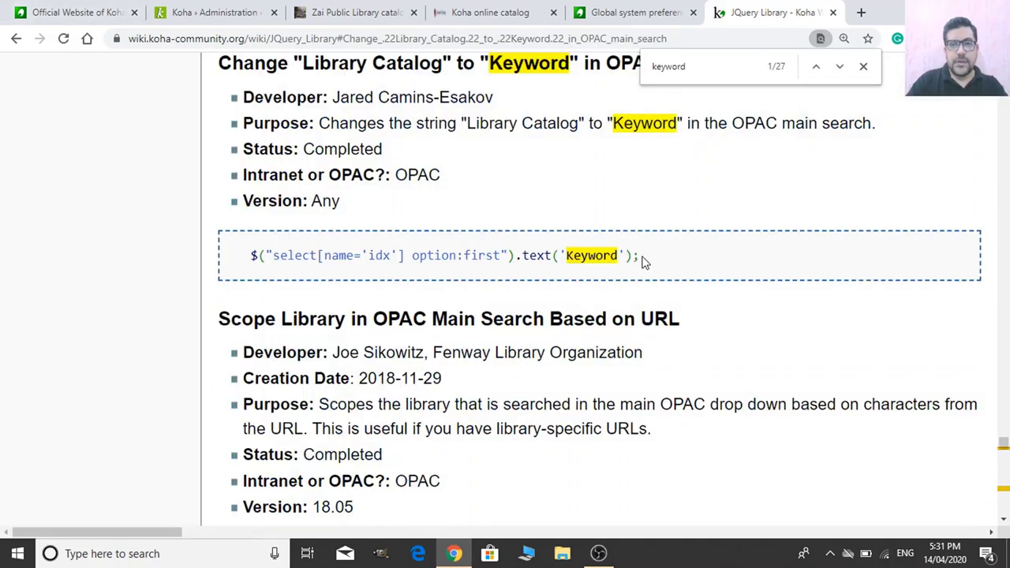
{"action": "left_click_drag", "start_coordinate": [636, 260], "coordinate": [272, 267]}
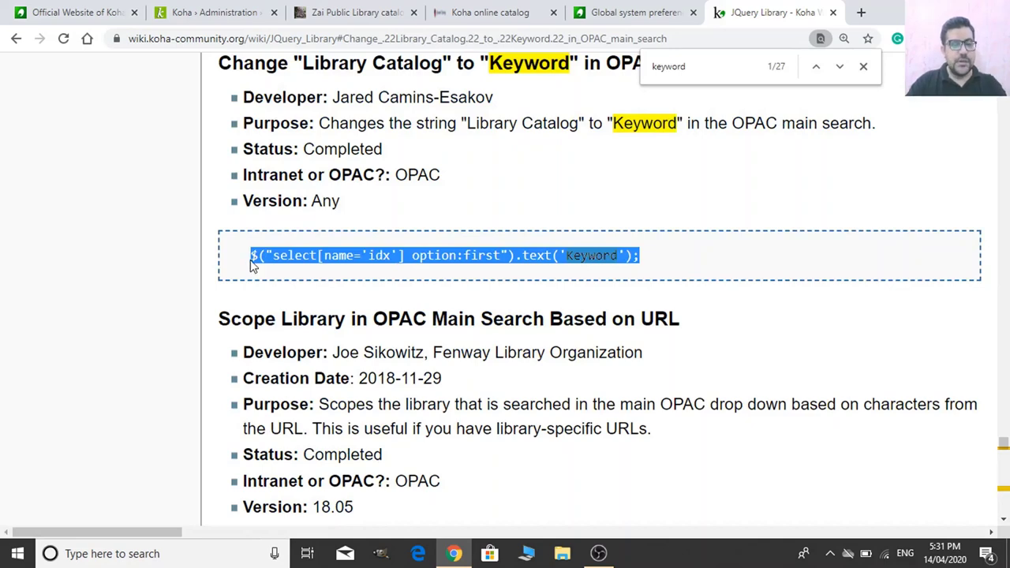
{"action": "left_click", "coordinate": [205, 13]}
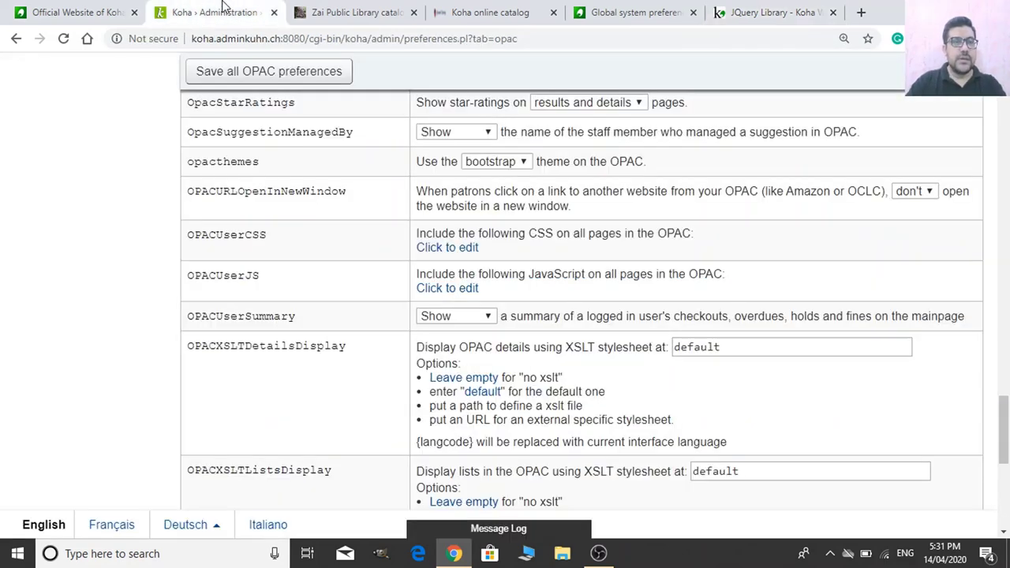
Paste the 'Library Catalog'-to-'Keyword' jQuery line into OPACUserJS and save the OPAC preferences.
{"action": "left_click", "coordinate": [55, 12]}
{"action": "left_click", "coordinate": [318, 12]}
{"action": "left_click", "coordinate": [213, 13]}
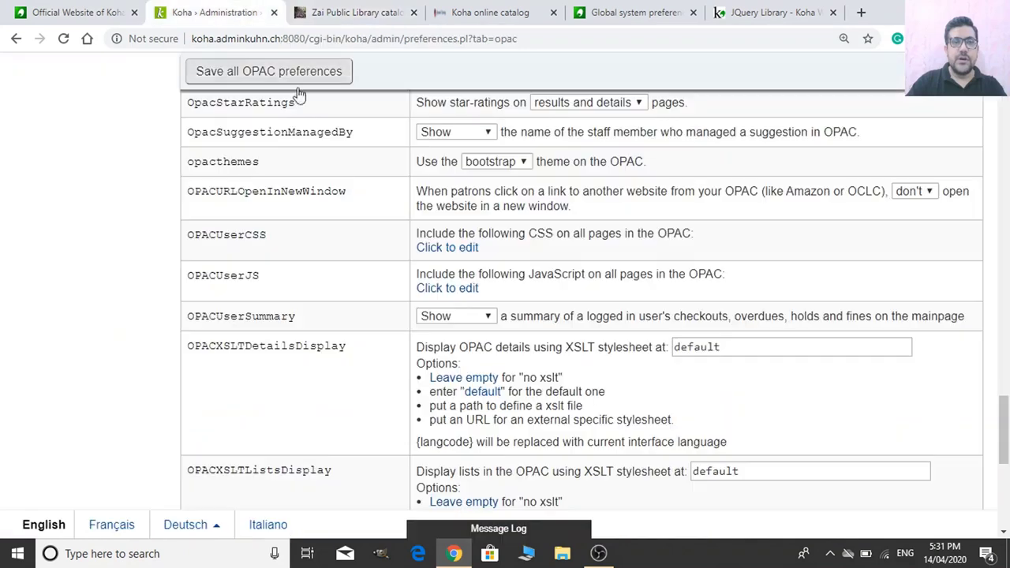
{"action": "left_click", "coordinate": [437, 295]}
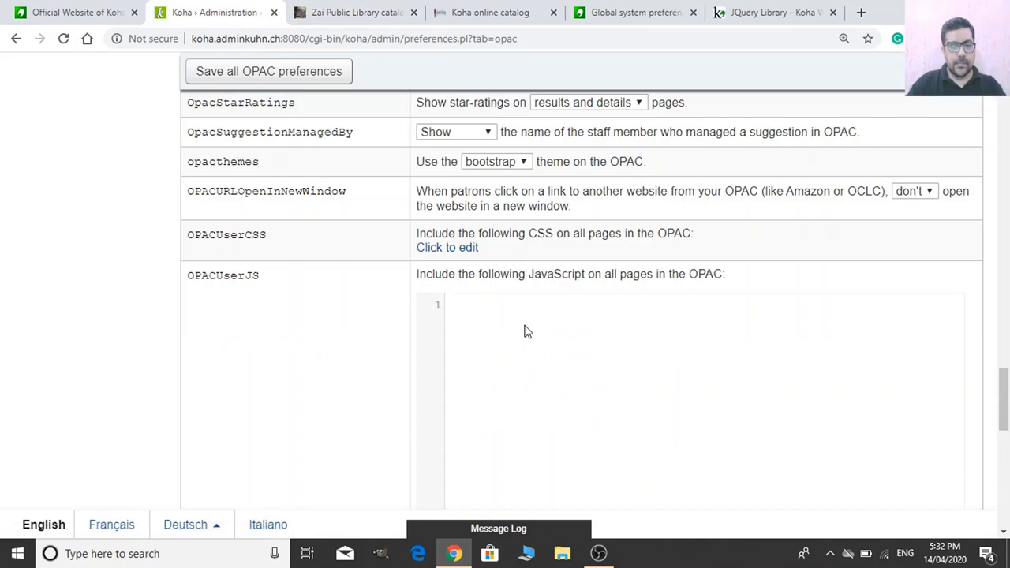
{"action": "type", "text": "$(\"select[name='idx'] option:first\").text('Keyword');"}
{"action": "scroll", "coordinate": [507, 371], "scroll_direction": "down", "scroll_amount": 2}
{"action": "scroll", "coordinate": [473, 331], "scroll_direction": "up", "scroll_amount": 2}
{"action": "left_click", "coordinate": [307, 72]}
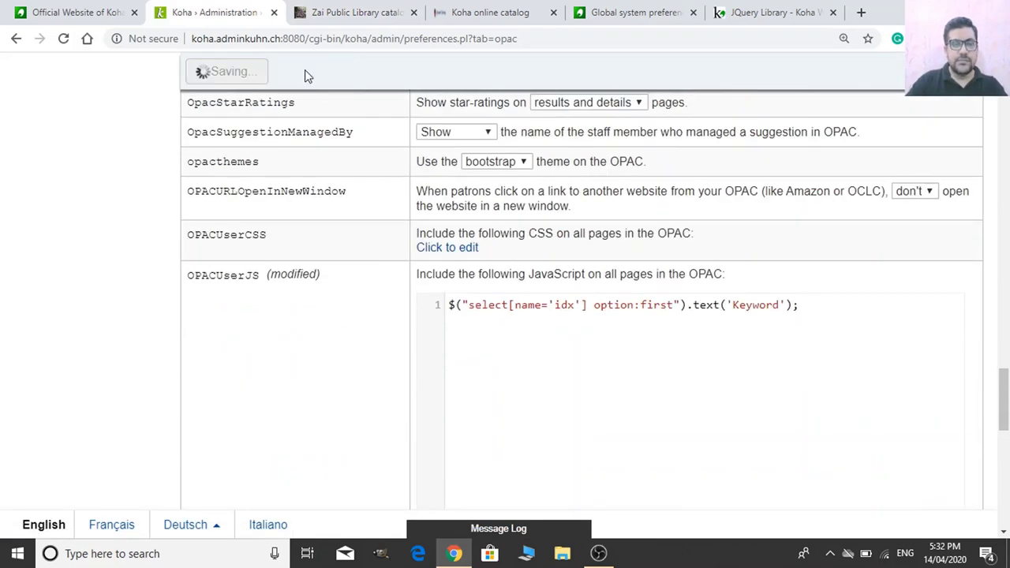
Reload the library's OPAC home page and scroll it to check the saved OPACUserJS change.
{"action": "left_click", "coordinate": [345, 13]}
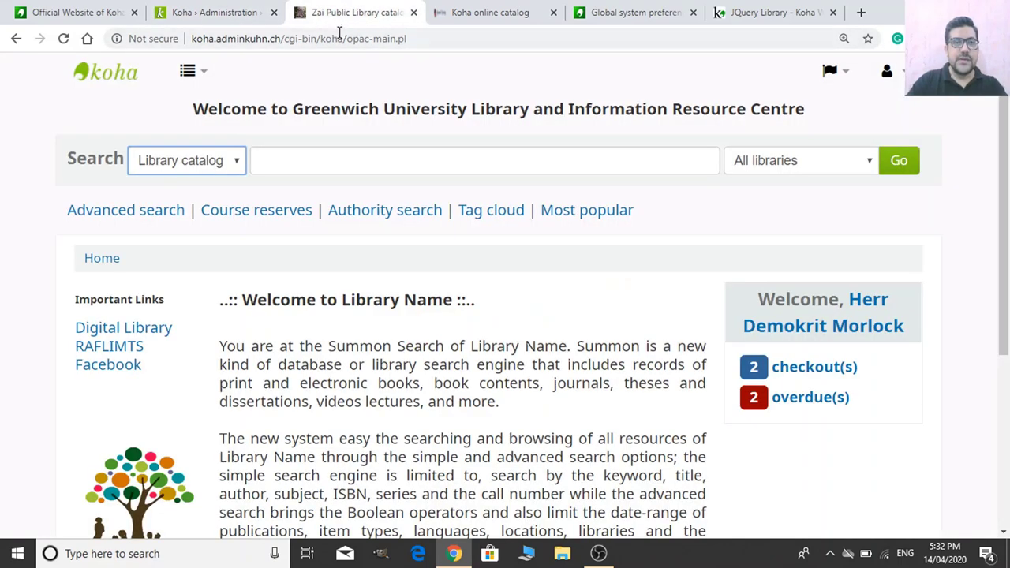
{"action": "left_click", "coordinate": [347, 39]}
{"action": "key", "text": "Return"}
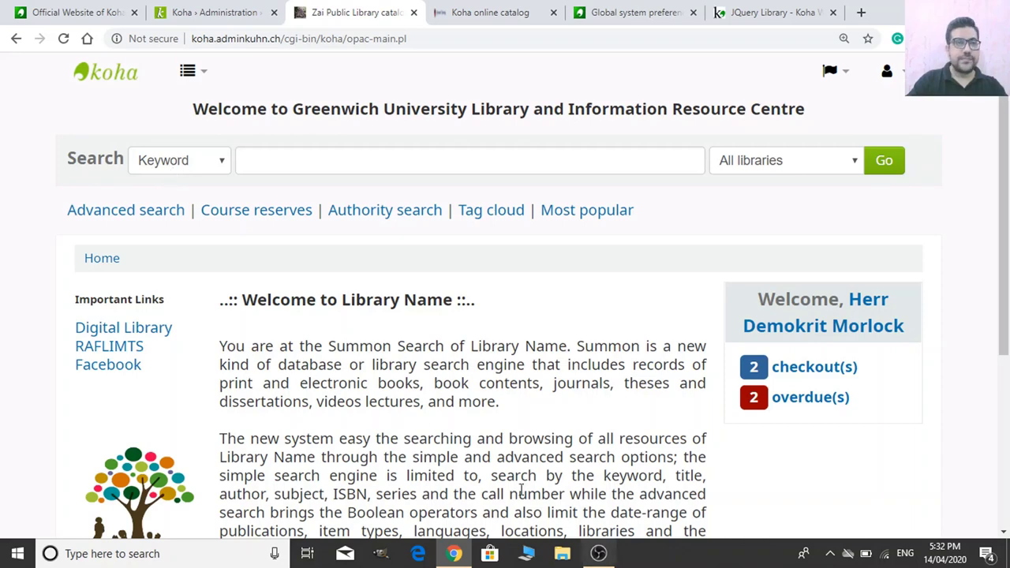
{"action": "scroll", "coordinate": [441, 478], "scroll_direction": "down", "scroll_amount": 2}
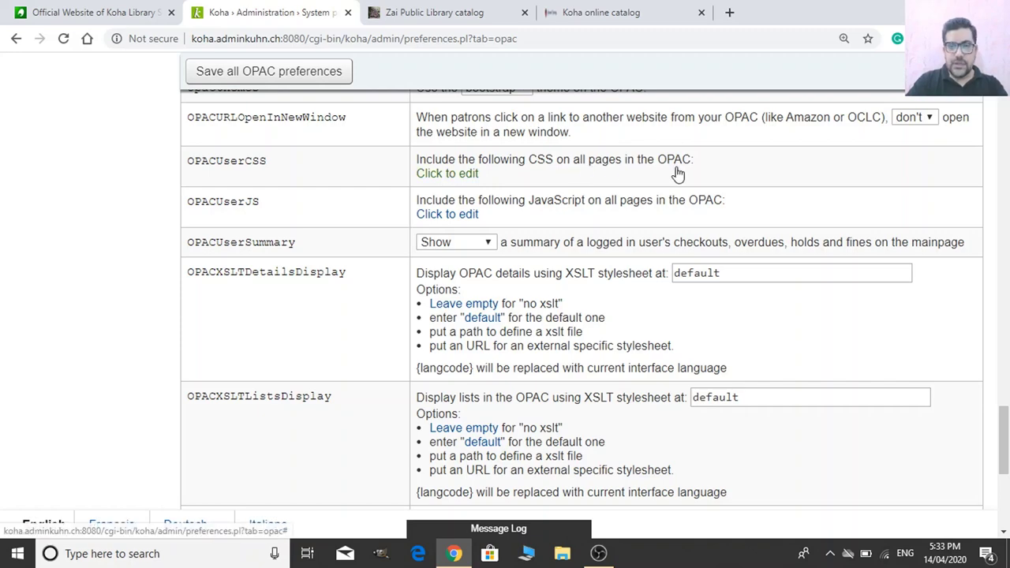
Glance at the Zai Public Library catalogue, then start editing the empty OPACUserCSS field.
{"action": "left_click", "coordinate": [465, 175]}
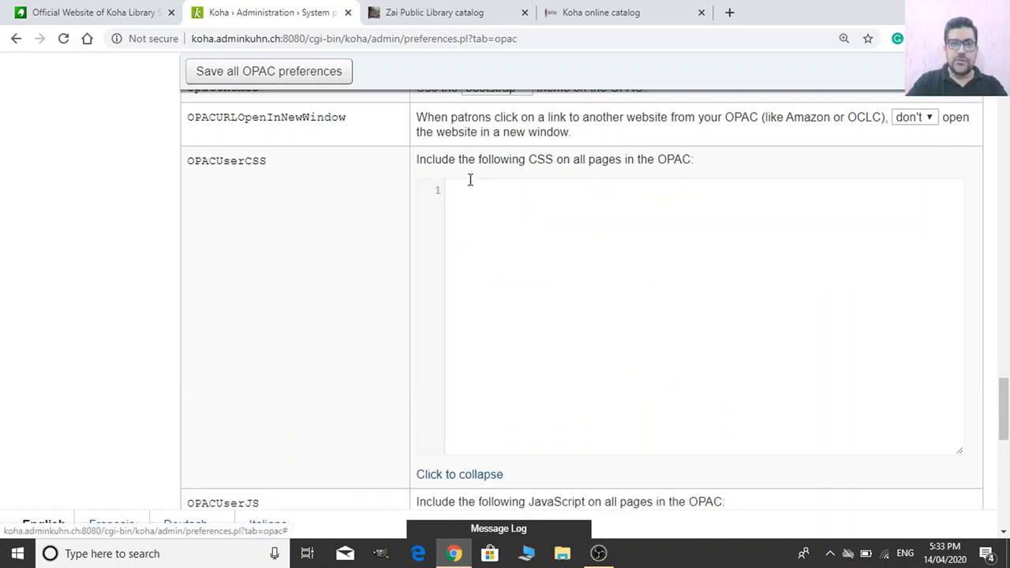
{"action": "left_click", "coordinate": [434, 13]}
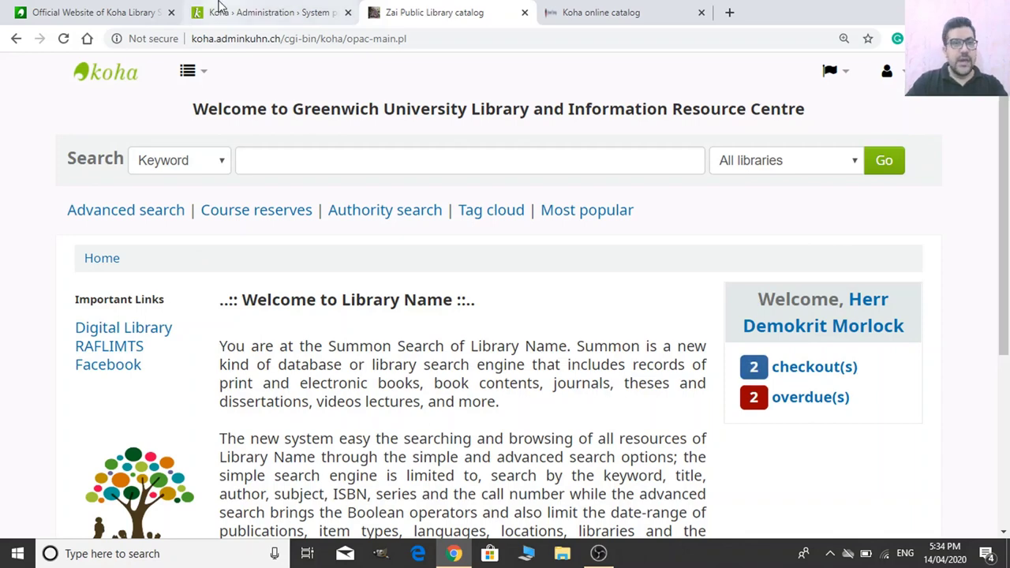
{"action": "left_click", "coordinate": [244, 8]}
{"action": "left_click", "coordinate": [557, 213]}
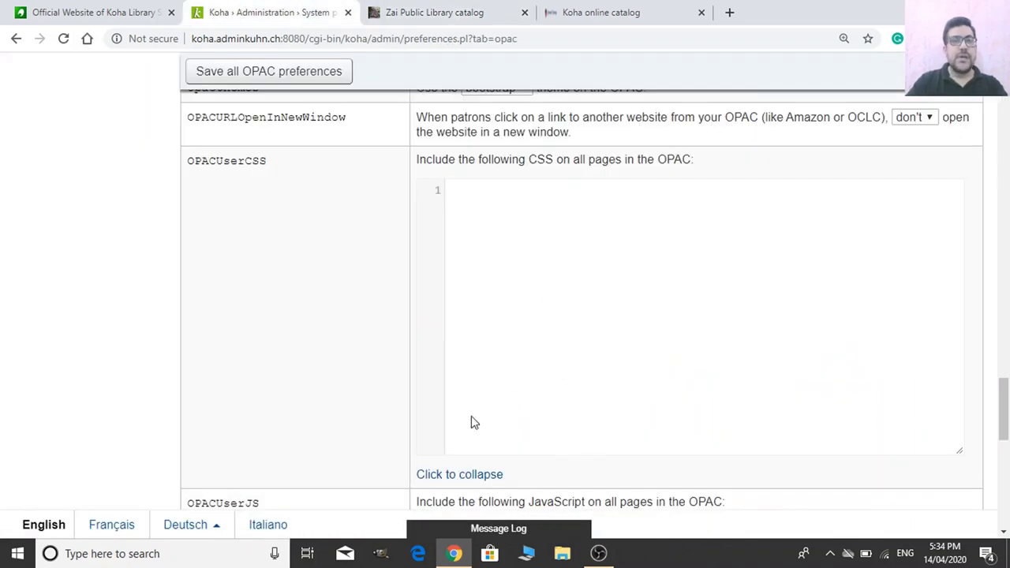
Compare the Greenwich Koha online catalog with the Zai catalogue, then open a new browser tab.
{"action": "left_click", "coordinate": [592, 19]}
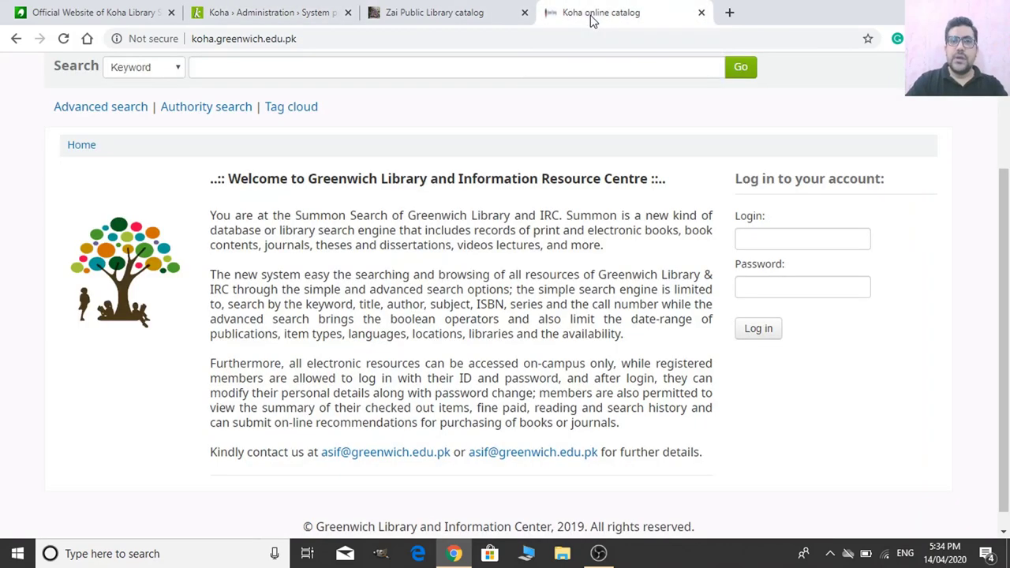
{"action": "left_click", "coordinate": [434, 10]}
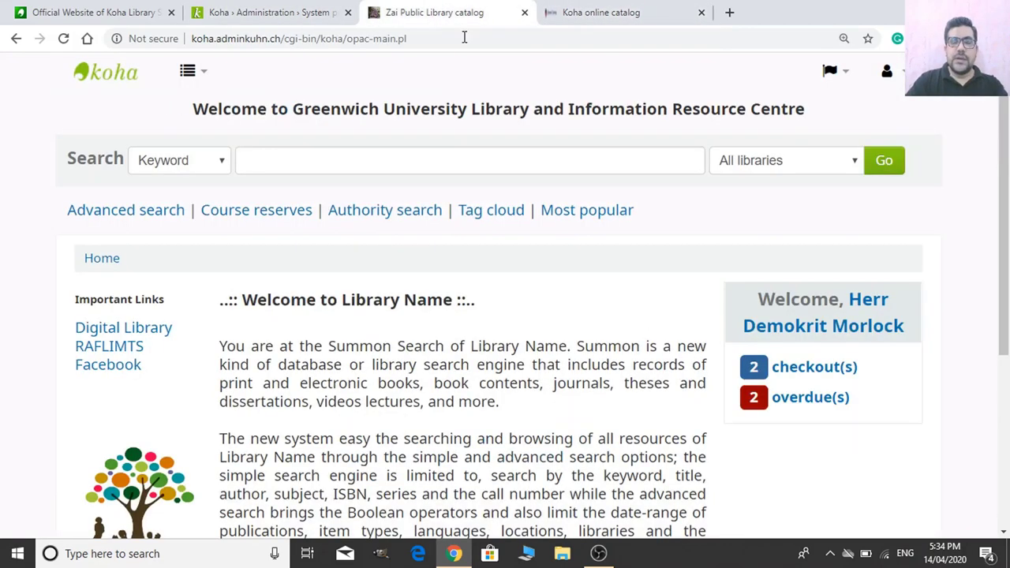
{"action": "left_click", "coordinate": [729, 12]}
Search for the Koha manual and open the 19.11 manual's OPAC system preferences section.
{"action": "type", "text": "ko"}
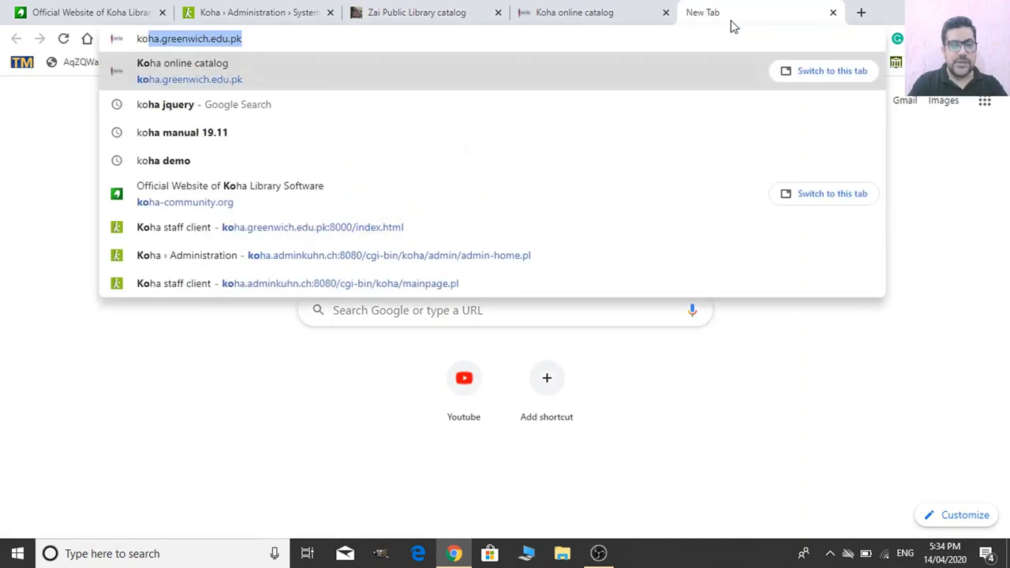
{"action": "type", "text": "ha manual"}
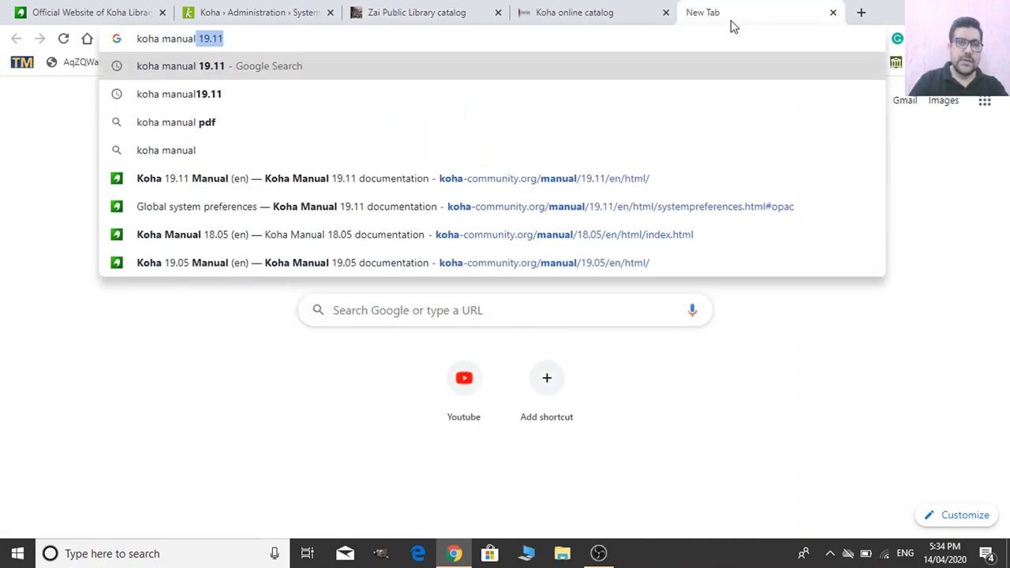
{"action": "key", "text": "Return"}
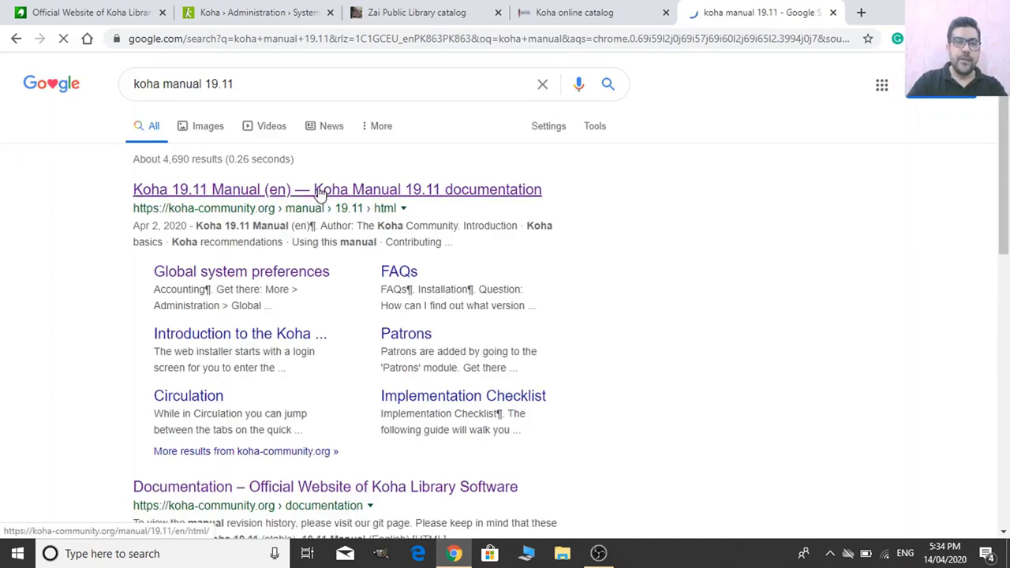
{"action": "left_click", "coordinate": [317, 192]}
{"action": "scroll", "coordinate": [567, 335], "scroll_direction": "down", "scroll_amount": 8}
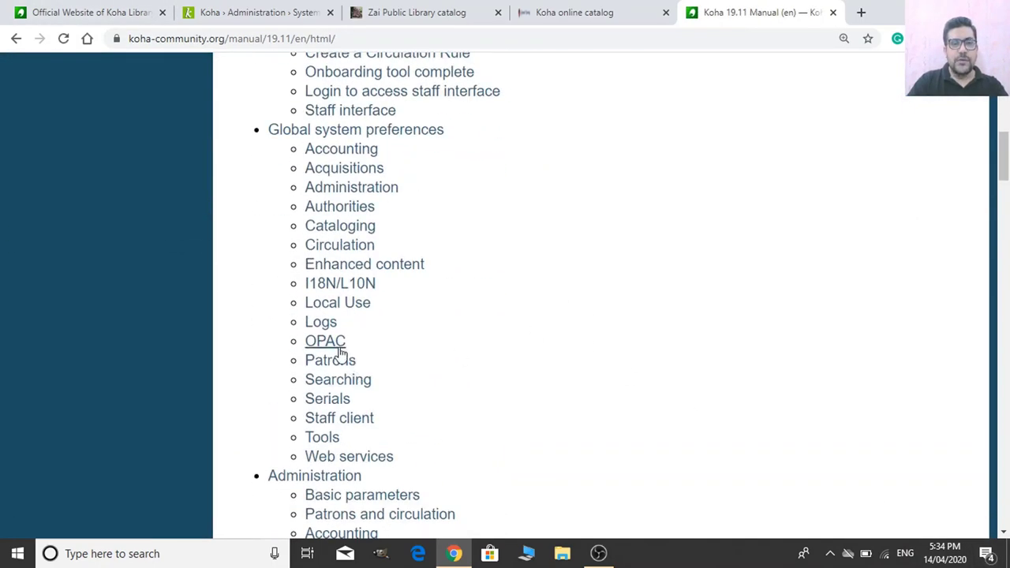
{"action": "left_click", "coordinate": [325, 344]}
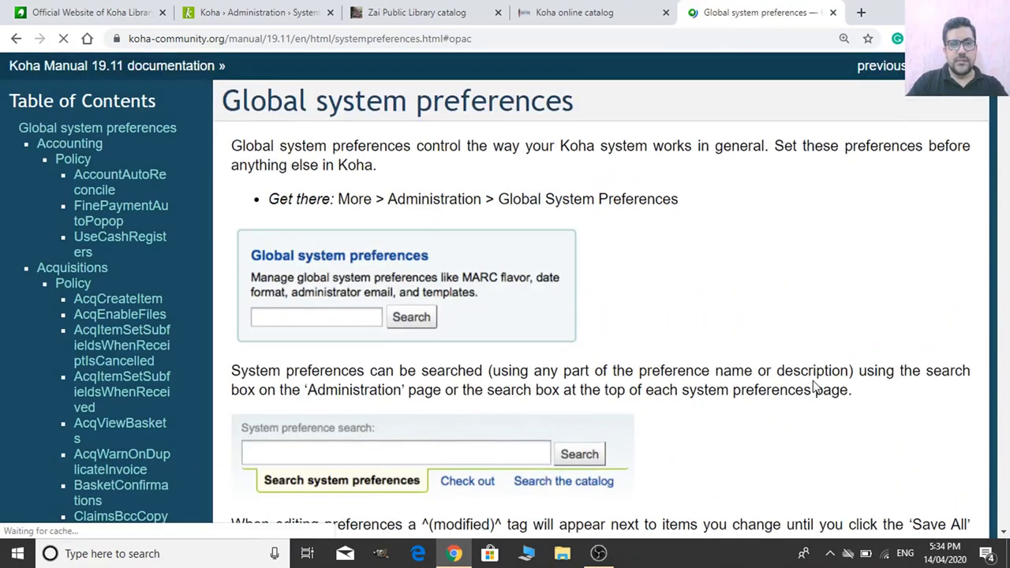
{"action": "scroll", "coordinate": [417, 386], "scroll_direction": "down", "scroll_amount": 3}
Find 'usercss' on the page to reach and read the OPACUserCSS description.
{"action": "key", "text": "ctrl+f"}
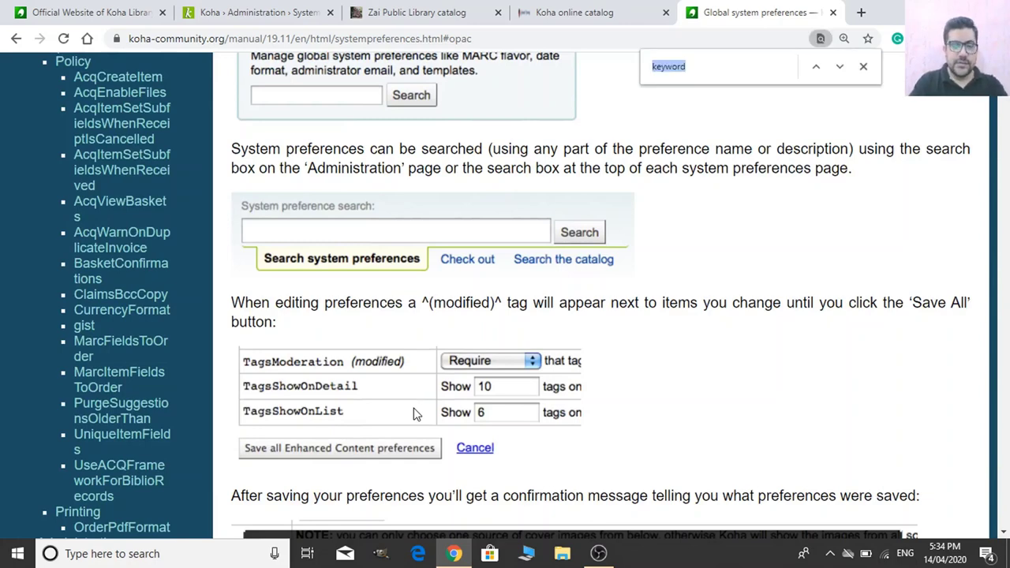
{"action": "type", "text": "userc"}
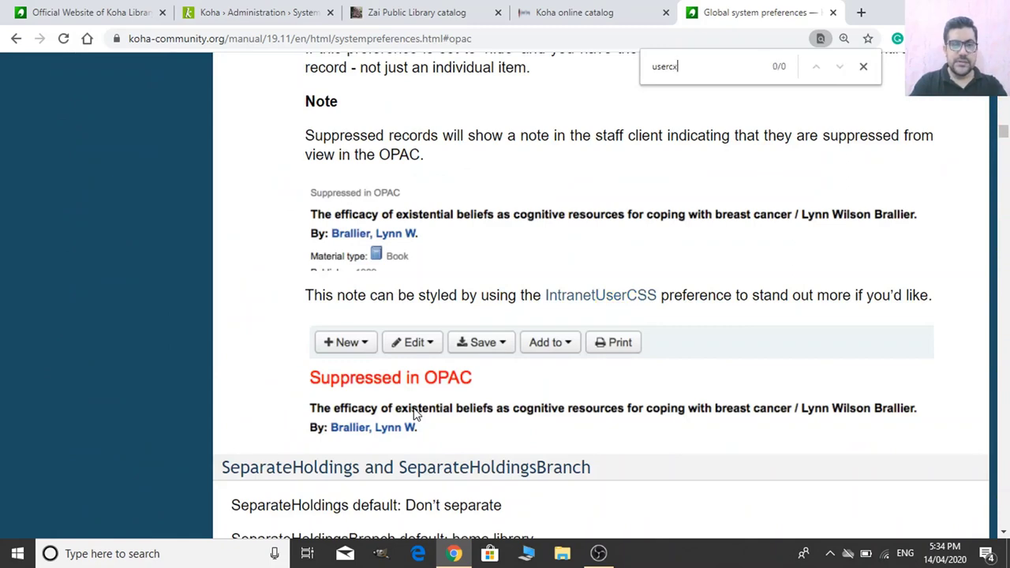
{"action": "type", "text": "ss"}
{"action": "key", "text": "Return"}
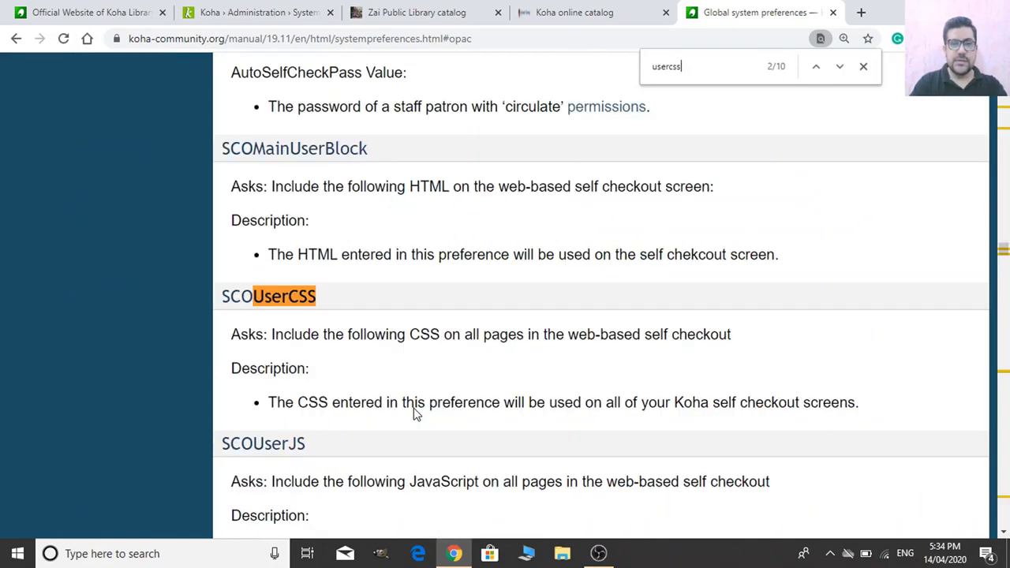
{"action": "key", "text": "Return"}
{"action": "key", "text": "Return"}
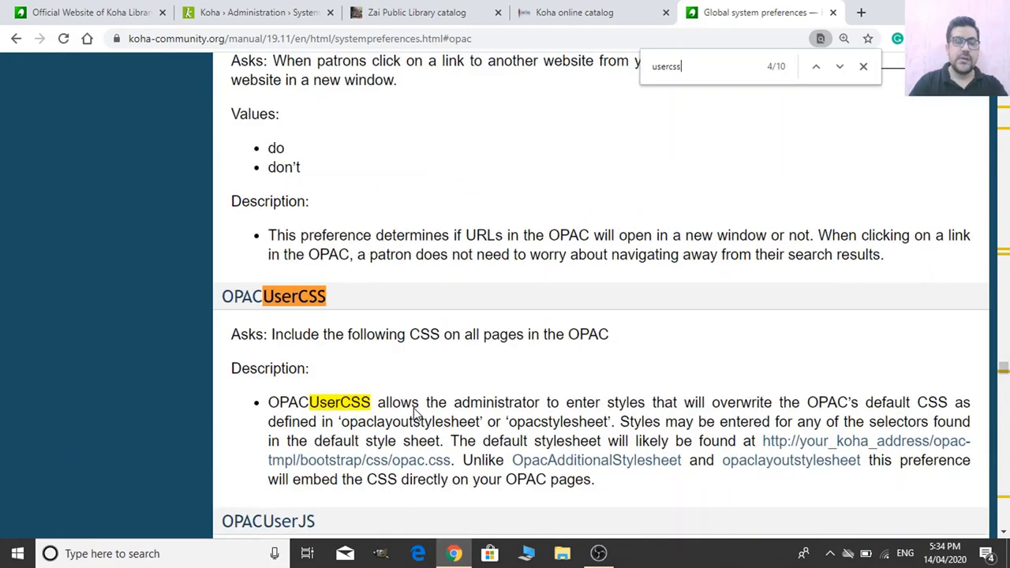
{"action": "scroll", "coordinate": [209, 406], "scroll_direction": "down", "scroll_amount": 2}
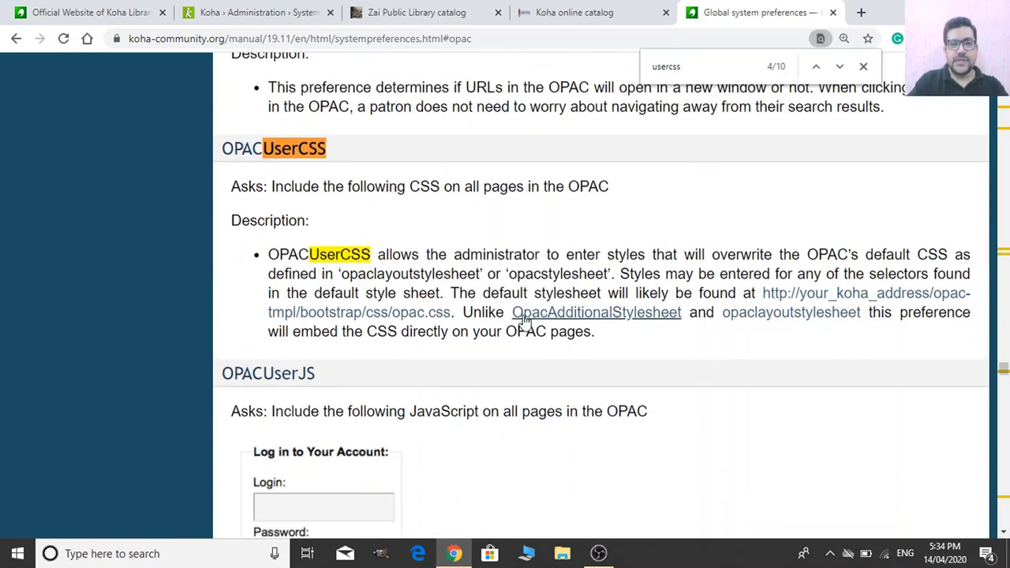
{"action": "scroll", "coordinate": [365, 245], "scroll_direction": "down", "scroll_amount": 1}
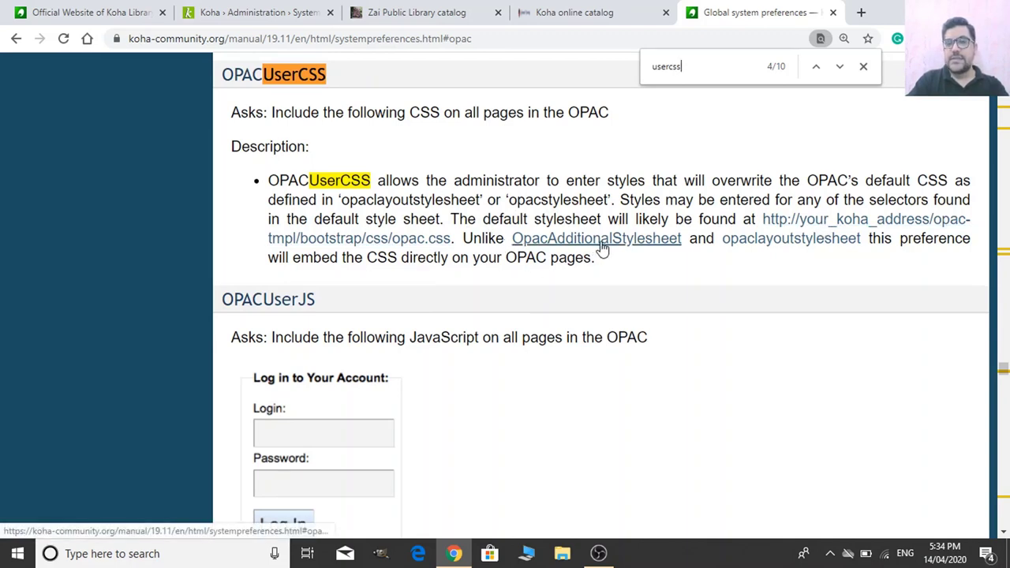
{"action": "scroll", "coordinate": [631, 251], "scroll_direction": "down", "scroll_amount": 1}
{"action": "scroll", "coordinate": [633, 251], "scroll_direction": "down", "scroll_amount": 1}
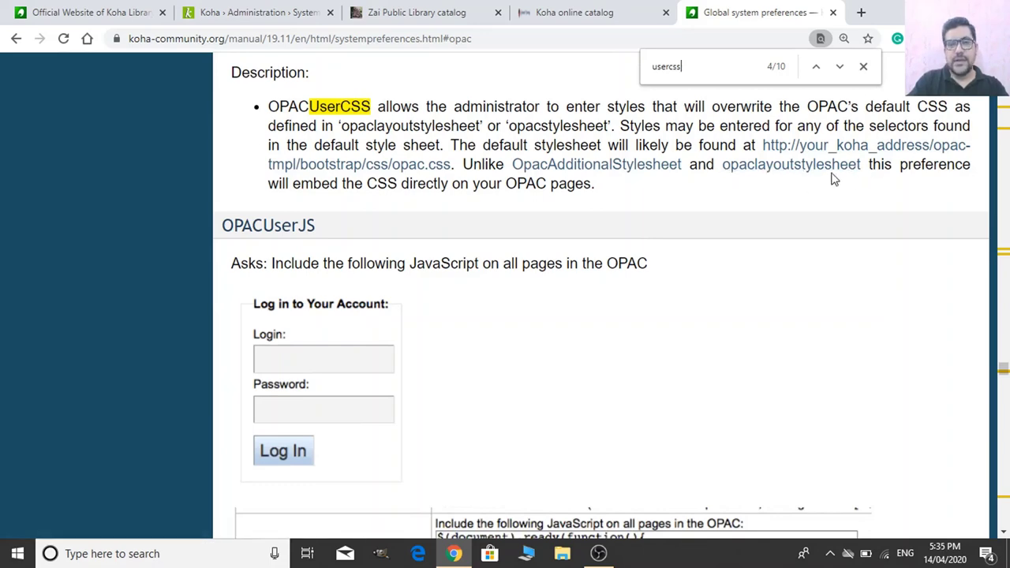
{"action": "scroll", "coordinate": [582, 255], "scroll_direction": "up", "scroll_amount": 5}
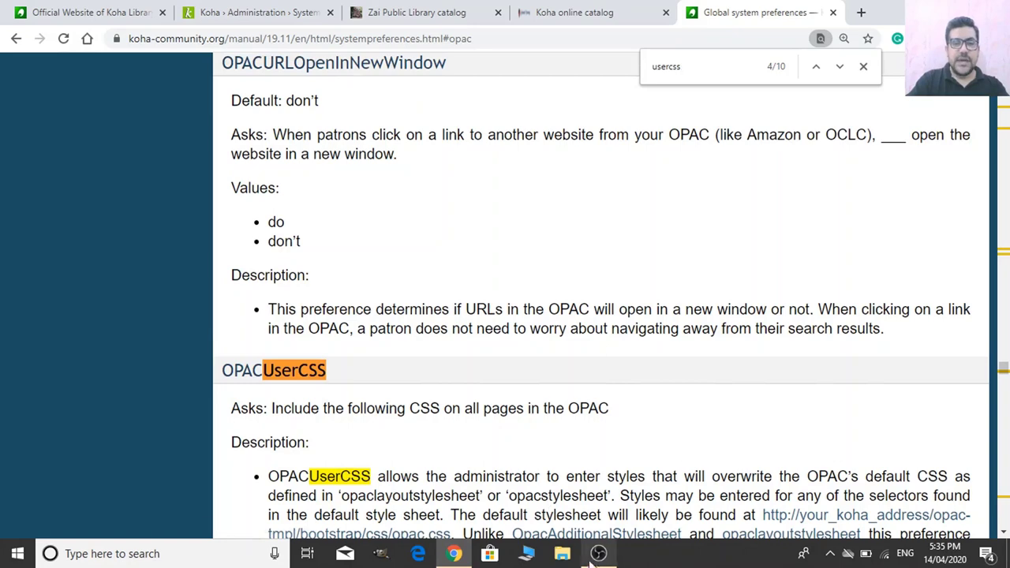
Open the 0. OPACUserCSS Word document from the 5. OPAC folder in File Explorer.
{"action": "left_click", "coordinate": [563, 554]}
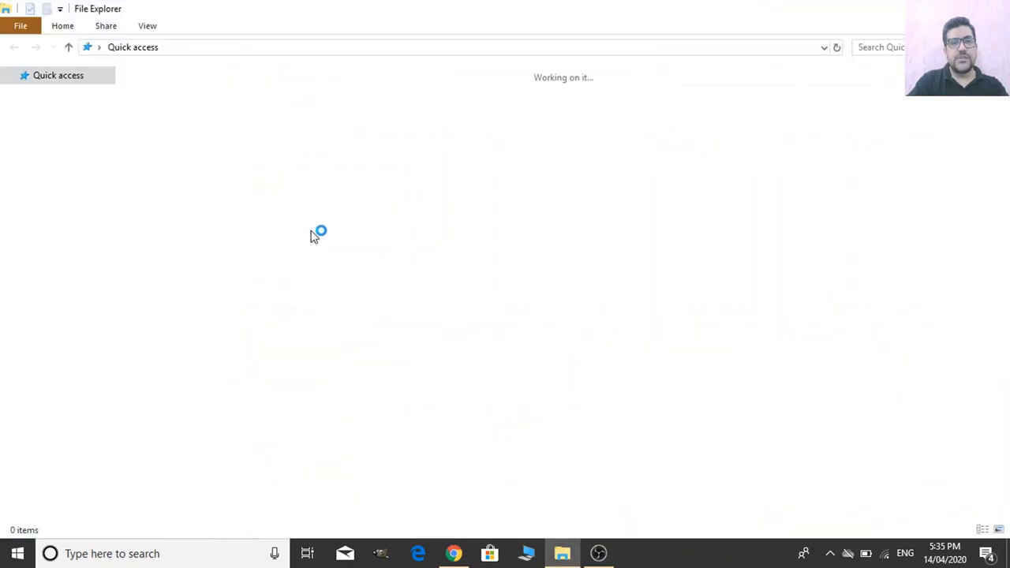
{"action": "left_click", "coordinate": [454, 553]}
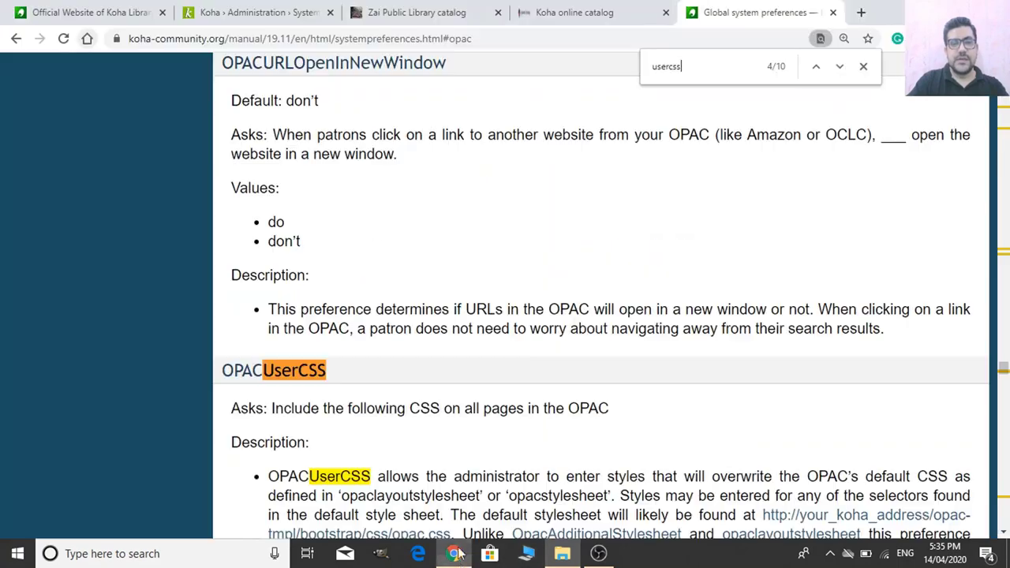
{"action": "left_click", "coordinate": [386, 8]}
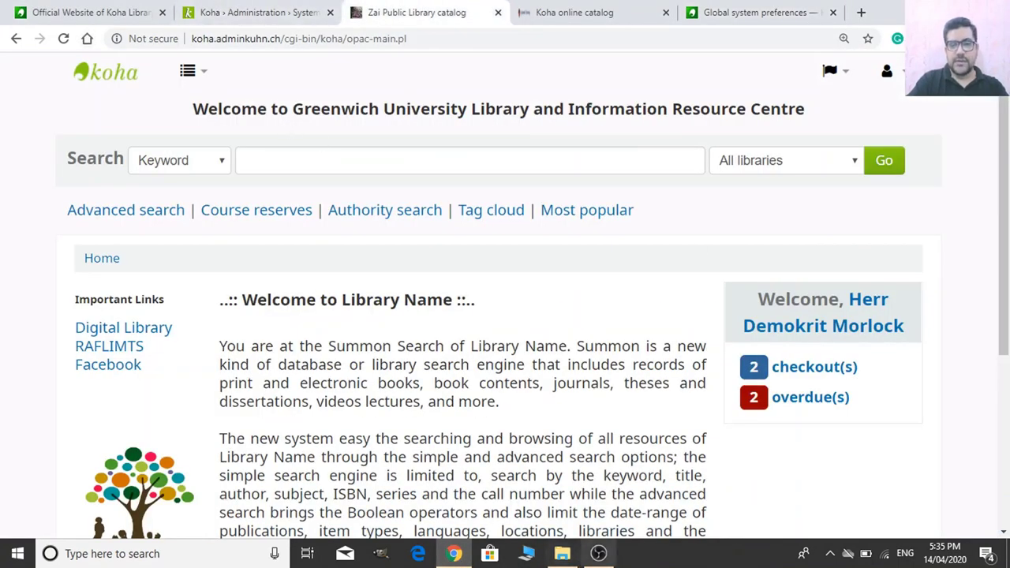
{"action": "left_click", "coordinate": [562, 554]}
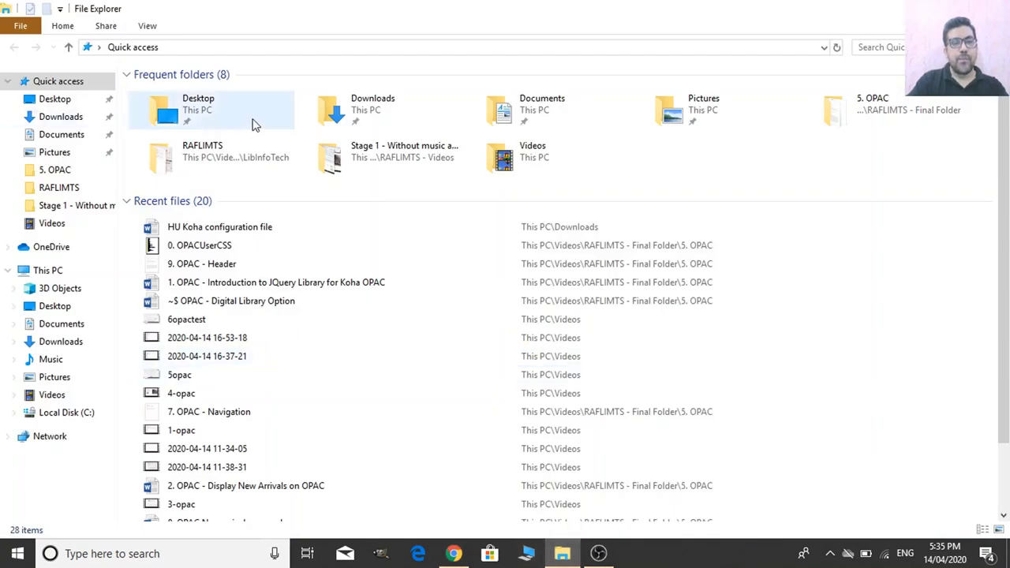
{"action": "left_click", "coordinate": [56, 170]}
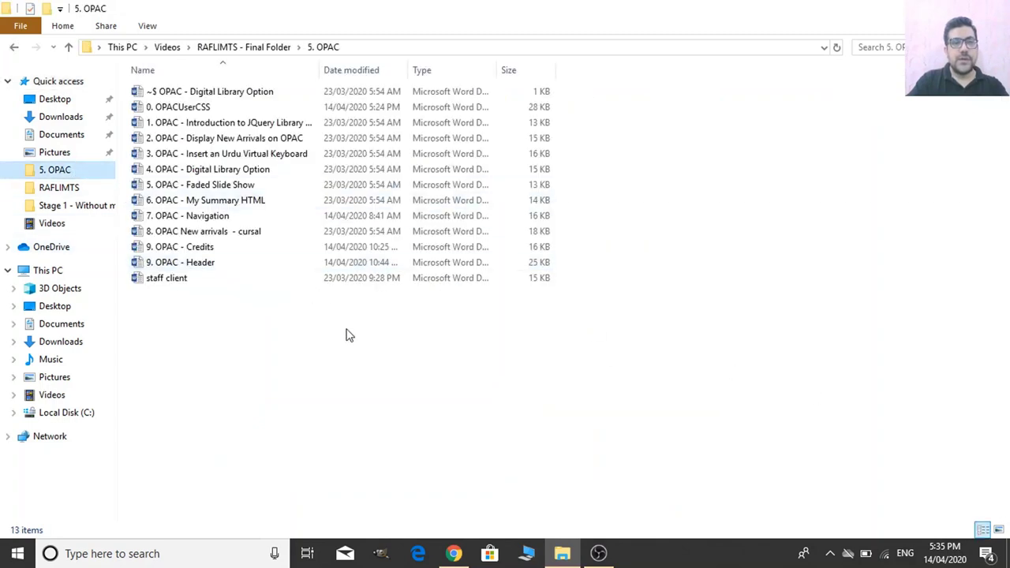
{"action": "double_click", "coordinate": [218, 107]}
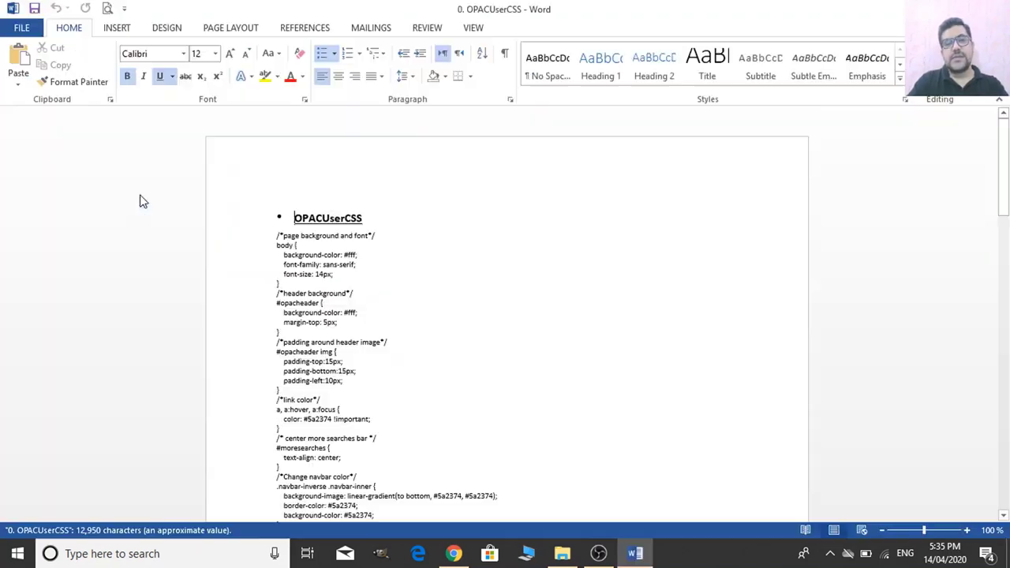
Try selecting the CSS from the page background rule, then clear that selection.
{"action": "scroll", "coordinate": [386, 269], "scroll_direction": "down", "scroll_amount": 2}
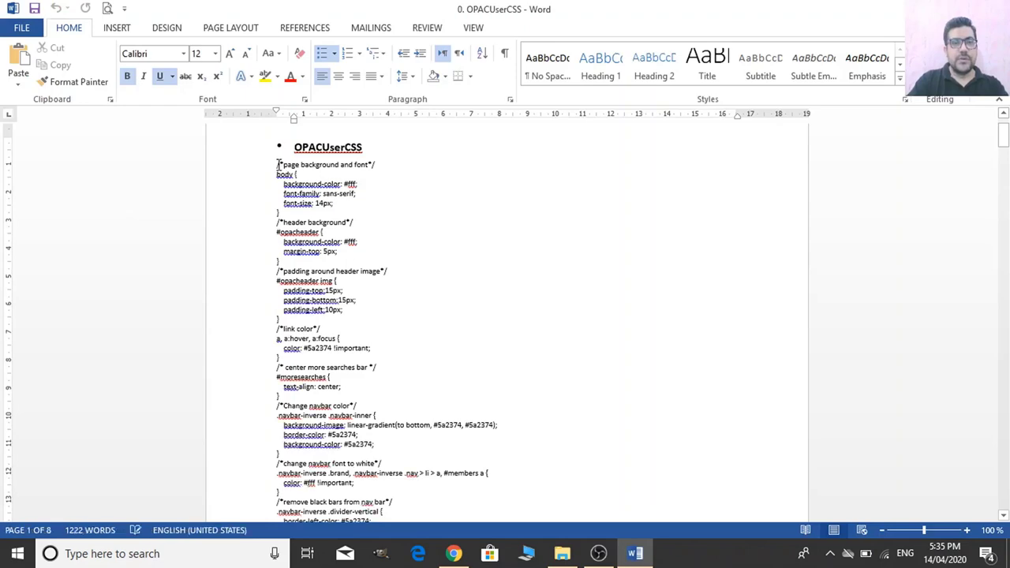
{"action": "left_click_drag", "start_coordinate": [277, 164], "coordinate": [434, 475]}
{"action": "scroll", "coordinate": [435, 476], "scroll_direction": "down", "scroll_amount": 3}
{"action": "scroll", "coordinate": [469, 460], "scroll_direction": "up", "scroll_amount": 4}
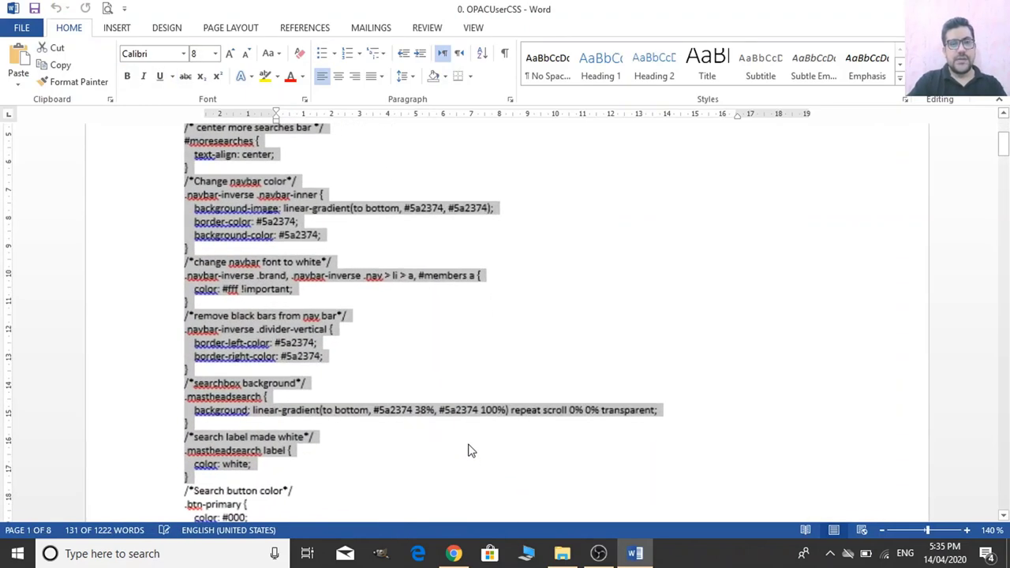
{"action": "scroll", "coordinate": [472, 394], "scroll_direction": "up", "scroll_amount": 5}
{"action": "left_click", "coordinate": [470, 360]}
{"action": "scroll", "coordinate": [470, 354], "scroll_direction": "up", "scroll_amount": 1}
{"action": "scroll", "coordinate": [471, 354], "scroll_direction": "up", "scroll_amount": 2}
{"action": "scroll", "coordinate": [466, 348], "scroll_direction": "up", "scroll_amount": 5}
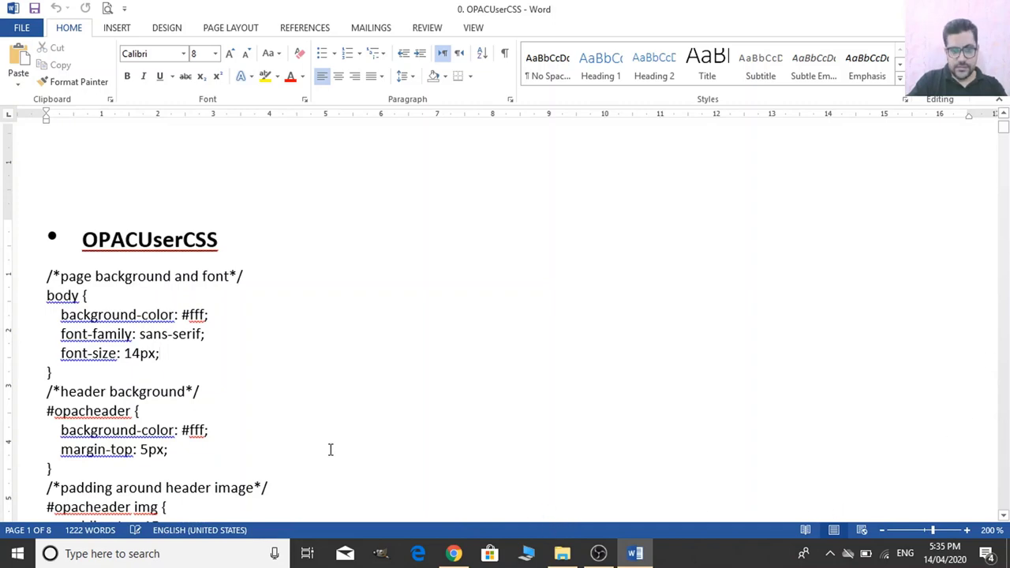
Select the whole OPACUserCSS stylesheet in Word, from the first comment downward.
{"action": "scroll", "coordinate": [305, 451], "scroll_direction": "down", "scroll_amount": 4}
{"action": "scroll", "coordinate": [302, 449], "scroll_direction": "up", "scroll_amount": 2}
{"action": "key", "text": "Left"}
{"action": "key", "text": "Left"}
{"action": "key", "text": "Left"}
{"action": "key", "text": "Left"}
{"action": "key", "text": "Left"}
{"action": "key", "text": "Left"}
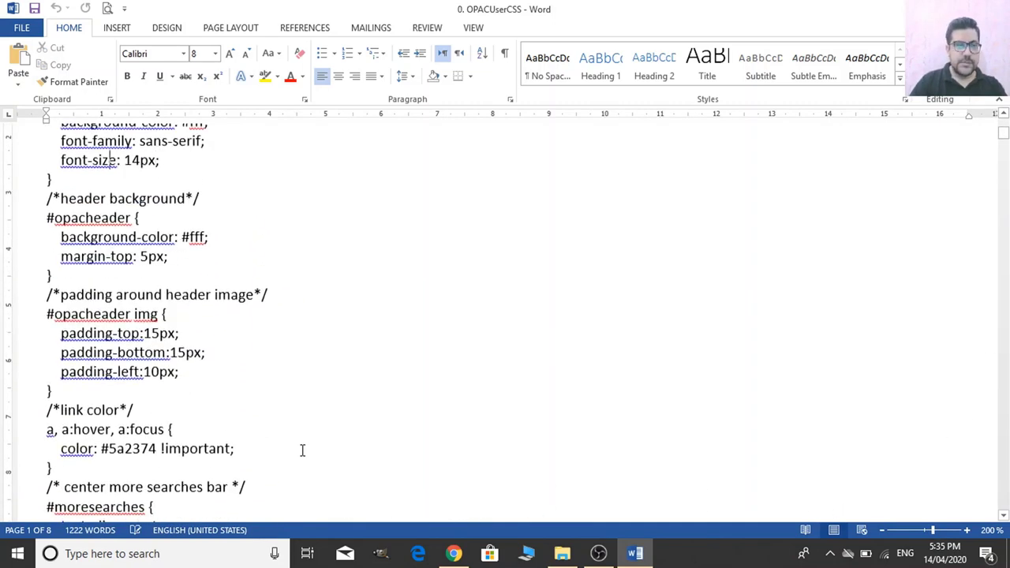
{"action": "scroll", "coordinate": [324, 449], "scroll_direction": "up", "scroll_amount": 3}
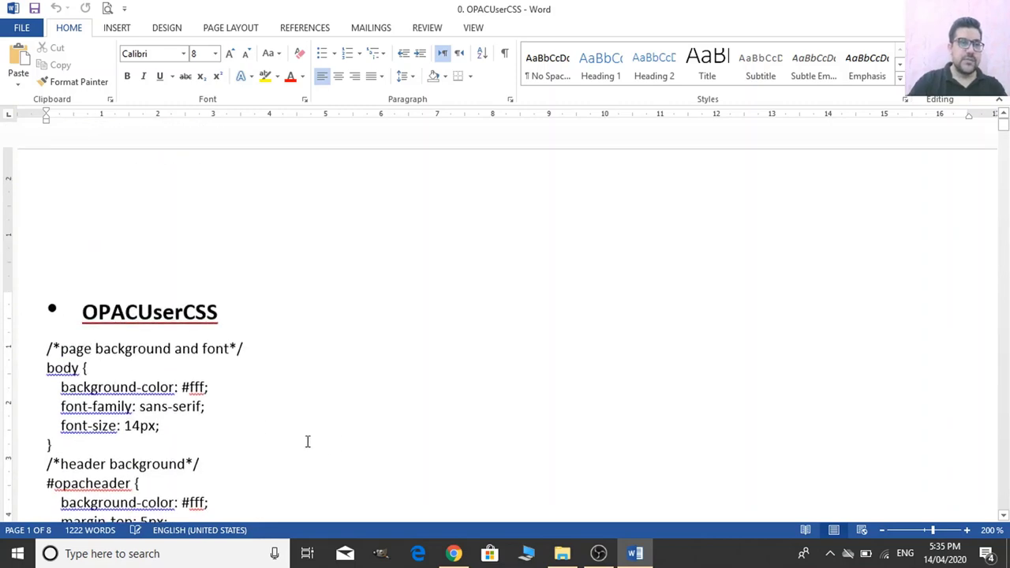
{"action": "scroll", "coordinate": [327, 444], "scroll_direction": "down", "scroll_amount": 2}
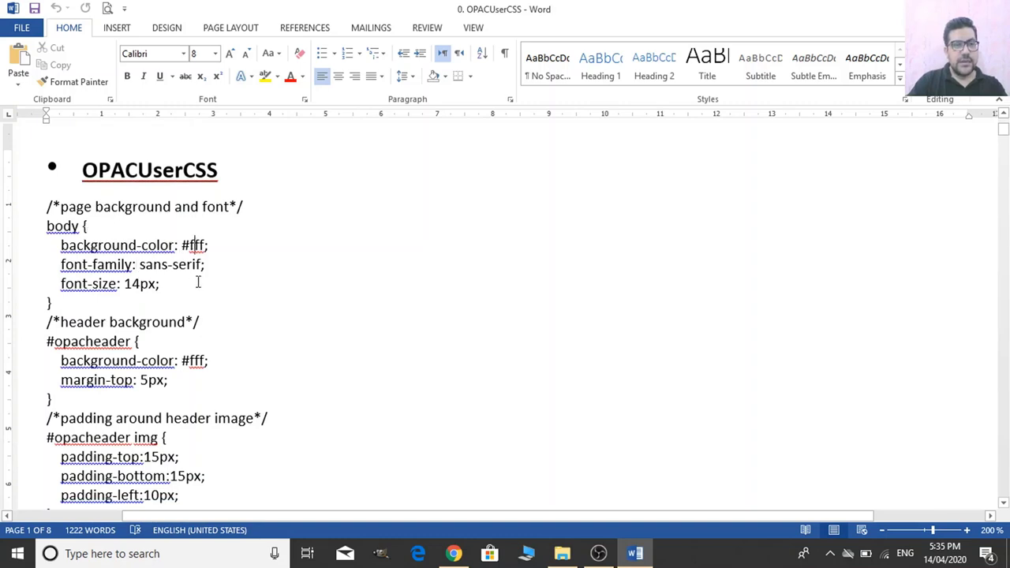
{"action": "scroll", "coordinate": [136, 284], "scroll_direction": "down", "scroll_amount": 1}
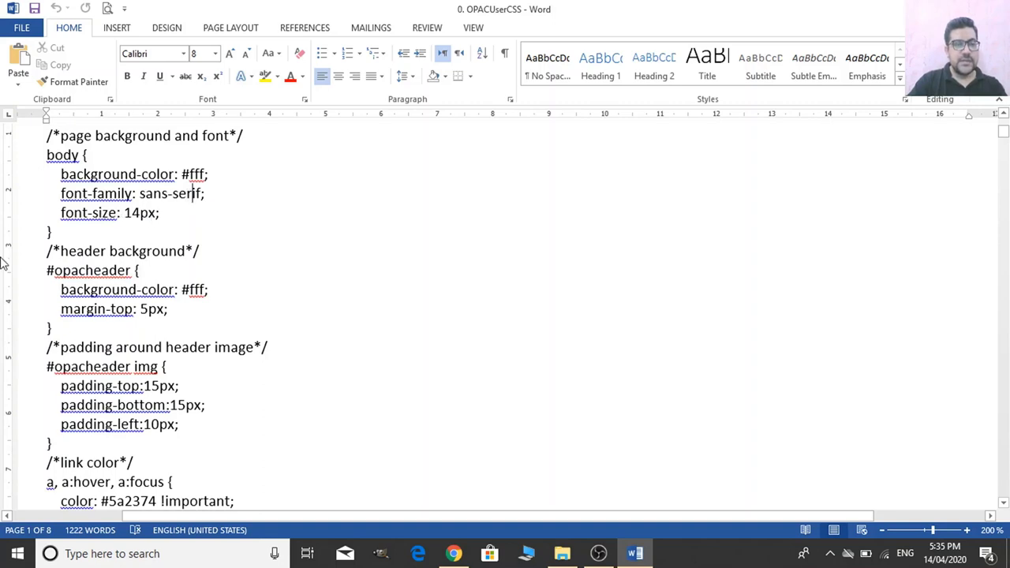
{"action": "scroll", "coordinate": [126, 292], "scroll_direction": "down", "scroll_amount": 2}
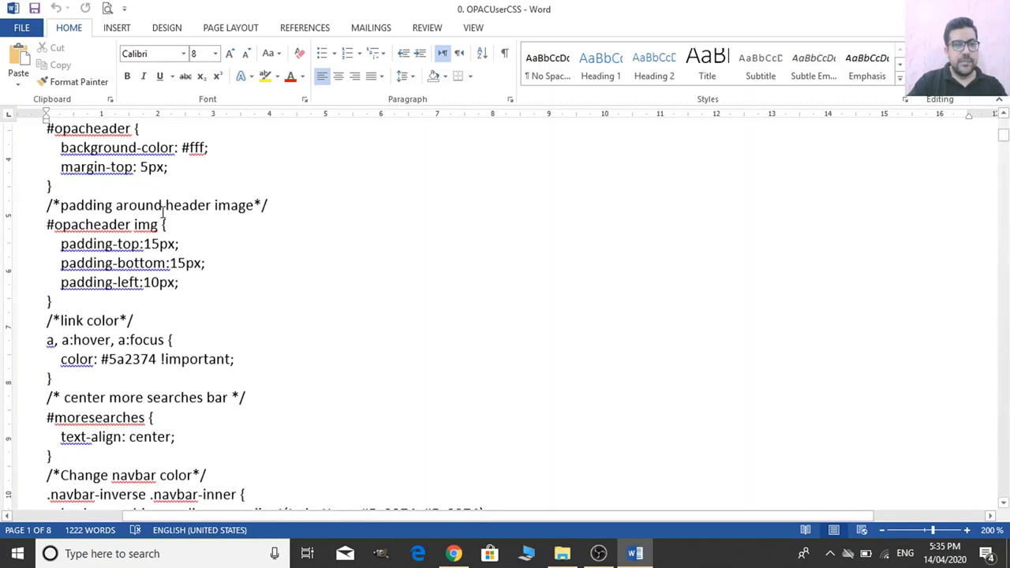
{"action": "scroll", "coordinate": [73, 313], "scroll_direction": "down", "scroll_amount": 1}
{"action": "scroll", "coordinate": [131, 250], "scroll_direction": "down", "scroll_amount": 2}
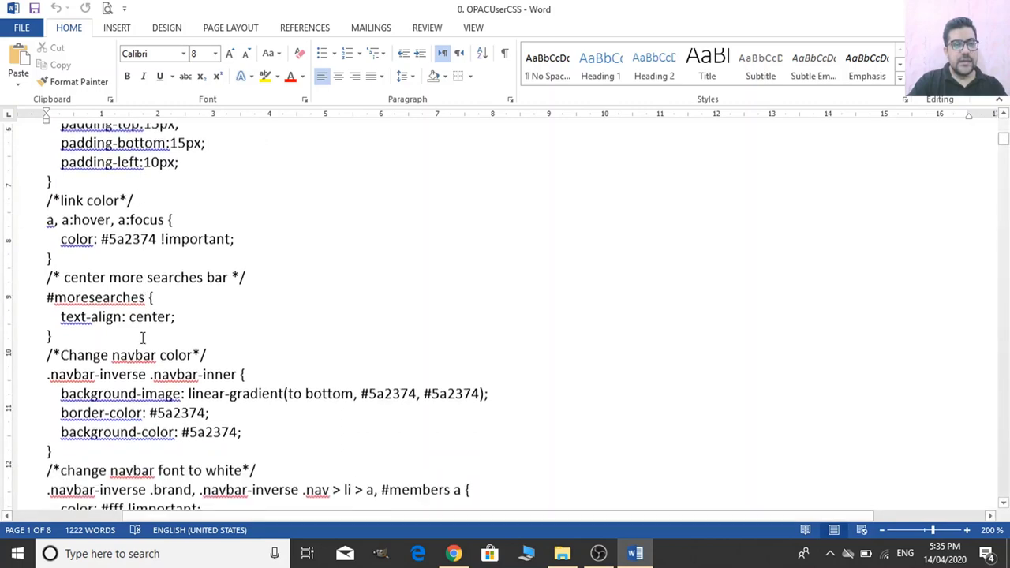
{"action": "scroll", "coordinate": [70, 298], "scroll_direction": "down", "scroll_amount": 4}
{"action": "scroll", "coordinate": [109, 277], "scroll_direction": "up", "scroll_amount": 8}
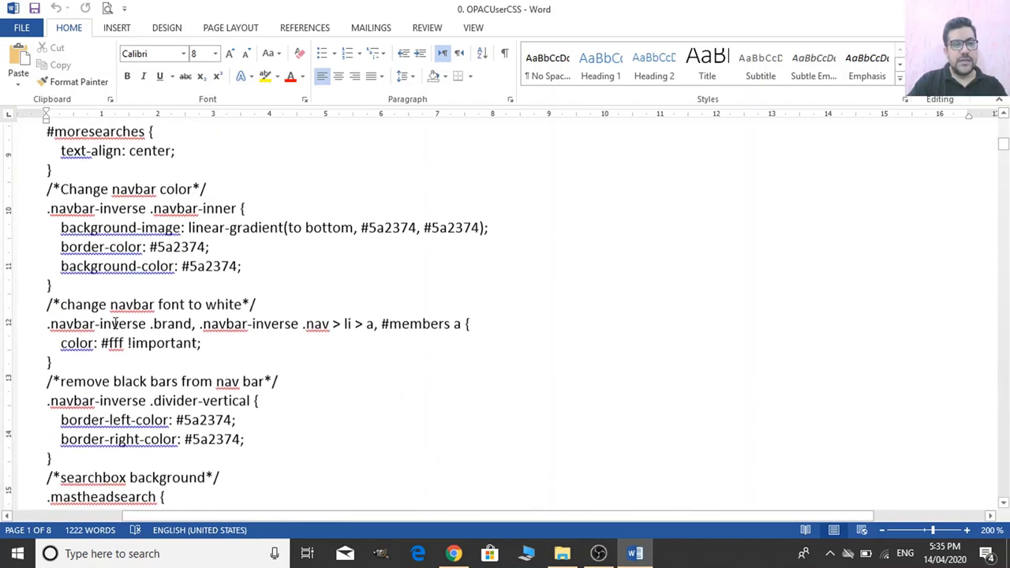
{"action": "scroll", "coordinate": [109, 276], "scroll_direction": "up", "scroll_amount": 4}
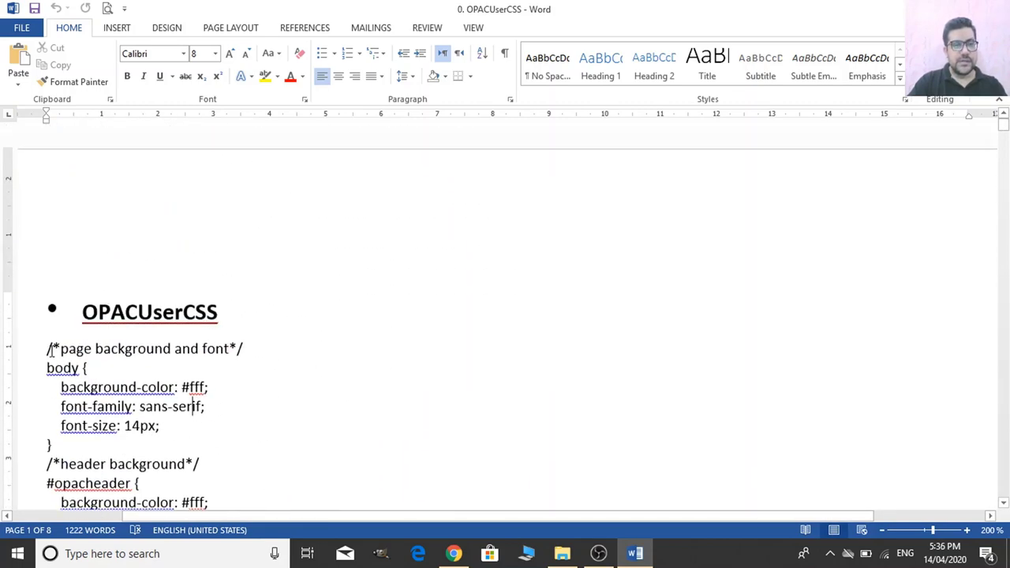
{"action": "left_click_drag", "start_coordinate": [47, 348], "coordinate": [326, 563]}
{"action": "scroll", "coordinate": [326, 563], "scroll_direction": "up", "scroll_amount": 15}
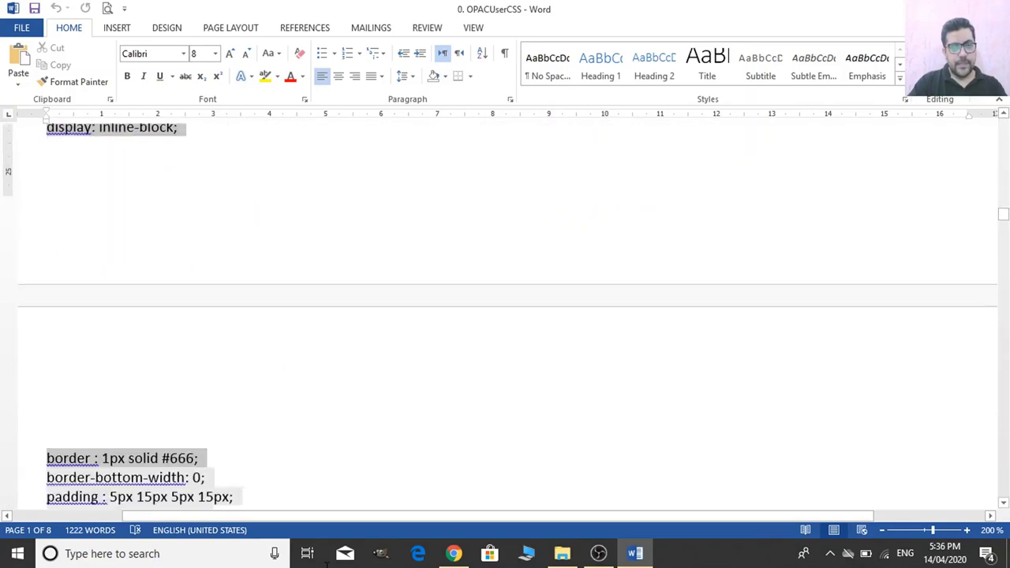
{"action": "scroll", "coordinate": [329, 562], "scroll_direction": "down", "scroll_amount": 15}
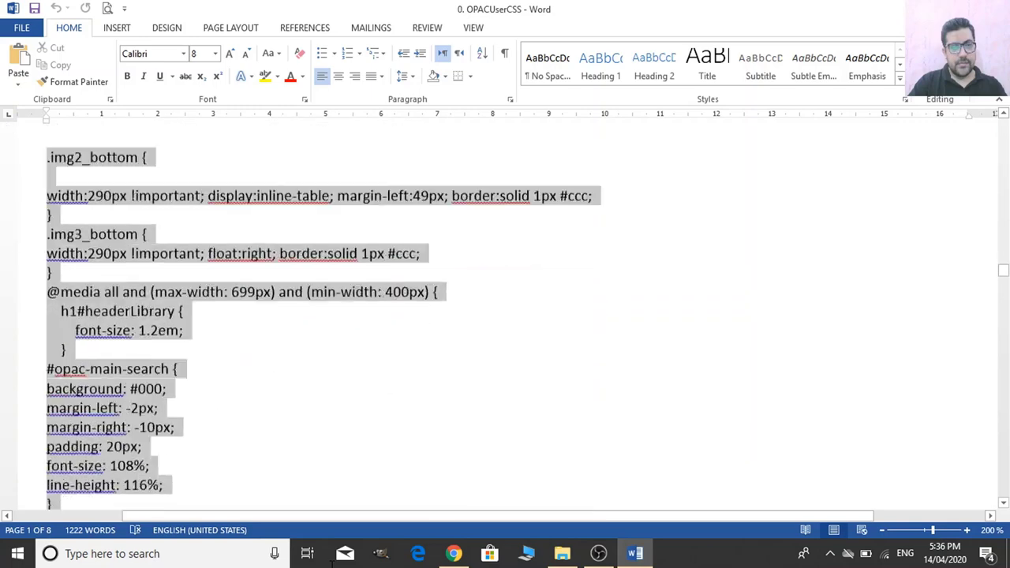
{"action": "left_click_drag", "start_coordinate": [330, 562], "coordinate": [385, 218]}
{"action": "scroll", "coordinate": [410, 213], "scroll_direction": "up", "scroll_amount": 3}
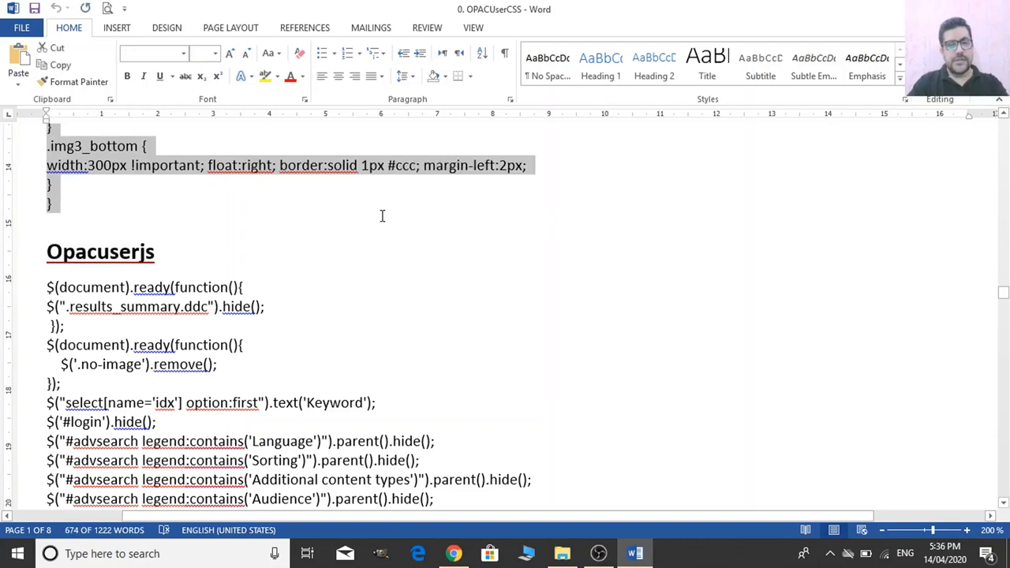
Paste the copied CSS into Koha's OPACUserCSS preference, filling 237 lines.
{"action": "left_click", "coordinate": [454, 553]}
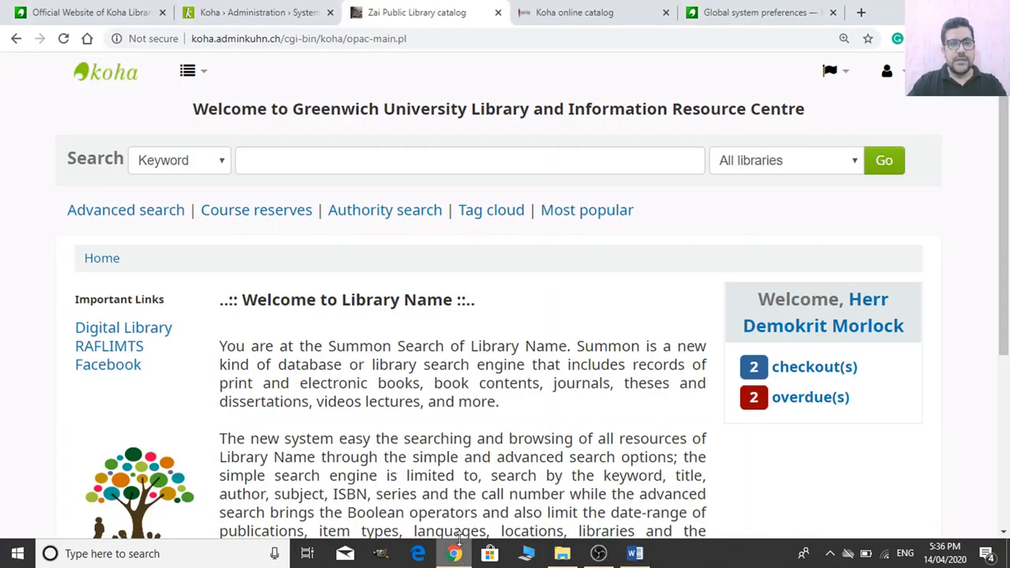
{"action": "left_click", "coordinate": [273, 12]}
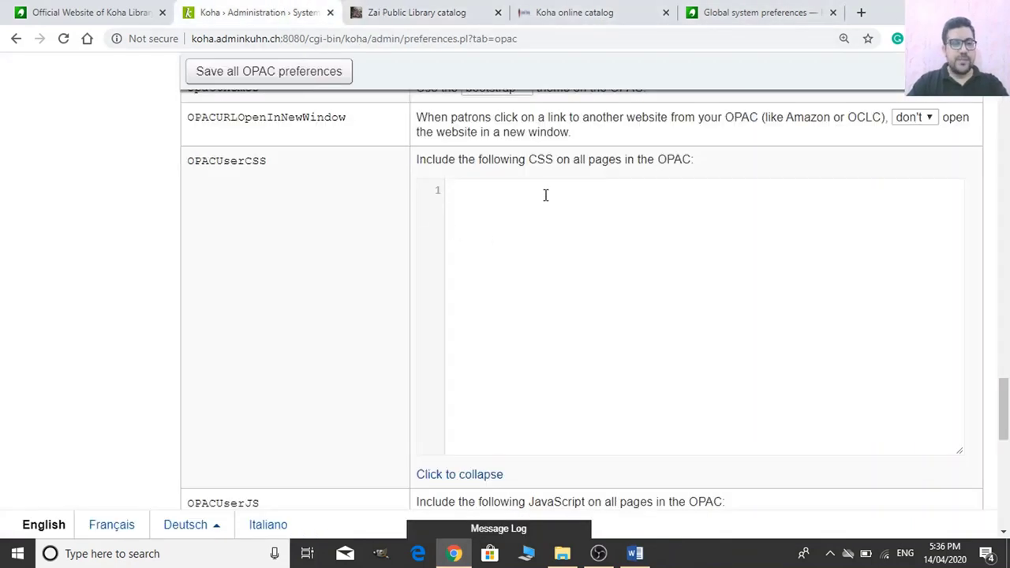
{"action": "key", "text": "ctrl+v"}
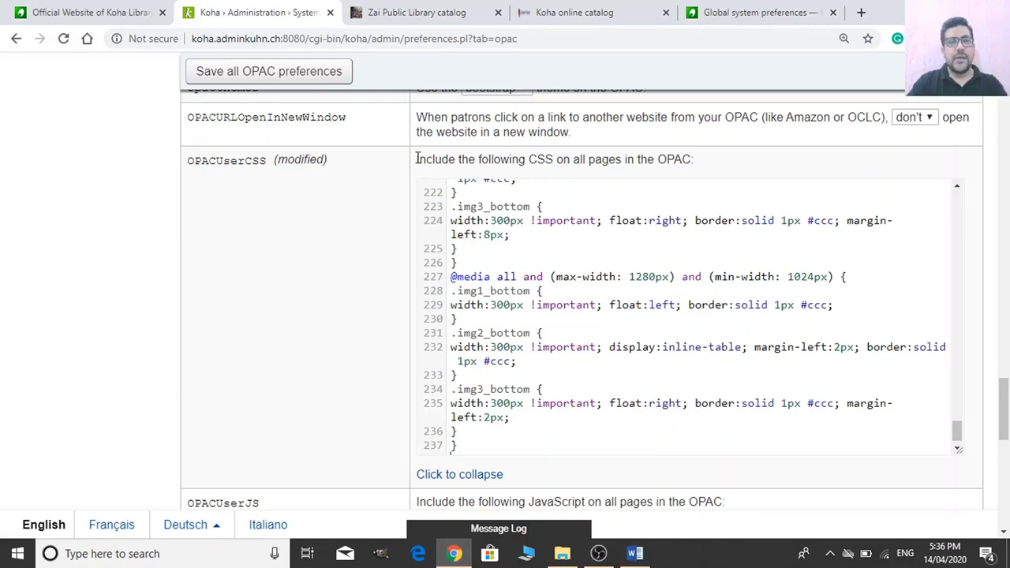
Save all OPAC preferences, then select the public catalog's address to reload it.
{"action": "left_click", "coordinate": [383, 14]}
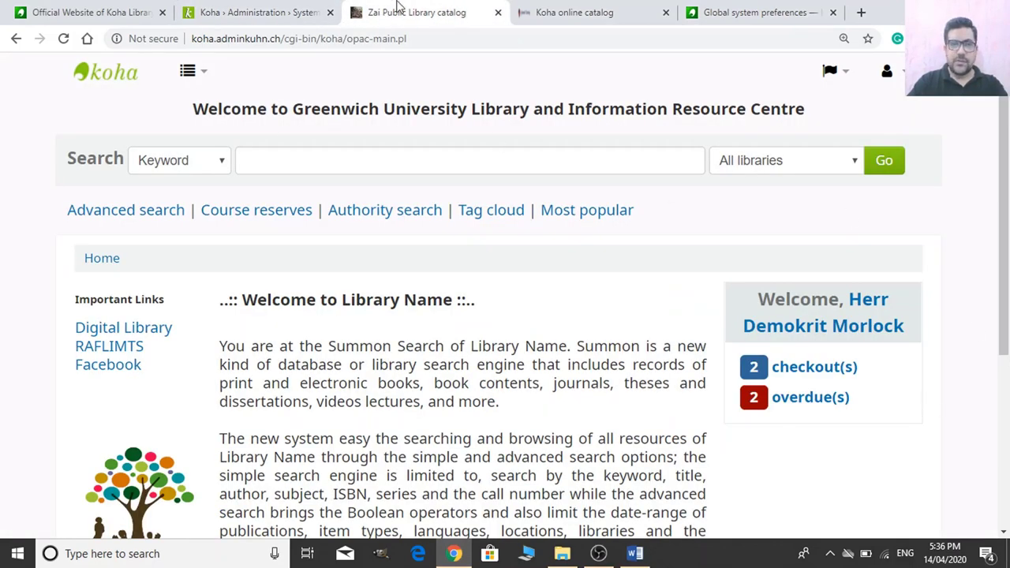
{"action": "left_click", "coordinate": [310, 9]}
{"action": "left_click", "coordinate": [312, 77]}
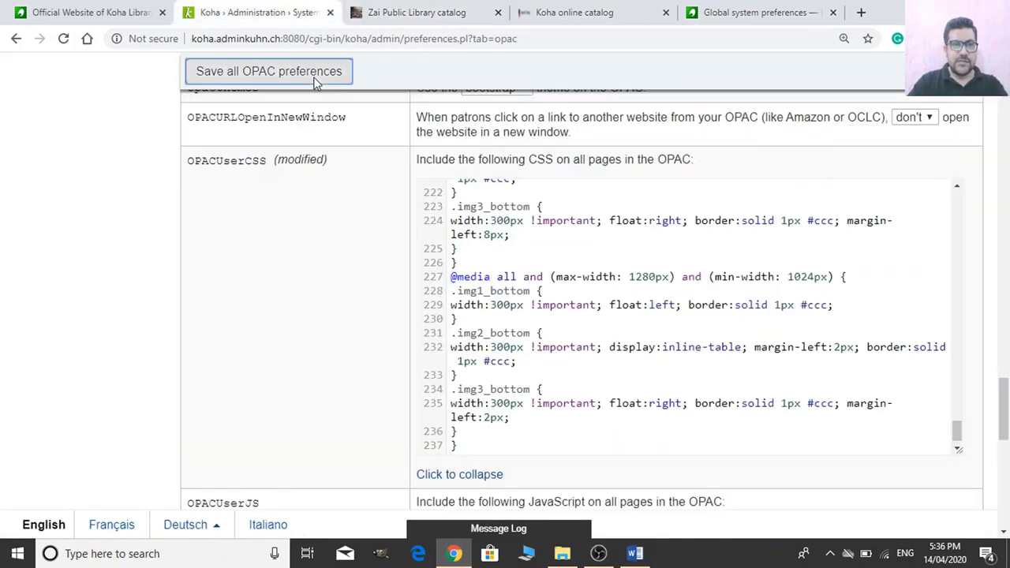
{"action": "left_click", "coordinate": [405, 12]}
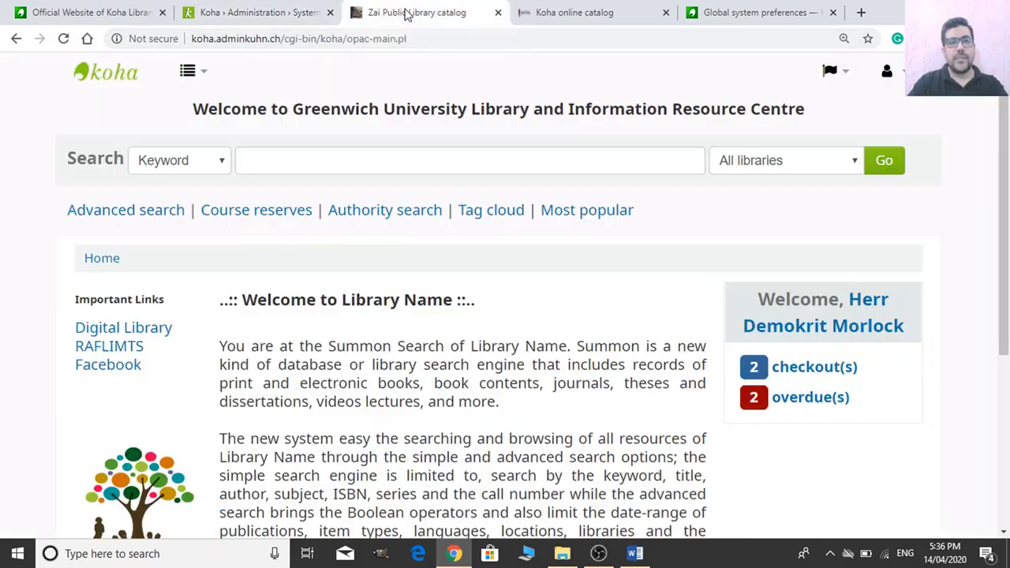
{"action": "left_click", "coordinate": [401, 39]}
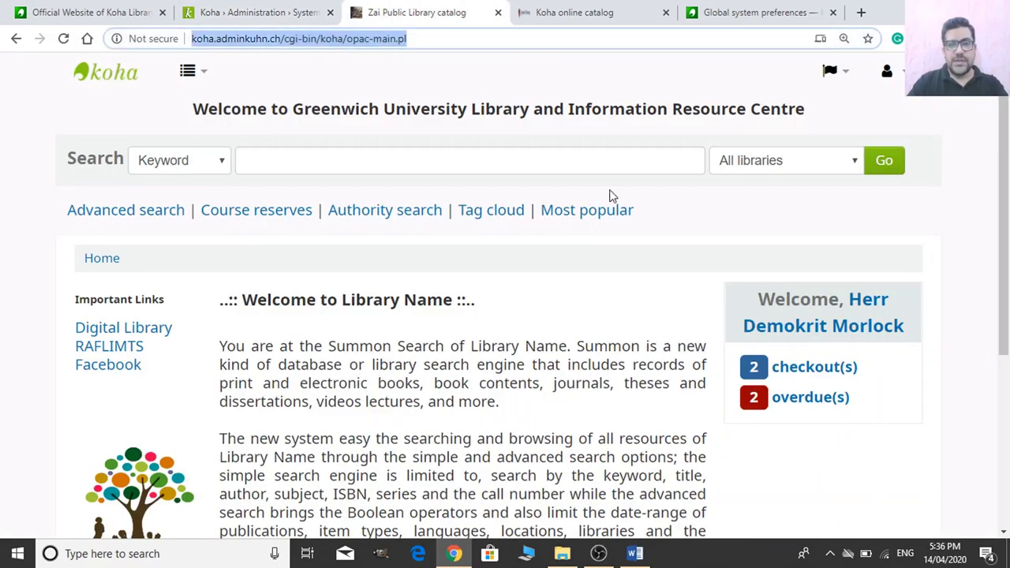
Reload the catalog home page and scroll through the new purple styling.
{"action": "key", "text": "Return"}
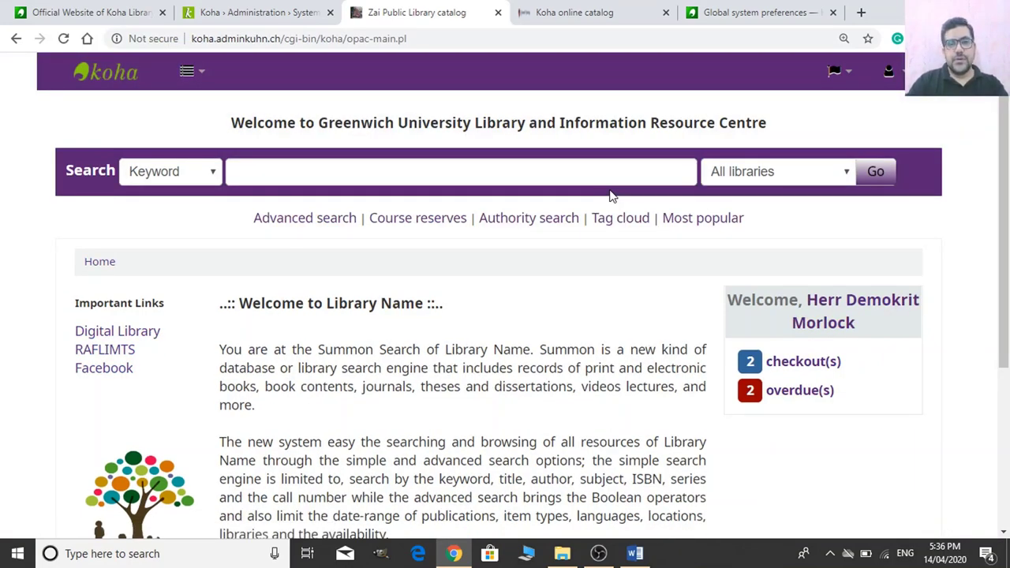
{"action": "scroll", "coordinate": [878, 461], "scroll_direction": "down", "scroll_amount": 3}
{"action": "scroll", "coordinate": [786, 447], "scroll_direction": "up", "scroll_amount": 3}
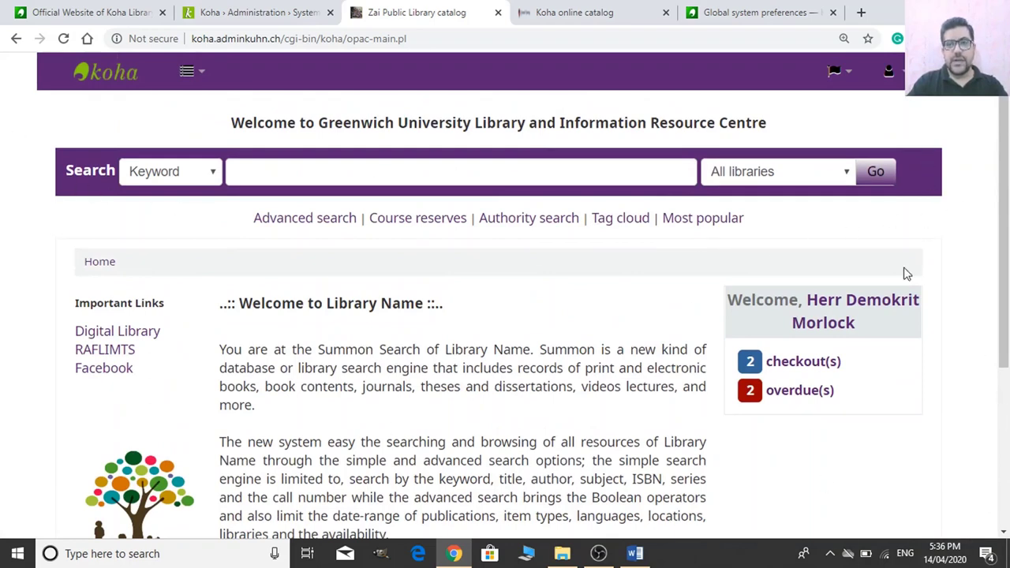
{"action": "scroll", "coordinate": [642, 388], "scroll_direction": "down", "scroll_amount": 2}
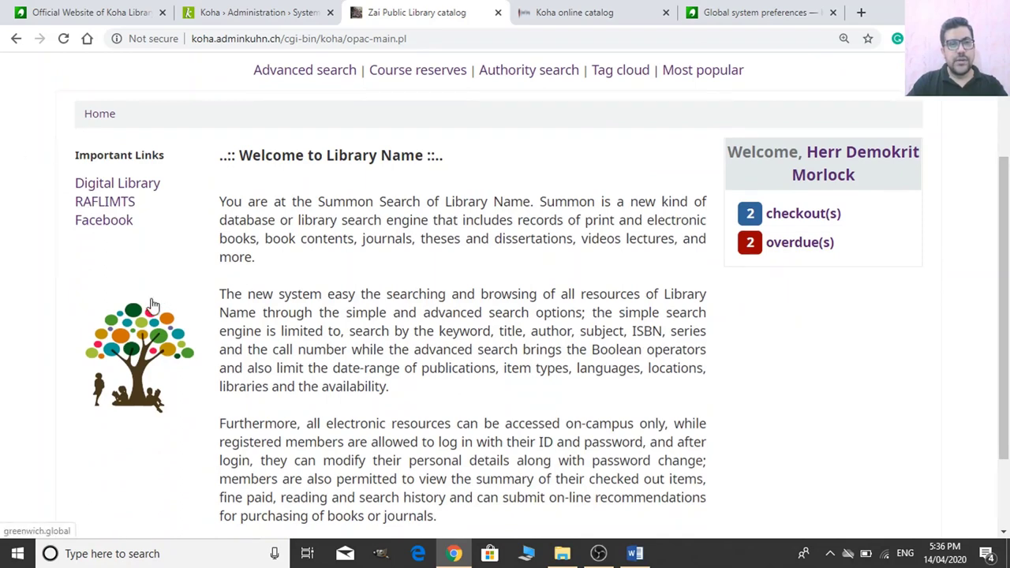
{"action": "scroll", "coordinate": [162, 296], "scroll_direction": "up", "scroll_amount": 2}
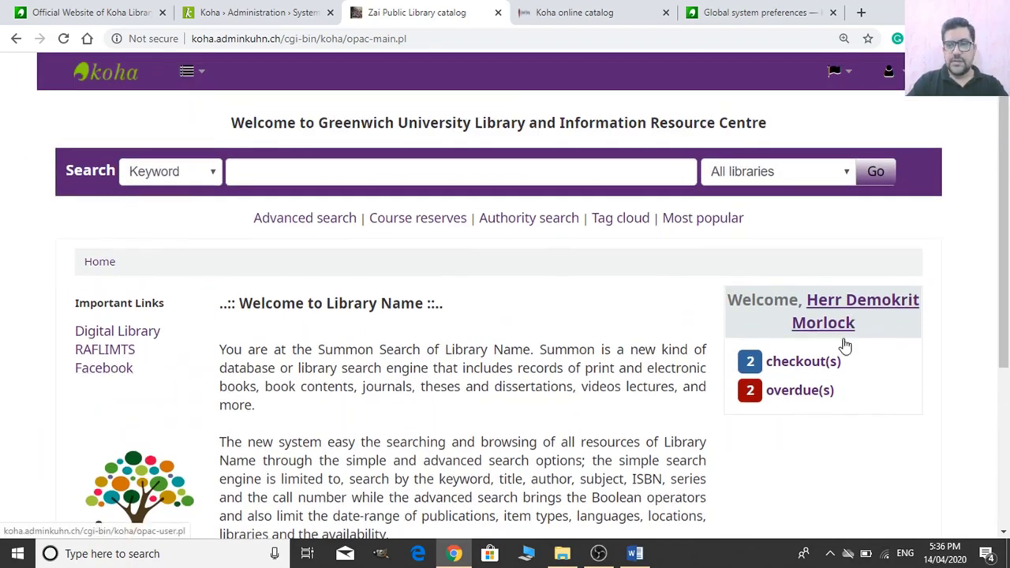
Check the restyled library list and search-type dropdown, leaving the search type on Keyword.
{"action": "left_click", "coordinate": [810, 171]}
{"action": "left_click", "coordinate": [810, 172]}
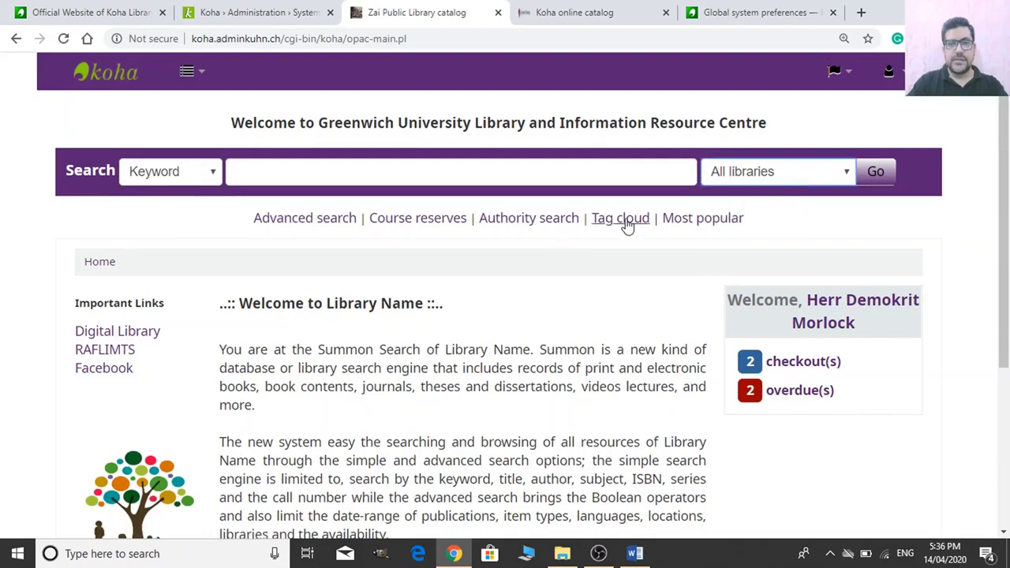
{"action": "left_click", "coordinate": [712, 178]}
{"action": "left_click", "coordinate": [571, 180]}
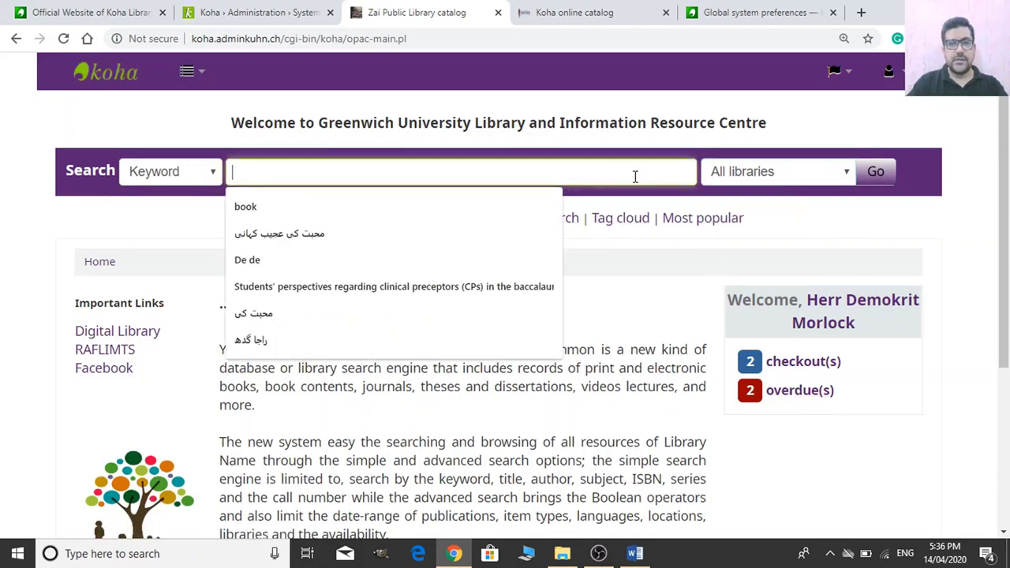
{"action": "left_click", "coordinate": [180, 183]}
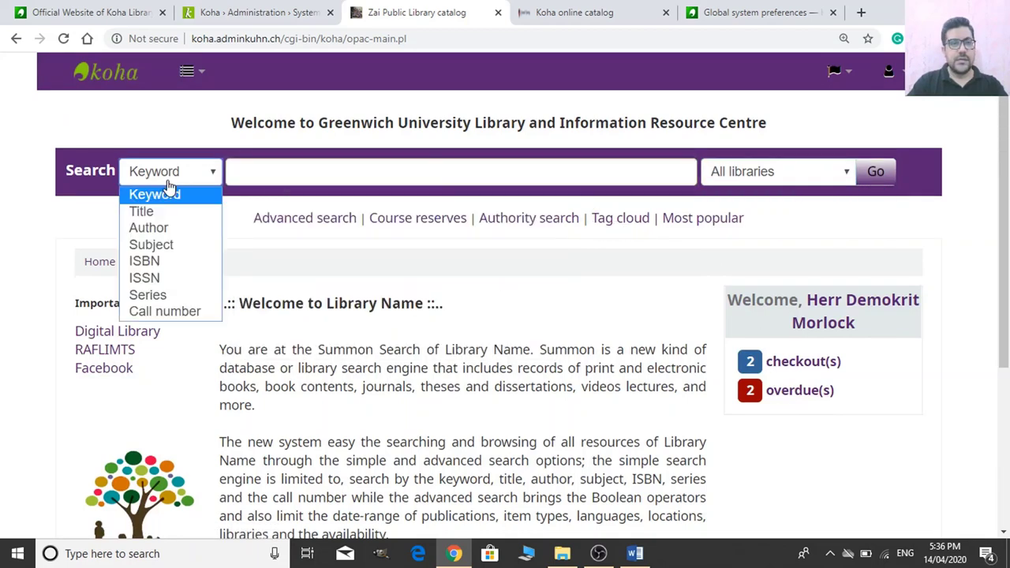
{"action": "left_click", "coordinate": [11, 229]}
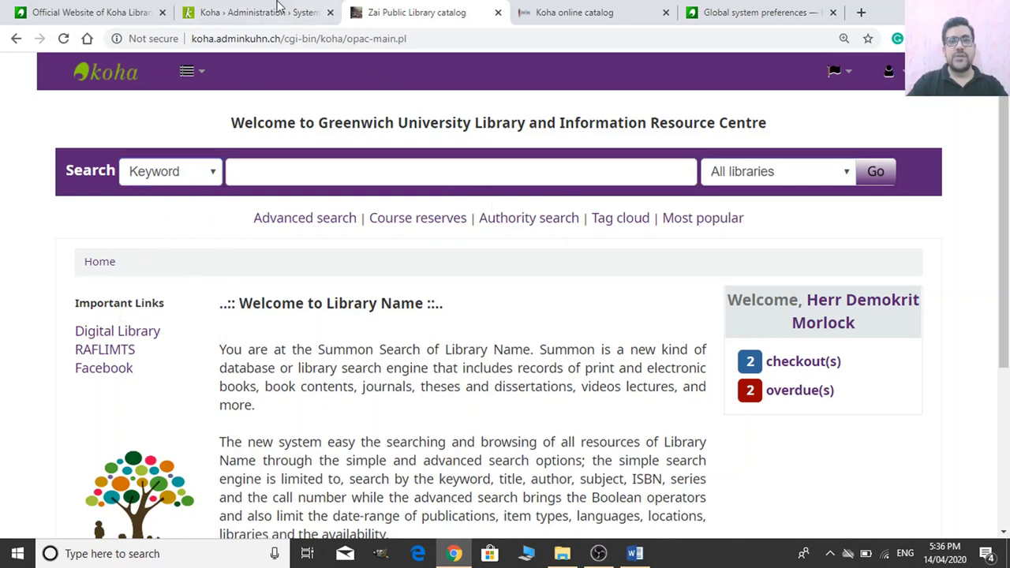
{"action": "left_click", "coordinate": [288, 10]}
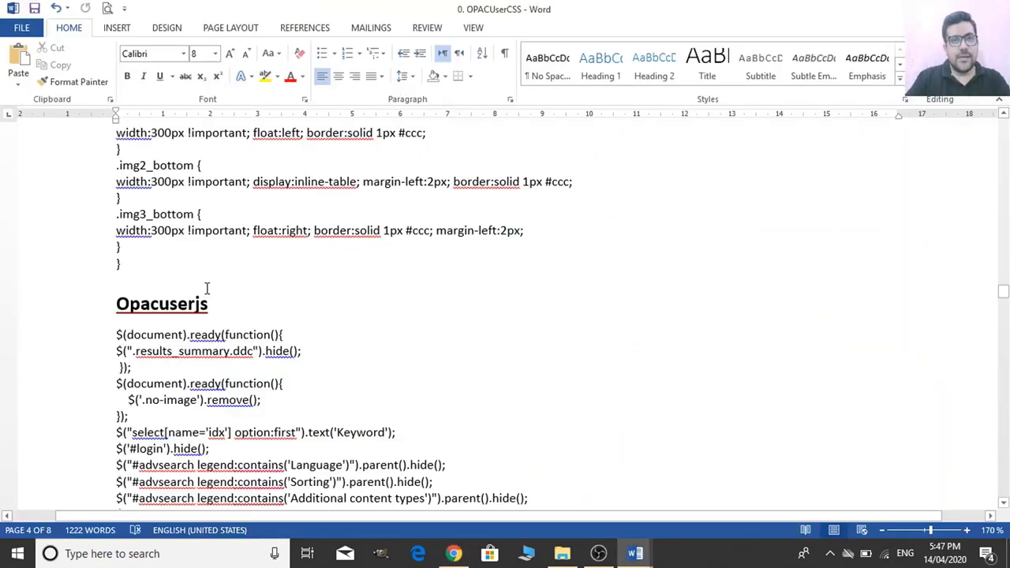
Highlight the Opacuserjs jQuery block, from the first document-ready line to the results_summary hide line.
{"action": "scroll", "coordinate": [205, 289], "scroll_direction": "down", "scroll_amount": 3}
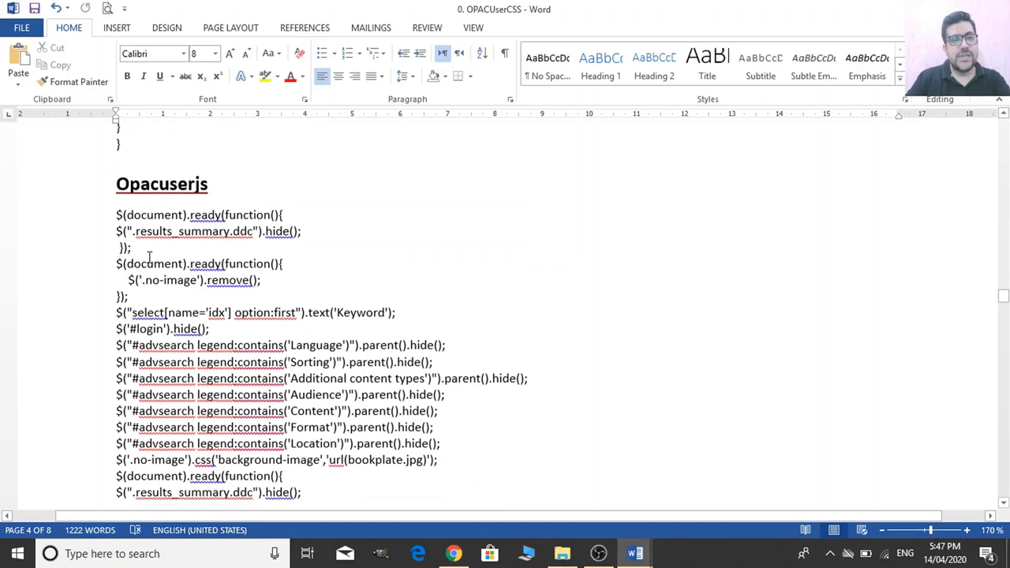
{"action": "left_click_drag", "start_coordinate": [117, 215], "coordinate": [367, 491]}
{"action": "key", "text": "ctrl+c"}
{"action": "scroll", "coordinate": [343, 350], "scroll_direction": "down", "scroll_amount": 10}
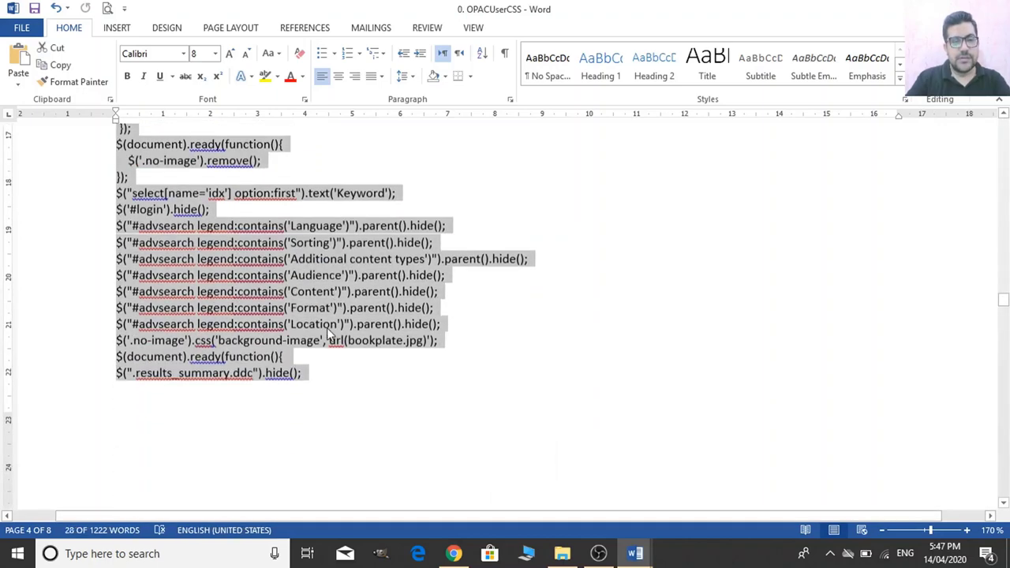
{"action": "scroll", "coordinate": [258, 315], "scroll_direction": "down", "scroll_amount": 5}
{"action": "scroll", "coordinate": [257, 315], "scroll_direction": "up", "scroll_amount": 3}
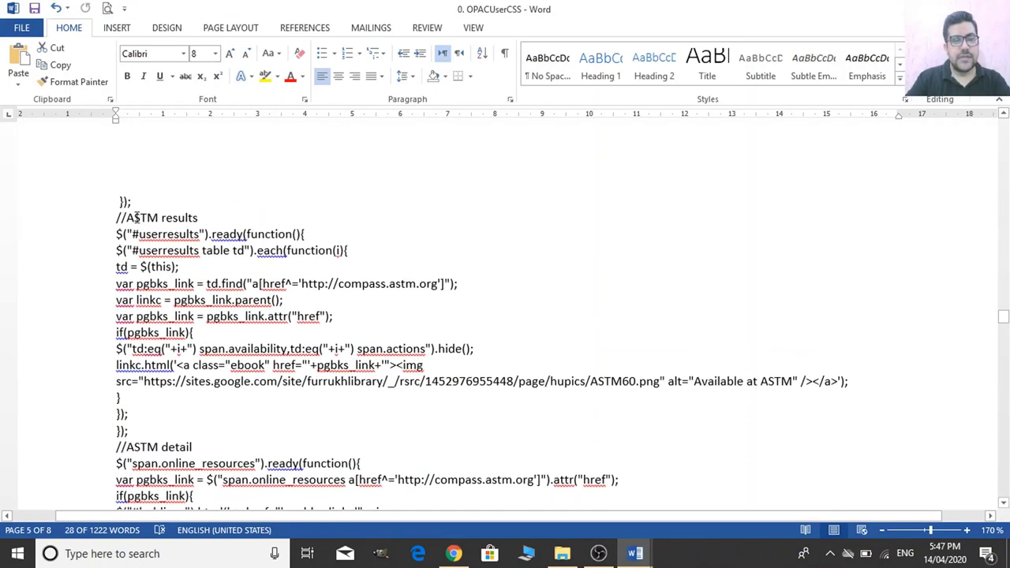
{"action": "scroll", "coordinate": [190, 224], "scroll_direction": "down", "scroll_amount": 5}
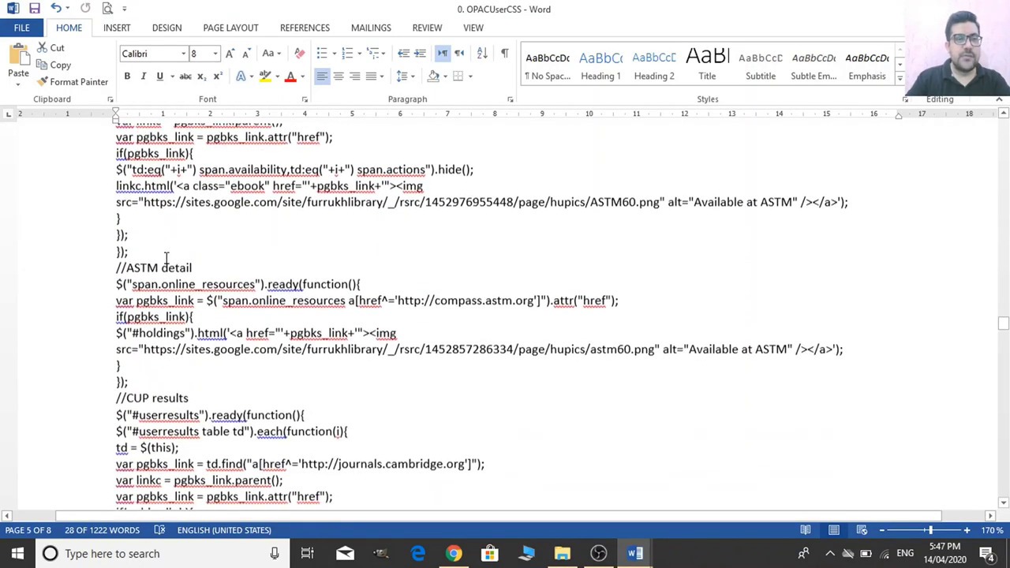
{"action": "scroll", "coordinate": [167, 258], "scroll_direction": "down", "scroll_amount": 2}
{"action": "scroll", "coordinate": [167, 258], "scroll_direction": "down", "scroll_amount": 9}
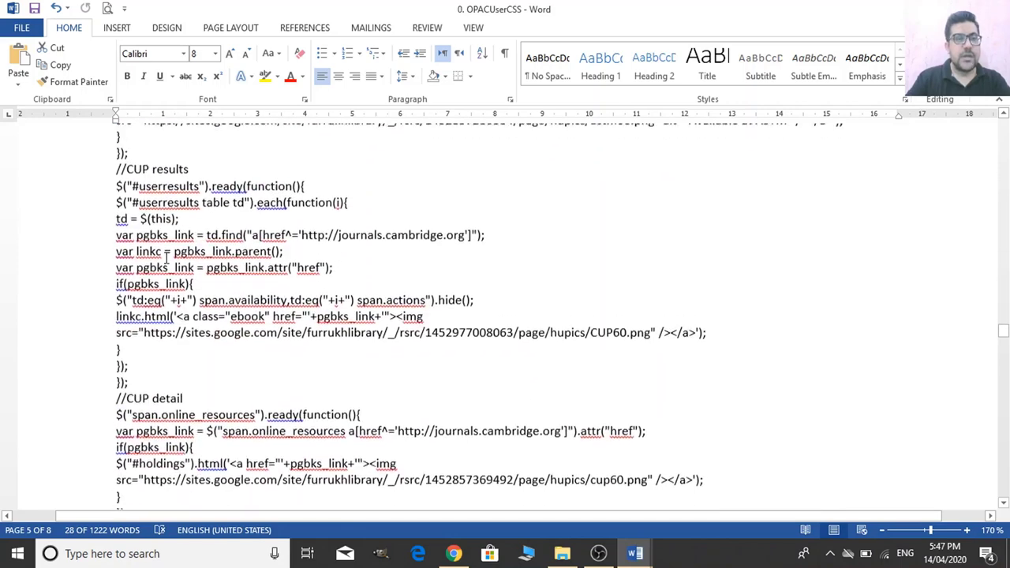
{"action": "scroll", "coordinate": [166, 258], "scroll_direction": "down", "scroll_amount": 12}
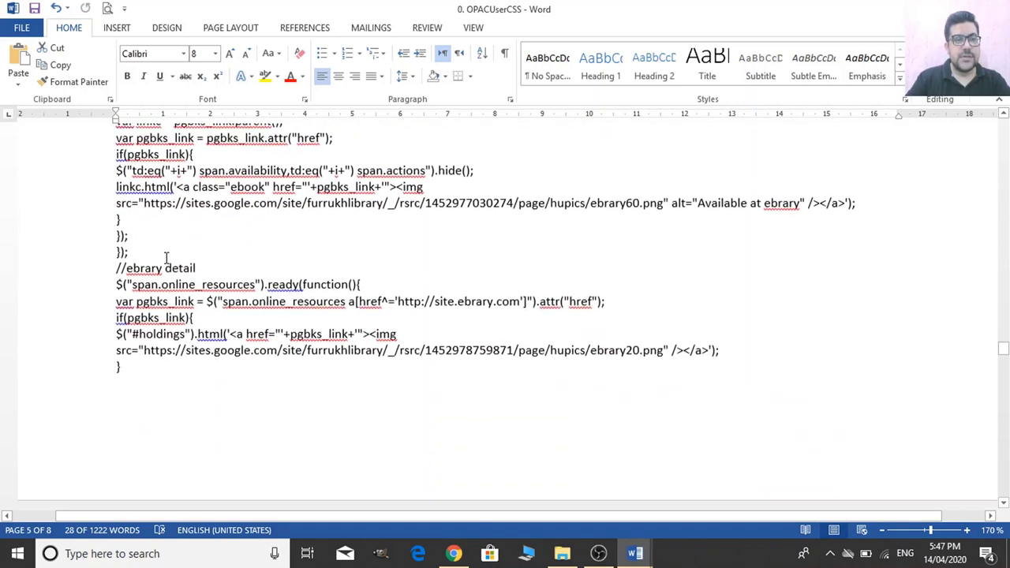
{"action": "scroll", "coordinate": [167, 258], "scroll_direction": "down", "scroll_amount": 2}
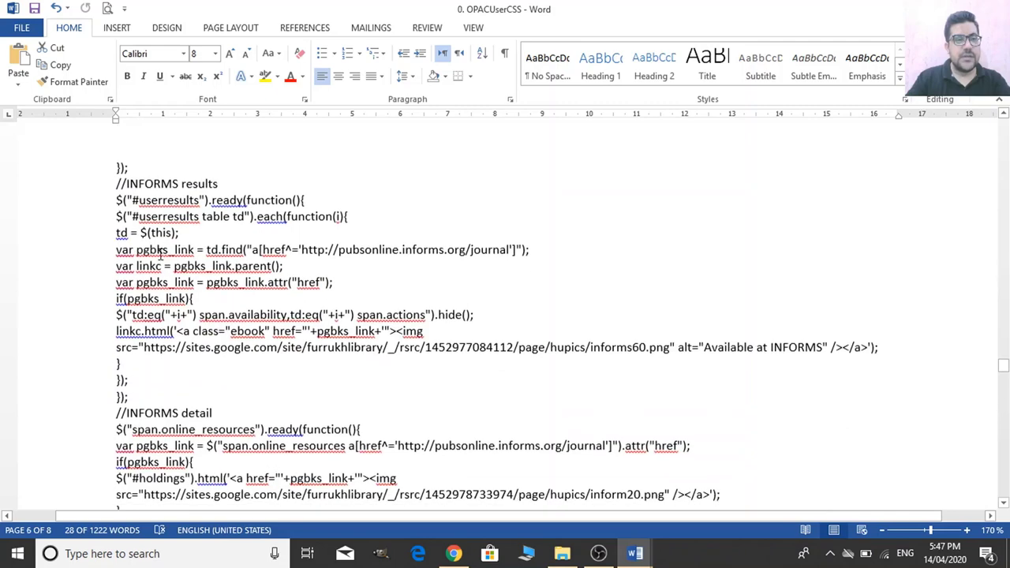
{"action": "scroll", "coordinate": [184, 189], "scroll_direction": "down", "scroll_amount": 4}
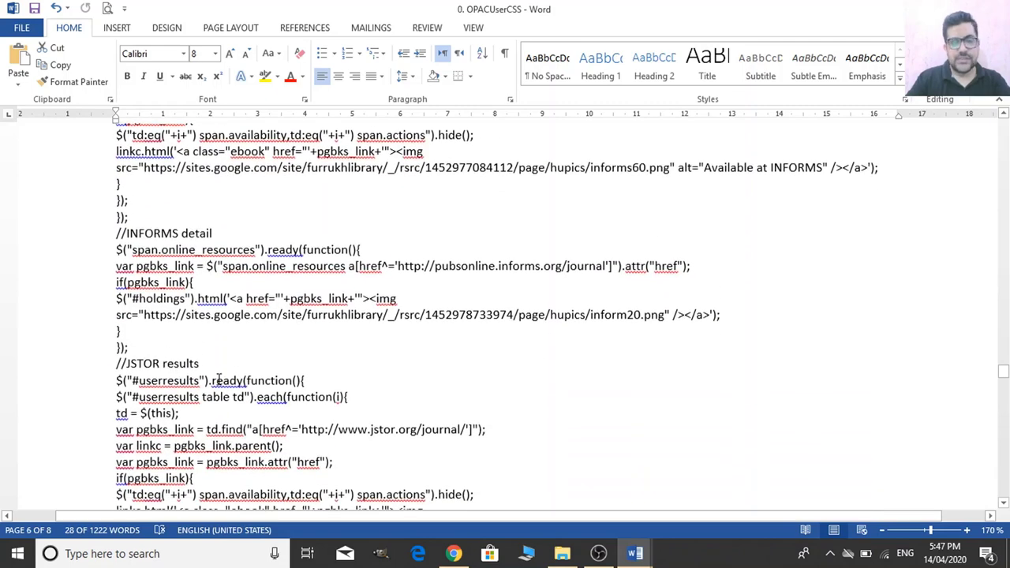
{"action": "scroll", "coordinate": [221, 382], "scroll_direction": "down", "scroll_amount": 5}
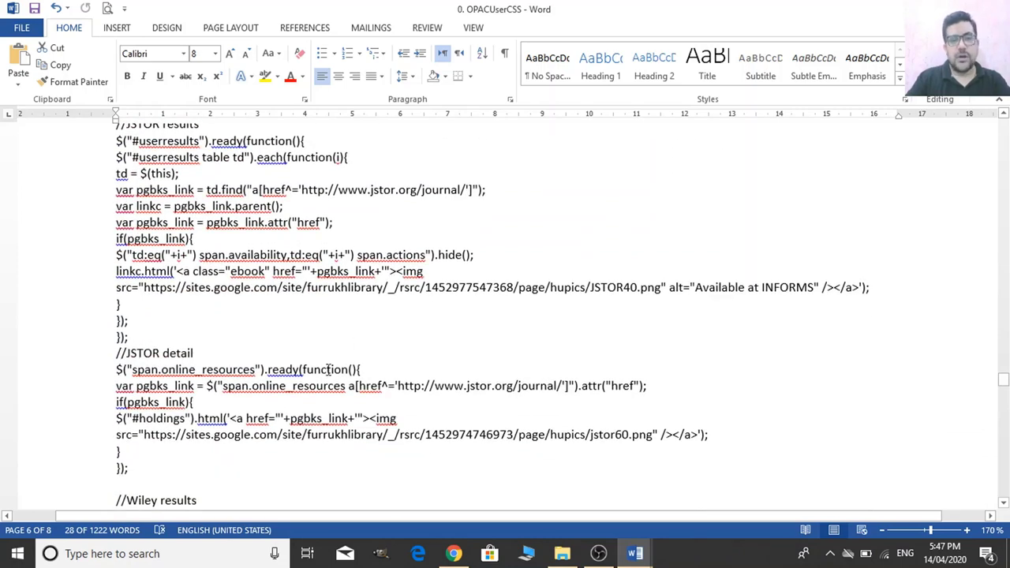
{"action": "scroll", "coordinate": [300, 402], "scroll_direction": "down", "scroll_amount": 4}
{"action": "scroll", "coordinate": [313, 371], "scroll_direction": "up", "scroll_amount": 15}
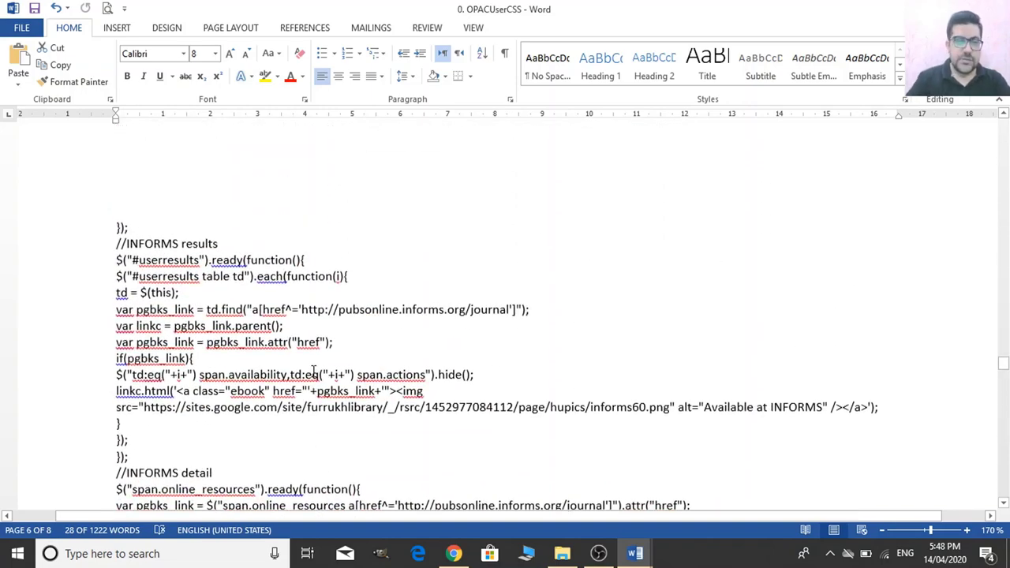
{"action": "scroll", "coordinate": [313, 371], "scroll_direction": "up", "scroll_amount": 15}
{"action": "scroll", "coordinate": [362, 360], "scroll_direction": "up", "scroll_amount": 15}
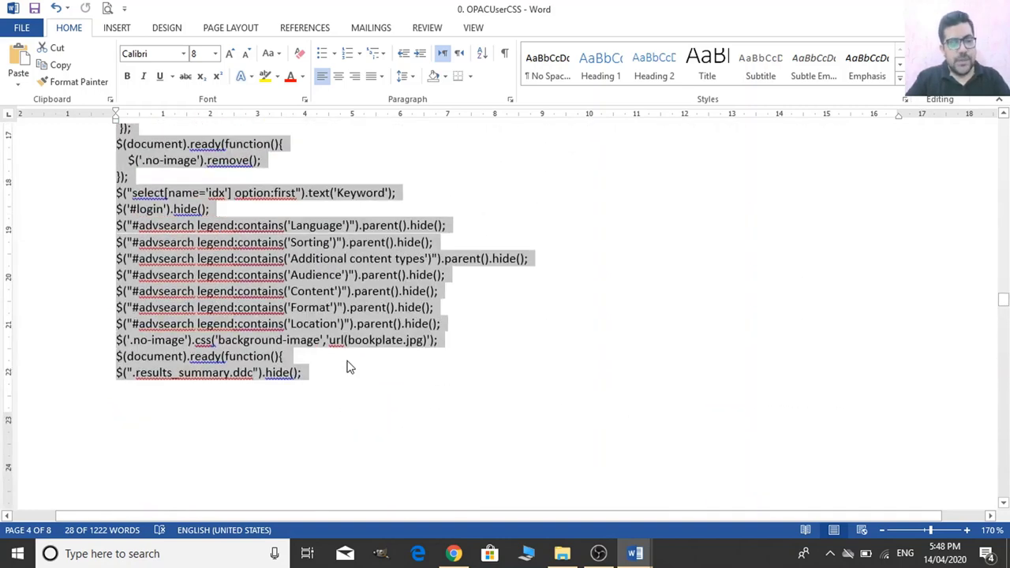
Paste the jQuery block into OPACUserJS and save all OPAC preferences.
{"action": "left_click", "coordinate": [453, 553]}
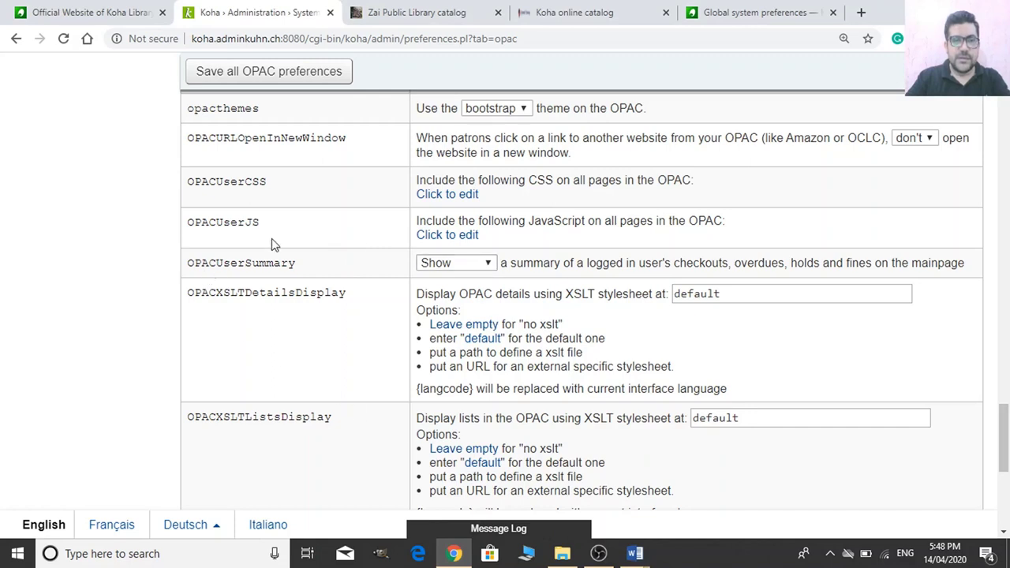
{"action": "left_click", "coordinate": [468, 235]}
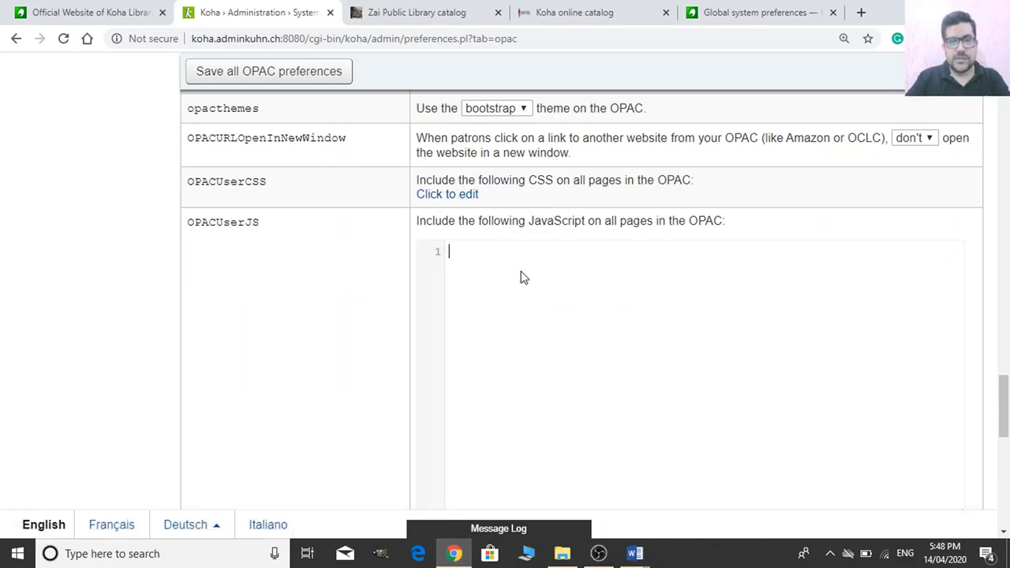
{"action": "key", "text": "ctrl+v"}
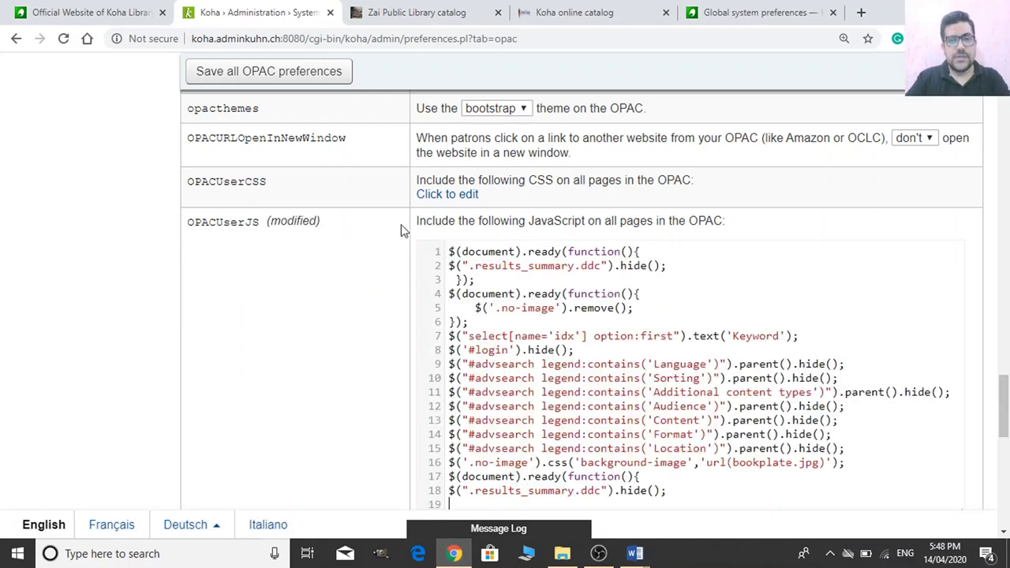
{"action": "left_click", "coordinate": [332, 79]}
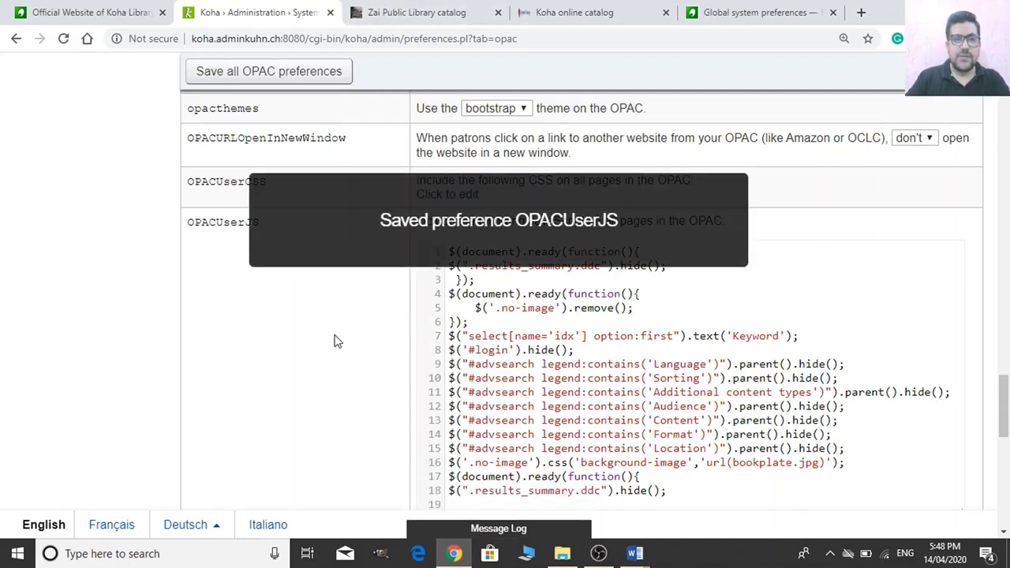
{"action": "scroll", "coordinate": [263, 312], "scroll_direction": "up", "scroll_amount": 1}
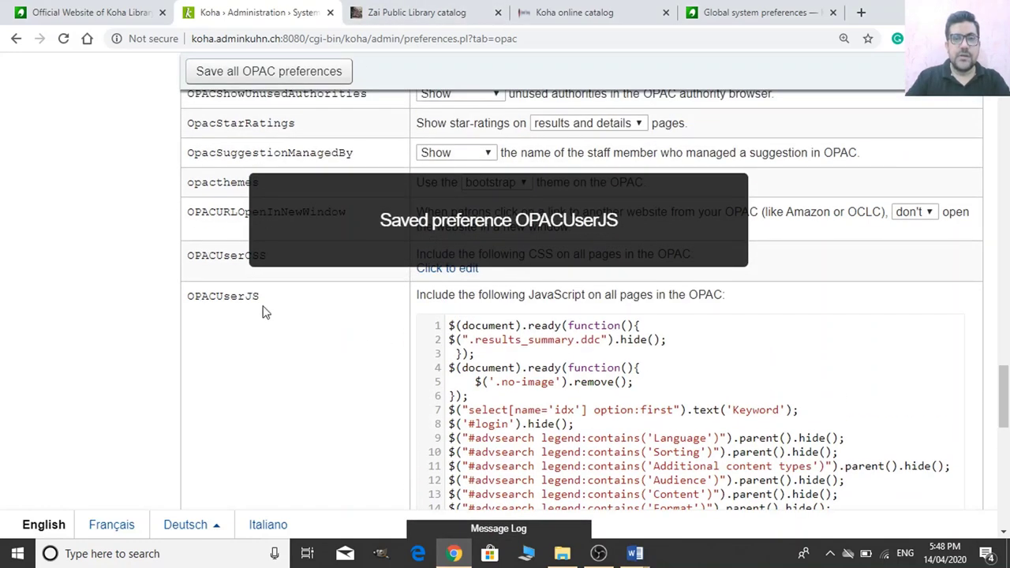
{"action": "left_click", "coordinate": [410, 8]}
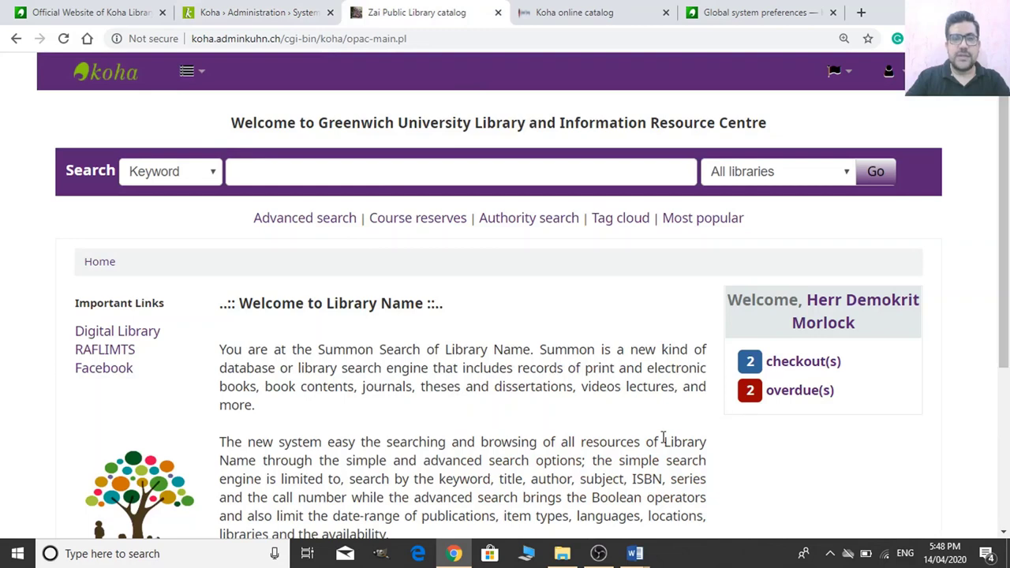
Reload the OPAC advanced search page and check that Sorting and Audience are gone.
{"action": "left_click", "coordinate": [331, 226]}
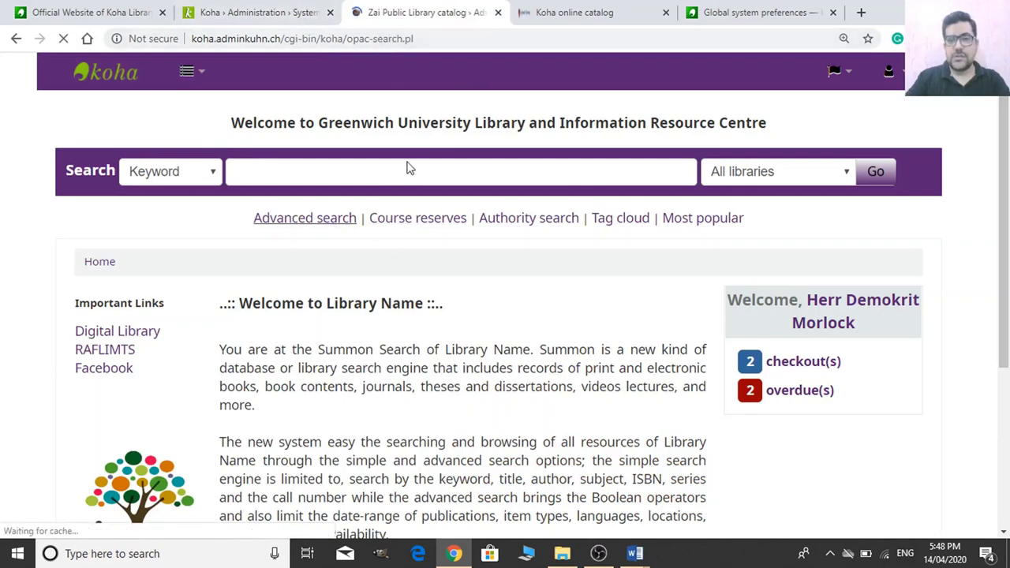
{"action": "scroll", "coordinate": [530, 354], "scroll_direction": "down", "scroll_amount": 5}
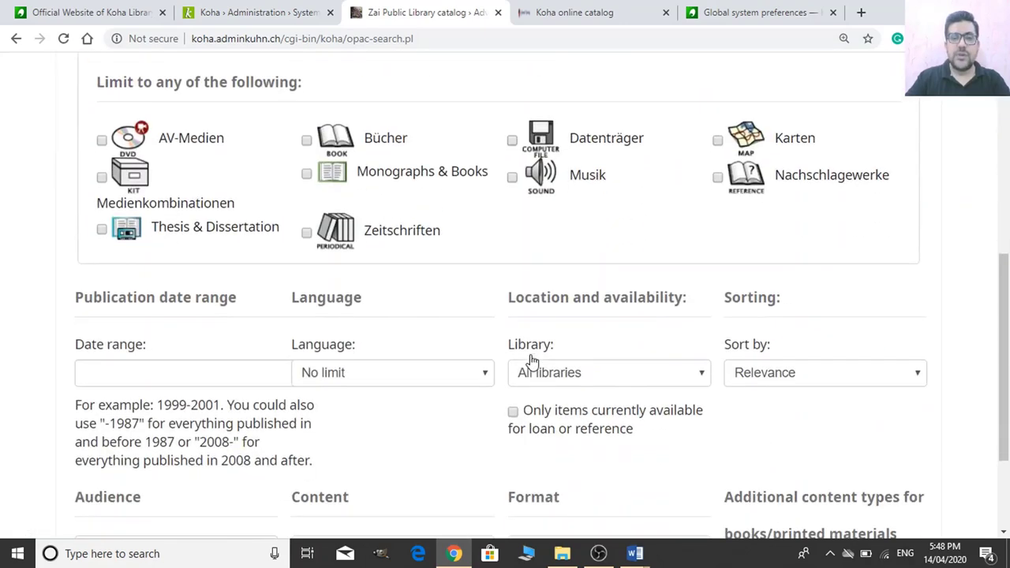
{"action": "left_click", "coordinate": [407, 39]}
{"action": "key", "text": "Return"}
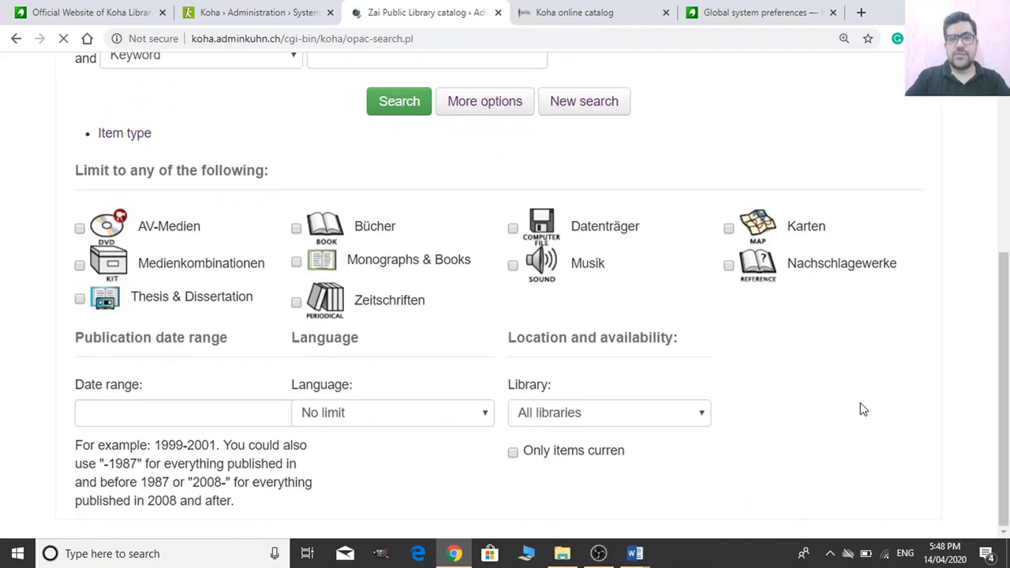
{"action": "scroll", "coordinate": [716, 337], "scroll_direction": "up", "scroll_amount": 3}
{"action": "scroll", "coordinate": [723, 344], "scroll_direction": "up", "scroll_amount": 2}
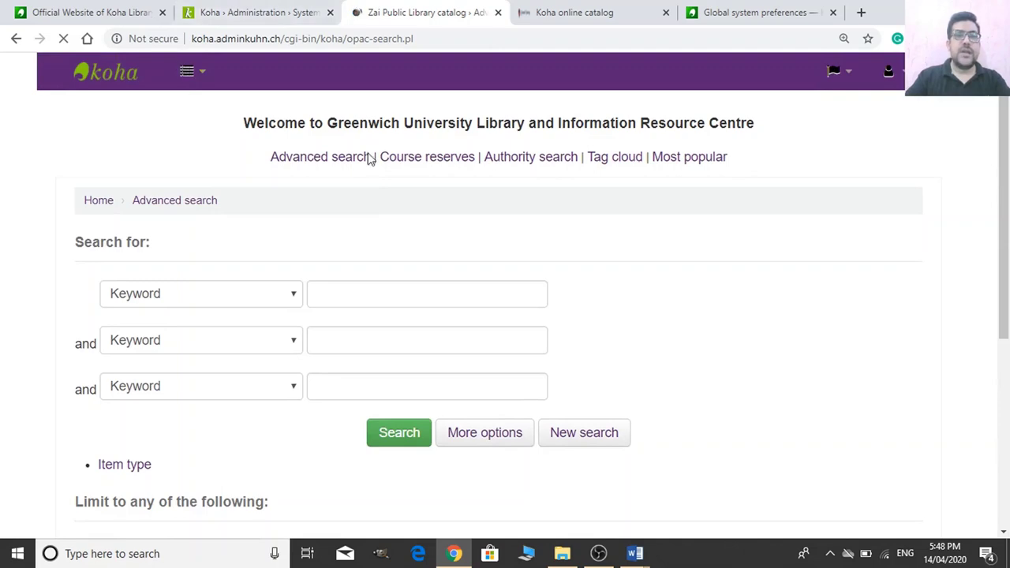
Go back to the OPAC preferences page, down to the OPACXSLT display settings.
{"action": "left_click", "coordinate": [227, 11]}
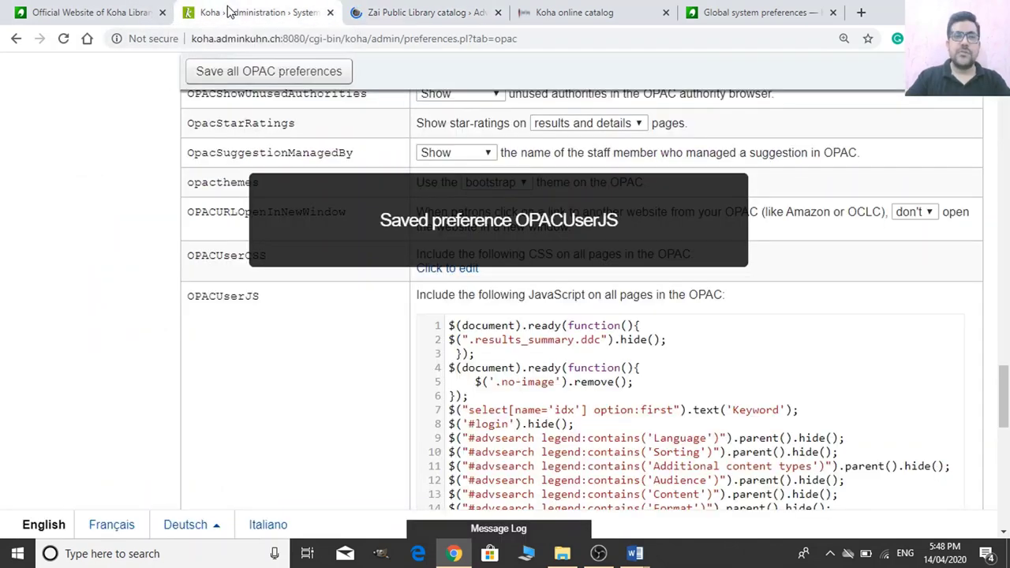
{"action": "scroll", "coordinate": [478, 322], "scroll_direction": "down", "scroll_amount": 2}
{"action": "scroll", "coordinate": [478, 322], "scroll_direction": "down", "scroll_amount": 2}
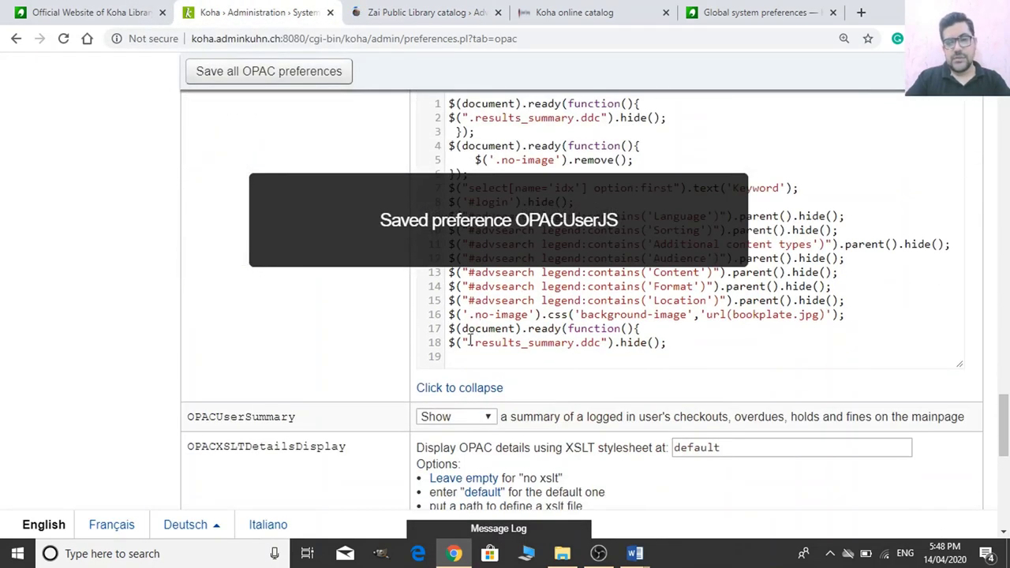
{"action": "scroll", "coordinate": [481, 404], "scroll_direction": "down", "scroll_amount": 4}
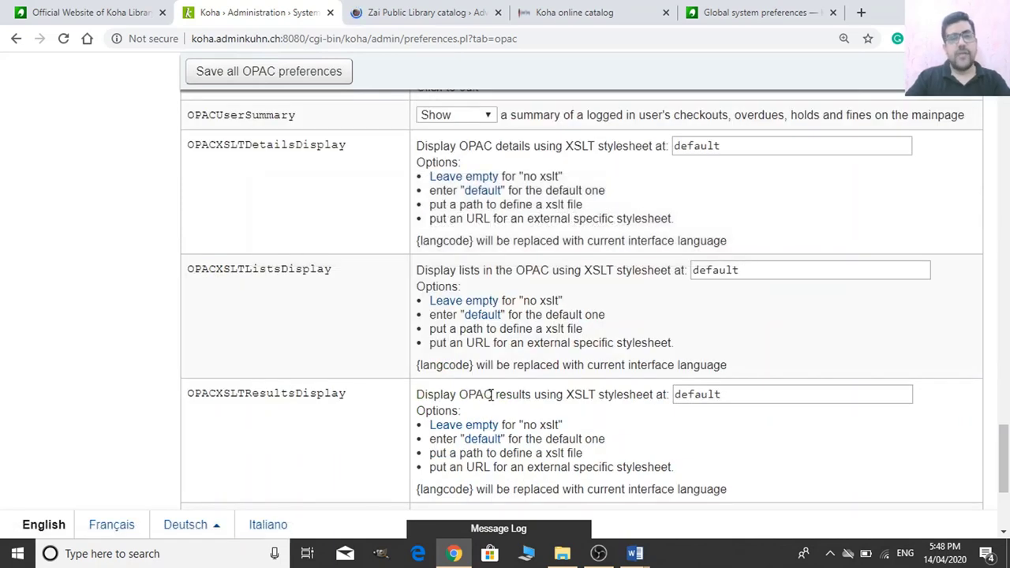